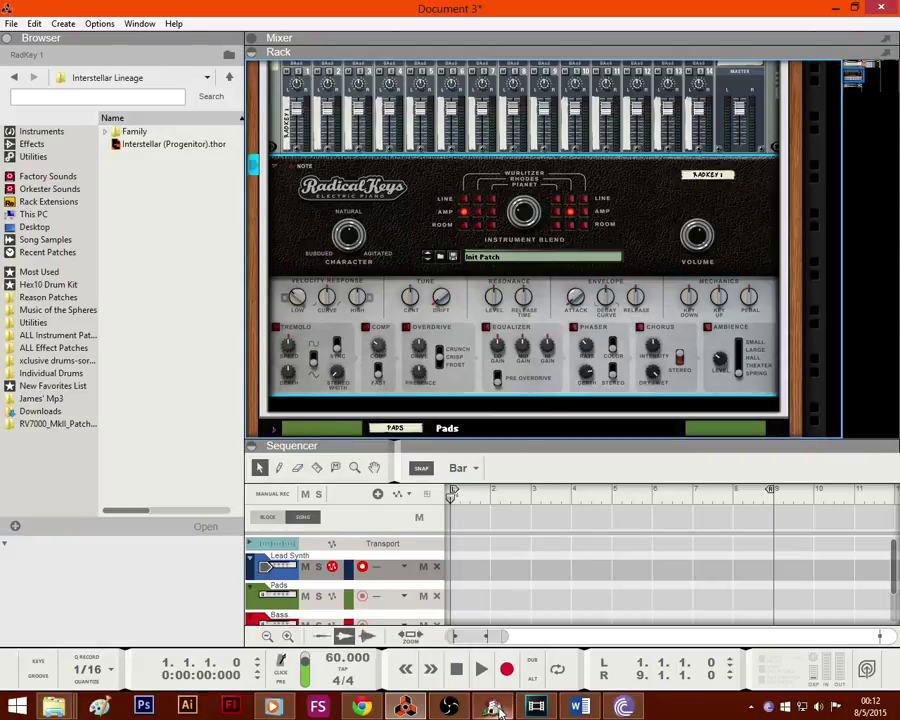
Step: Switch to Vegas Pro and preview the Apex gameplay footage from its start, stopping playback after watching it
mouse_move(449, 706)
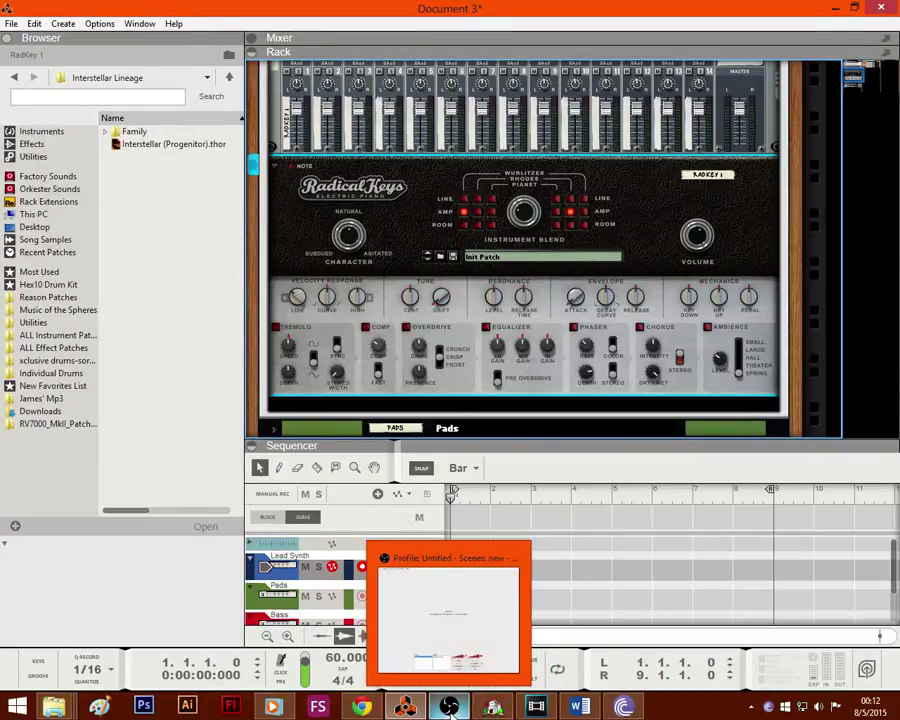
mouse_move(476, 712)
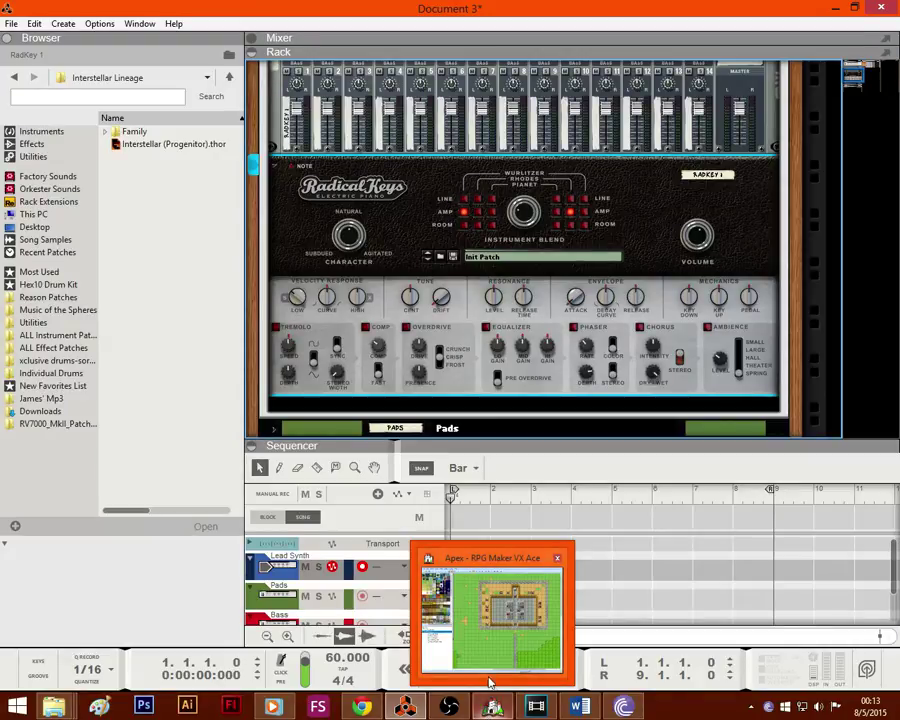
mouse_move(414, 710)
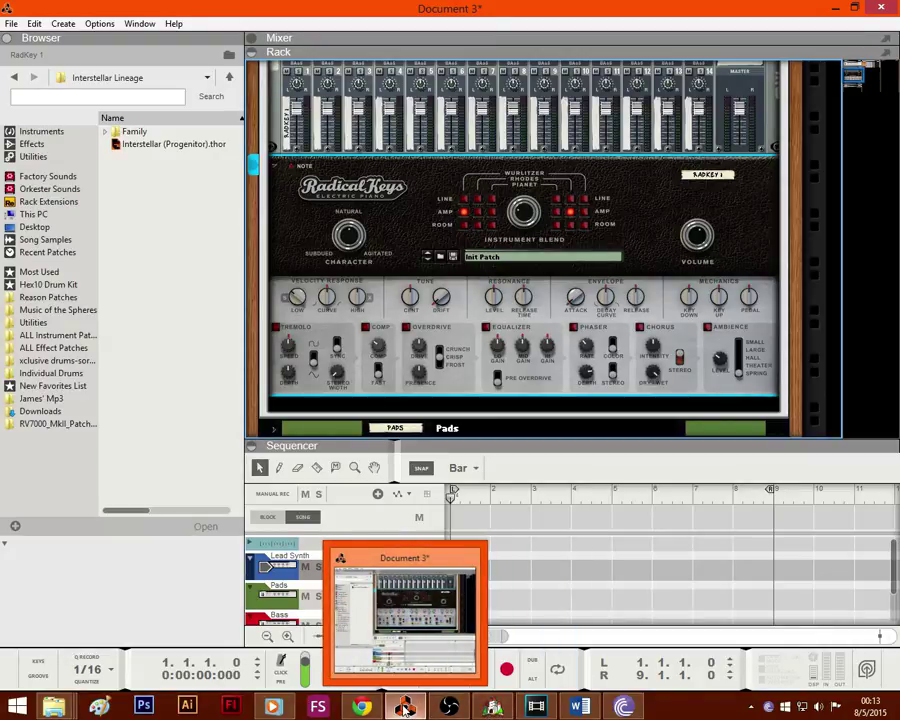
mouse_move(537, 708)
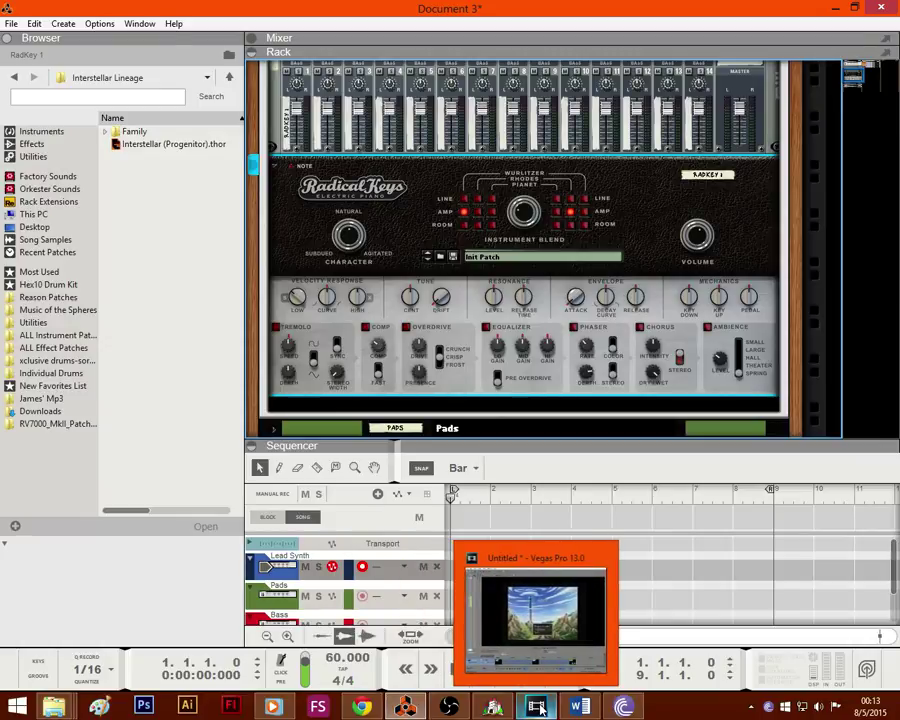
left_click(540, 709)
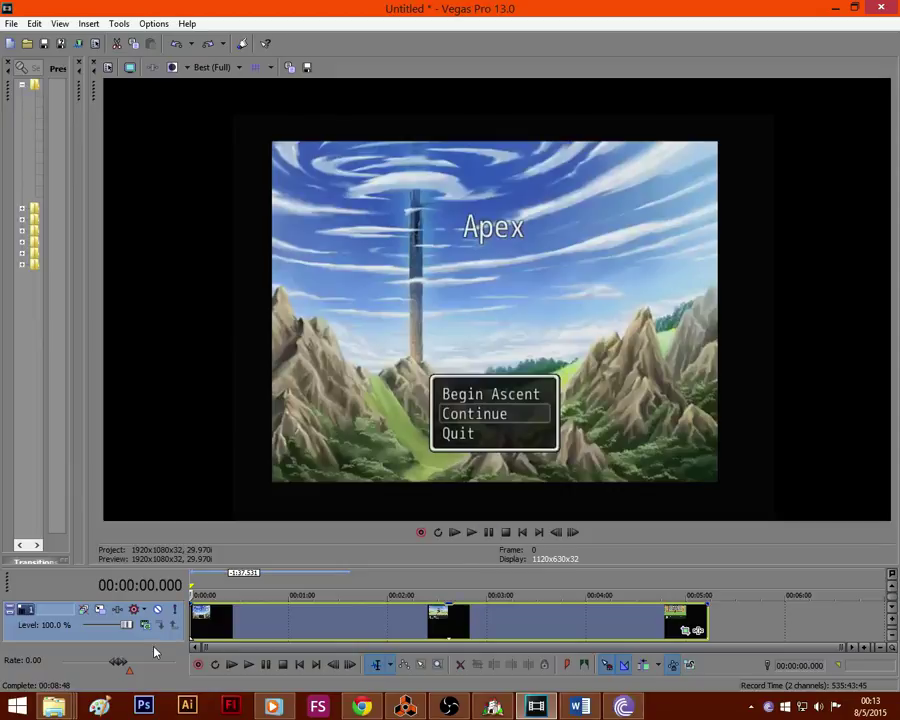
left_click(472, 533)
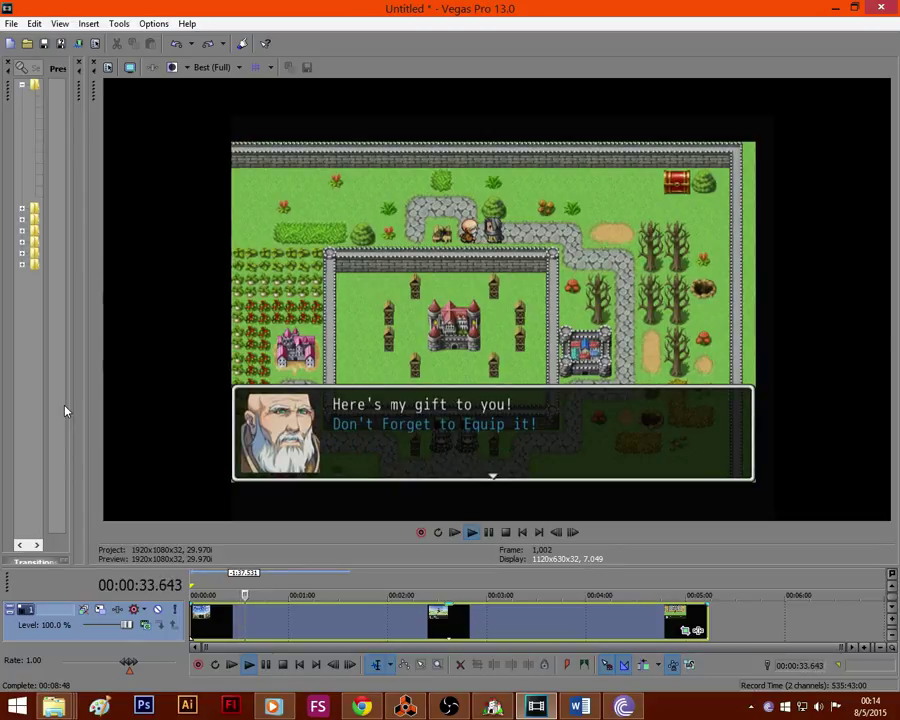
left_click(506, 532)
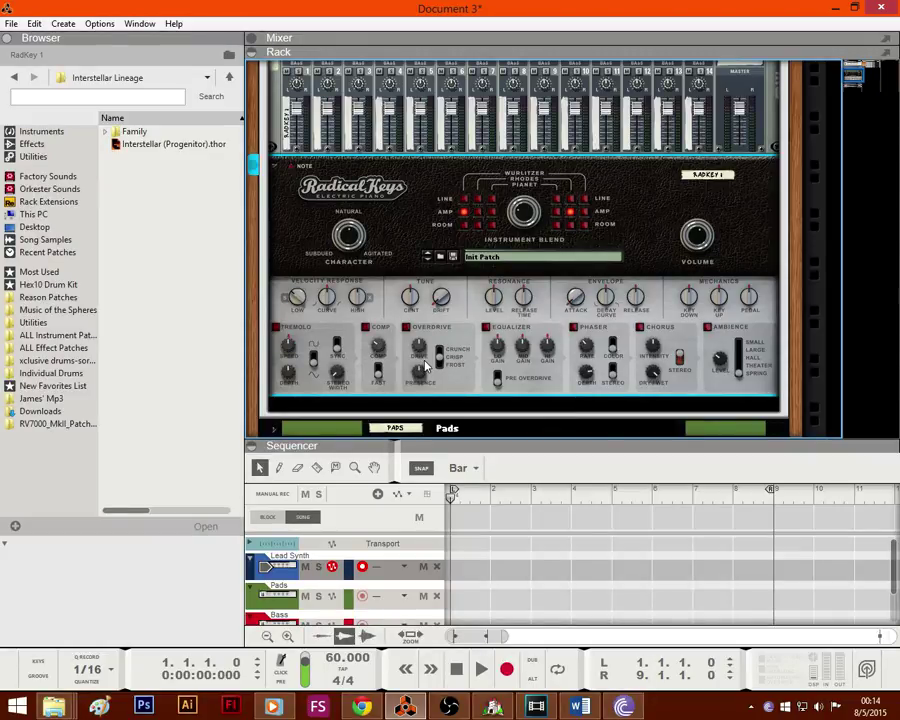
Step: Switch on the Tremolo effect on the Radical Keys in Reason and adjust its tuning drift and resonance release time
scroll(425, 365, "down", 2)
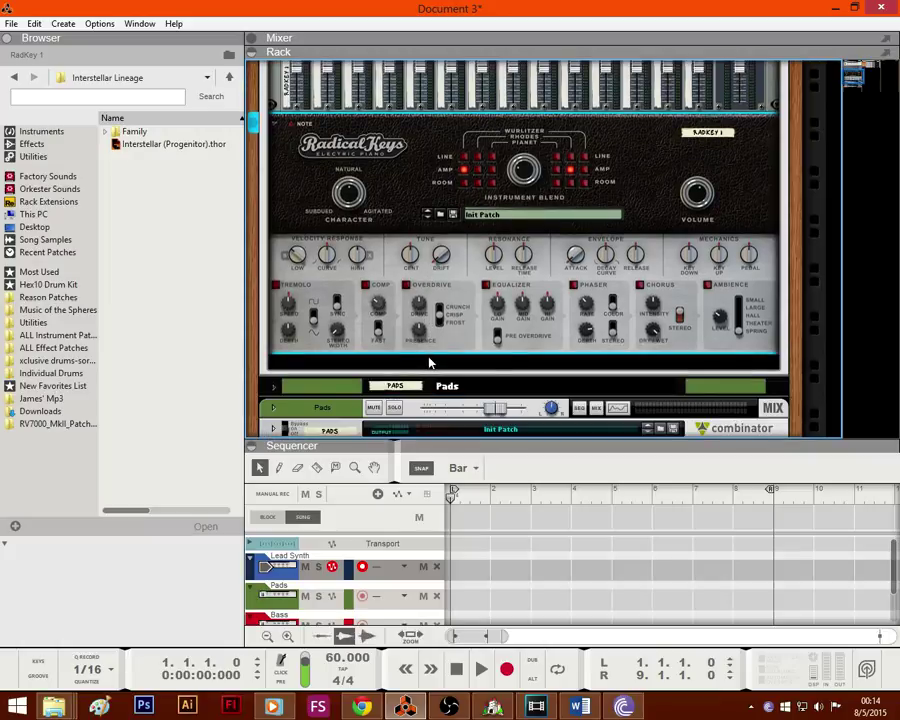
scroll(428, 363, "up", 5)
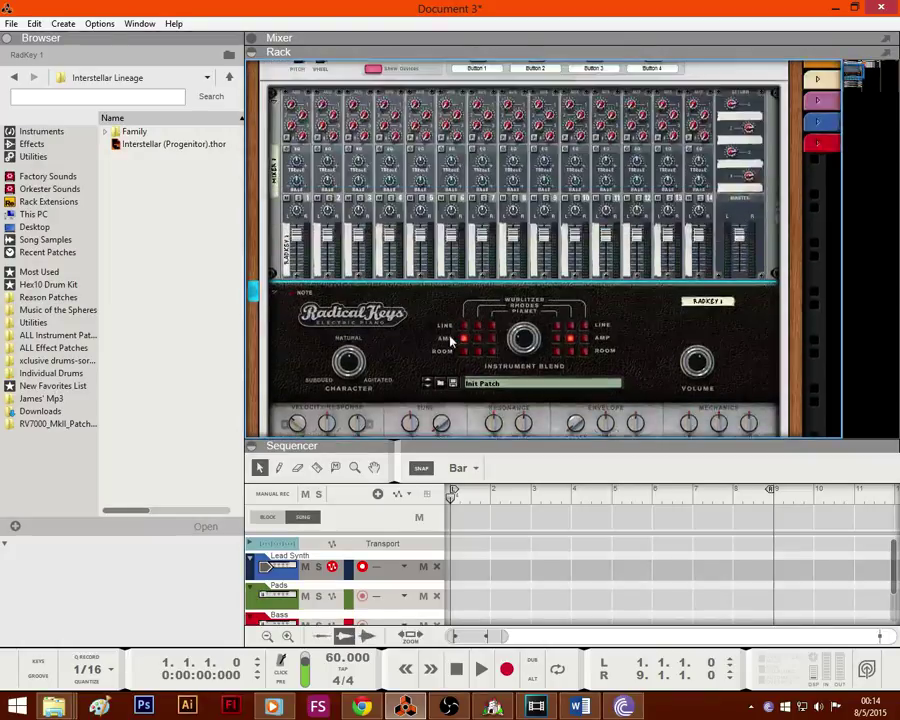
scroll(430, 355, "down", 3)
scroll(440, 345, "up", 6)
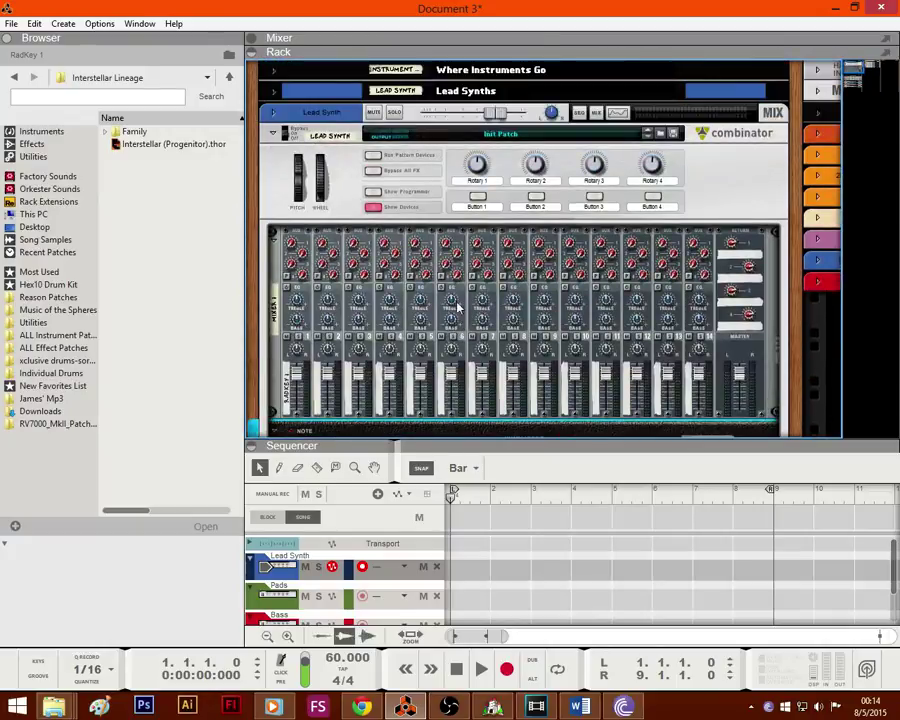
scroll(352, 145, "down", 8)
scroll(352, 145, "down", 4)
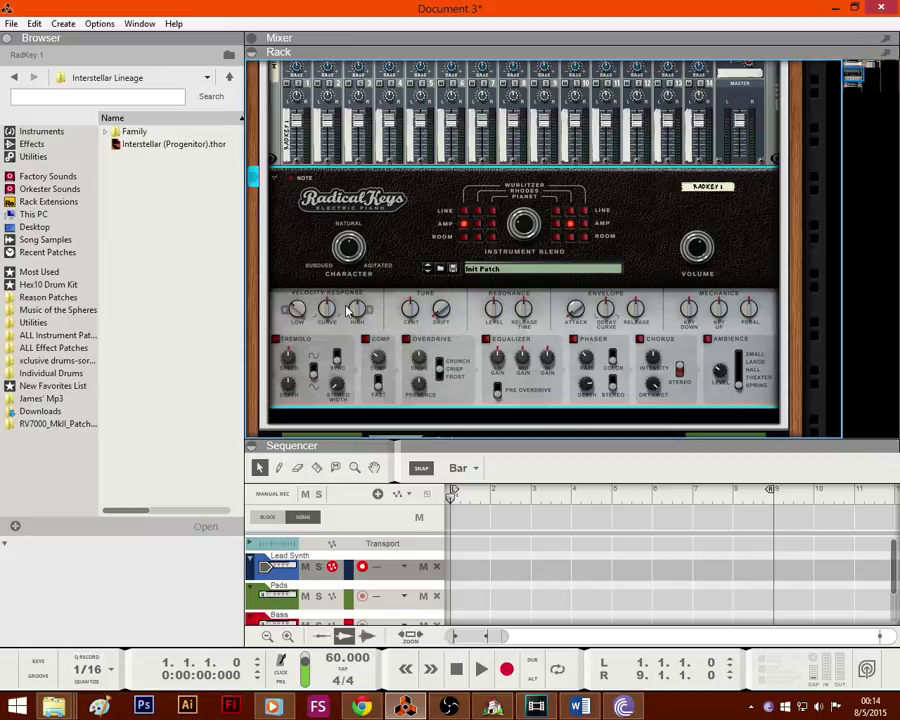
scroll(347, 311, "down", 2)
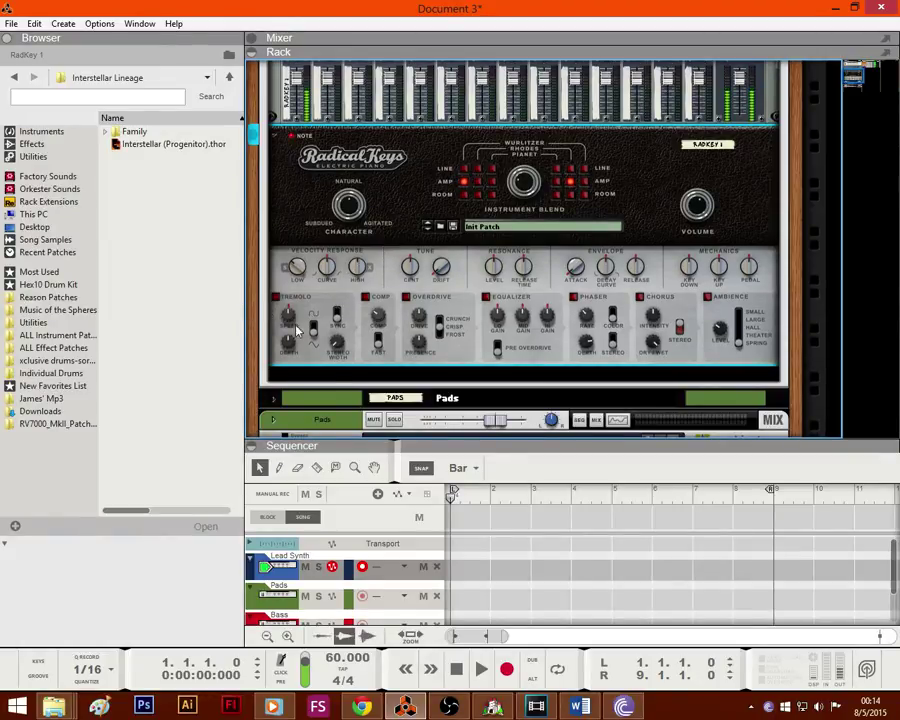
left_click_drag(294, 320, 296, 303)
left_click_drag(435, 279, 441, 270)
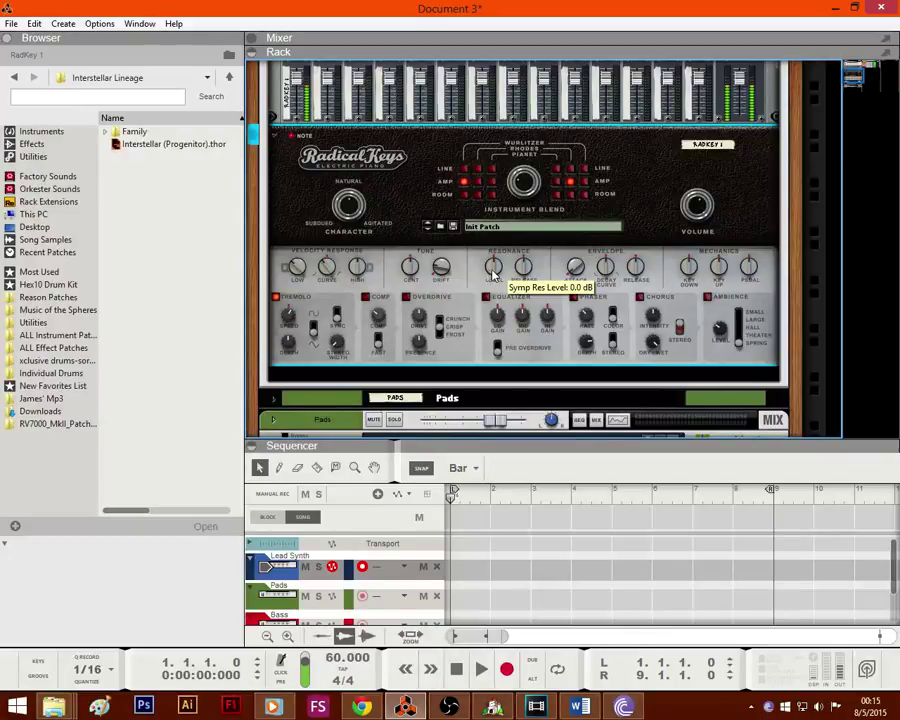
left_click_drag(523, 269, 529, 243)
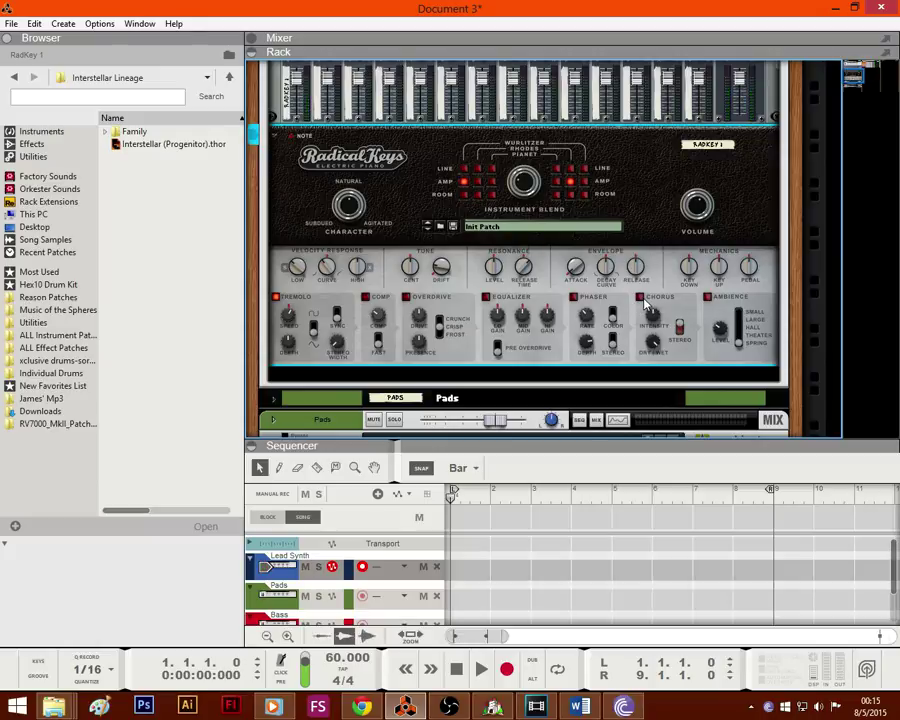
Step: Toggle the Phaser and Ambience effects on the Radical Keys and collapse the device in the rack
left_click(576, 301)
left_click(708, 297)
scroll(278, 192, "up", 2)
left_click(274, 184)
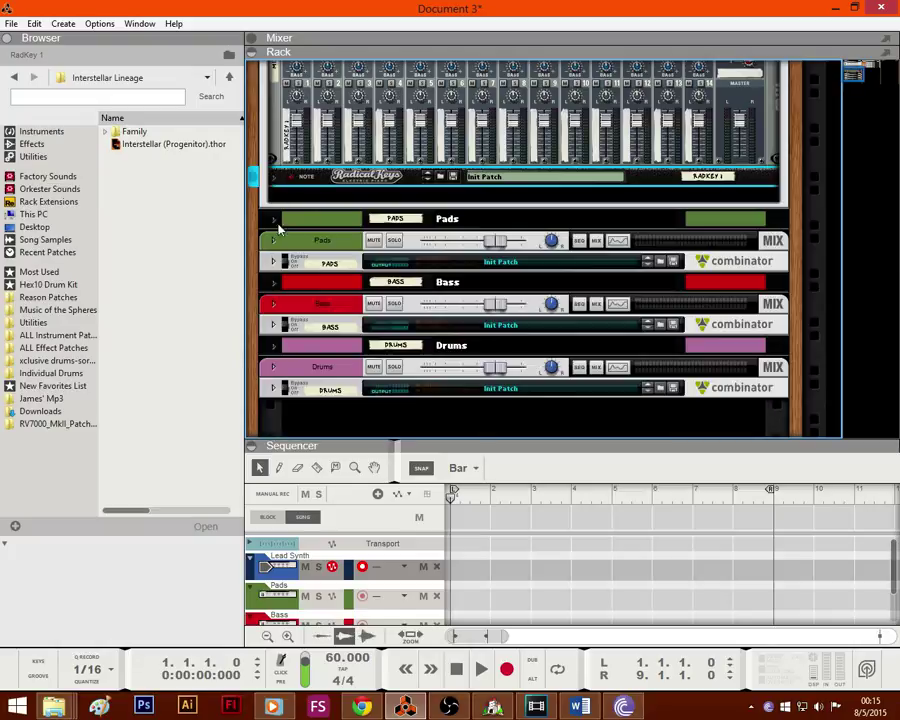
Step: Save the Radical Keys patch as "Random key" in Sphere 1 - Simple Instruments, inside the 3rd Iteration (Archetypes) folder
left_click(452, 178)
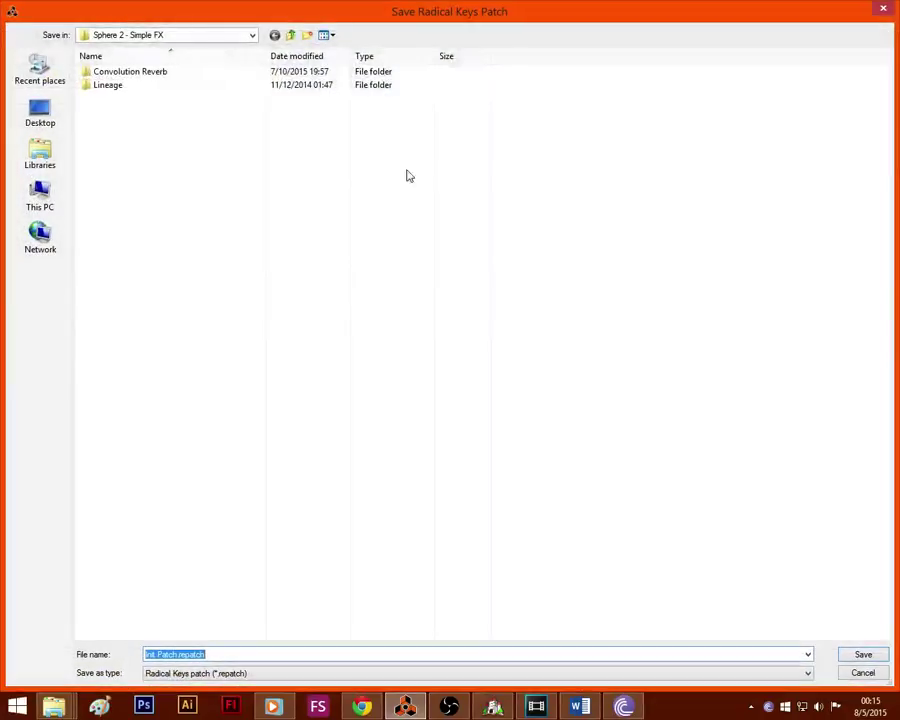
left_click(291, 37)
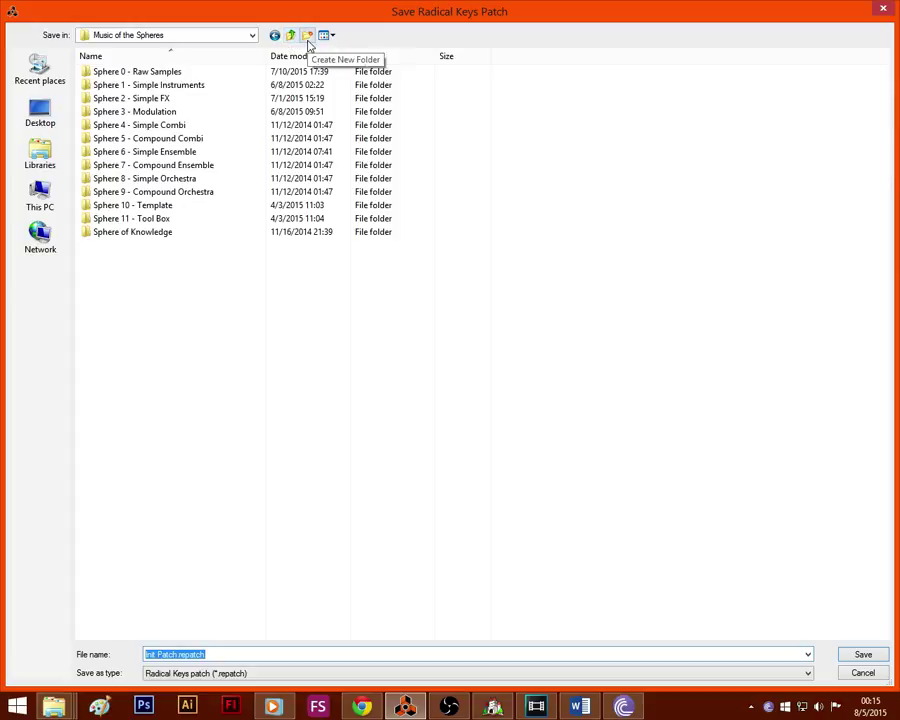
double_click(181, 86)
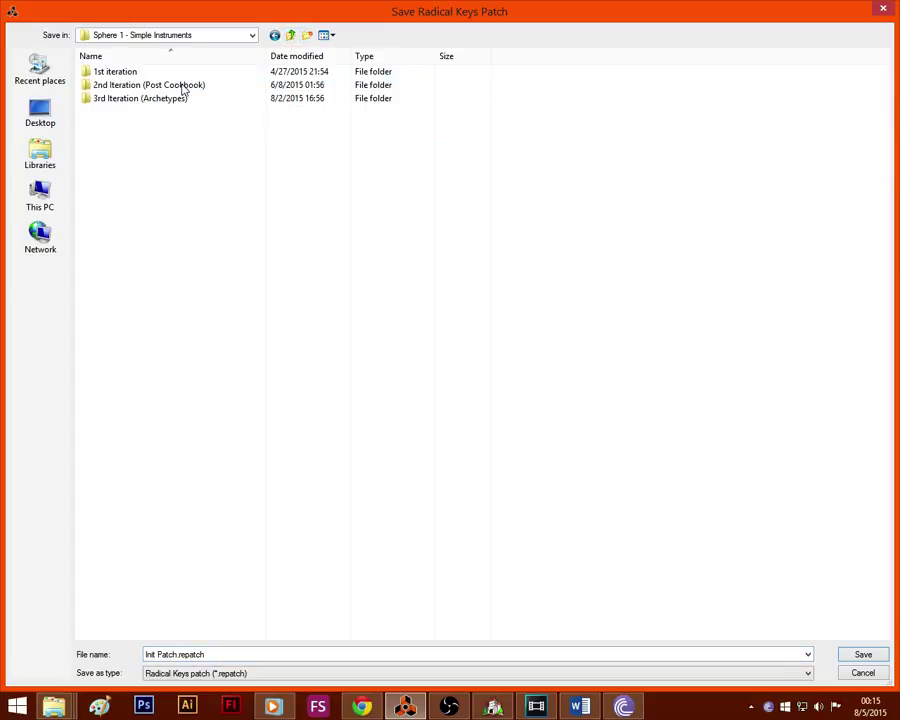
left_click(291, 36)
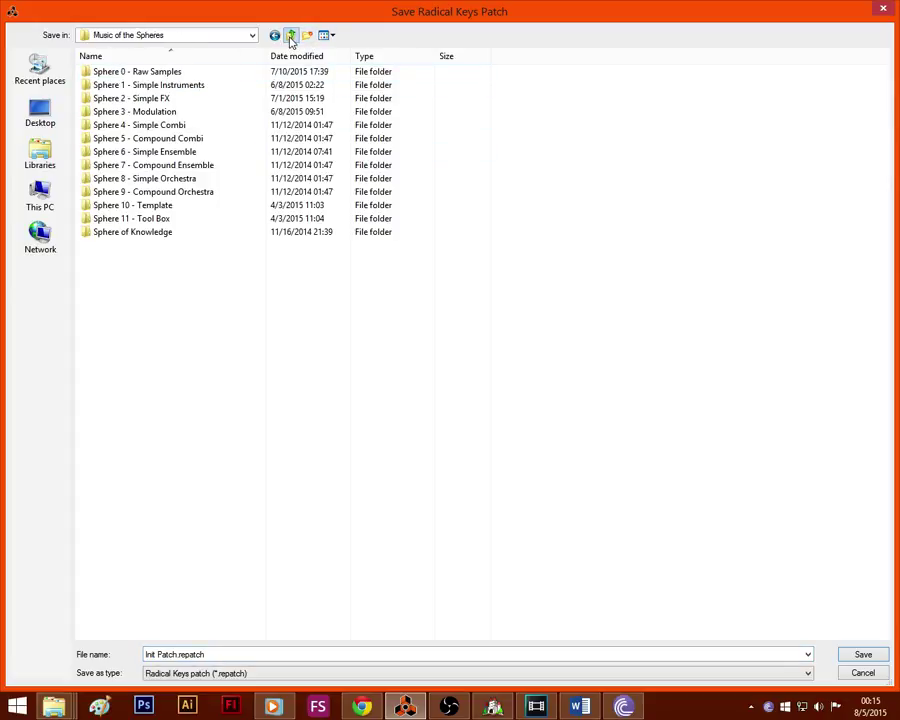
double_click(184, 84)
double_click(176, 101)
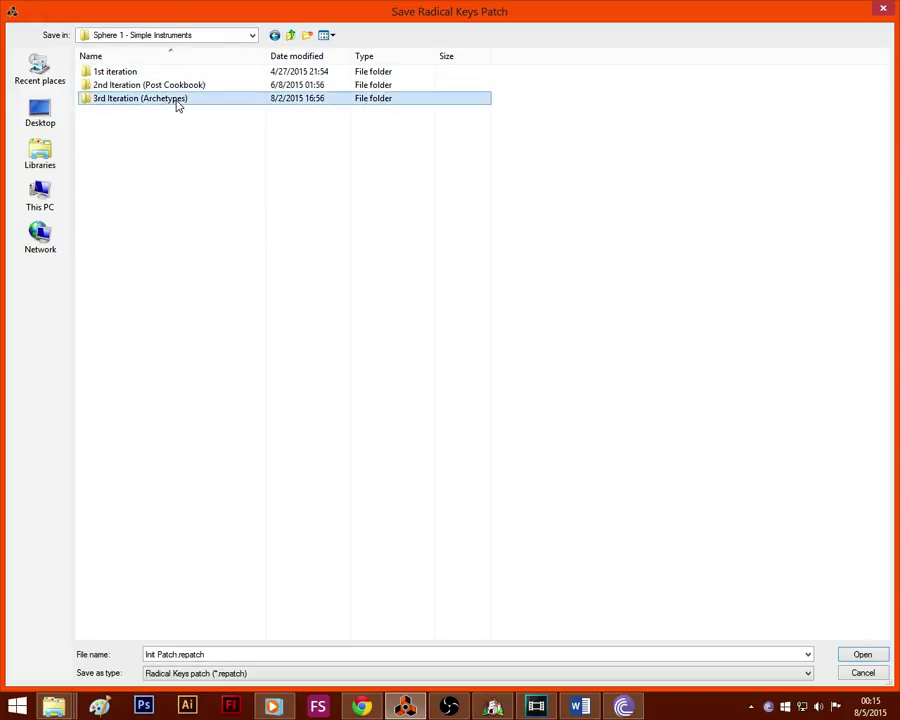
left_click(243, 655)
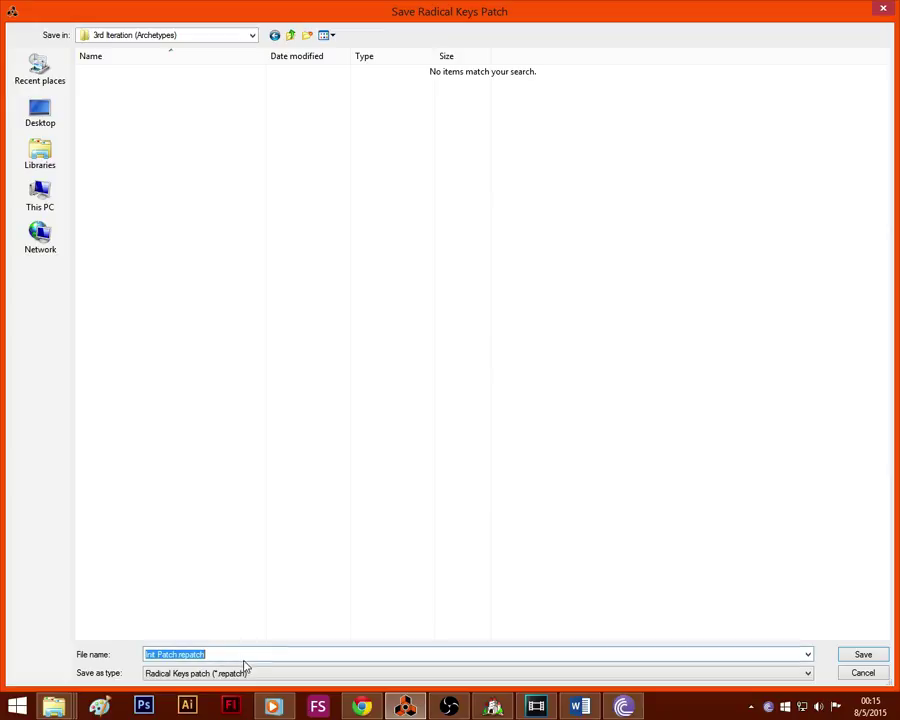
type("Random key")
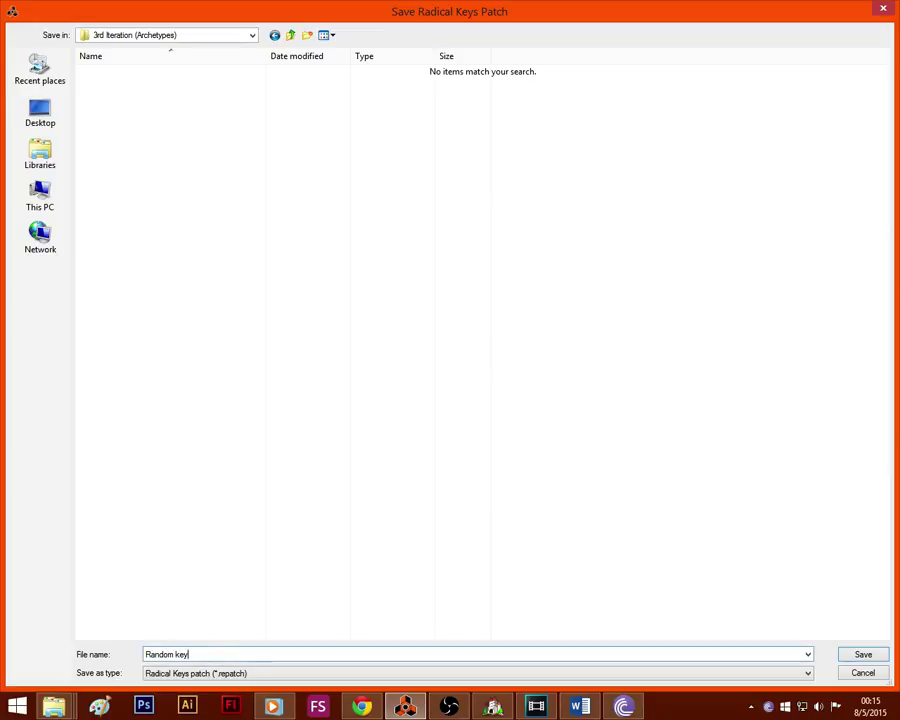
key("Return")
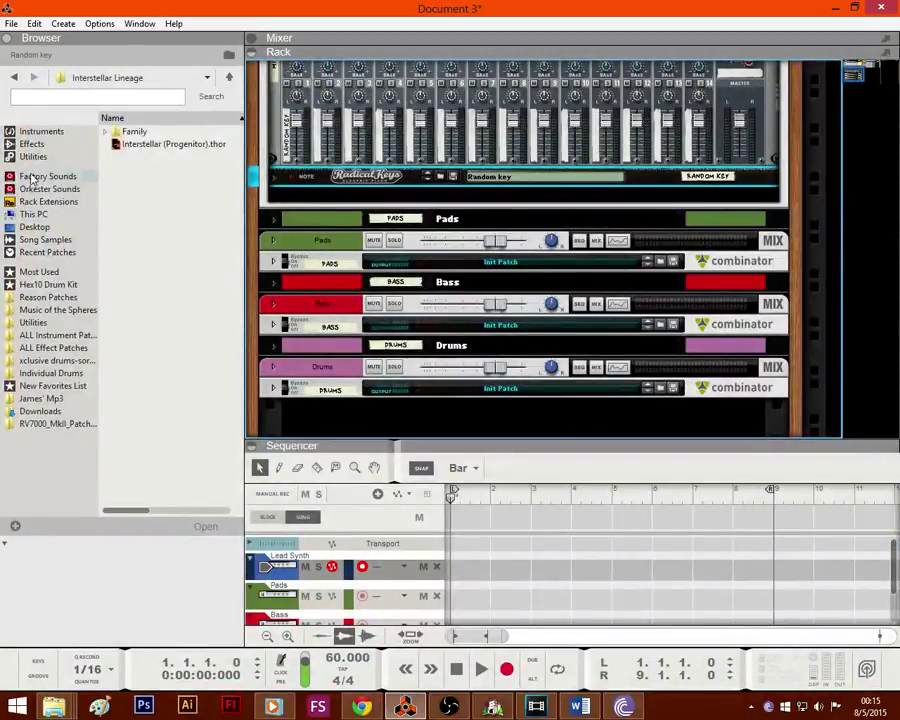
Step: Look through the Effects, Utilities, Instruments and Music of the Spheres locations for the next device
left_click(30, 144)
left_click(33, 156)
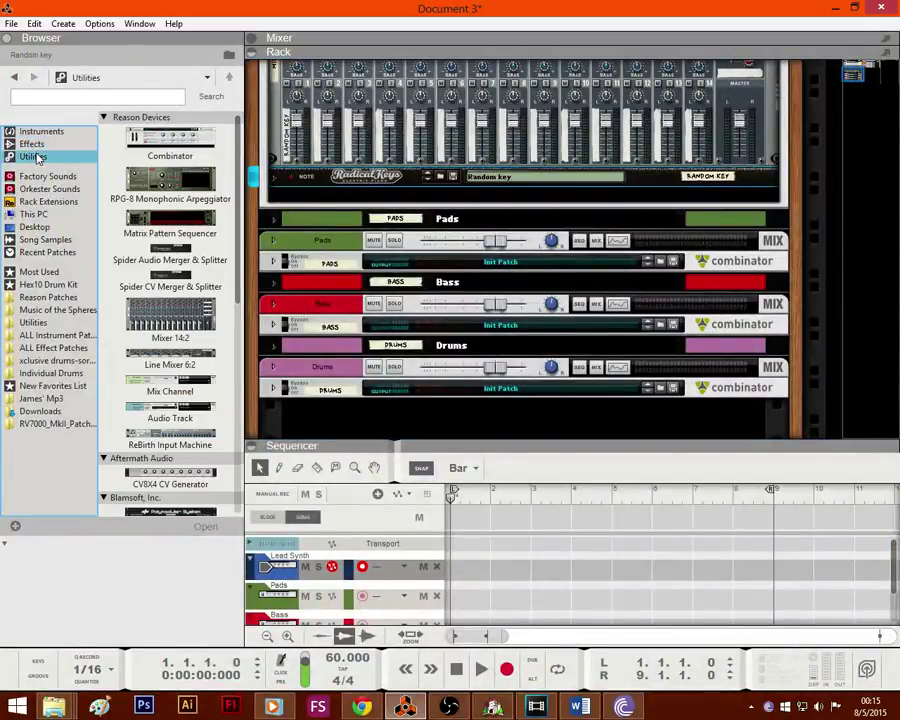
left_click(40, 131)
left_click(60, 310)
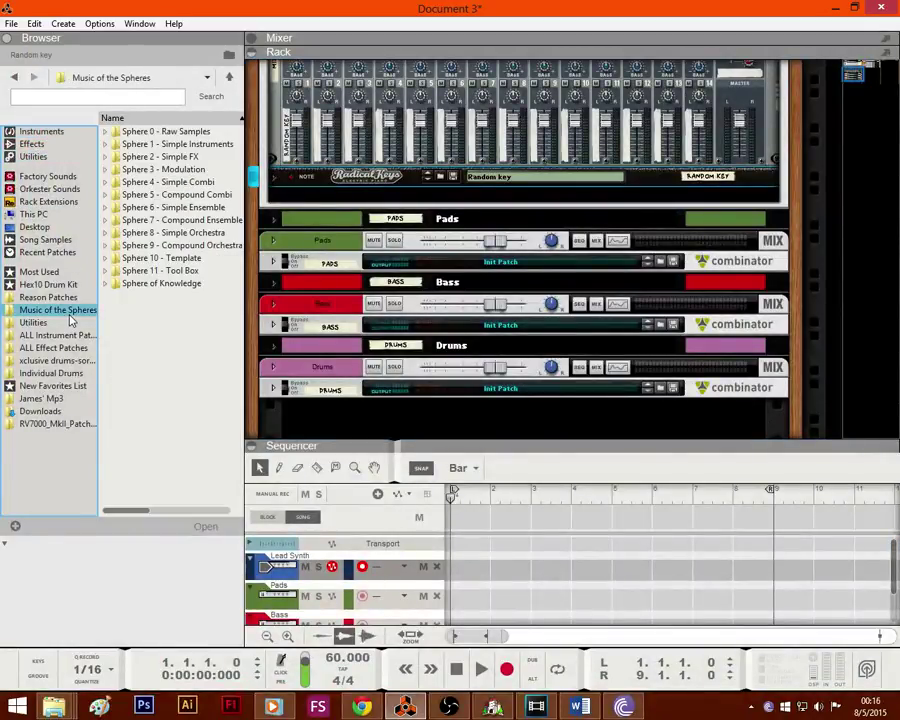
left_click(58, 335)
left_click(45, 143)
left_click(50, 133)
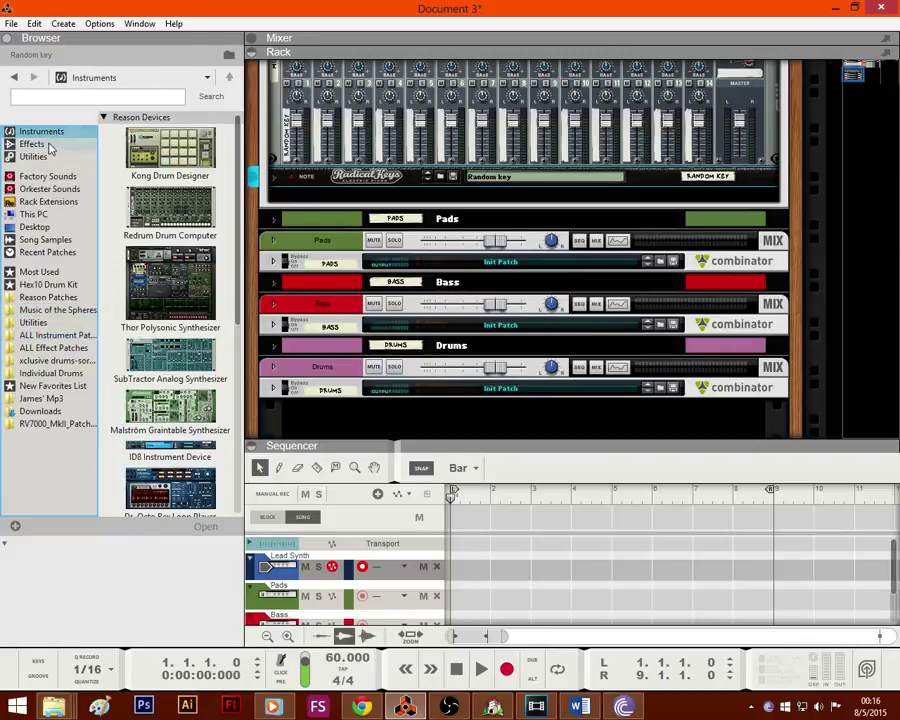
left_click(50, 146)
left_click(45, 156)
left_click(40, 144)
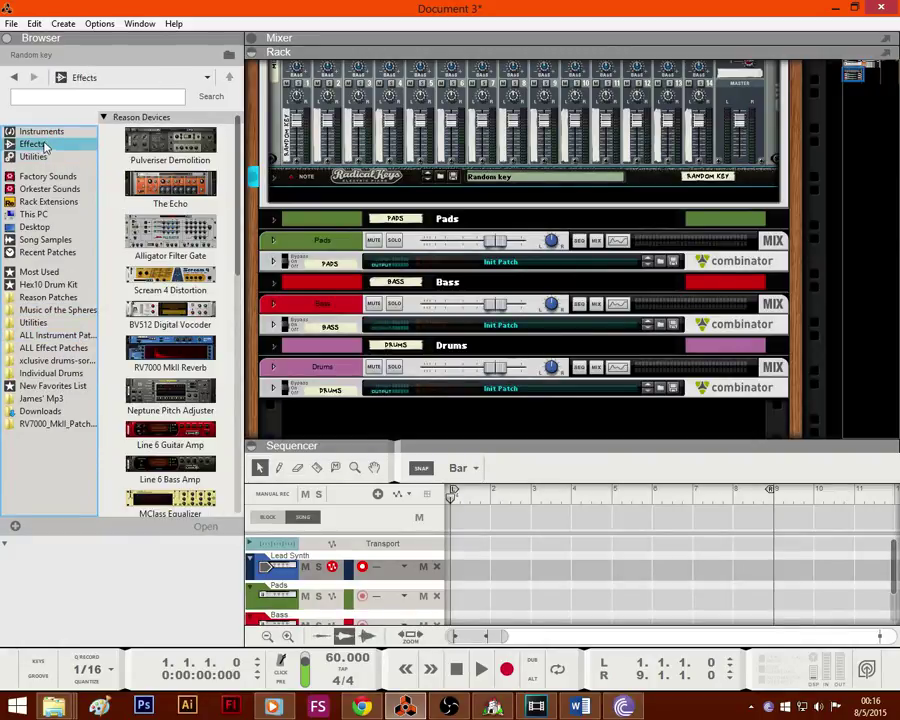
Step: Add a SubTractor Analog Synthesizer below the Radical Keys inside the Lead Synth combinator
left_click(48, 134)
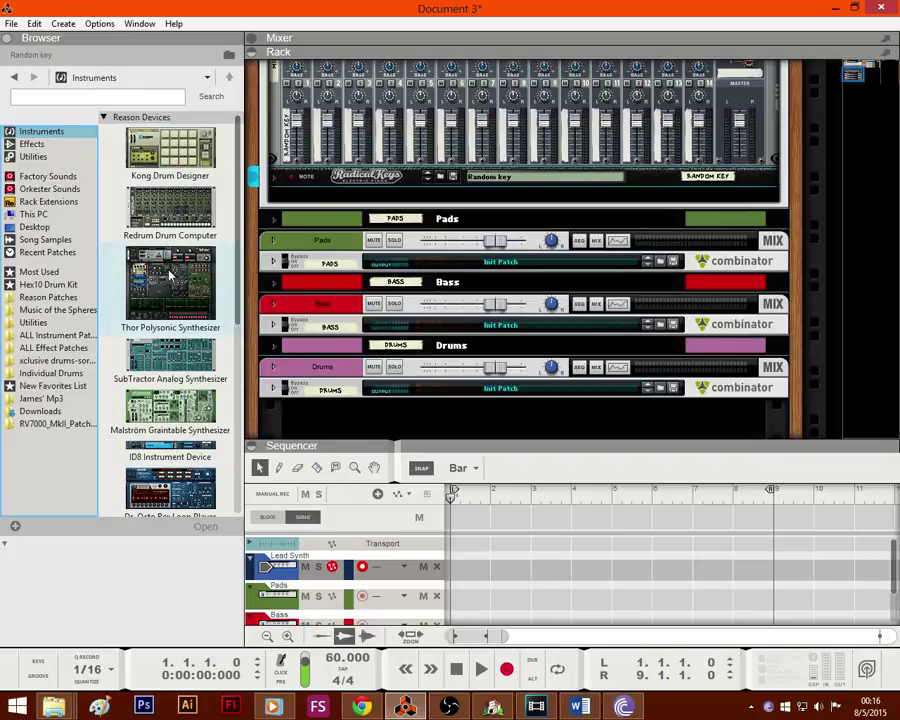
scroll(180, 333, "down", 1)
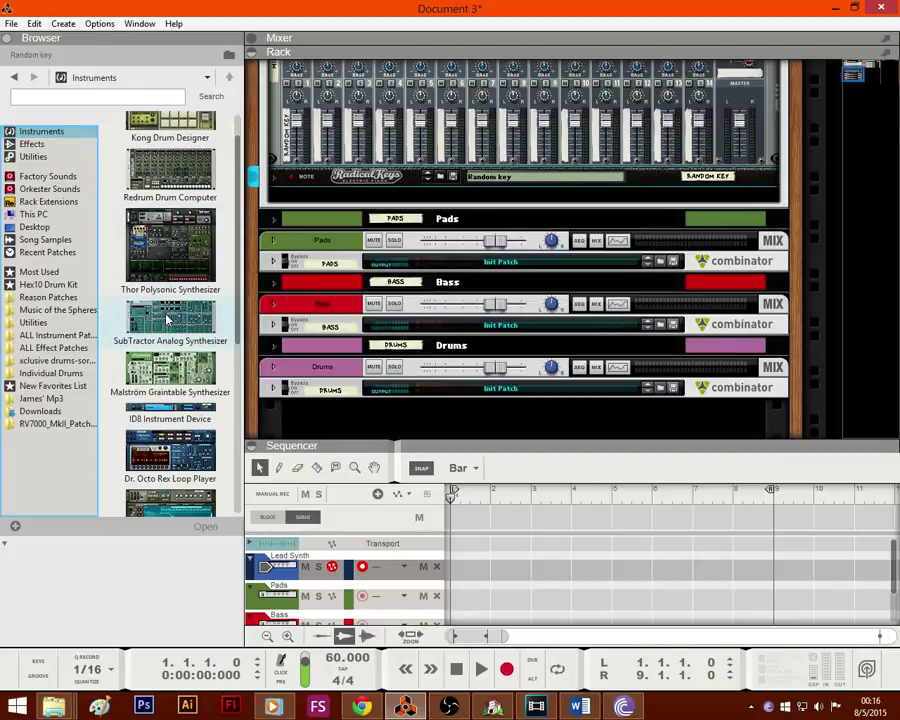
left_click_drag(167, 318, 340, 208)
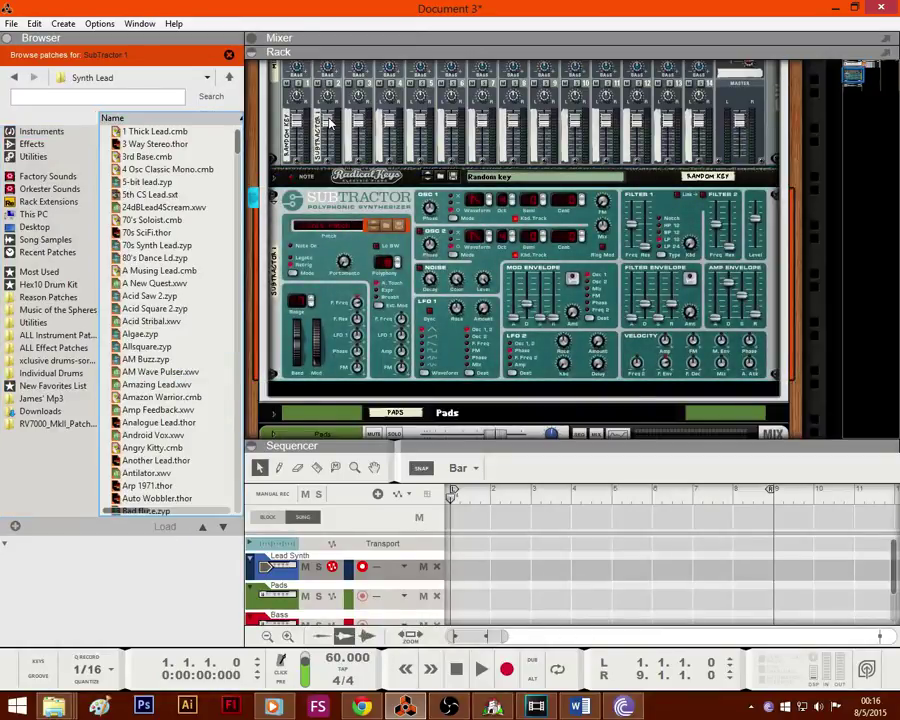
Step: Set the SubTractor's oscillator 1 to a square waveform, adjust its octave, and set its mixer channel level to 100
left_click(330, 122)
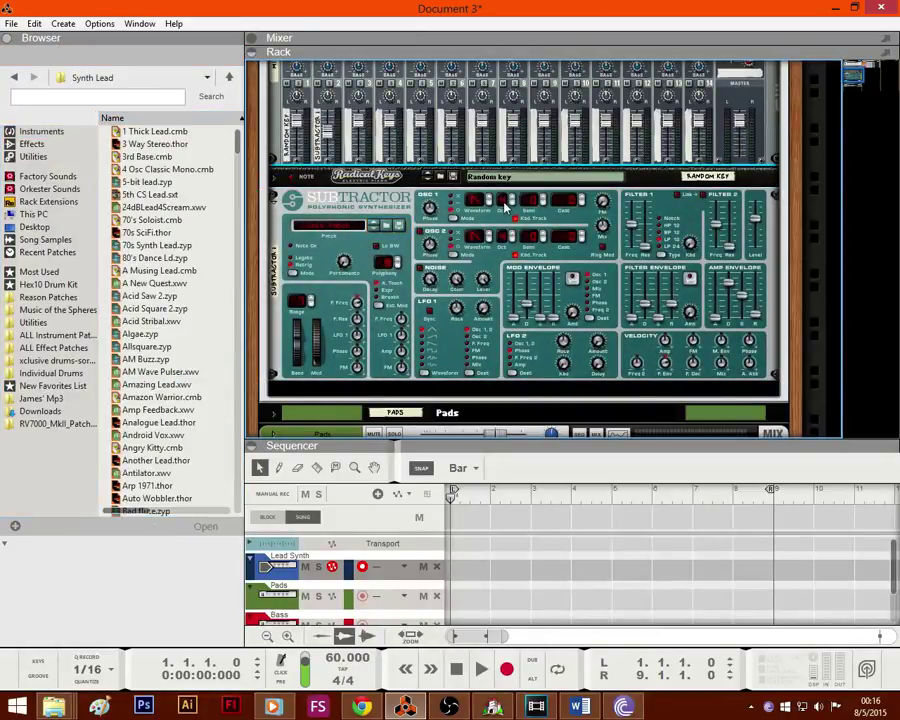
left_click(488, 199)
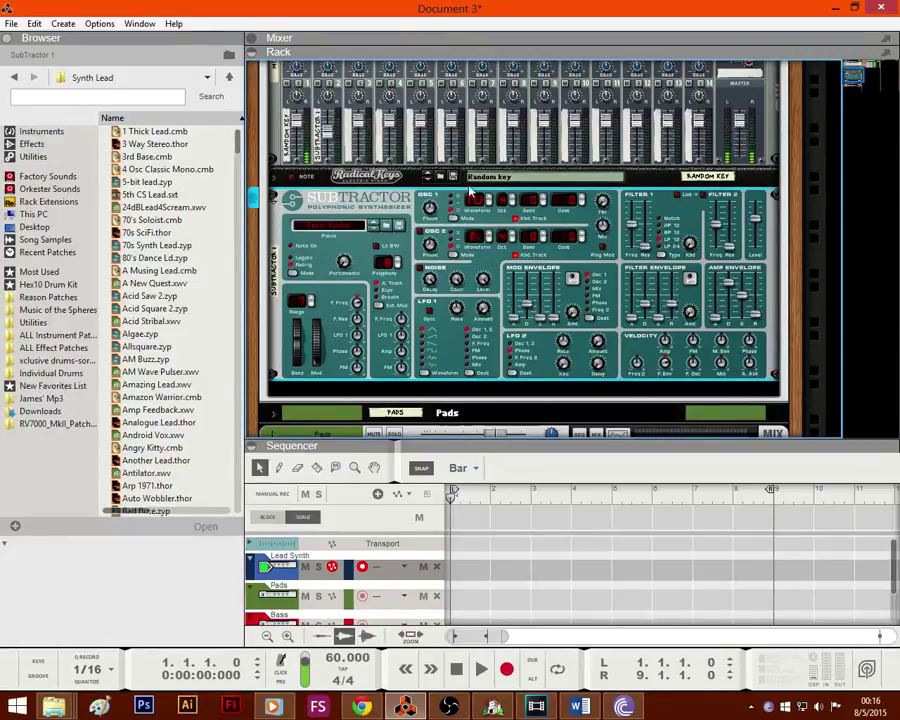
left_click_drag(325, 133, 325, 120)
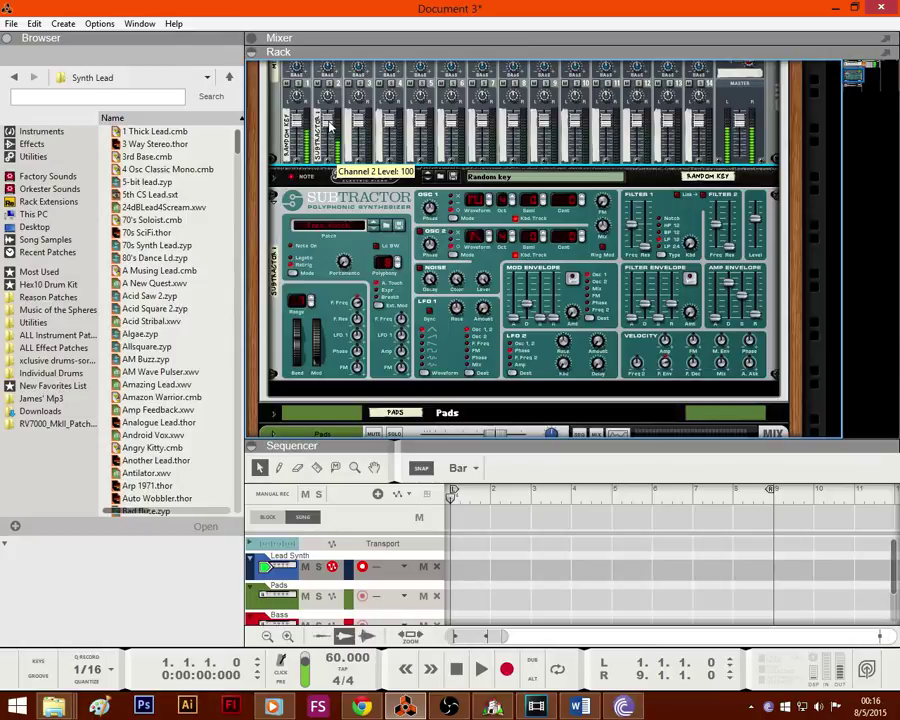
left_click(332, 83)
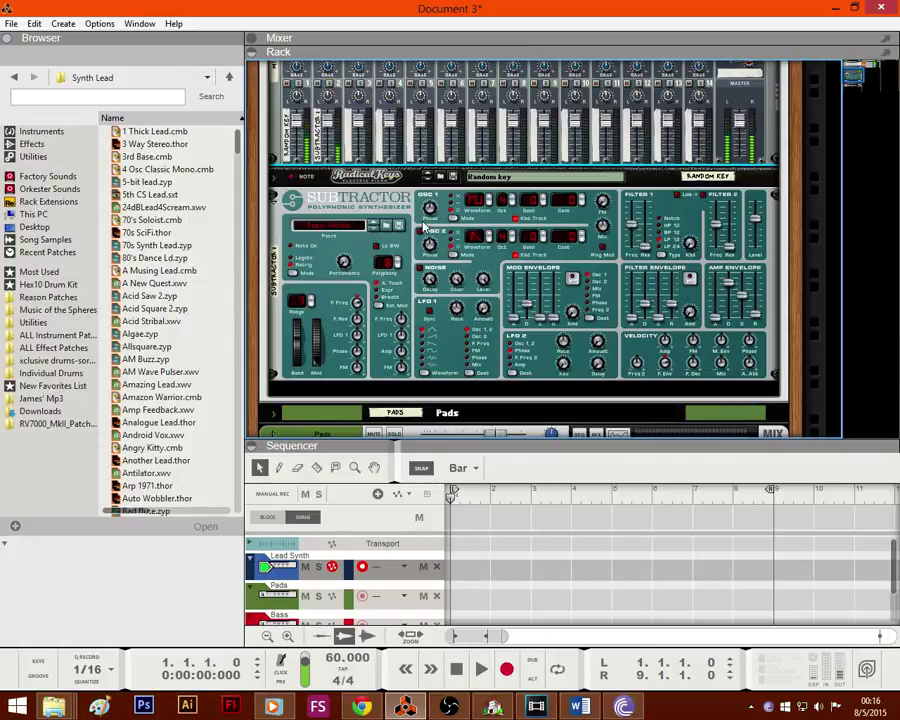
left_click(513, 204)
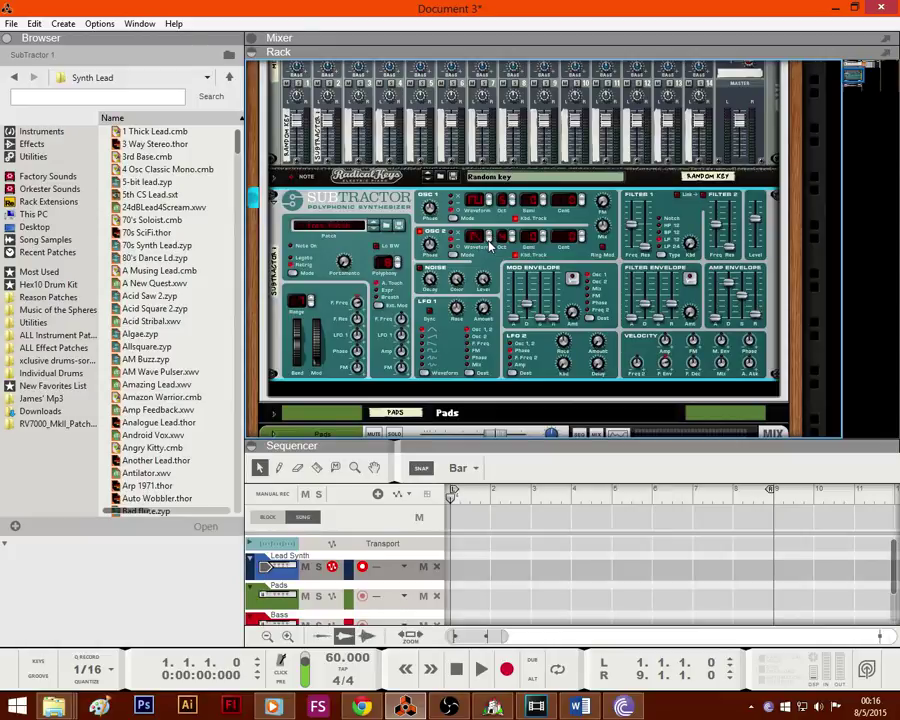
Step: Solo the SubTractor's mixer channel while comparing the sound with oscillator 2 off and on and adjusting the LFO 1 amount
left_click(329, 84)
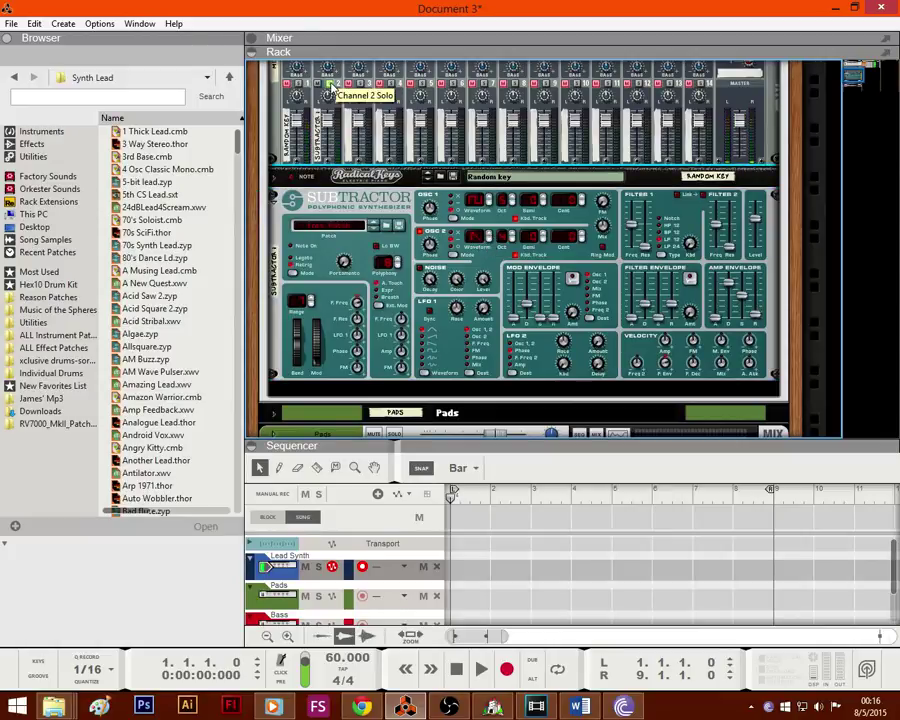
left_click(421, 233)
left_click(421, 233)
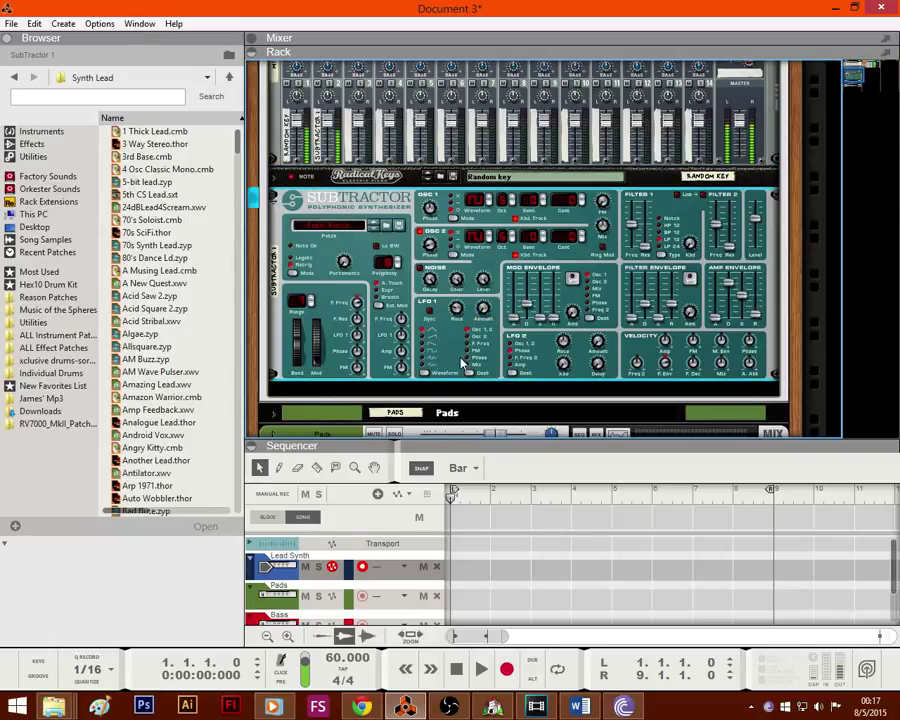
left_click(329, 84)
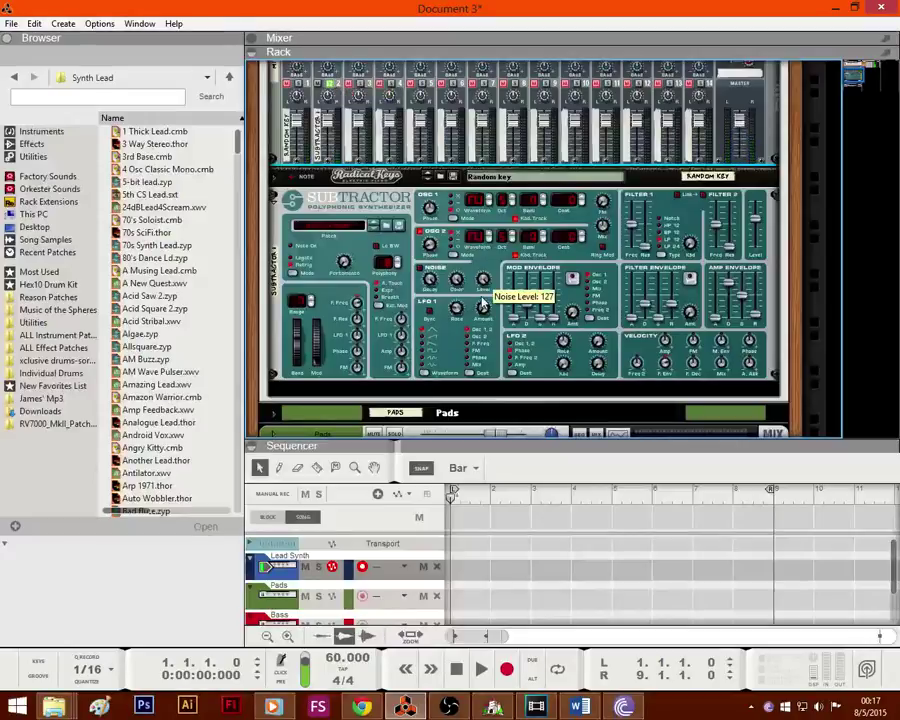
left_click_drag(483, 309, 488, 292)
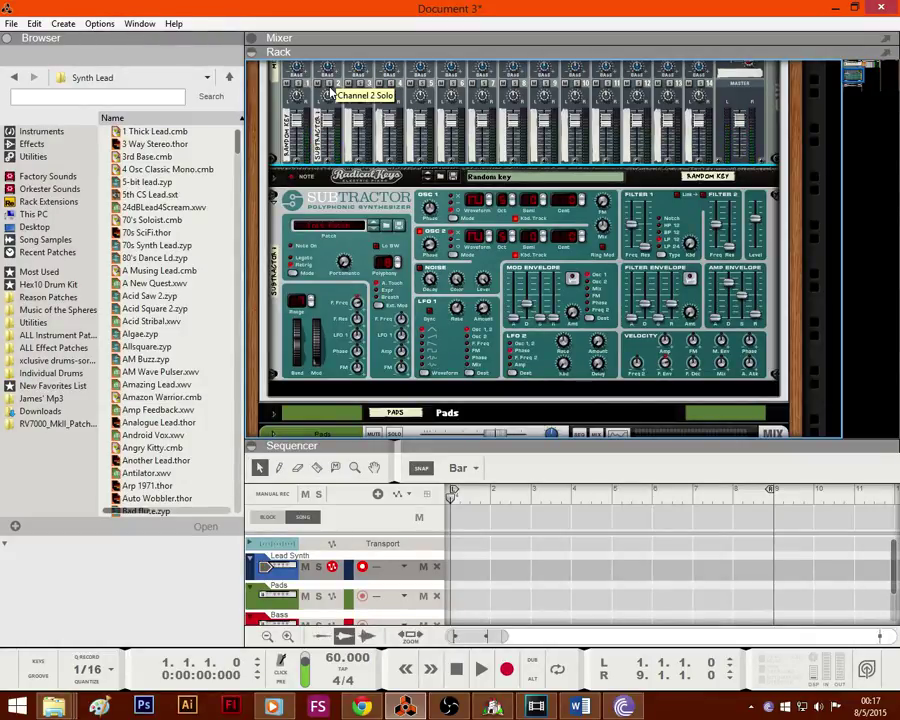
scroll(546, 297, "down", 1)
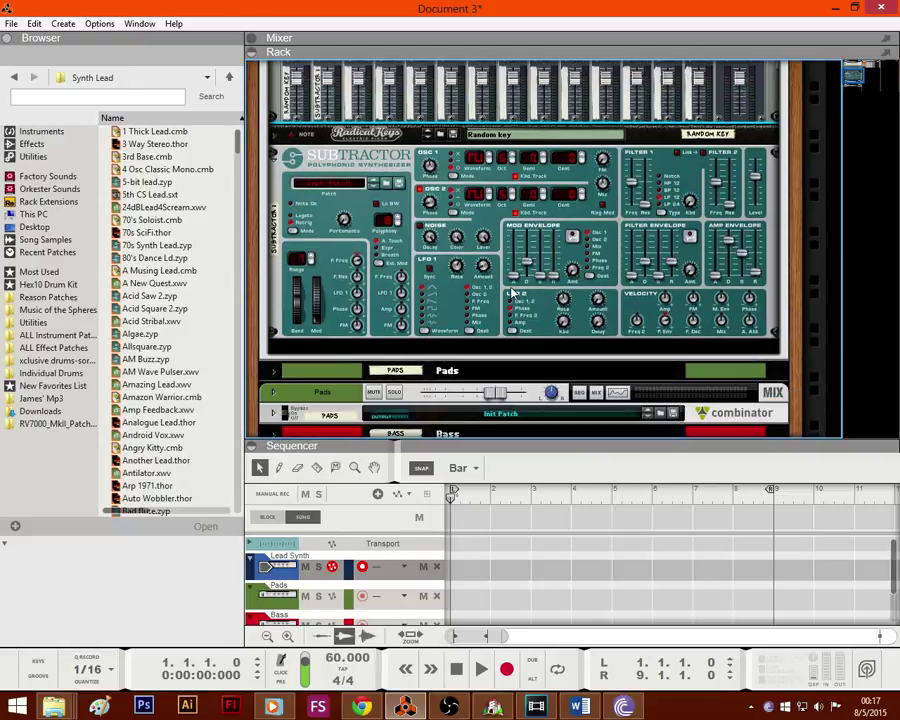
left_click(274, 156)
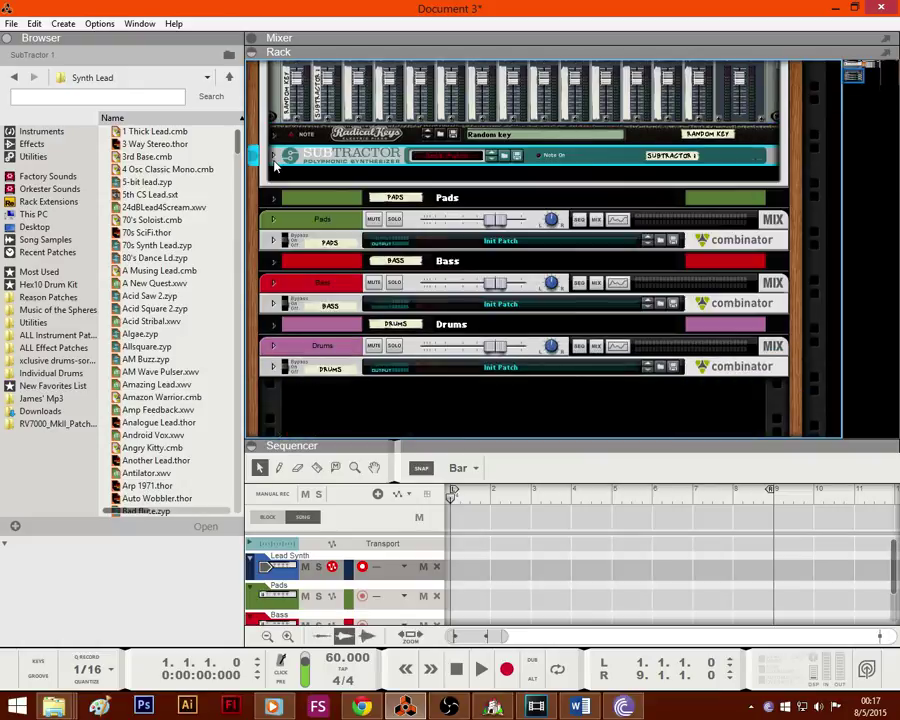
left_click(313, 182)
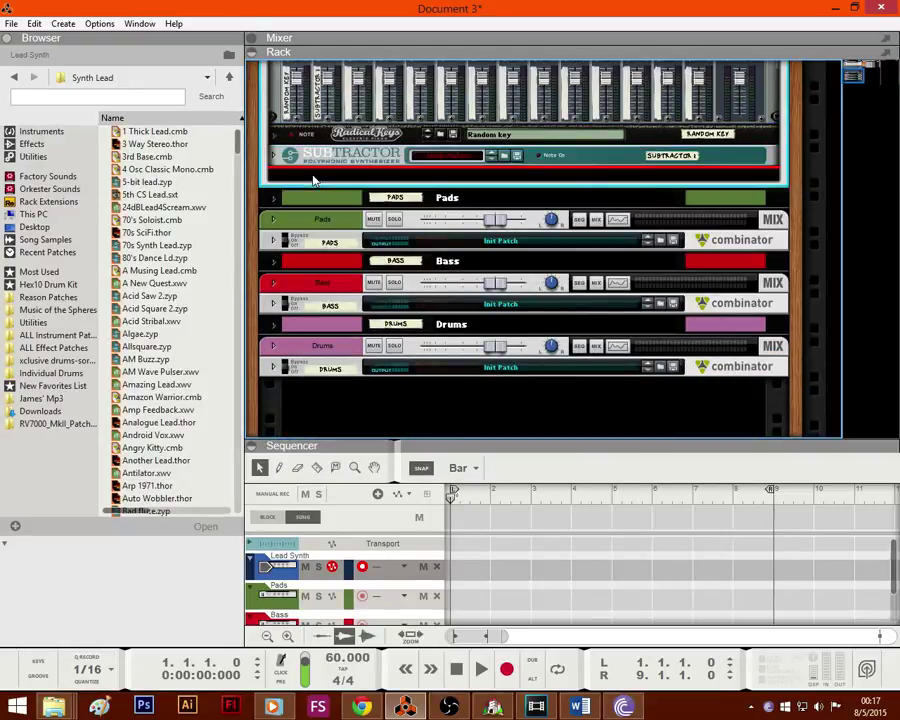
left_click(518, 160)
key("Escape")
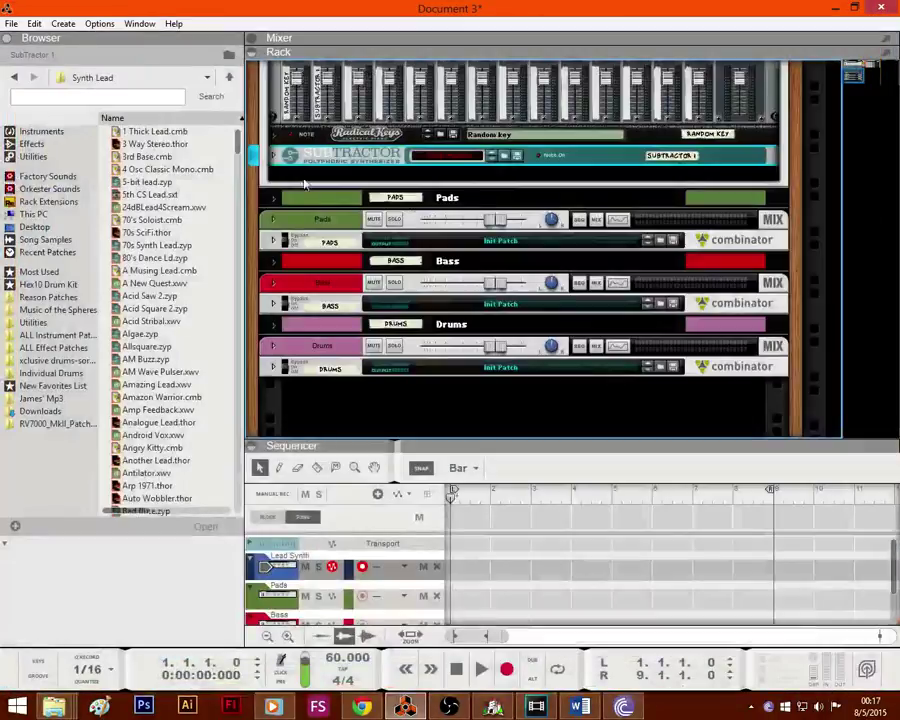
left_click(274, 156)
Step: Raise the SubTractor's amp envelope release to about 24 and sustain to 98, and raise the filter envelope's decay and sustain
scroll(670, 312, "down", 2)
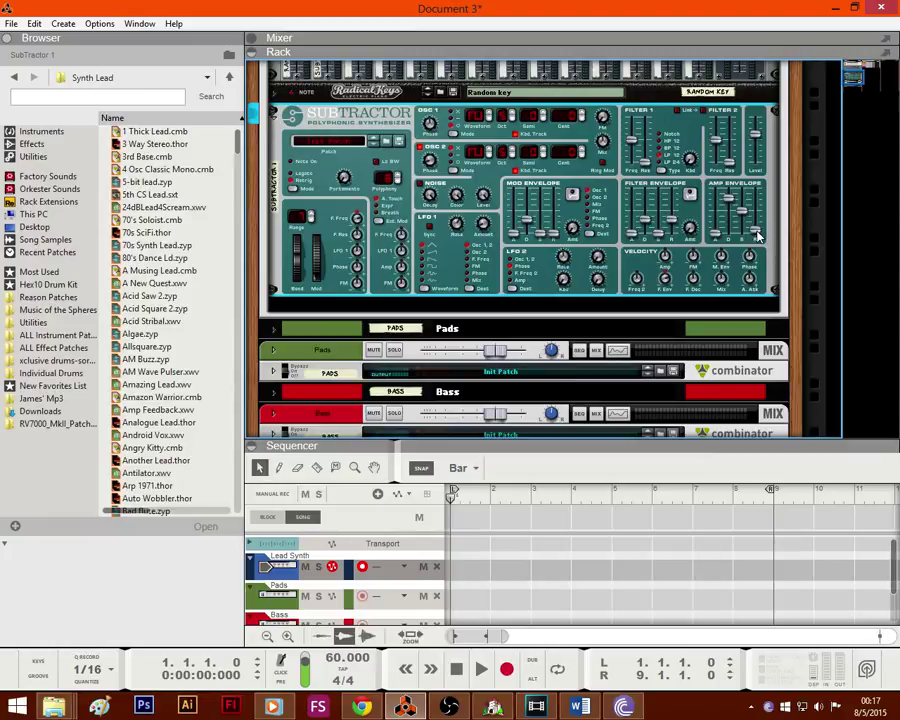
left_click_drag(757, 234, 760, 229)
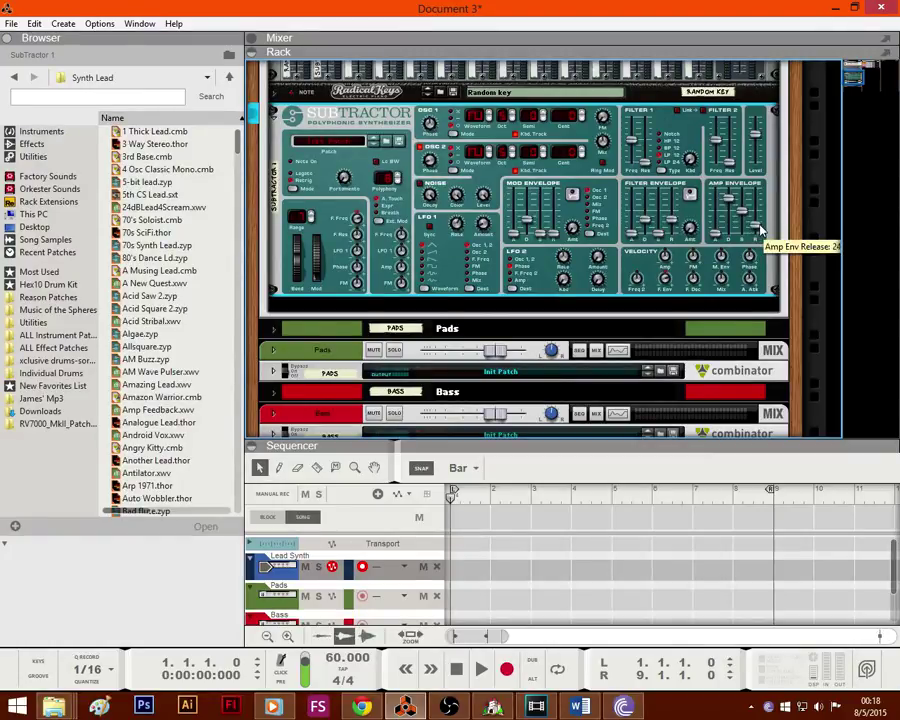
mouse_move(746, 205)
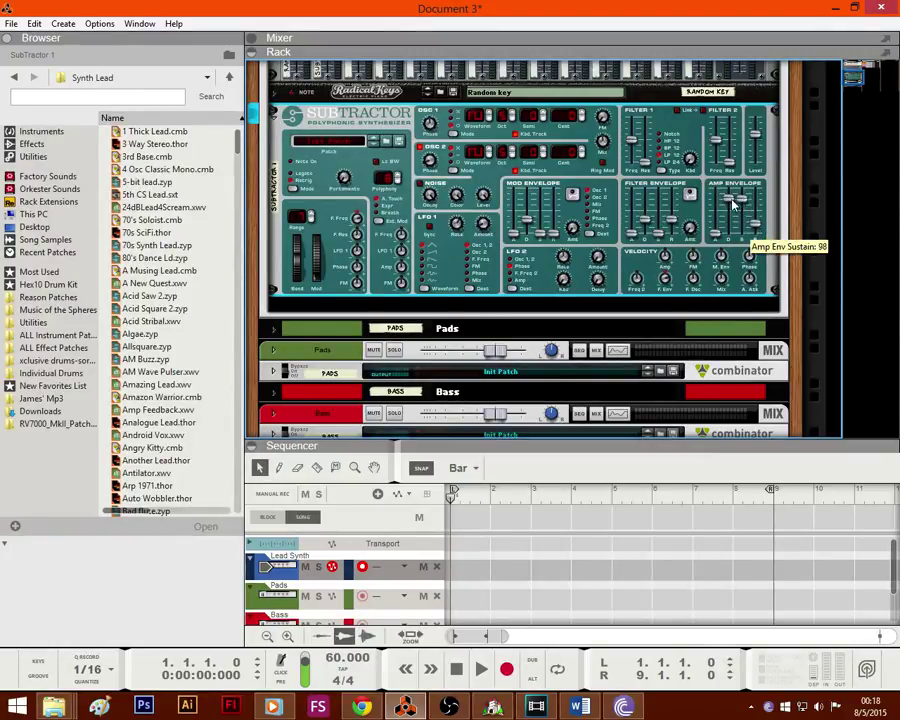
mouse_move(650, 207)
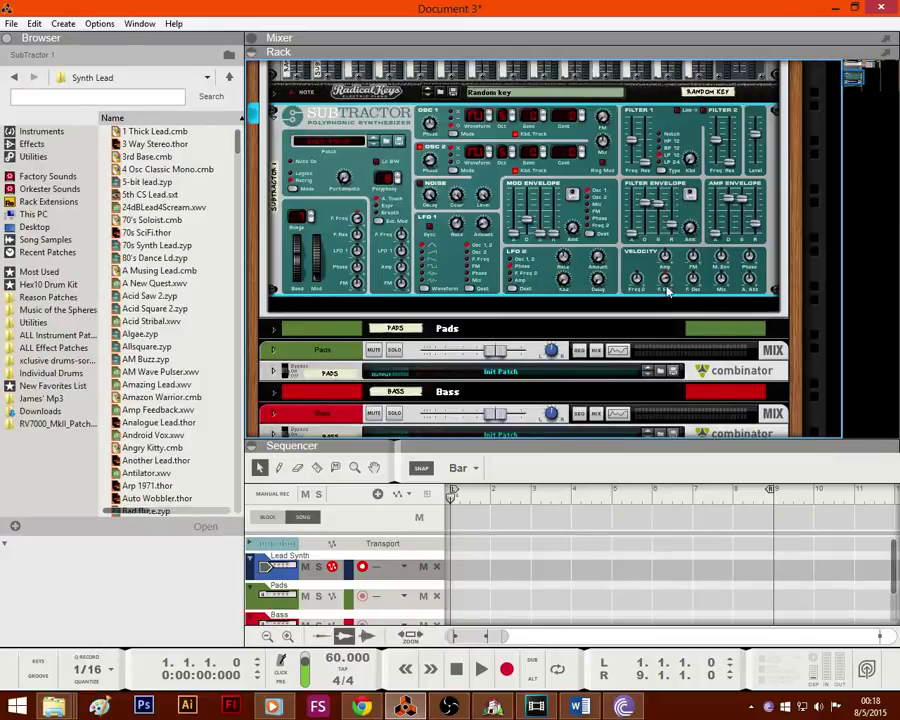
mouse_move(666, 284)
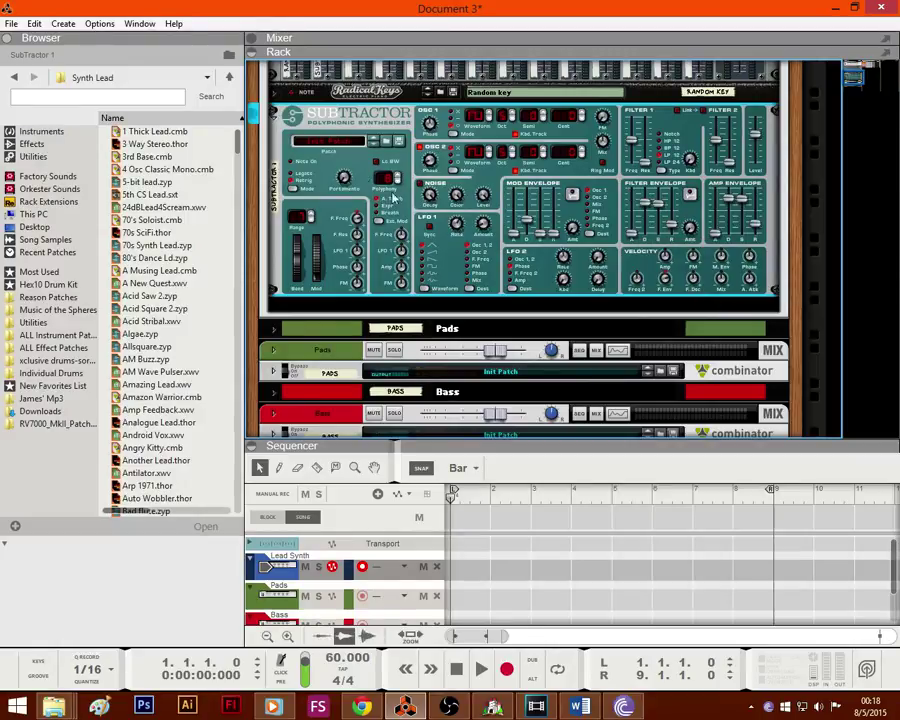
Step: Save the SubTractor patch as "Organlike" in Sphere 1 - Simple Instruments, inside the 3rd Iteration (Archetypes) folder of Music of the Spheres
left_click(397, 141)
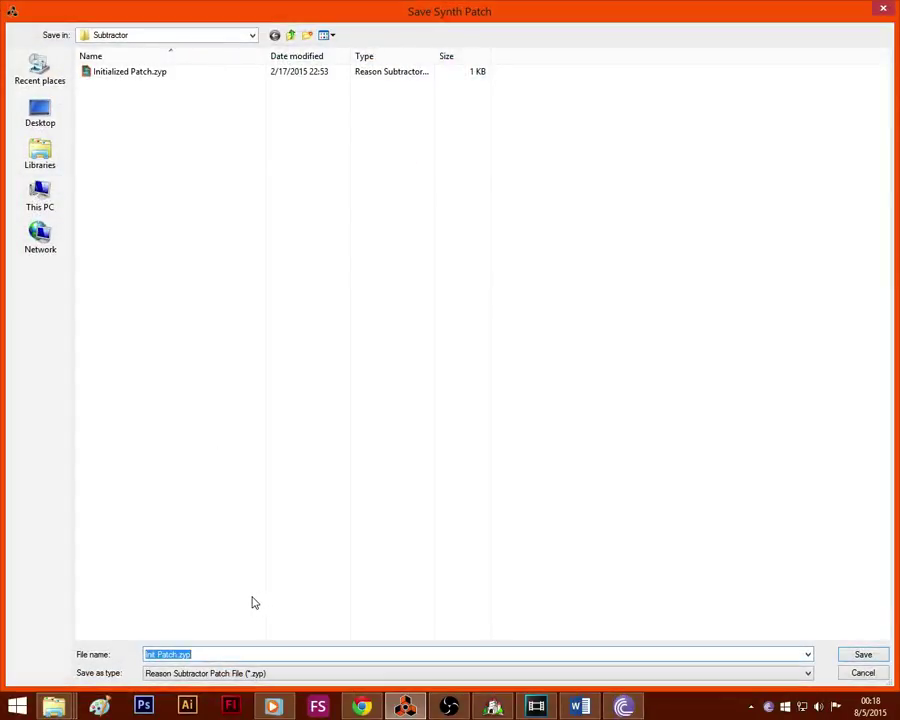
left_click(290, 36)
left_click(290, 36)
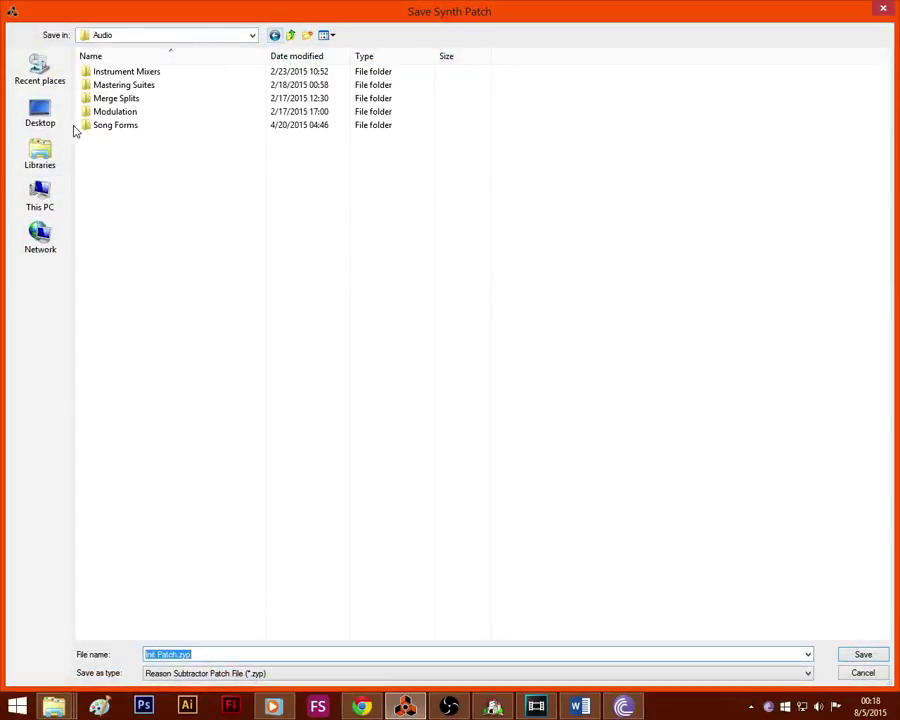
left_click(40, 152)
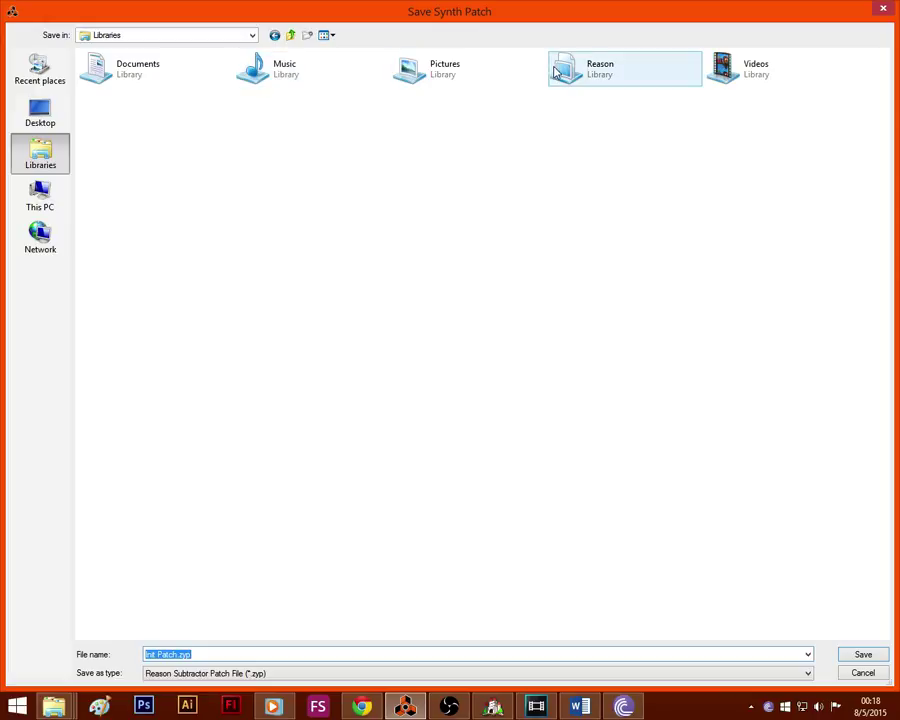
double_click(560, 72)
double_click(280, 90)
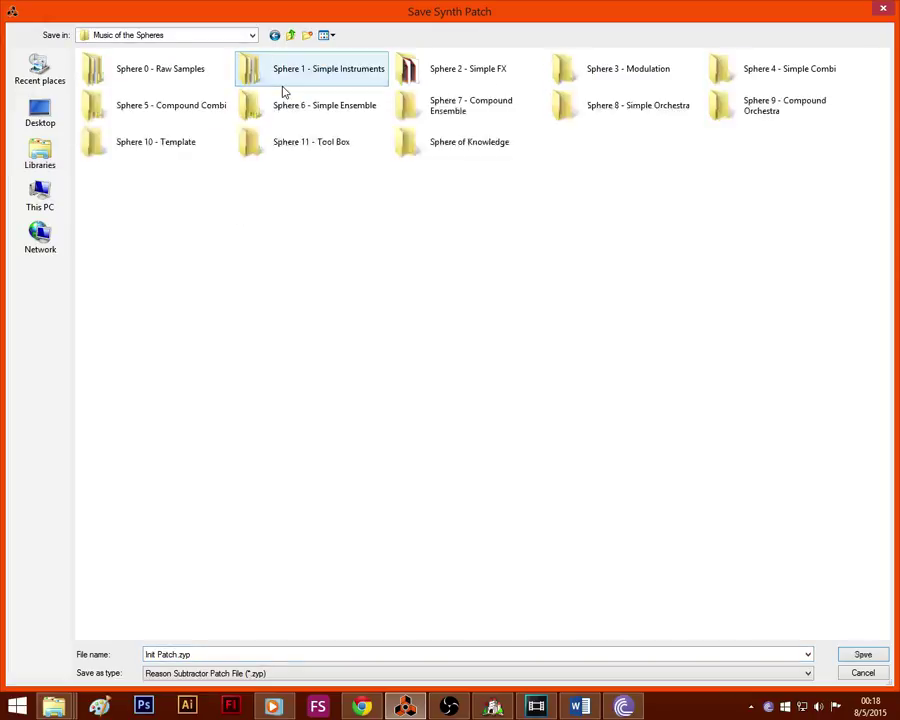
double_click(297, 64)
double_click(416, 70)
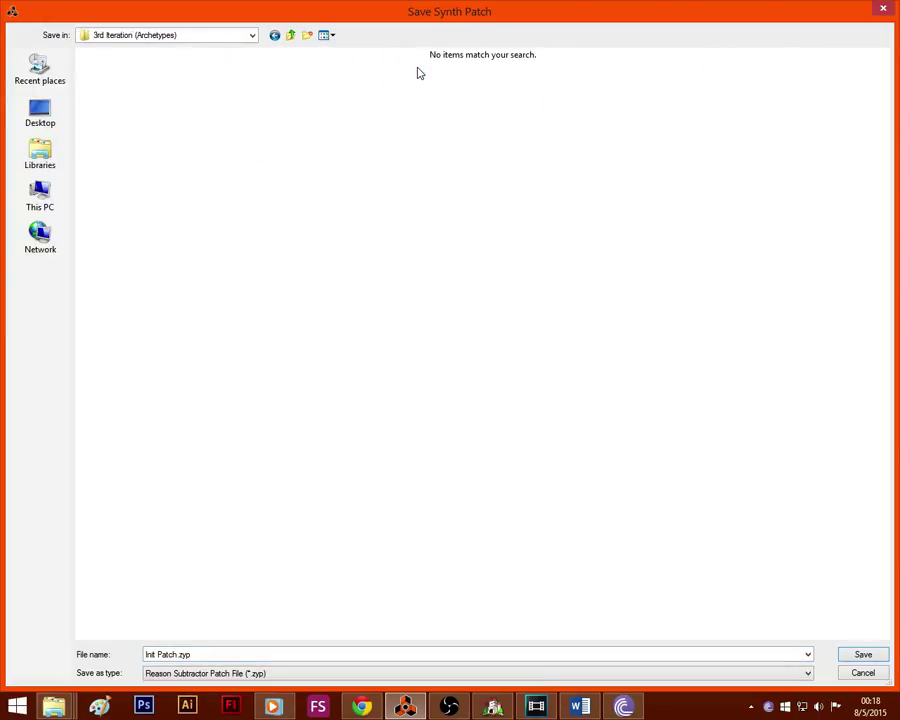
left_click(251, 656)
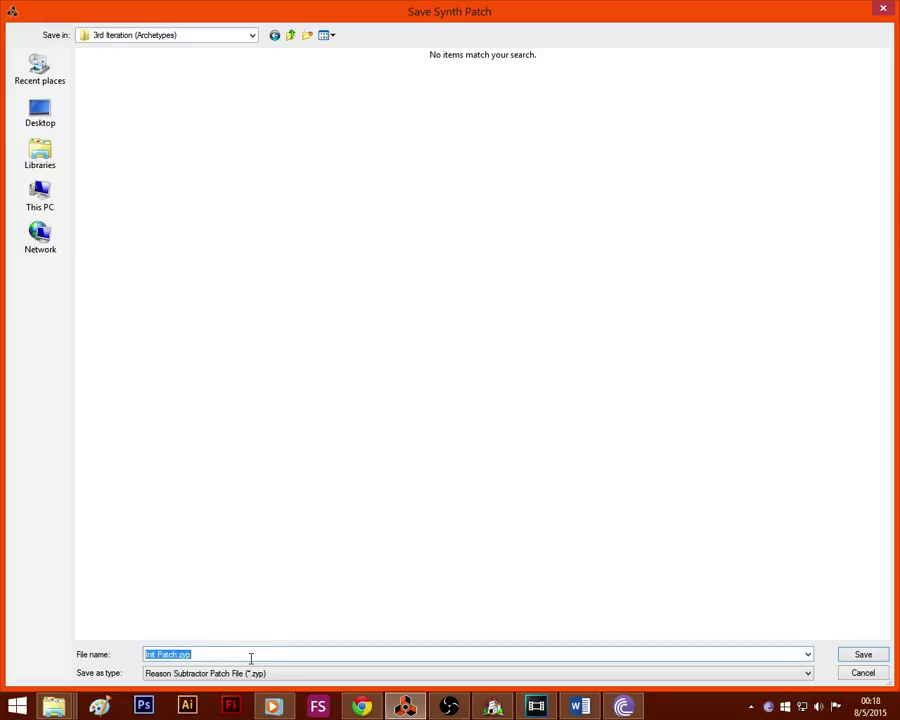
type("Organlike")
key("Return")
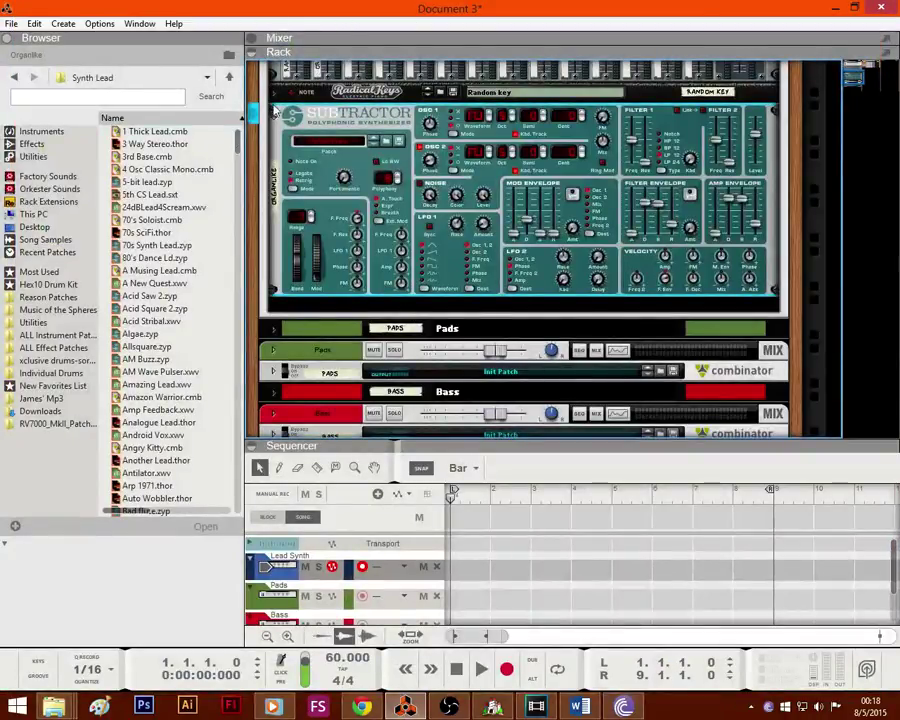
Step: Add a Thor Polysonic Synthesizer below the folded SubTractor inside the Lead Synth combinator and show its programmer
left_click(276, 111)
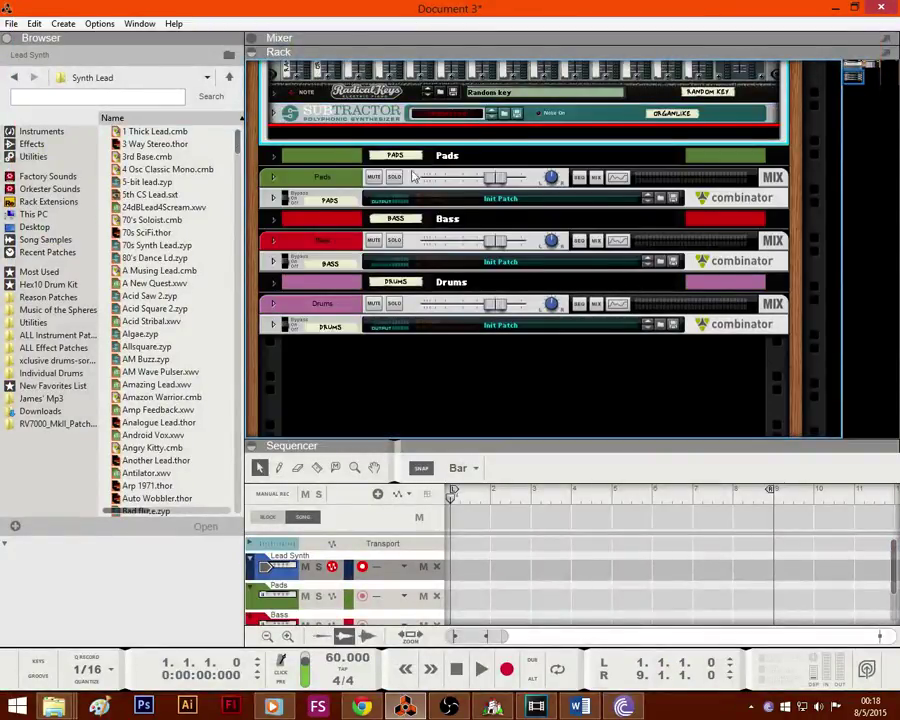
left_click(56, 132)
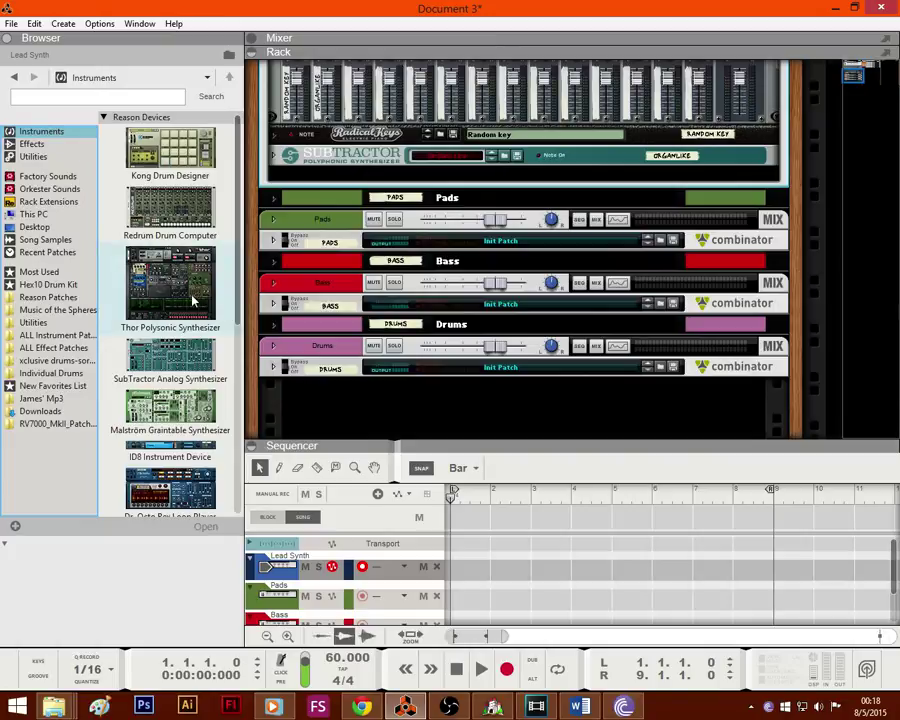
scroll(195, 300, "down", 1)
left_click_drag(165, 205, 280, 178)
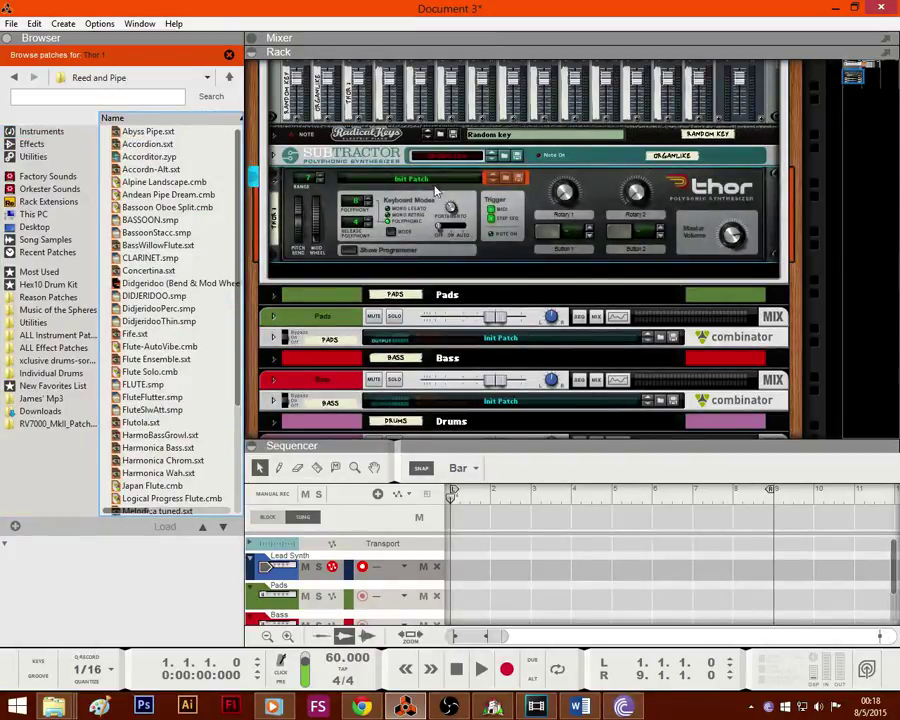
left_click(350, 250)
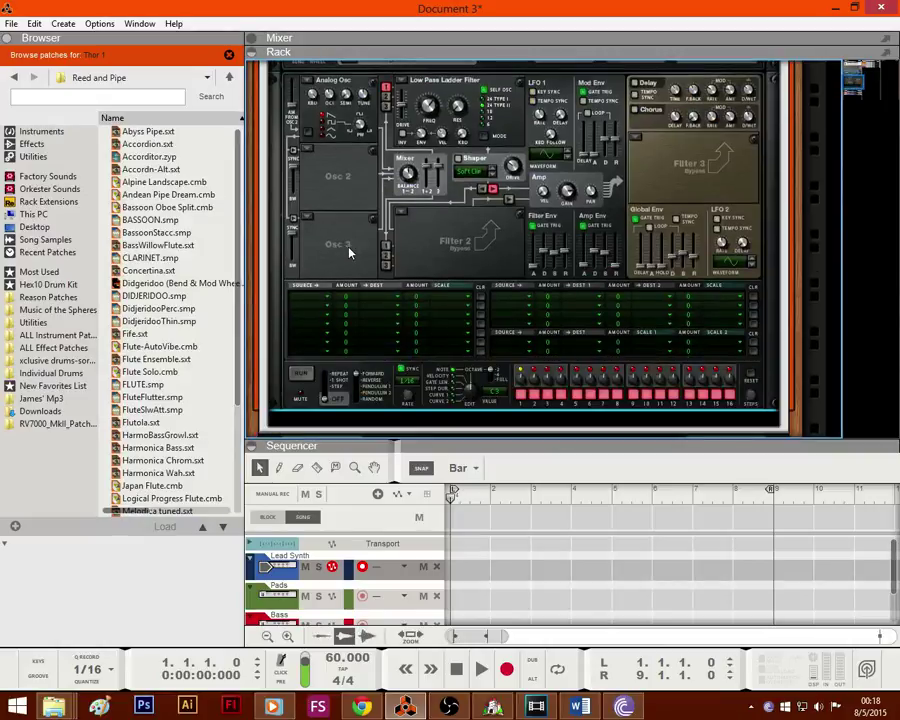
Step: Lower the combinator mixer's channel levels for Thor, Organlike and Random key to balance the three layers
scroll(349, 253, "up", 3)
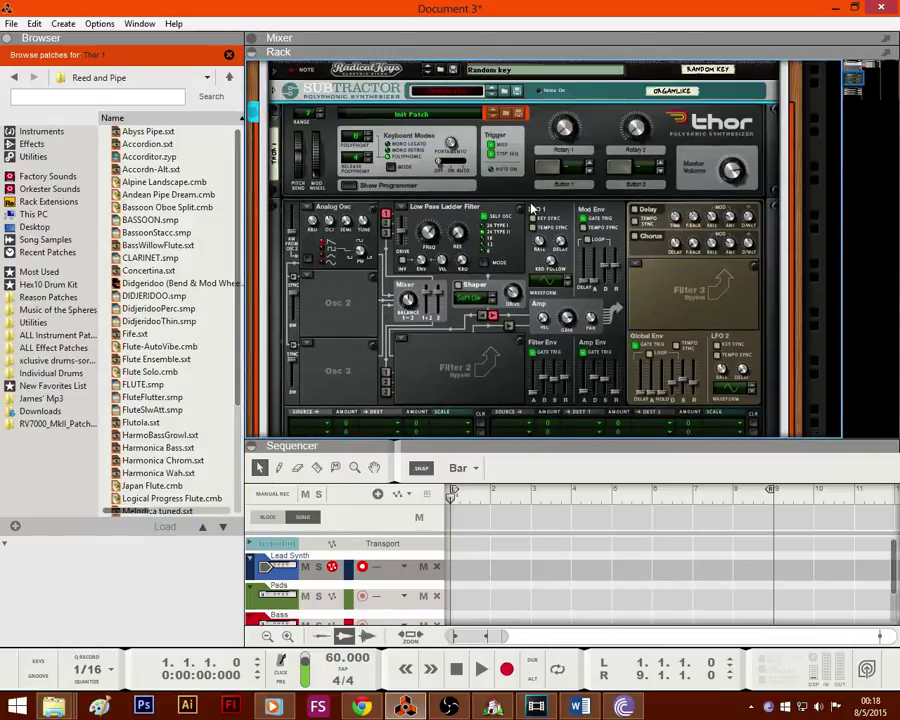
scroll(531, 207, "down", 1)
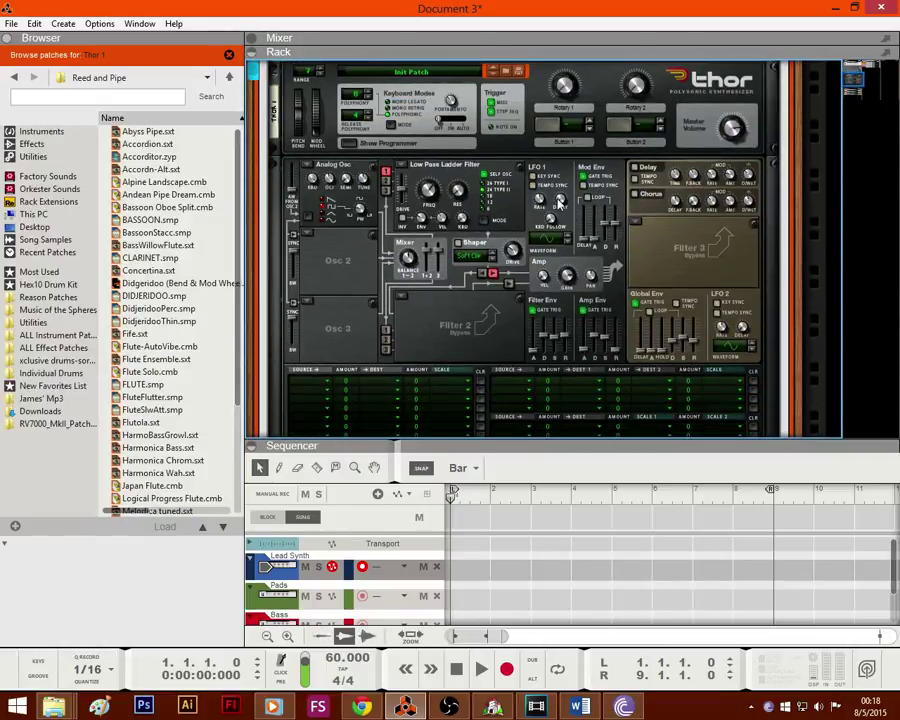
scroll(560, 200, "up", 3)
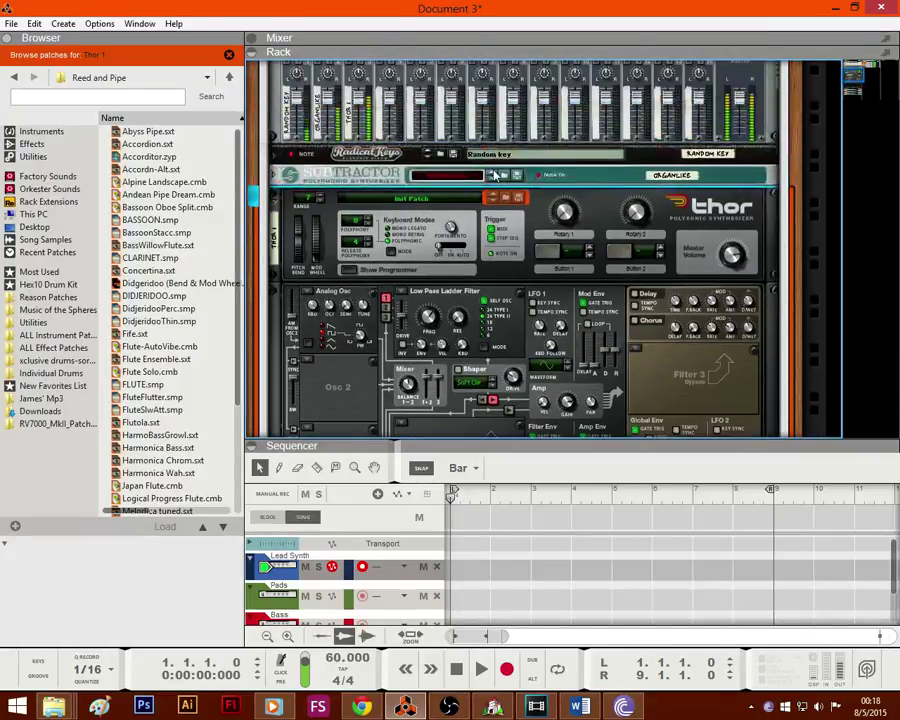
scroll(480, 170, "down", 1)
scroll(360, 100, "up", 1)
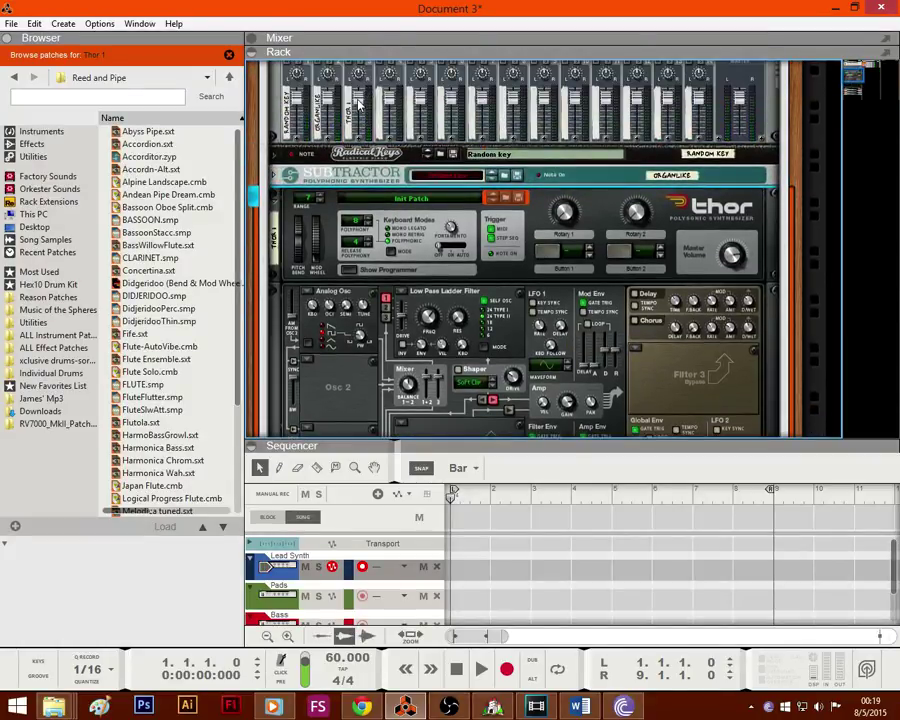
left_click(362, 115)
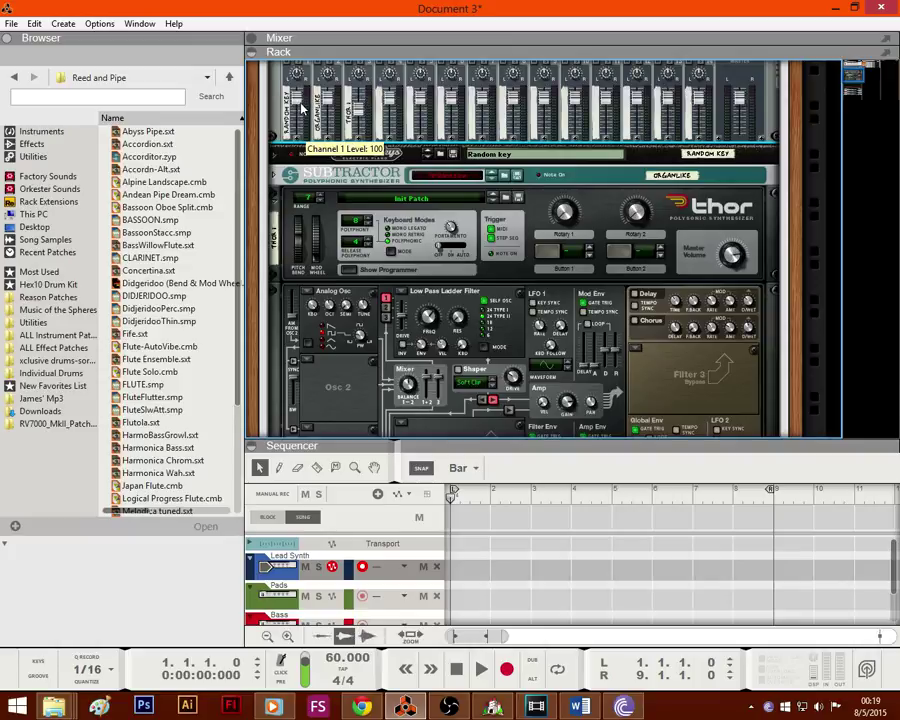
left_click_drag(330, 104, 332, 109)
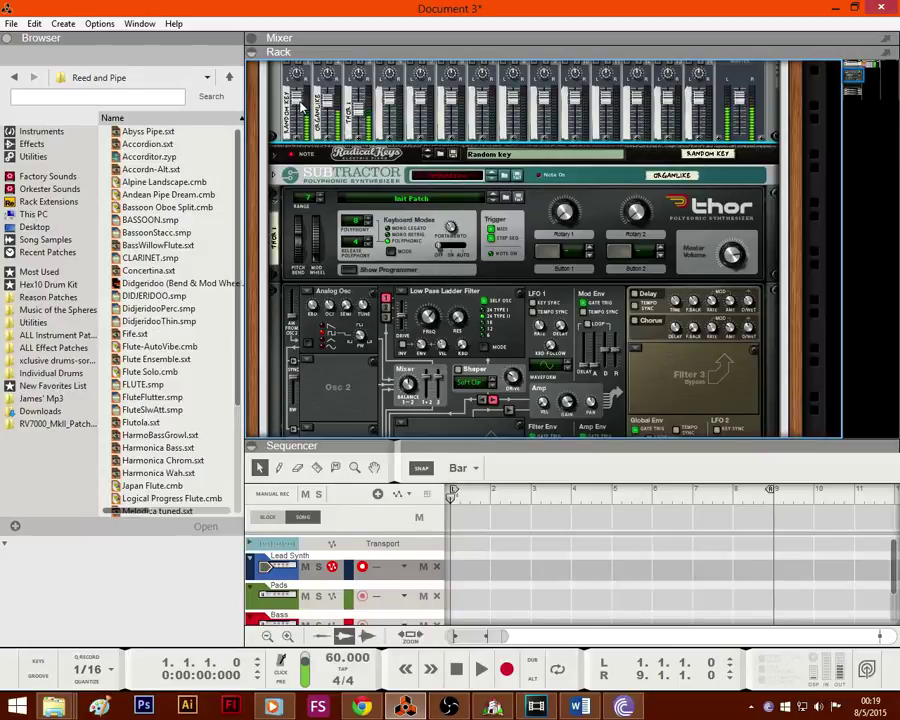
left_click_drag(300, 103, 300, 106)
Step: Adjust Thor's oscillator 1 and load an Analog oscillator into the Osc 2 slot with a pulse width of 14
left_click(334, 308)
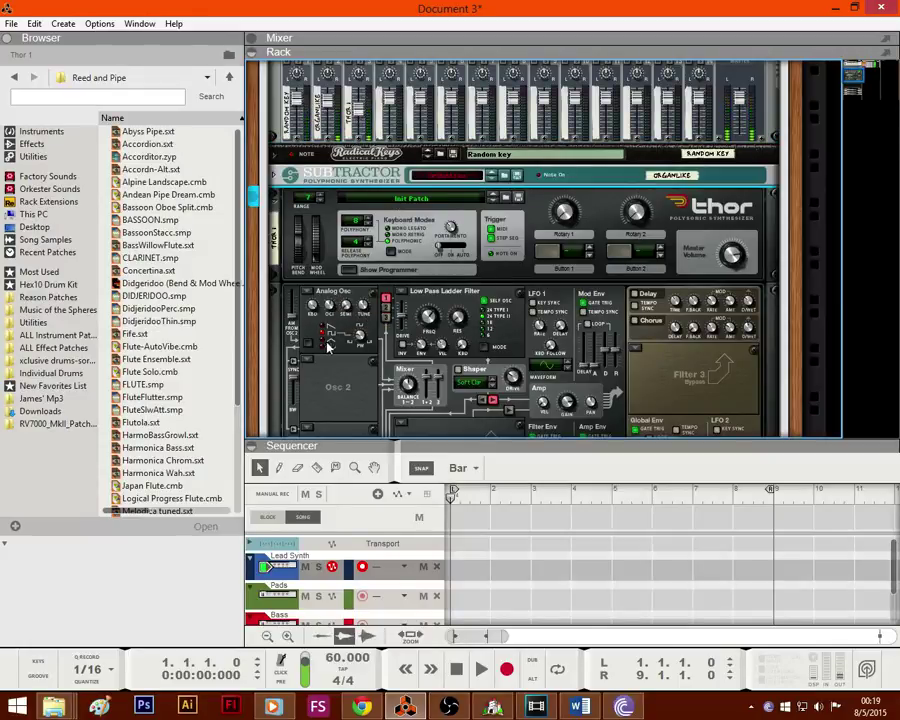
left_click(300, 364)
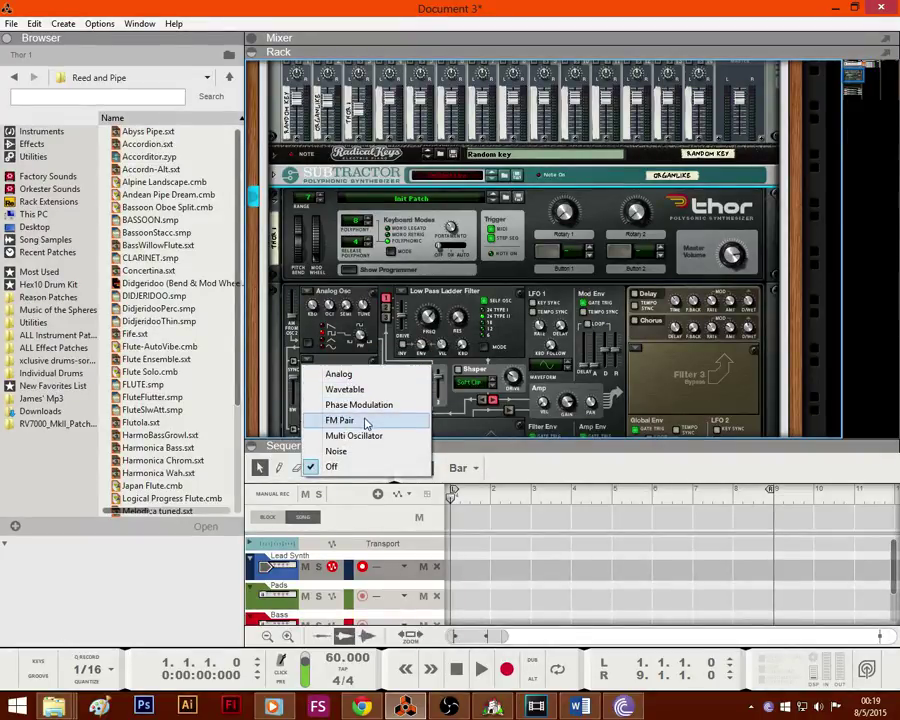
left_click(356, 377)
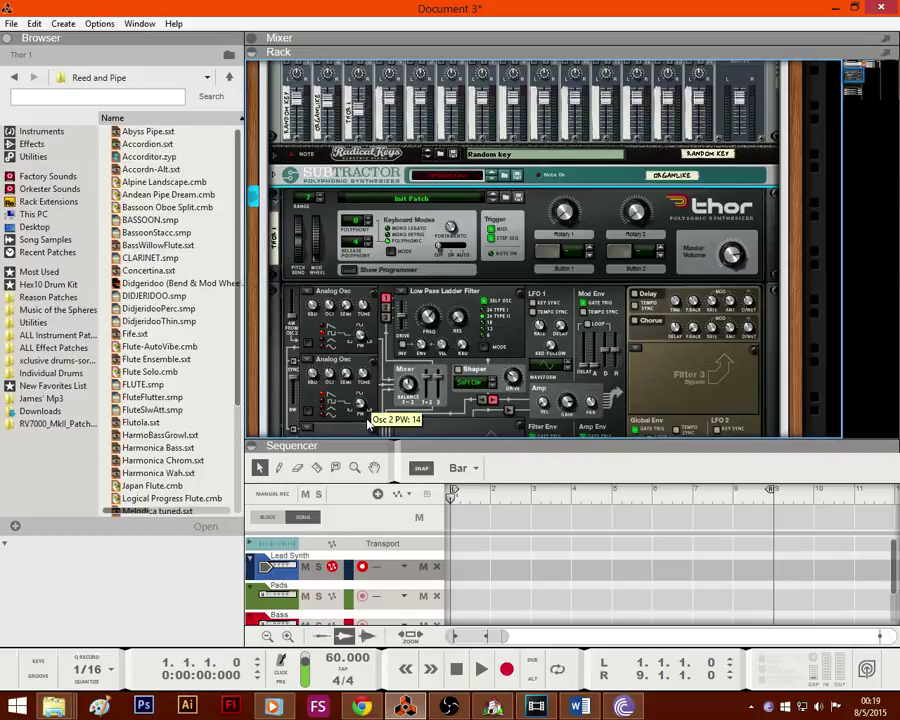
Step: Load an Analog oscillator with an adjusted pulse width into Thor's Osc 3 slot, routing oscillators 2 and 3 into Filter 1
scroll(357, 402, "down", 2)
left_click(307, 344)
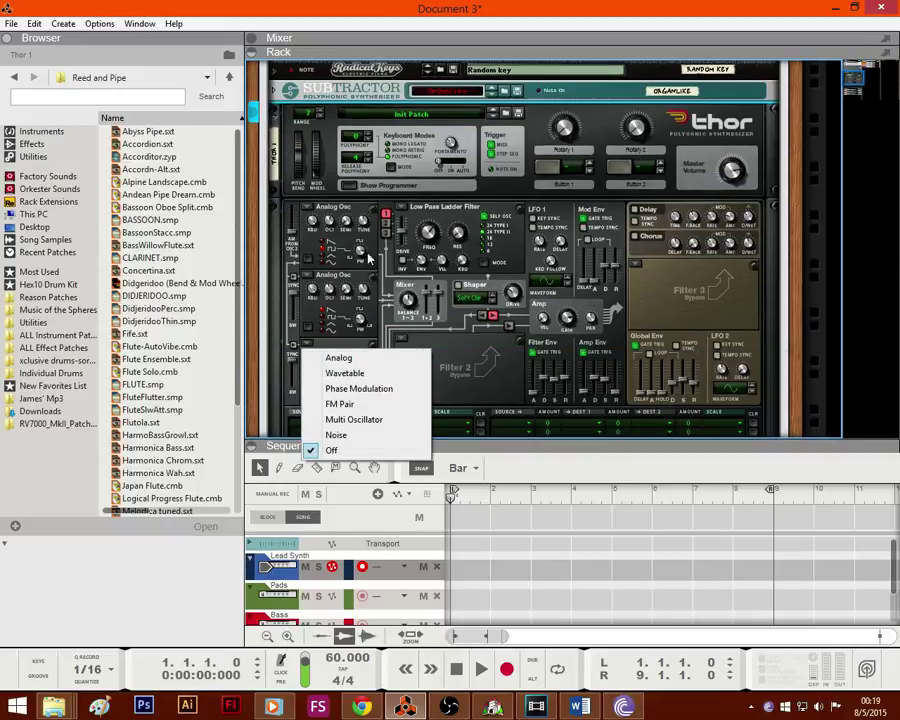
left_click(385, 223)
left_click(385, 233)
left_click(313, 350)
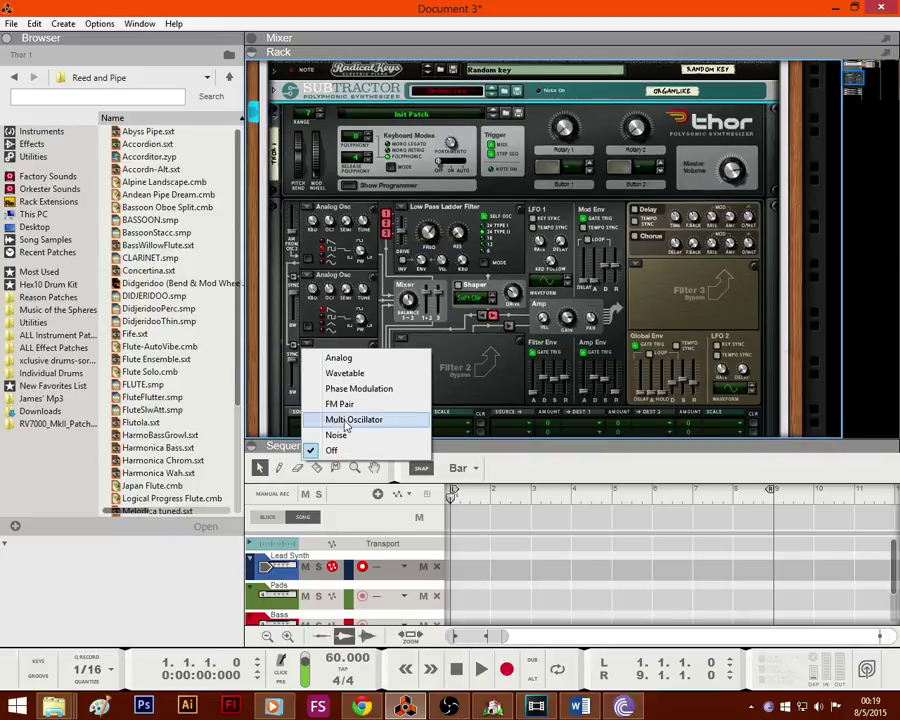
left_click(350, 355)
left_click_drag(360, 387, 361, 310)
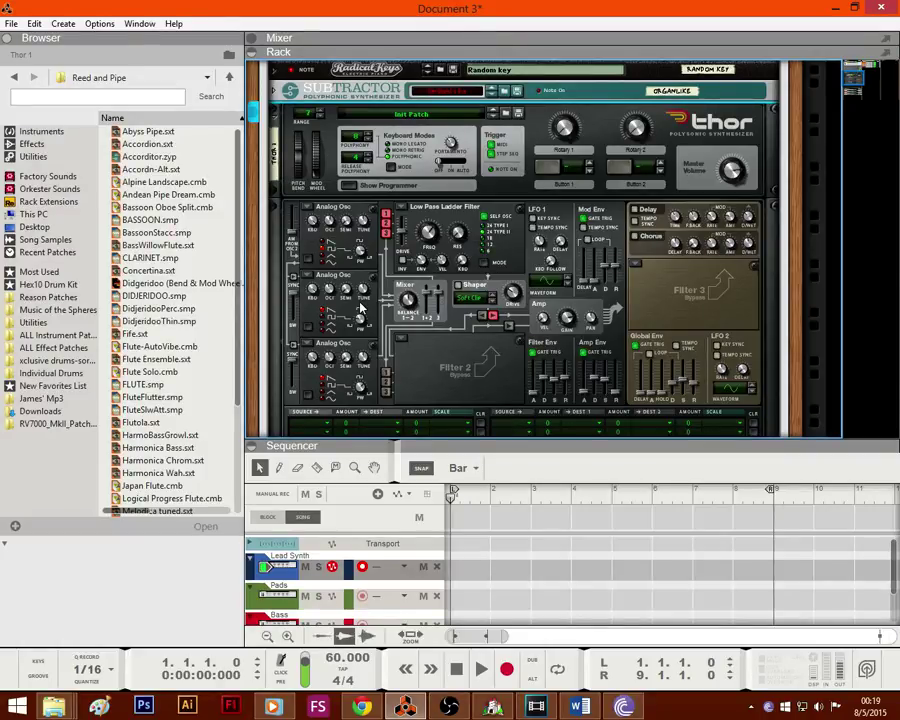
Step: Adjust the Low Pass Ladder Filter's frequency and enable Thor's Delay and Chorus effects with a chorus dry/wet of 48
scroll(400, 250, "down", 2)
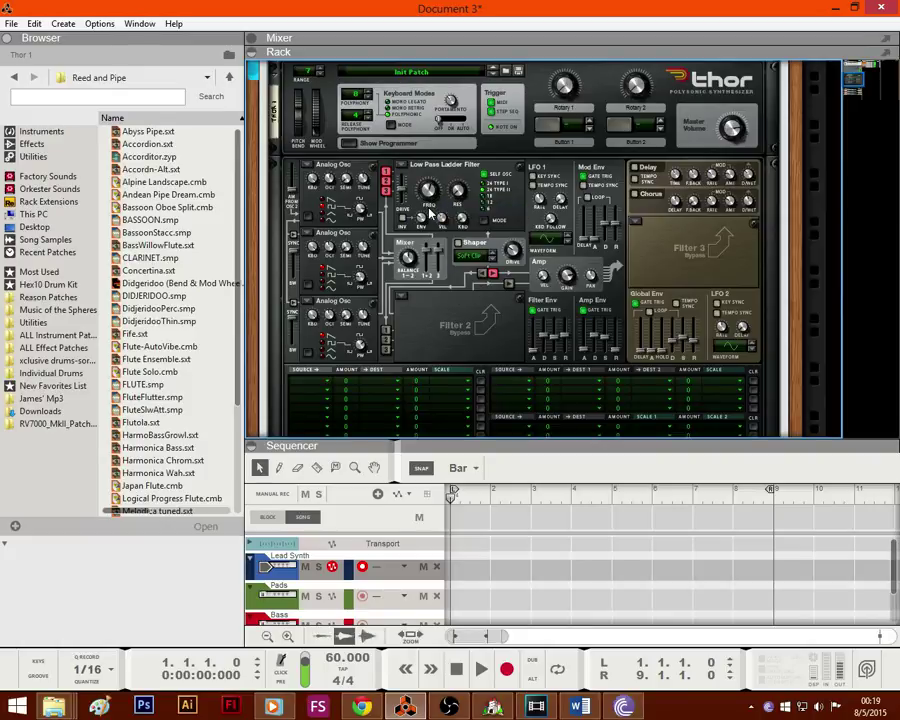
mouse_move(430, 200)
left_mouse_down()
mouse_move(433, 157)
mouse_move(430, 203)
left_mouse_up()
left_click(636, 168)
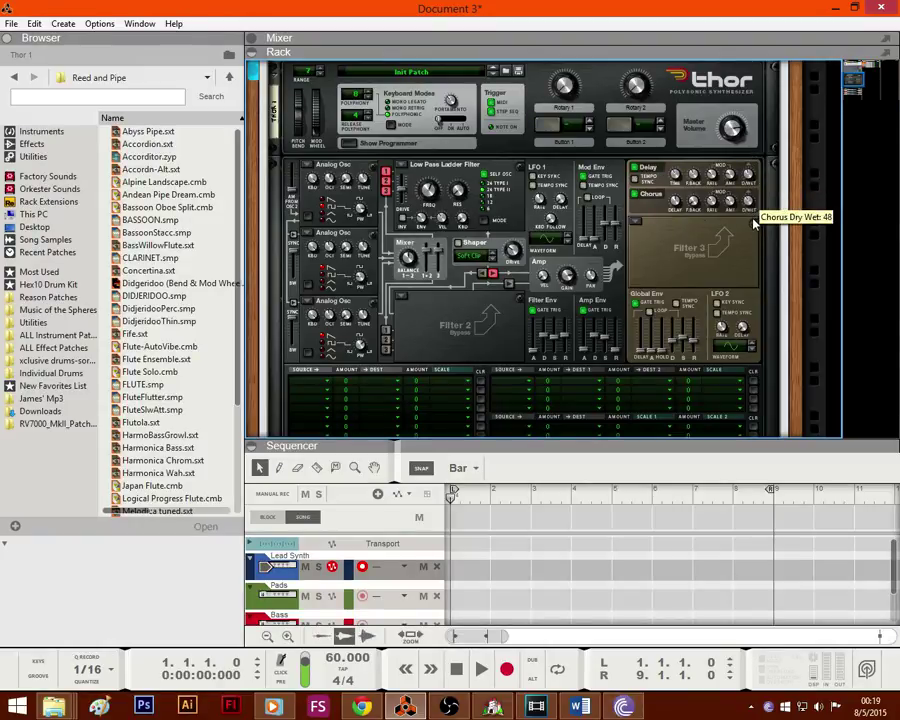
scroll(372, 148, "up", 5)
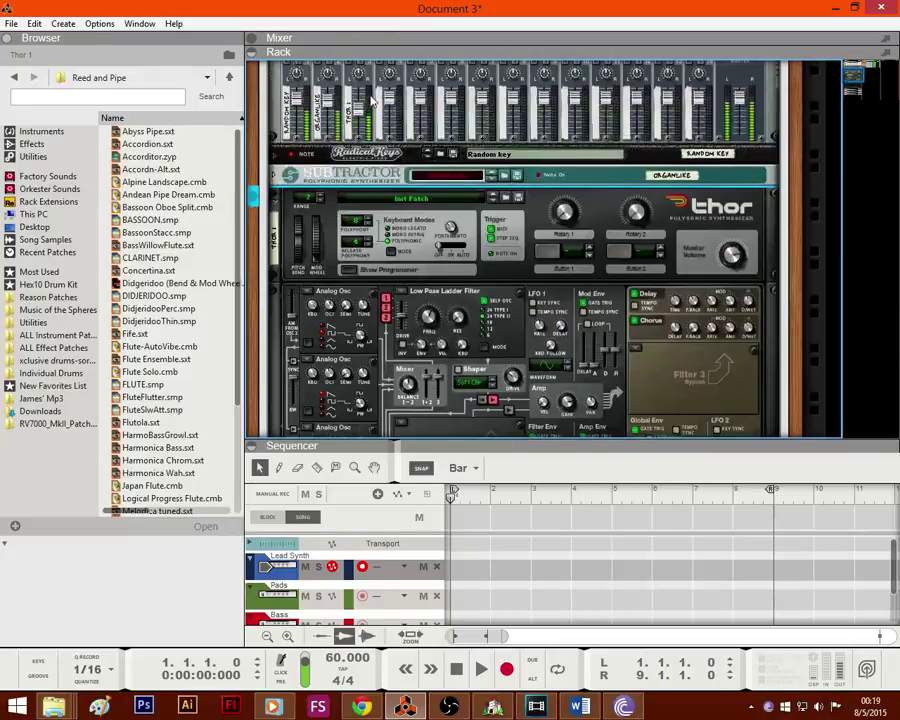
scroll(365, 148, "down", 3)
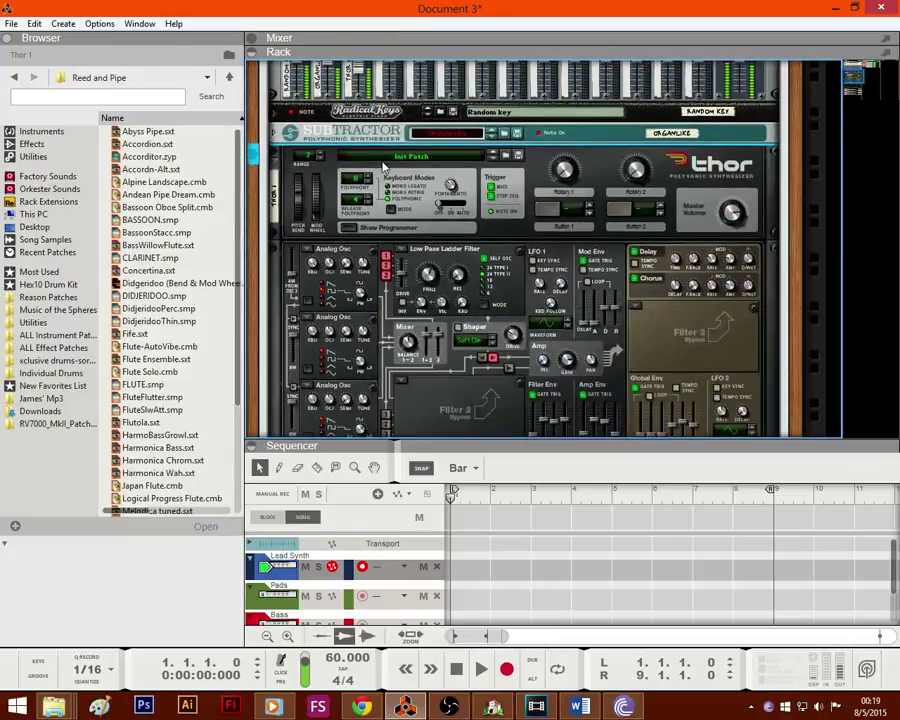
Step: Route MIDI Key Velocity to Amp Gain with an amount of 100 in the first row of Thor's modulation matrix
scroll(548, 335, "down", 2)
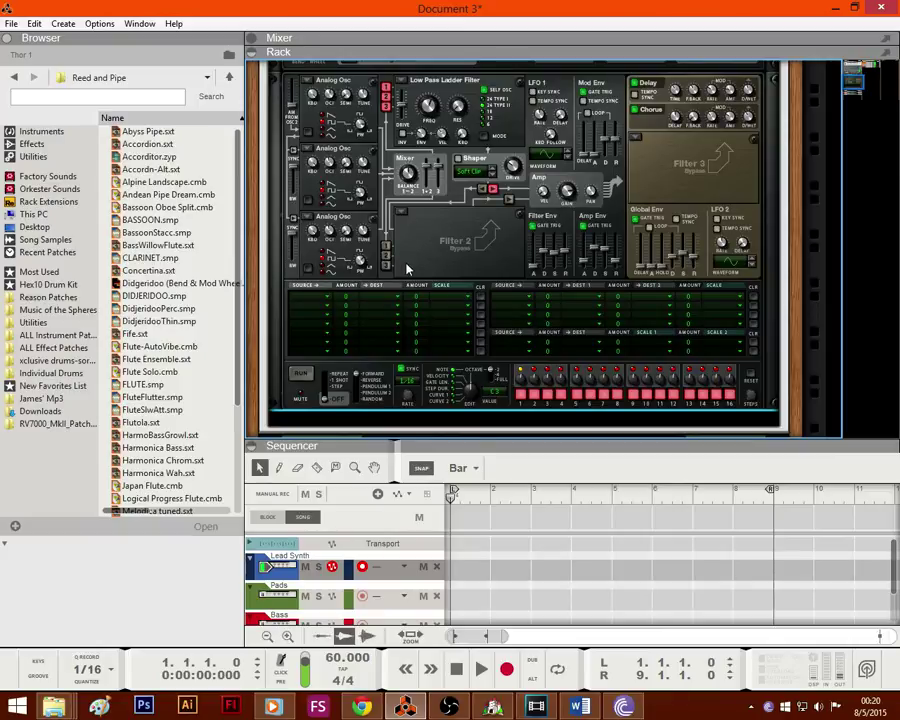
scroll(407, 268, "up", 2)
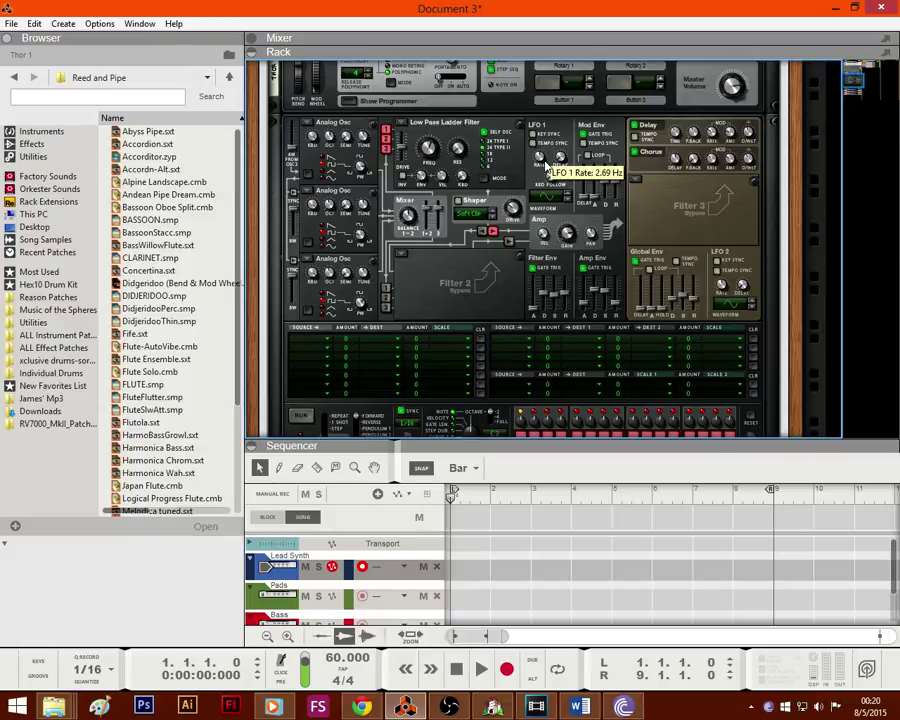
scroll(472, 283, "down", 2)
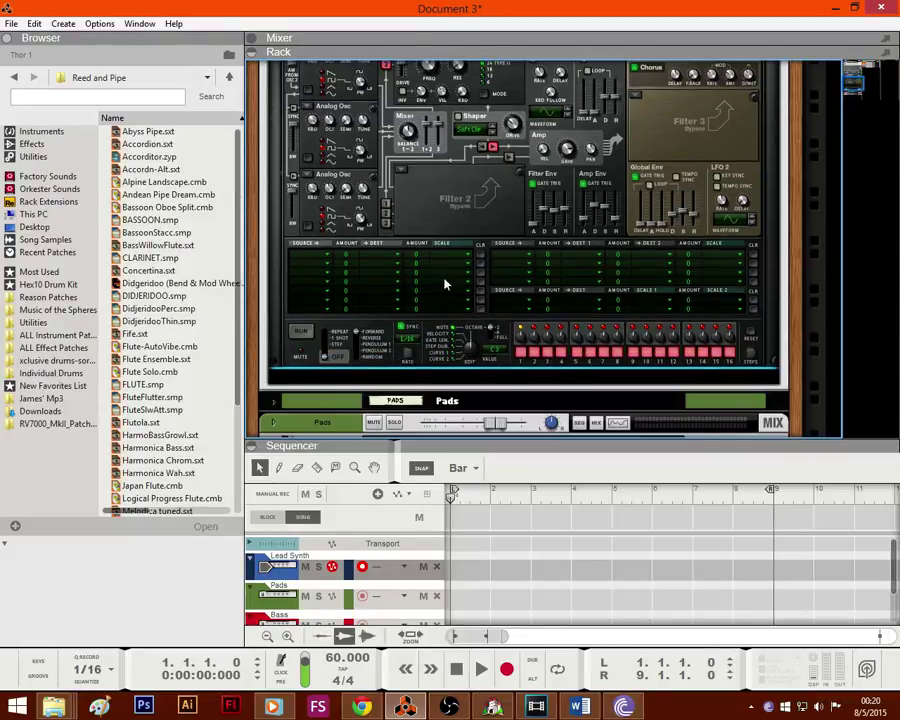
left_click(300, 262)
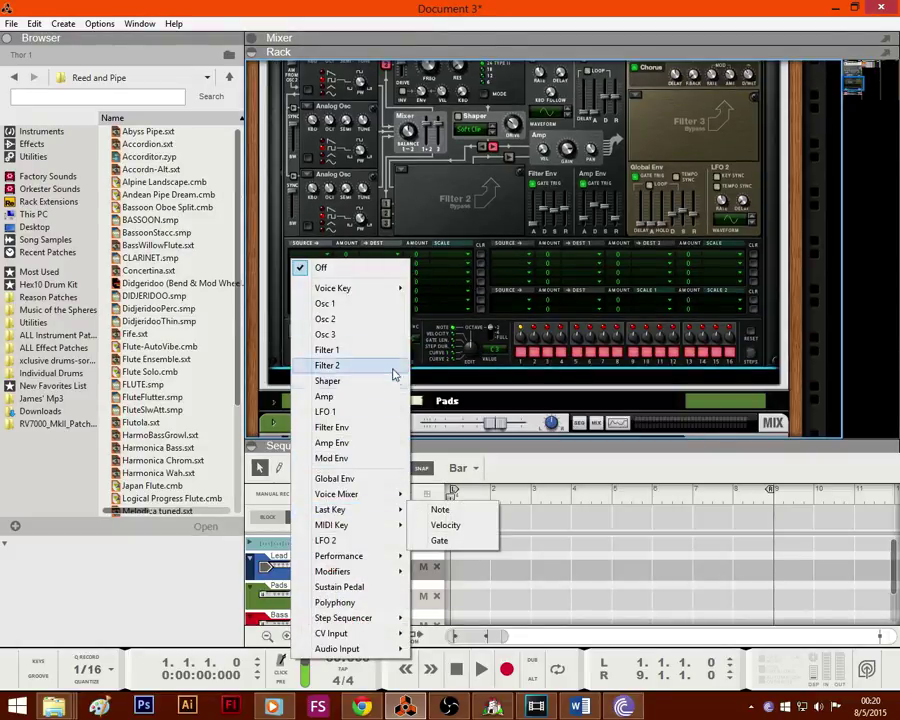
mouse_move(380, 525)
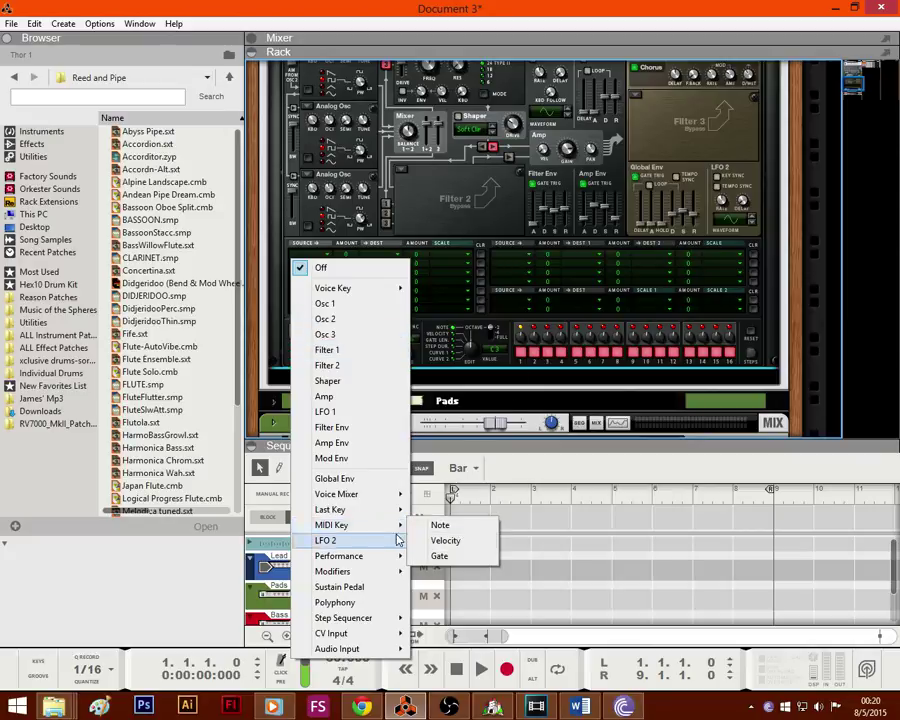
left_click(440, 536)
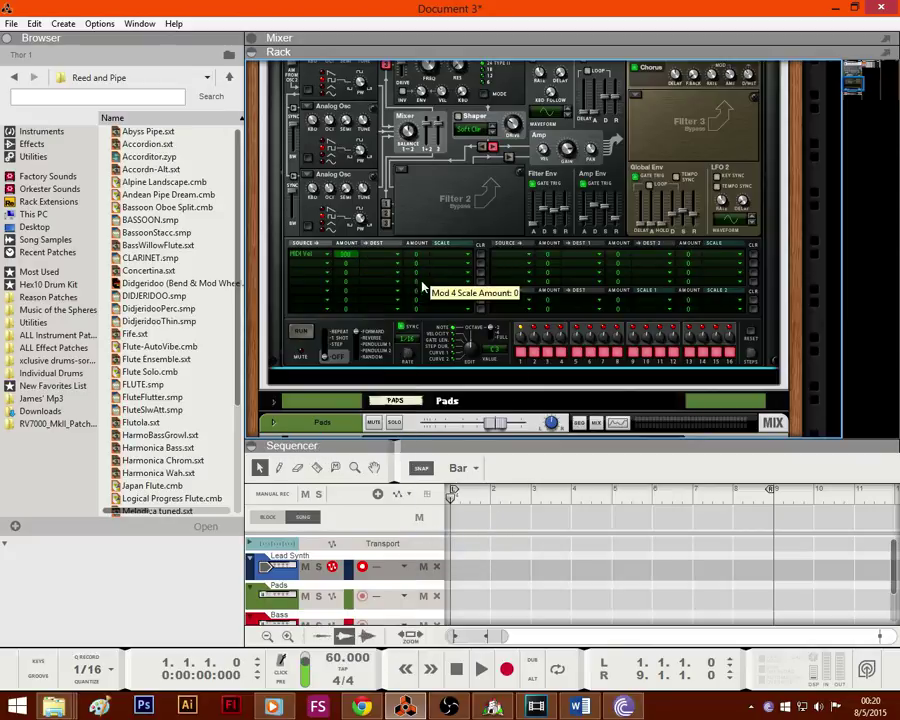
left_click(364, 255)
mouse_move(400, 381)
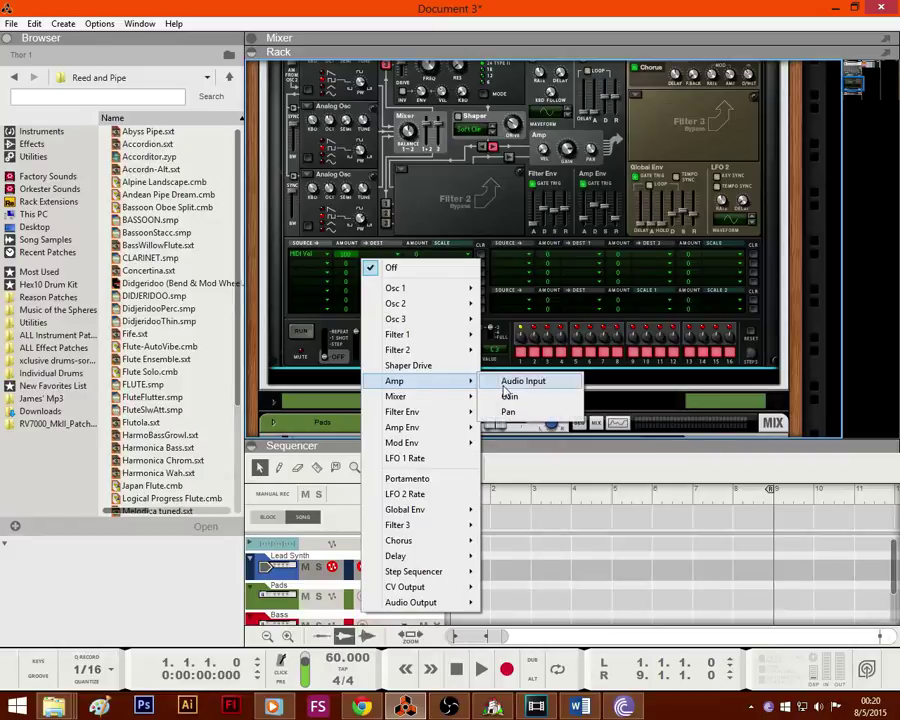
left_click(506, 394)
Step: Unfold the Organlike SubTractor and adjust its velocity control for Amp
scroll(566, 150, "up", 10)
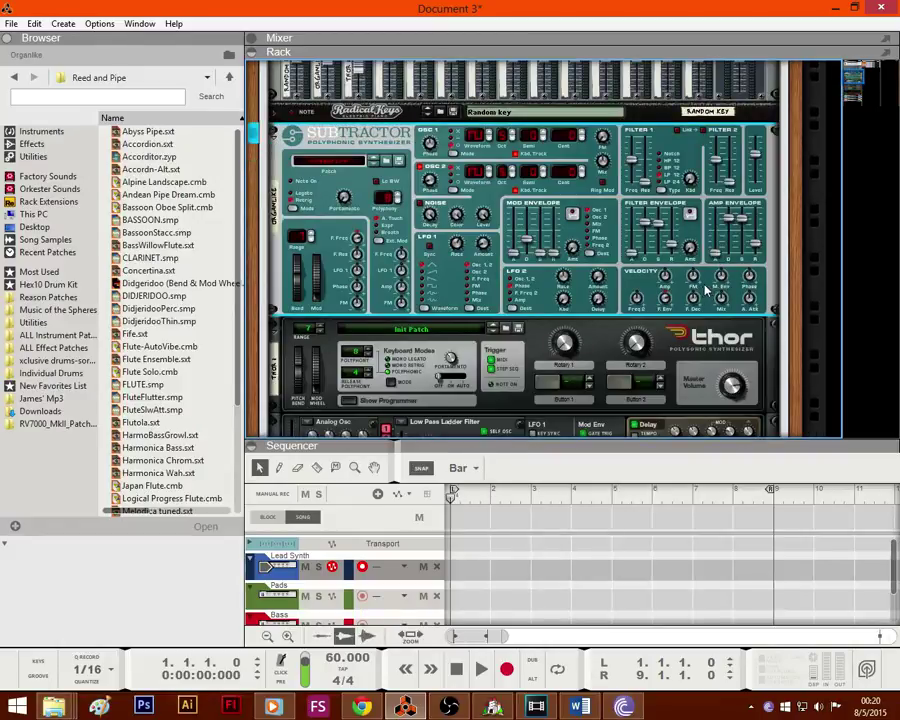
left_click_drag(669, 285, 682, 250)
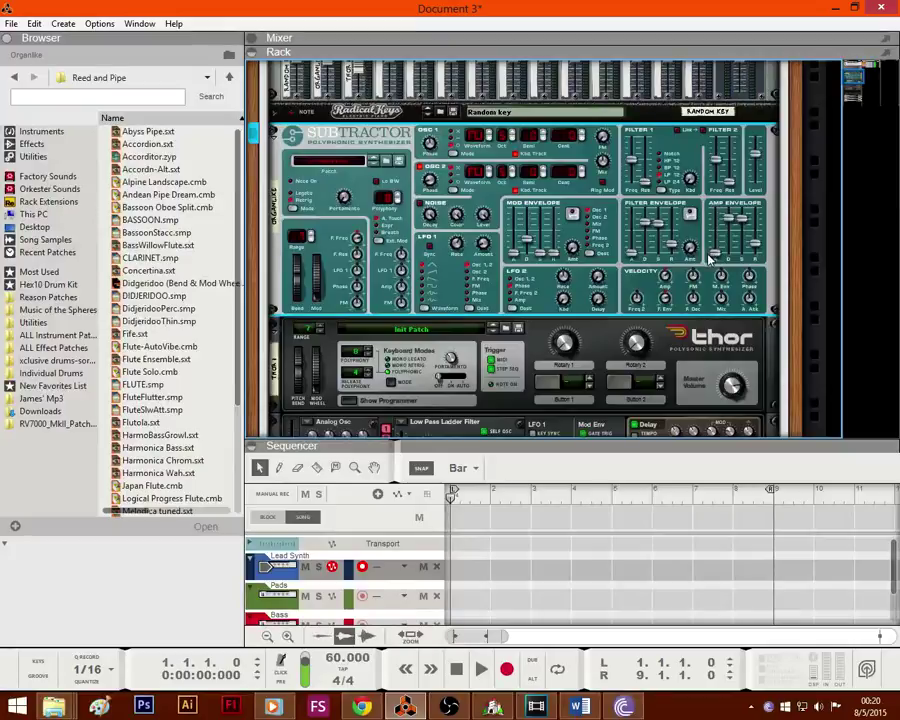
Step: Raise the decay of Thor's filter envelope to 12.3 s
scroll(712, 272, "down", 5)
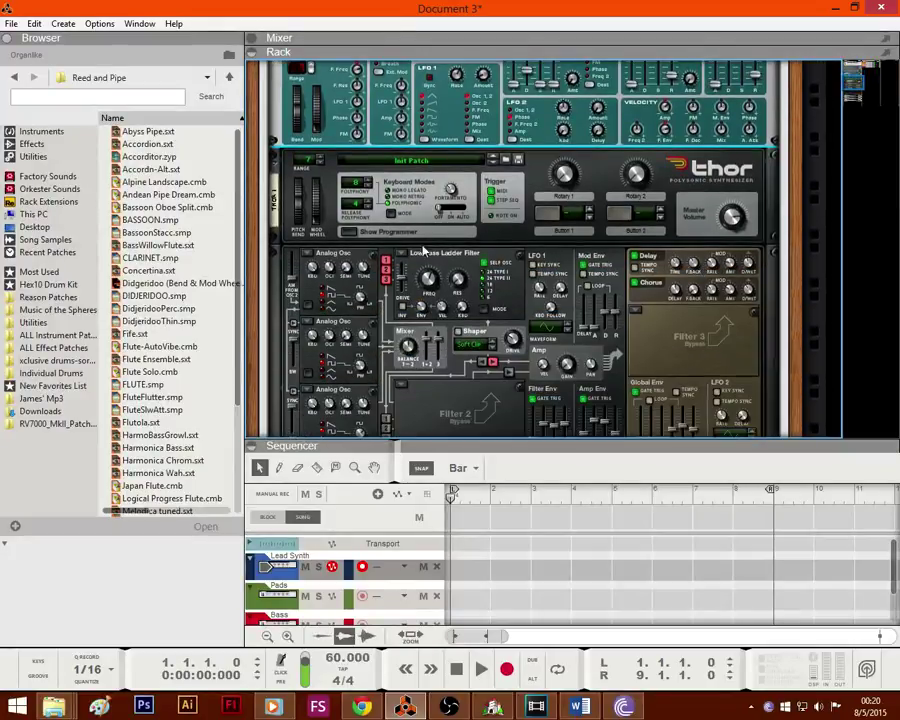
scroll(620, 280, "down", 2)
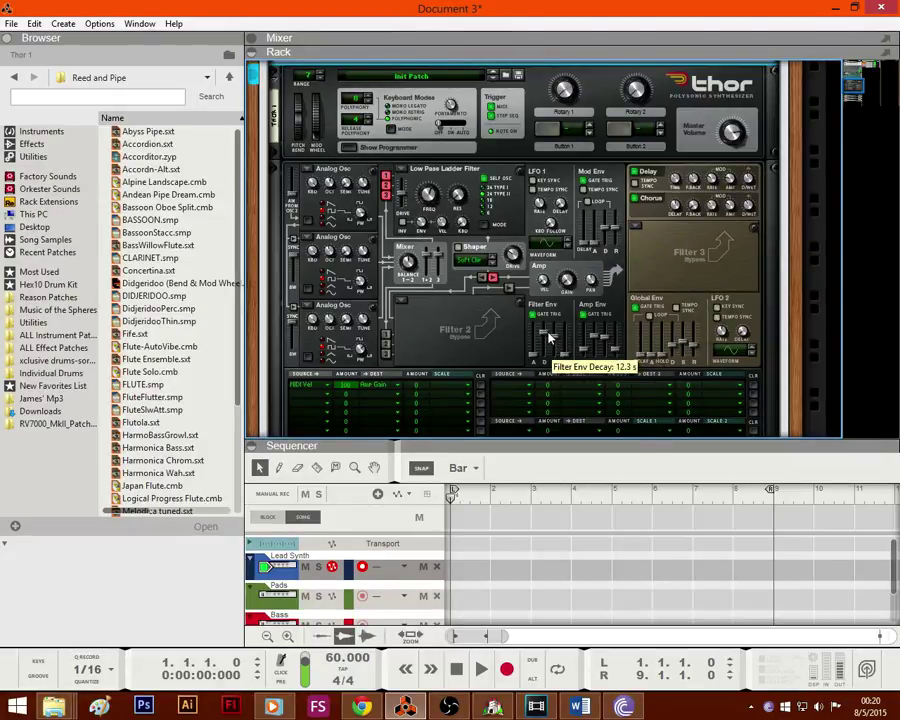
scroll(548, 340, "up", 3)
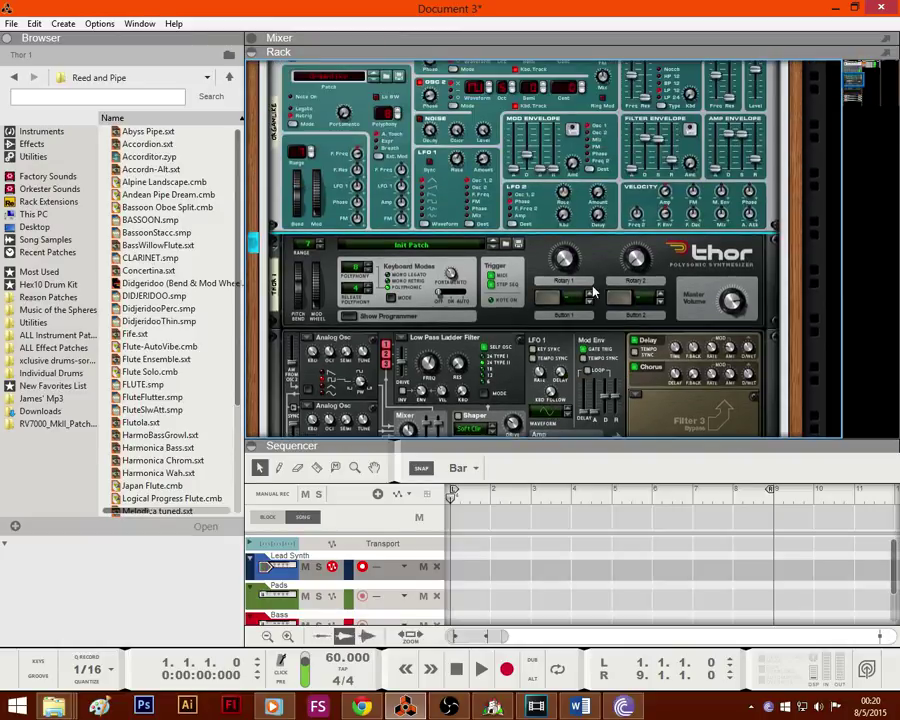
scroll(655, 183, "down", 2)
scroll(655, 183, "down", 2)
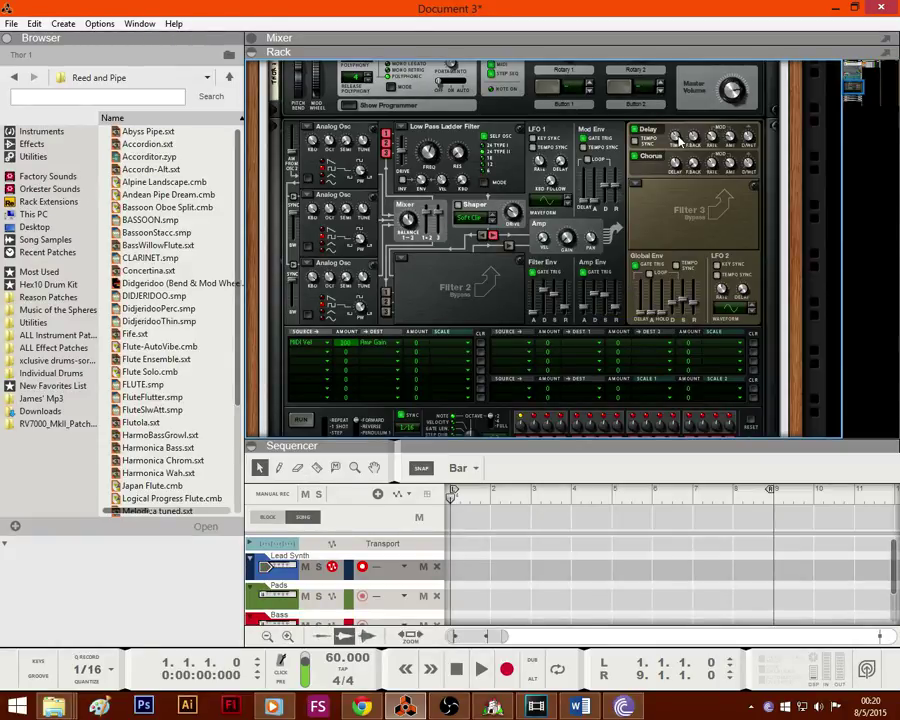
Step: Set Thor's delay time to 339 ms and adjust its feedback and modulation, with a modulation amount of 31
left_click_drag(680, 140, 678, 148)
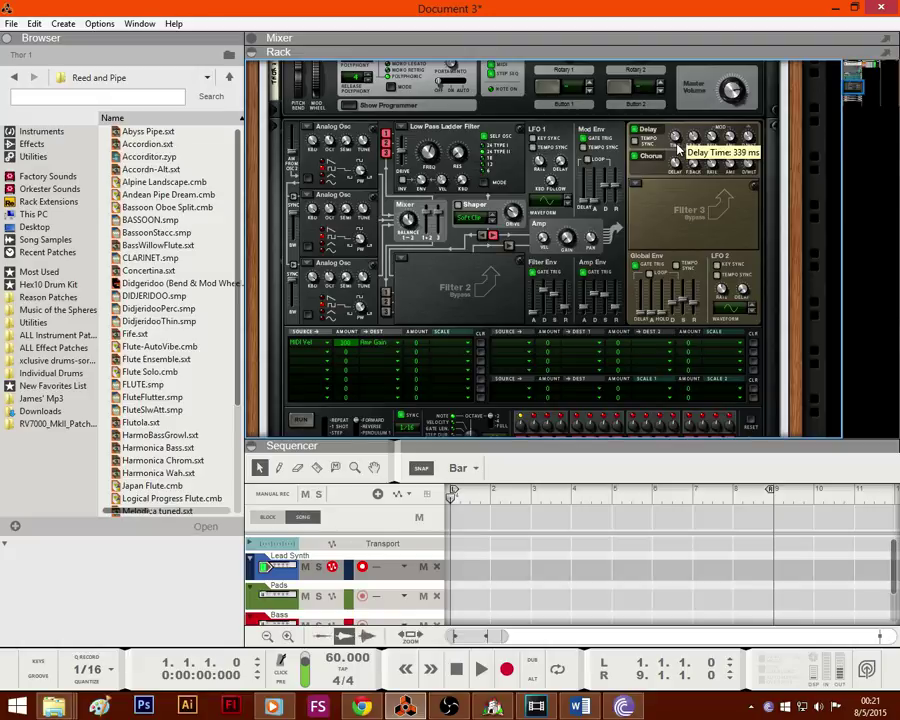
left_click_drag(691, 140, 687, 151)
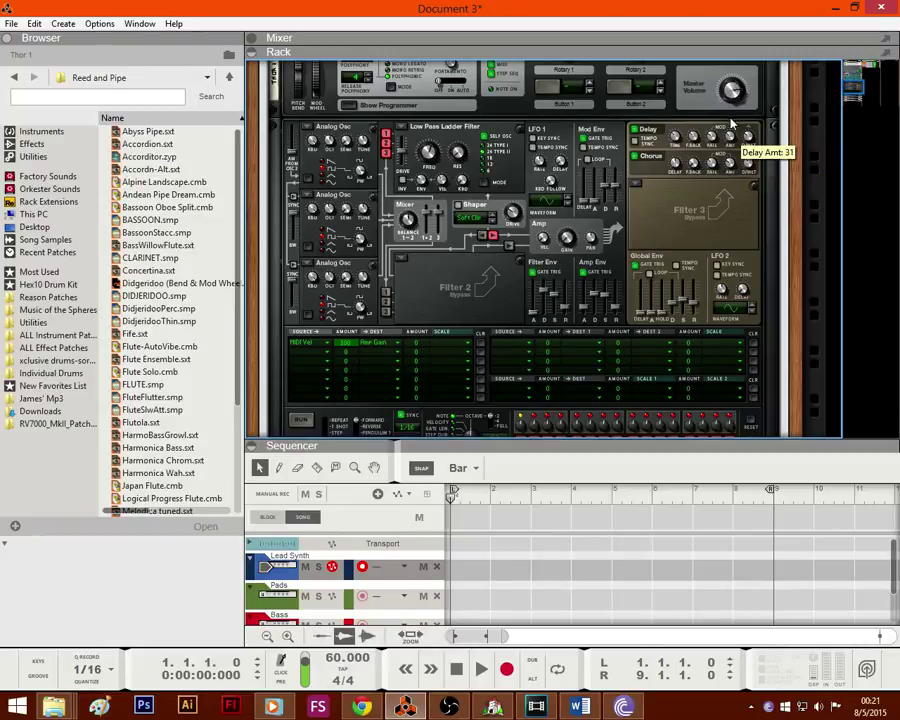
left_click_drag(714, 141, 714, 136)
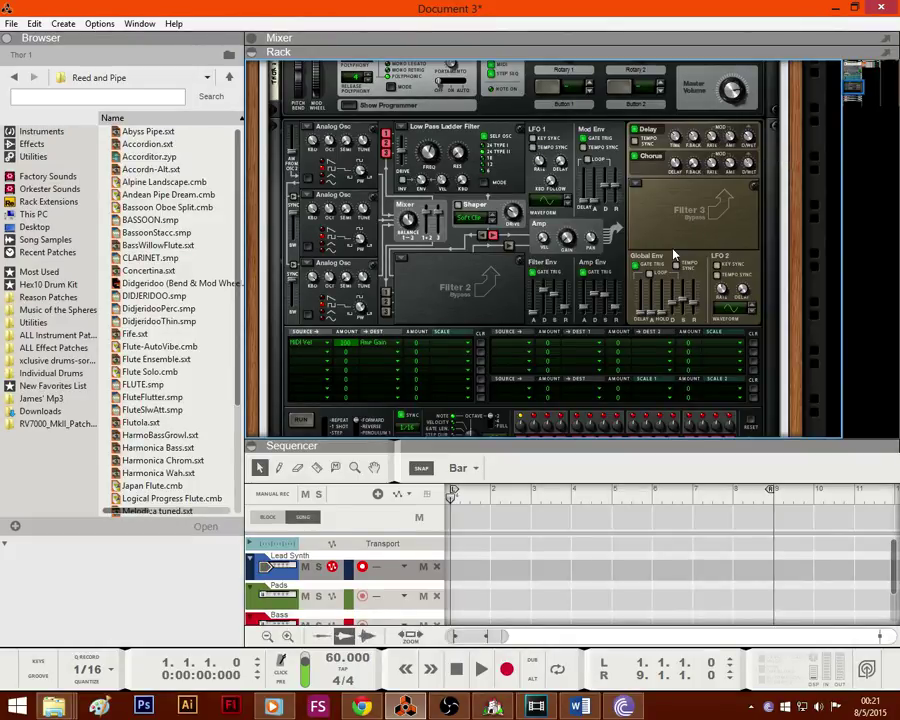
scroll(293, 177, "up", 3)
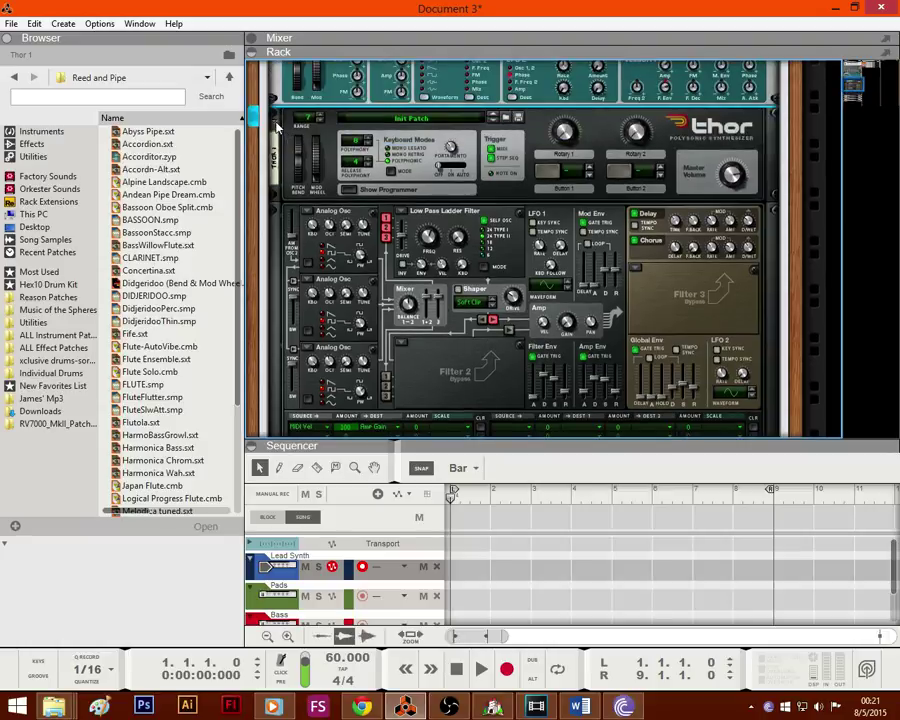
scroll(298, 141, "down", 3)
scroll(316, 335, "up", 7)
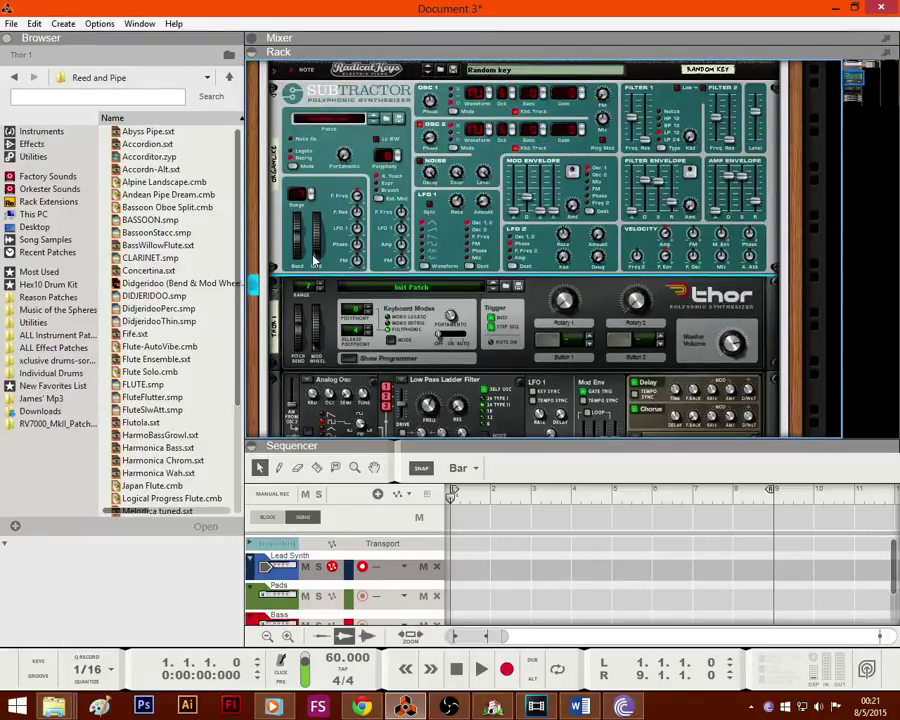
scroll(316, 261, "up", 3)
scroll(308, 250, "down", 10)
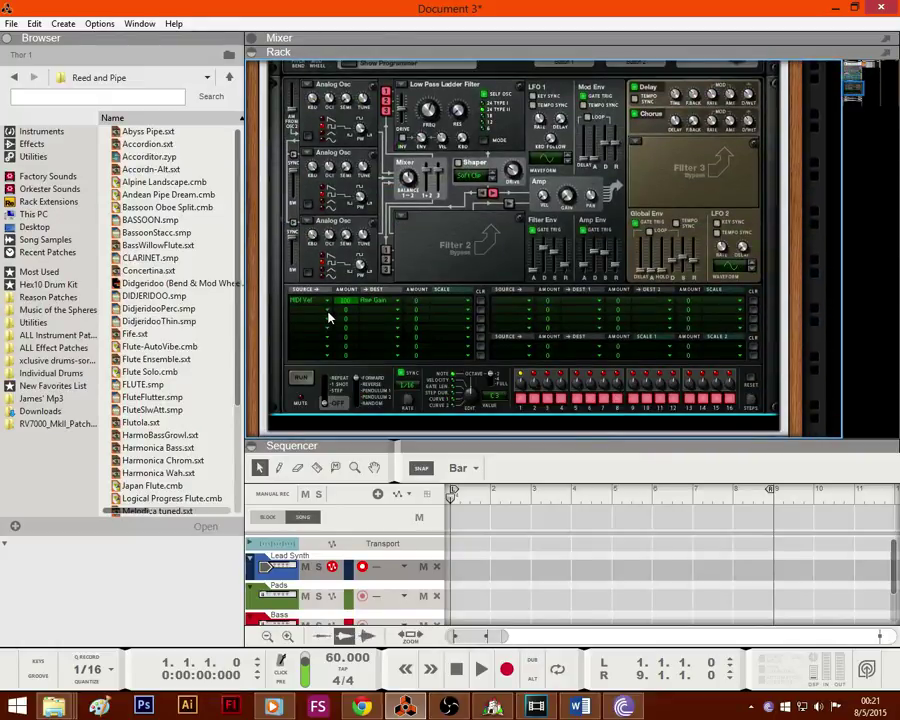
left_click_drag(422, 311, 427, 242)
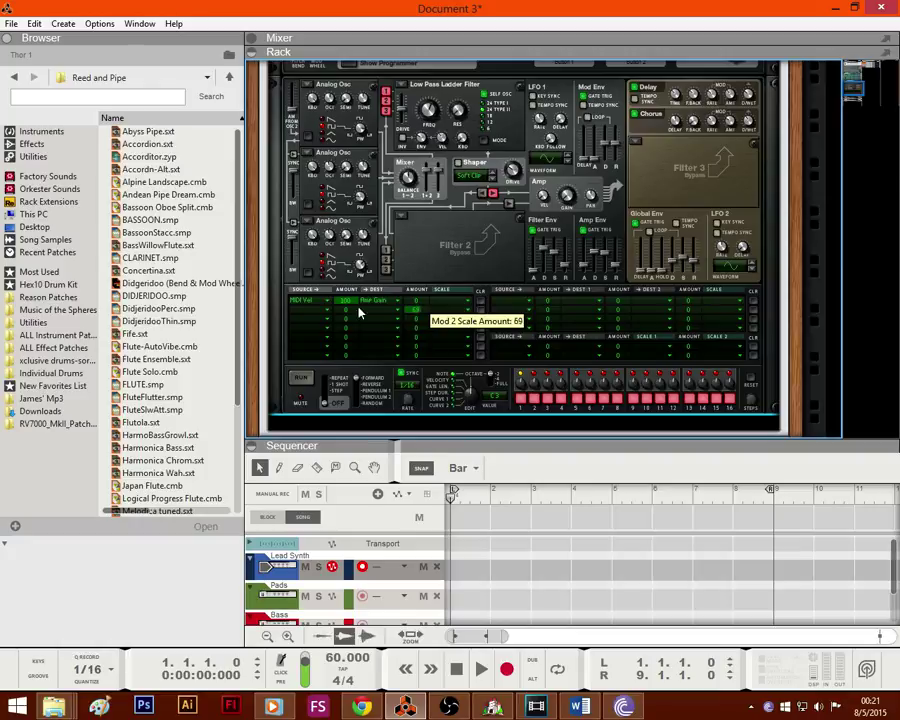
left_click(325, 315)
left_click(362, 442)
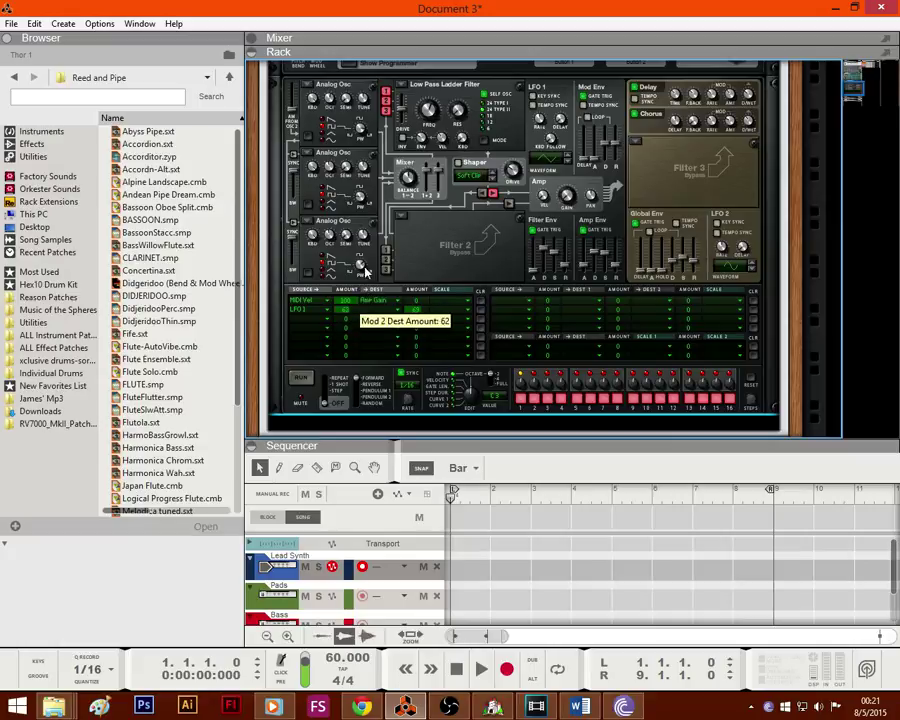
left_click(398, 316)
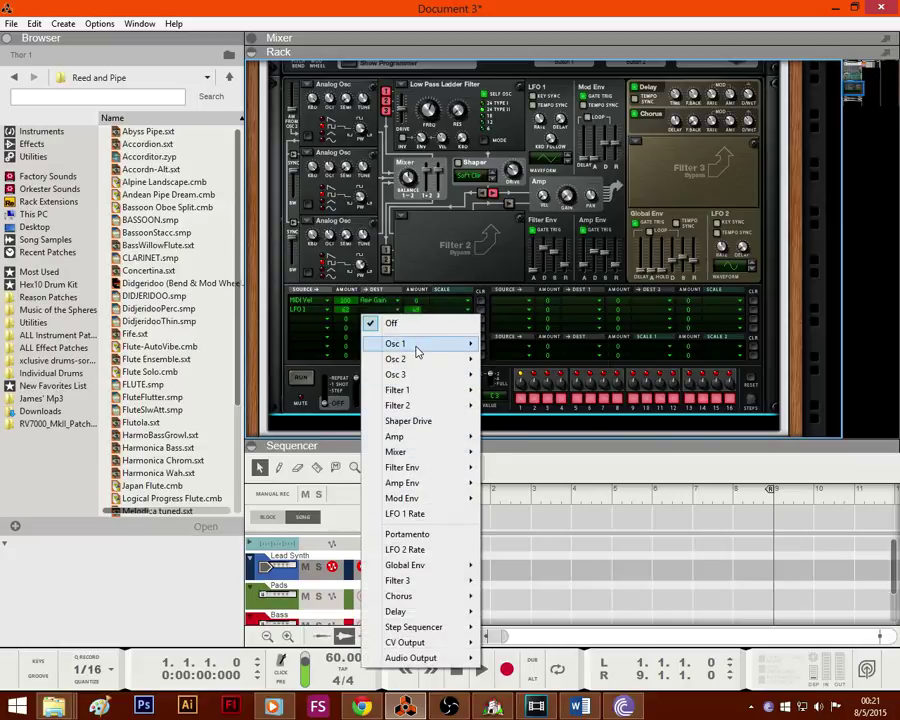
mouse_move(466, 342)
left_click(485, 291)
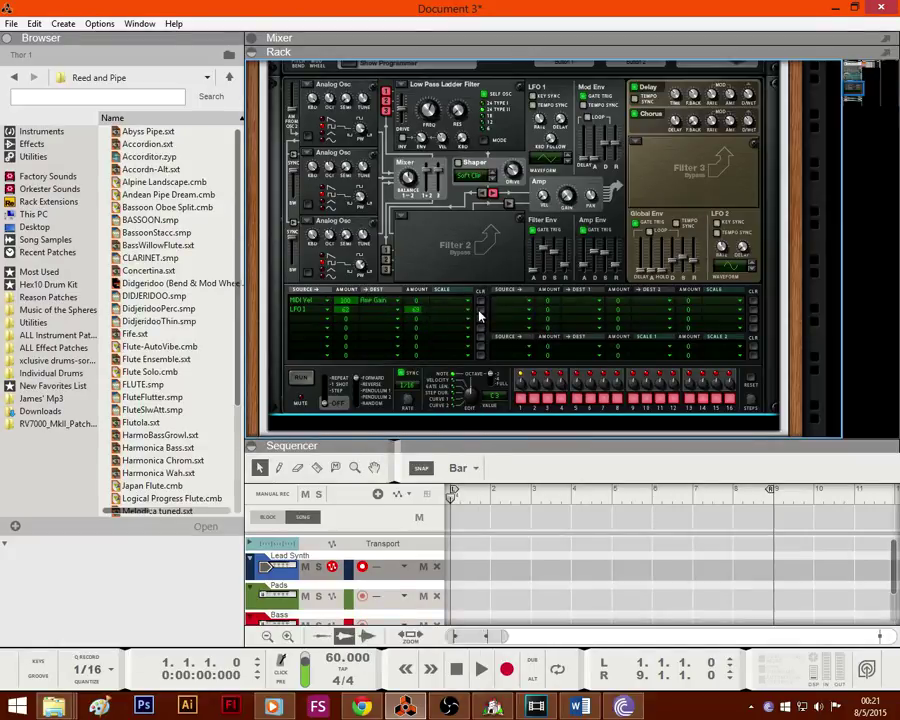
Step: Assign LFO 1 as a source in Thor's two-destination modulation row, targeting Osc 1 Pitch and Osc 2 Pitch
left_click(532, 311)
left_click(575, 444)
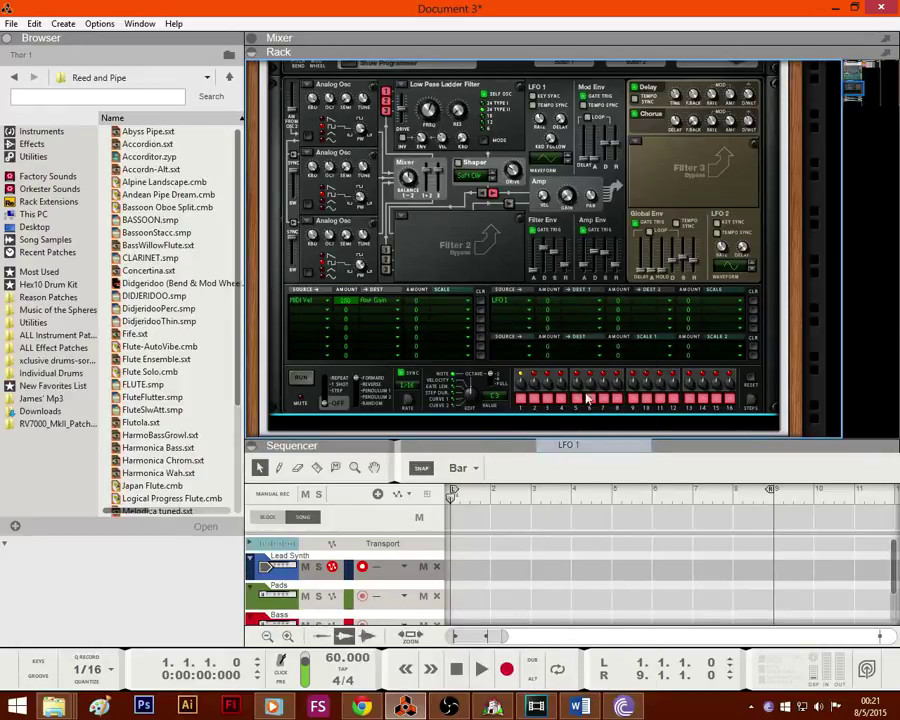
left_click(585, 310)
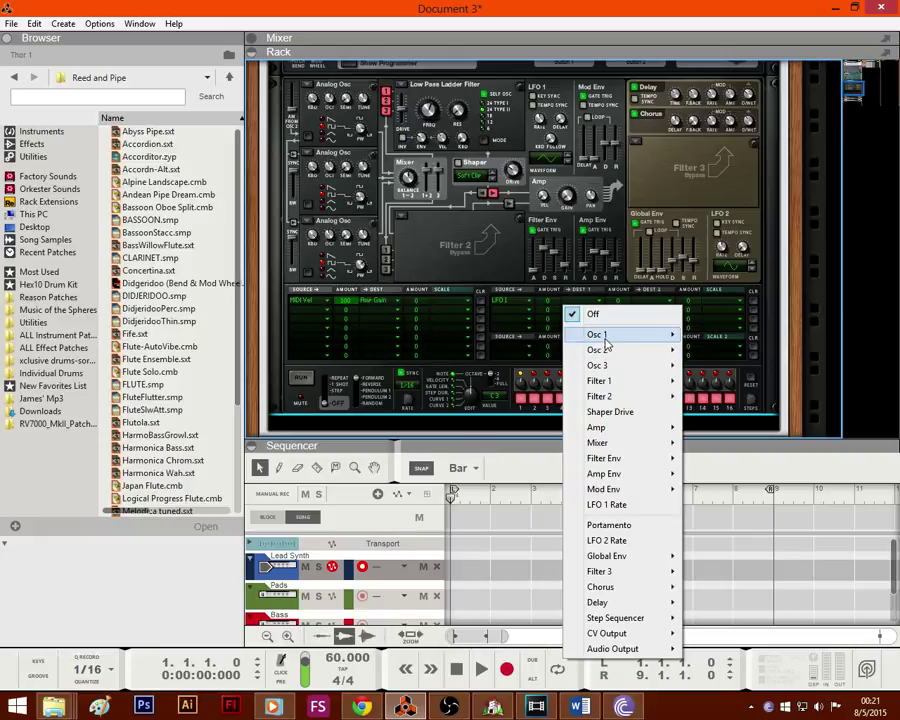
mouse_move(615, 334)
left_click(726, 337)
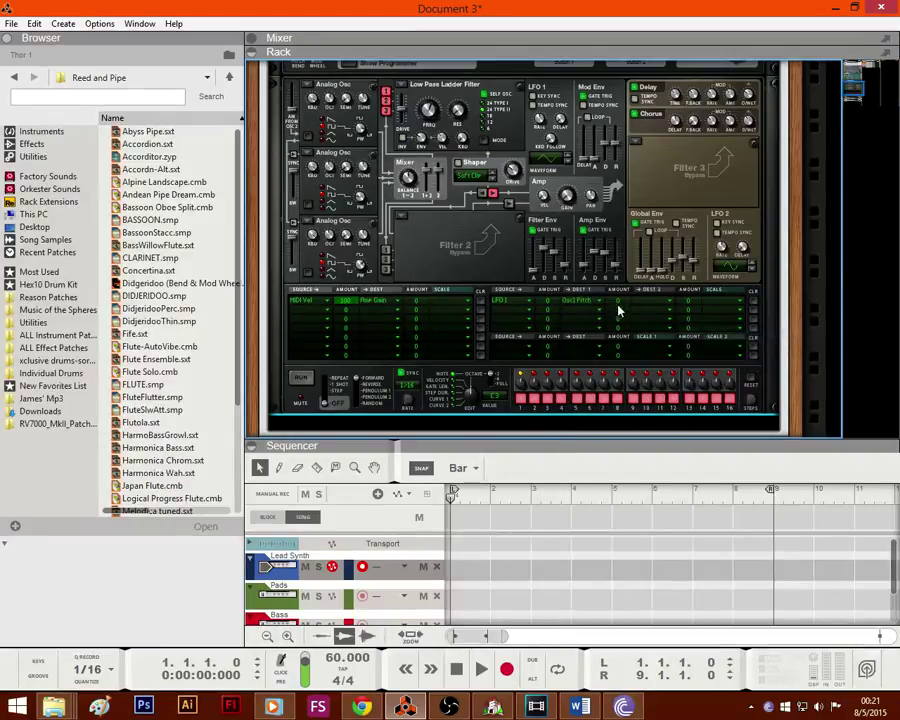
left_click(653, 307)
mouse_move(692, 357)
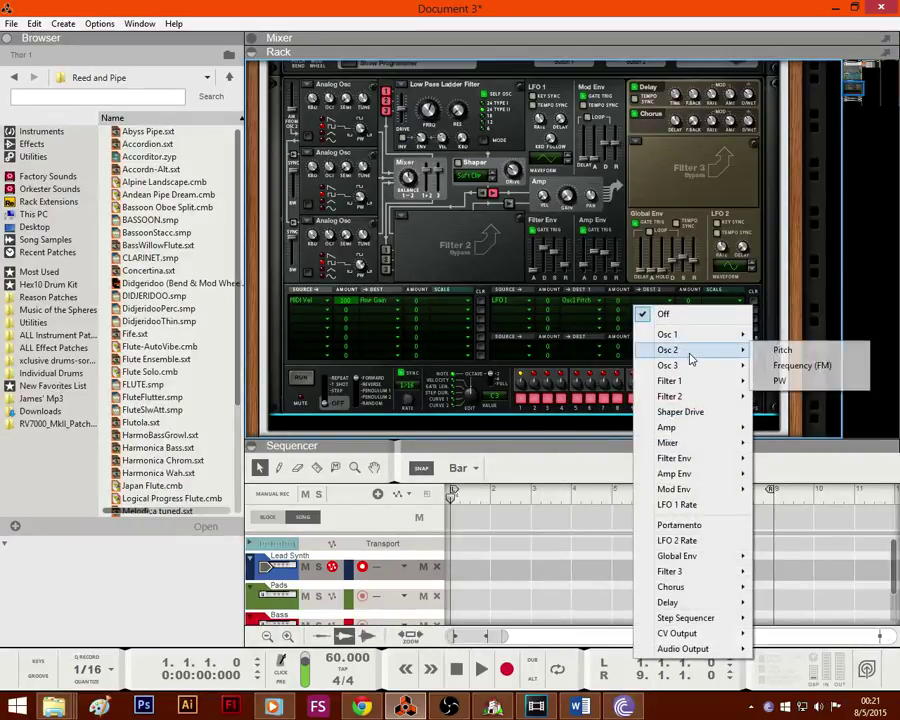
left_click(790, 348)
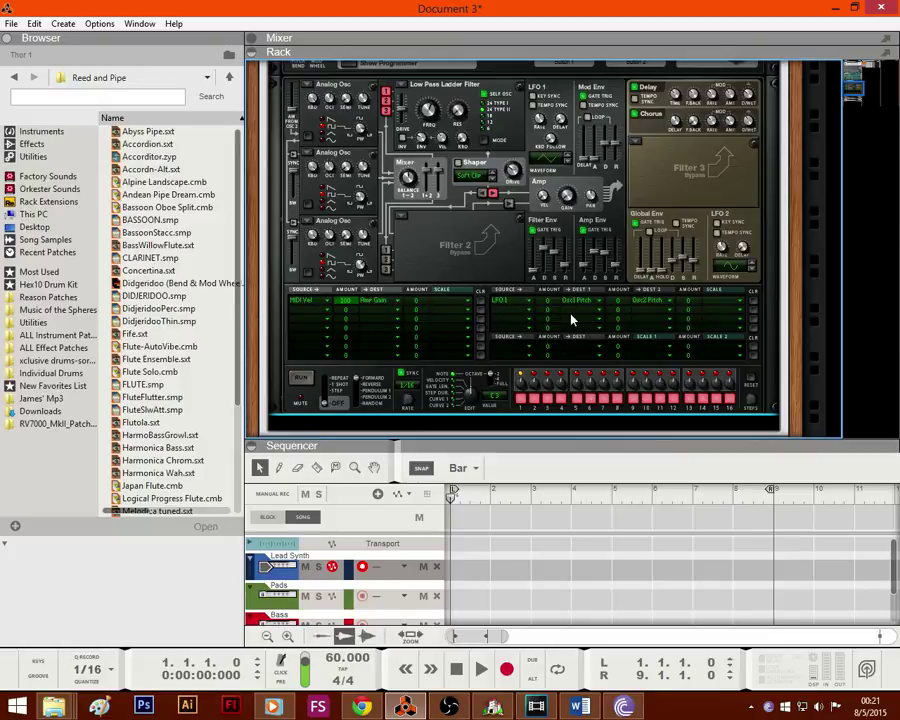
Step: Scale Thor's LFO 1 pitch modulation row by Mod Wheel with a scale amount of 100
left_click_drag(700, 307, 705, 218)
left_click(725, 300)
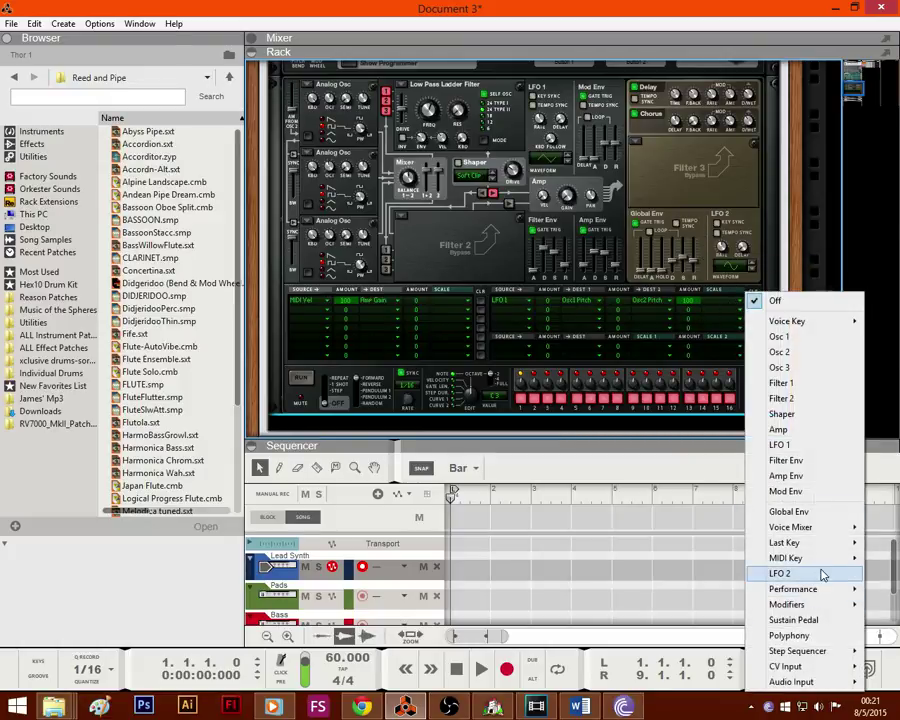
mouse_move(824, 607)
mouse_move(828, 585)
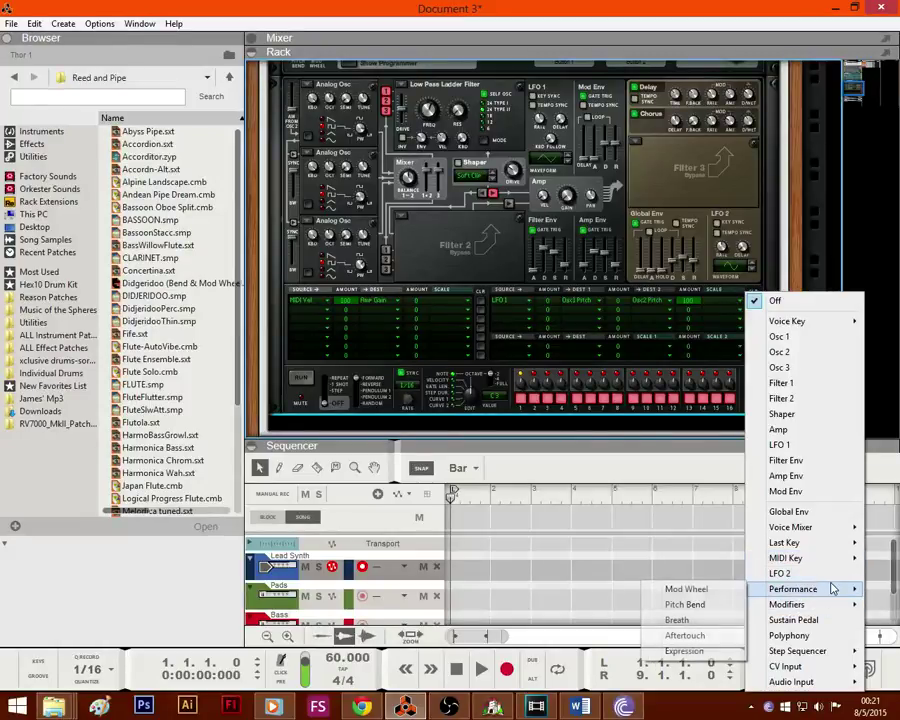
left_click(714, 587)
scroll(598, 370, "up", 1)
scroll(598, 370, "up", 1)
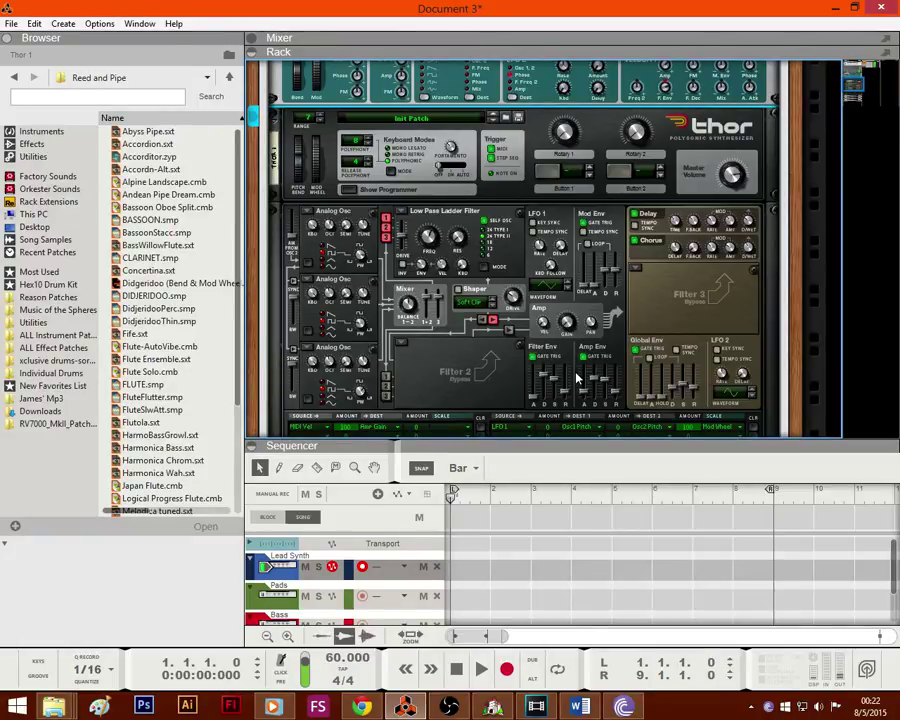
Step: In Thor's LFO 1 modulation row, set the Osc 2 Pitch amount to 12 and raise the Osc 1 Pitch amount
scroll(577, 378, "up", 4)
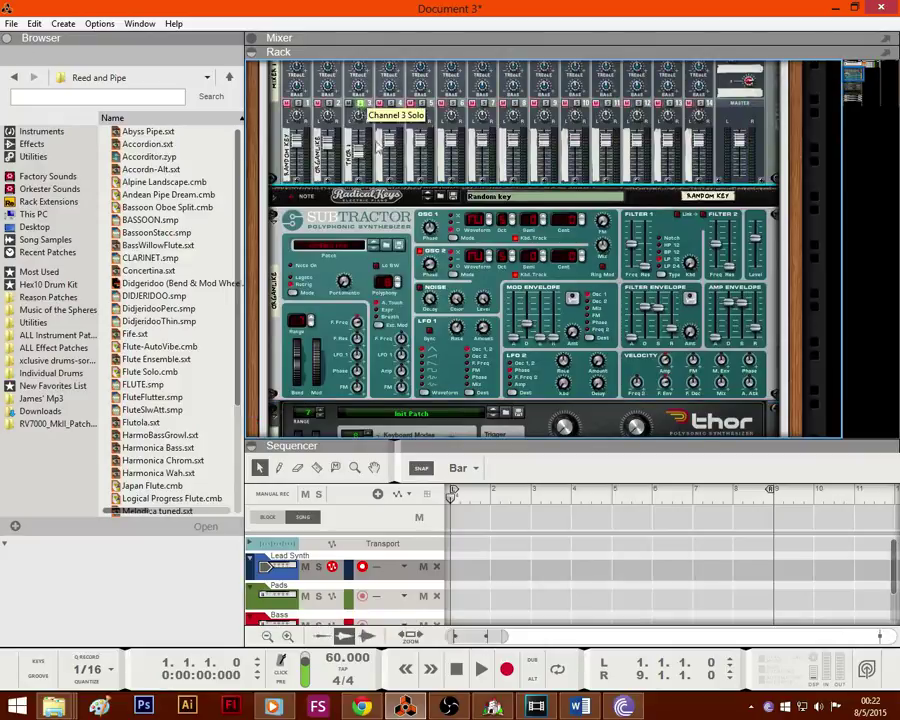
scroll(378, 145, "down", 3)
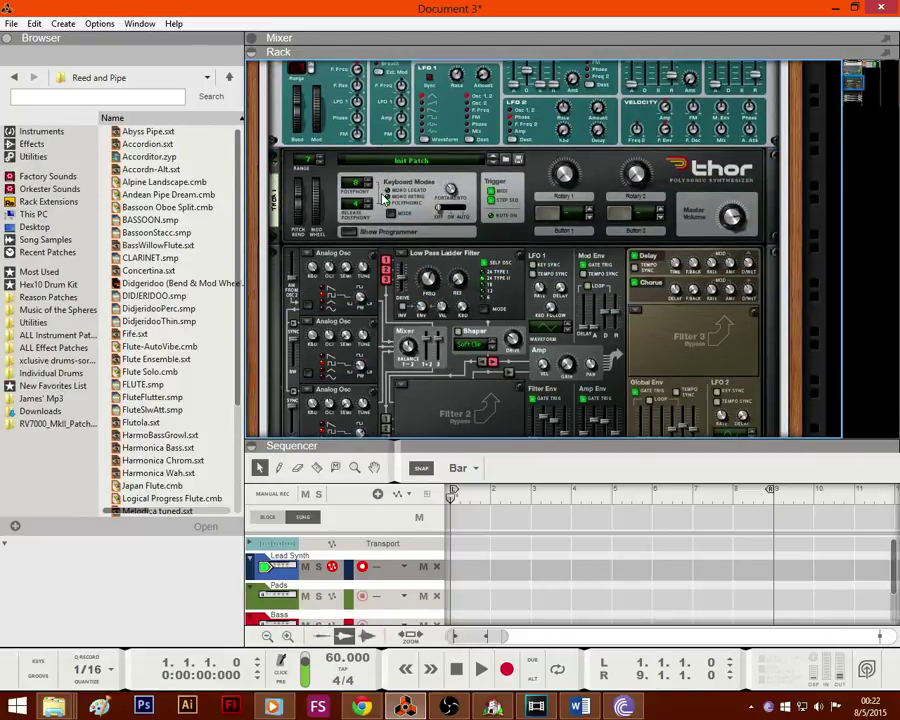
scroll(386, 197, "down", 2)
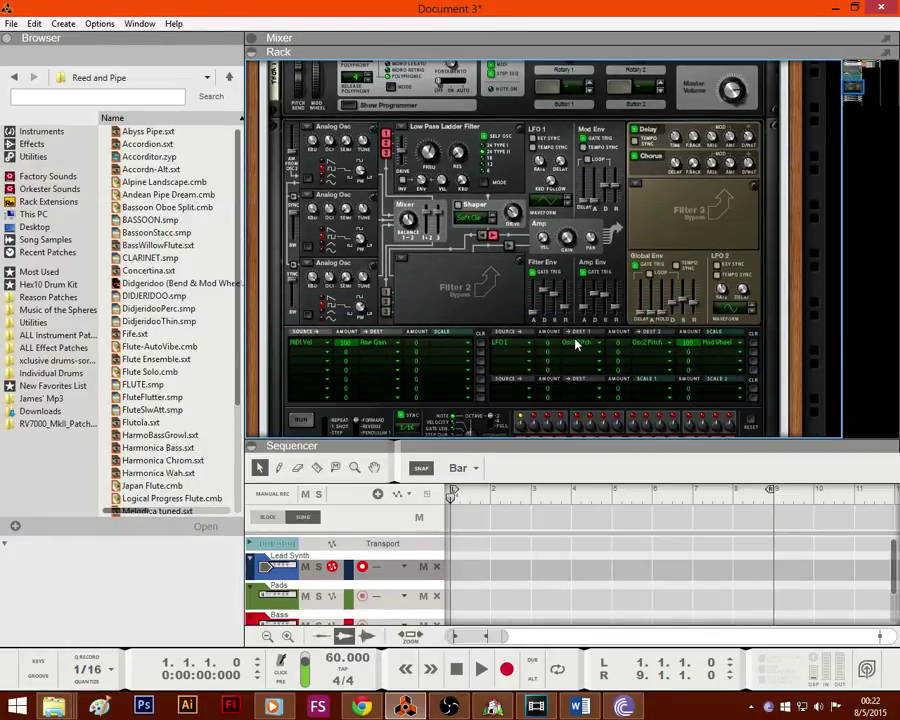
left_click_drag(621, 349, 621, 341)
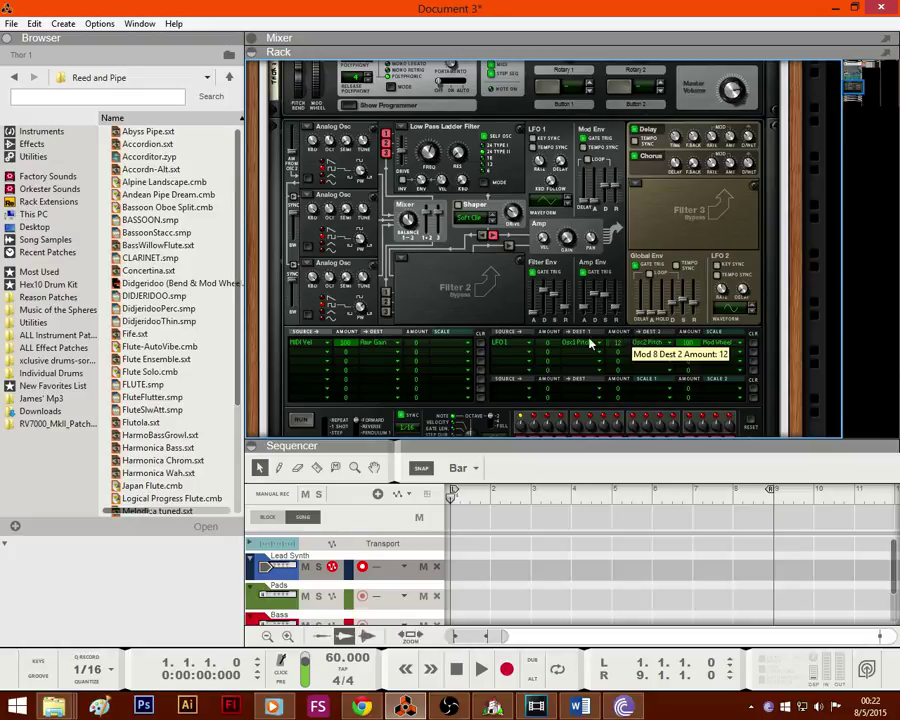
left_click_drag(558, 344, 558, 341)
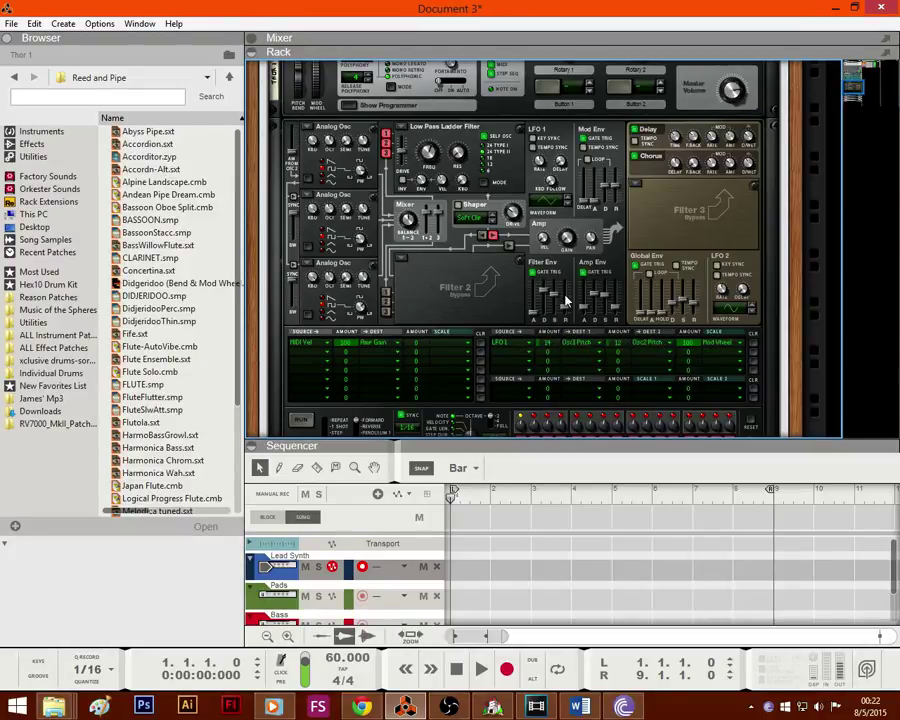
Step: Fine-tune Thor's LFO 1 amounts for both oscillator pitches, setting the Osc 2 Pitch amount to 19
mouse_move(565, 292)
left_click_drag(546, 346, 546, 328)
left_click_drag(620, 344, 624, 324)
left_click_drag(617, 342, 621, 354)
left_click_drag(543, 343, 544, 350)
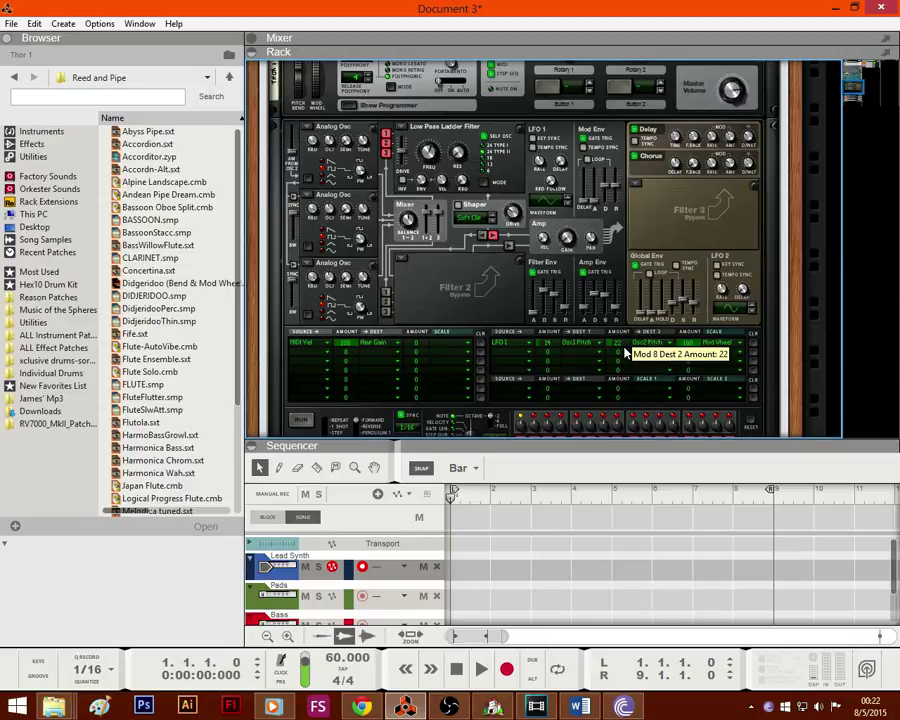
left_click_drag(625, 410, 627, 428)
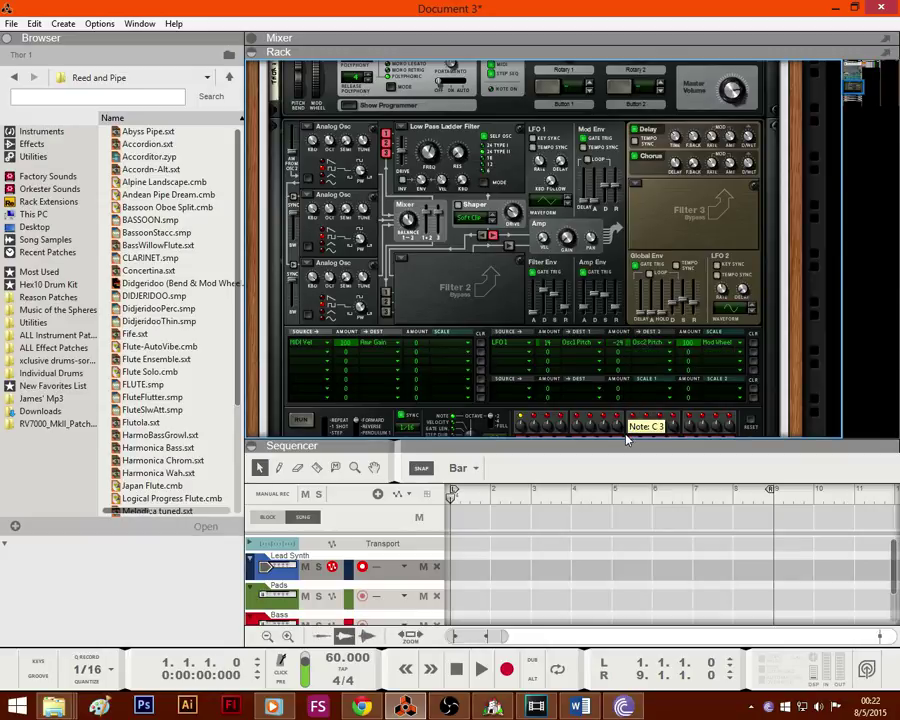
left_click_drag(620, 338, 631, 317)
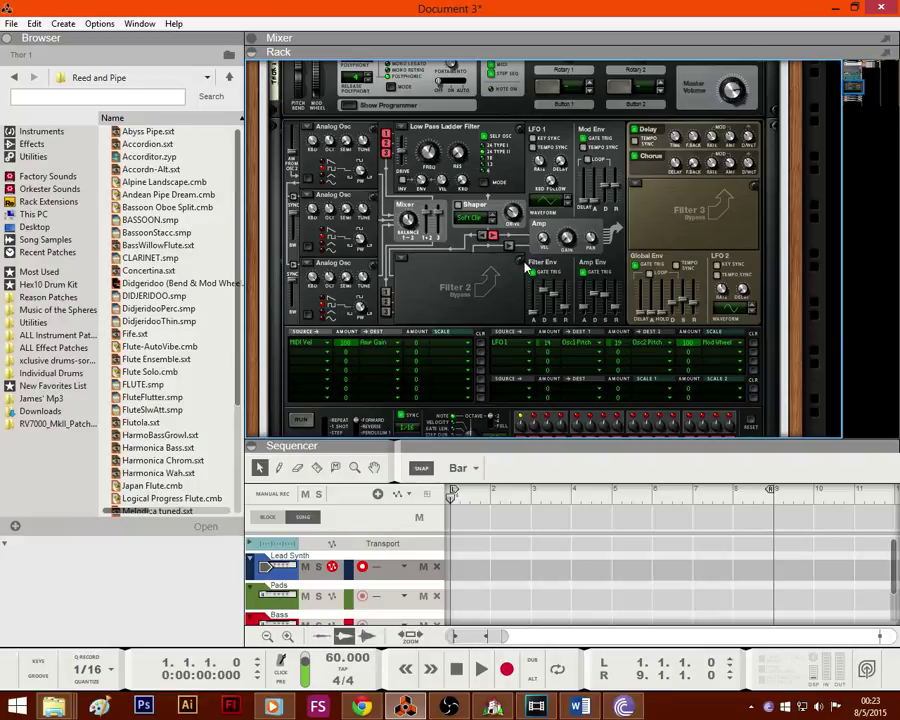
Step: Fold the combinator's Thor, SubTractor and mixer devices, taking Thor's mixer channel off solo
scroll(524, 262, "up", 3)
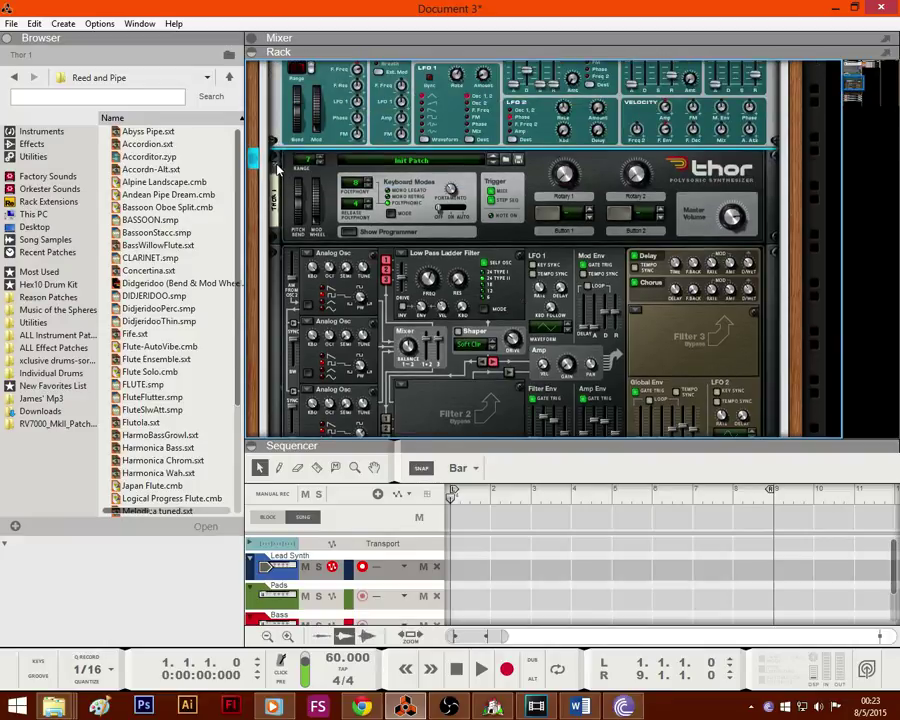
scroll(447, 275, "up", 1)
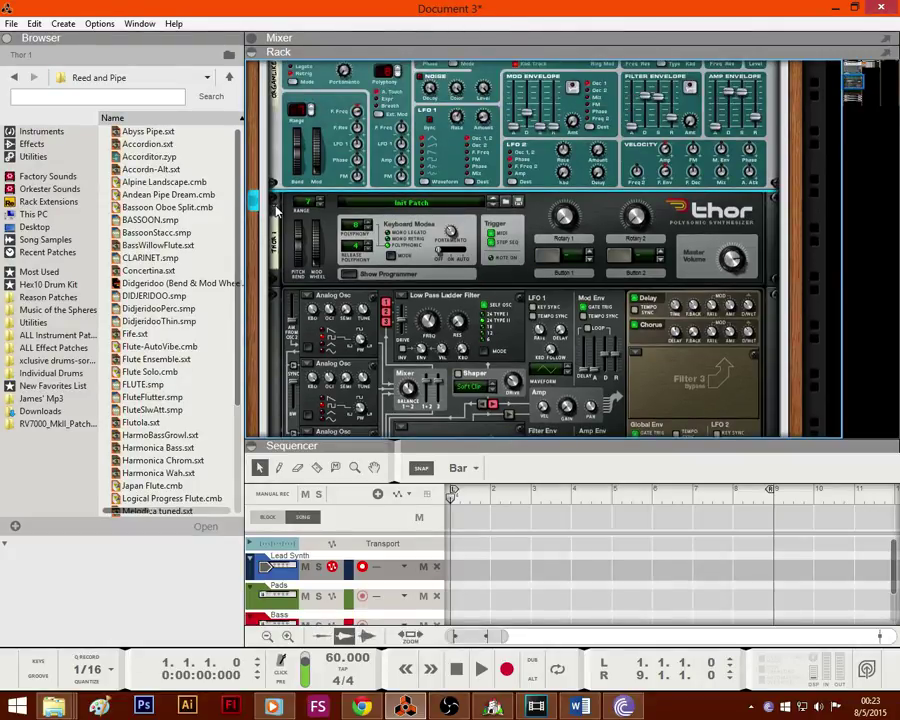
scroll(278, 210, "up", 4)
left_click(278, 199)
scroll(280, 185, "up", 5)
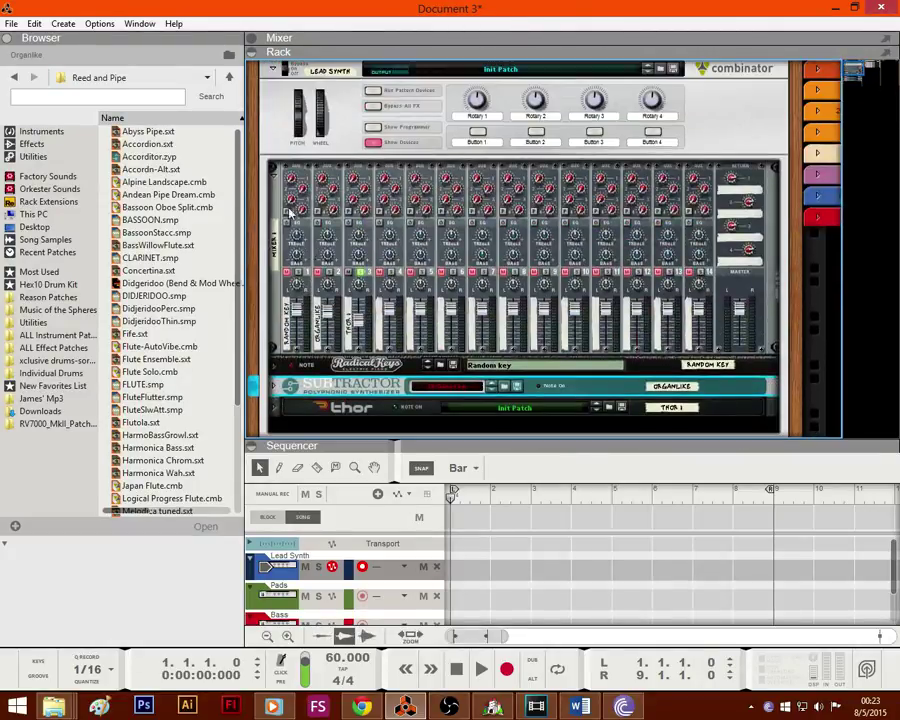
left_click(272, 195)
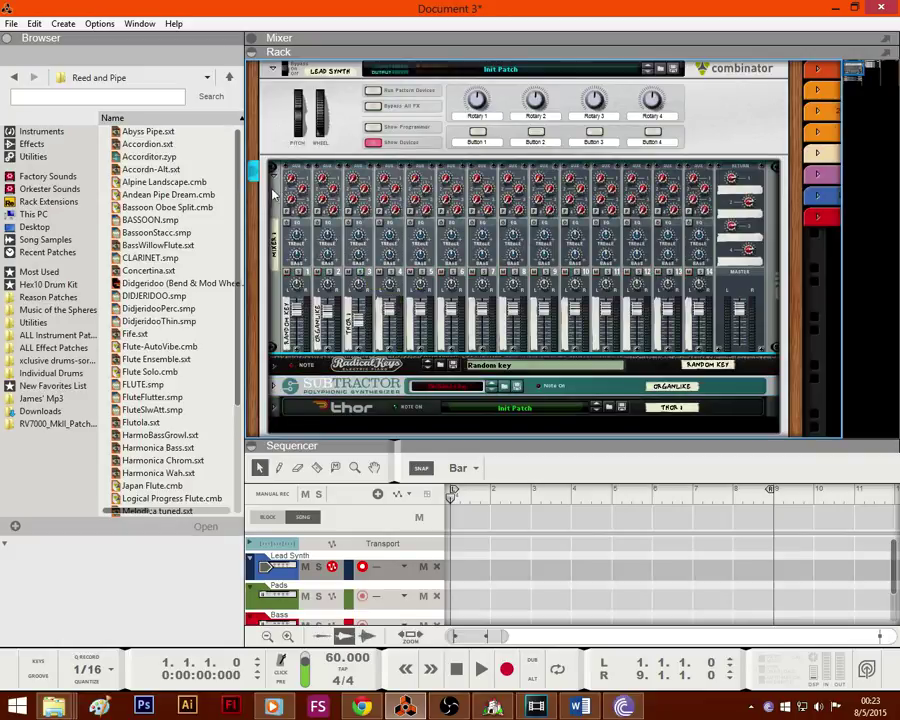
left_click(274, 171)
Step: Enlarge the sequencer over the rack and draw a three-bar clip on the Lead Synth track, briefly opening it for editing
left_click_drag(441, 445, 410, 96)
left_click_drag(462, 196, 572, 192)
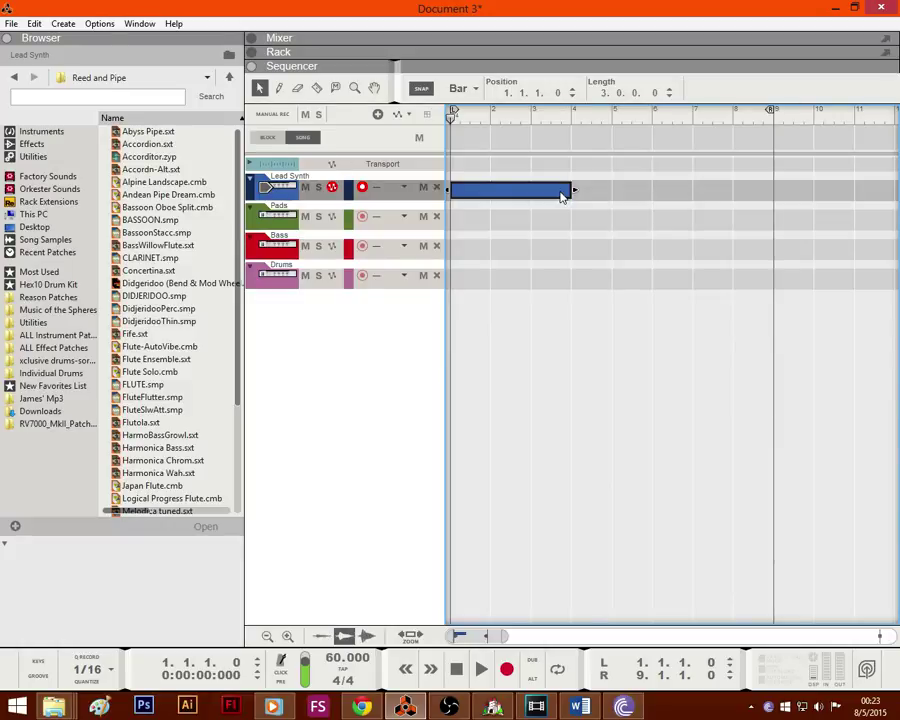
double_click(561, 196)
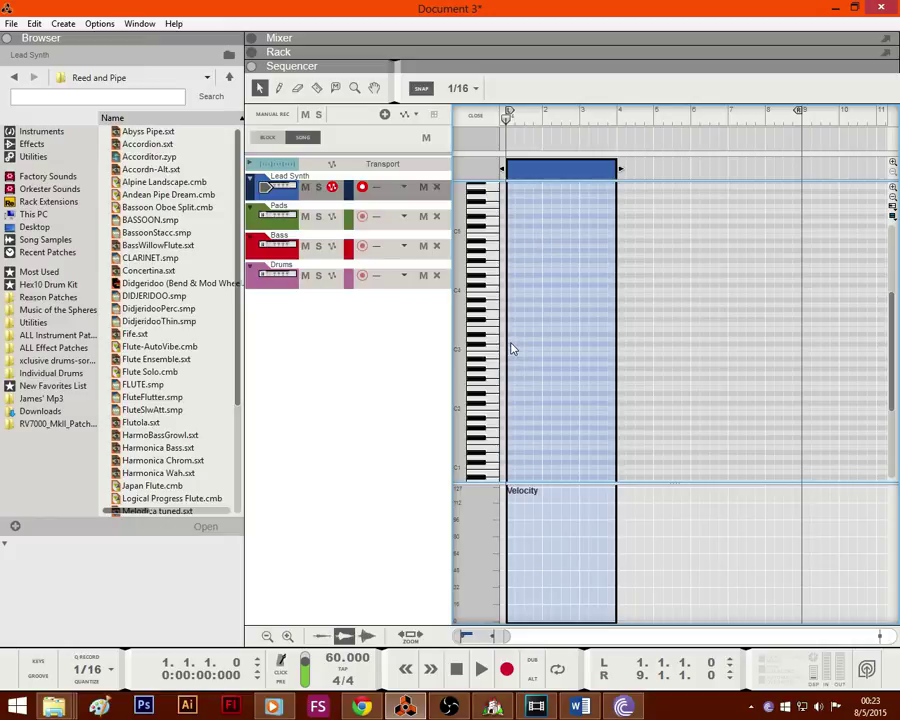
left_click(472, 115)
Step: Switch the sequencer to Block view and rename Block 1 as Basic Melody
double_click(481, 140)
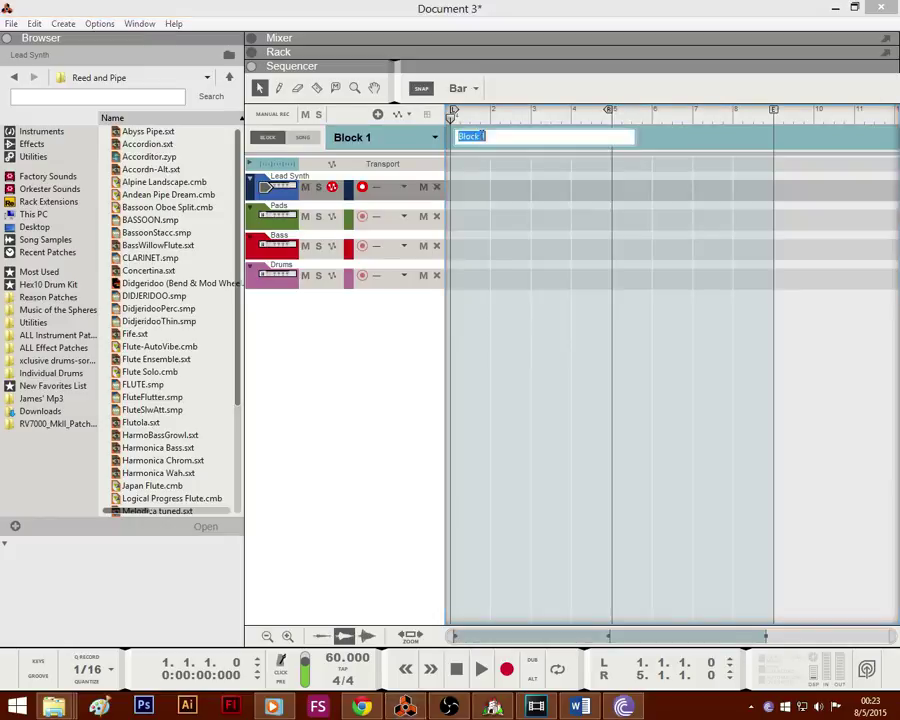
type("Basic Melod")
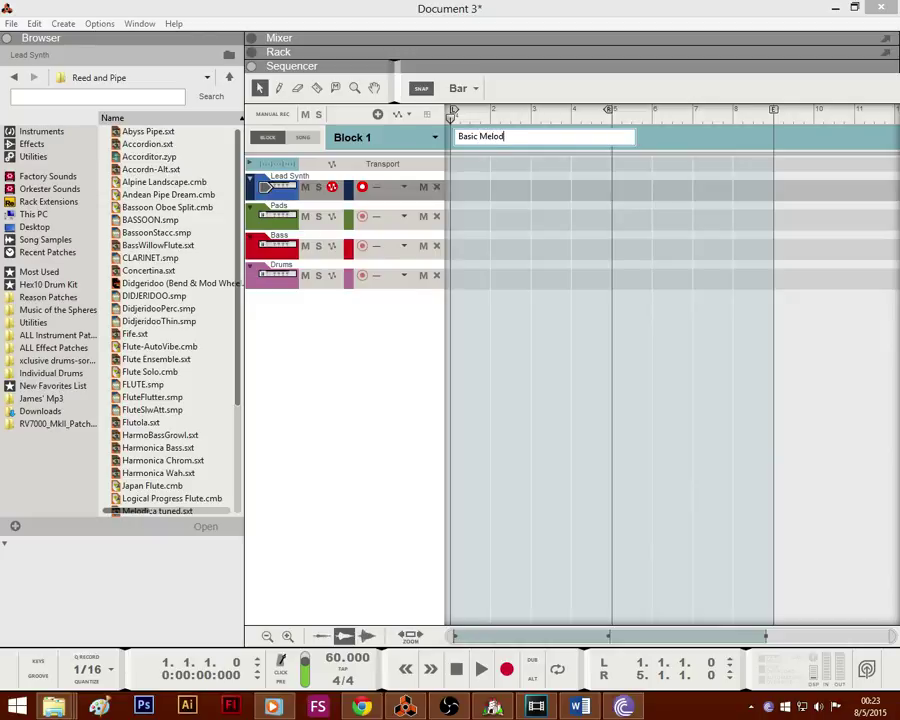
type("y")
key("Return")
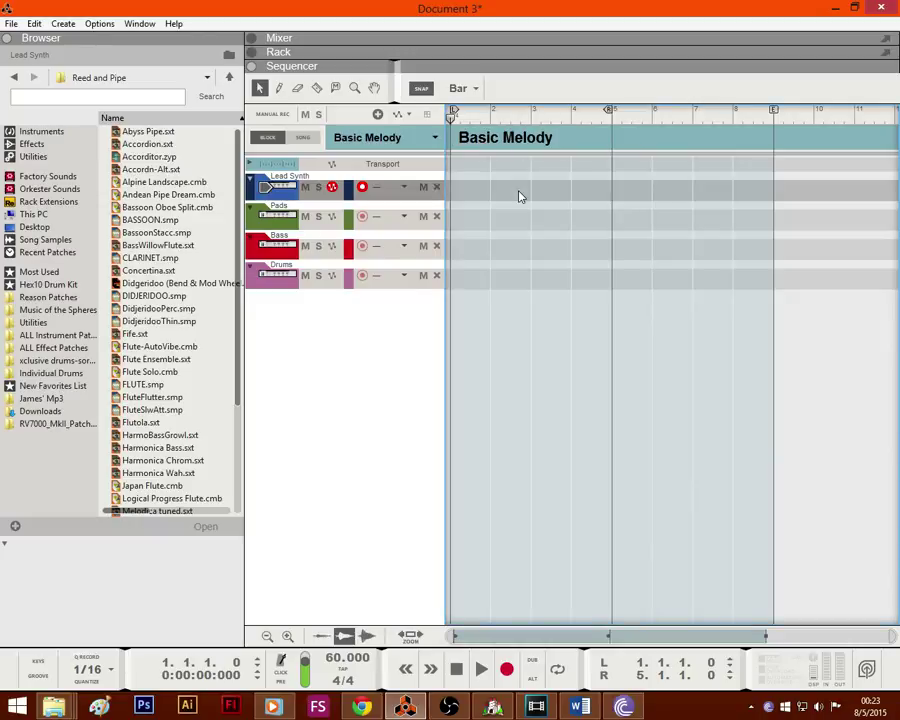
Step: Draw a four-bar Lead Synth clip in the Basic Melody block and place an F#3 note at its start
mouse_move(473, 199)
left_mouse_down()
mouse_move(666, 186)
mouse_move(586, 198)
left_mouse_up()
double_click(586, 198)
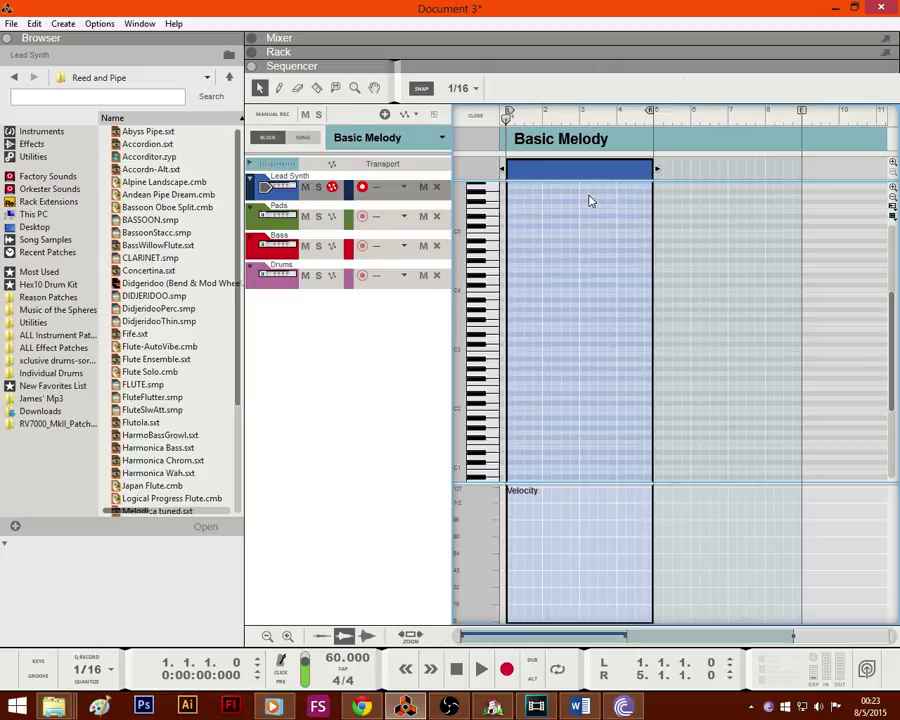
left_click(507, 319)
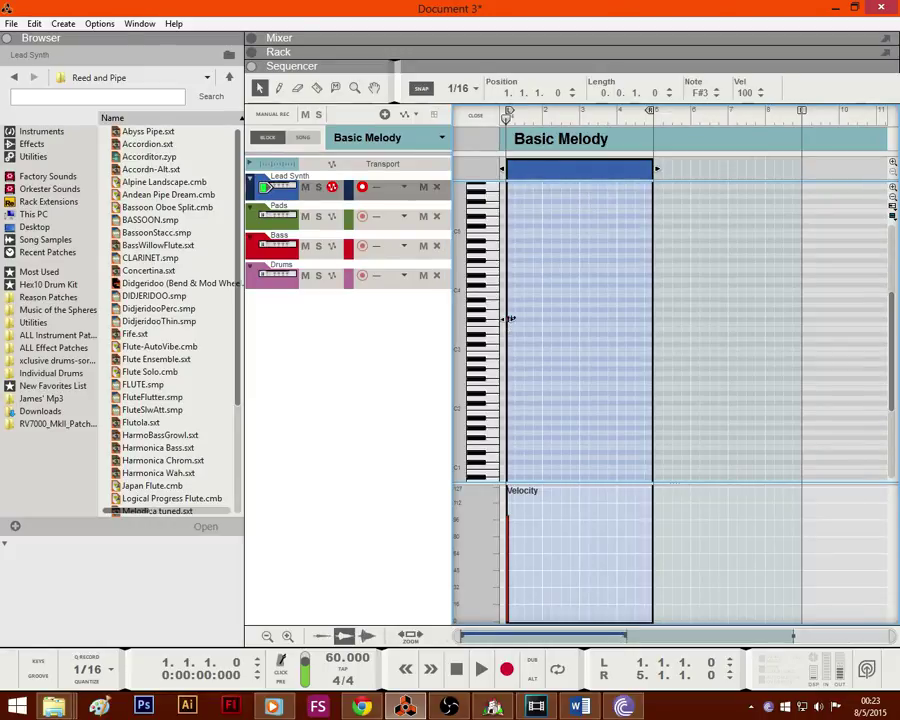
Step: Lengthen the first note to 0.1.3.0 and lower its pitch to A#2
left_click(716, 96)
left_click(716, 96)
left_click(716, 96)
left_click(716, 96)
left_click(716, 96)
left_click(716, 96)
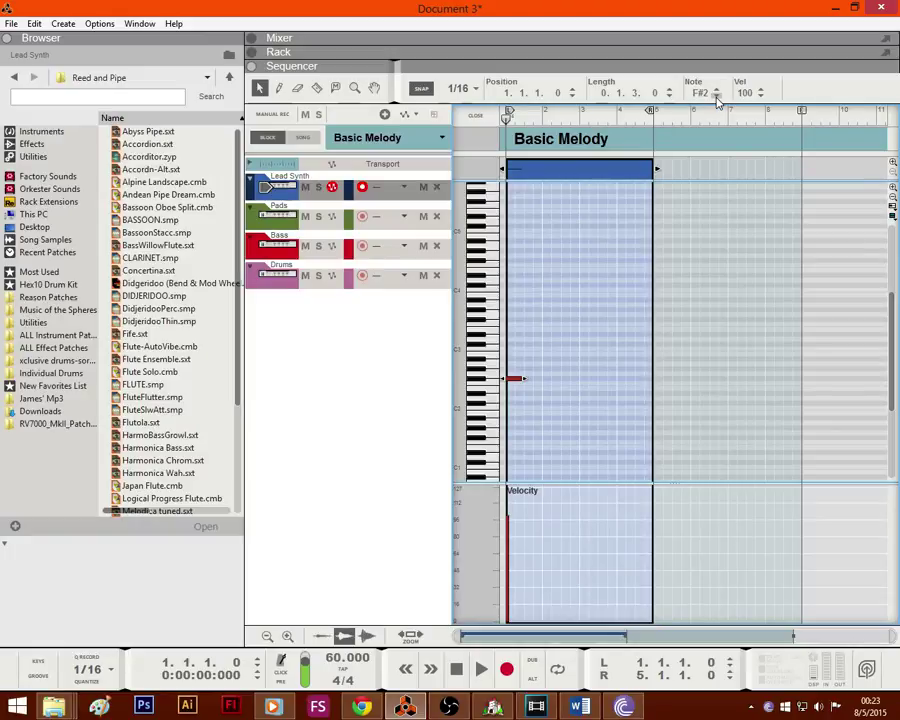
left_click(717, 91)
left_click(717, 91)
left_click(717, 91)
left_click(717, 91)
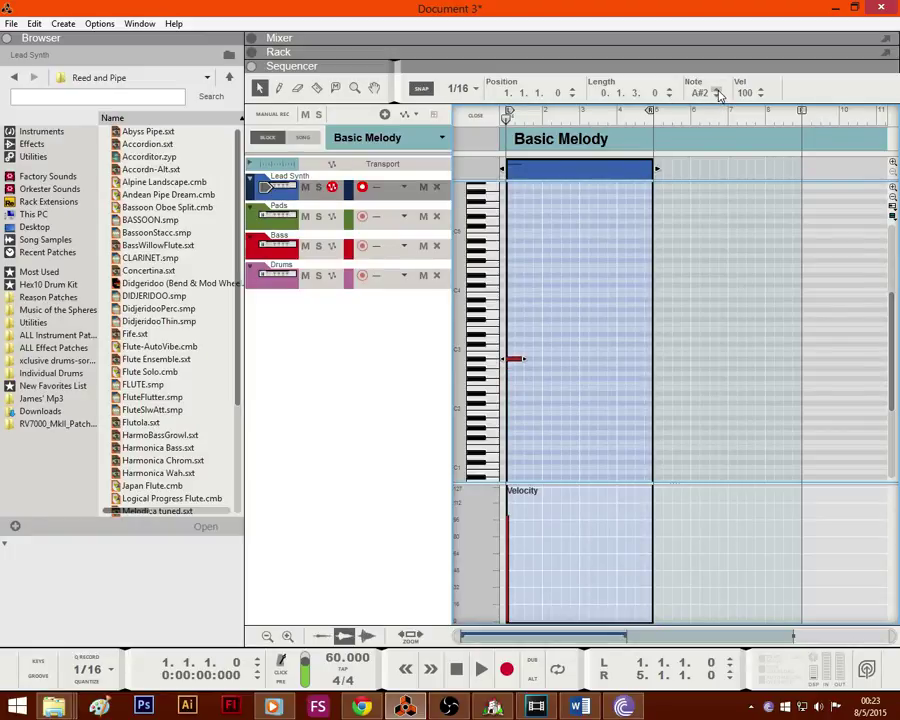
left_click(717, 96)
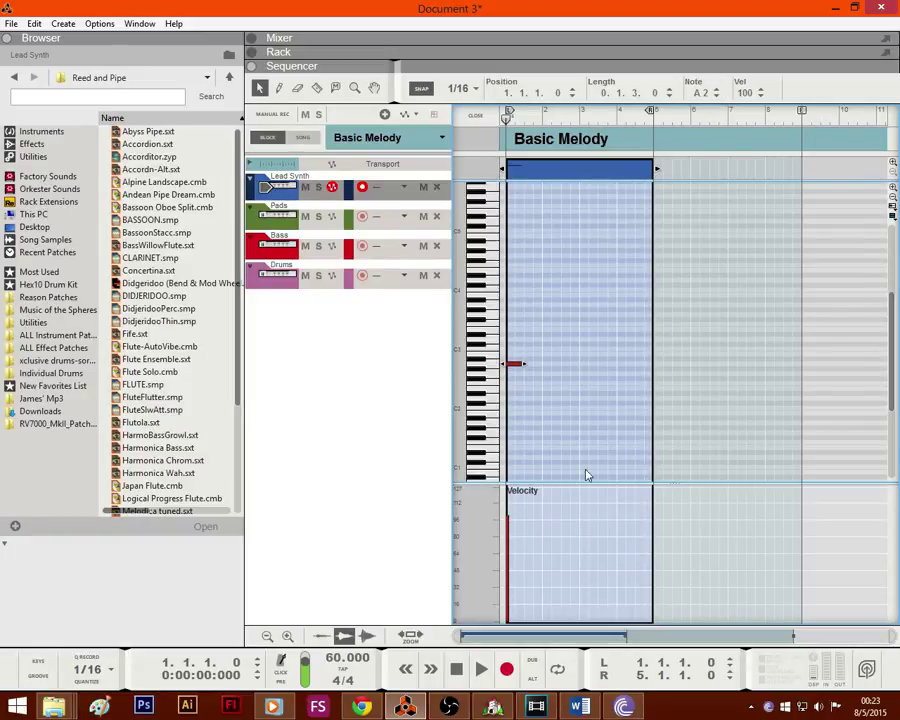
left_click(717, 91)
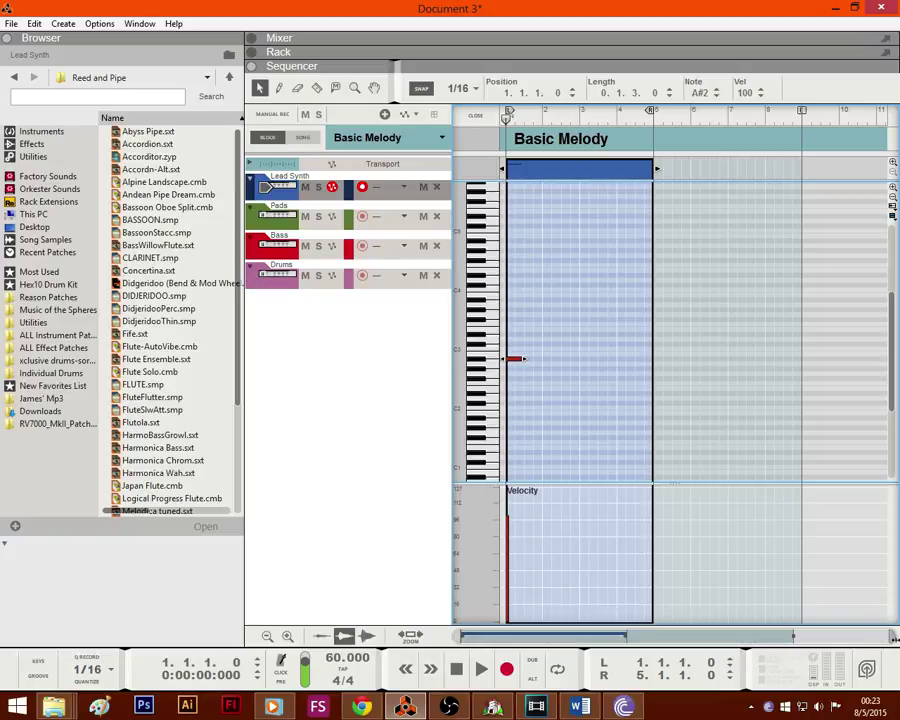
Step: Shorten the A#2 note to 0.1.0.0 and duplicate it upward to C#3 and F3 to form a chord
left_click_drag(876, 636, 518, 636)
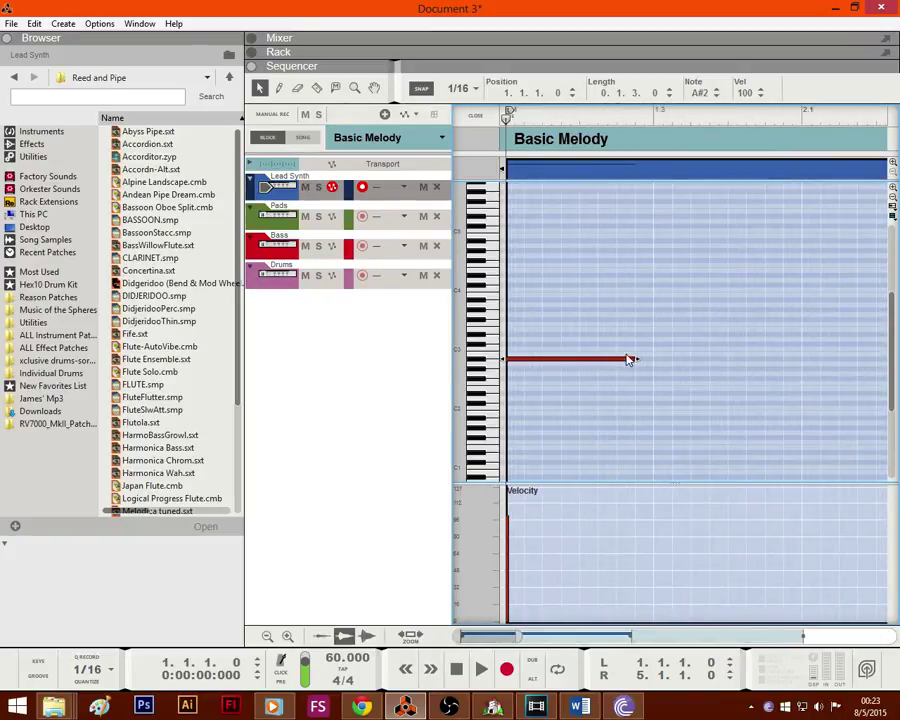
left_click_drag(634, 358, 574, 364)
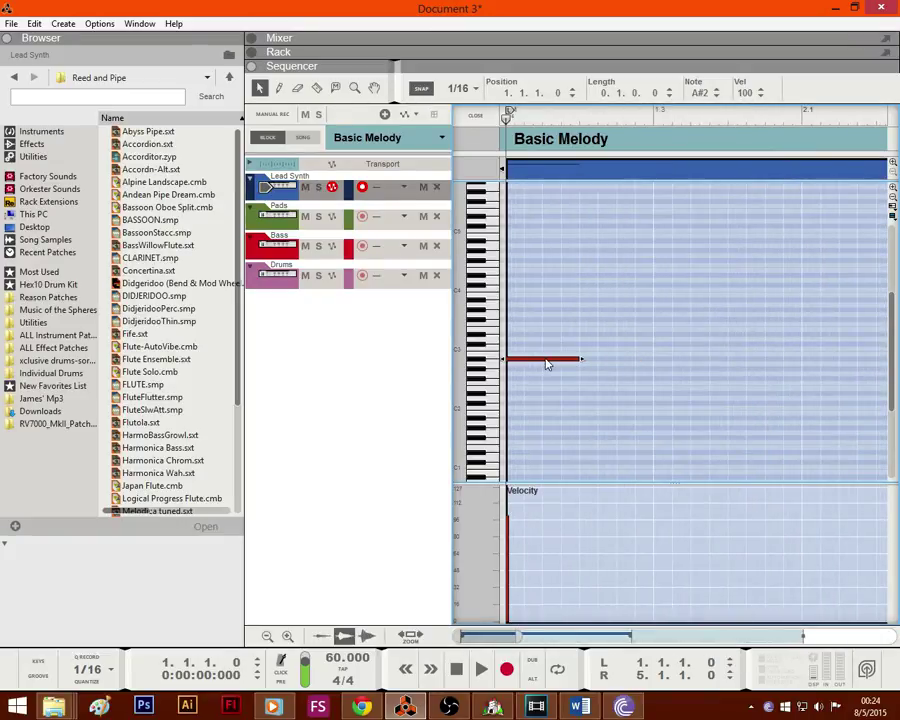
left_click_drag(540, 362, 542, 327, "ctrl")
left_click(671, 349)
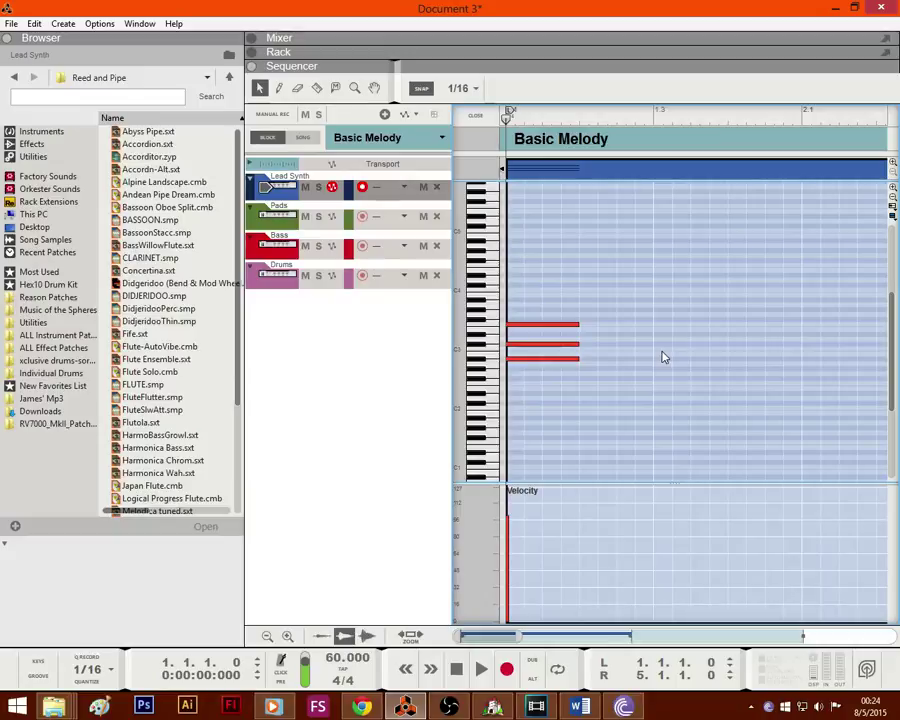
Step: Try a tempo of 103 and settle on 95 while playing the chord against the click, then return to the start
left_click_drag(340, 657, 367, 526)
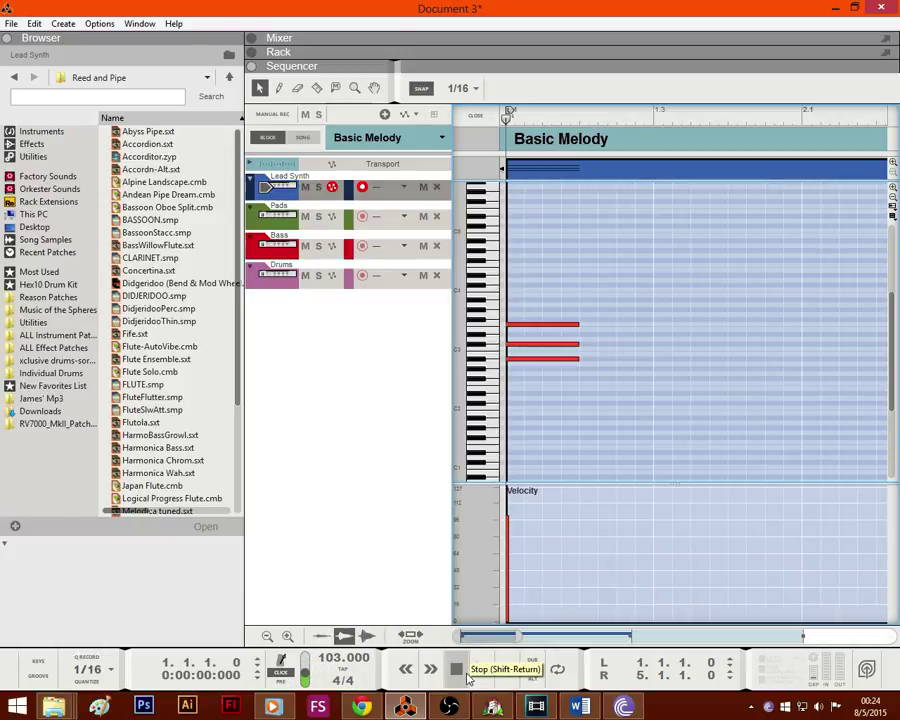
left_click(481, 669)
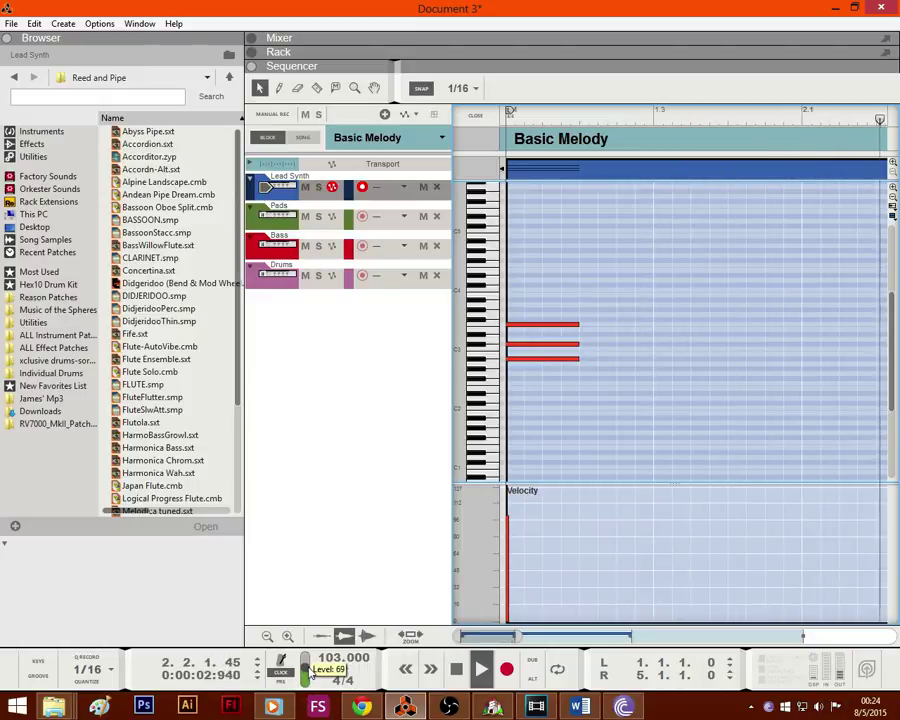
left_click_drag(309, 668, 347, 684)
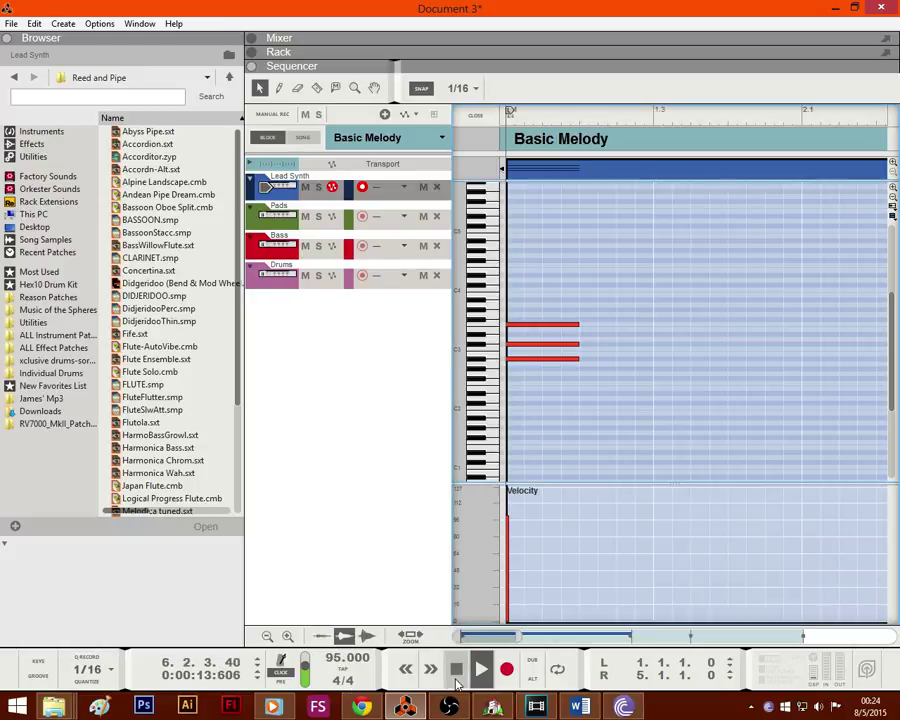
double_click(455, 670)
Step: Delete the two upper chord notes and shorten the remaining A#2 note to 0.0.1.0
left_click_drag(606, 386, 531, 309)
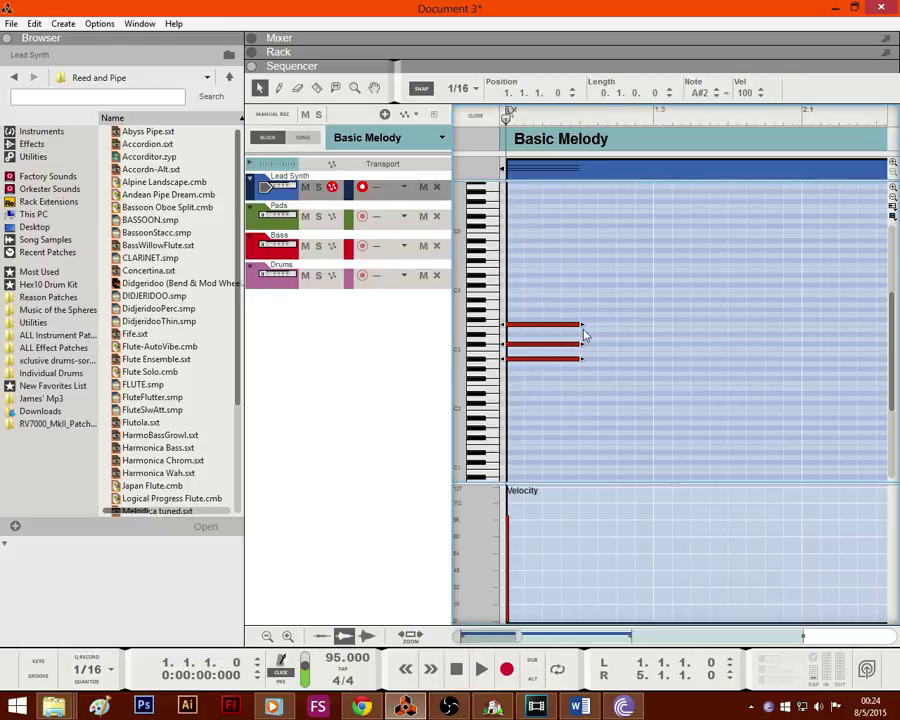
left_click_drag(599, 355, 552, 295)
key("Delete")
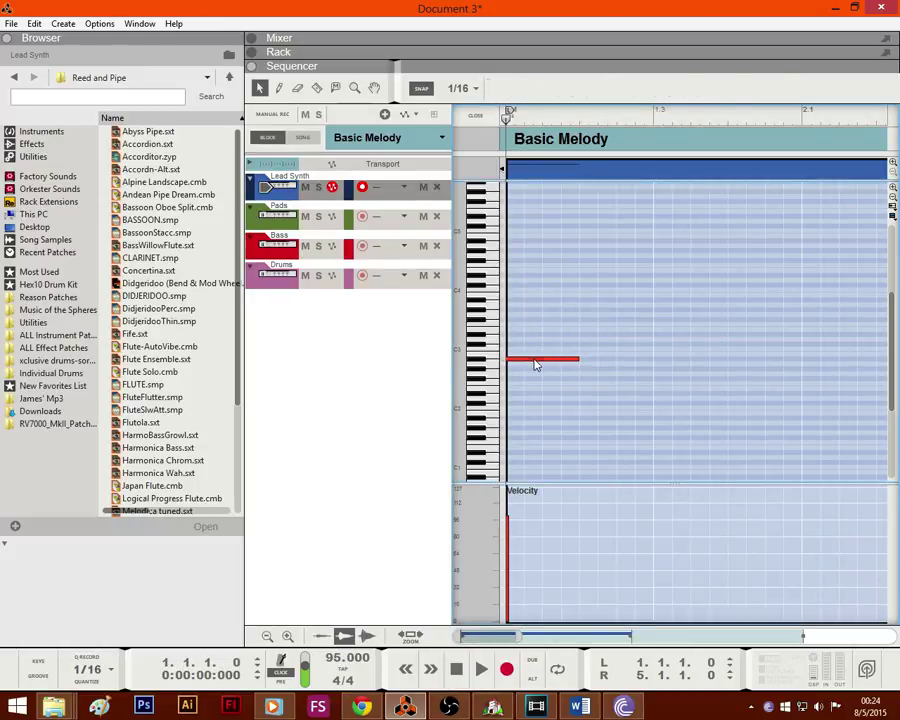
left_click(535, 360)
left_click_drag(583, 358, 519, 360)
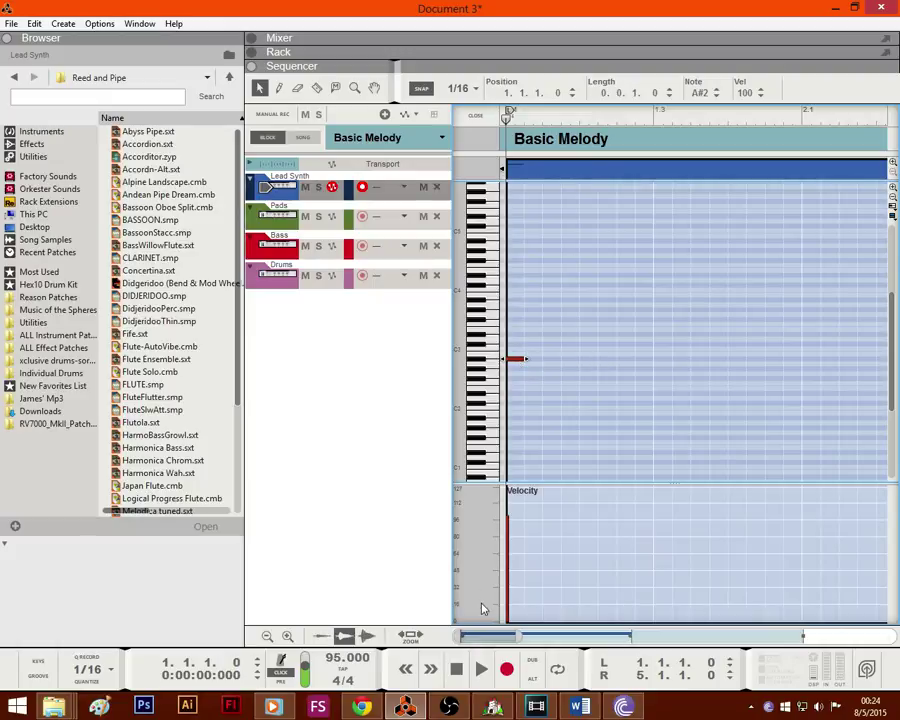
Step: Duplicate the A#2 note to F2, G#2 and A#2 in bar 1, and set the final A#2 note's length to 0.0.2.0
left_click(480, 668)
key("space")
left_click(571, 392)
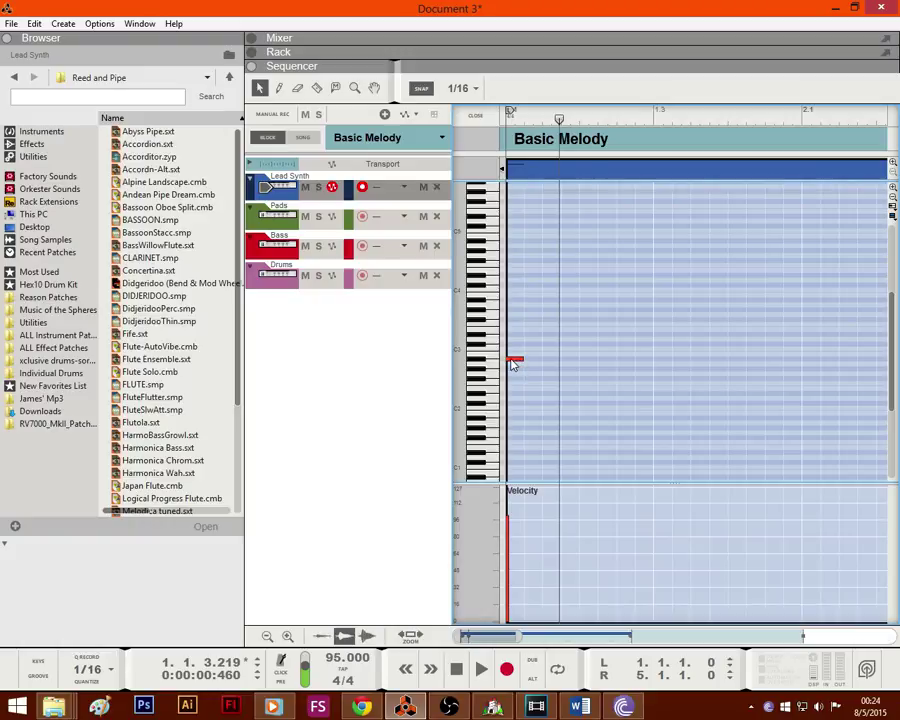
left_click_drag(516, 364, 623, 366)
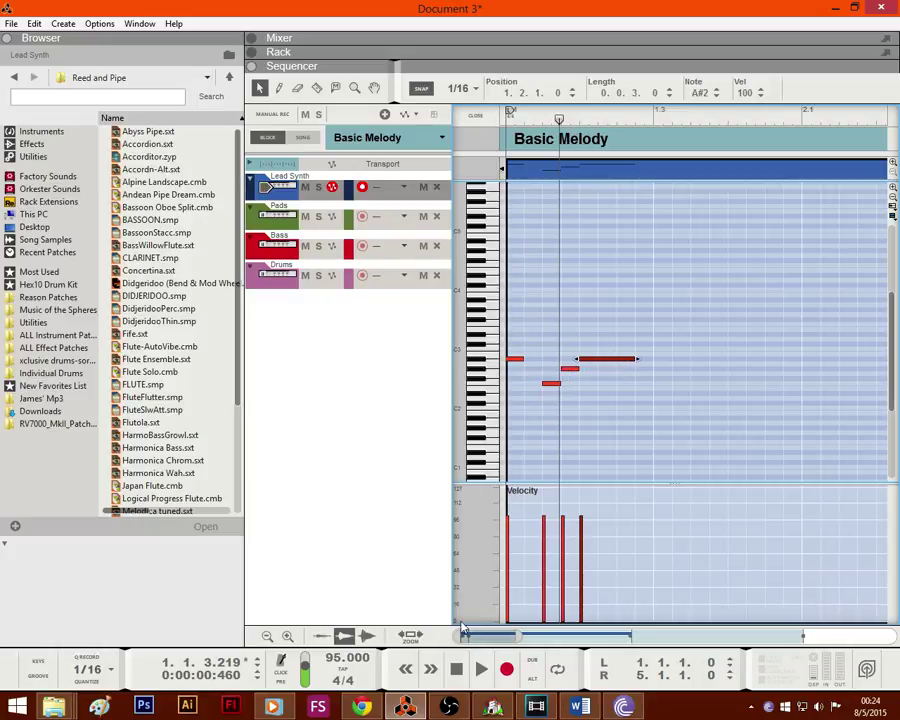
left_click(455, 669)
left_click(481, 669)
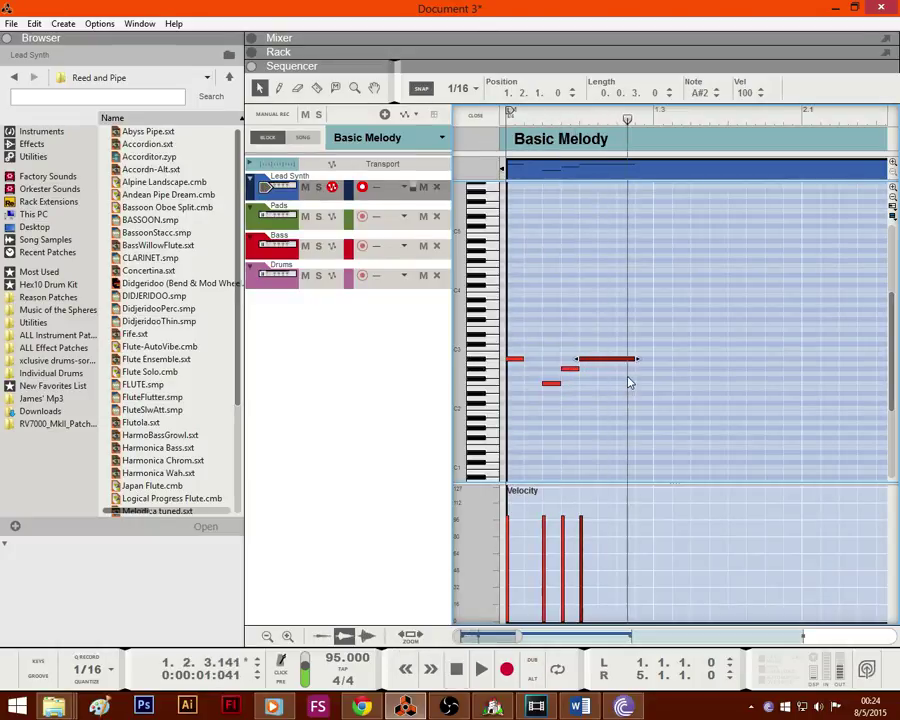
left_click_drag(636, 358, 614, 359)
left_click(600, 371)
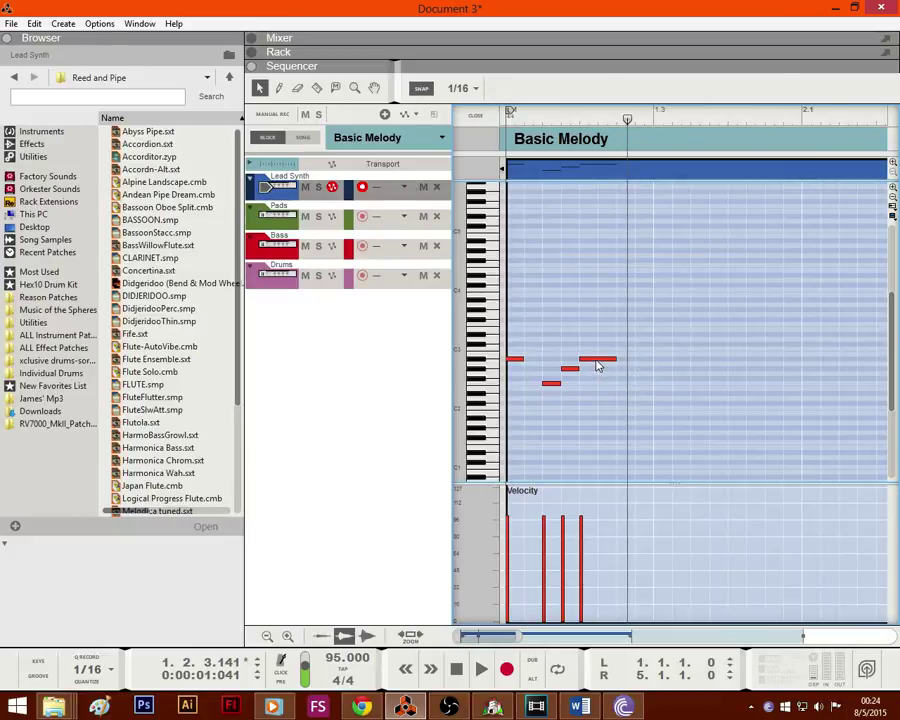
Step: Add a C3 note at 1.2.4.0 followed by a C#3 note two sixteenths long, and play the phrase
left_click_drag(597, 366, 646, 351)
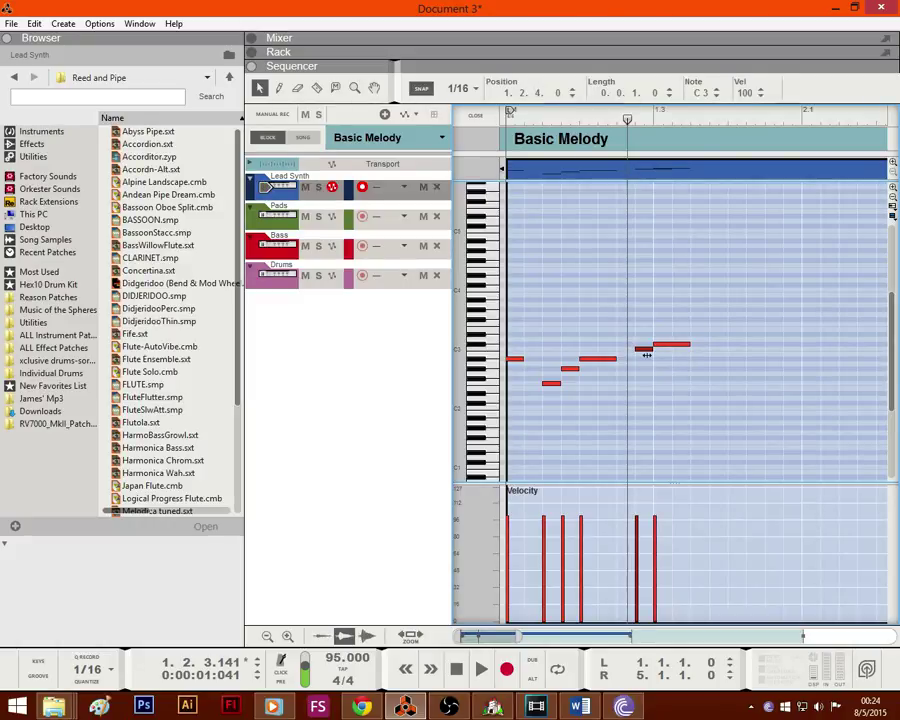
left_click(455, 673)
left_click(455, 672)
key("space")
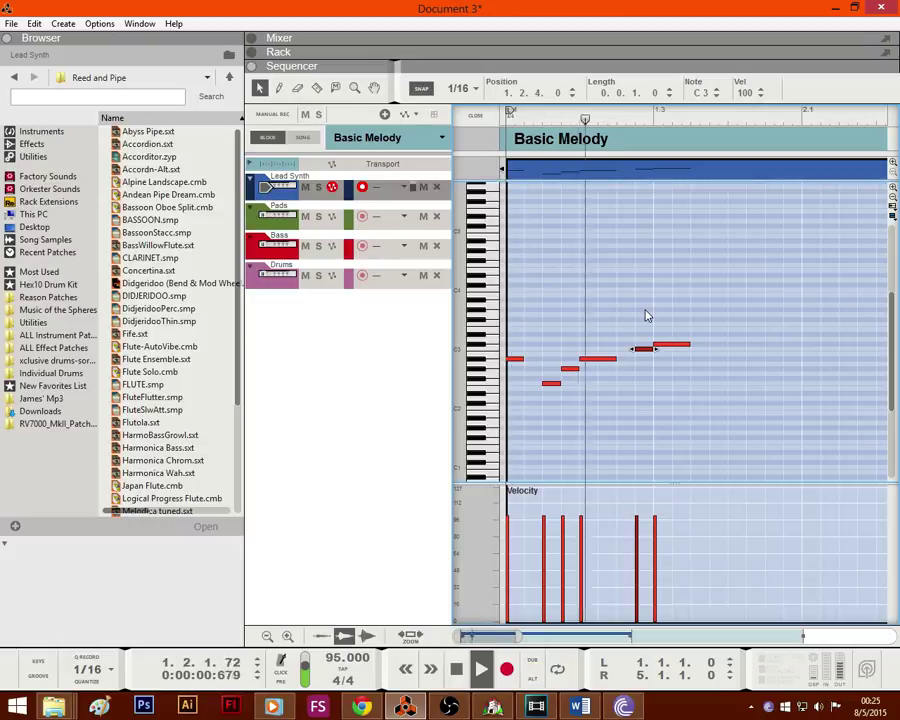
key("space")
Step: Copy all the notes of bar 1 and paste them into bar 2 from 2.1.1.0
left_click_drag(712, 394, 498, 300)
key("ctrl+c")
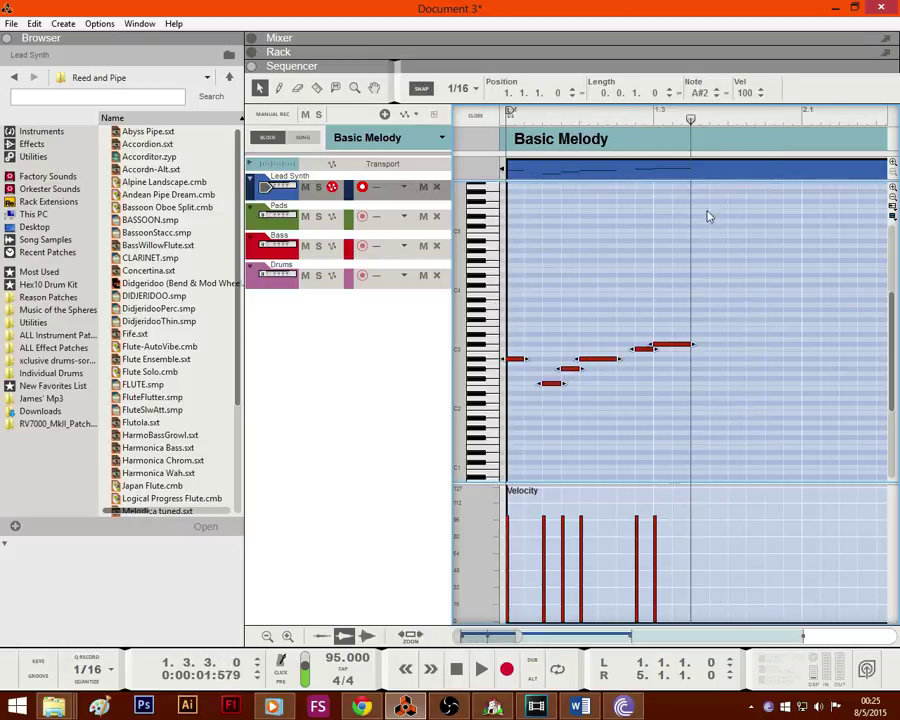
left_click(801, 120)
key("ctrl+c")
key("ctrl+v")
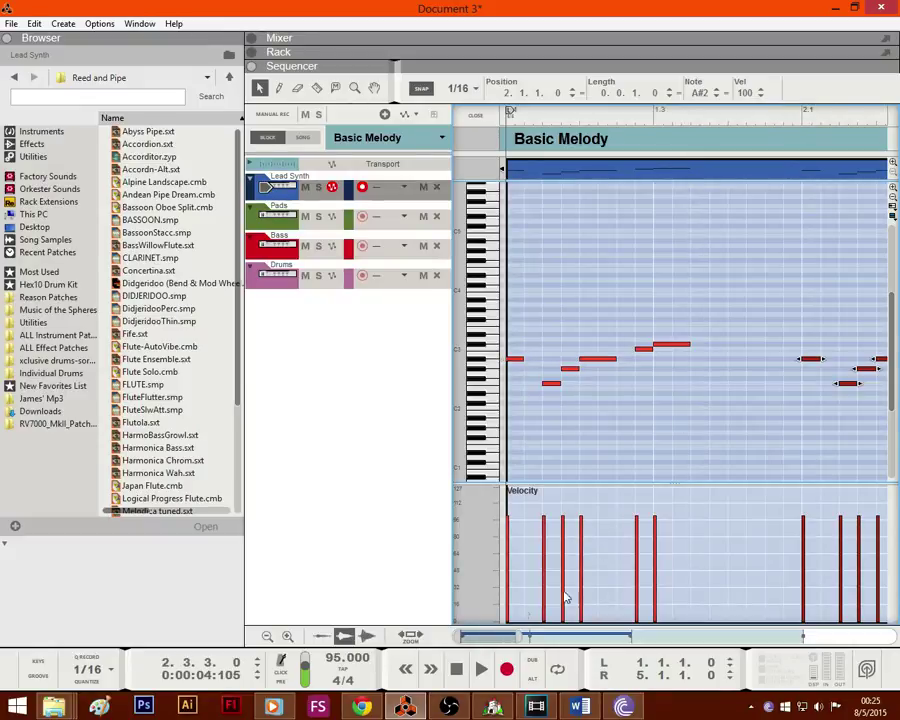
left_click_drag(519, 636, 556, 636)
left_click(675, 418)
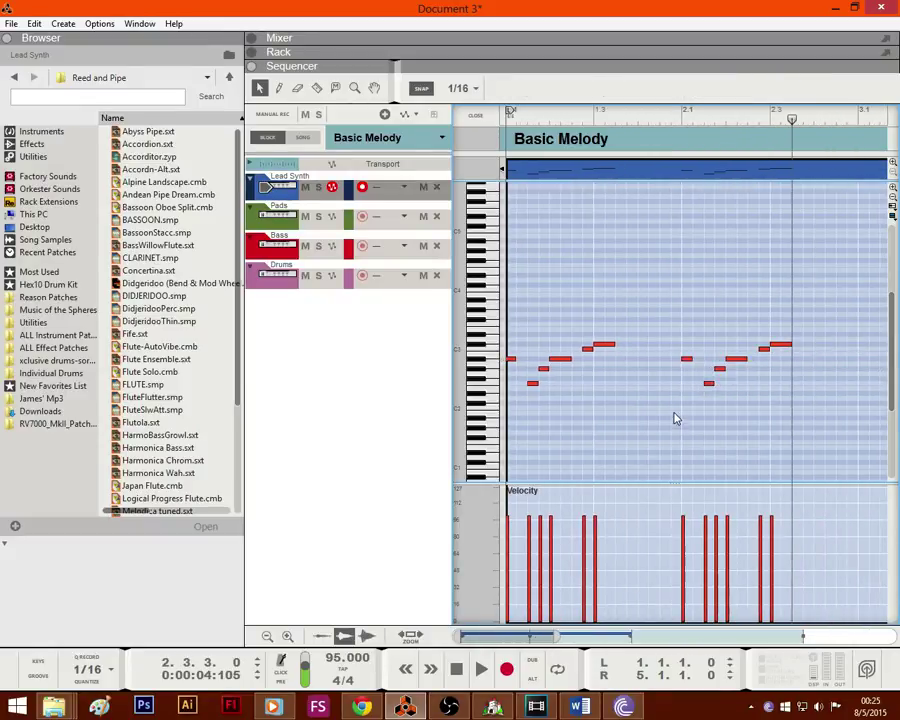
Step: Repitch the bar 2 notes to C#3, A#2, G#2, A#2, A#2 and F2, and play both bars
left_click_drag(689, 361, 688, 347)
left_click(708, 389)
left_click_drag(712, 390, 733, 388)
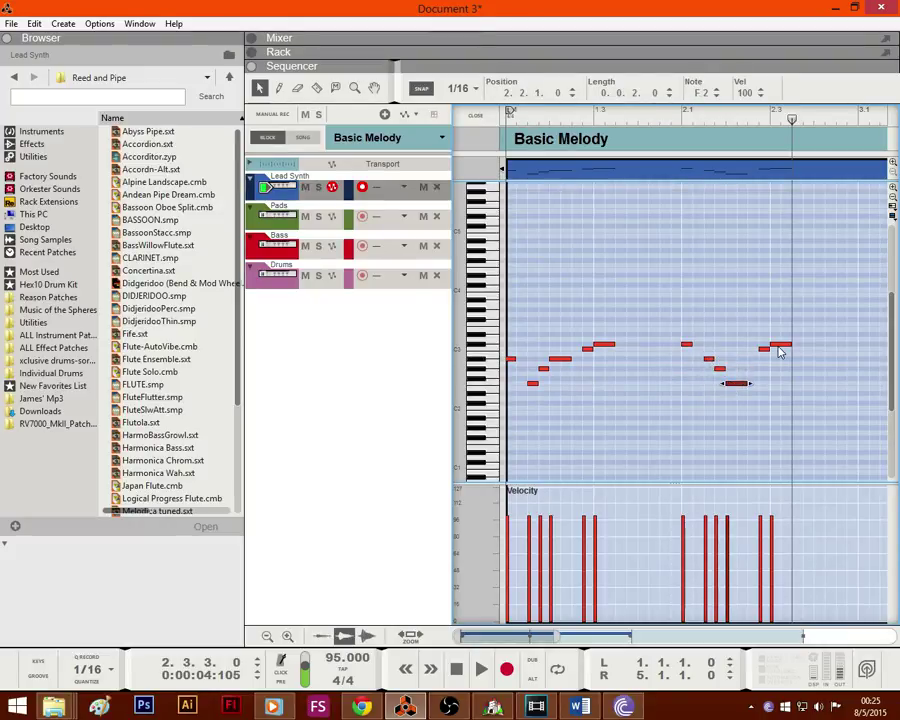
left_click_drag(764, 350, 747, 366)
left_click(785, 343)
left_click(765, 359)
left_click(783, 387)
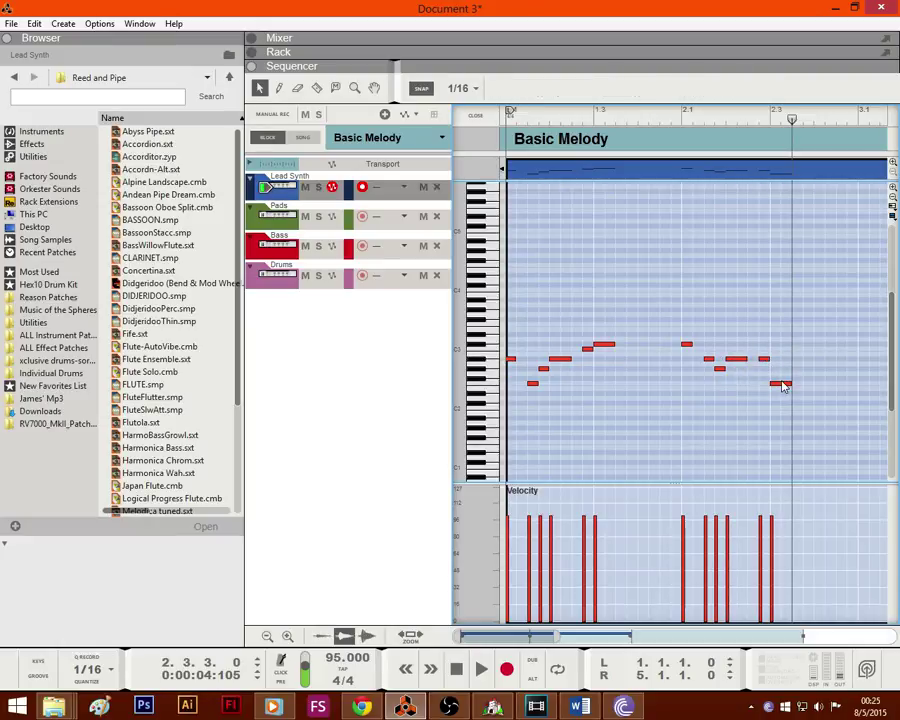
left_click(782, 383)
left_click(456, 669)
left_click(481, 669)
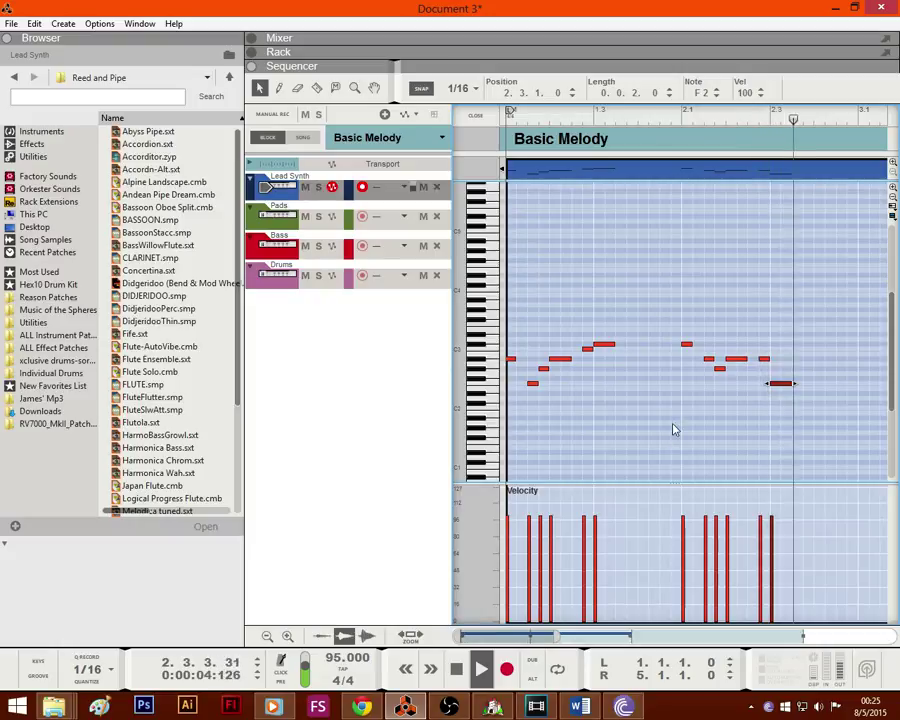
key("space")
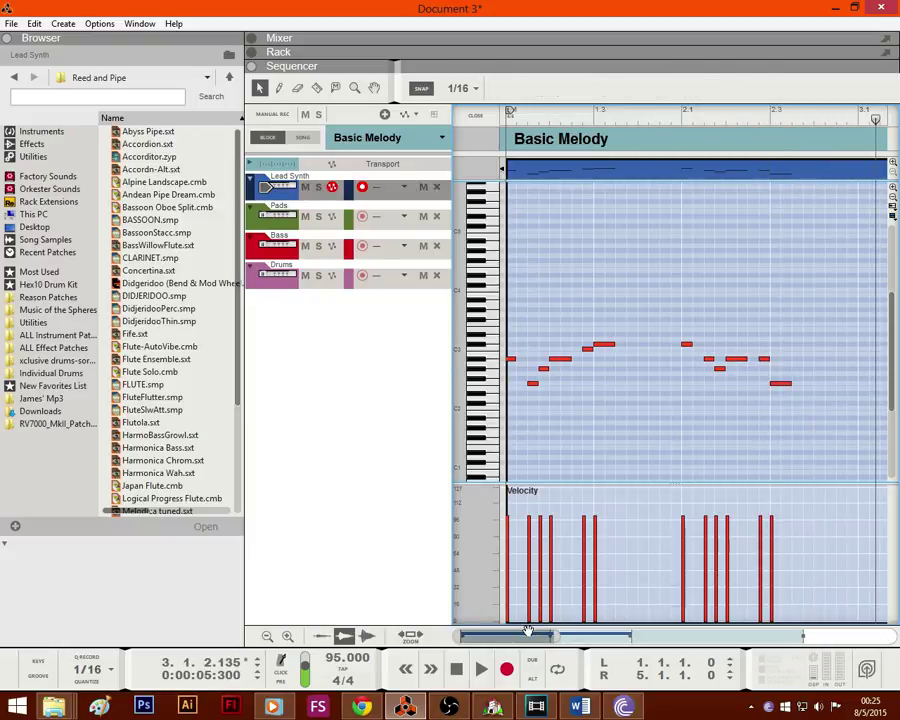
Step: Shorten the Lead Synth clip to two bars and duplicate it to start at bar 3
left_click_drag(553, 636, 726, 636)
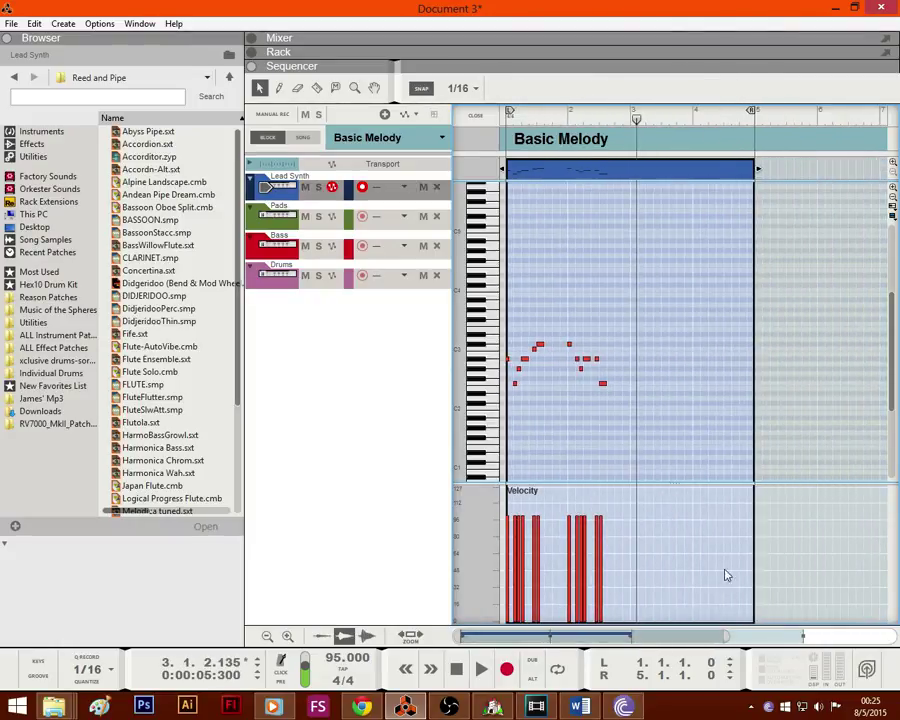
left_click_drag(759, 176, 703, 183)
left_click(594, 176)
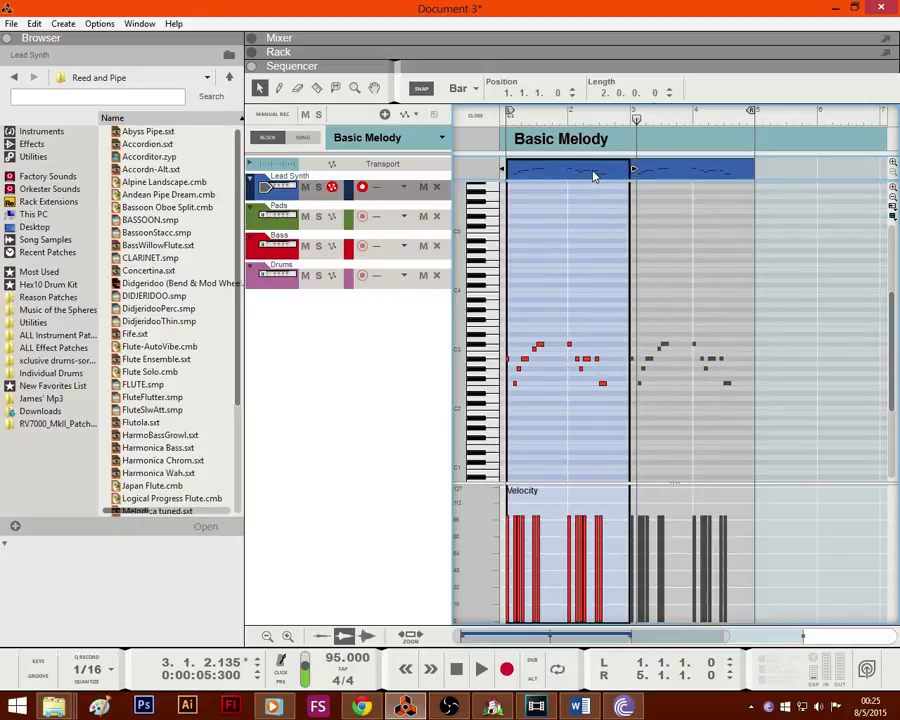
Step: Lower the note at 2.2.4.0 in the first clip to F#2 and play the block
left_click(604, 370)
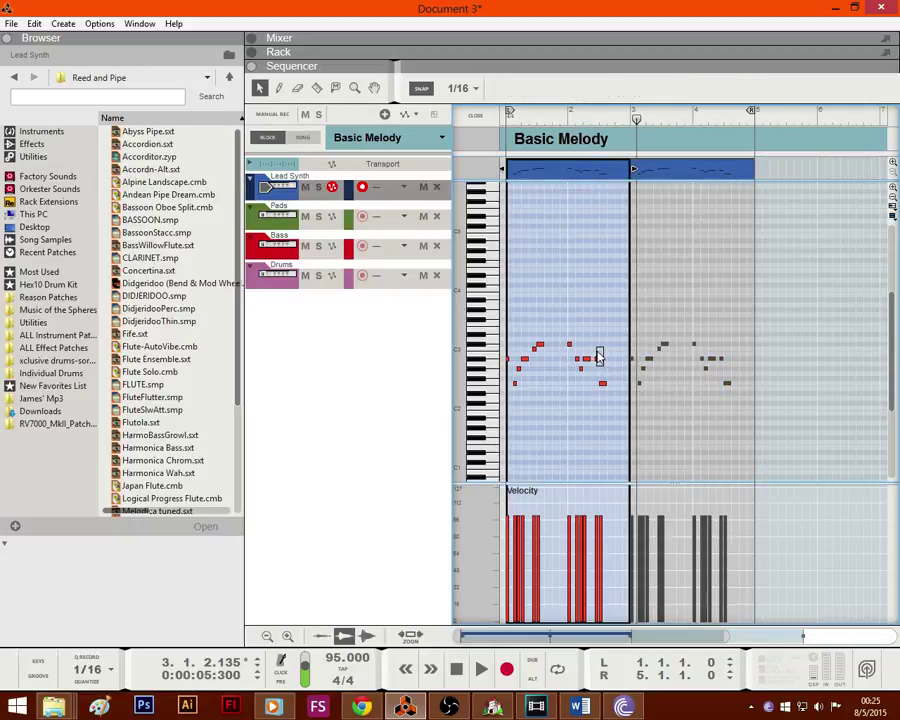
left_click(598, 357)
left_click(717, 96)
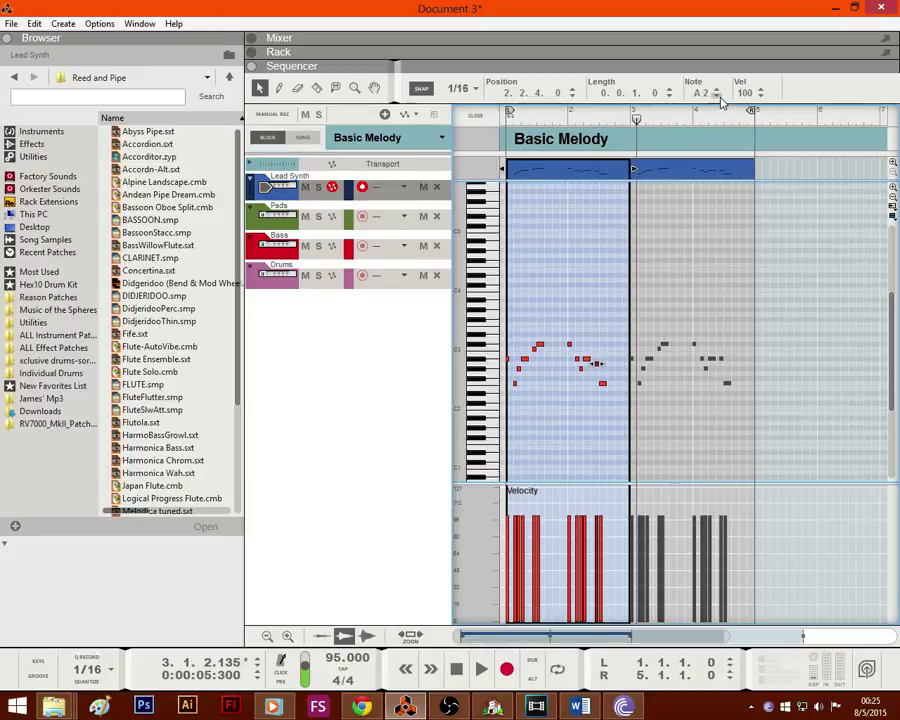
left_click(717, 96)
left_click(717, 96)
left_click(717, 96)
left_click(460, 669)
key("space")
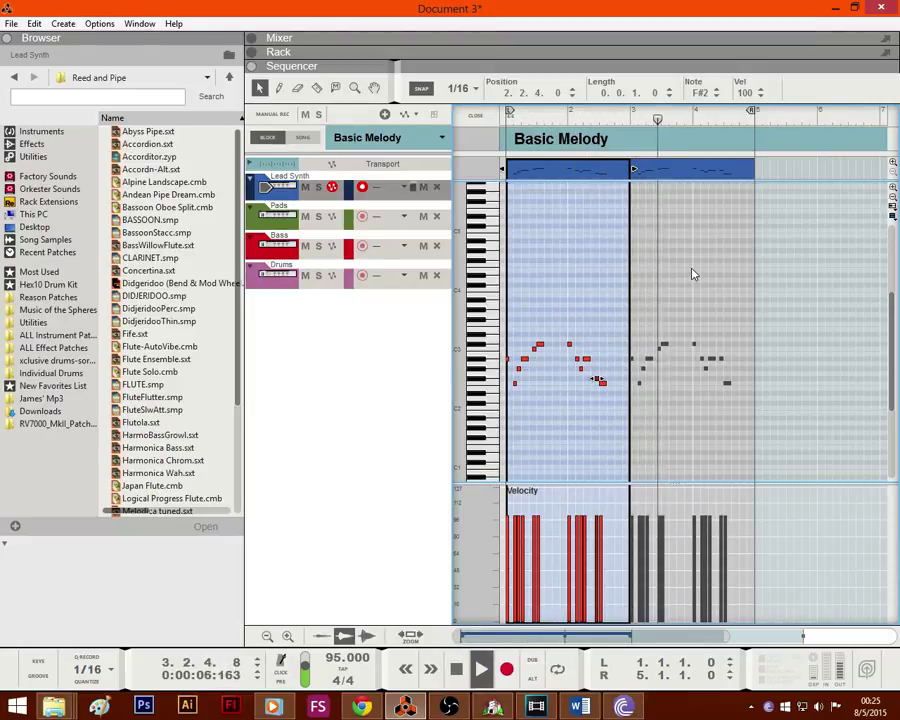
key("space")
Step: In the second clip, raise the note at 4.1.1.0 to D#3 and the one at 4.1.3.0 to C#3, and play the block
left_click(701, 172)
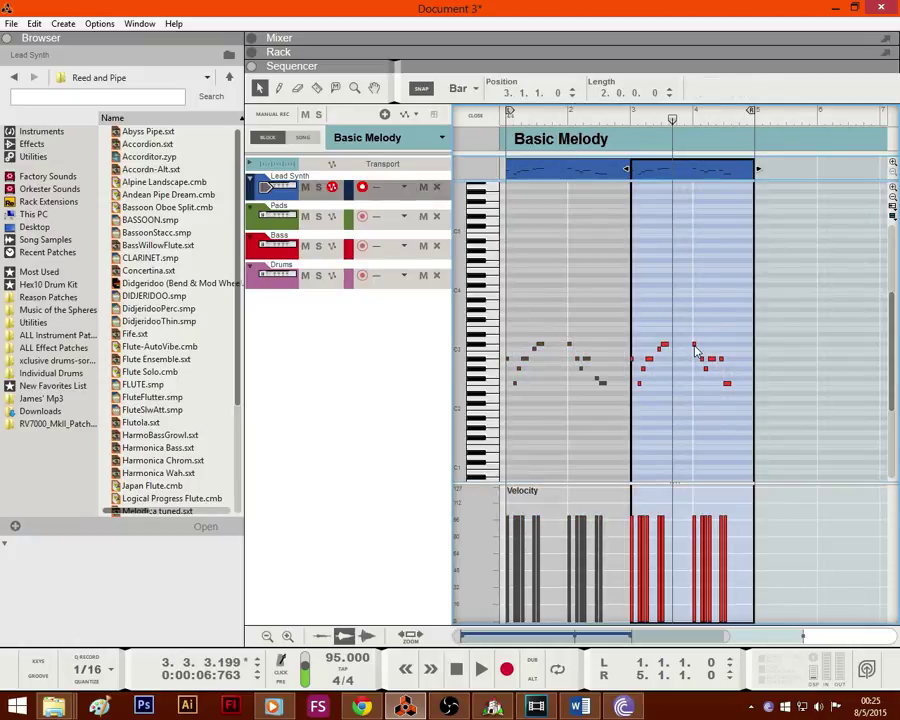
left_click(694, 346)
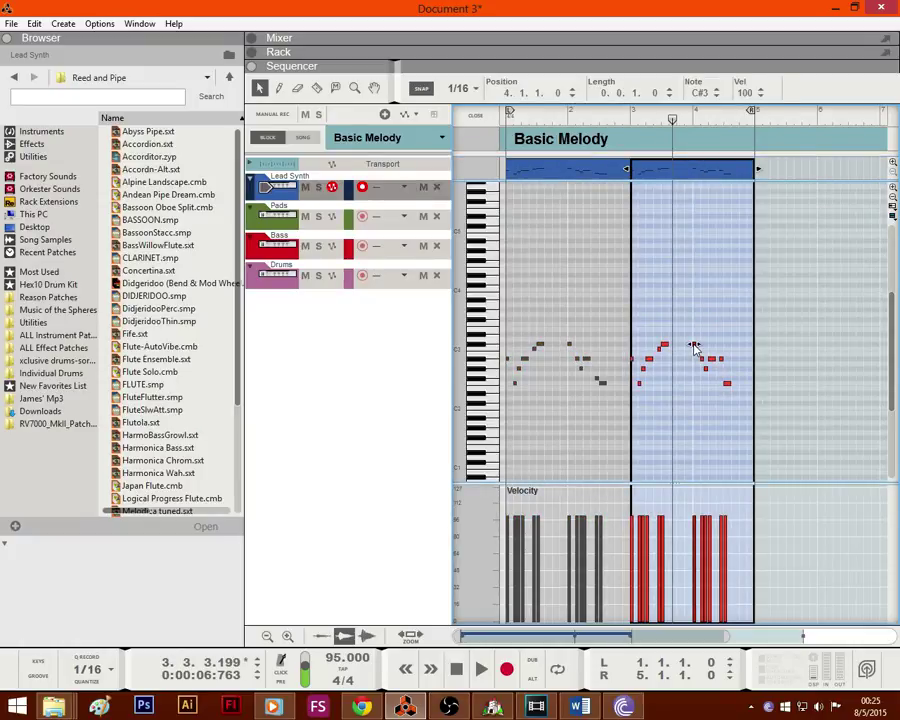
mouse_move(694, 344)
left_mouse_down()
mouse_move(699, 329)
mouse_move(703, 344)
left_mouse_up()
left_click(704, 350)
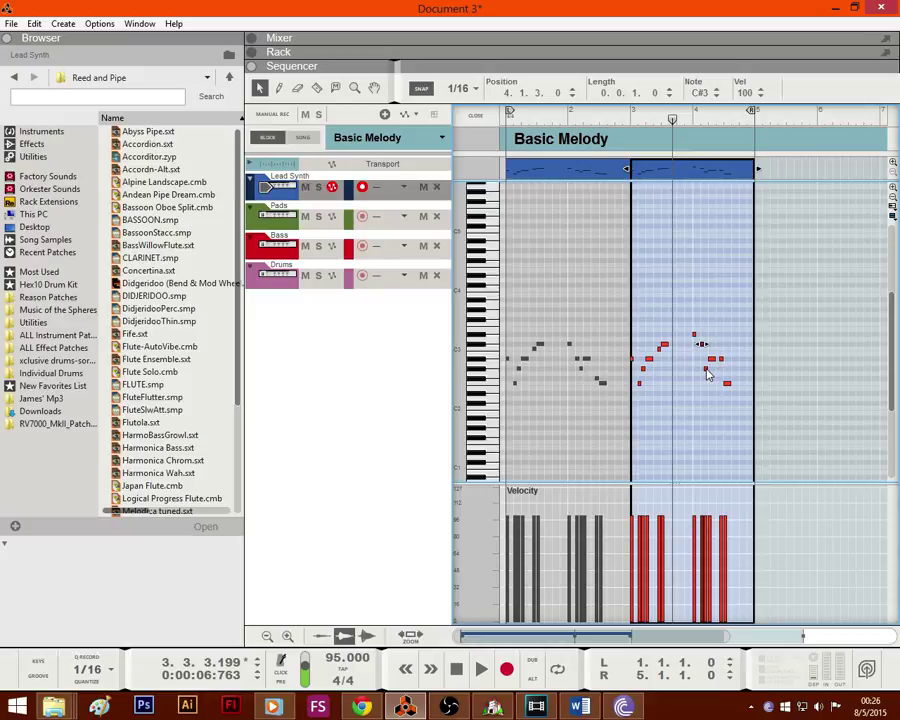
left_click(461, 682)
key("space")
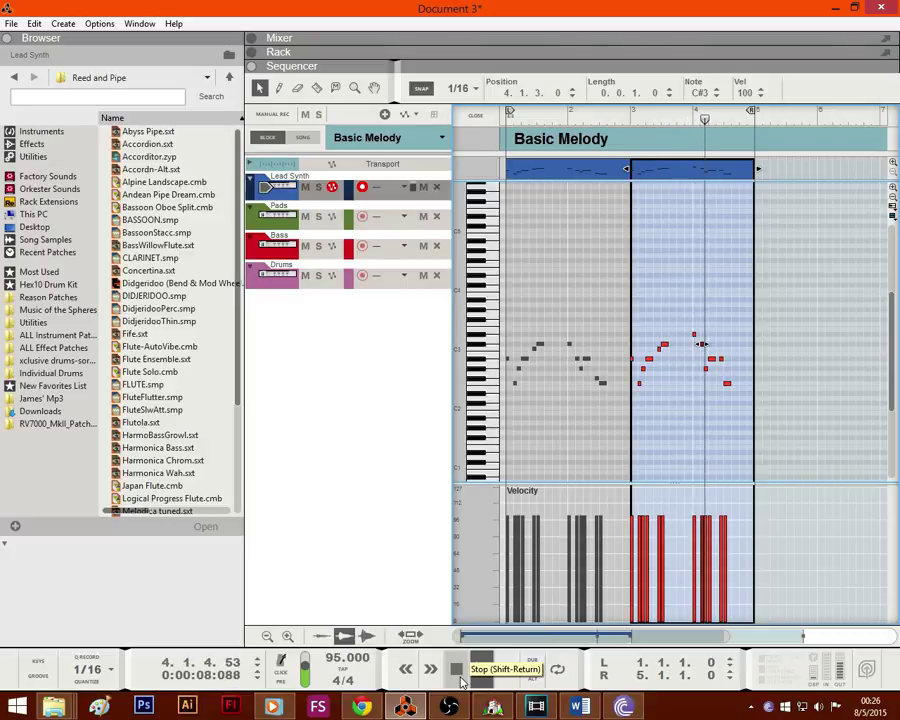
left_click(461, 681)
Step: Add a C#3 note at 4.1.2.0, raise the note at 4.1.3.0 to D#3 and remove the G#2 note after it
left_click(712, 322)
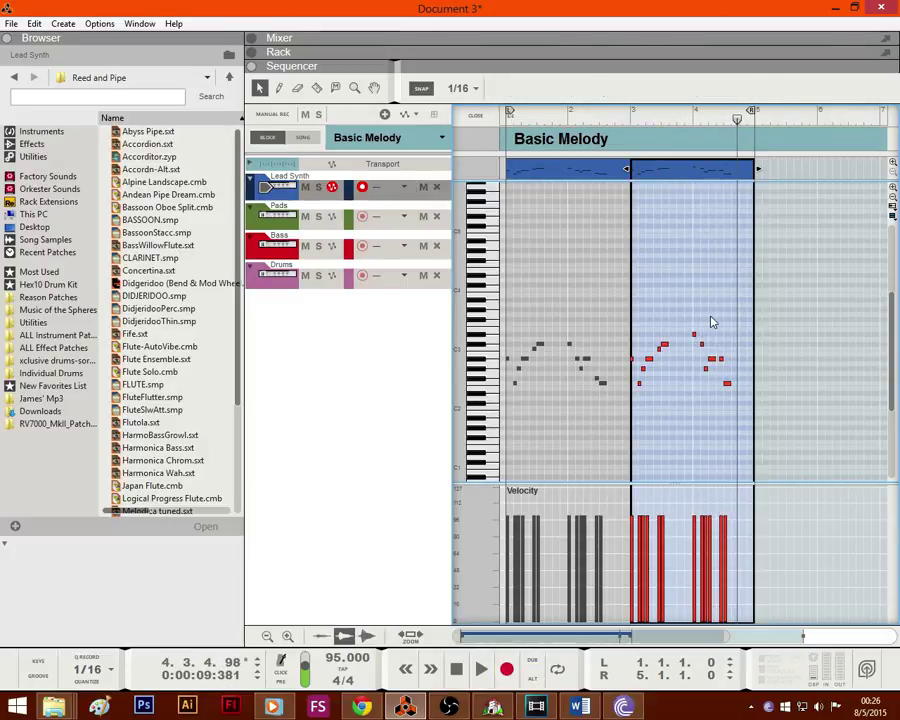
left_click(700, 344)
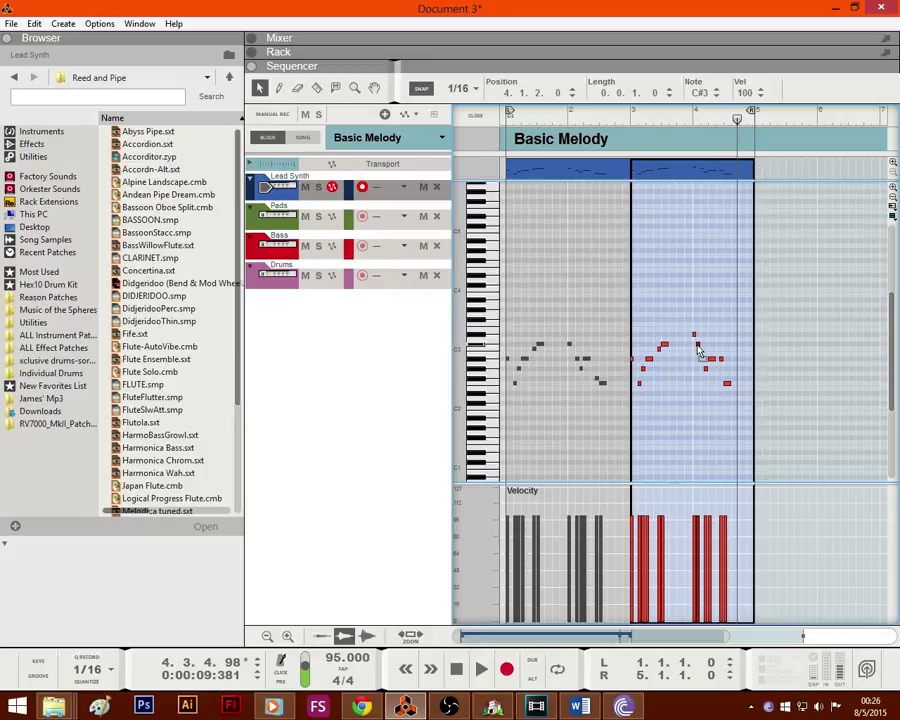
mouse_move(703, 350)
left_mouse_down()
mouse_move(712, 352)
mouse_move(703, 337)
left_mouse_up()
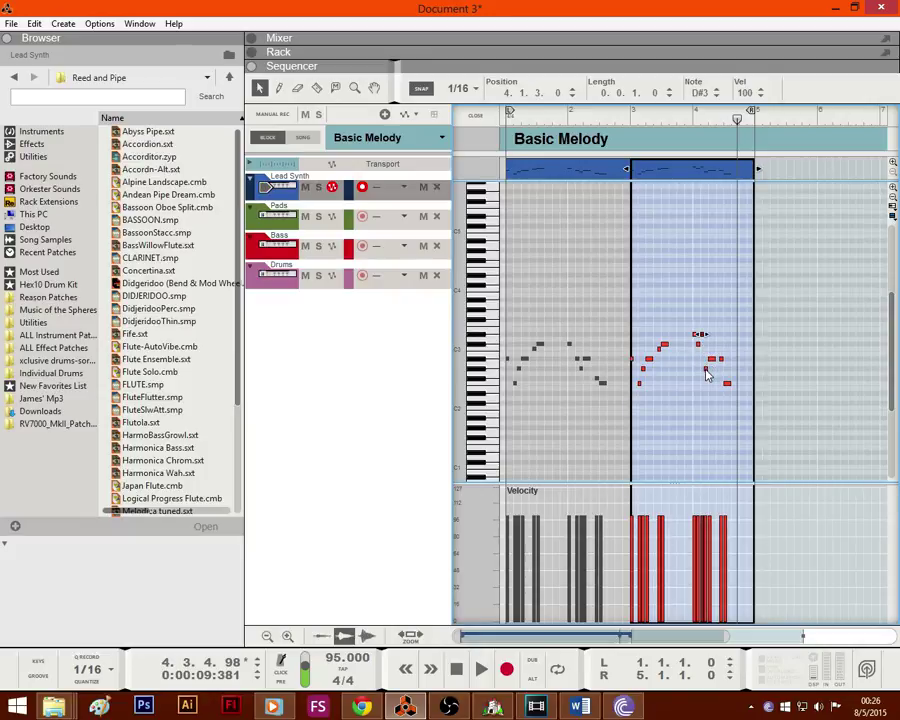
left_click(722, 361)
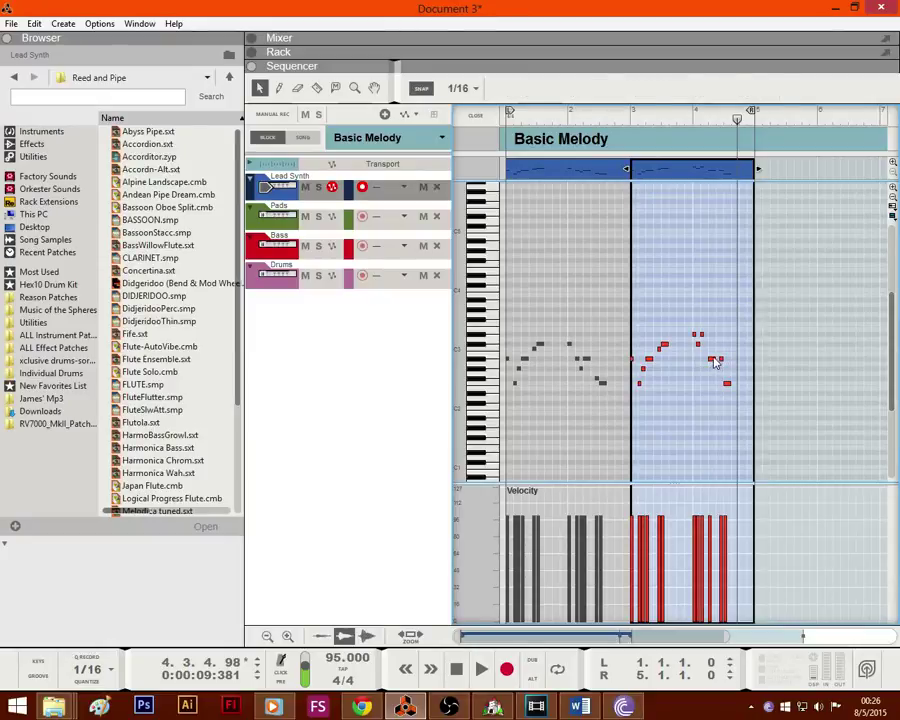
Step: Raise the last three notes of bar 4 to F3, D#3 and F3, and play the whole block
left_click_drag(713, 360, 715, 329)
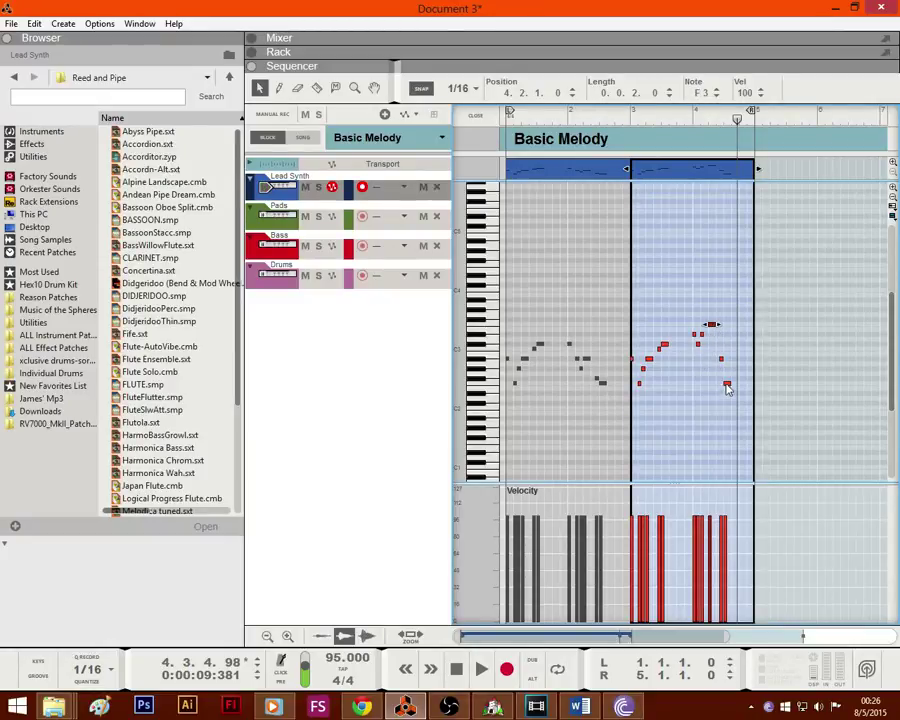
left_click_drag(728, 388, 724, 336)
left_click(456, 677)
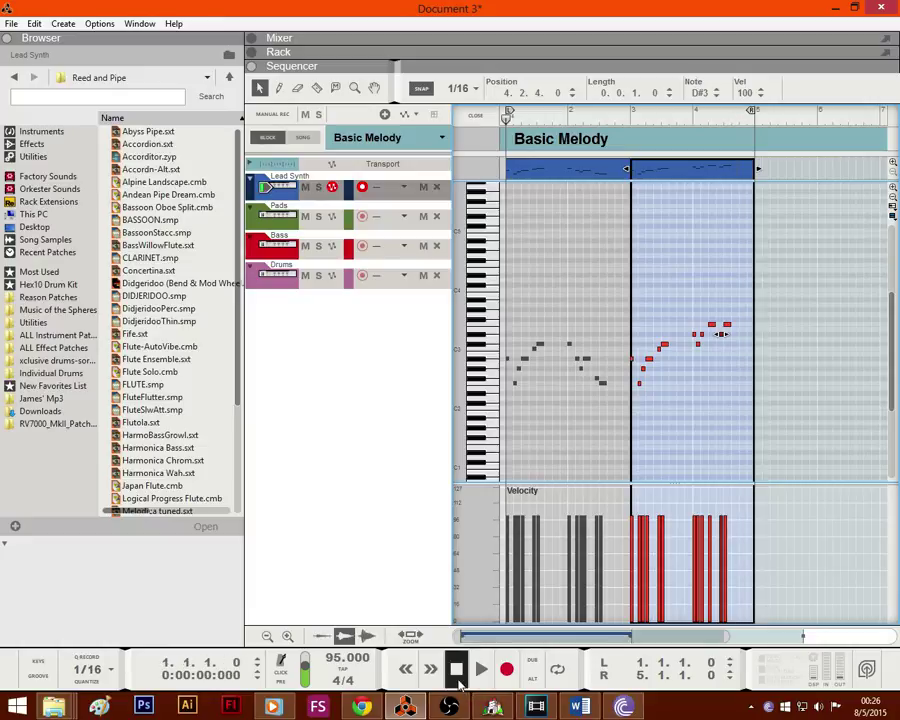
key("space")
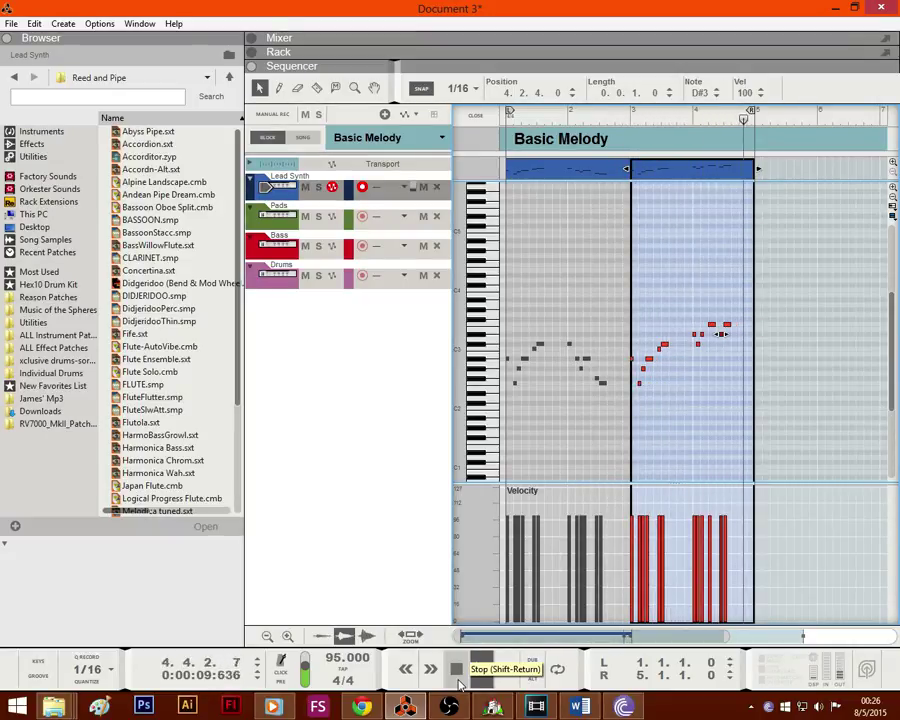
left_click(457, 672)
Step: Join the two Lead Synth clips into one four-bar clip
left_click_drag(790, 164, 483, 174)
key("ctrl+j")
left_click(584, 282)
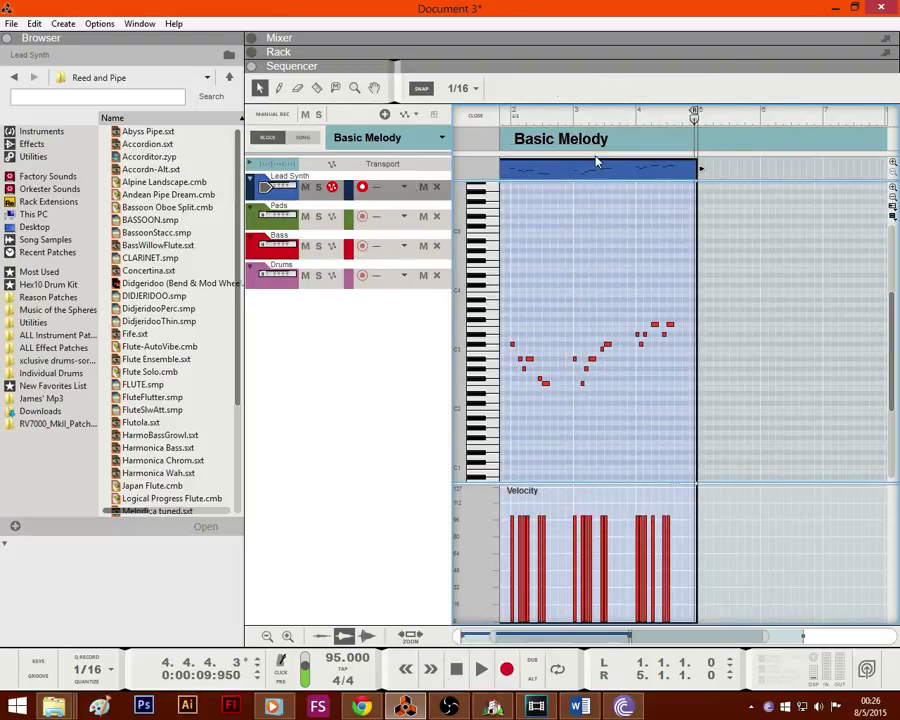
left_click_drag(656, 417, 300, 436)
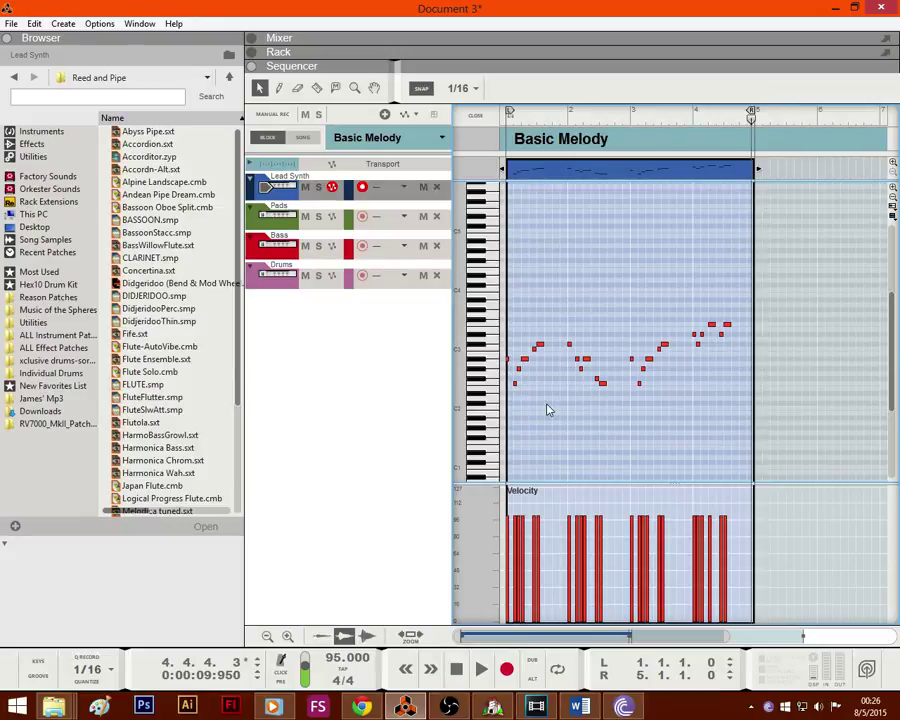
left_click_drag(712, 637, 610, 636)
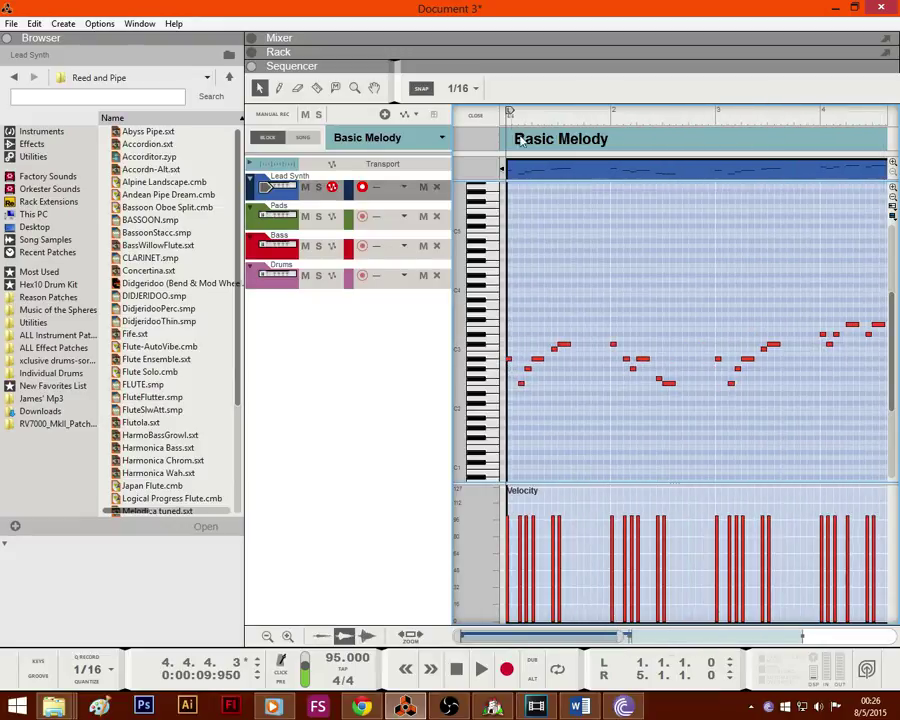
Step: Set the snap to 1/4 and lower the velocity of the longer notes in bars 1 and 2 and selected notes in bars 3 and 4 to 88
left_click(462, 89)
left_click(472, 136)
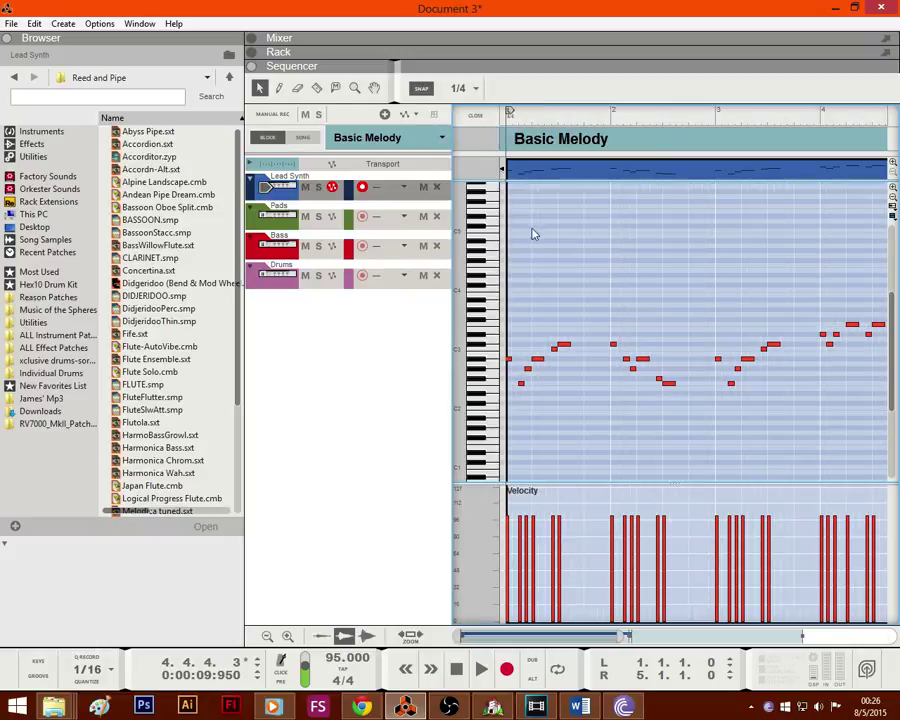
left_click(538, 358)
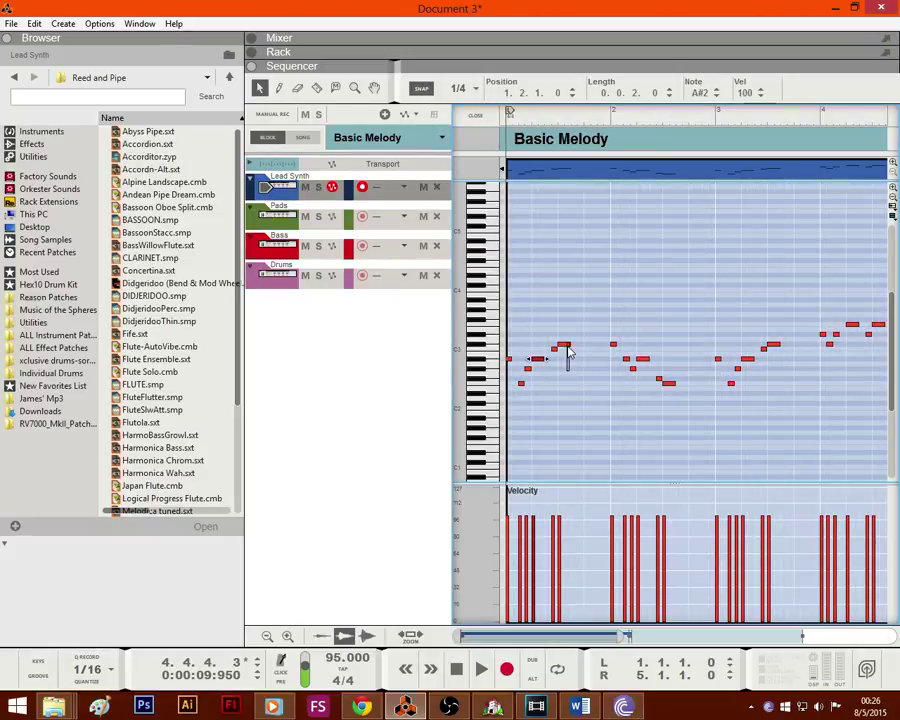
left_click(565, 344, "shift")
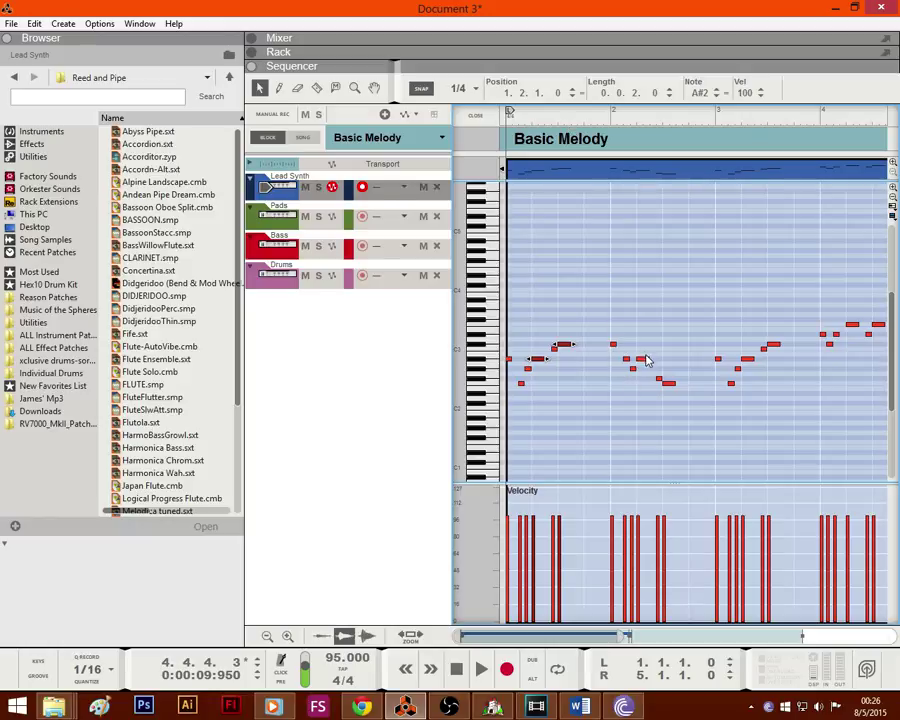
left_click(643, 359, "shift")
left_click(666, 384, "shift")
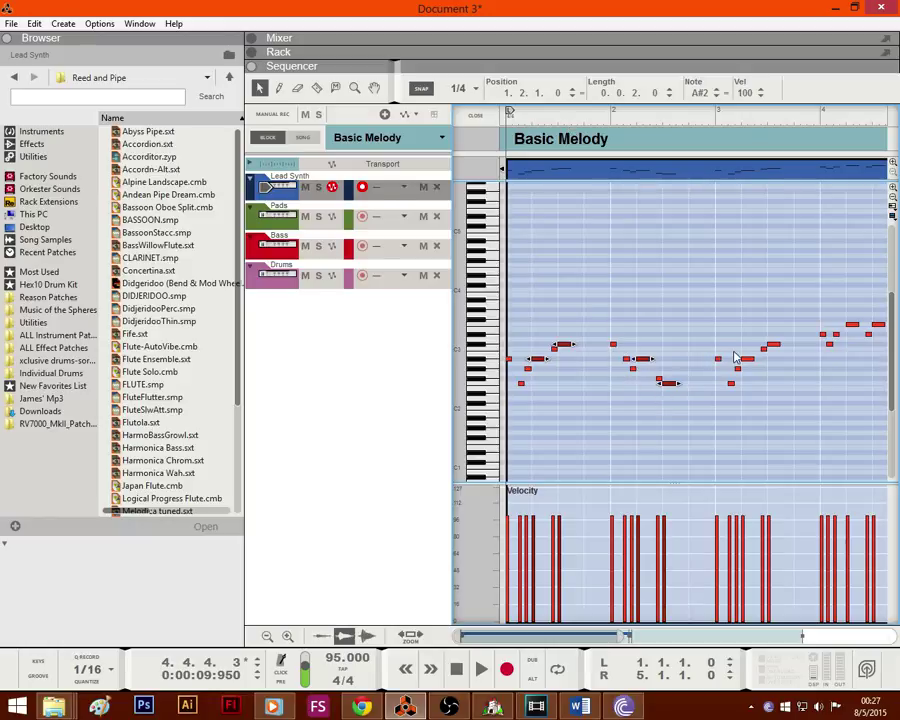
left_click_drag(735, 357, 740, 410)
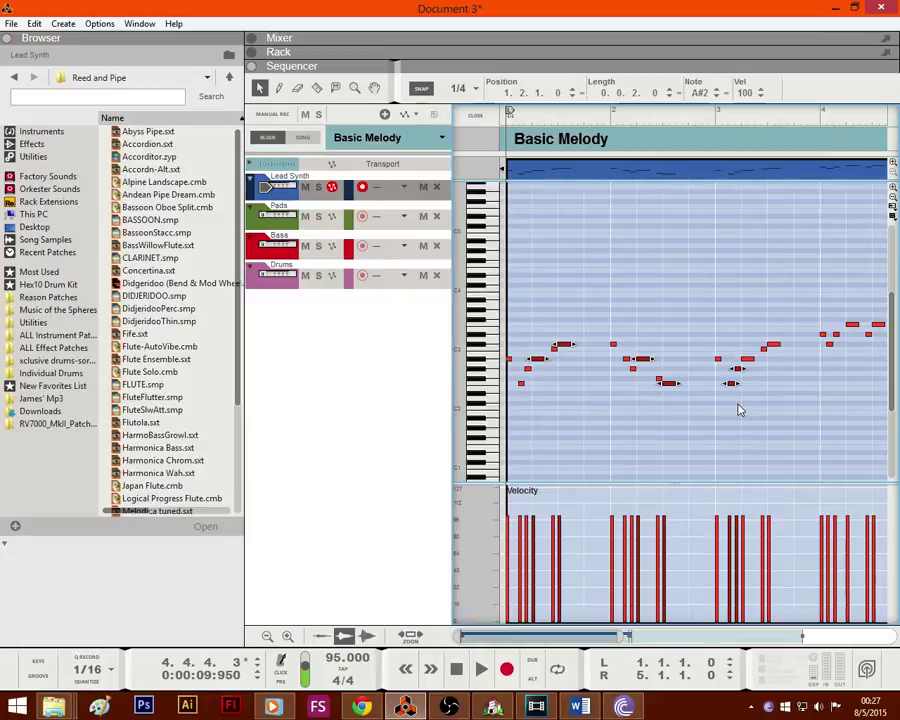
left_click_drag(714, 357, 763, 375)
left_click_drag(851, 314, 786, 350)
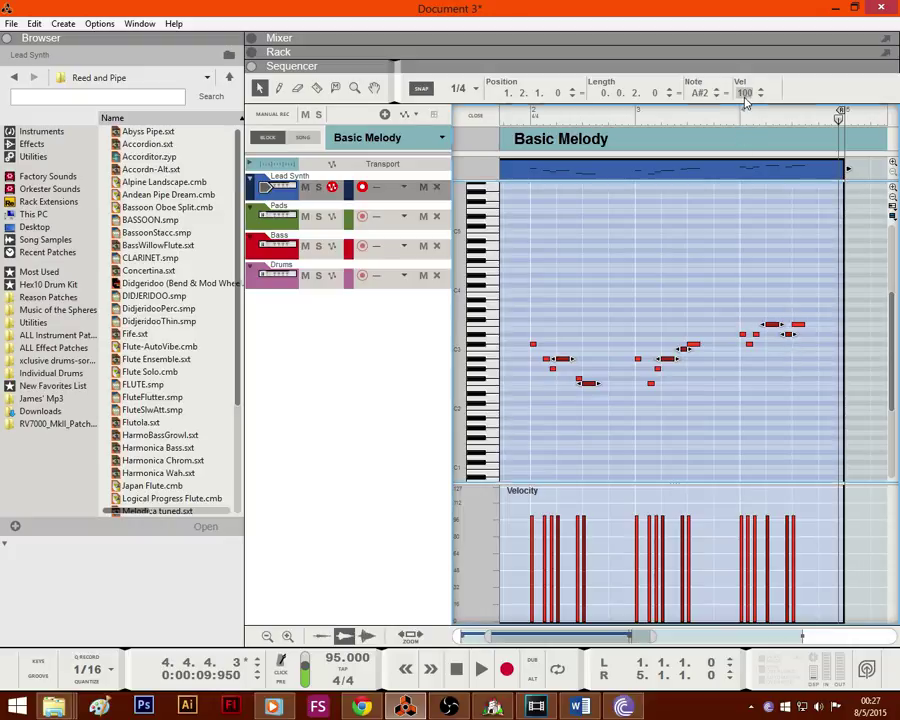
left_click(737, 247)
Step: Set the velocity of the notes at 1.1.3.0, 2.1.3.0 and 3.1.3.0 to 82
left_click_drag(737, 241, 506, 256)
left_click(520, 383)
left_click(625, 358, "shift")
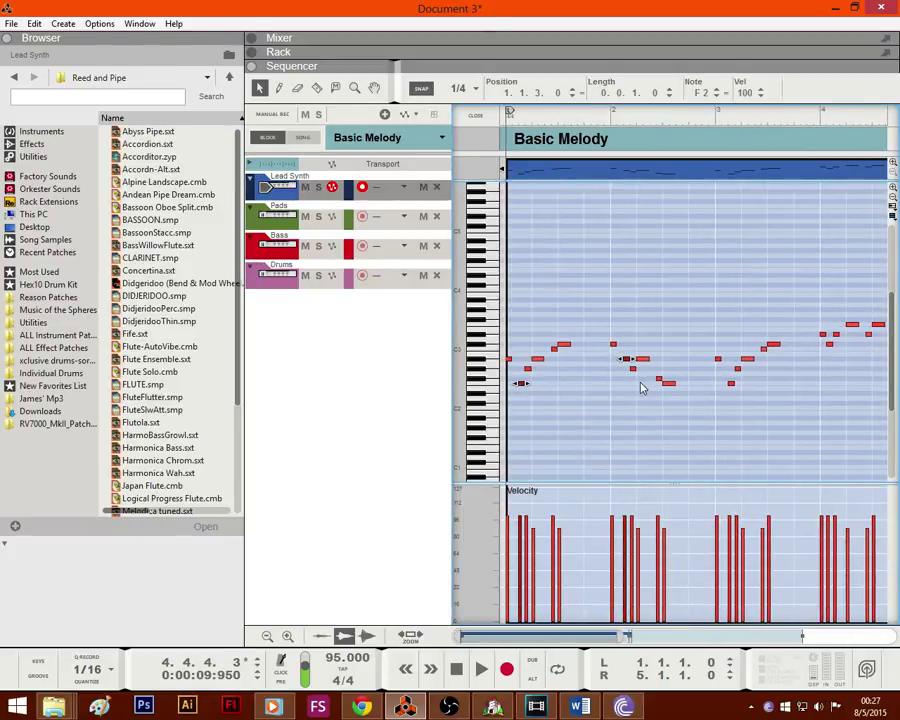
left_click(731, 382, "shift")
left_click_drag(744, 97, 745, 151)
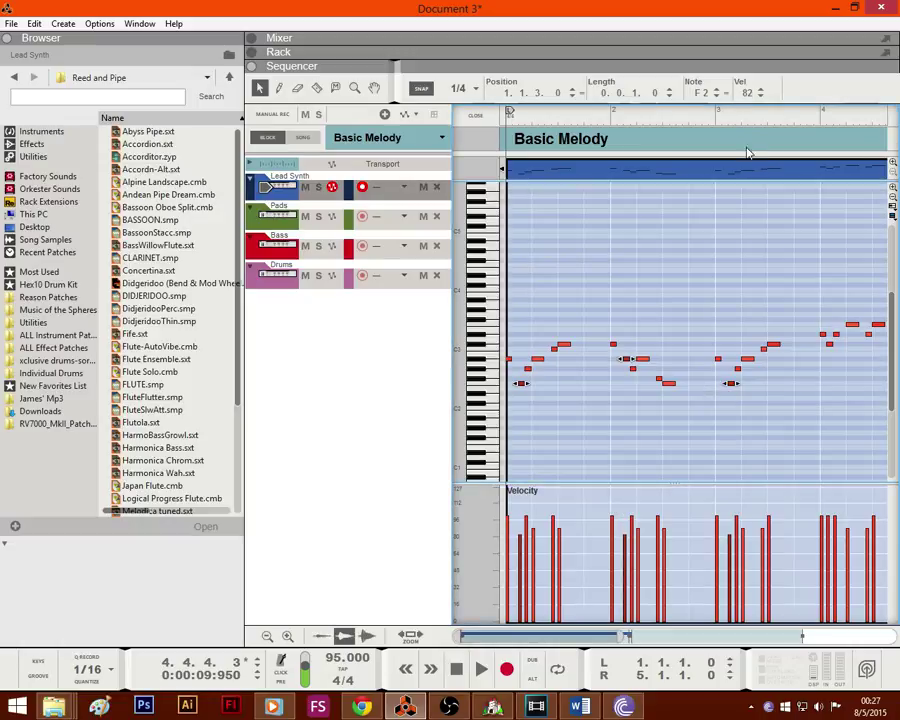
left_click(706, 195)
Step: Lower the velocities of the D#3 note at 4.1.3.0 and the C#3 note at 4.1.2.0
scroll(810, 284, "right", 2)
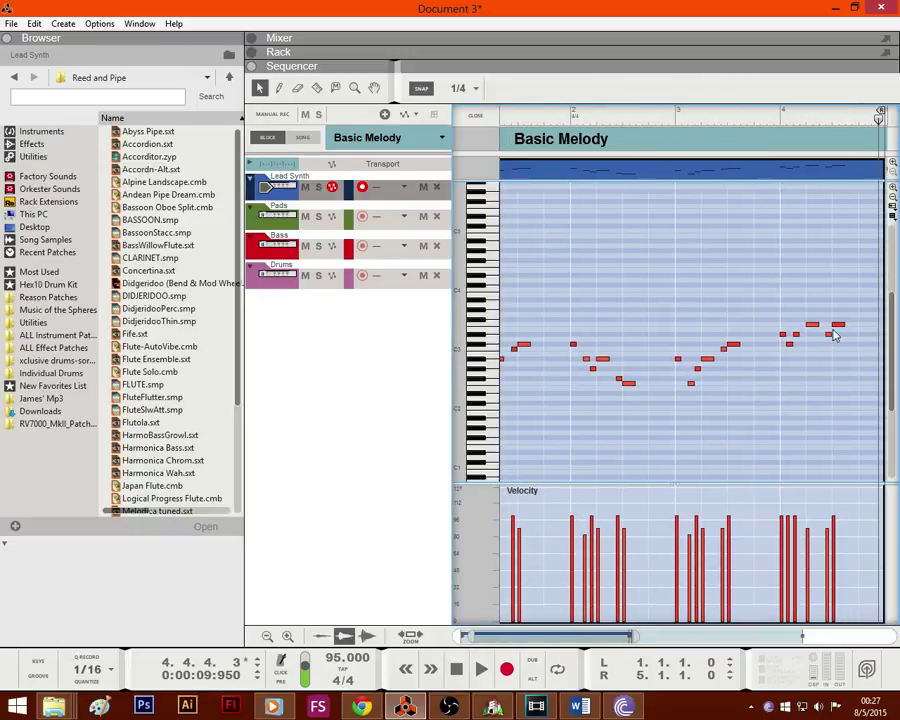
left_click(801, 335)
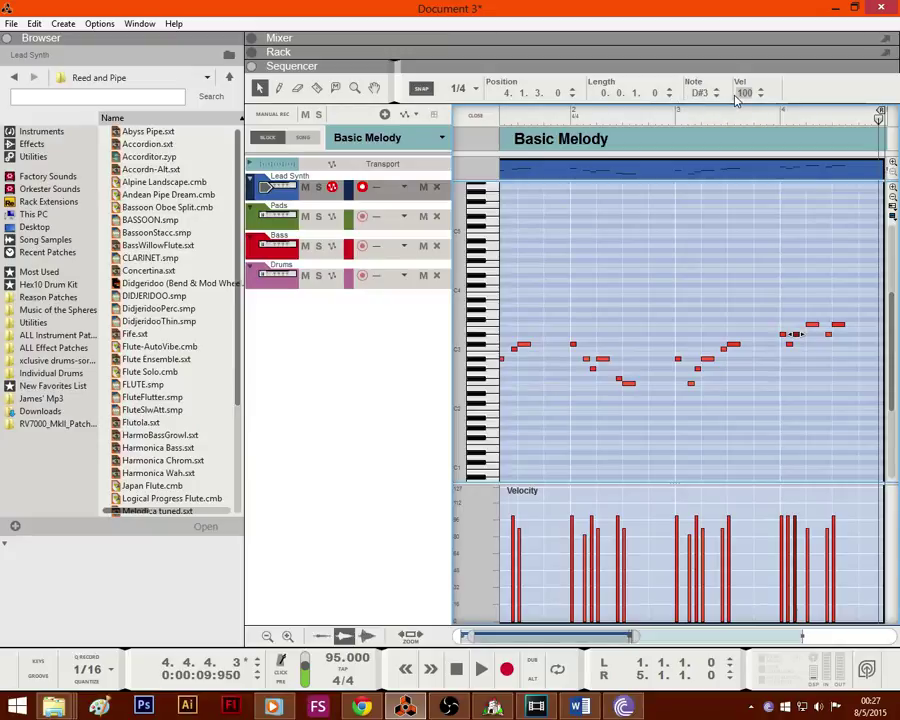
left_click_drag(742, 97, 744, 140)
left_click(797, 378)
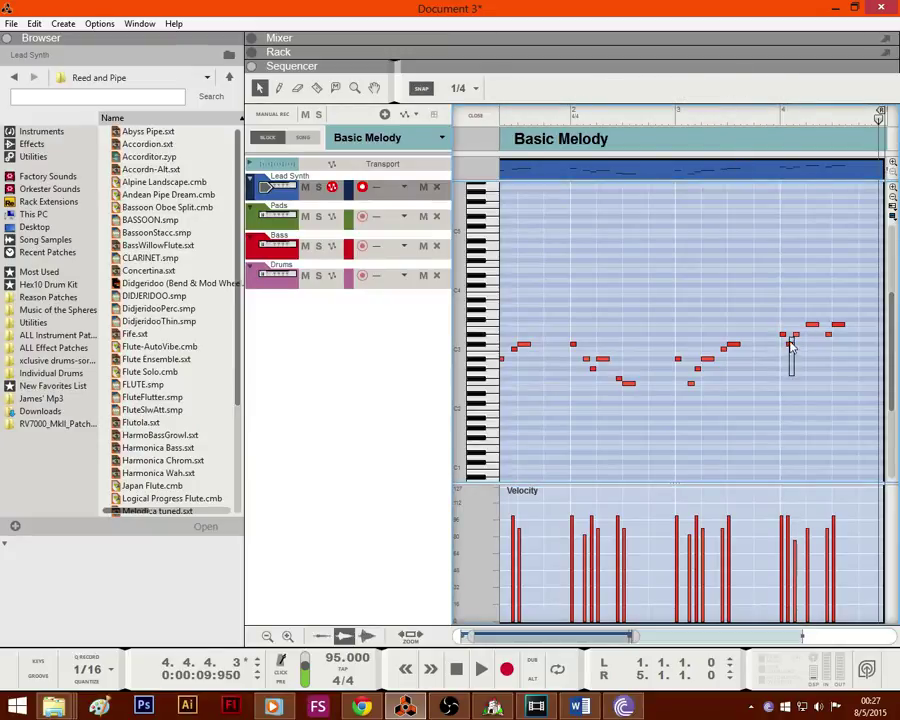
left_click(790, 345)
left_click_drag(744, 92, 743, 187)
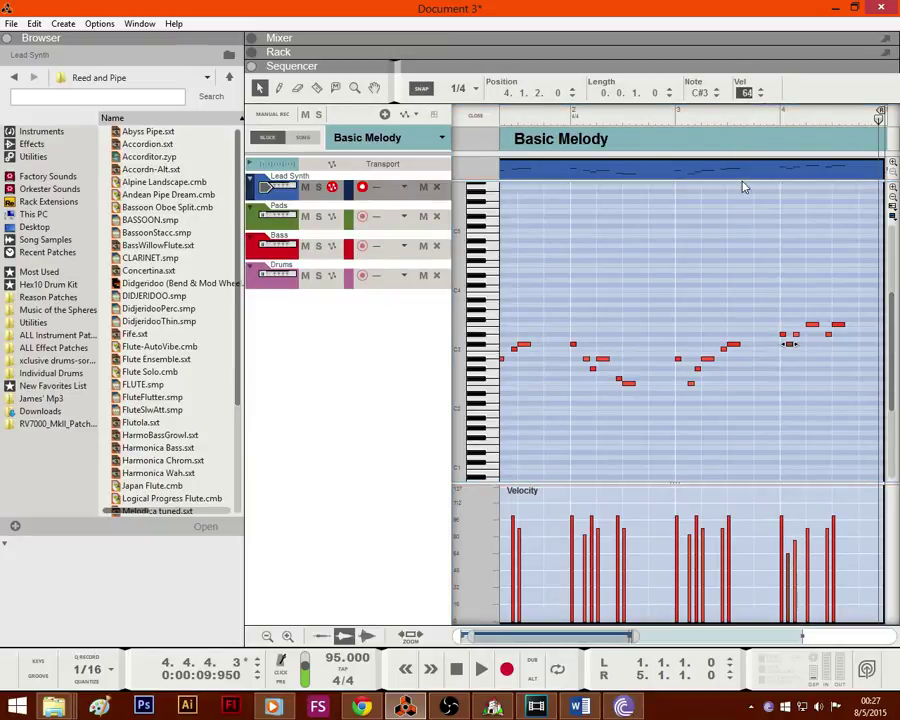
left_click(781, 260)
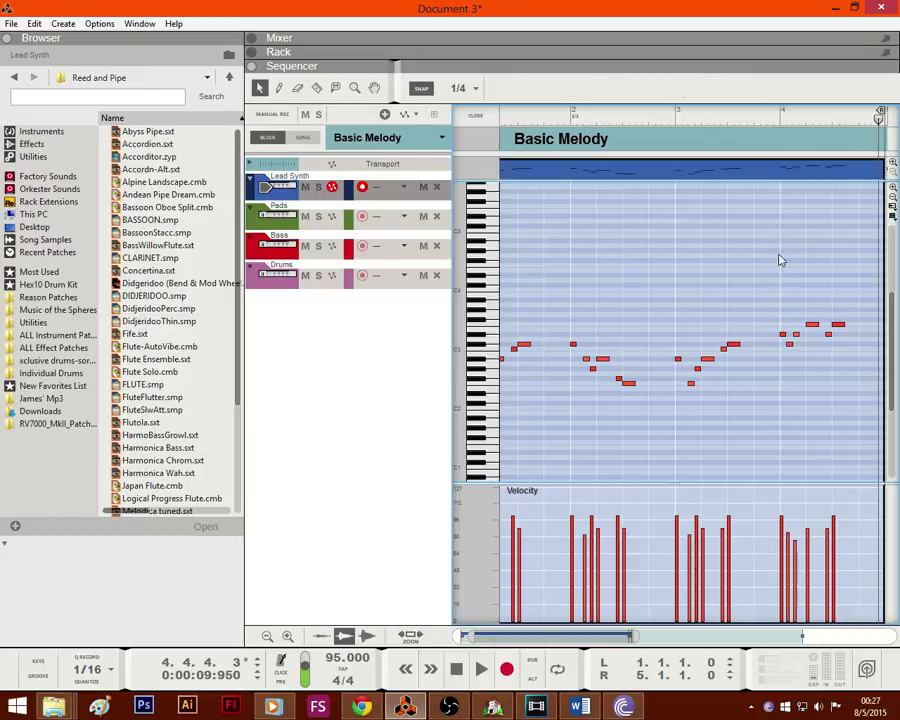
Step: Lower the velocity of all the notes in bar 2 by 7
left_click(733, 344)
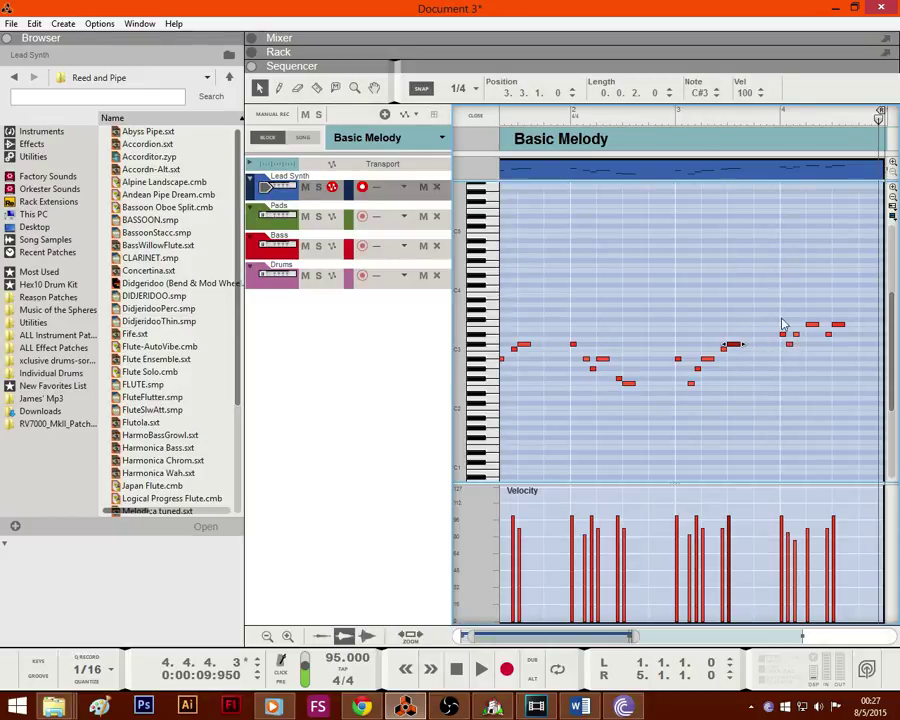
left_click_drag(558, 637, 546, 639)
left_click(597, 326)
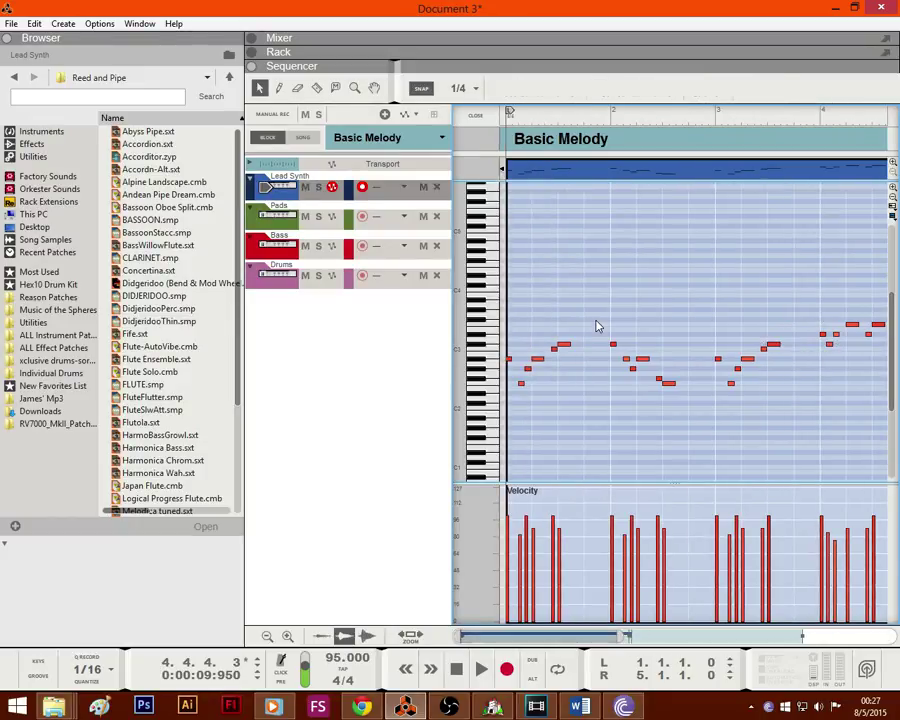
left_click(541, 361)
left_click(548, 400)
left_click_drag(601, 340, 678, 412)
left_click_drag(748, 94, 747, 120)
left_click(711, 515)
Step: Set the velocity of the G#2 note at 2.1.4.0 to 85 and slightly lower that of the C3 note at 1.2.4.0
left_click(633, 369)
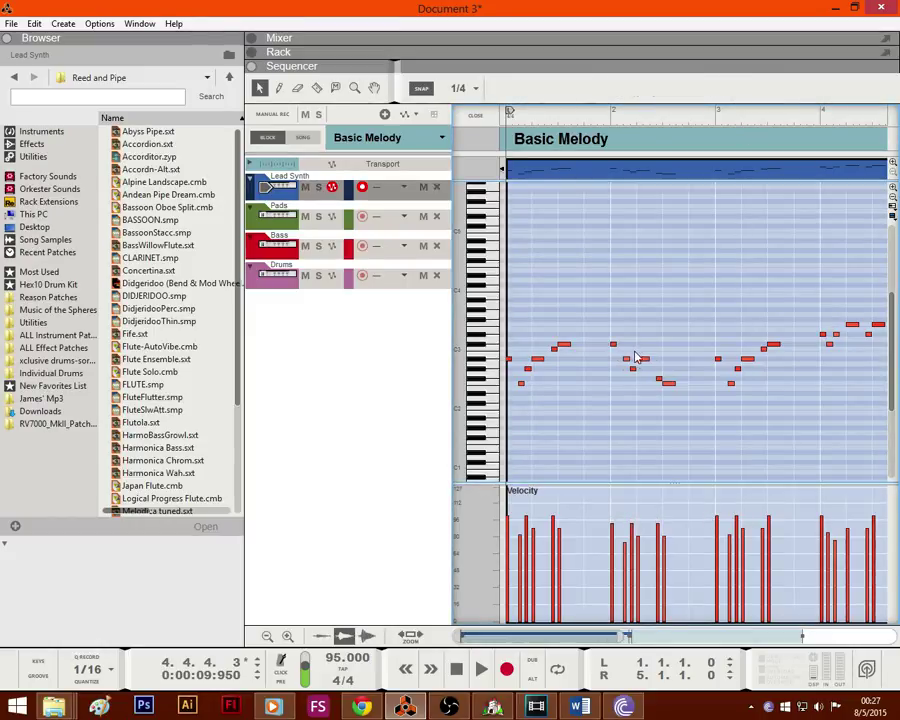
left_click_drag(754, 93, 749, 120)
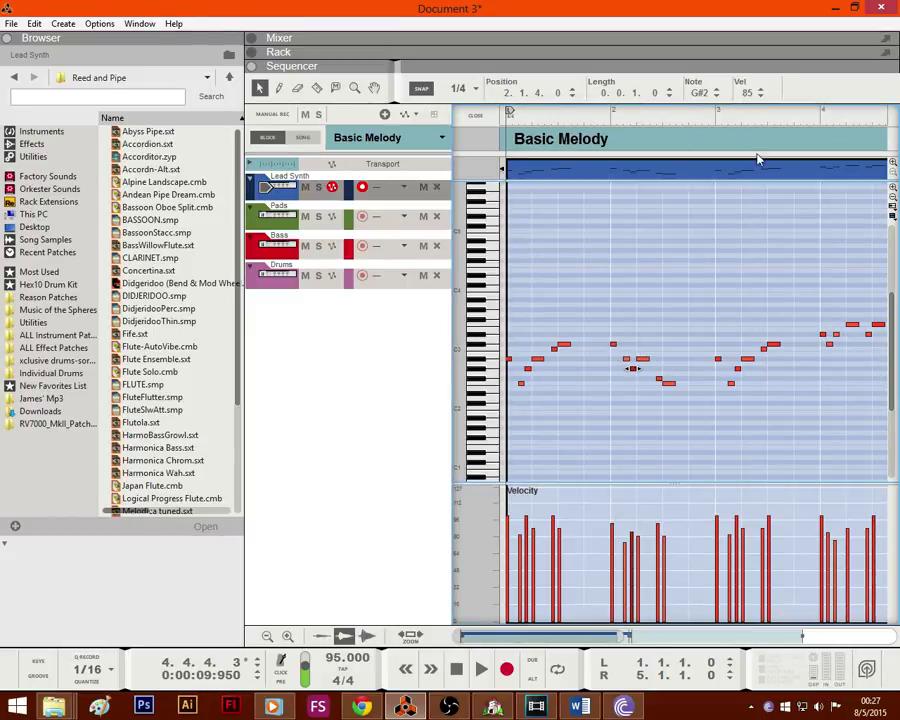
left_click(717, 355)
left_click(554, 348)
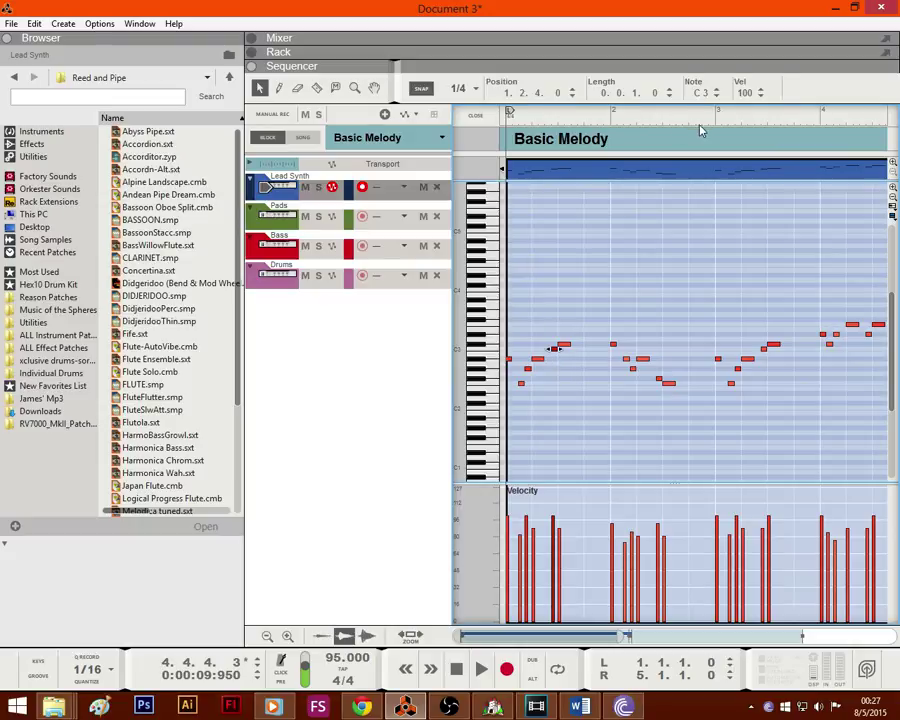
left_click(517, 398)
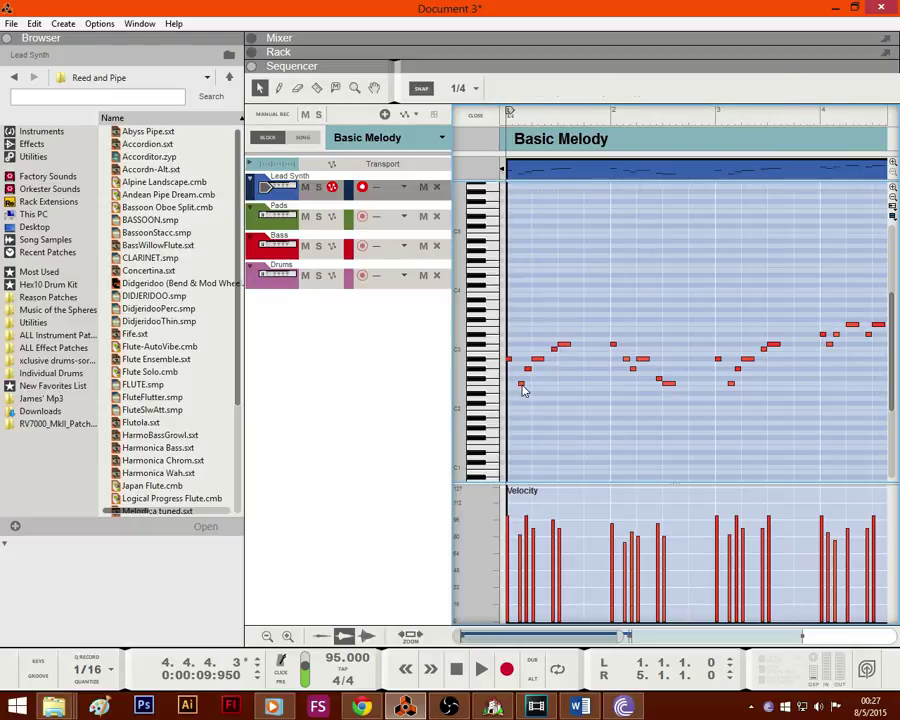
Step: Shorten all notes in the clip slightly, to lengths of 0.0.0.209 for the short notes and 0.0.1.209 for the long ones
left_click(527, 368)
key("ctrl+a")
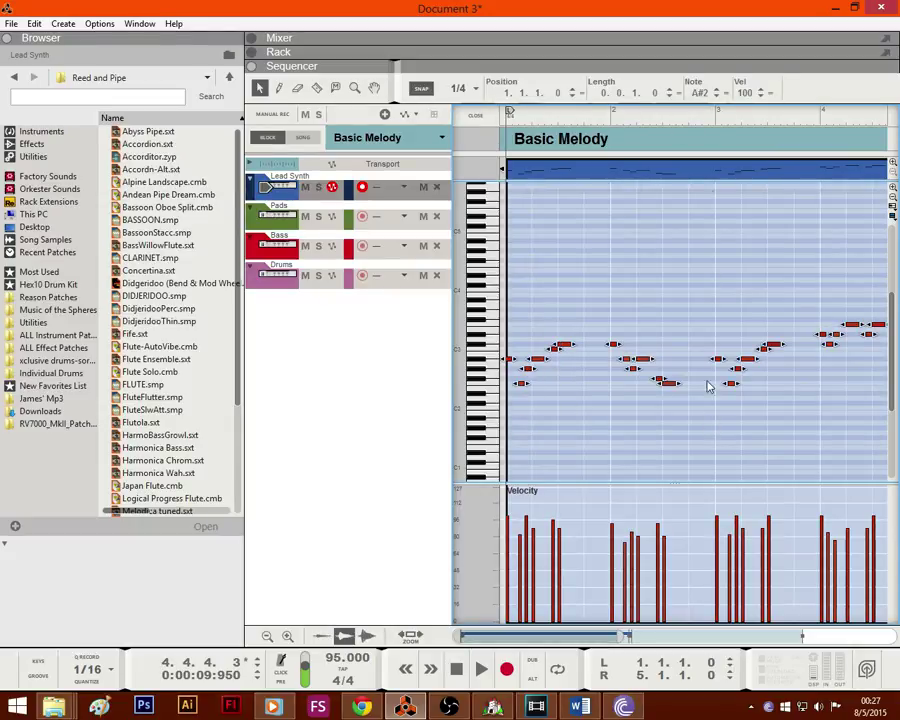
left_click(648, 92)
left_click(706, 318)
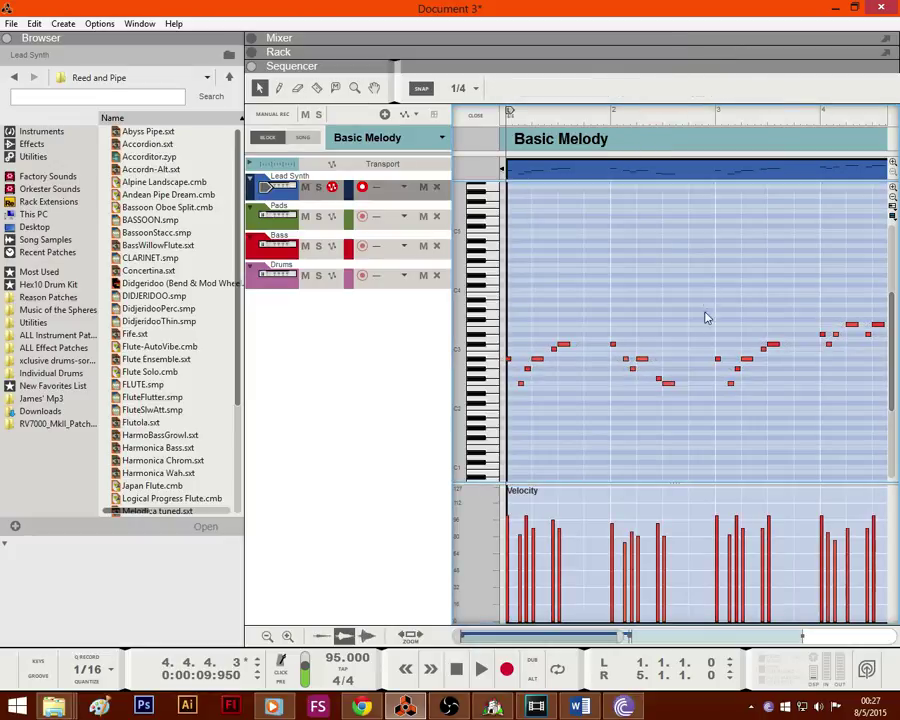
Step: Lengthen the C#3 note at 1.3.1.0 and the F3 note at 4.3.1.0
left_click(563, 344)
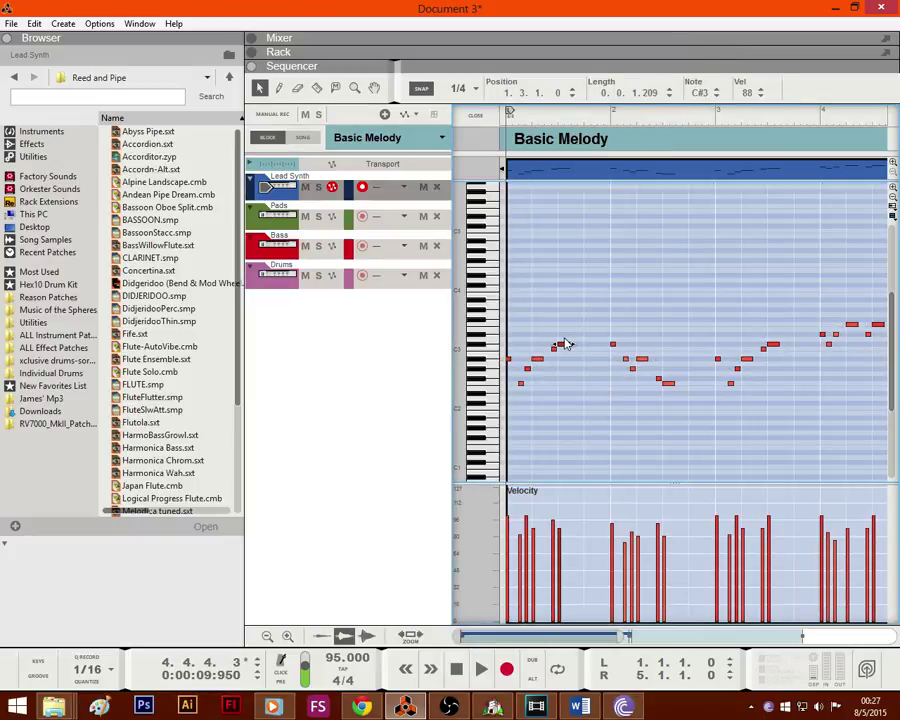
left_click_drag(648, 92, 661, 6)
left_click_drag(775, 365, 859, 366)
left_click(838, 324)
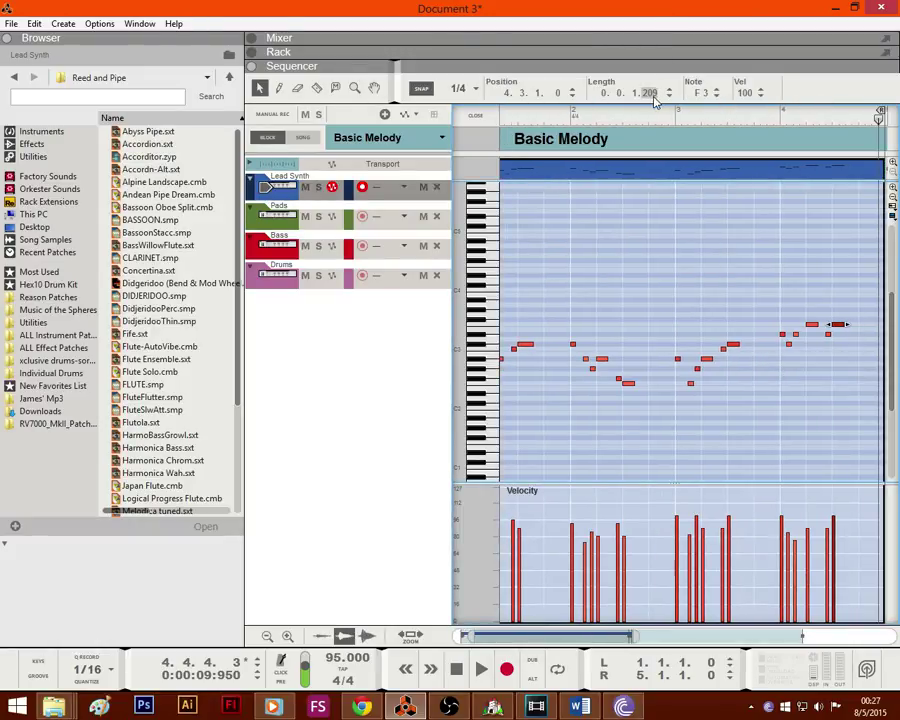
left_click_drag(646, 92, 652, 8)
left_click(753, 465)
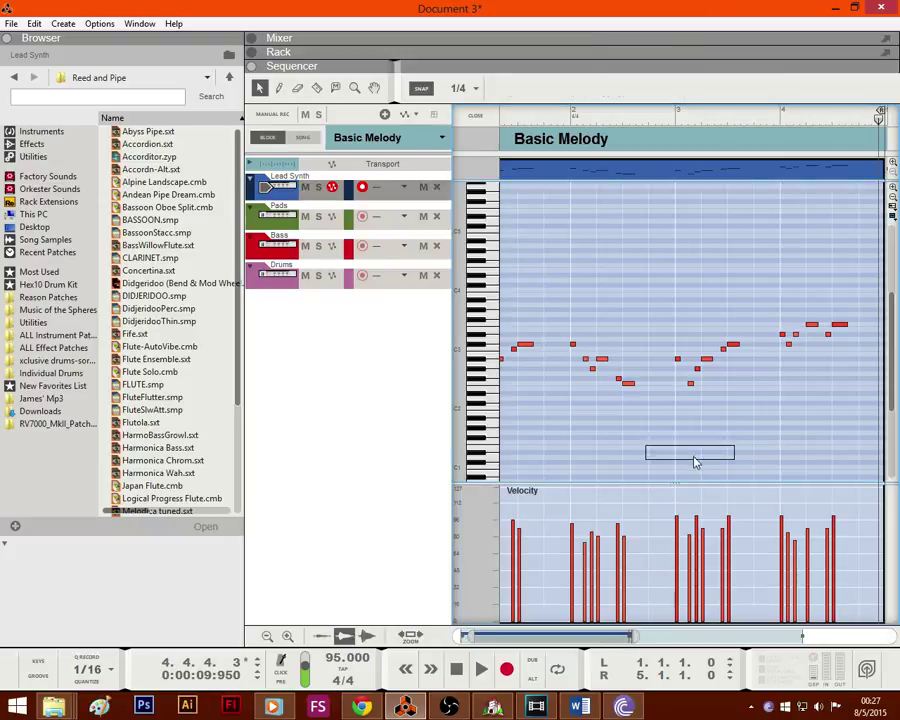
Step: Shift the A#2 note at 1.2.1.0 slightly later and the one at 2.2.1.0 to position 2.2.1.40
left_click_drag(695, 462, 420, 399)
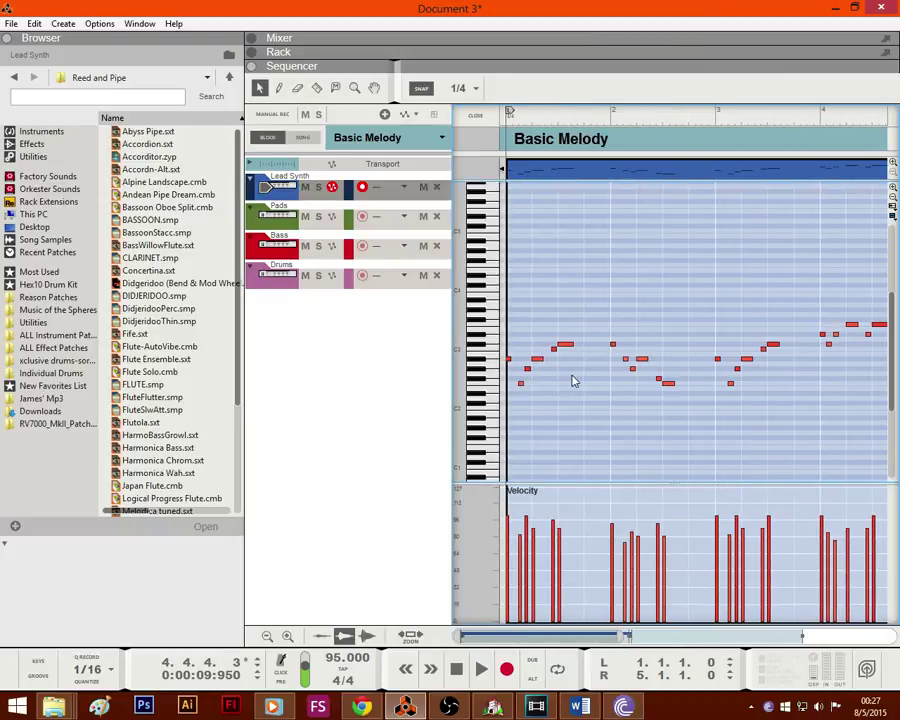
left_click_drag(539, 361, 527, 356)
left_click_drag(558, 96, 563, 74)
left_click(589, 277)
left_click(642, 362)
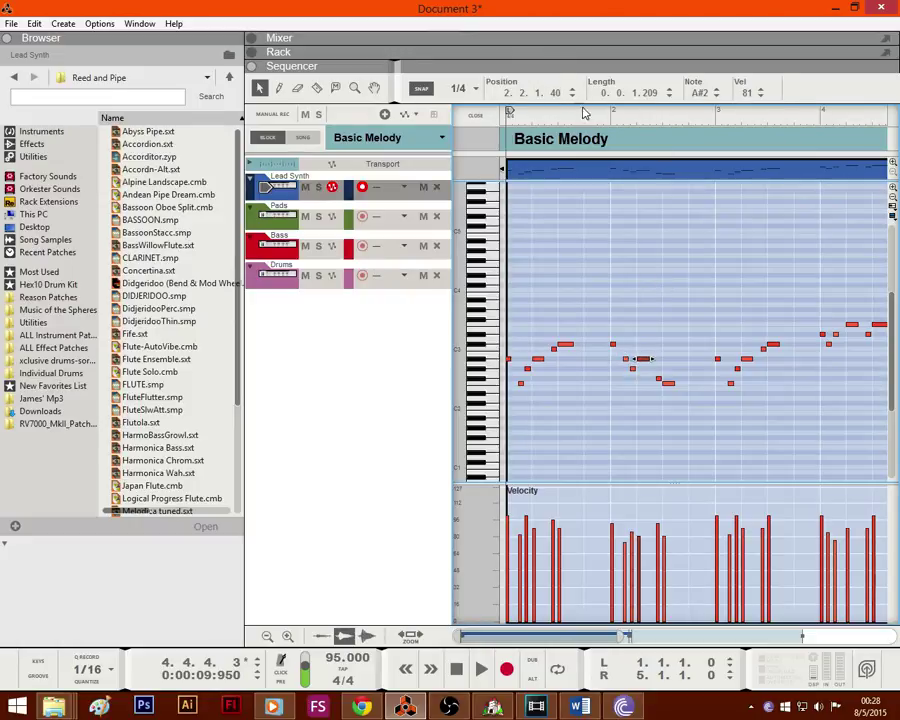
left_click(697, 352)
Step: Nudge the A#2 notes at 2.1.3.0 and 3.2.1.0 slightly later in time
left_click(627, 357)
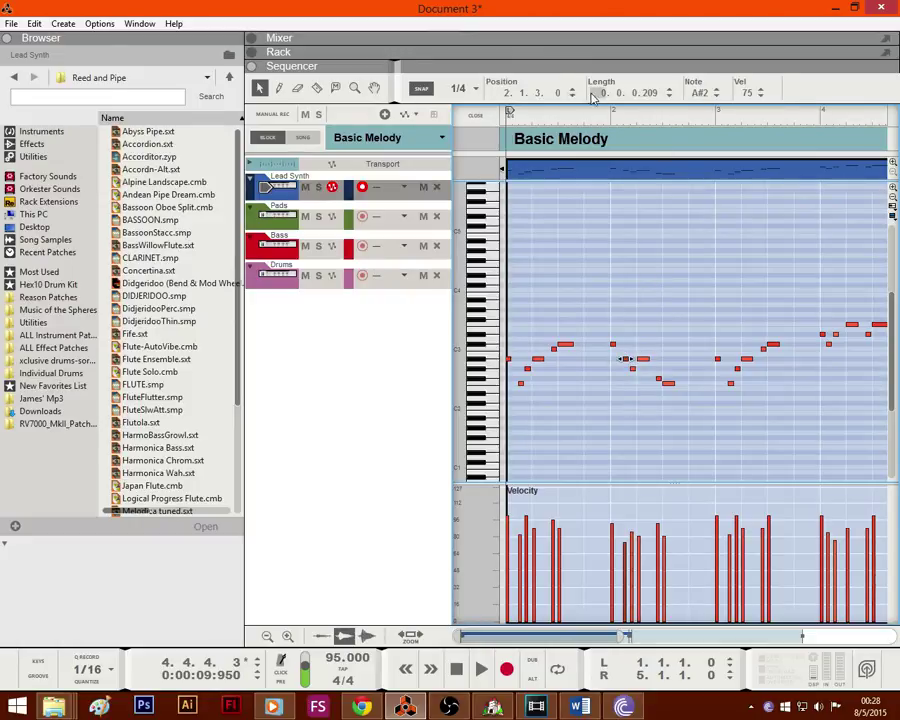
left_click(731, 419)
left_click(747, 358)
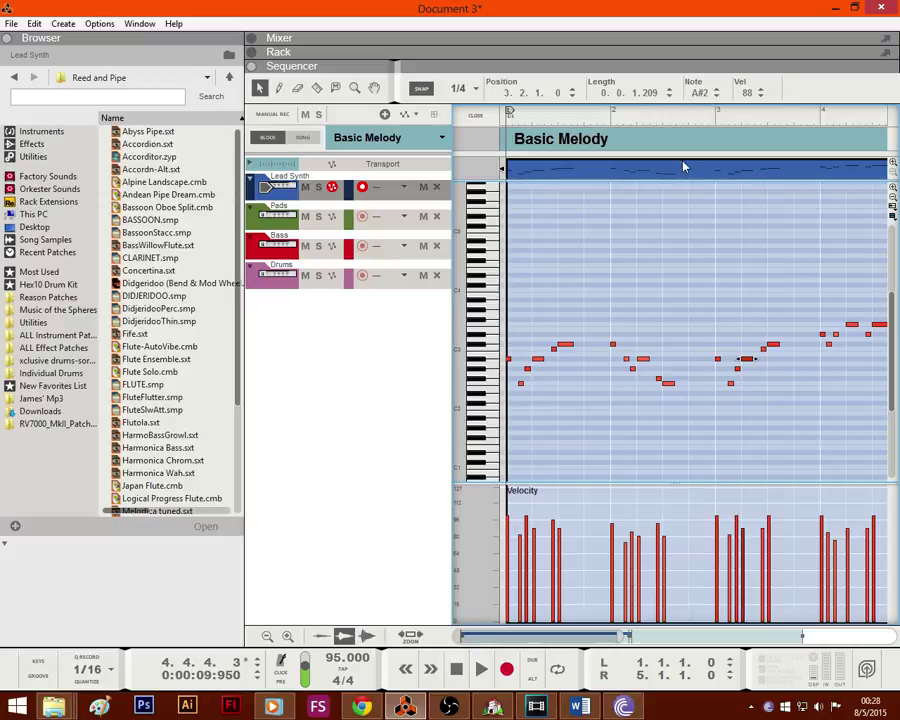
left_click(679, 249)
left_click(717, 358)
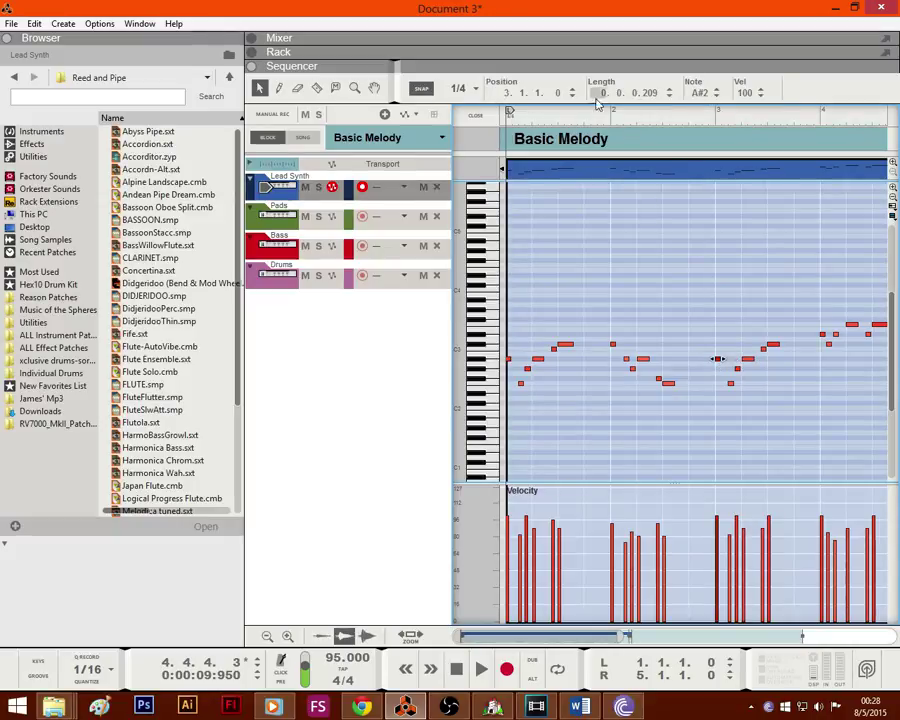
left_click(613, 344)
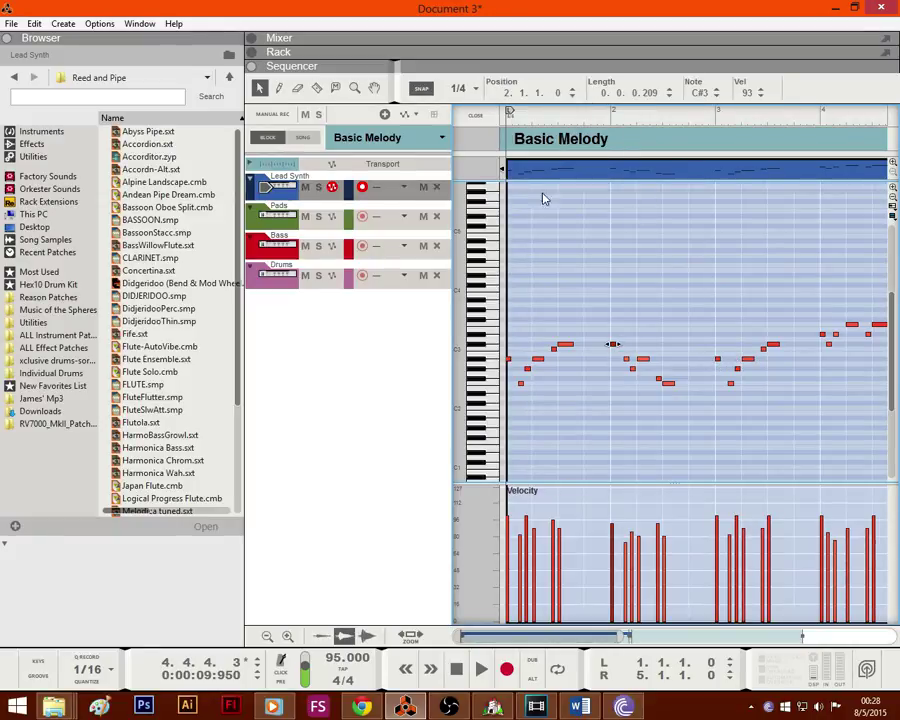
left_click(587, 364)
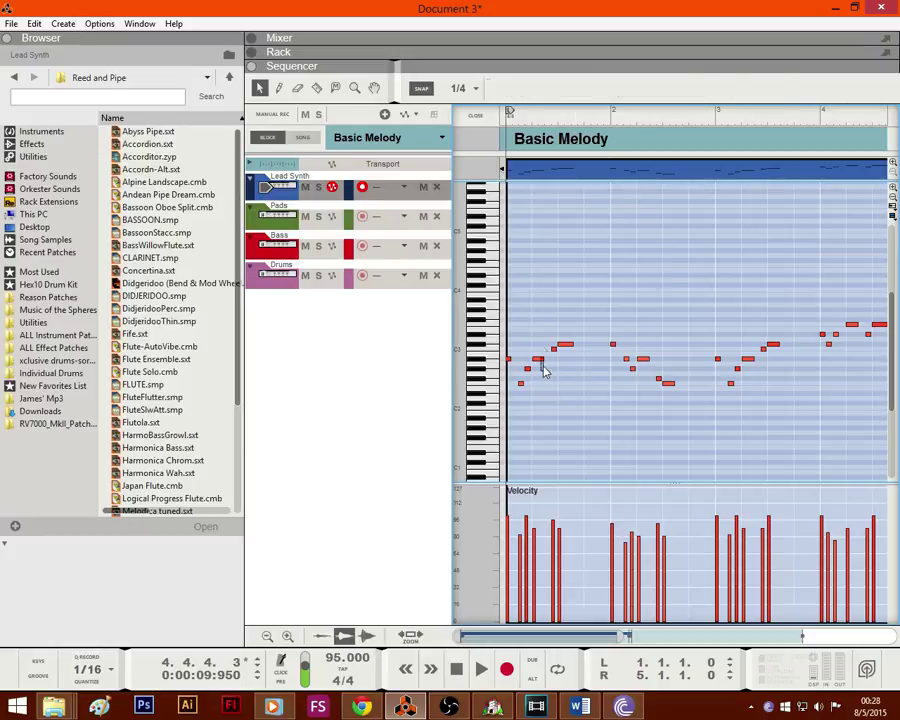
Step: Nudge the notes at 1.1.4.0, 1.1.3.0 and 2.1.4.0 slightly later in time
left_click(527, 369)
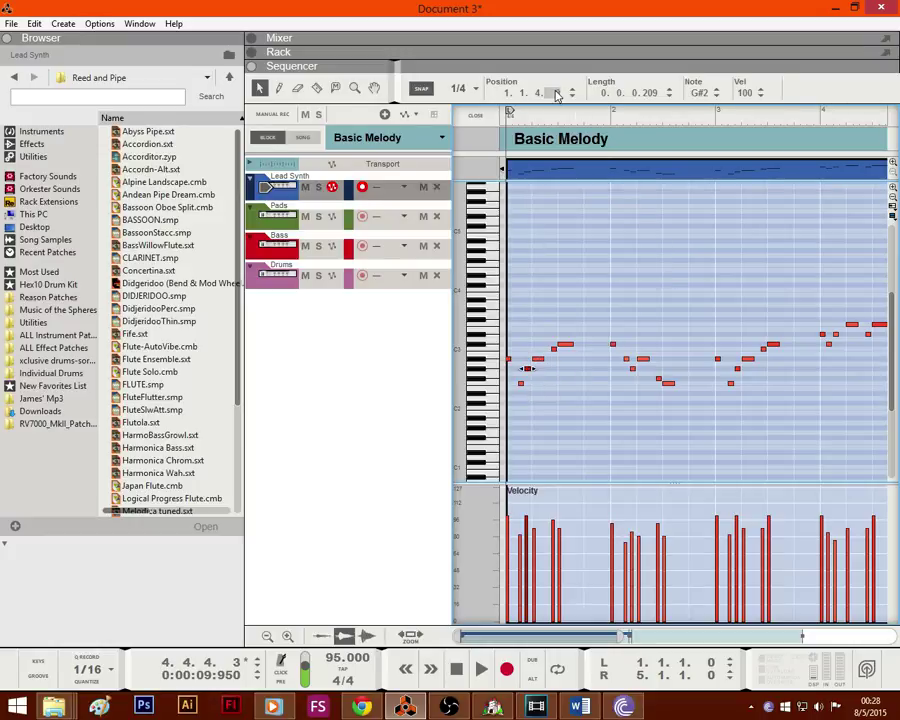
left_click(617, 235)
left_click(520, 383)
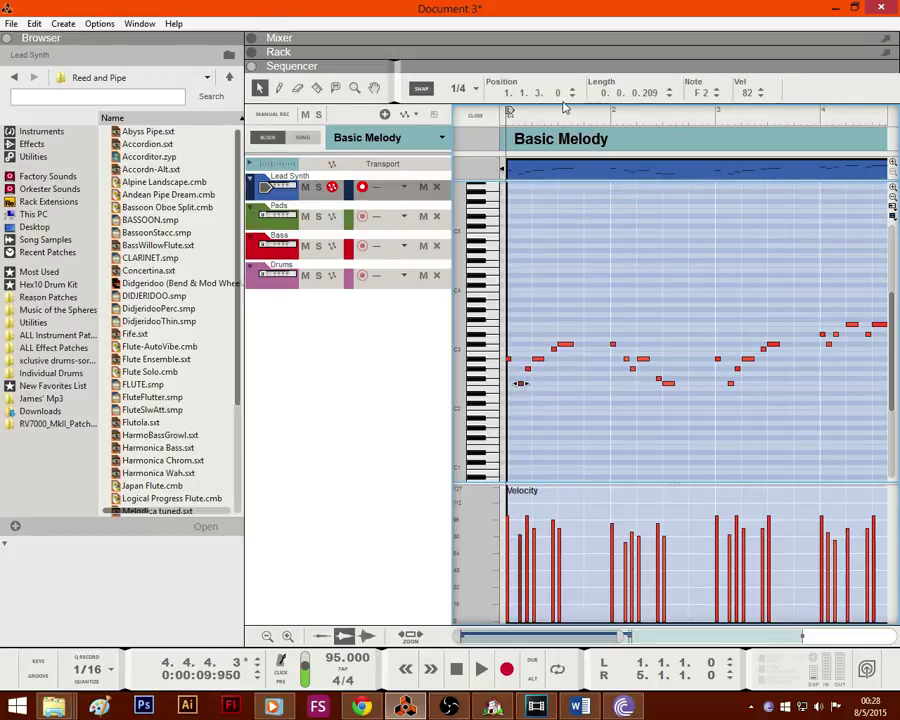
left_click(637, 394)
left_click(632, 369)
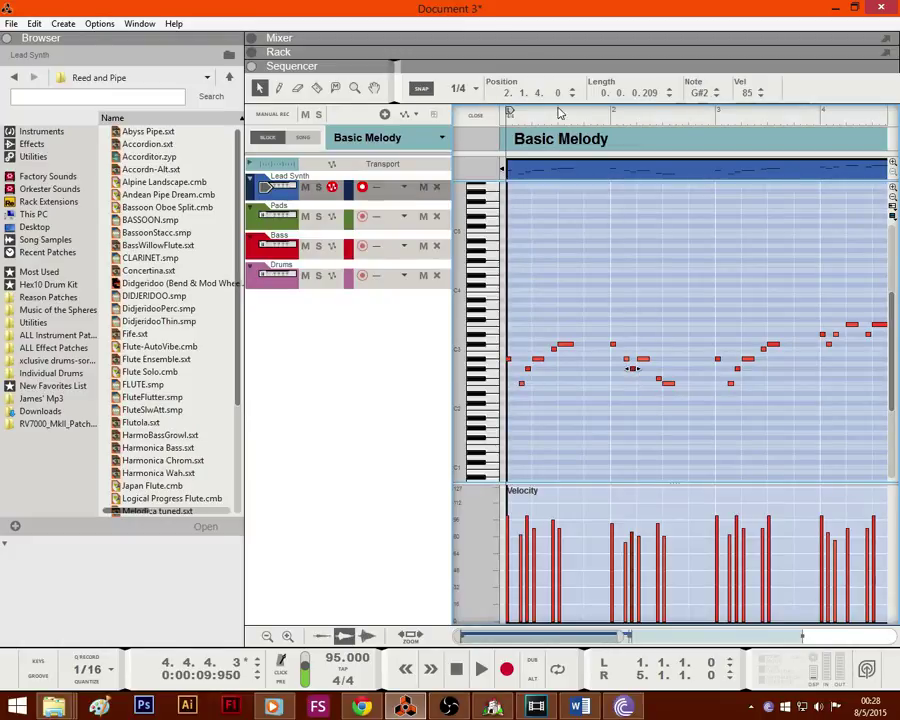
left_click(676, 251)
Step: Shift the C#3 note near the start of bar 4 slightly later, to position 4.1.2.21
left_click_drag(762, 383, 882, 390)
left_click(770, 345)
left_click(774, 350)
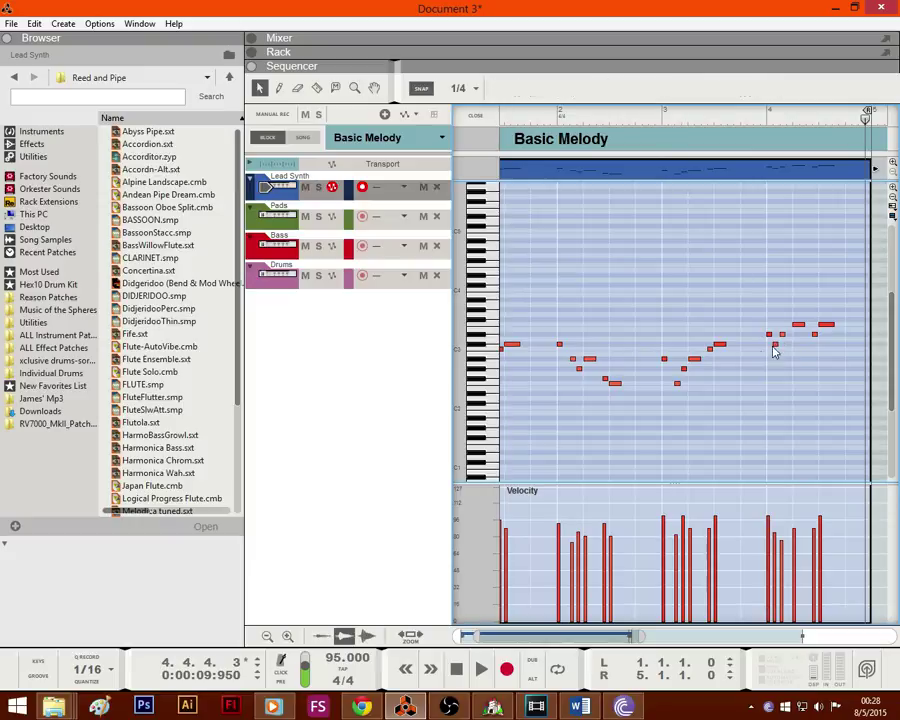
left_click(769, 334)
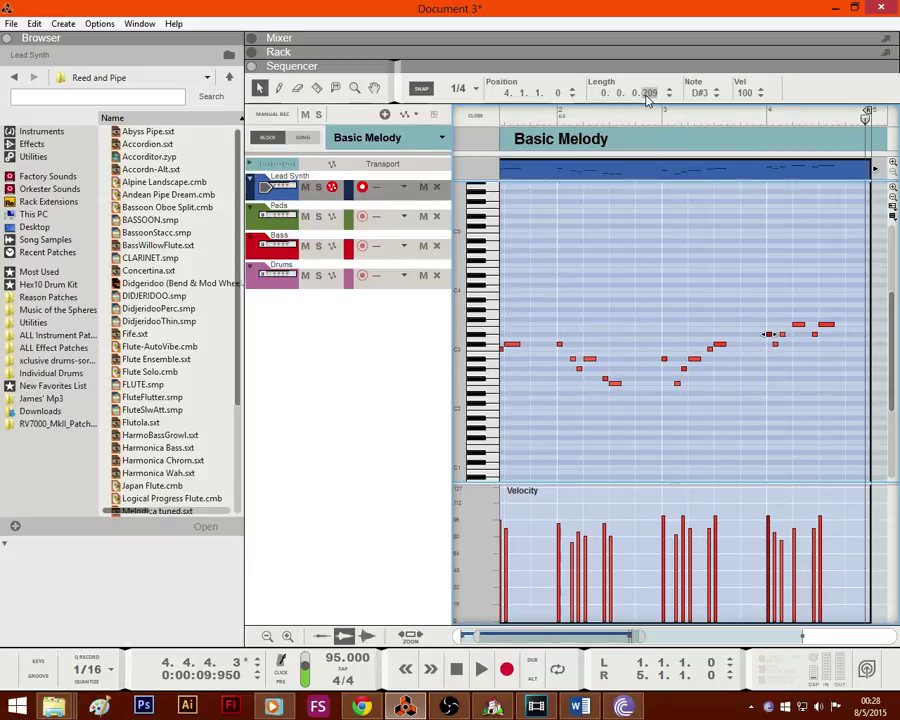
double_click(646, 97)
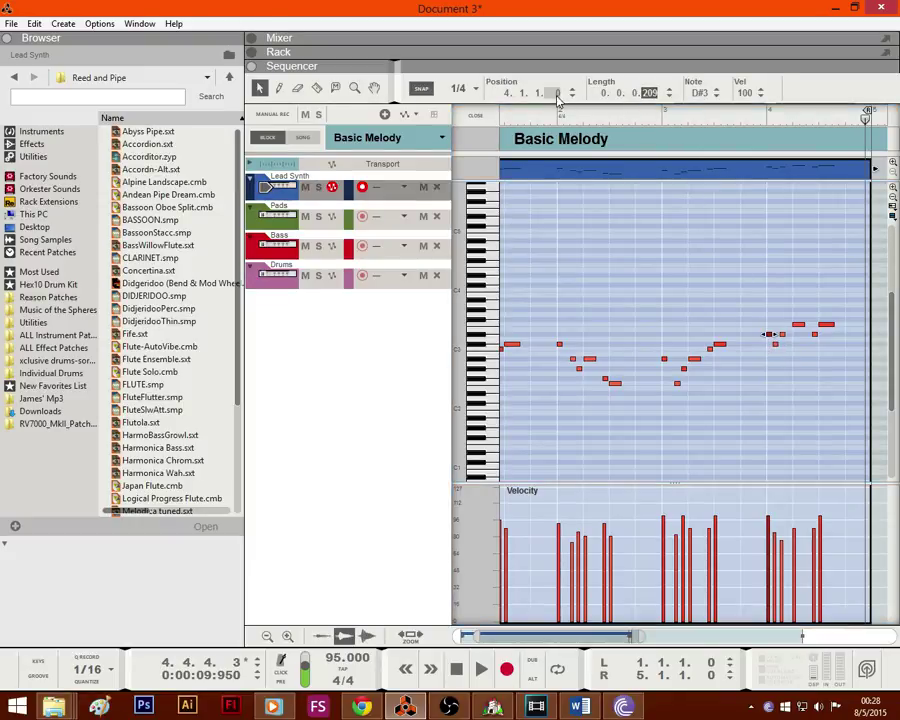
left_click(782, 374)
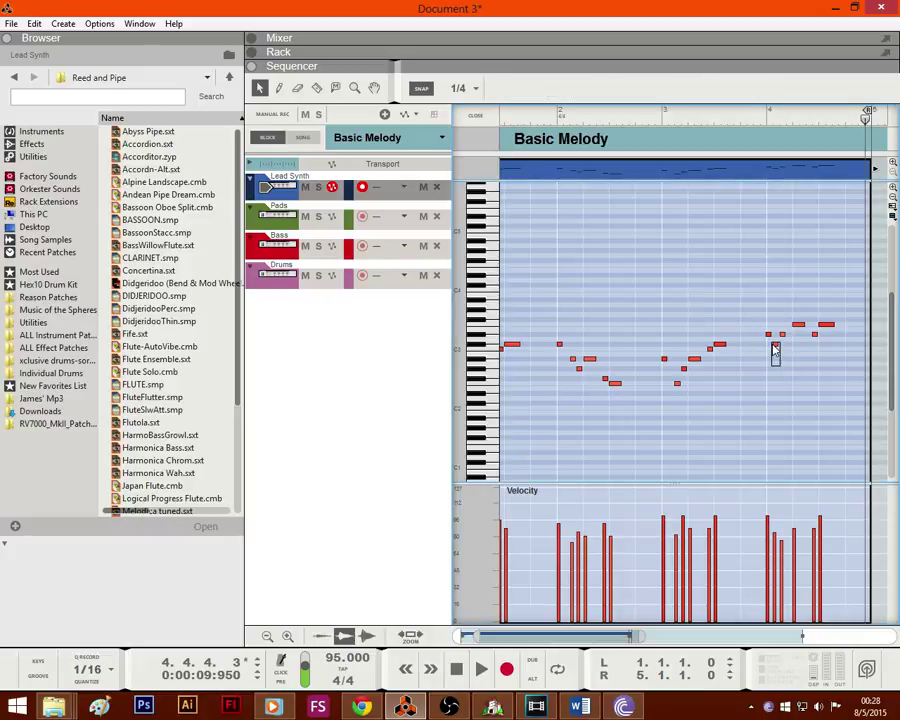
left_click(775, 345)
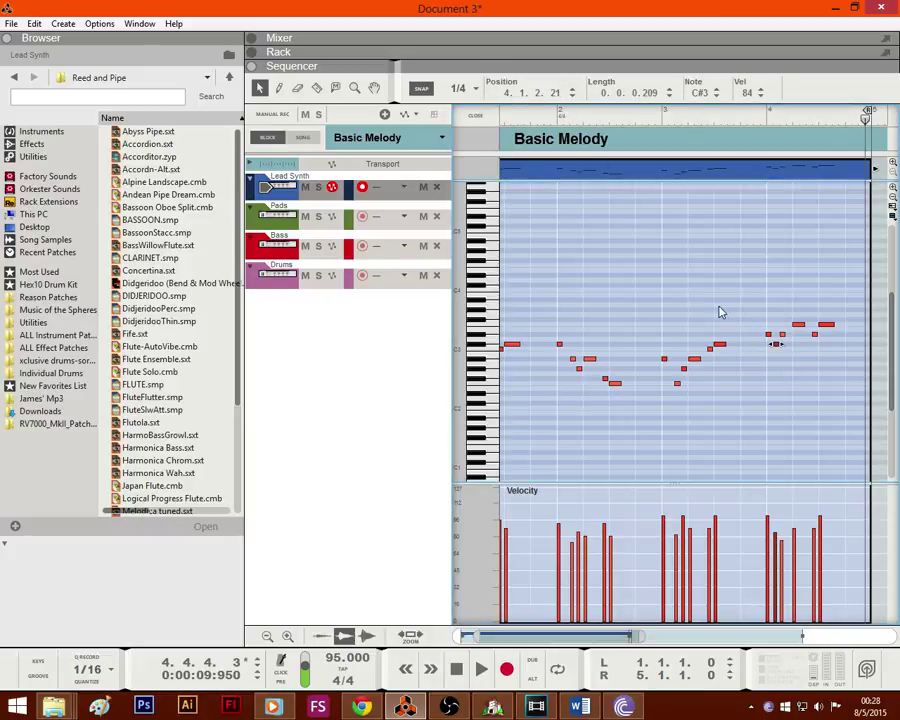
Step: Nudge the D#3 note at 4.1.3.0 and the F3 notes at 4.2.1.0 and 4.3.1.0 slightly later in time
left_click(783, 334)
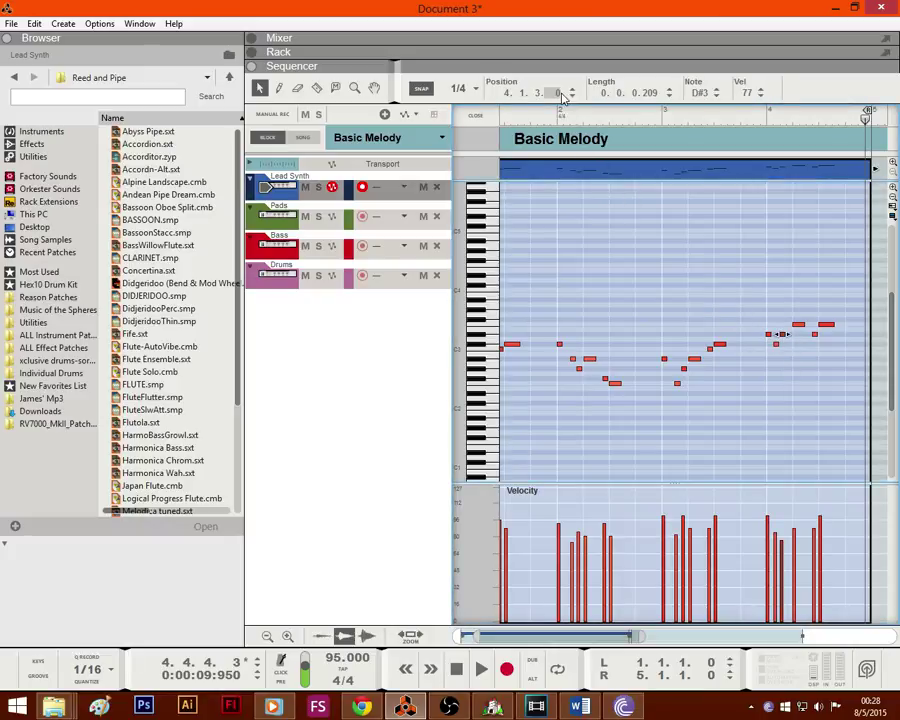
left_click(802, 362)
left_click(798, 324)
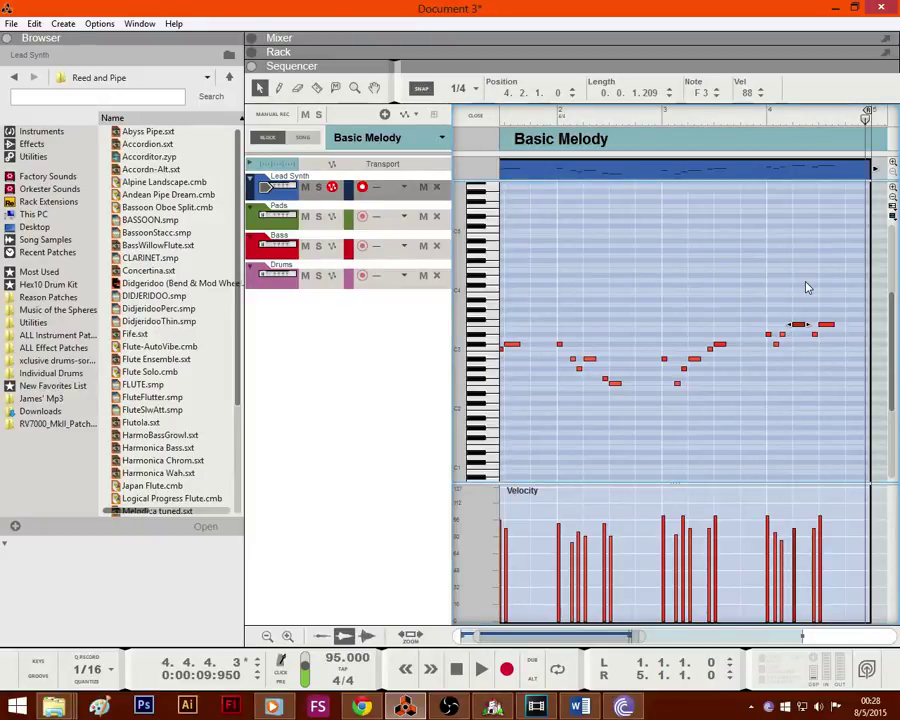
left_click(800, 300)
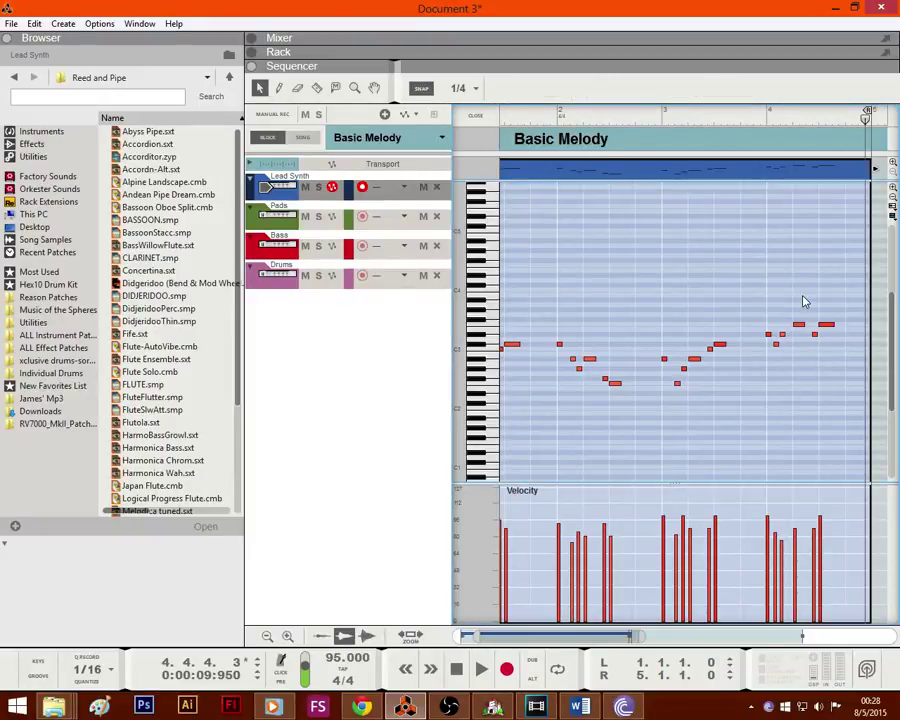
left_click(826, 324)
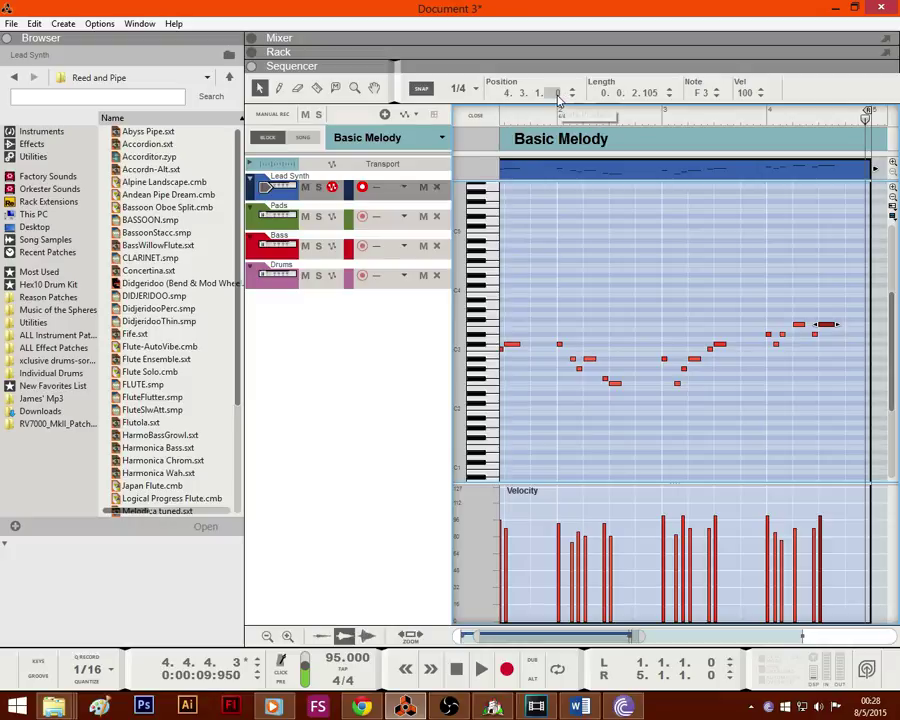
mouse_move(558, 100)
left_mouse_down()
mouse_move(564, 74)
mouse_move(566, 82)
left_mouse_up()
left_click(703, 373)
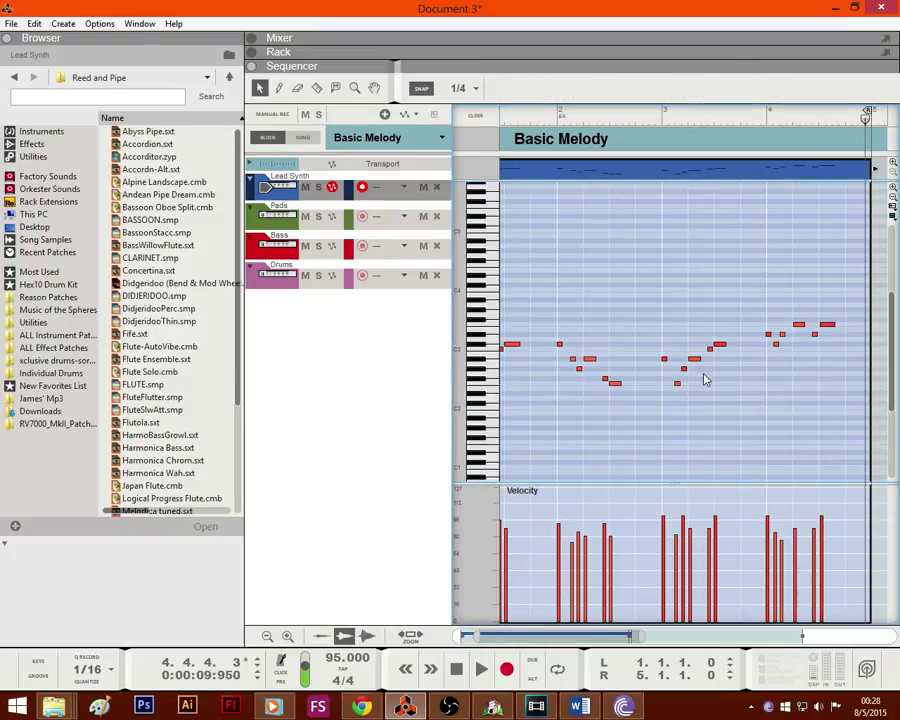
Step: Shift the G#2 note in bar 3 slightly later, to about position 3.1.4.15
left_click(694, 359)
left_click(716, 393)
left_click(685, 368)
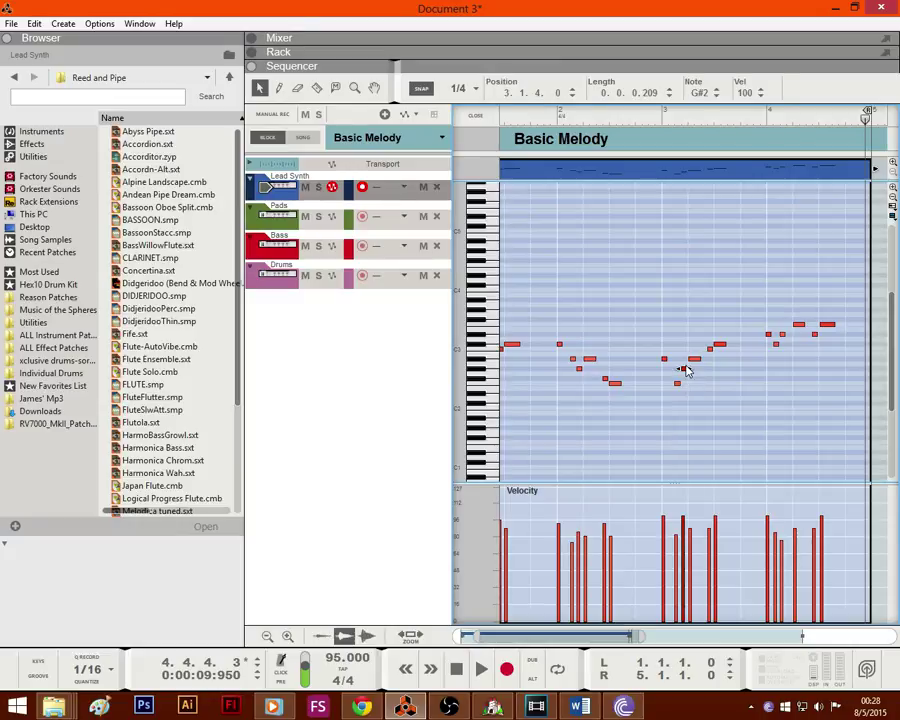
left_click_drag(568, 97, 563, 92)
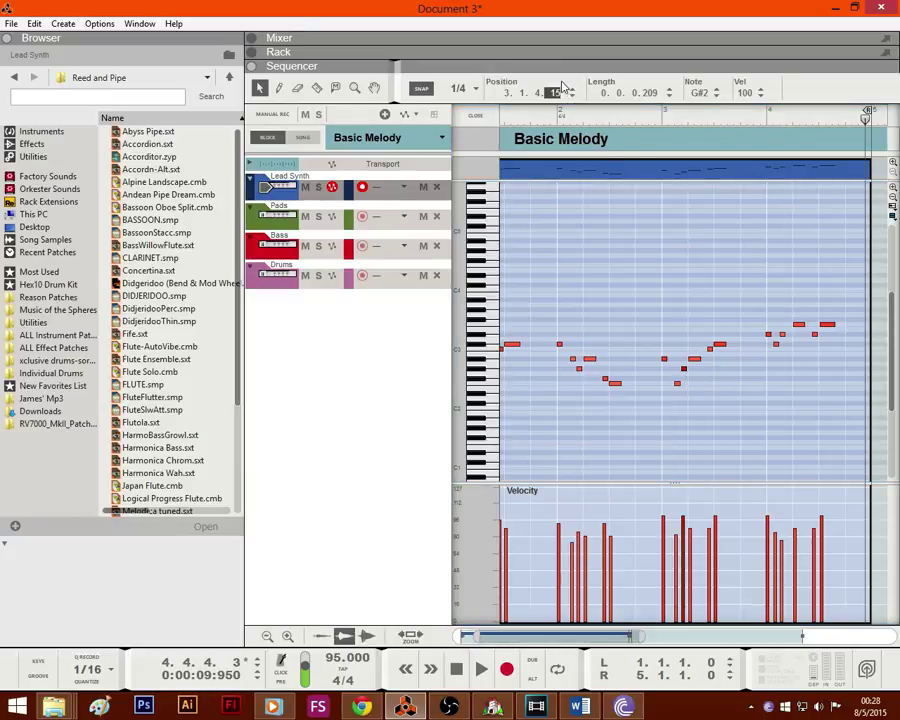
left_click(714, 408)
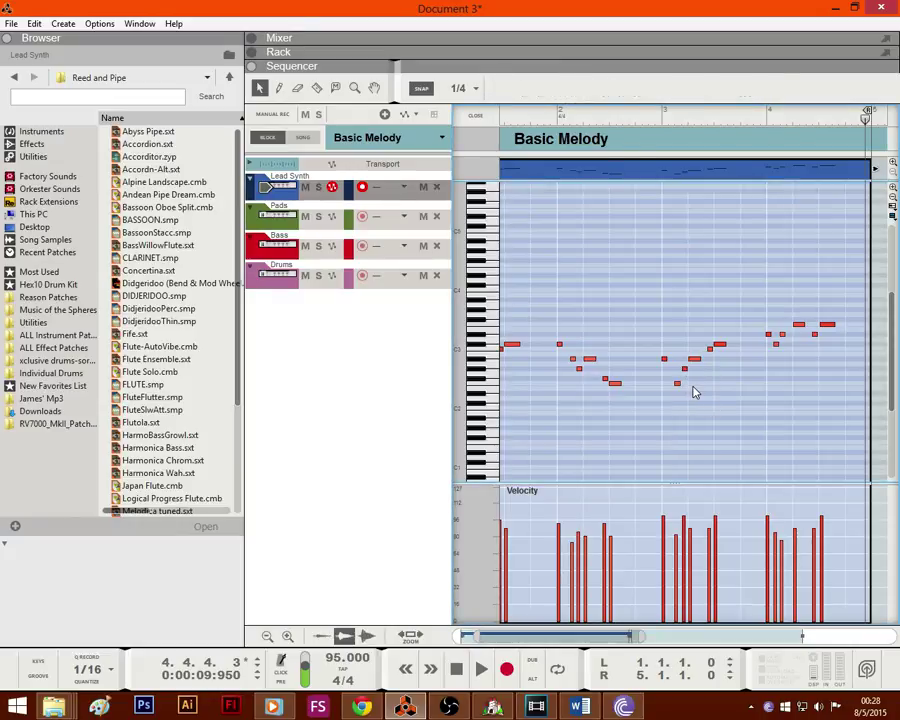
Step: Play the four-bar melody from the start to check its timing, and return to the beginning
left_click(456, 669)
left_click(481, 669)
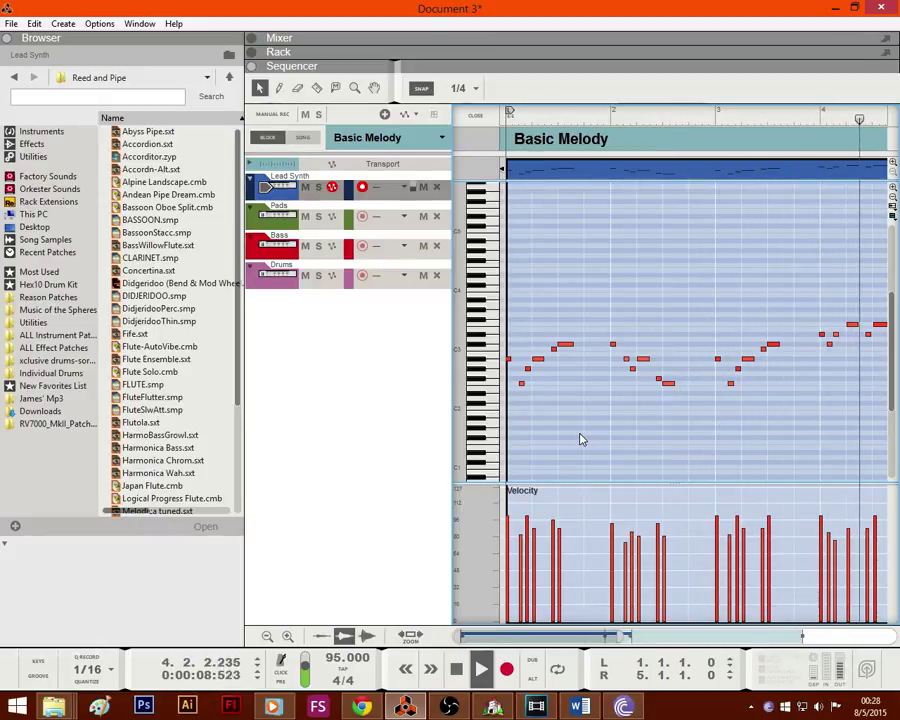
double_click(456, 669)
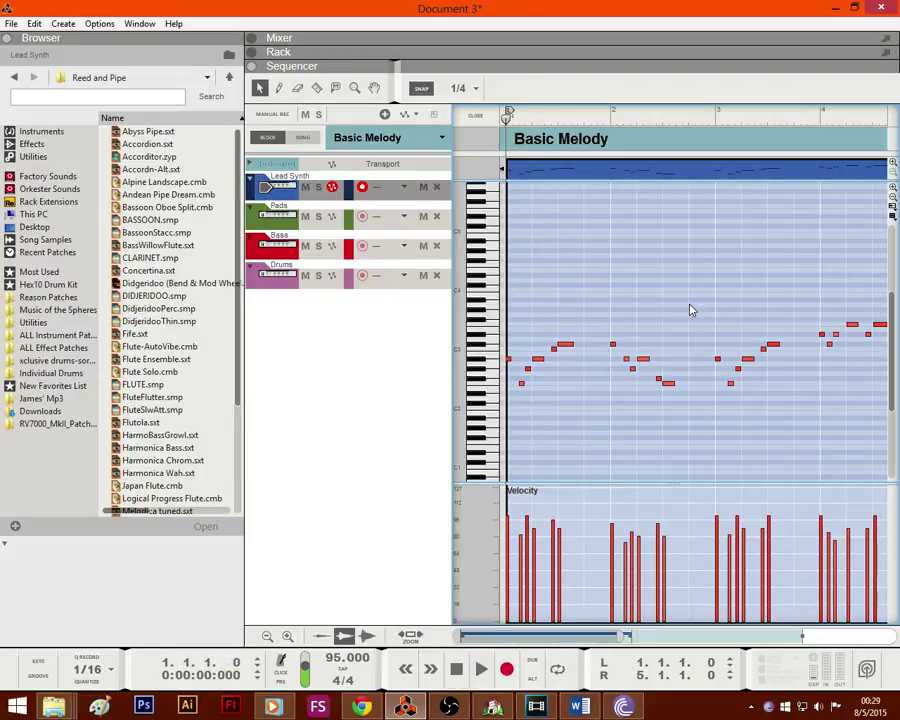
Step: Duplicate the four-bar Lead Synth clip to bar 5, extend the right locator to bar 9 and start playback
key("shift+Tab")
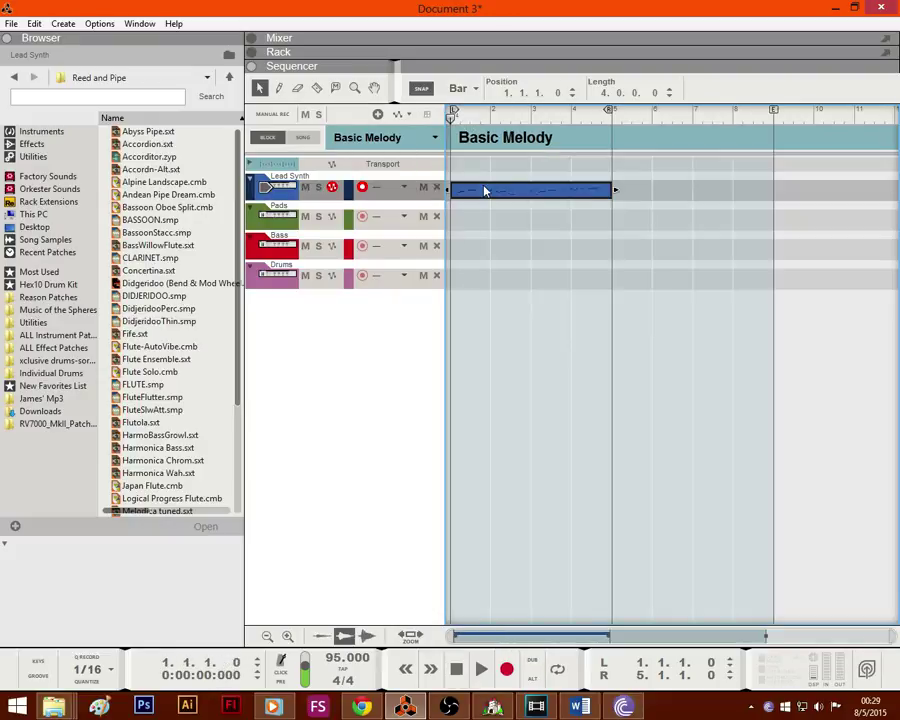
left_click_drag(484, 190, 644, 194)
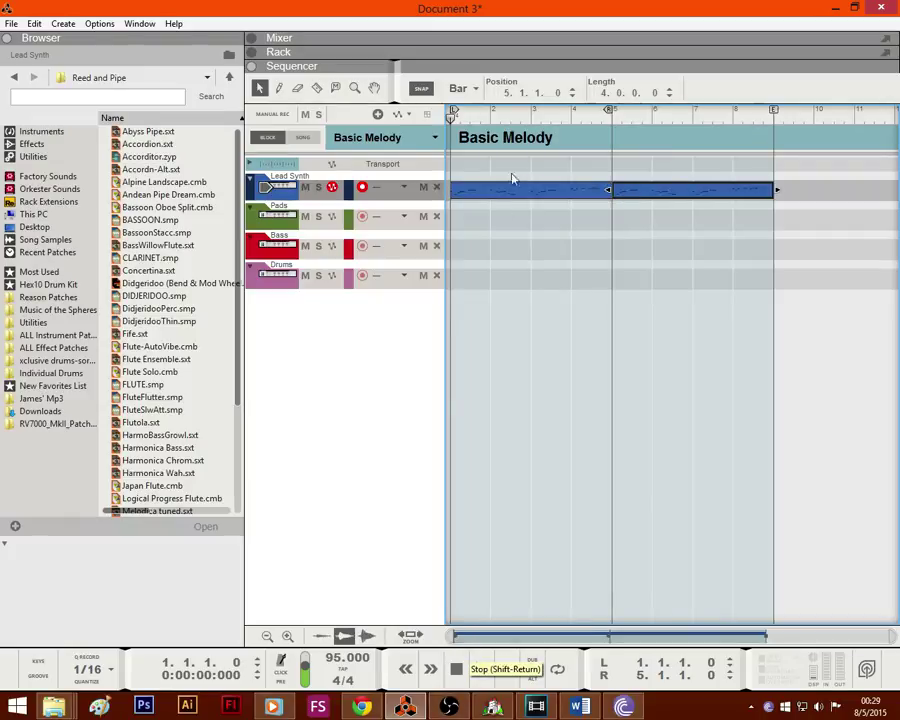
key("space")
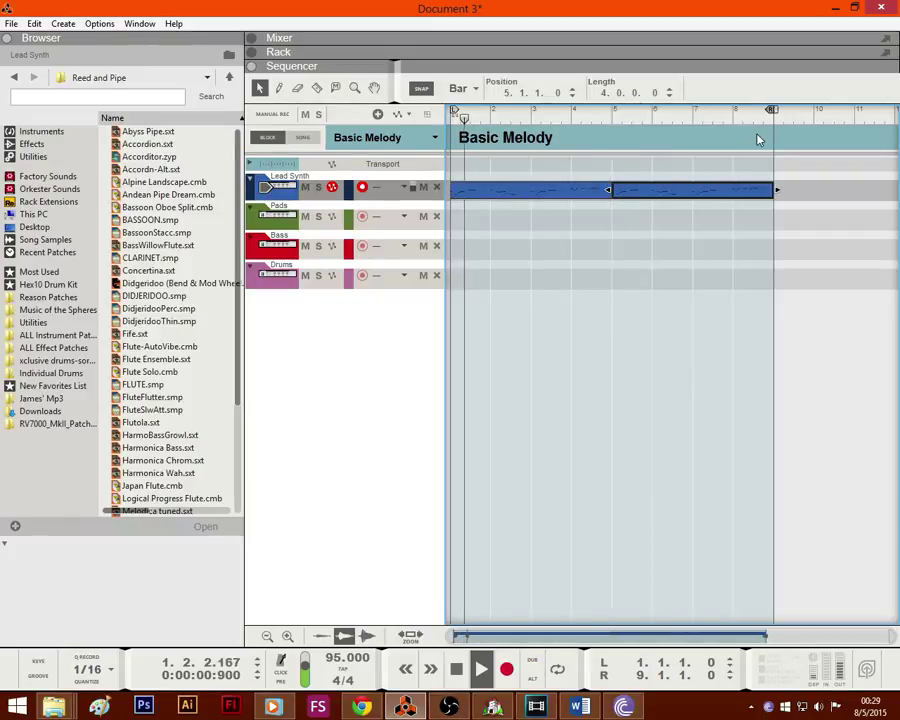
Step: In the duplicated clip, add a long F3 note just before bar 8 and raise the note at 8.2.1.15 to G#3
double_click(702, 191)
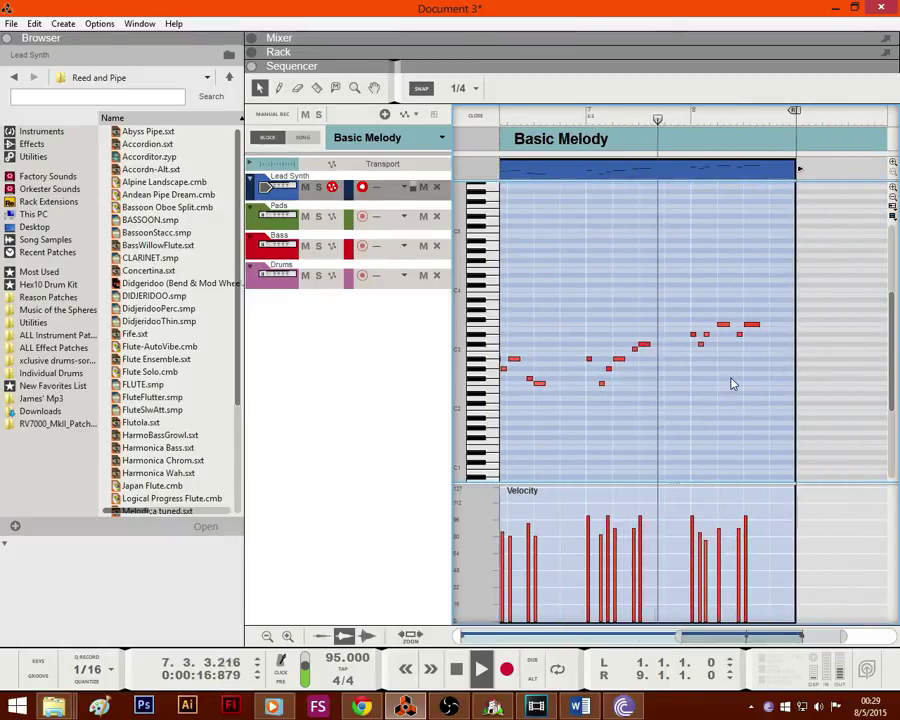
key("space")
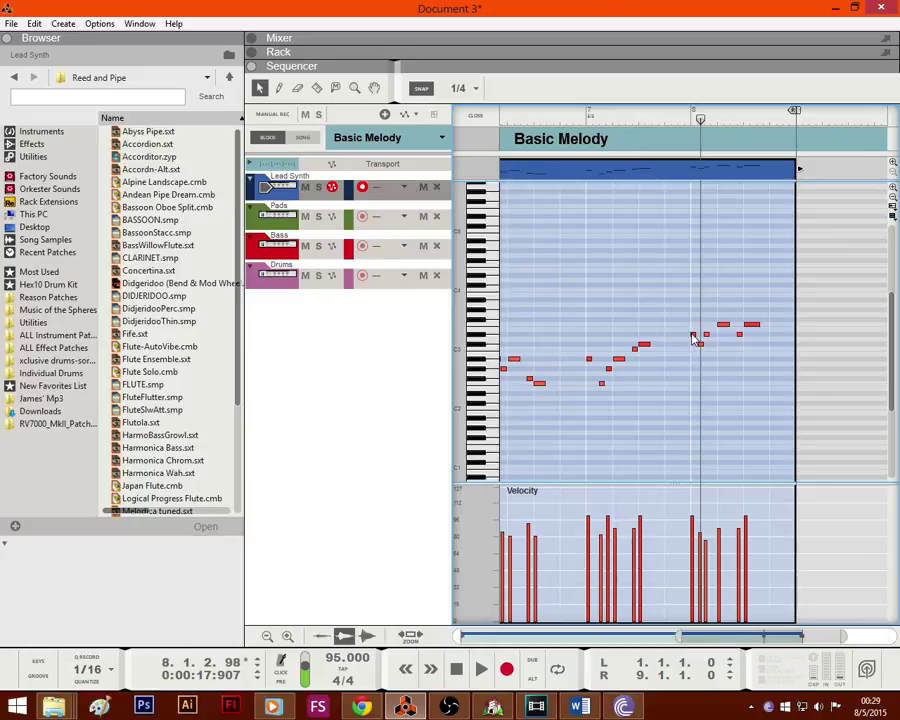
left_click(695, 338)
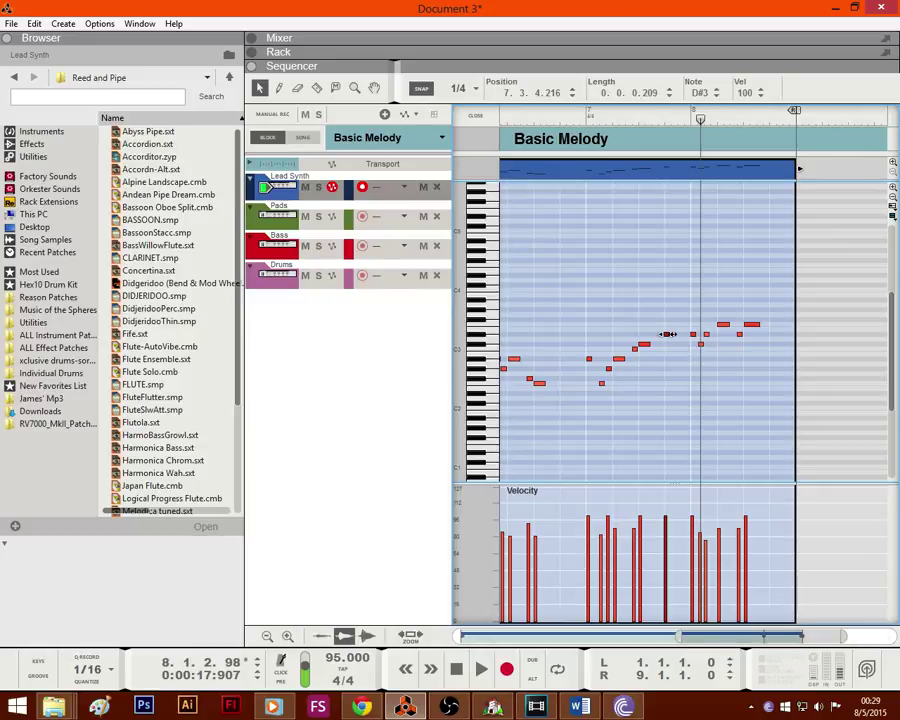
left_click(687, 355)
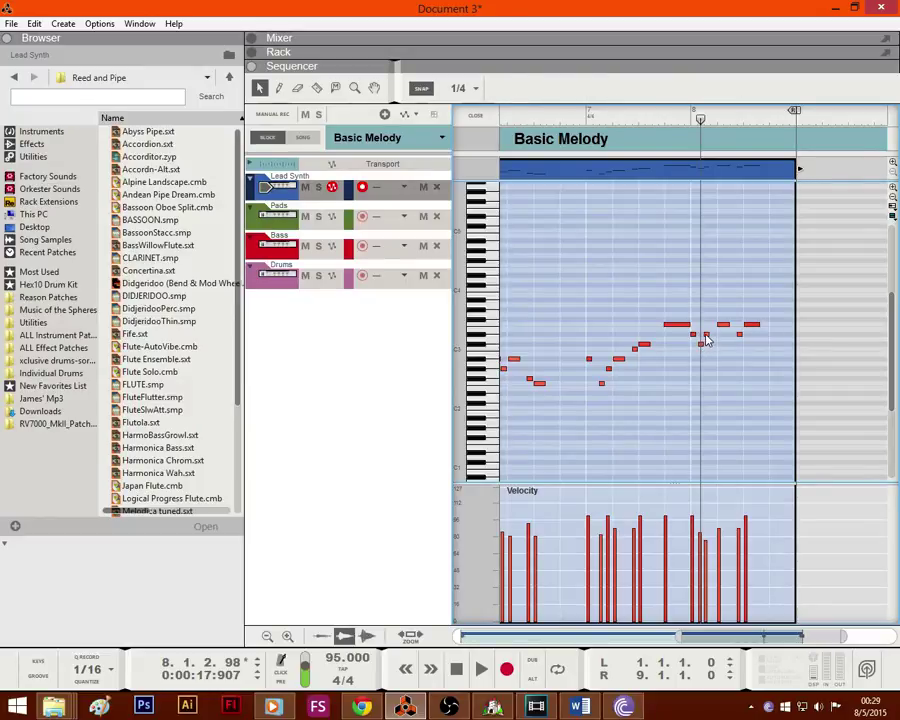
left_click(706, 335)
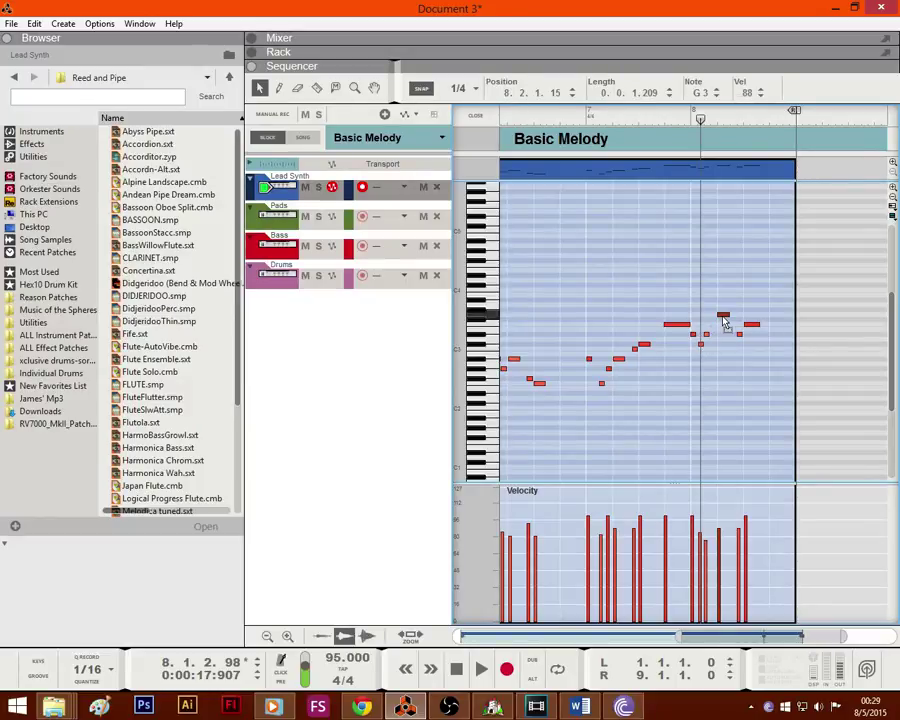
left_click(741, 326)
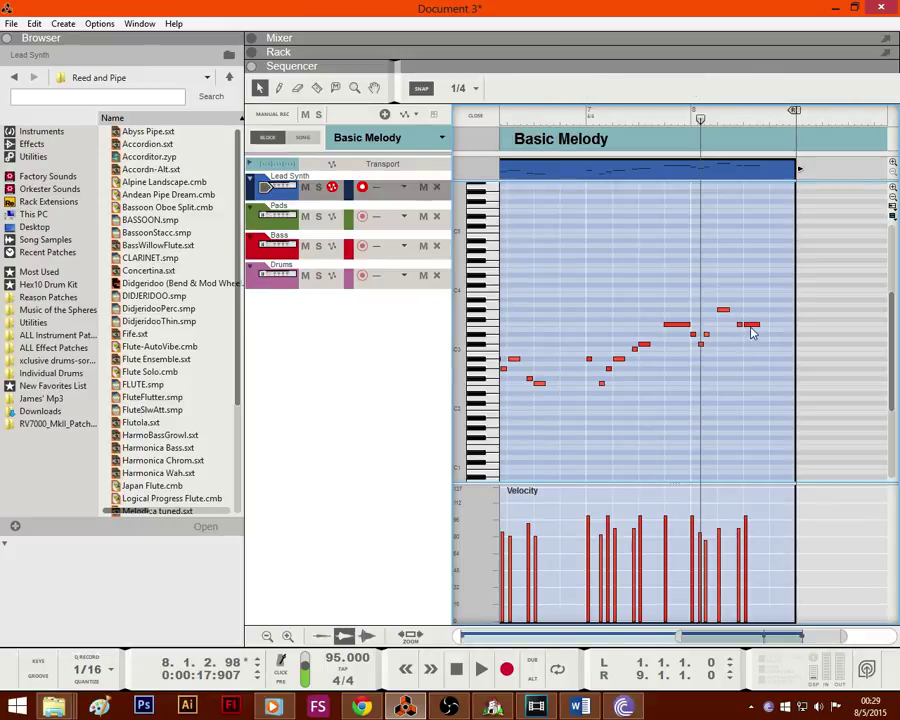
Step: Delete the short note at 8.2.4.0, and rework the ending with a long D#3 note followed by an A#2 at 8.4.1.27
left_click_drag(753, 331, 770, 332)
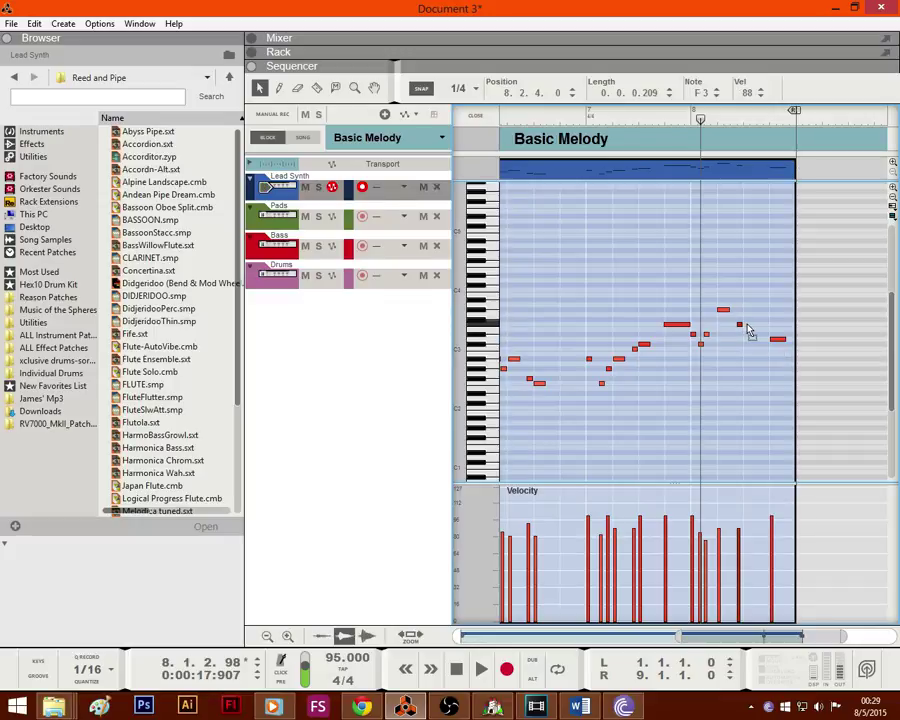
key("Delete")
left_click(780, 341)
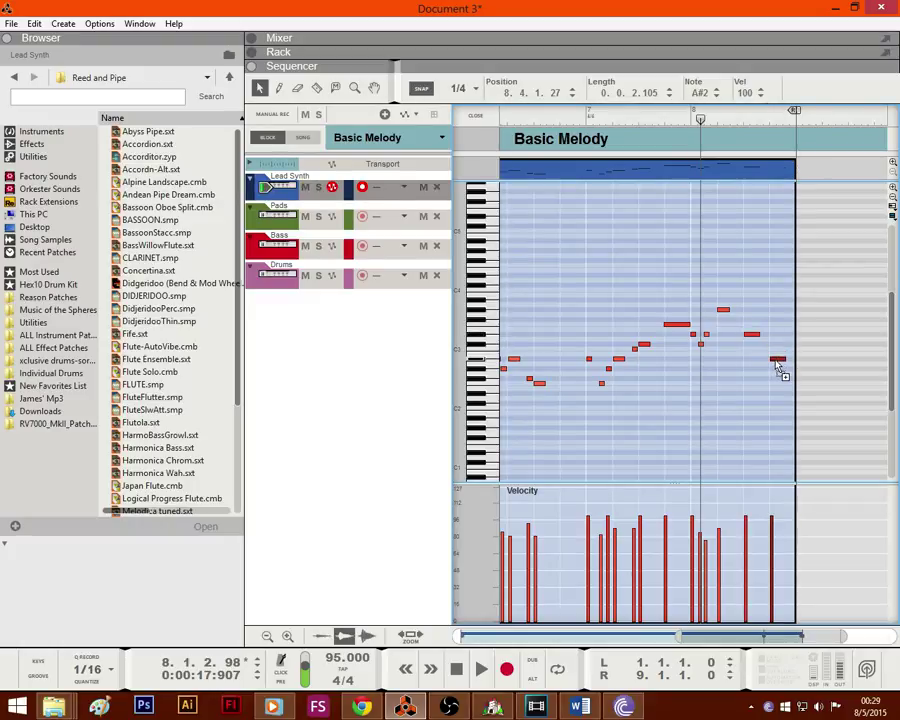
Step: Play the melody from the start with all eight bars in view to review the new ending
left_click(455, 668)
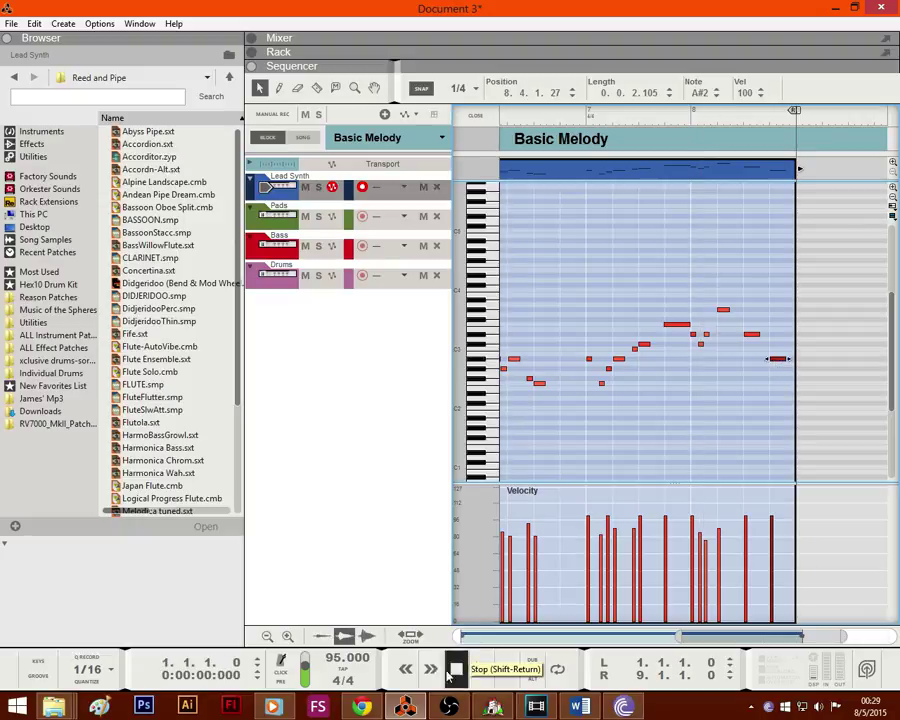
left_click(550, 638)
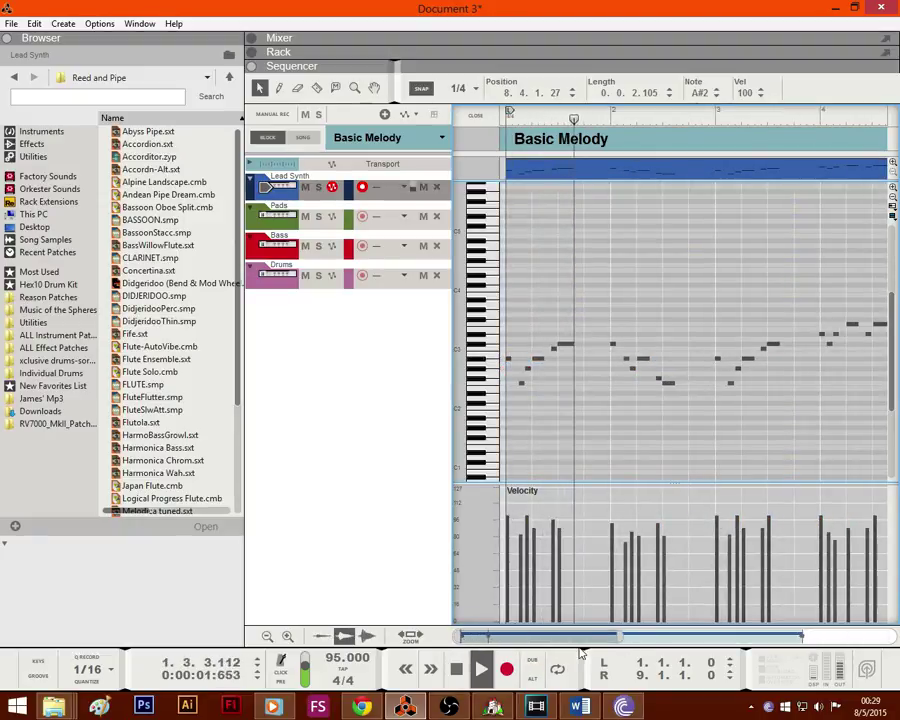
left_click_drag(620, 637, 805, 636)
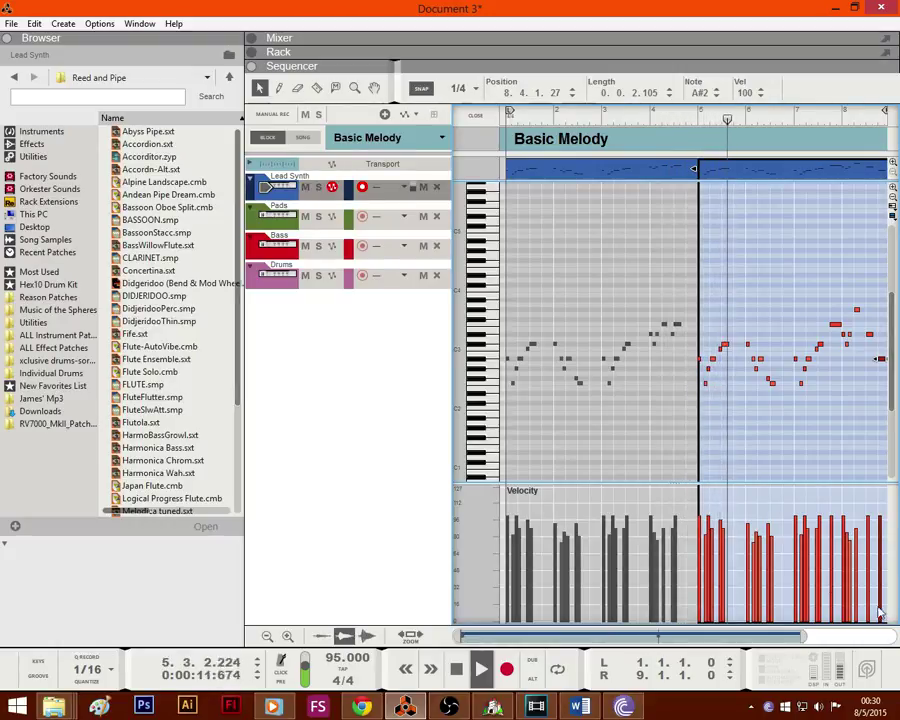
left_click_drag(798, 637, 893, 632)
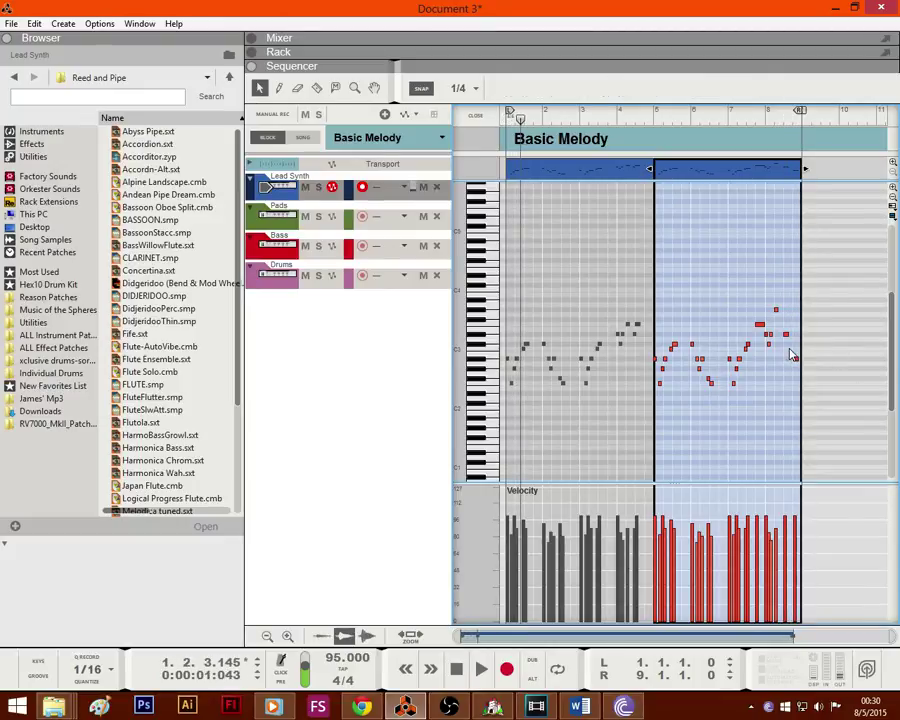
Step: Lengthen the G#3 note at 8.2.1.15 to 0.1.3.225 and play back the ending
left_click(776, 310)
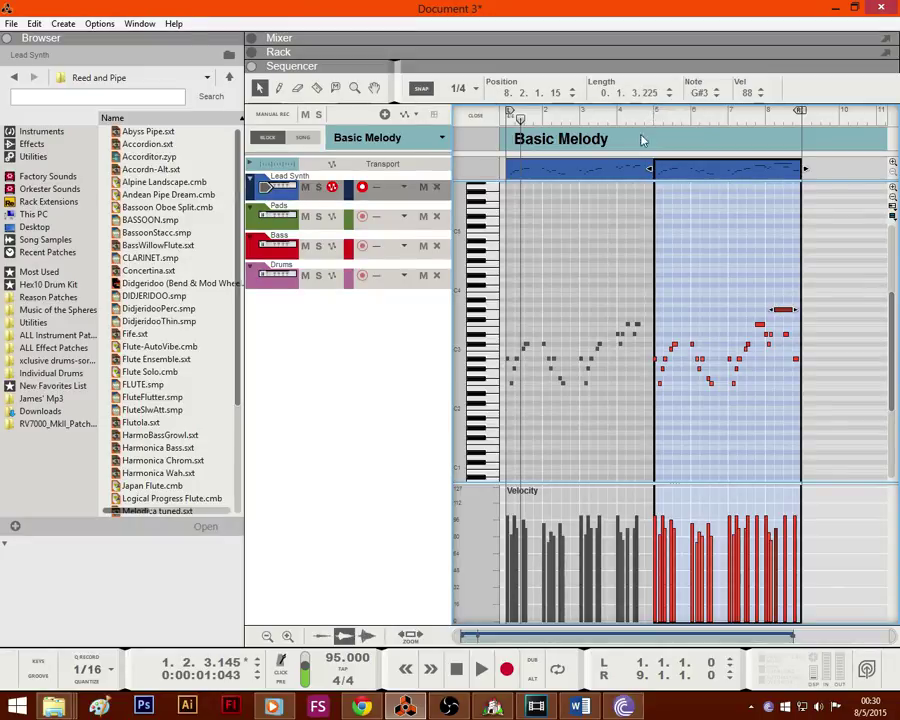
left_click(755, 118)
key("space")
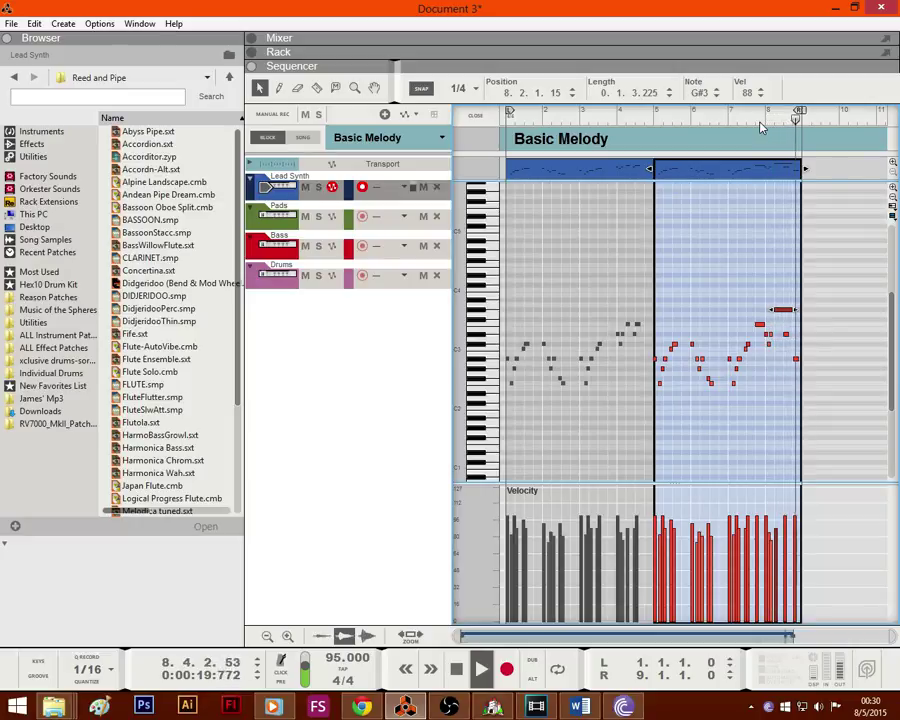
key("space")
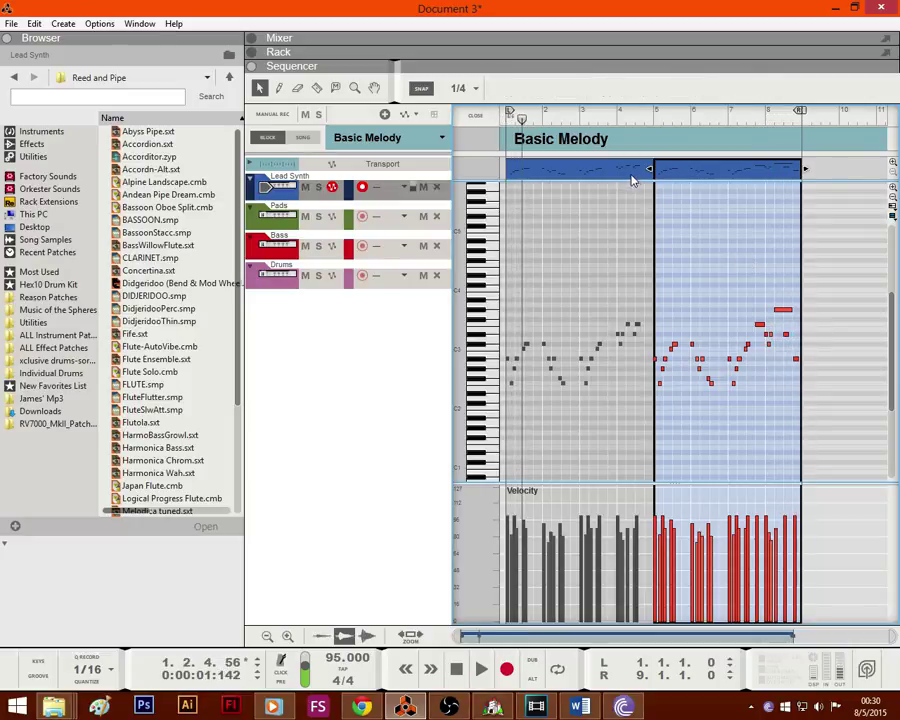
Step: Join the two Lead Synth clips into a single eight-bar clip and open it for note editing
left_click(697, 176)
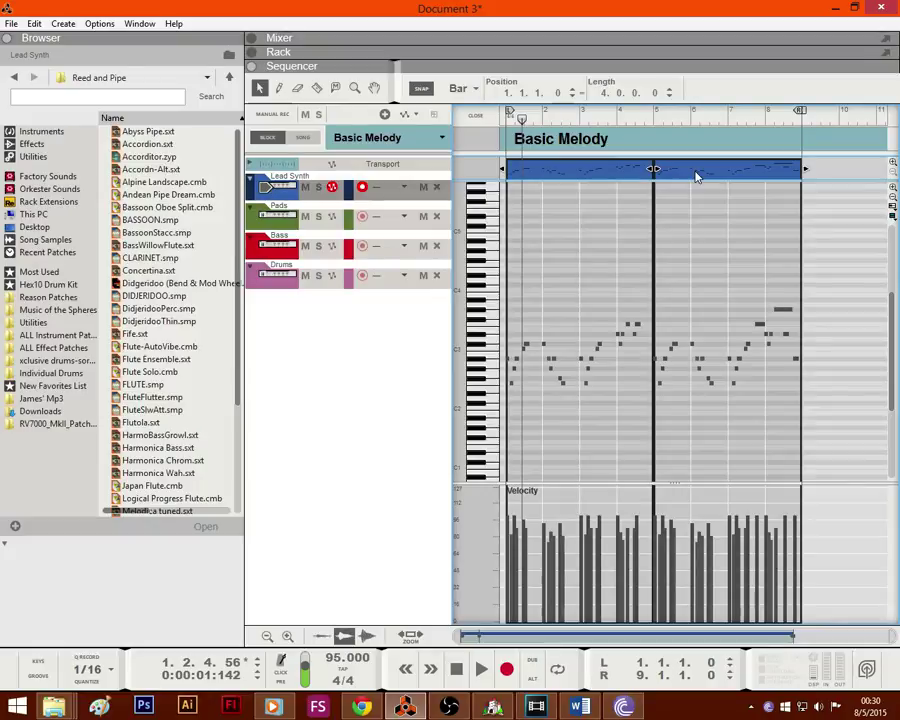
key("ctrl+j")
double_click(700, 174)
scroll(643, 257, "down", 4)
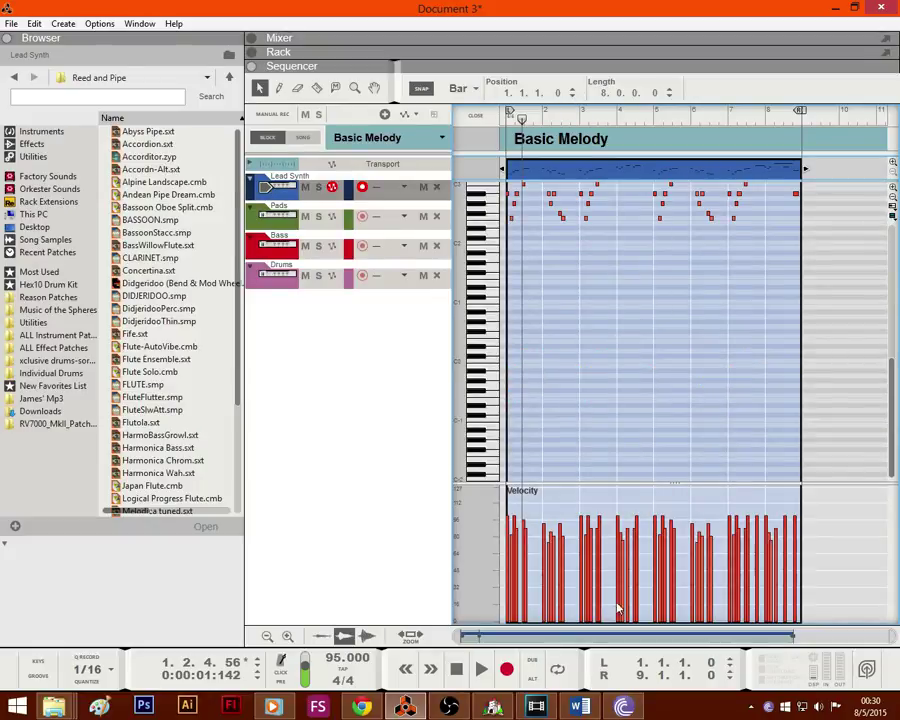
Step: Copy the opening A# note of the melody down to A1, extend the copy to 0.1.0.0 and play it back
left_click_drag(891, 637, 536, 545)
scroll(553, 318, "up", 3)
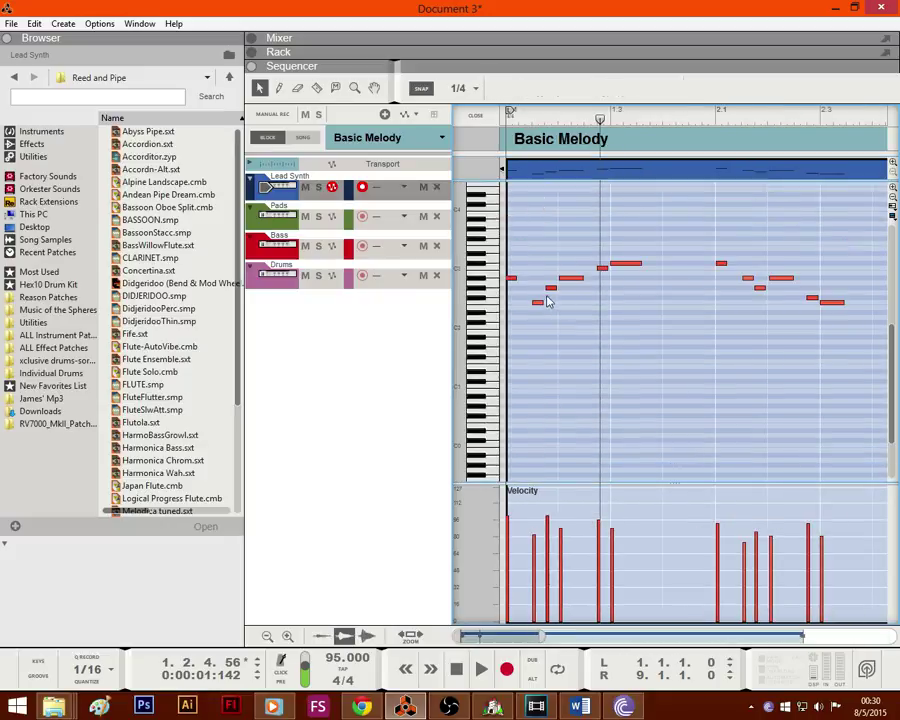
left_click(512, 280)
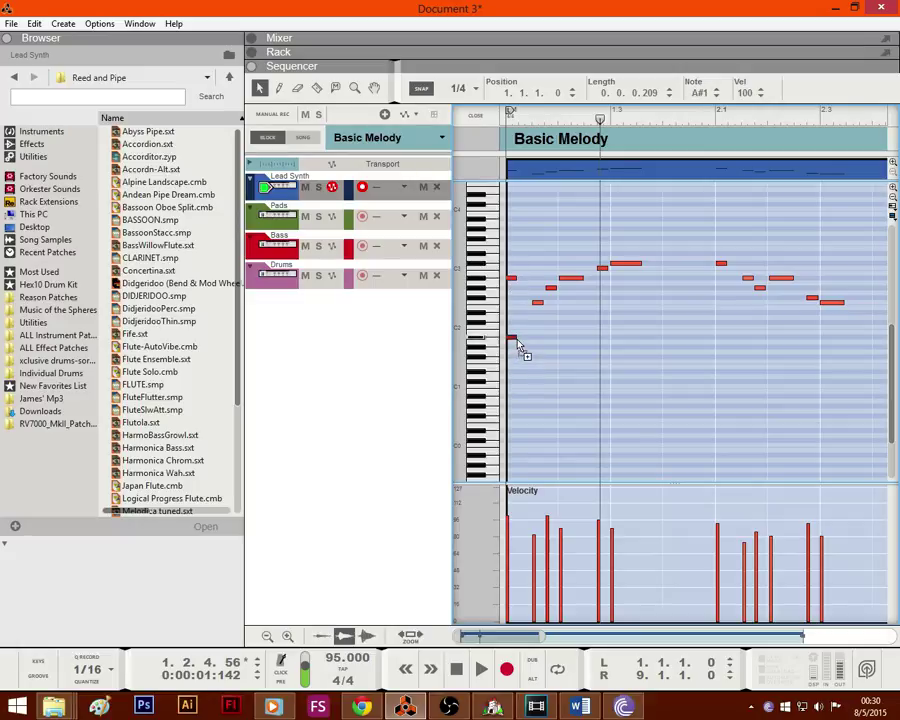
left_click_drag(517, 339, 556, 345)
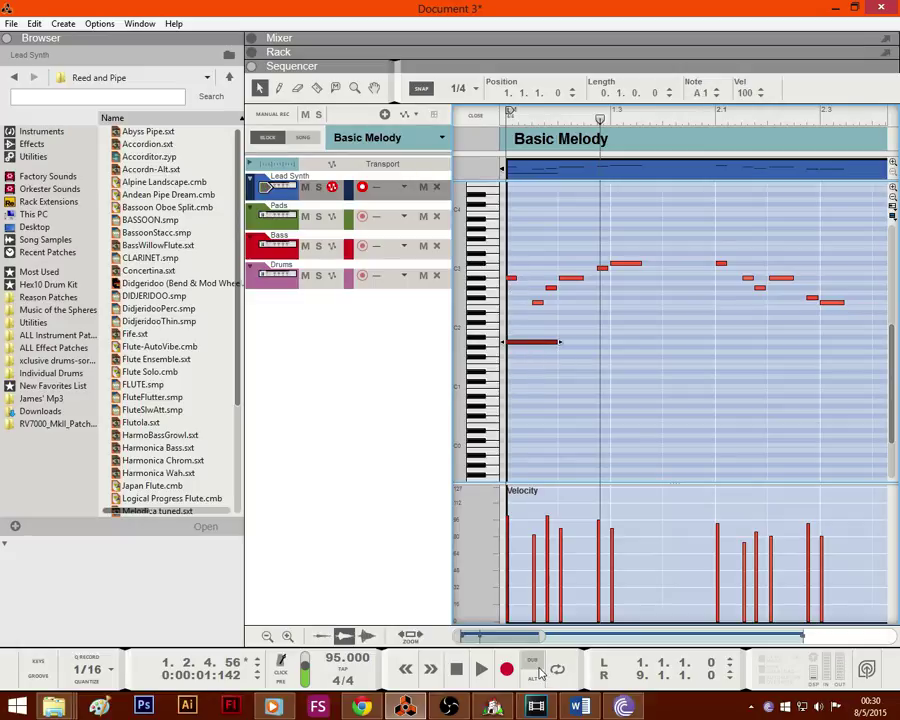
left_click(463, 673)
left_click(463, 673)
key("space")
key("space")
left_click(590, 400)
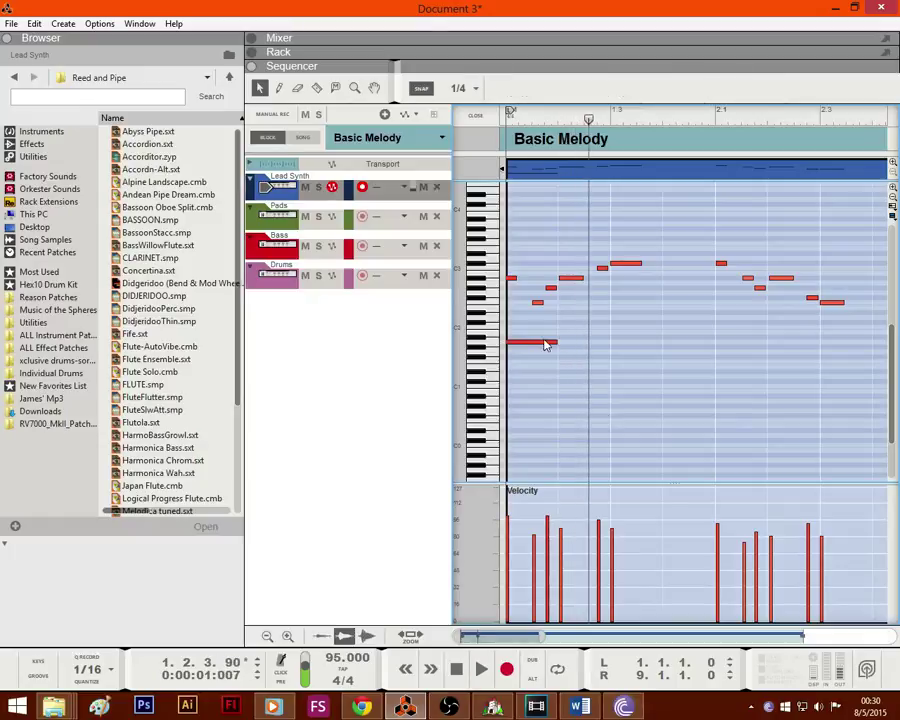
Step: Raise the low note at 1.1.1.0 to A#1 and check it against the melody by playing from the start
left_click(546, 344)
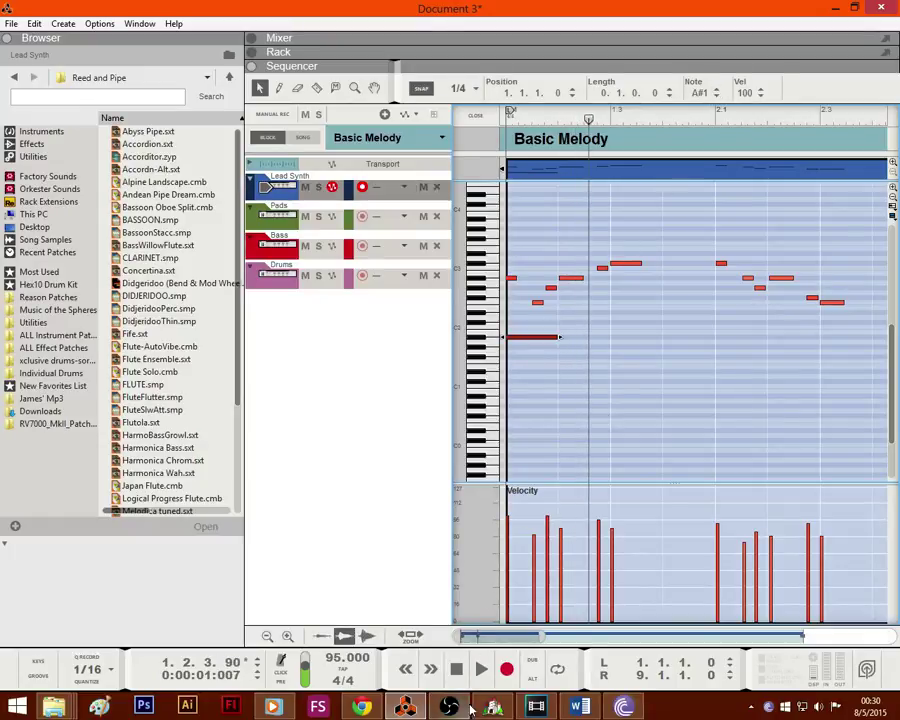
left_click(459, 668)
key("space")
key("space")
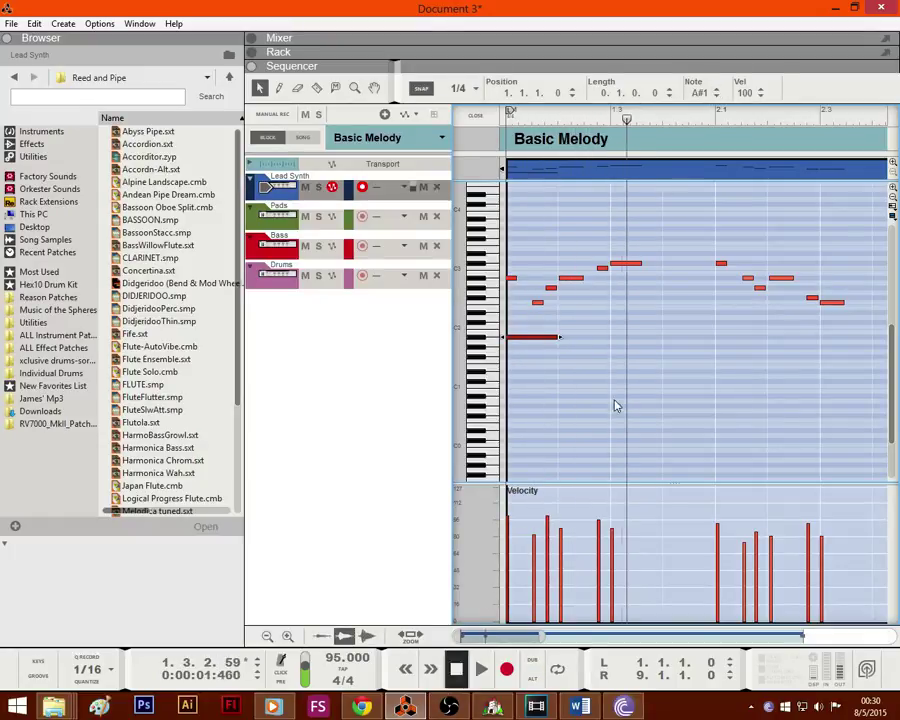
left_click(557, 349)
Step: Copy the low A#1 note to C#2 at 1.4.1.0 and duplicate the pair into bar 2
left_click(524, 339)
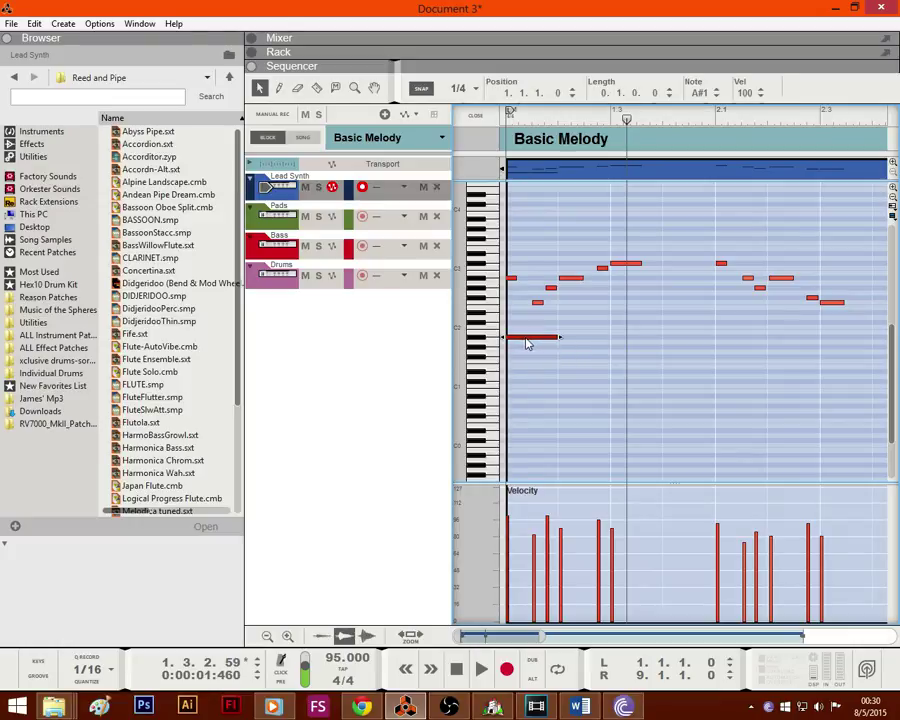
left_click_drag(527, 342, 549, 329)
key("ctrl+v")
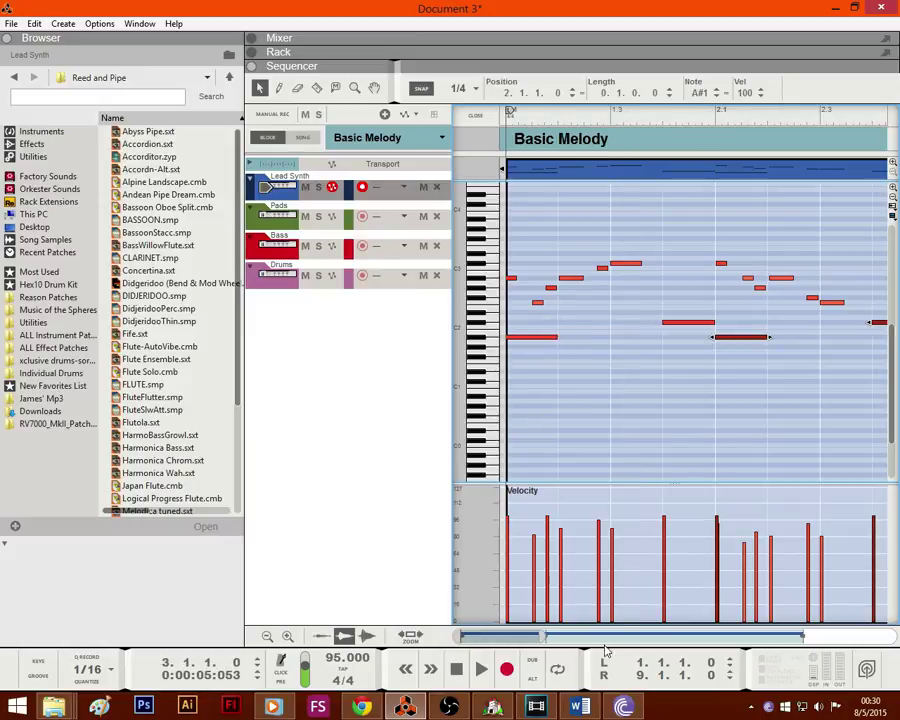
Step: Play the first two bars from the start with more bars in view to review the low notes
left_click(456, 669)
left_click(480, 669)
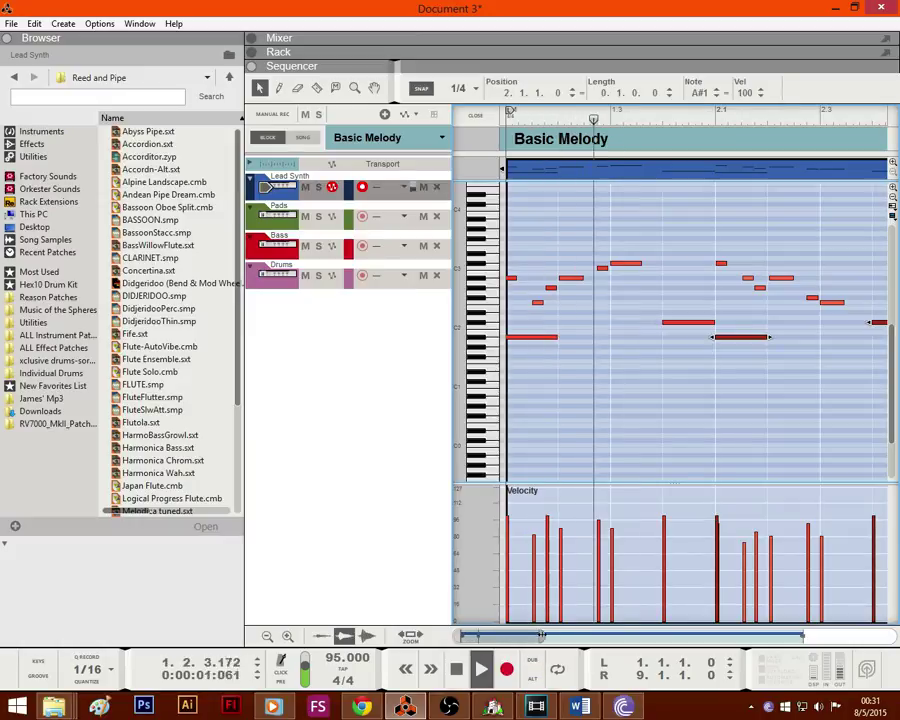
left_click_drag(579, 637, 605, 636)
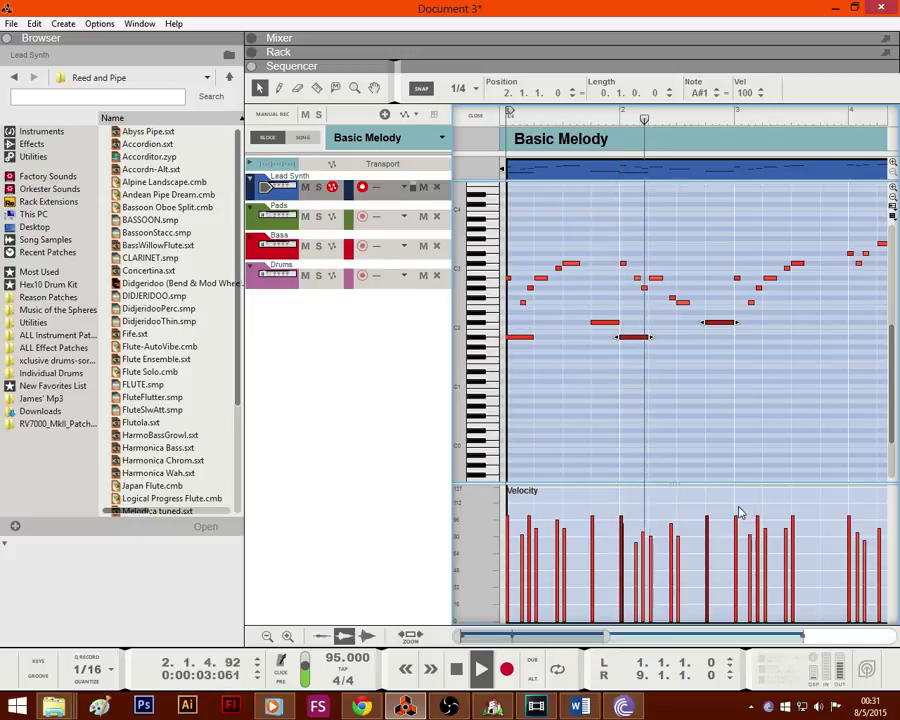
left_click(716, 425)
key("space")
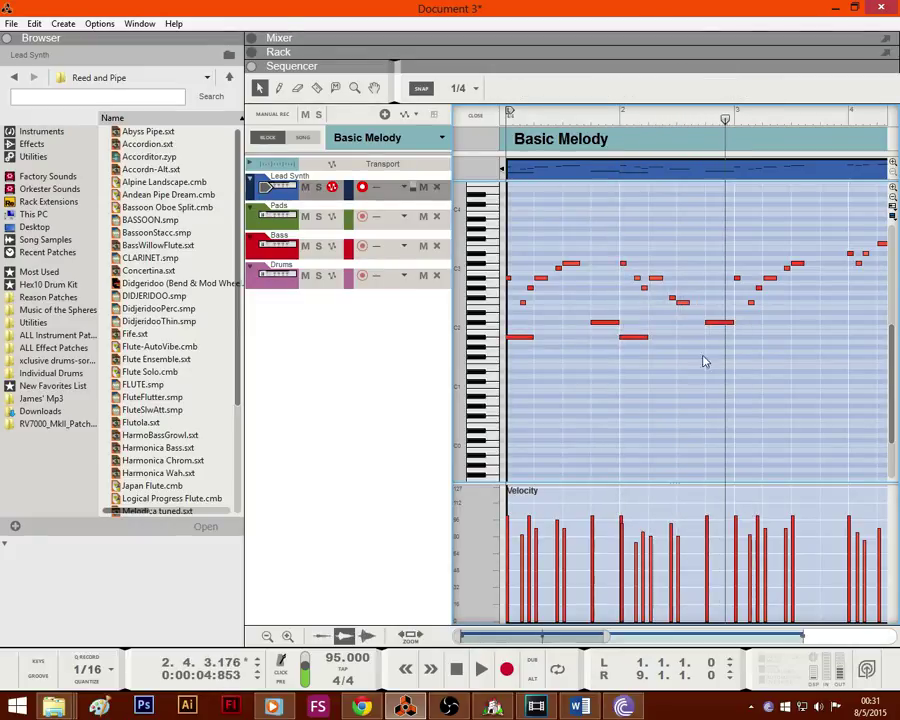
Step: Lower the low note at 2.4.1.0 to G#1
left_click_drag(719, 326, 717, 350)
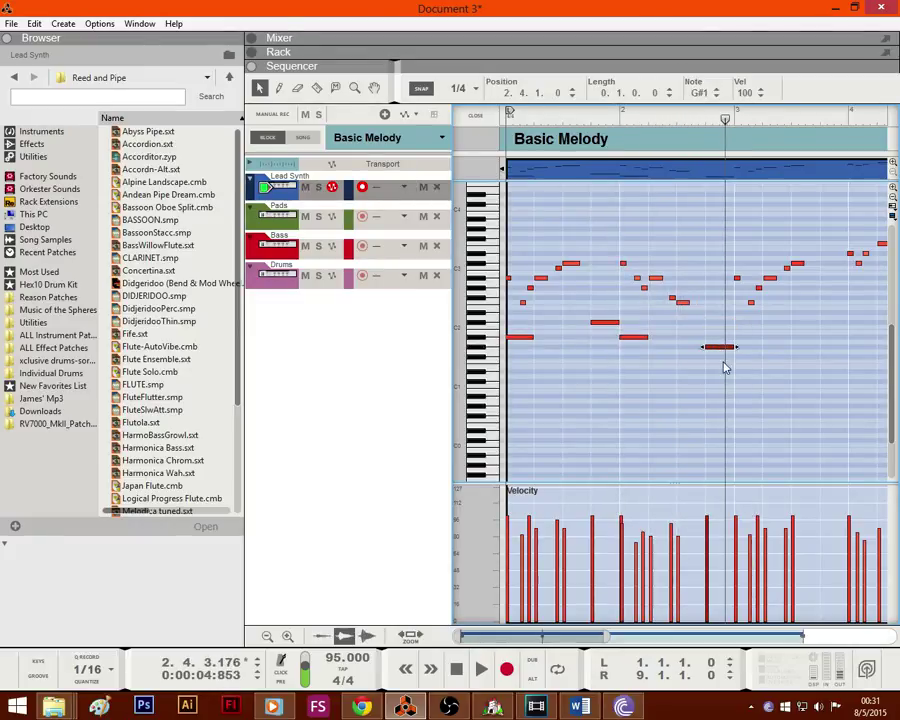
left_click(729, 368)
left_click(714, 348)
Step: Shorten all four low notes in the first two bars to 0.0.3.157
left_click_drag(734, 368, 675, 355)
left_click_drag(533, 327, 488, 326)
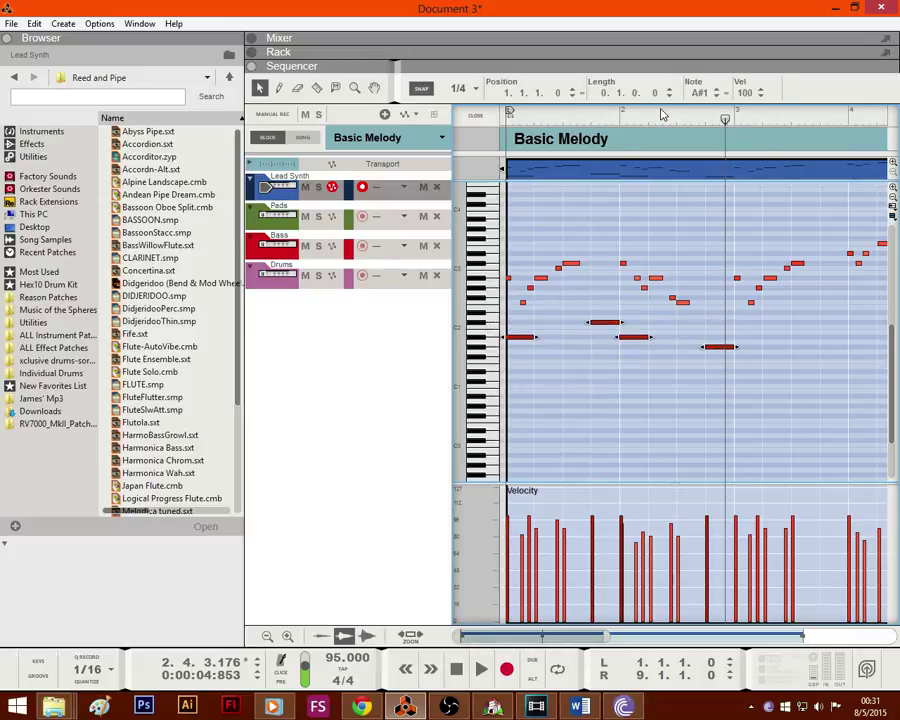
left_click(557, 93)
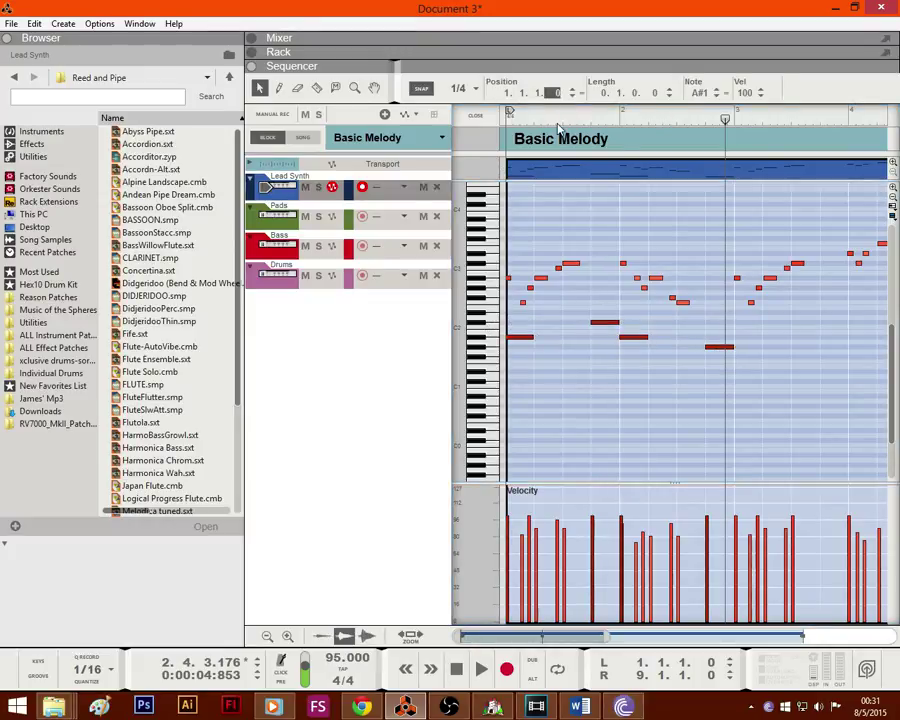
left_click(556, 177)
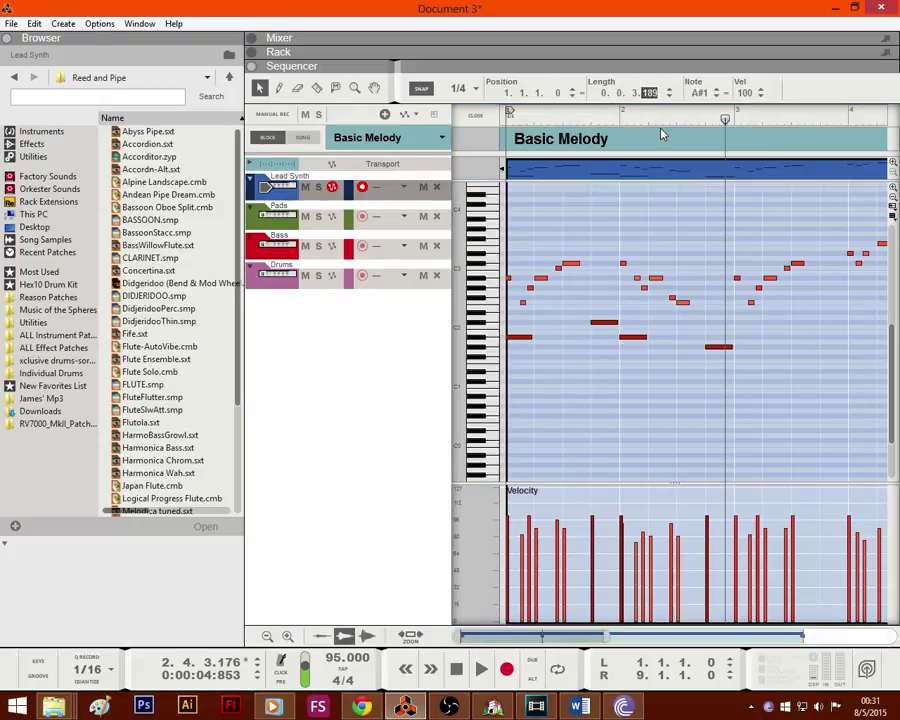
Step: Shift the C#2 note slightly earlier to 1.3.4.219 and the low G#1 note slightly later to 2.4.1.22
left_click(603, 322)
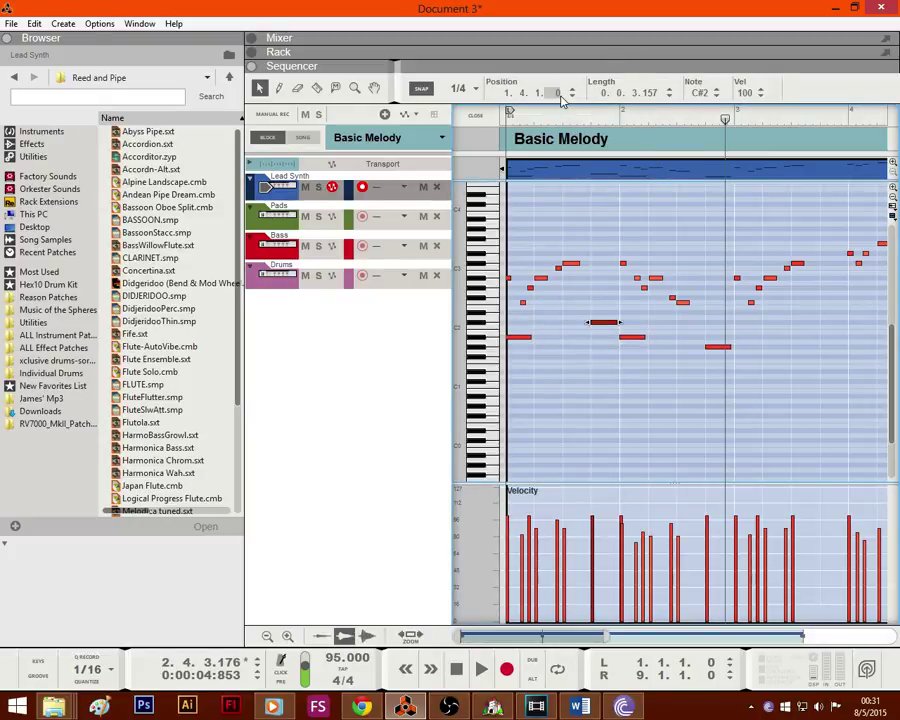
left_click_drag(558, 97, 559, 119)
left_click(637, 222)
left_click(720, 348)
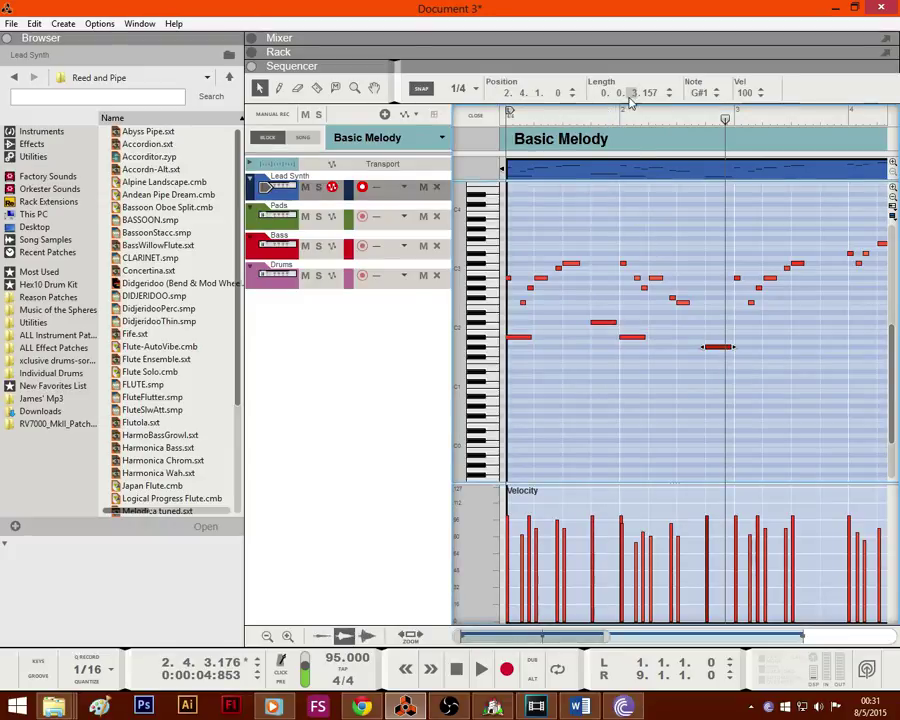
left_click_drag(558, 98, 558, 82)
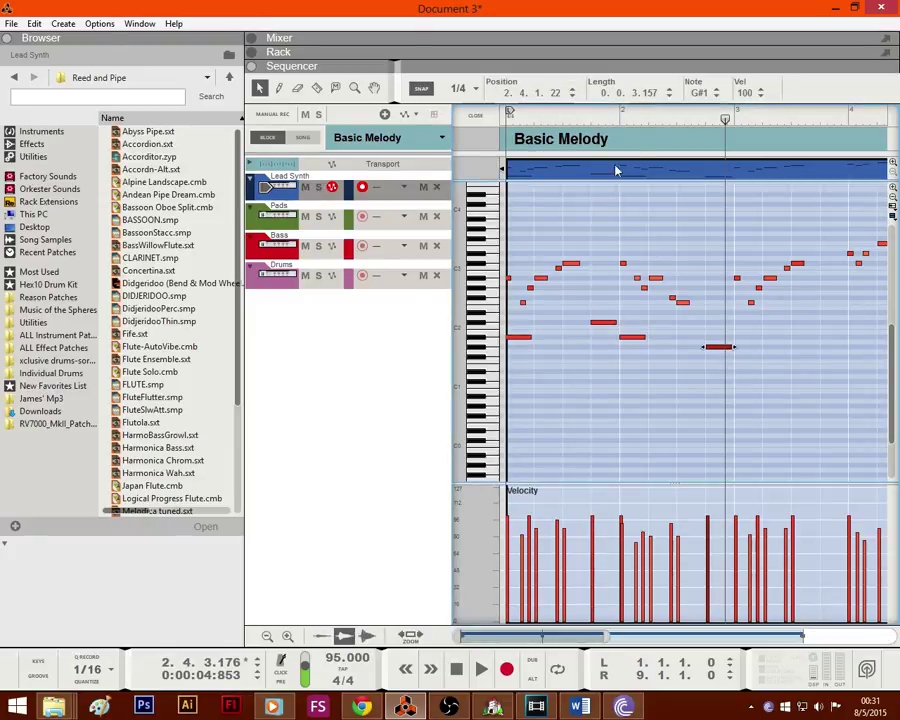
left_click(689, 362)
Step: Reduce the four low notes' velocities, setting the first A#1 to 91, the bar 2 A#1 to 92 and the G#1 to 81
left_click(719, 347)
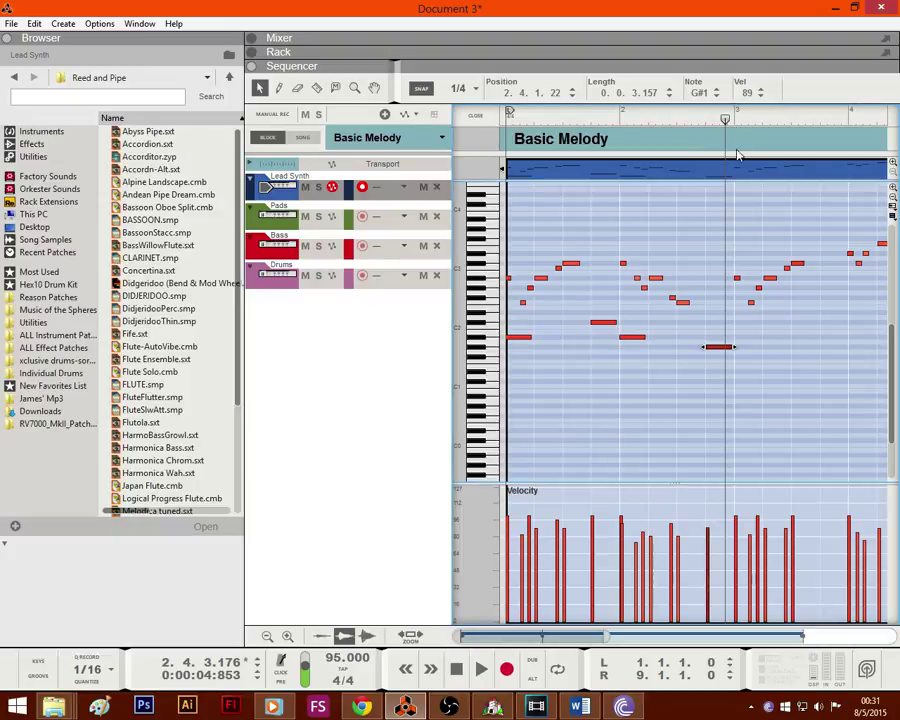
left_click(574, 360)
left_click(604, 322)
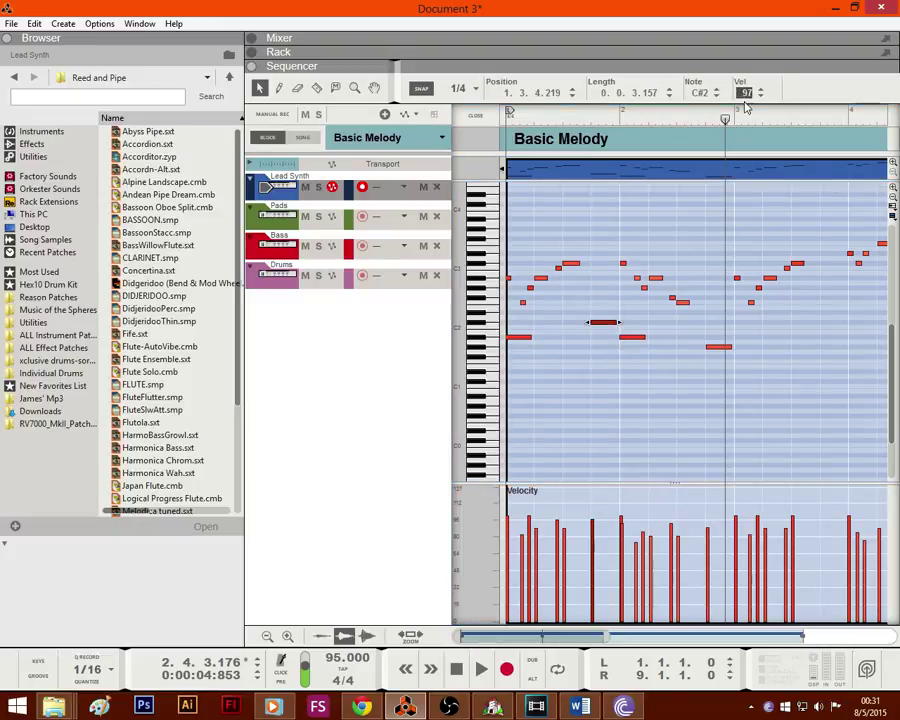
left_click(647, 414)
left_click_drag(636, 366, 634, 336)
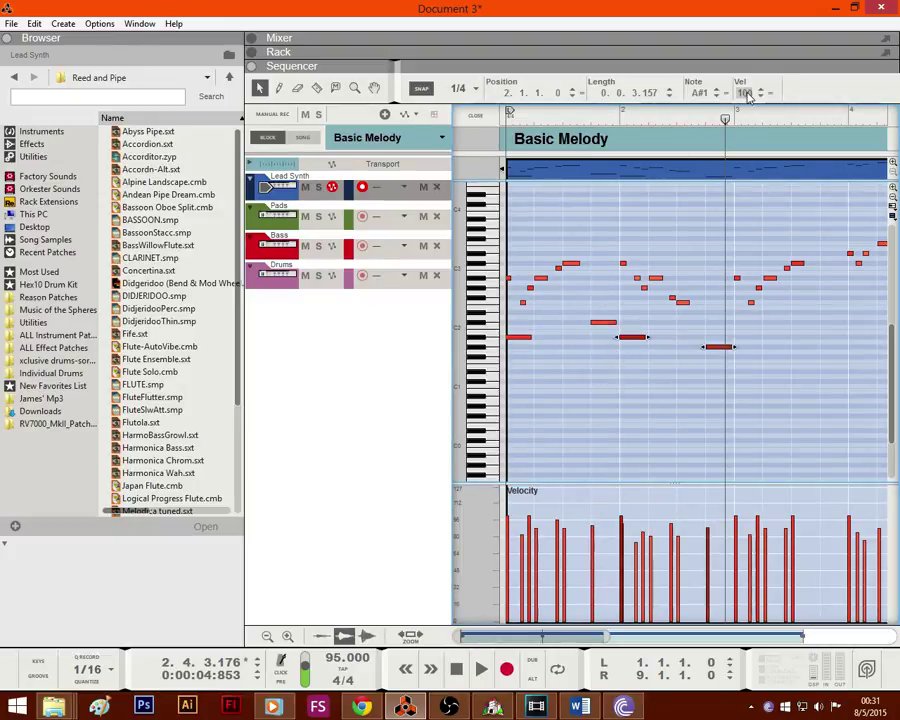
left_click(522, 337)
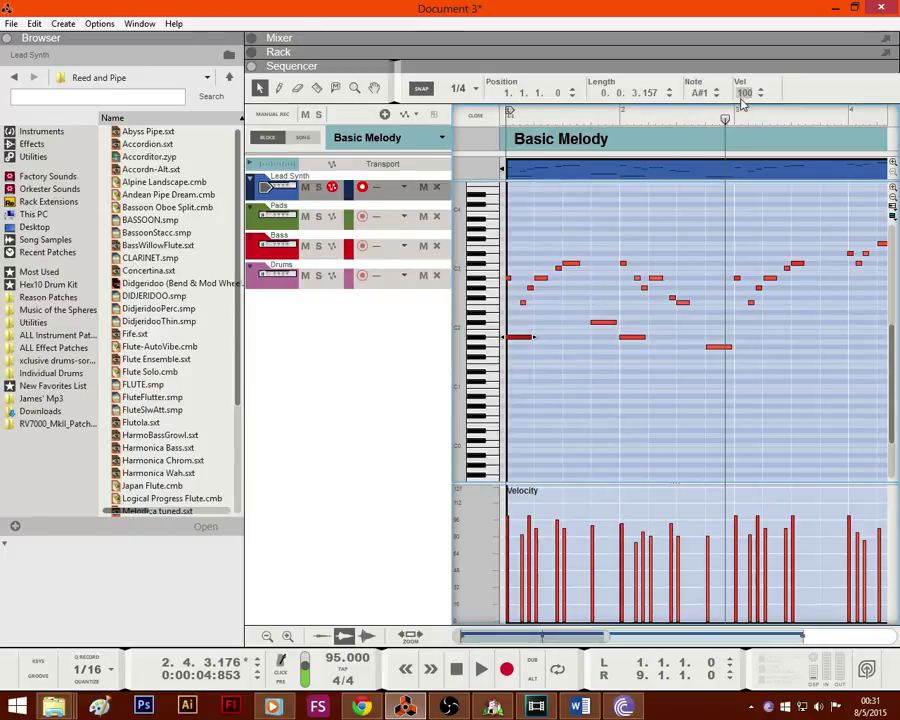
left_click(645, 447)
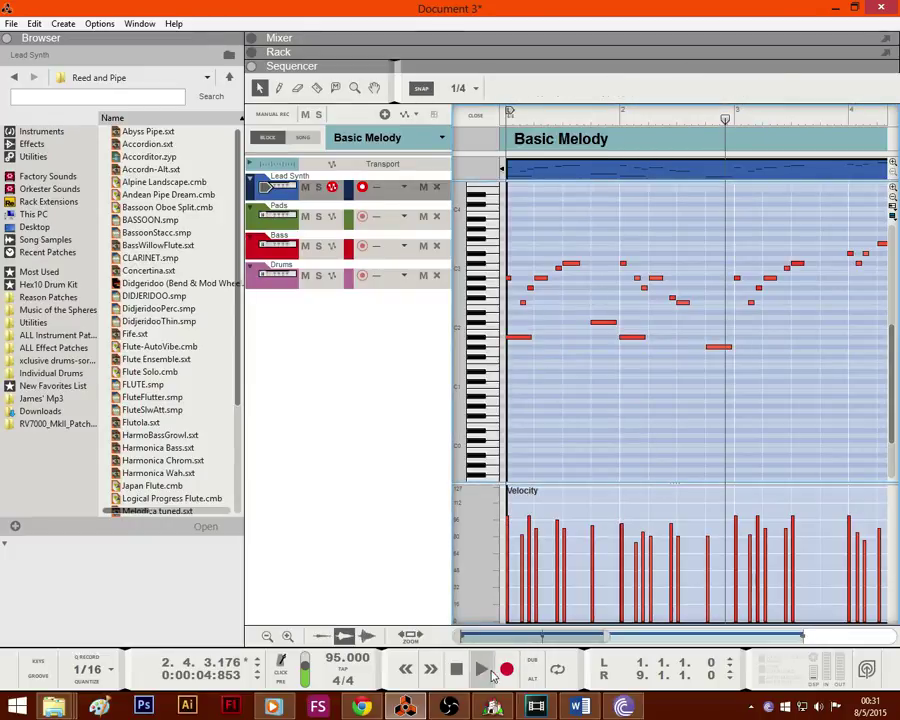
Step: Play the first two bars from the start to review the humanized low notes
left_click(456, 669)
left_click(481, 669)
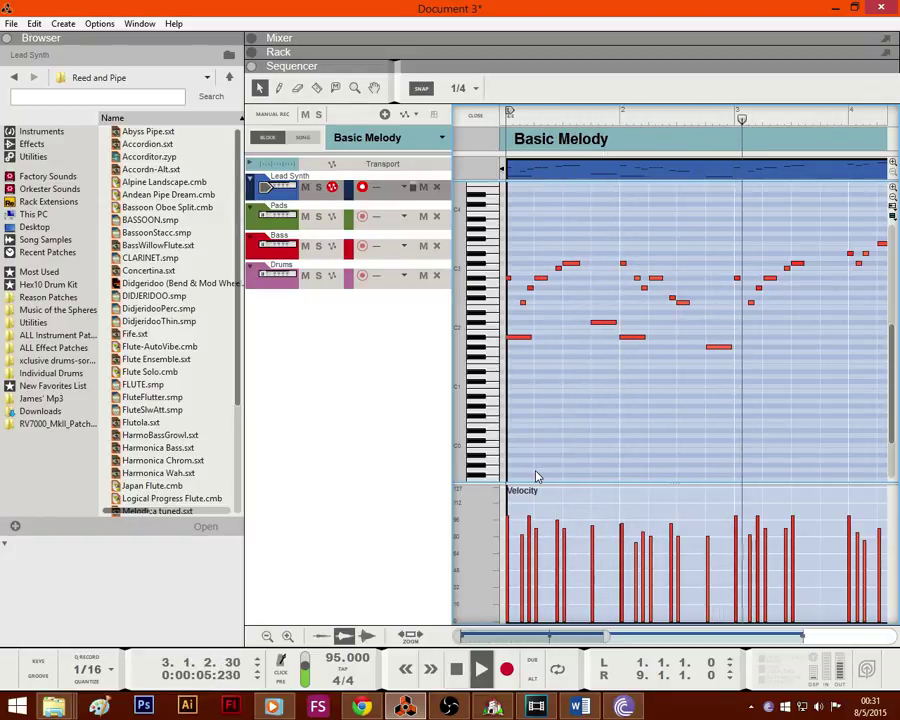
key("space")
Step: Duplicate the four low notes into bars 3 and 4 and play back the first half of the block
left_click_drag(730, 364, 492, 316)
key("ctrl+v")
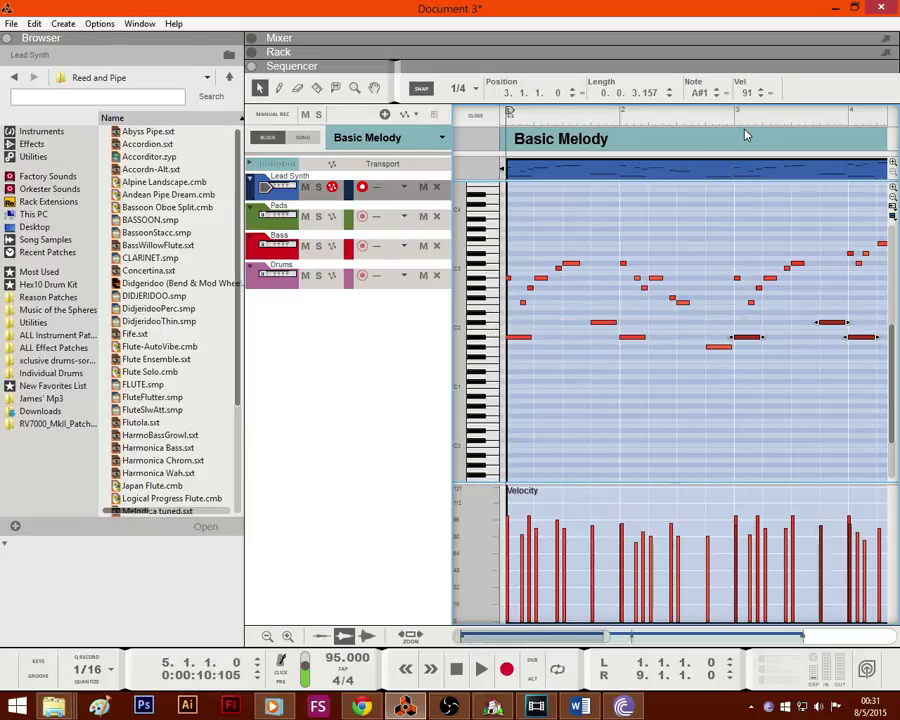
key("space")
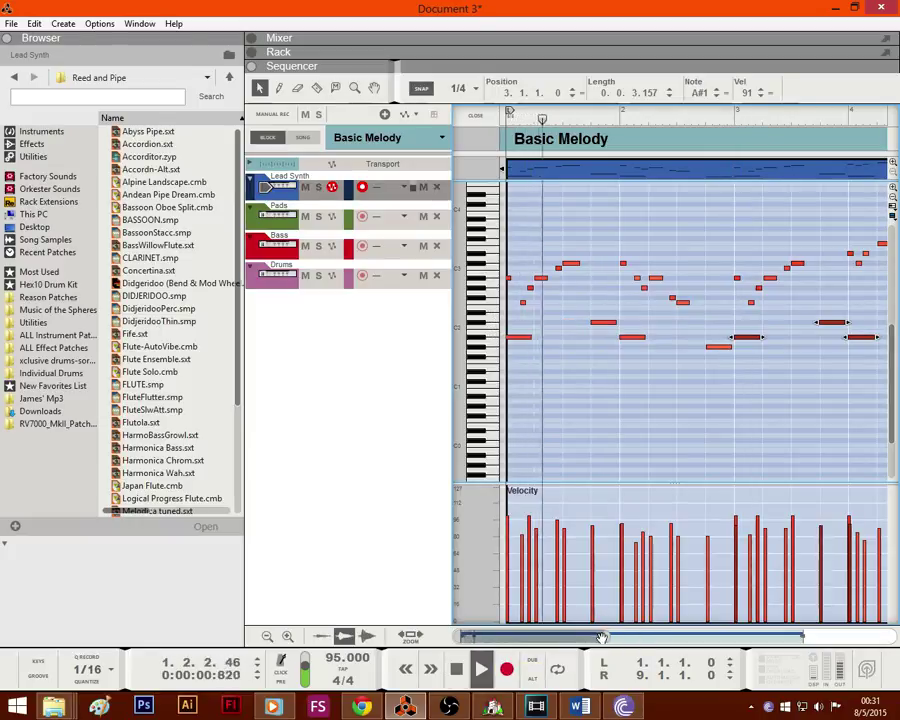
left_click(822, 374)
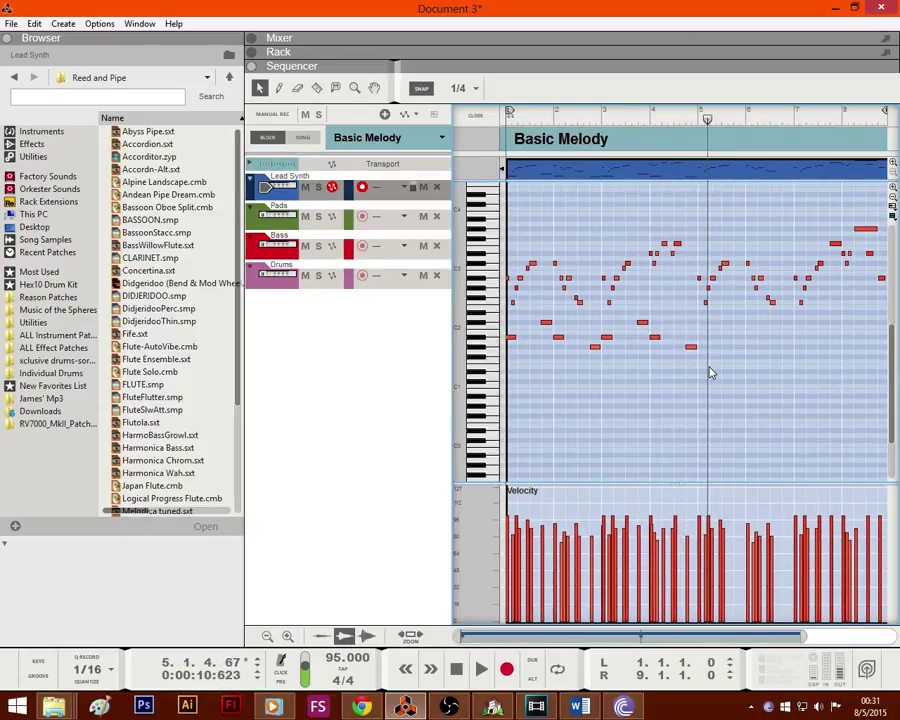
Step: Duplicate the low notes of the first four bars into bars 5 to 8
left_click_drag(518, 332, 486, 318)
key("ctrl+d")
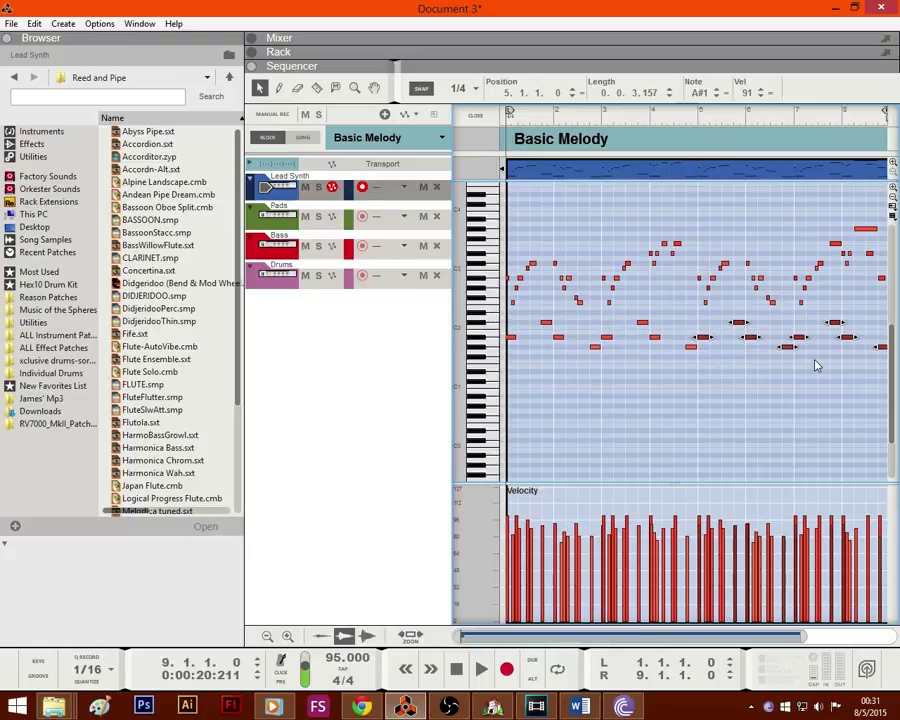
left_click(734, 388)
Step: Raise the low note at 8.1.1.0 to F2 and play the block from the start
scroll(780, 380, "right", 1)
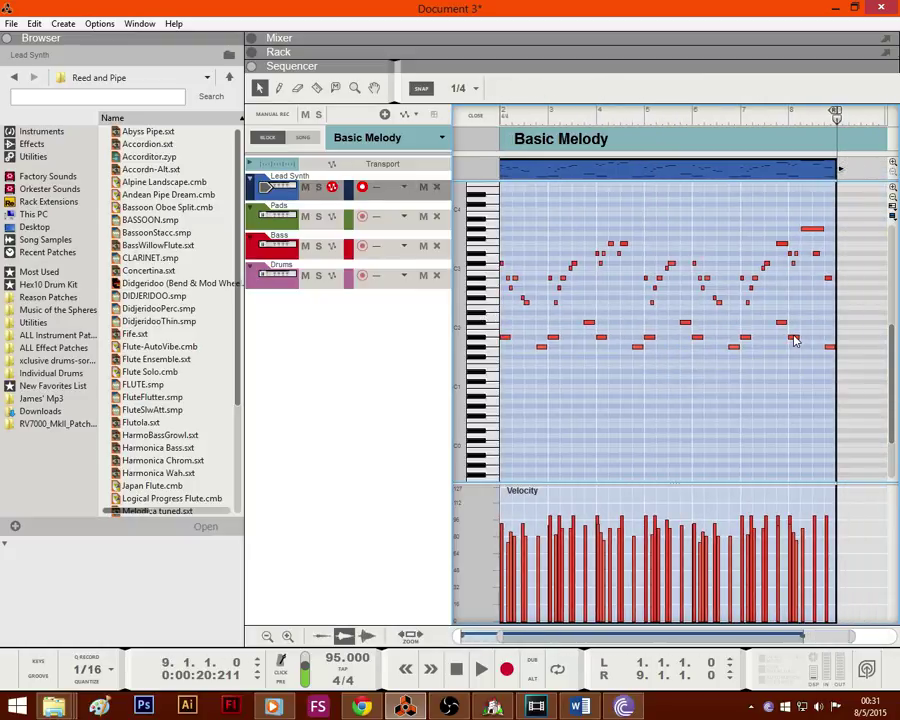
left_click(793, 340)
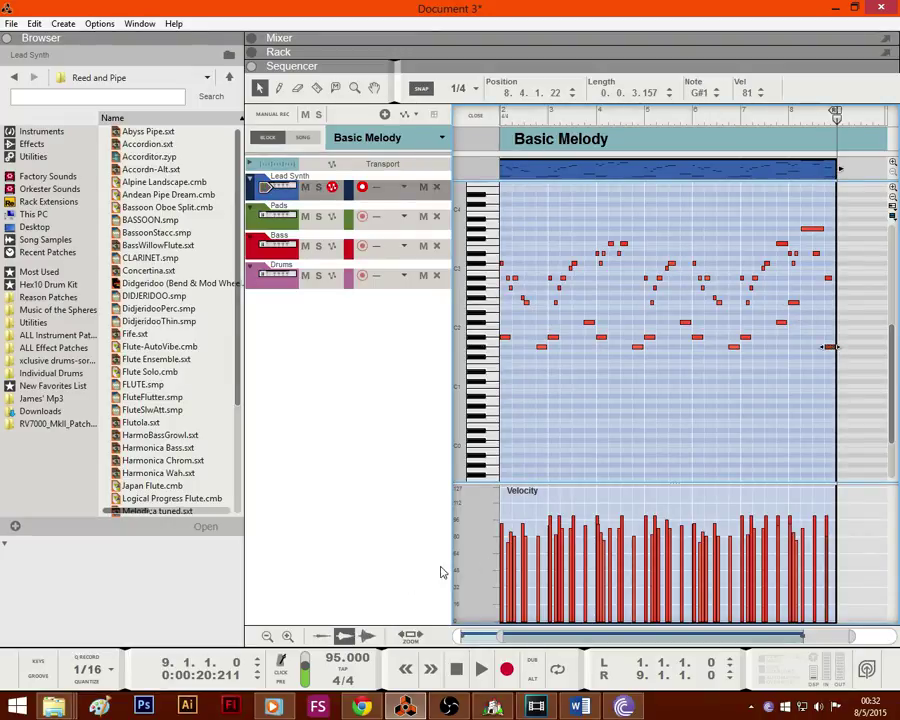
left_click(456, 669)
key("space")
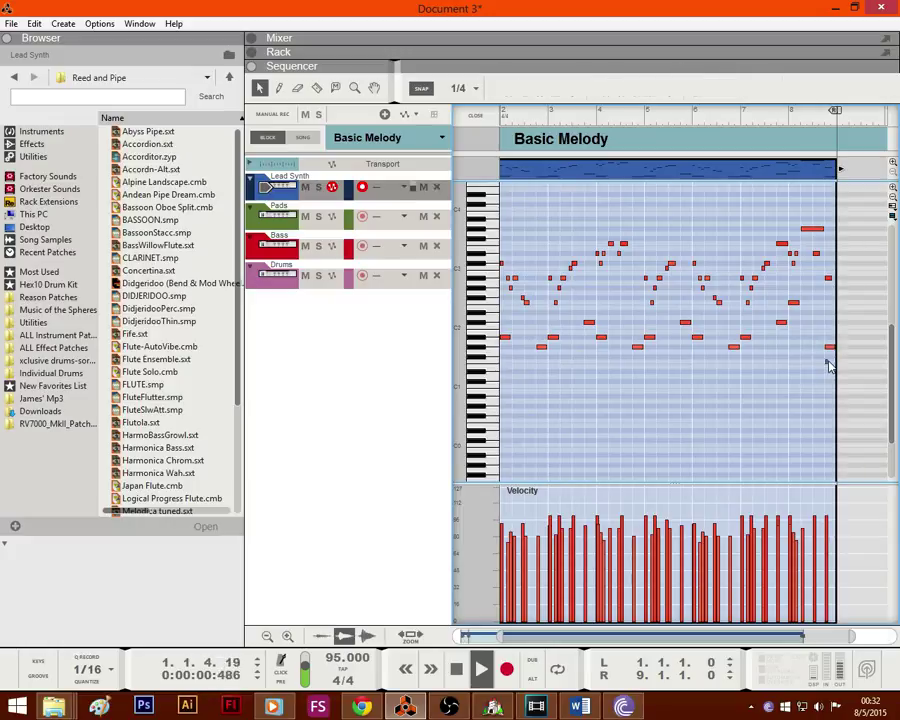
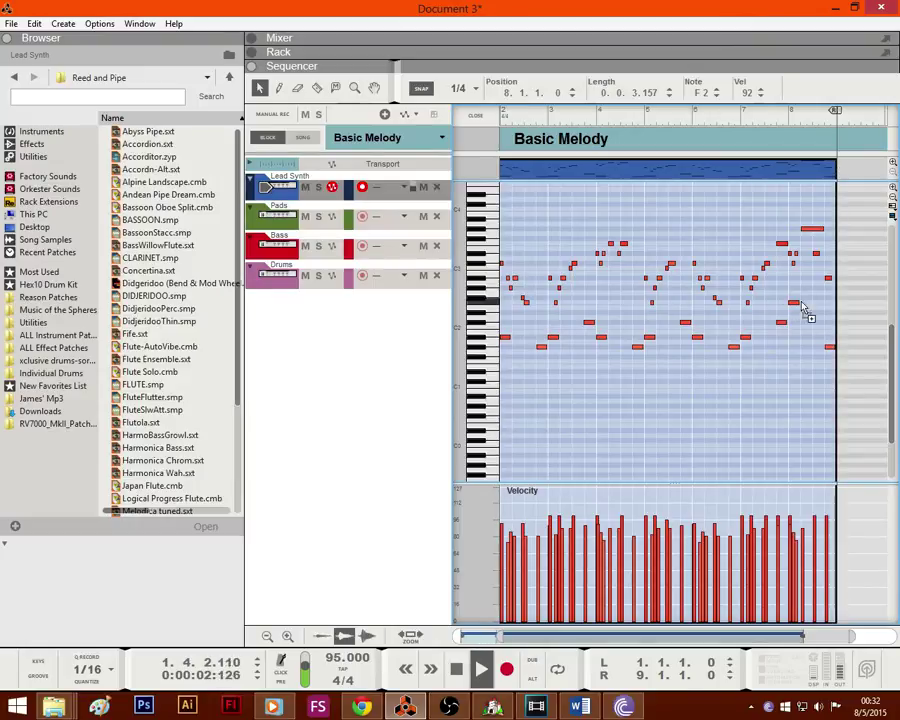
Step: Copy the F2 note to G#2 at 8.2.1.0, and give the F2 note a length of 0.0.3.114 and a velocity of 83
left_click_drag(807, 296, 809, 288)
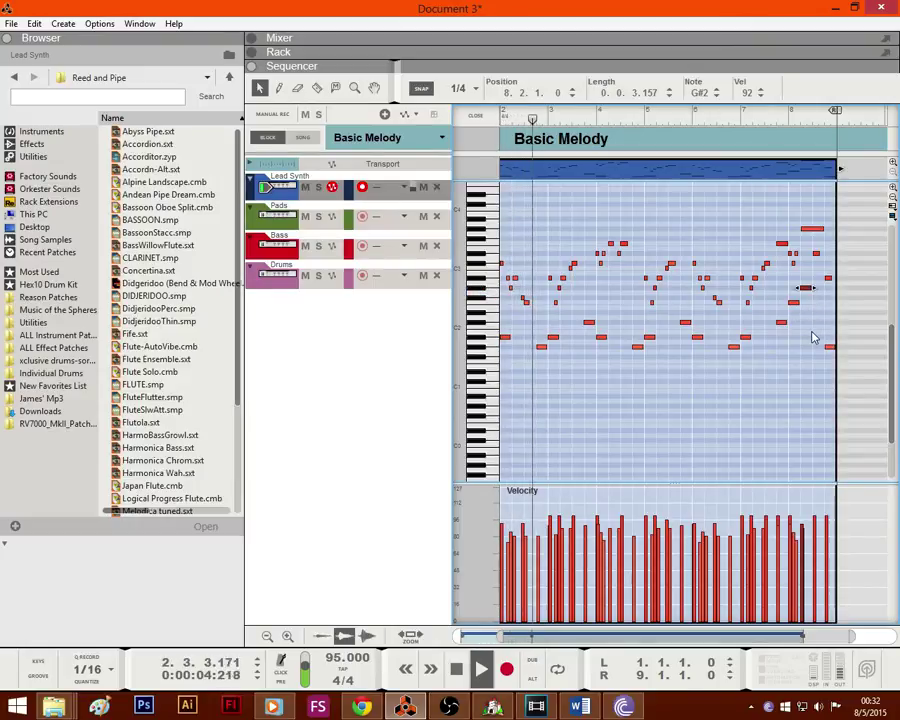
left_click_drag(818, 338, 792, 290)
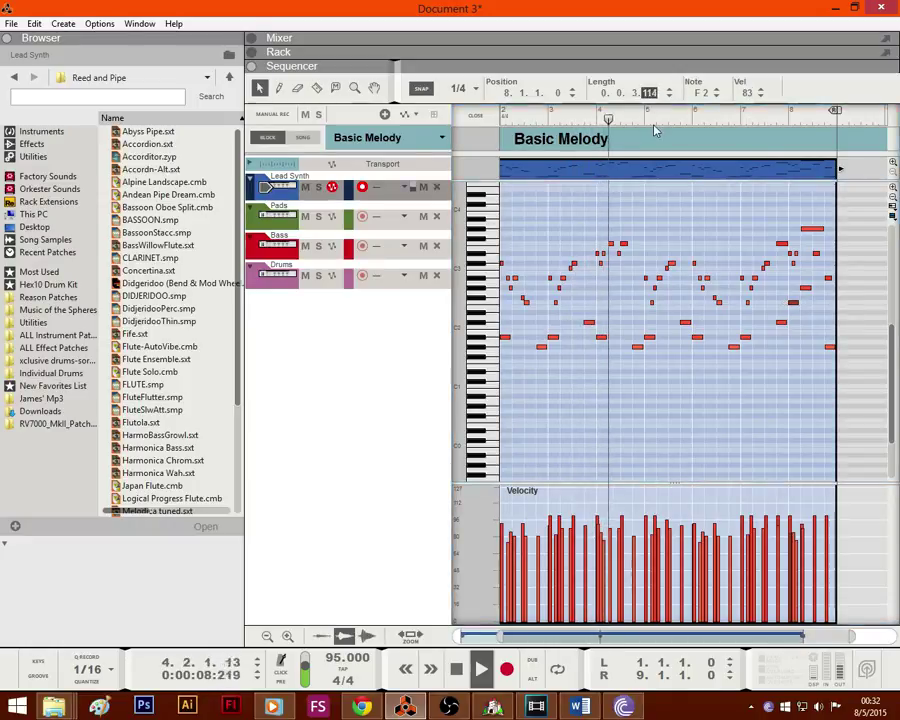
left_click(812, 310)
Step: Set the G#2 note in bar 8 to a length of 0.1.0.51 and shift its start position to 8.2.1.29
left_click(806, 288)
left_click(650, 93)
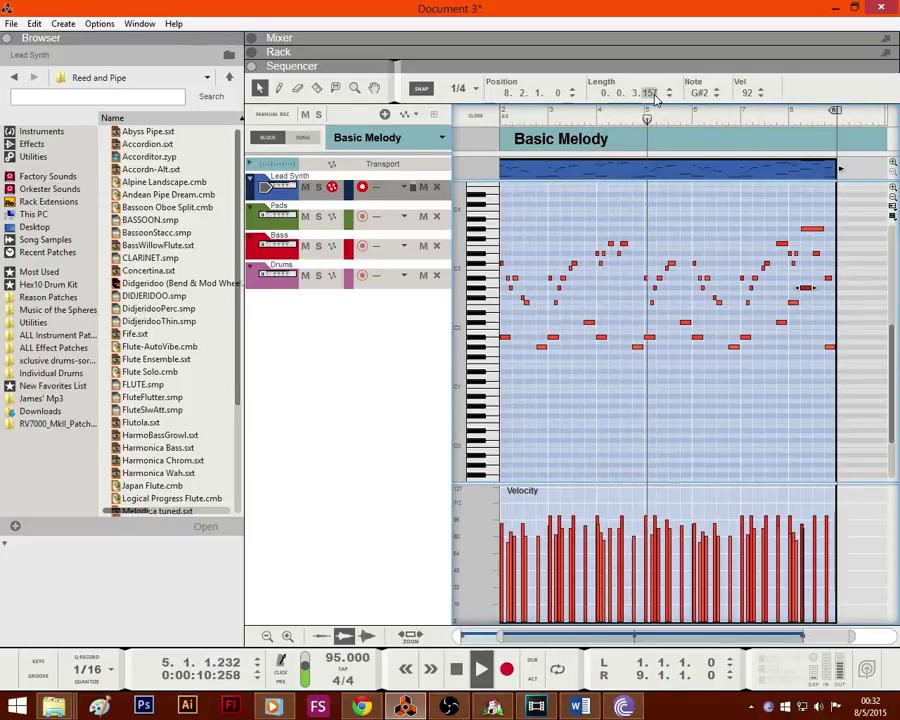
left_click_drag(655, 73, 667, 20)
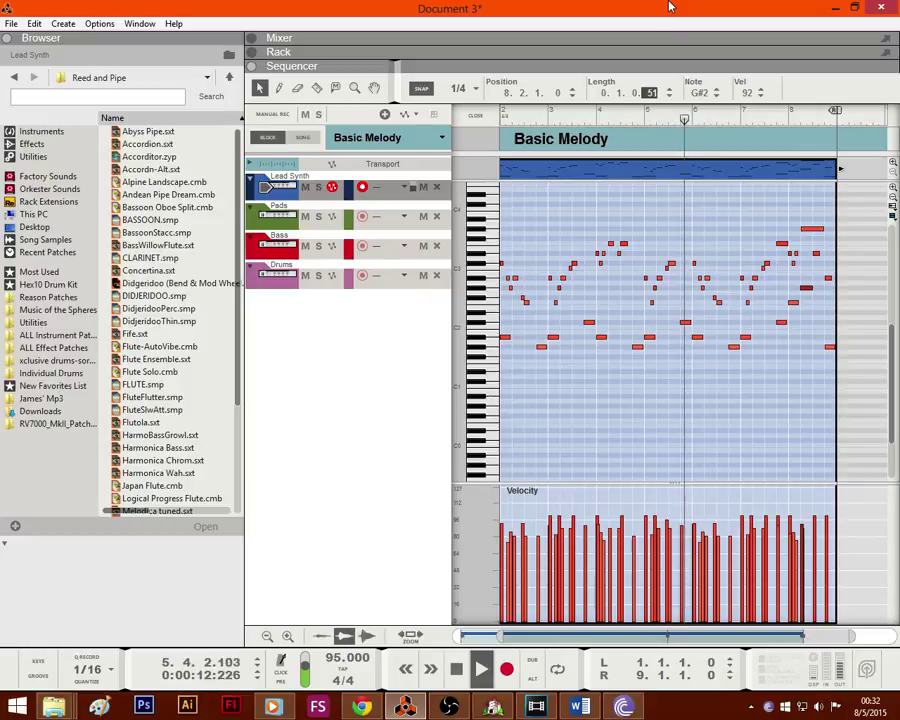
left_click(812, 307)
left_click(806, 288)
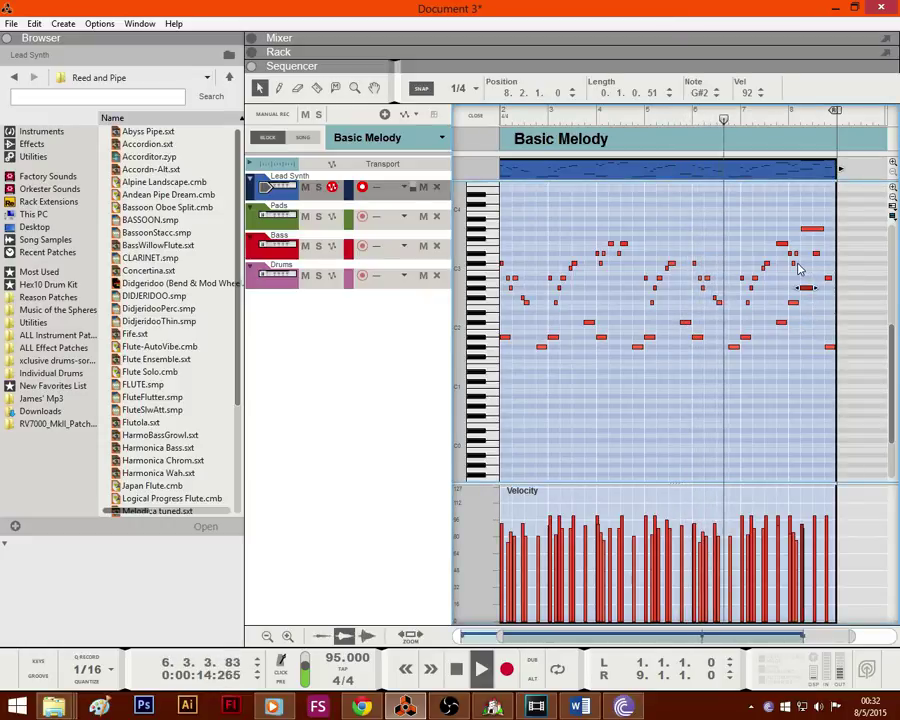
left_click_drag(560, 63, 568, 94)
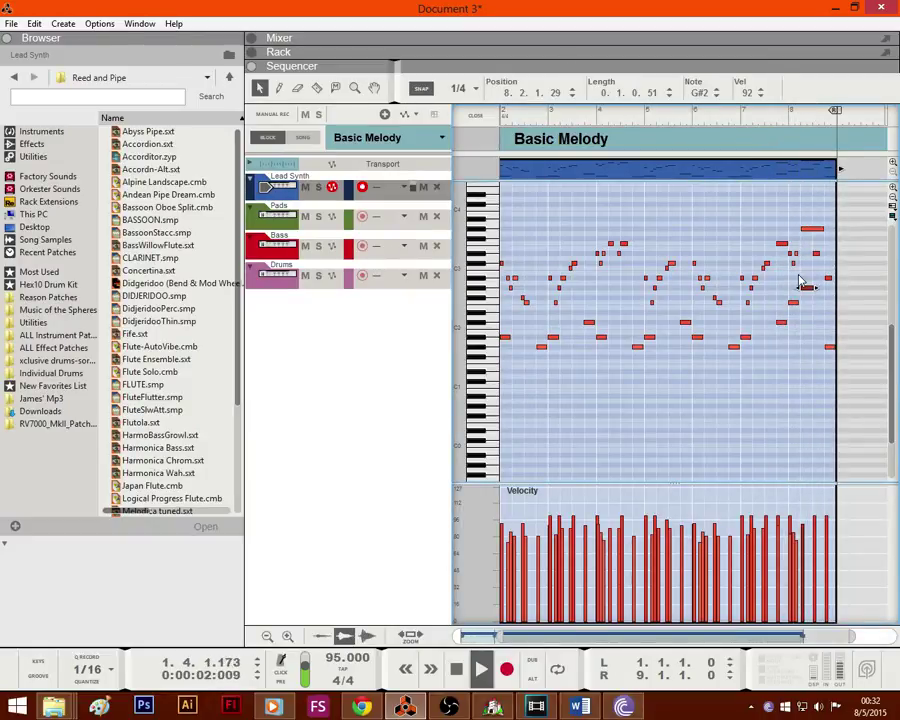
left_click(815, 337)
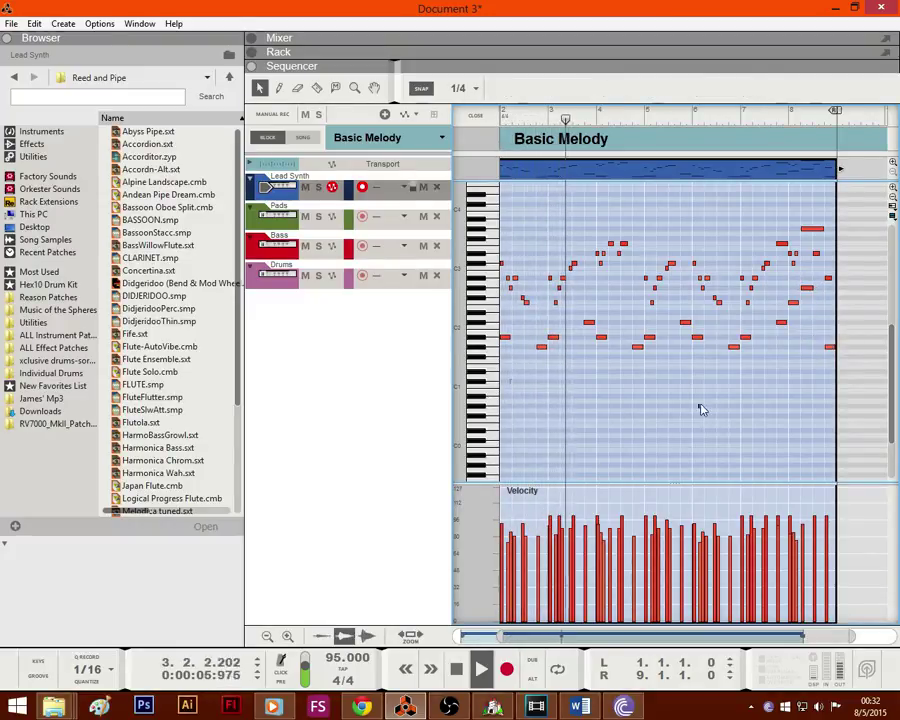
Step: Fit the whole eight-bar block in view, reveal the rack above the sequencer and unfold Mixer 1 in the Lead Synth combinator
scroll(698, 405, "left", 2)
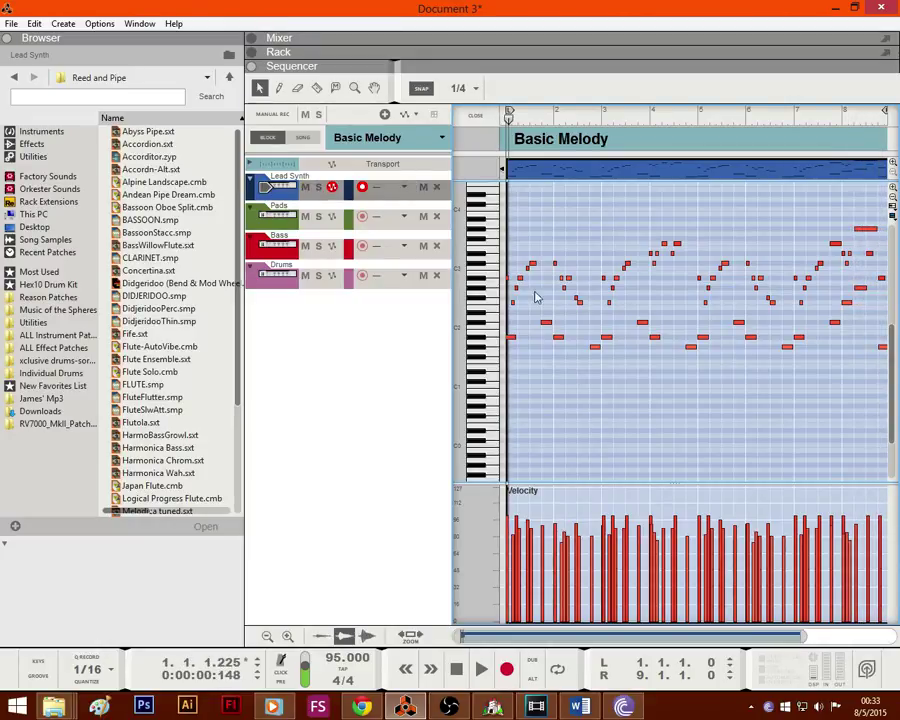
scroll(600, 330, "up", 3)
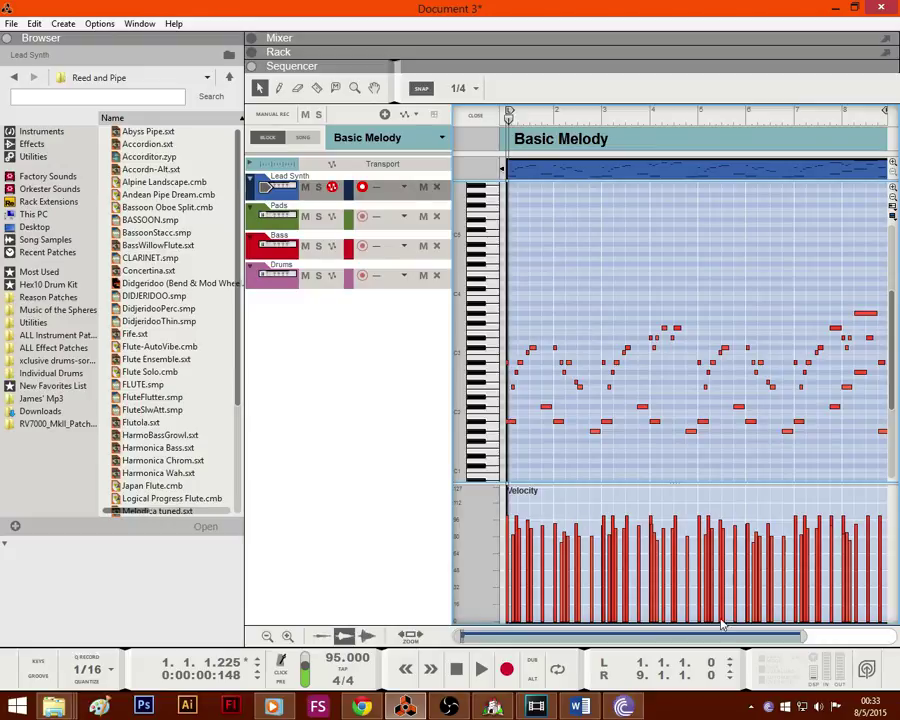
left_click_drag(805, 636, 866, 636)
scroll(688, 354, "down", 1)
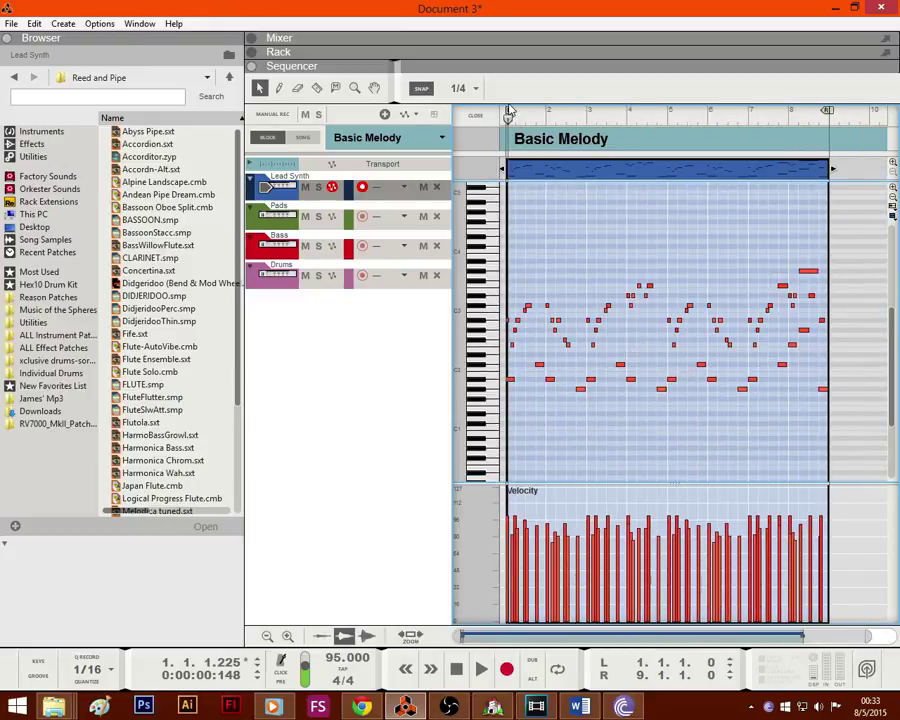
left_click_drag(498, 72, 456, 370)
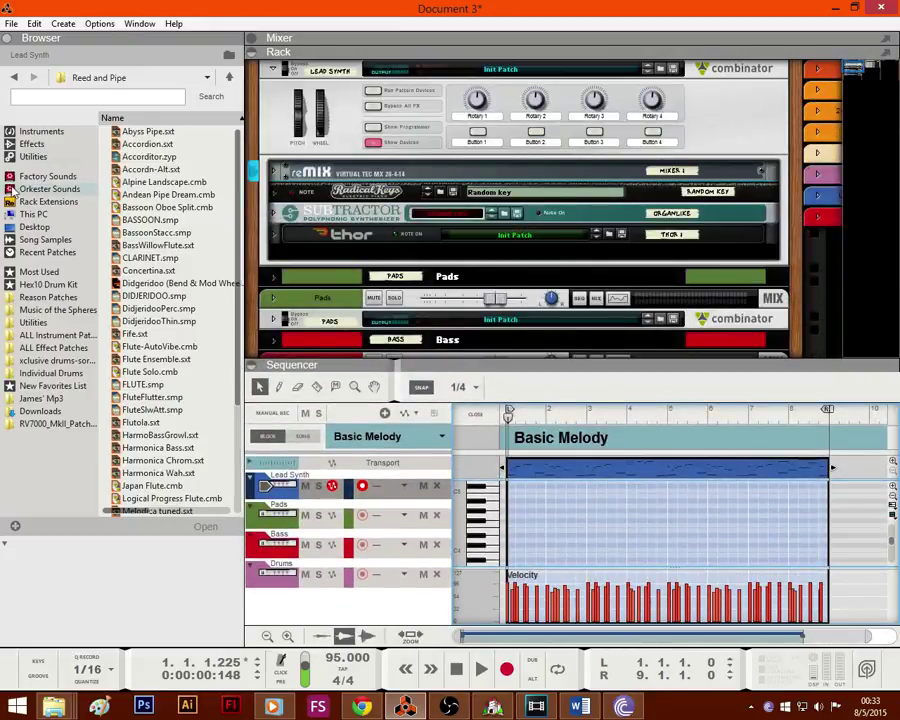
scroll(207, 149, "down", 5)
left_click(273, 172)
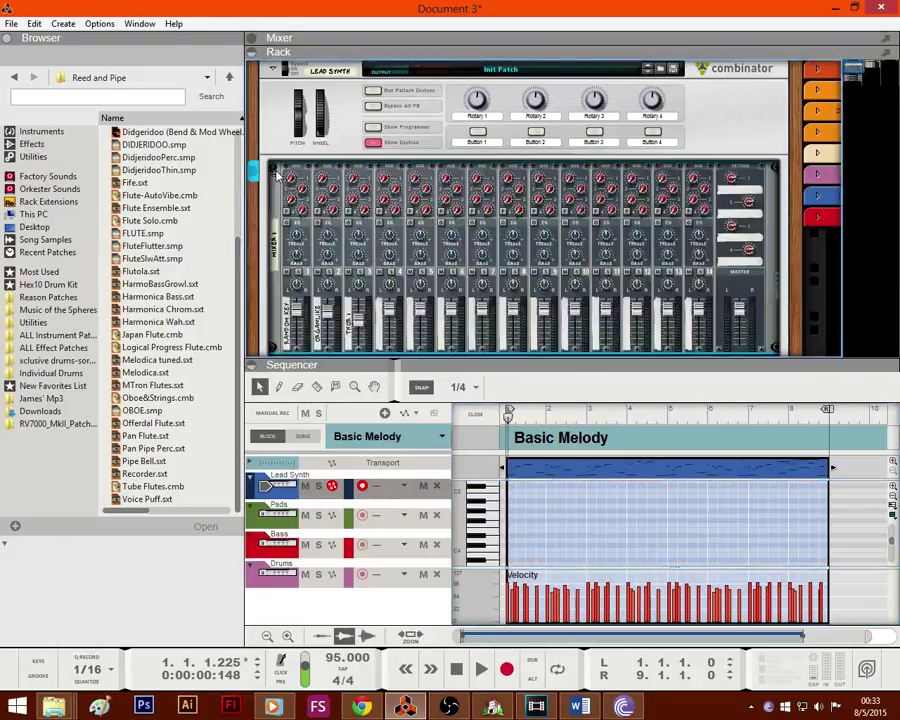
scroll(270, 176, "down", 3)
Step: Add a new Radical Keys electric piano to the Lead Synth combinator below Thor 1
left_click(229, 78)
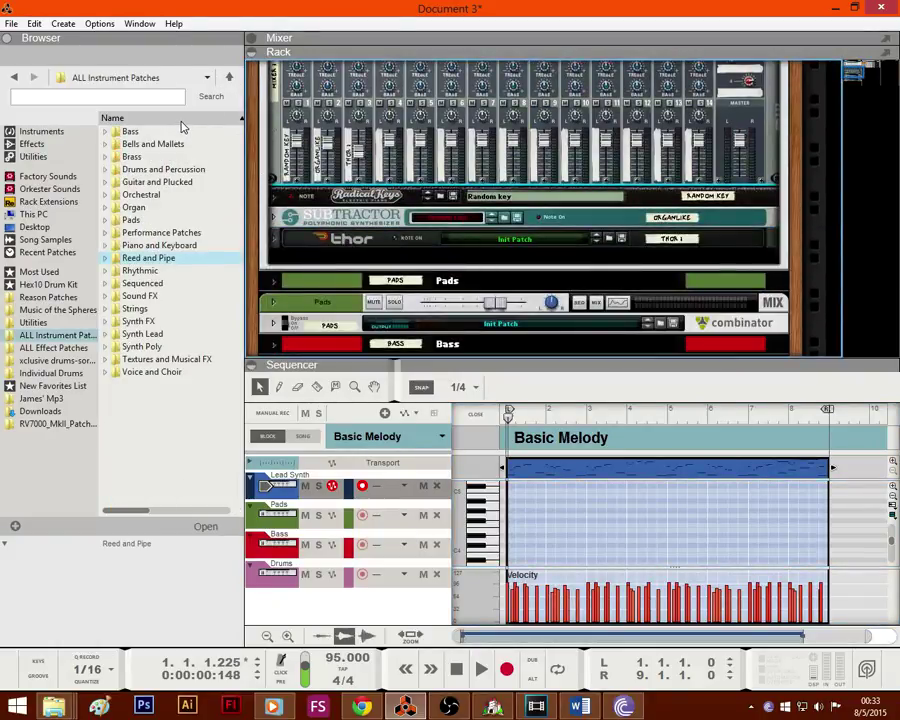
left_click(283, 205)
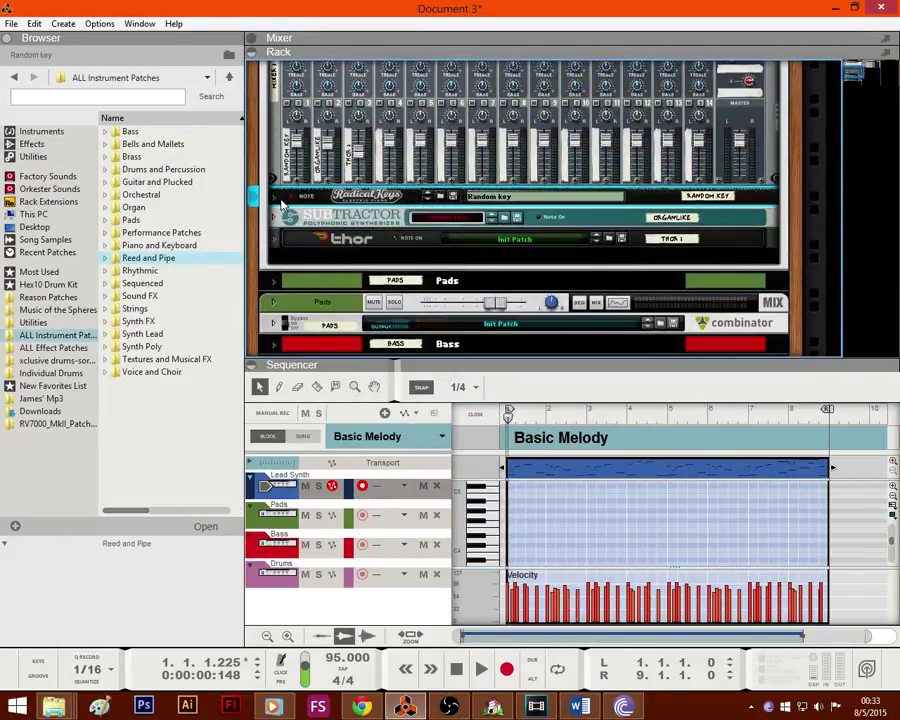
left_click(32, 132)
scroll(160, 200, "down", 3)
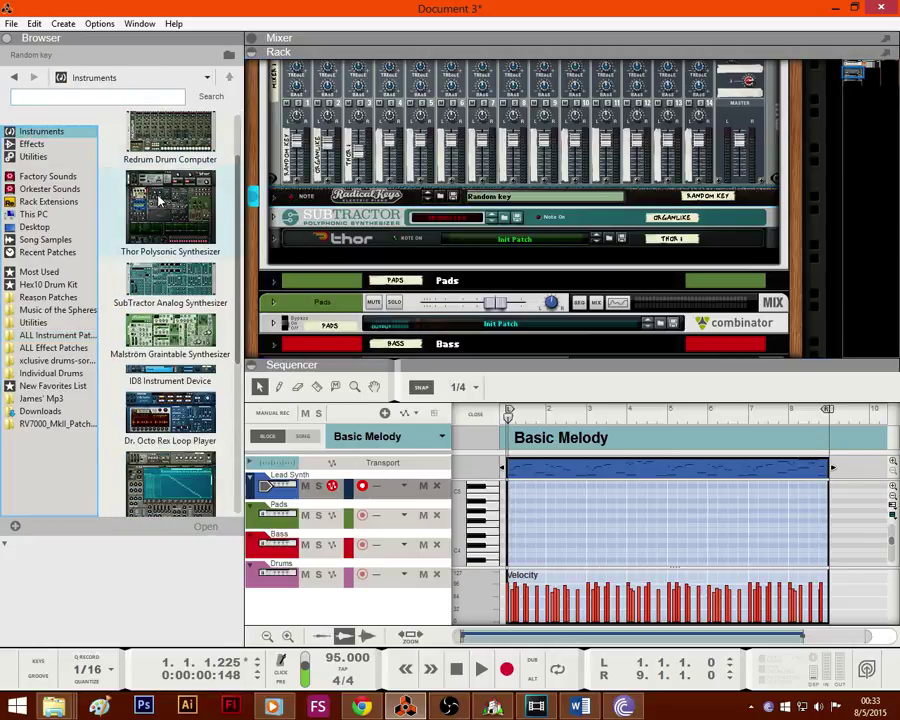
left_click(63, 146)
left_click(63, 156)
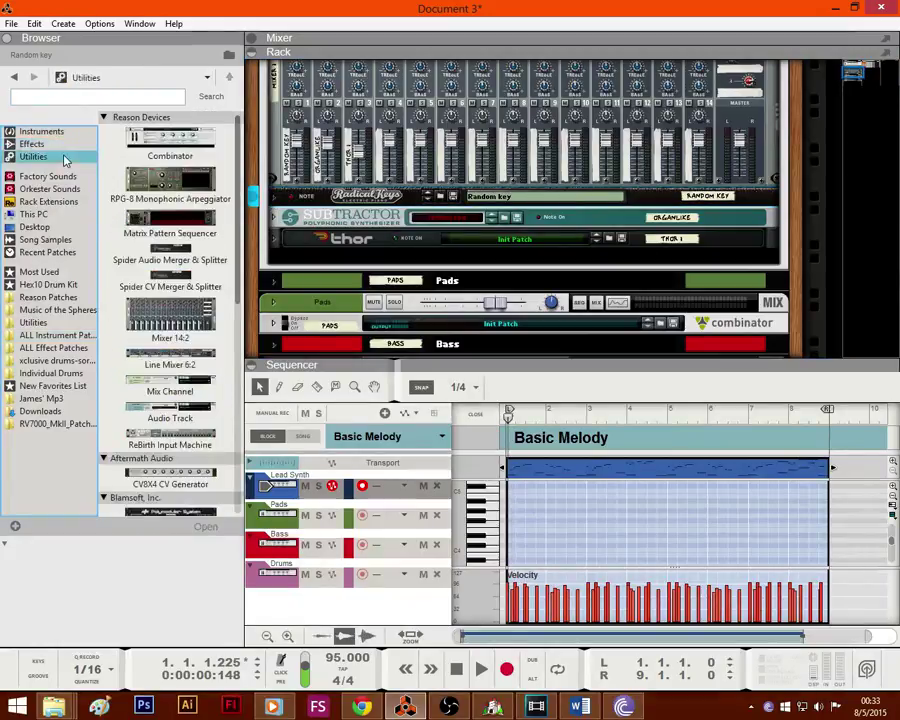
left_click(69, 144)
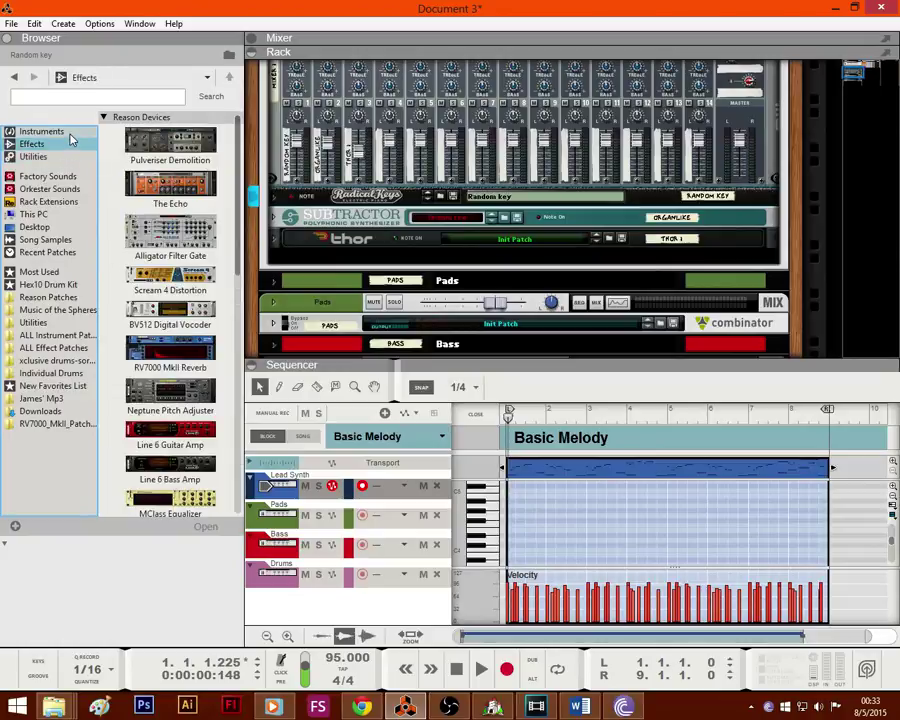
left_click(71, 133)
scroll(214, 372, "down", 5)
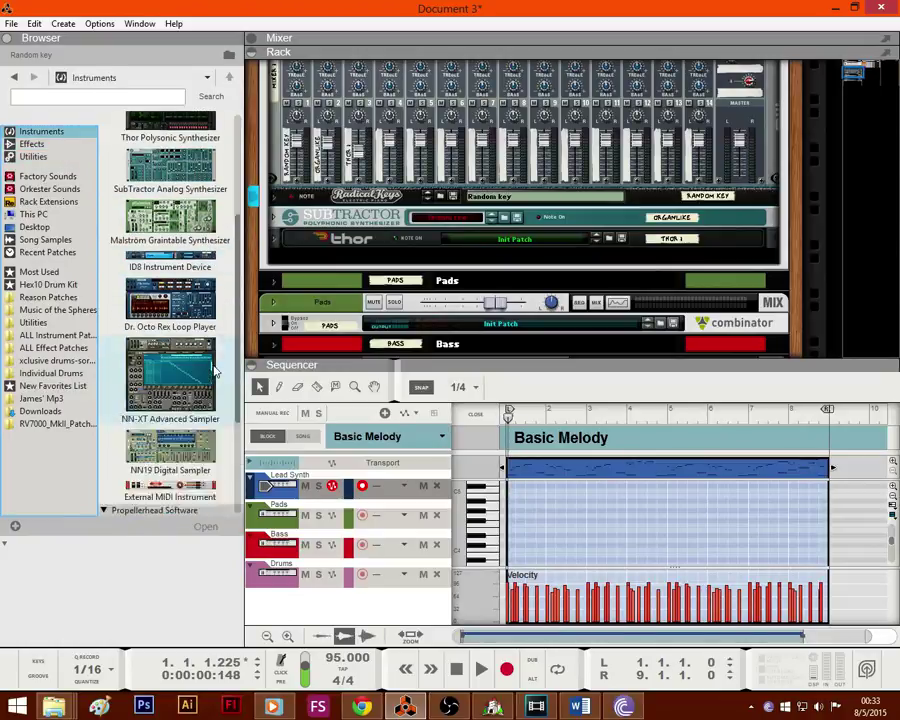
left_click_drag(214, 372, 520, 248)
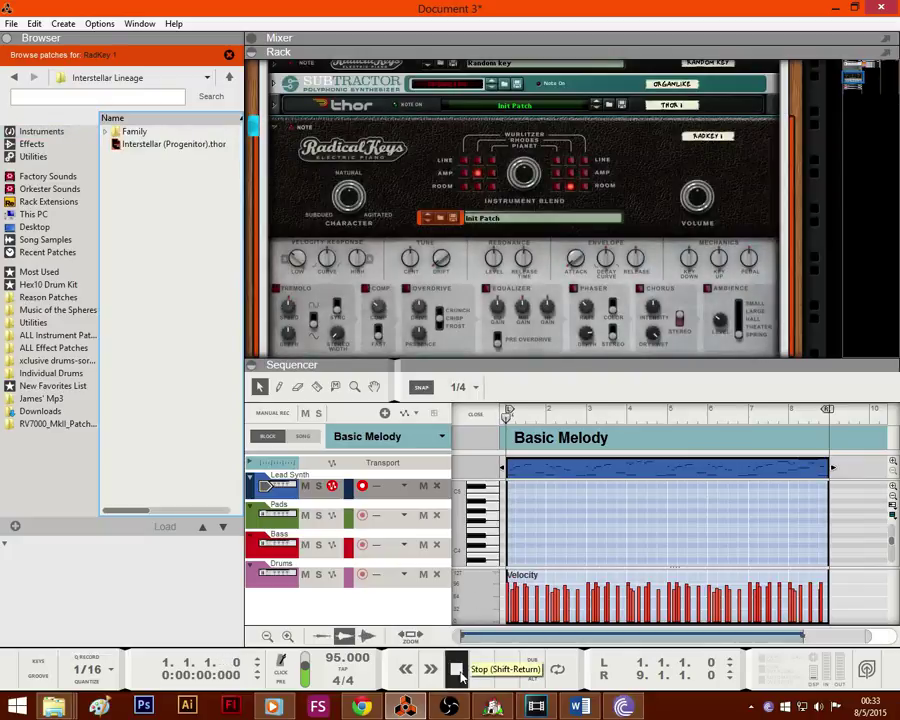
Step: Play the block and set the RadKey 1 channel level on Mixer 1 to 106
left_click(481, 669)
scroll(403, 148, "up", 3)
left_click(391, 181)
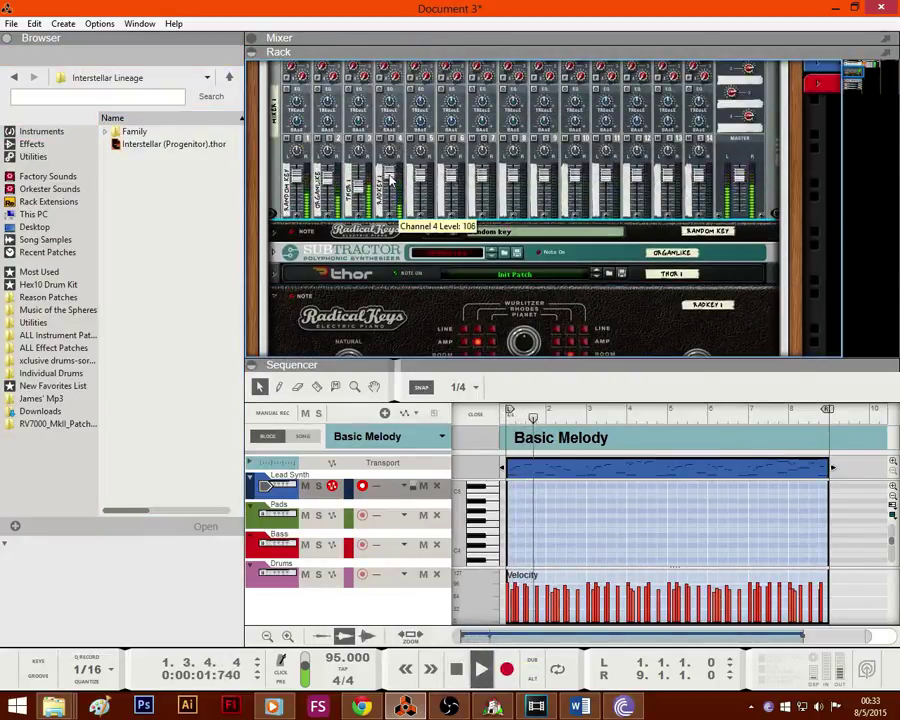
Step: Raise the high gain of RadKey 1's equalizer and adjust its volume during playback
scroll(391, 181, "down", 5)
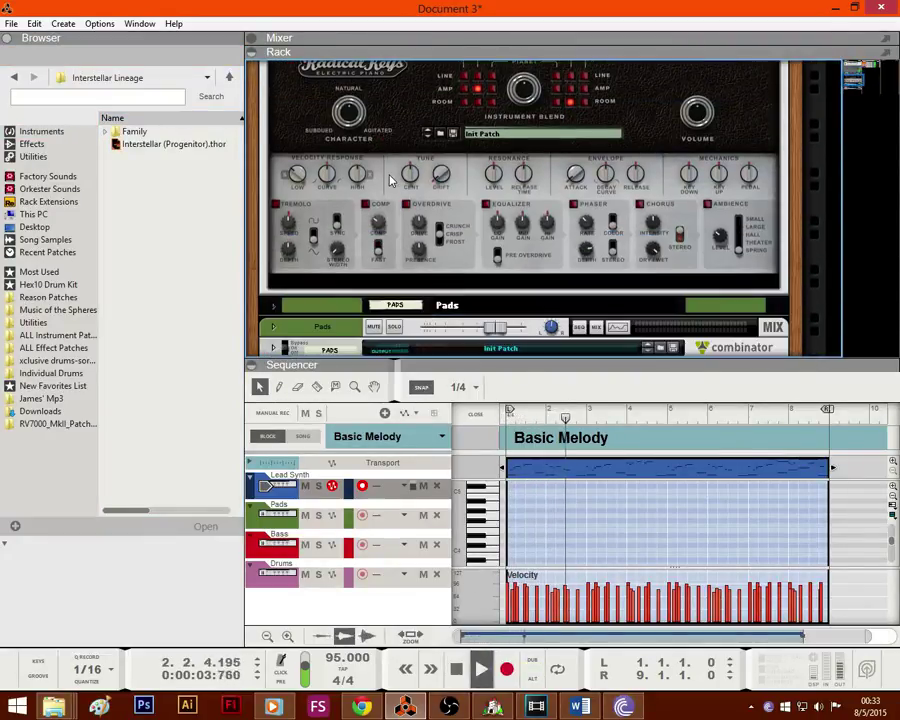
left_click_drag(546, 222, 551, 193)
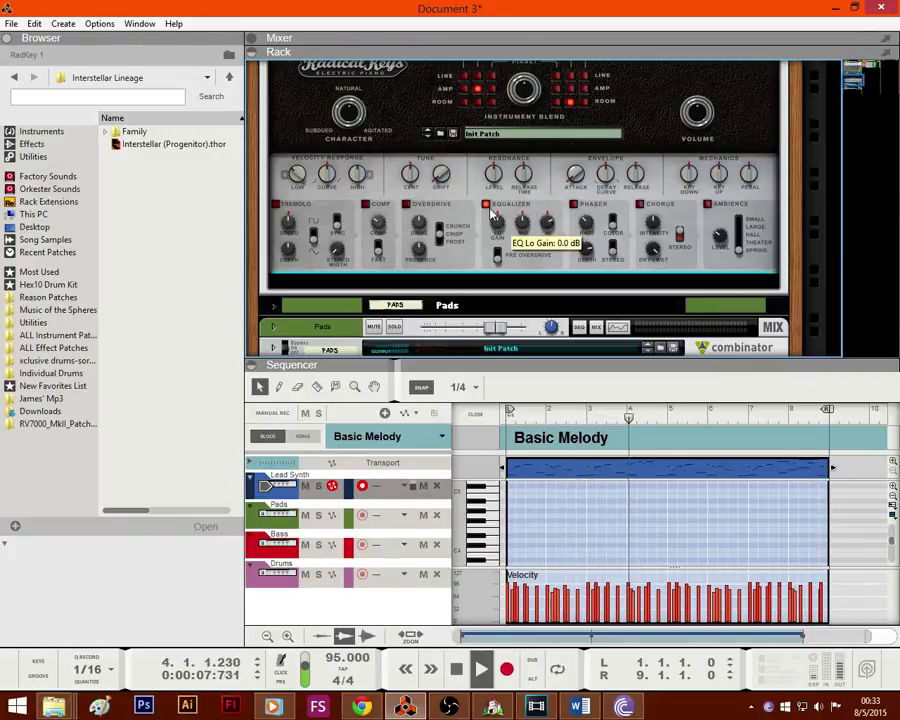
scroll(474, 204, "up", 2)
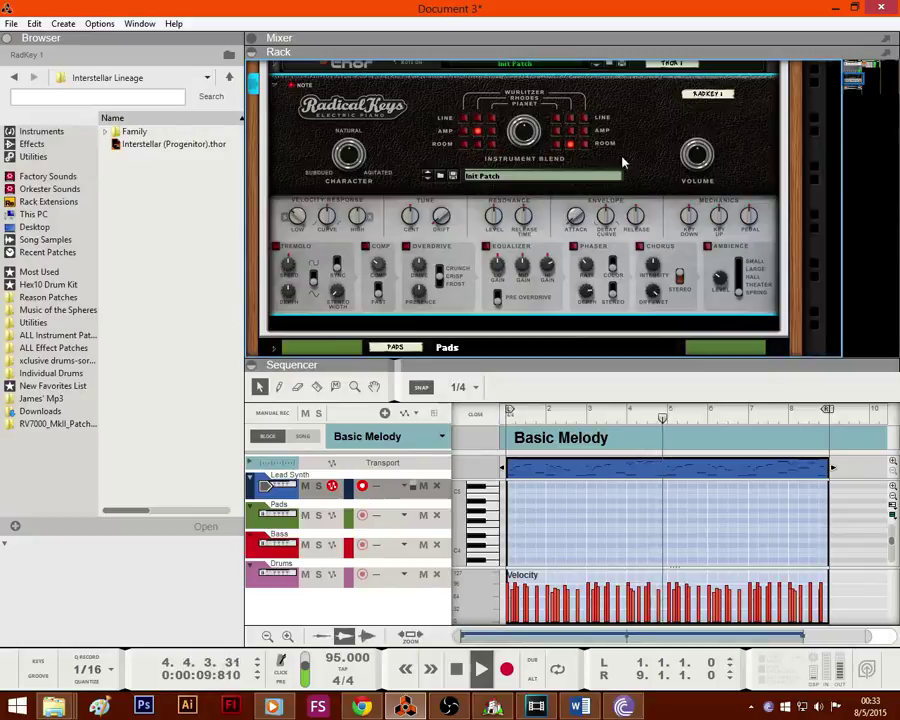
left_click_drag(702, 96, 700, 92)
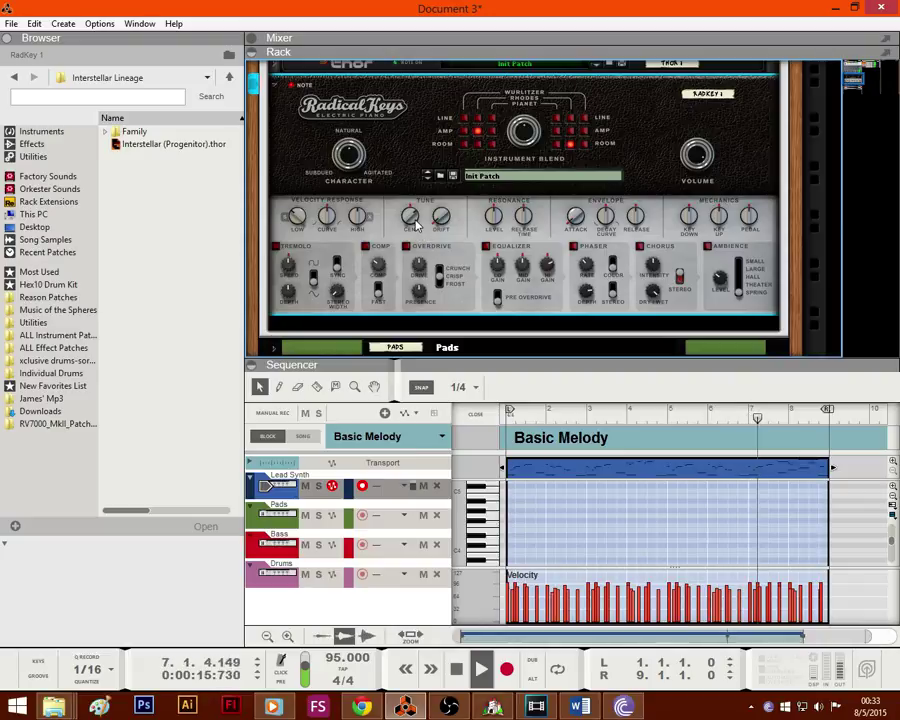
Step: Set RadKey 1's tuning to -4 cents and try out its overdrive
left_click_drag(417, 226, 423, 268)
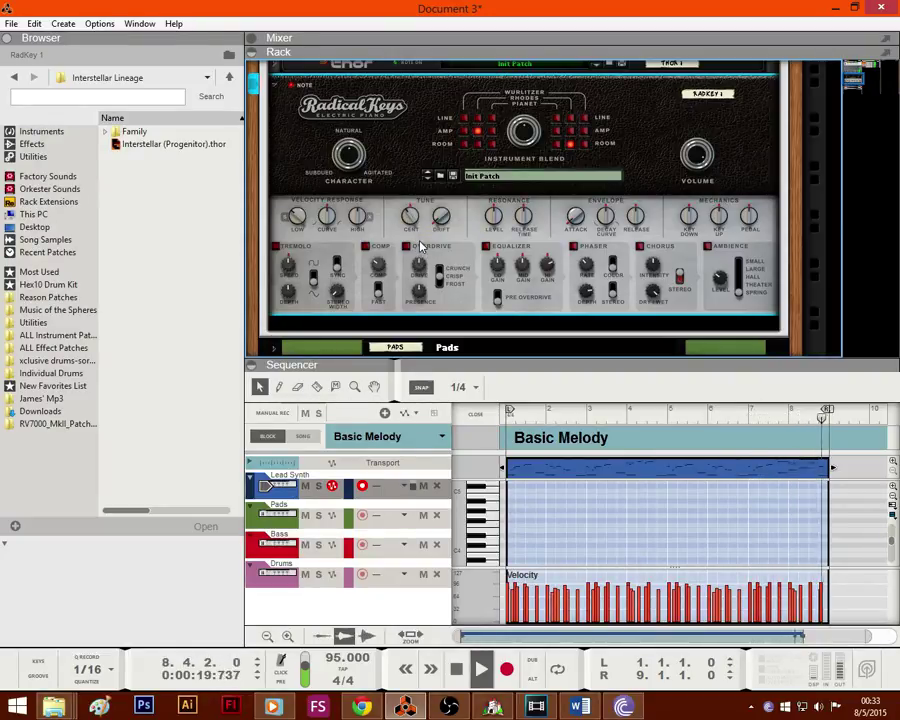
left_click_drag(413, 222, 411, 204)
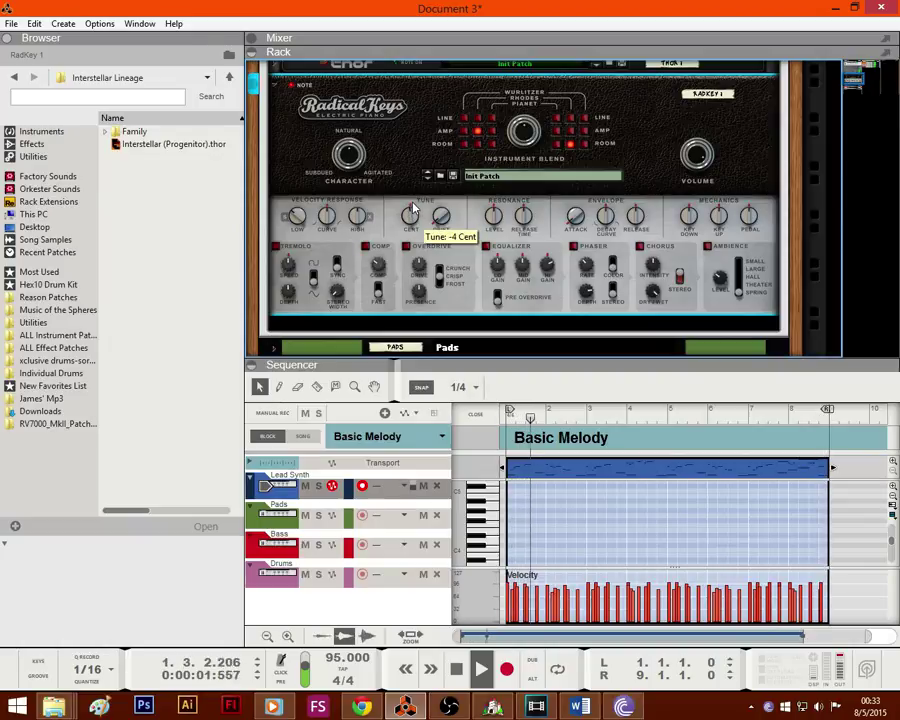
left_click(406, 247)
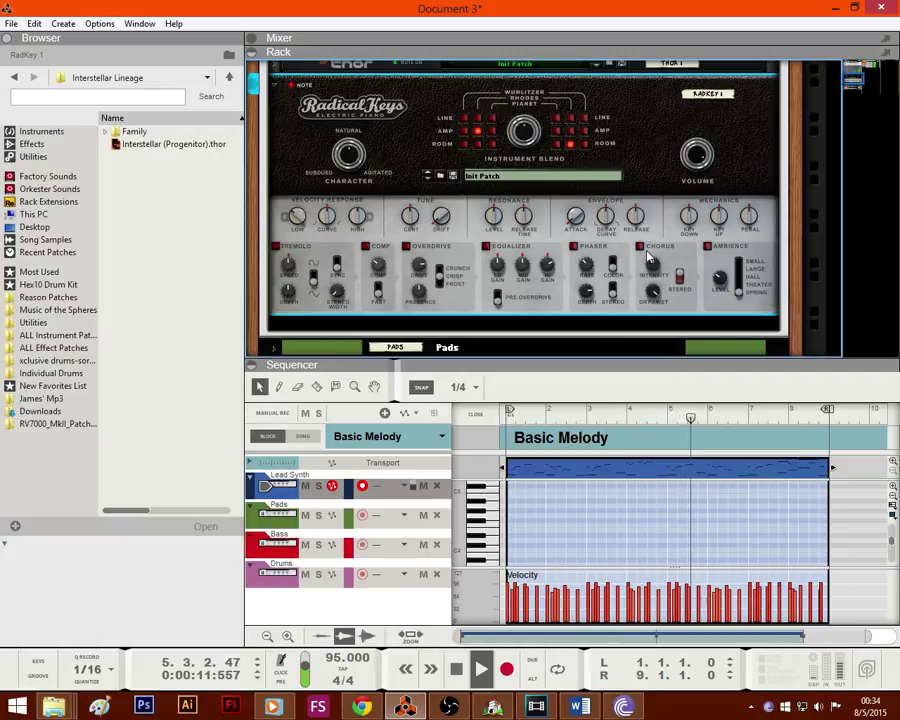
Step: Set both sides of RadKey 1's instrument blend to Wurlitzer Line and turn on its chorus
scroll(619, 256, "up", 3)
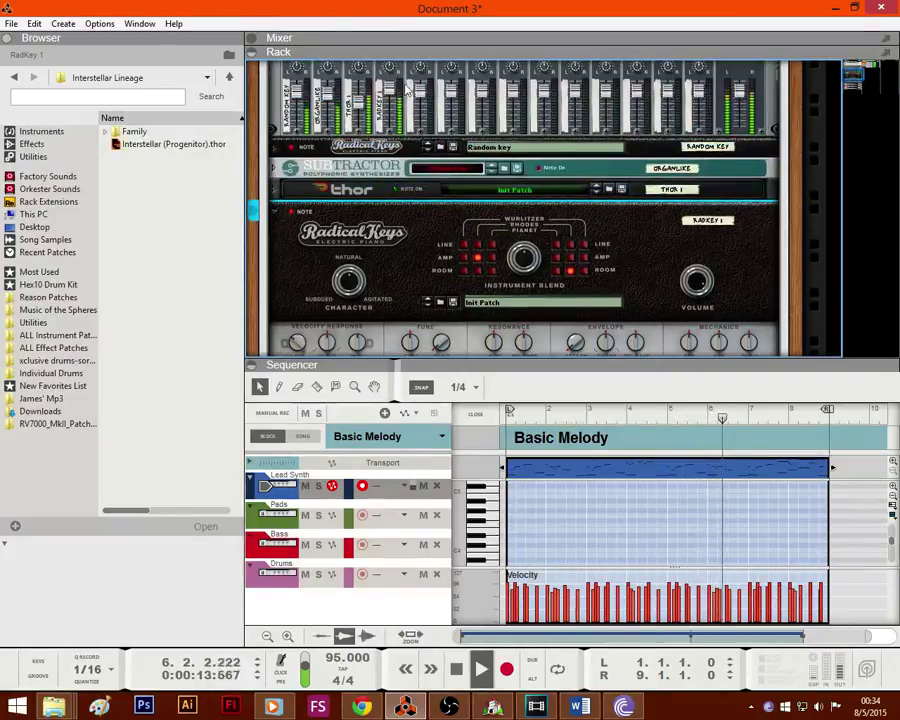
scroll(406, 88, "up", 2)
scroll(386, 193, "down", 2)
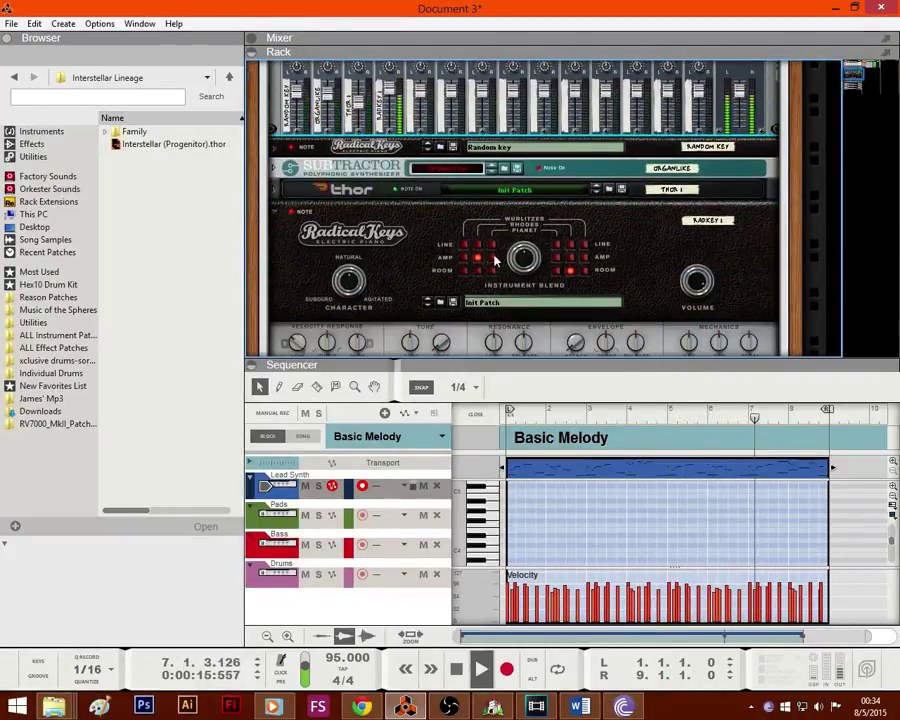
left_click(464, 243)
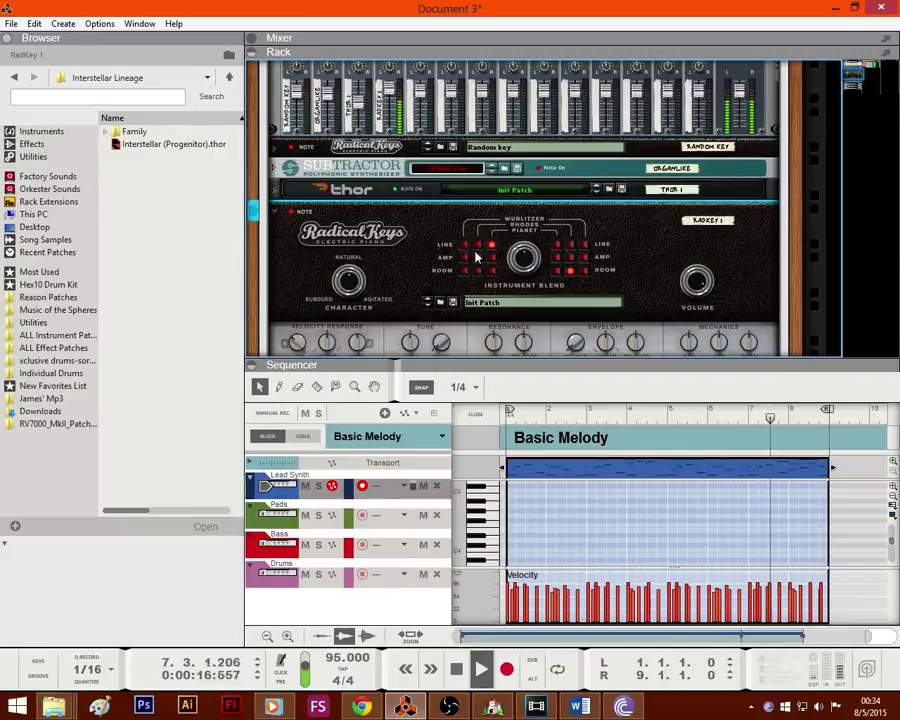
left_click(583, 245)
scroll(400, 212, "down", 3)
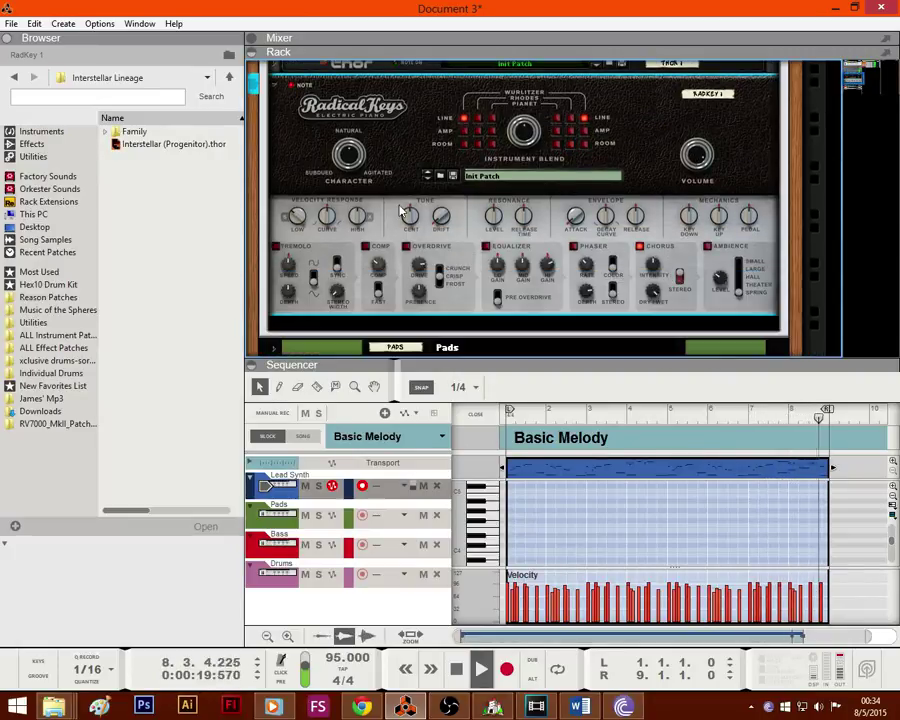
Step: Turn off RadKey 1's chorus and set the first side of its instrument blend to Rhodes Amp
scroll(394, 100, "up", 4)
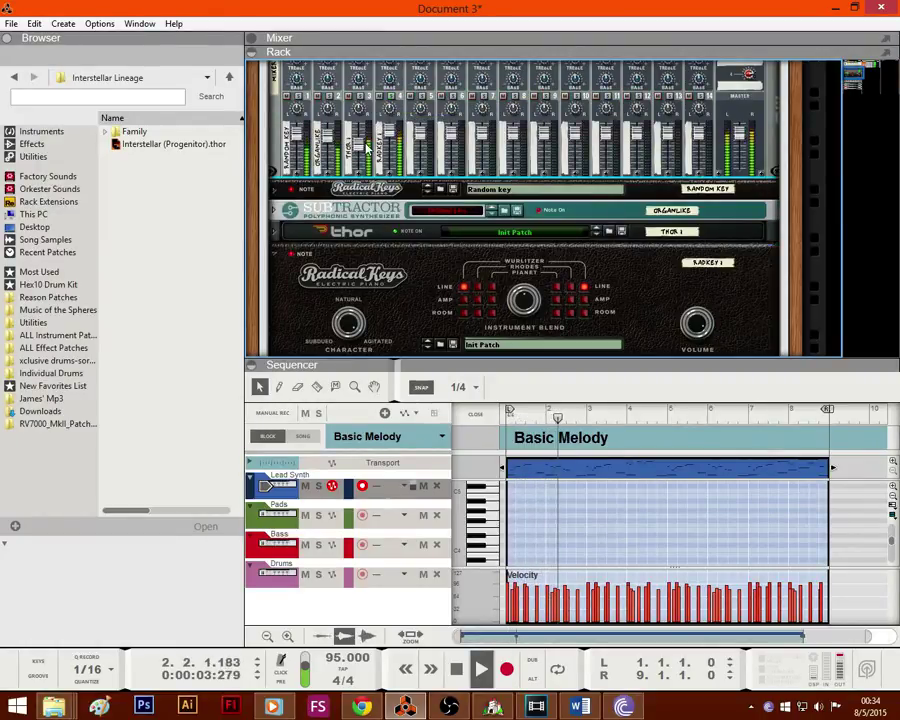
scroll(420, 205, "down", 4)
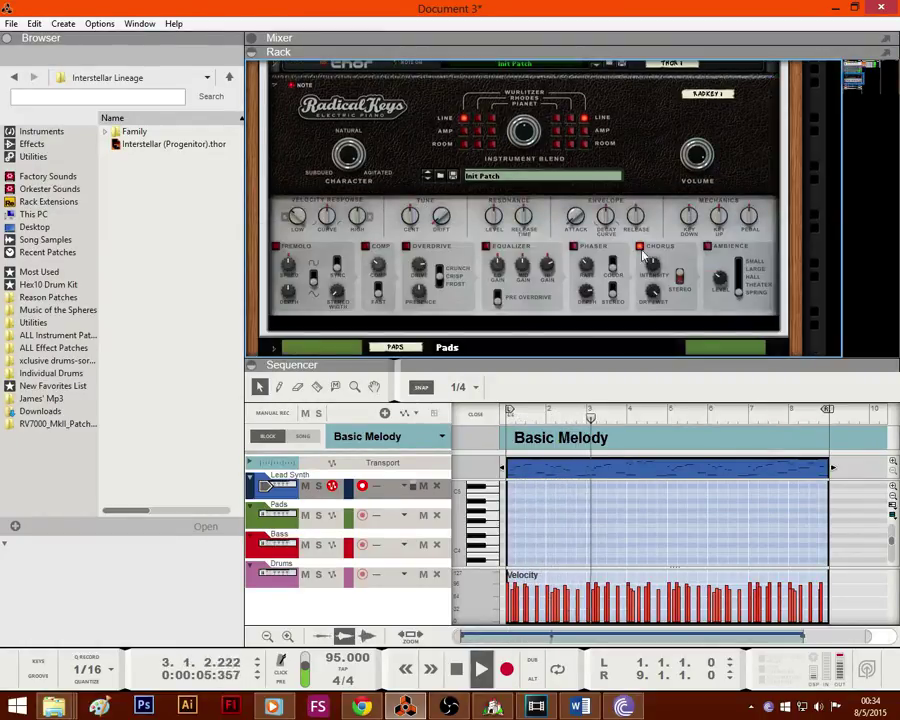
scroll(650, 268, "up", 3)
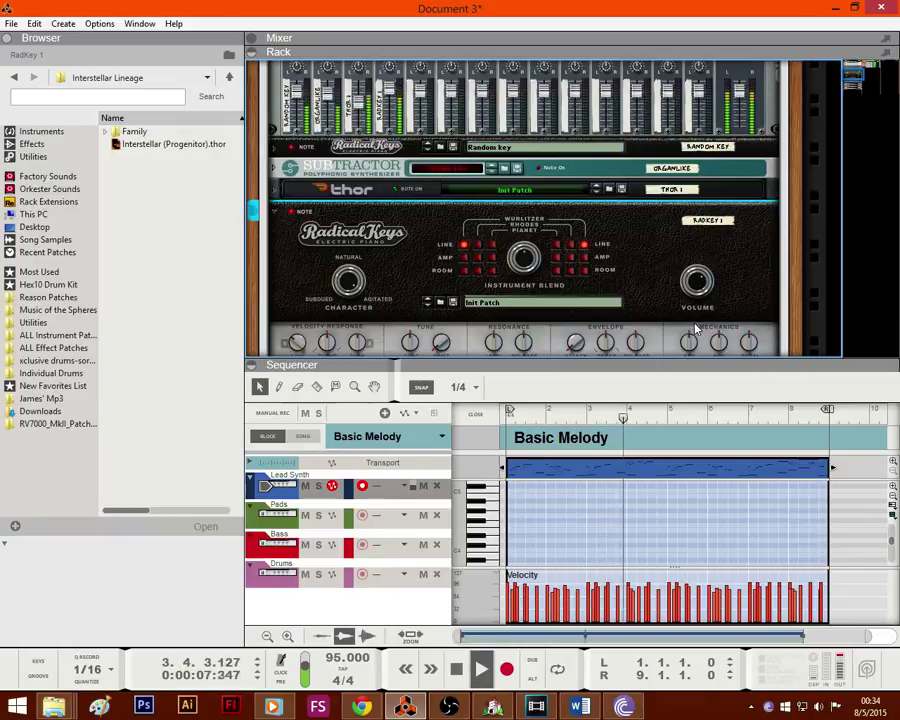
scroll(608, 265, "down", 3)
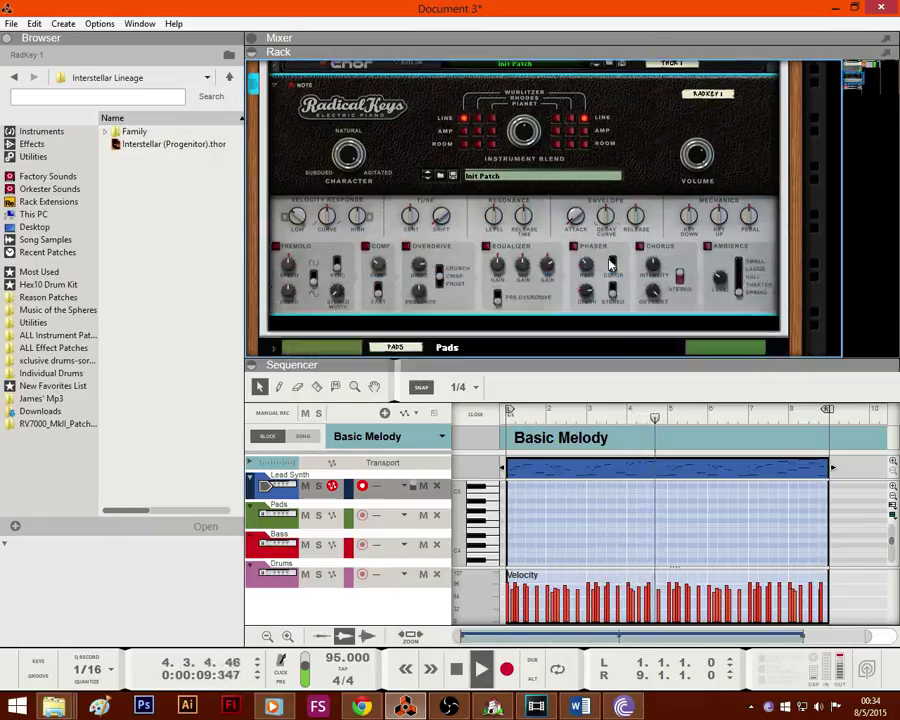
scroll(608, 265, "up", 4)
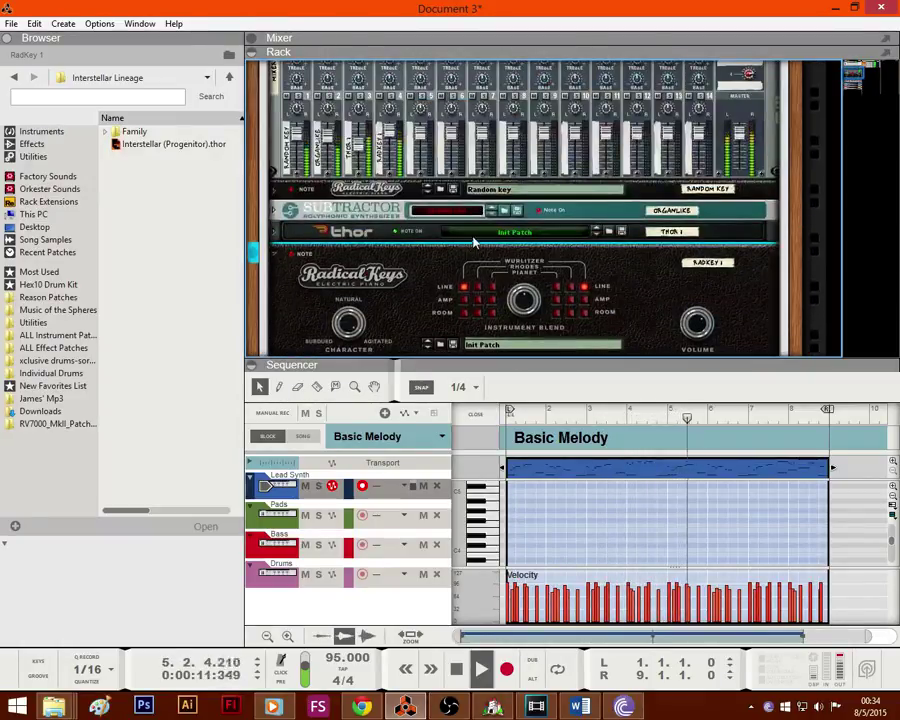
scroll(424, 248, "down", 2)
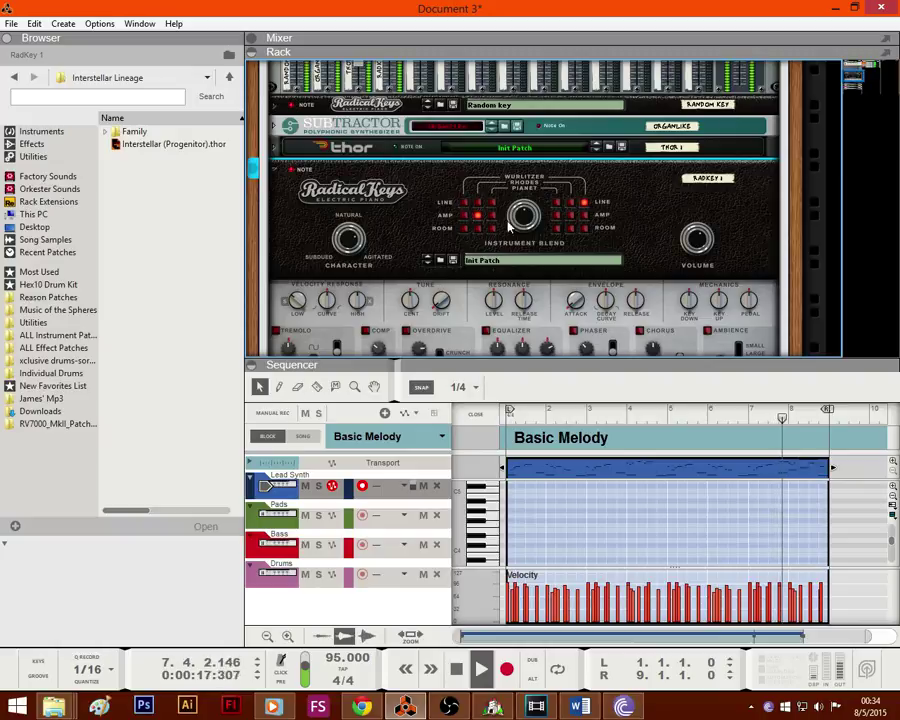
Step: Solo the Organlike and Thor 1 channels of the lead mixer to hear how these layers sound
scroll(465, 207, "up", 2)
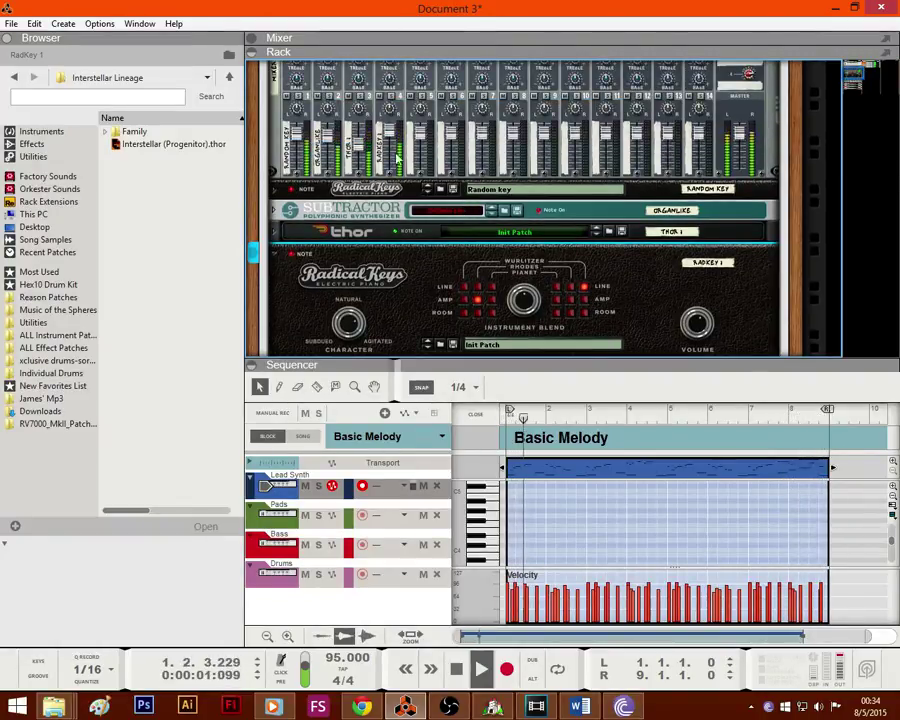
left_click(331, 97)
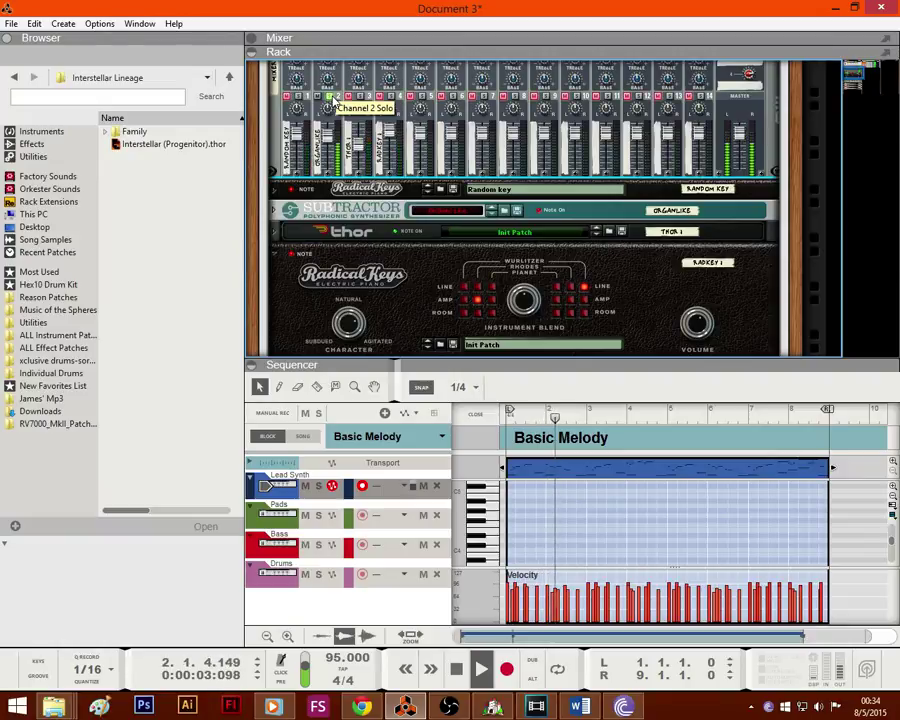
left_click(360, 97)
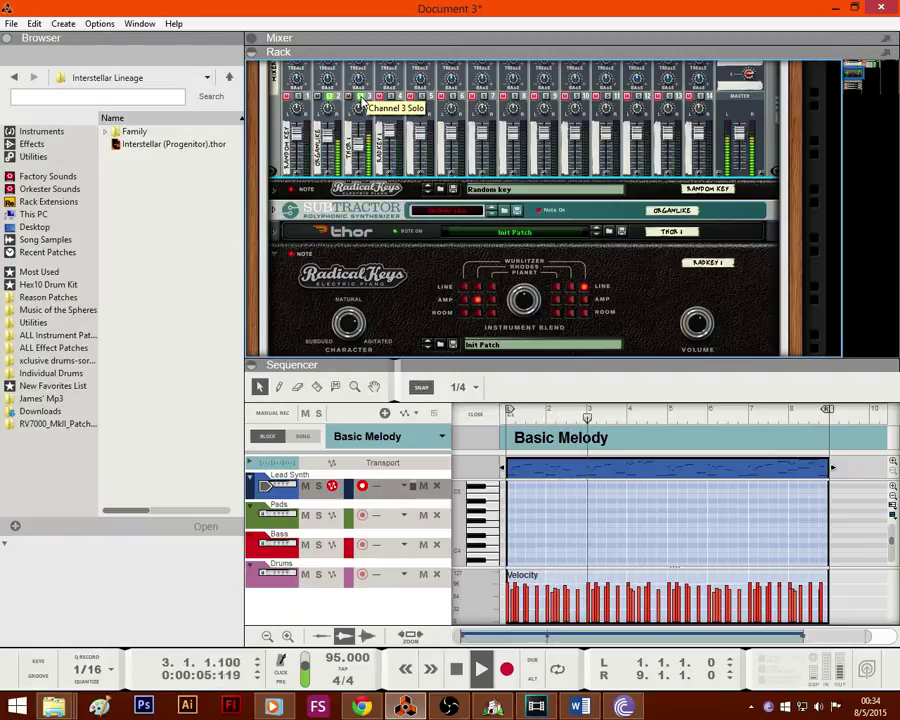
scroll(330, 110, "up", 3)
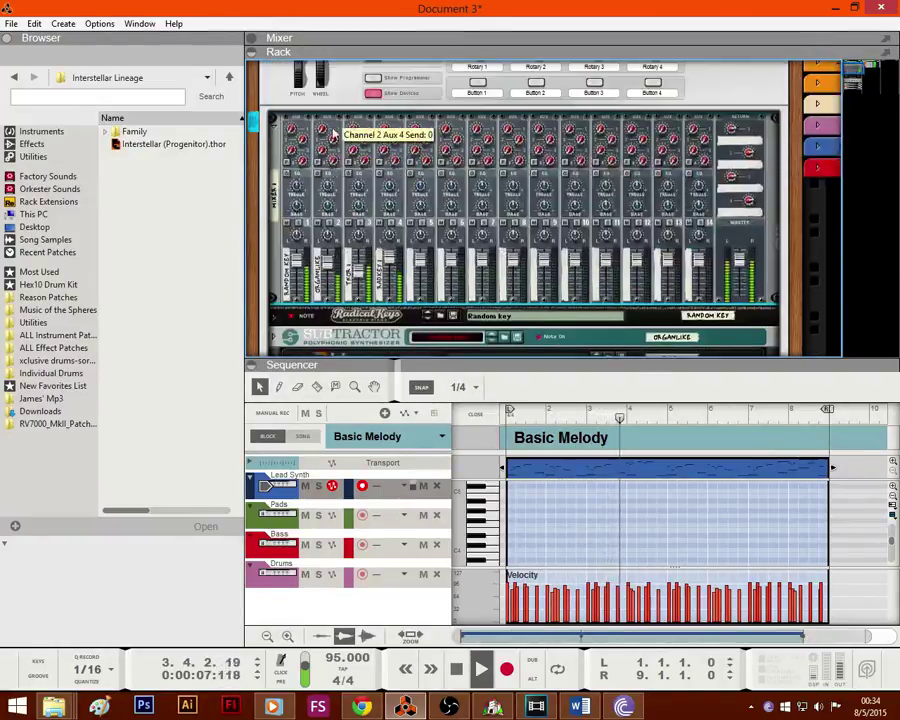
scroll(271, 112, "up", 2)
scroll(376, 183, "down", 6)
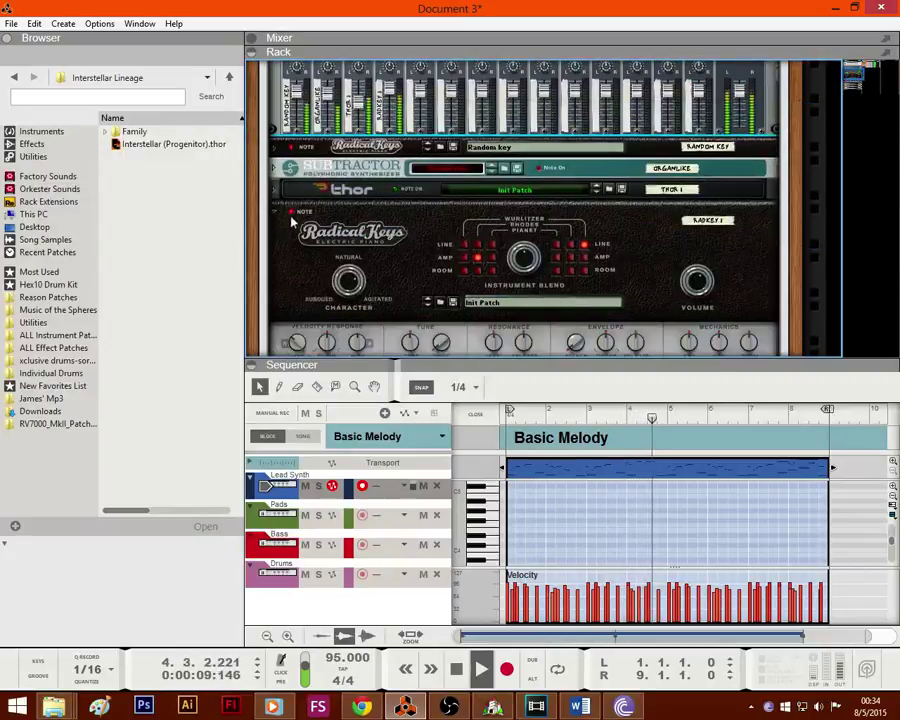
Step: Collapse the RadKey 1 device, stop playback and return to the start of the block
left_click(275, 212)
scroll(278, 218, "down", 1)
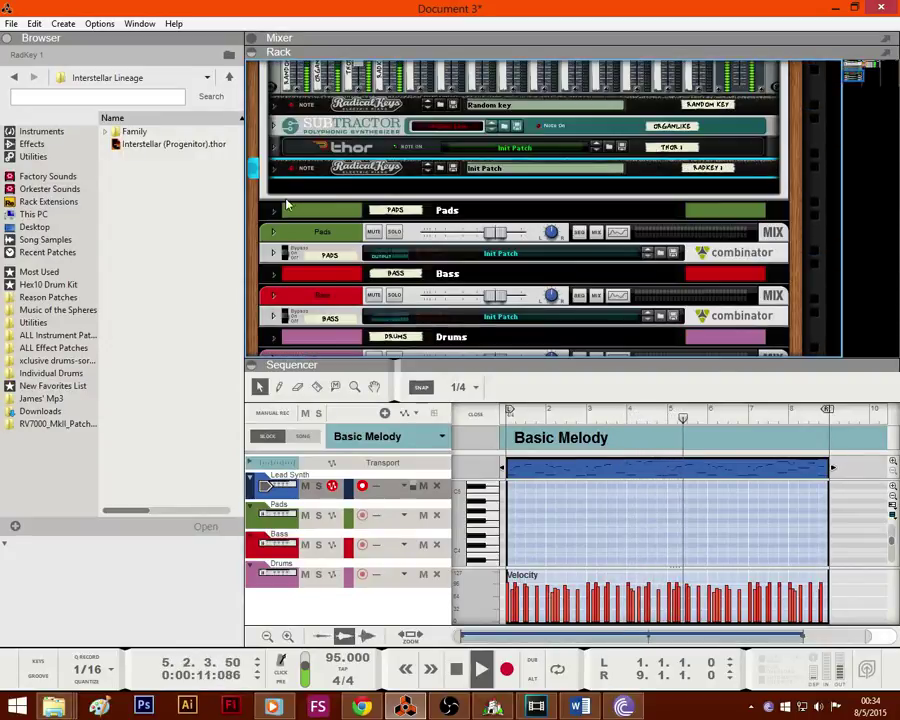
scroll(296, 170, "up", 3)
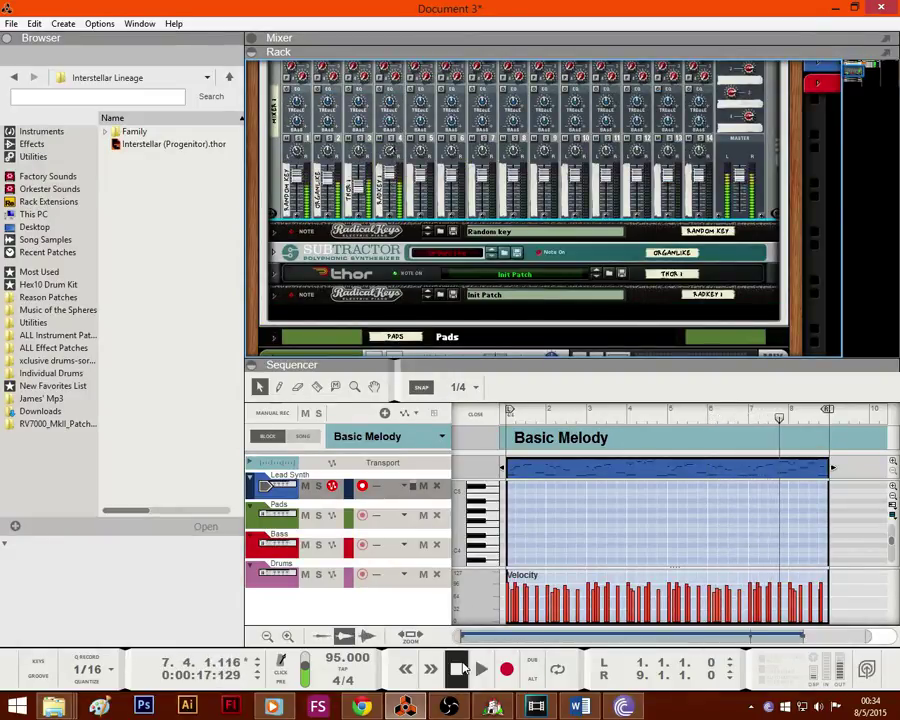
double_click(456, 669)
scroll(327, 175, "down", 4)
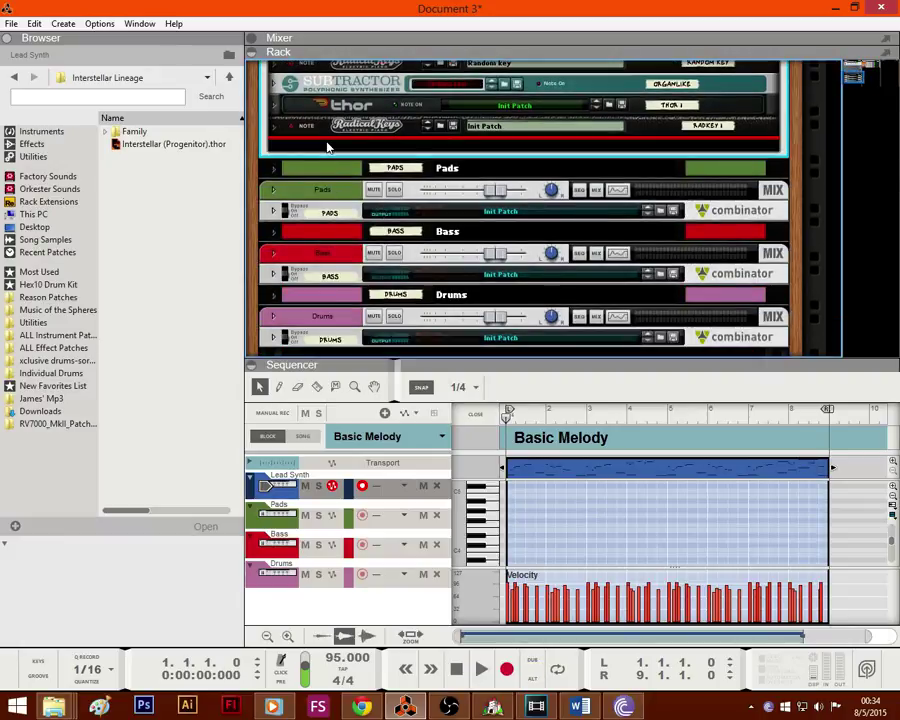
left_click(42, 132)
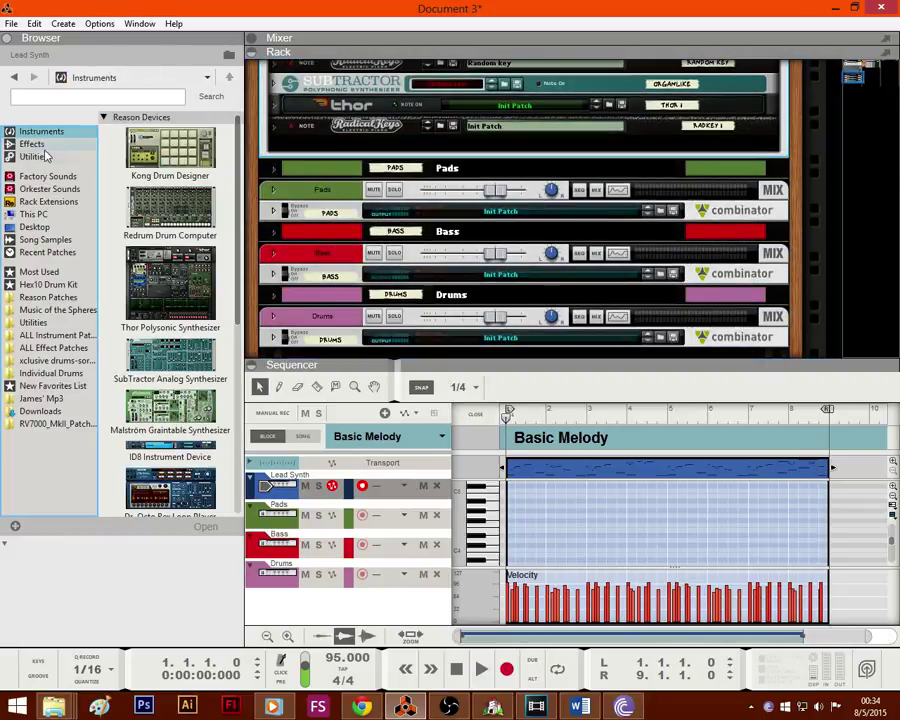
scroll(152, 286, "down", 1)
left_click_drag(158, 287, 307, 155)
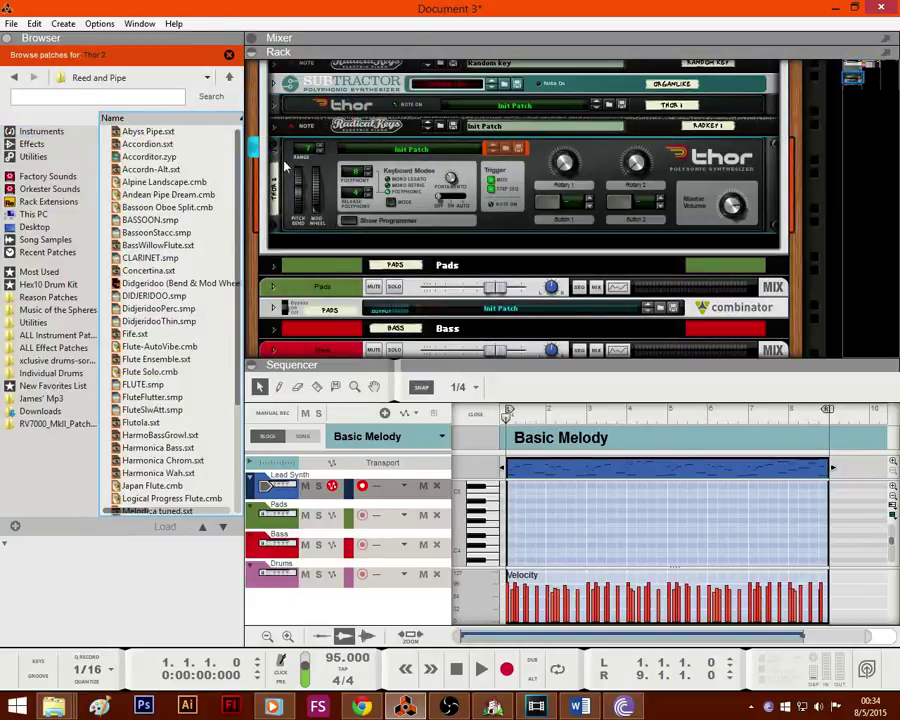
left_click(274, 148)
left_click(275, 150)
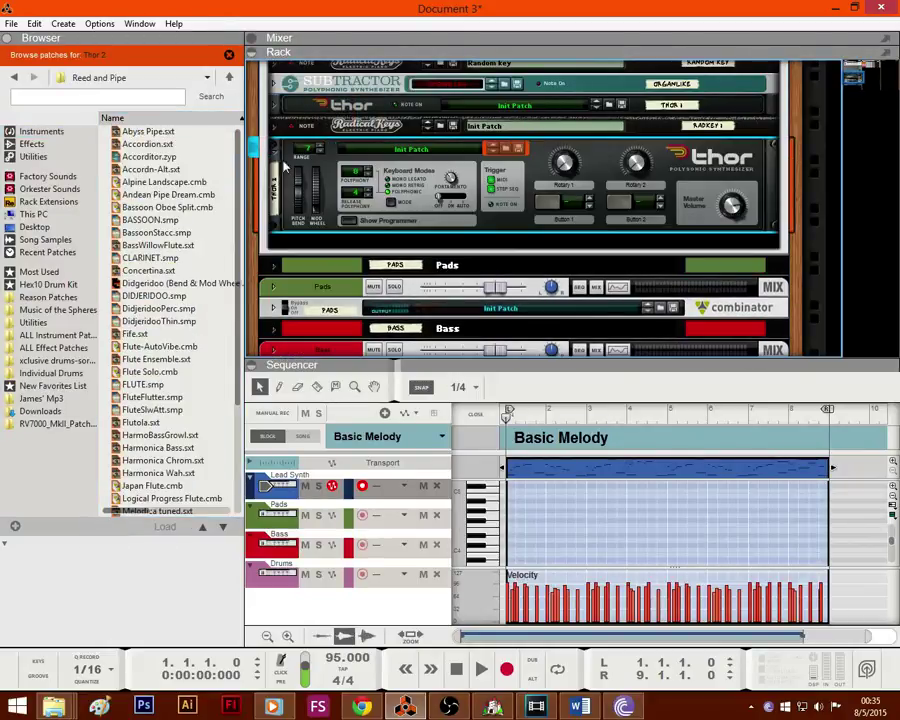
left_click(343, 221)
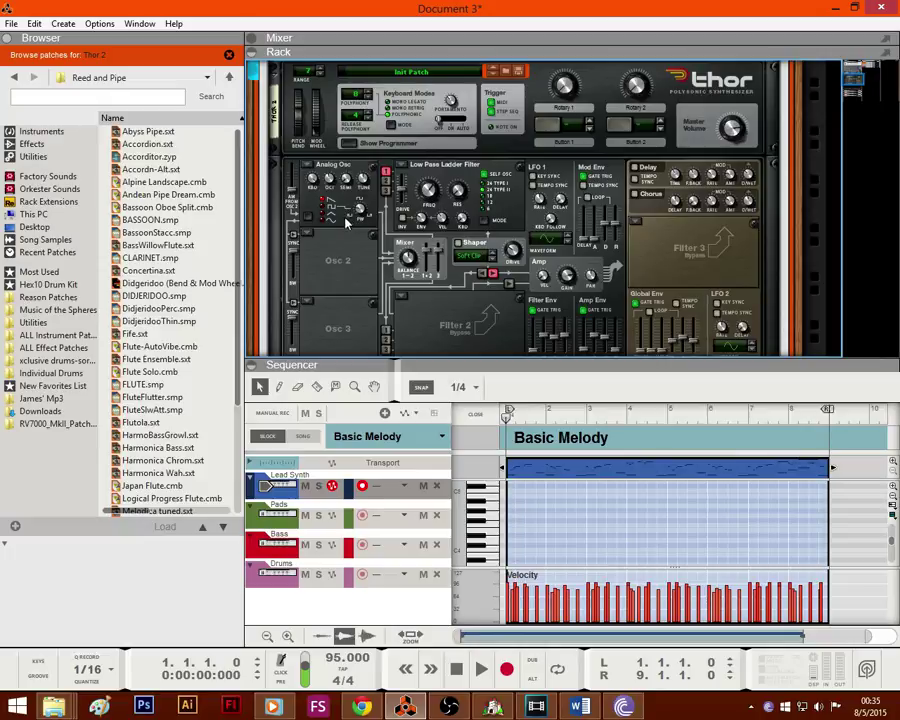
scroll(315, 243, "up", 2)
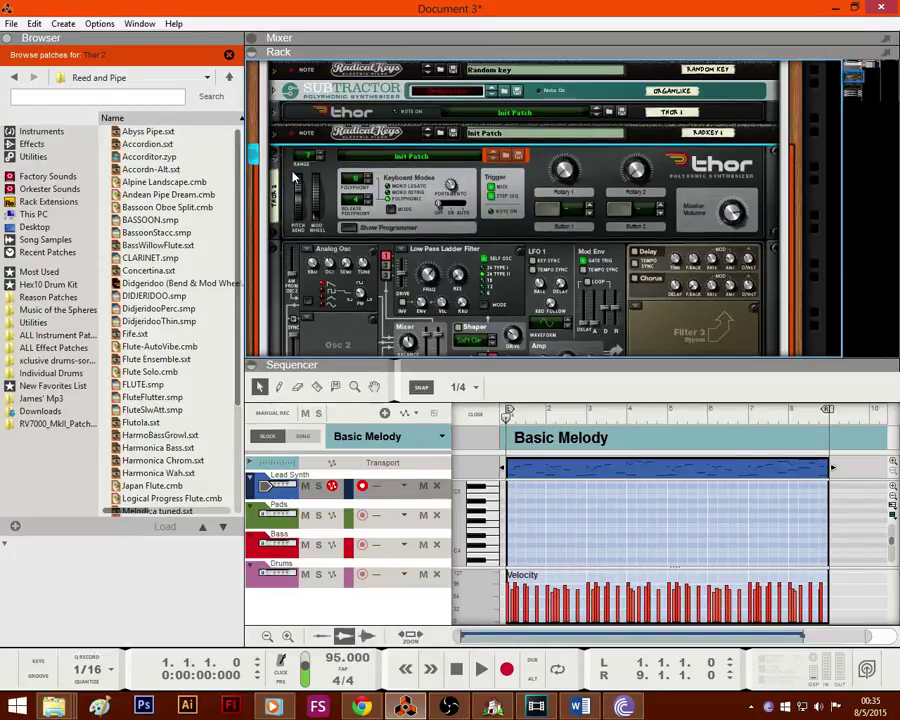
key("Delete")
left_click(418, 377)
Step: Add two SubTractor synthesizers below RadKey 1 inside the Lead Synth combinator
left_click(64, 133)
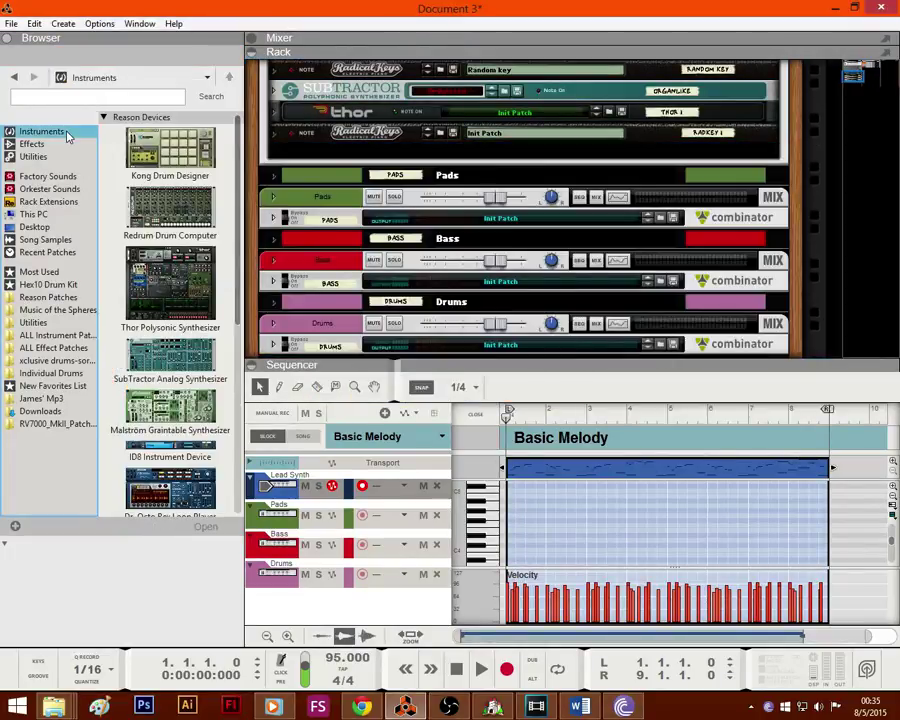
scroll(186, 281, "down", 1)
left_click_drag(182, 316, 340, 146)
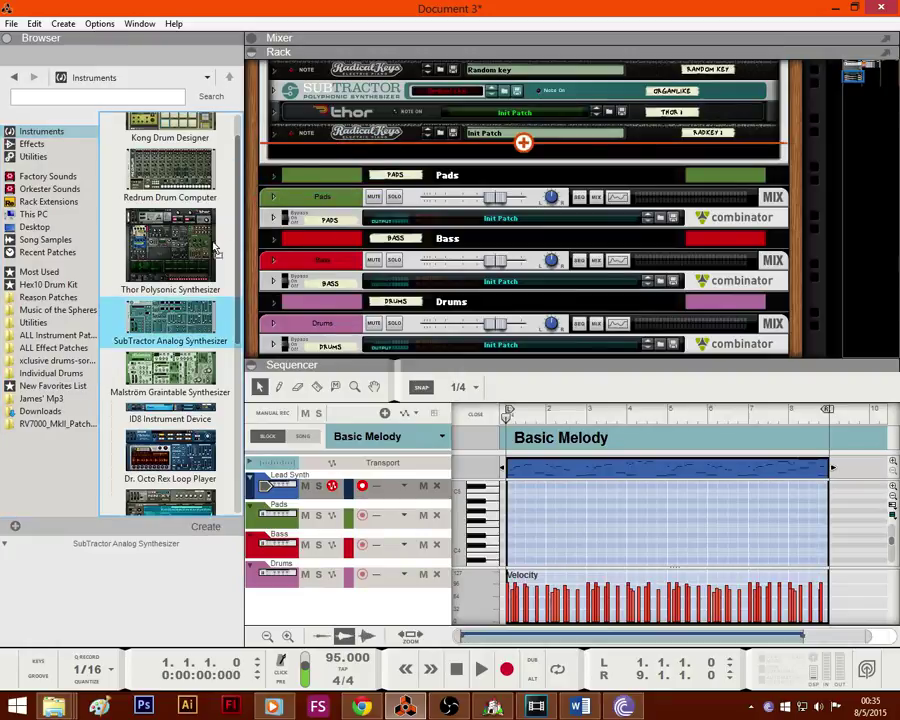
scroll(156, 208, "down", 2)
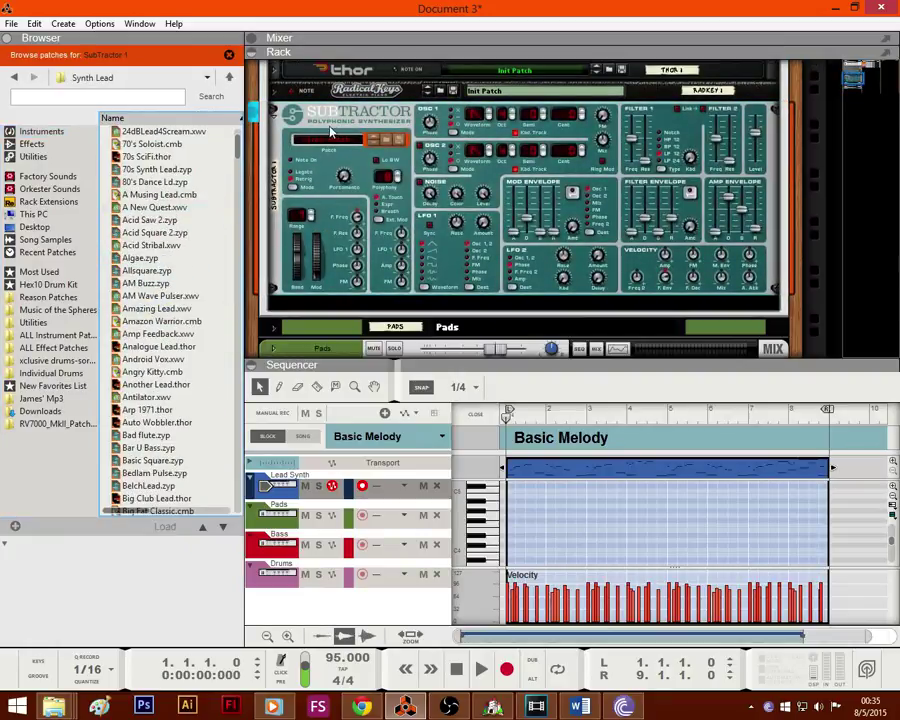
left_click(58, 132)
left_click_drag(176, 388, 520, 314)
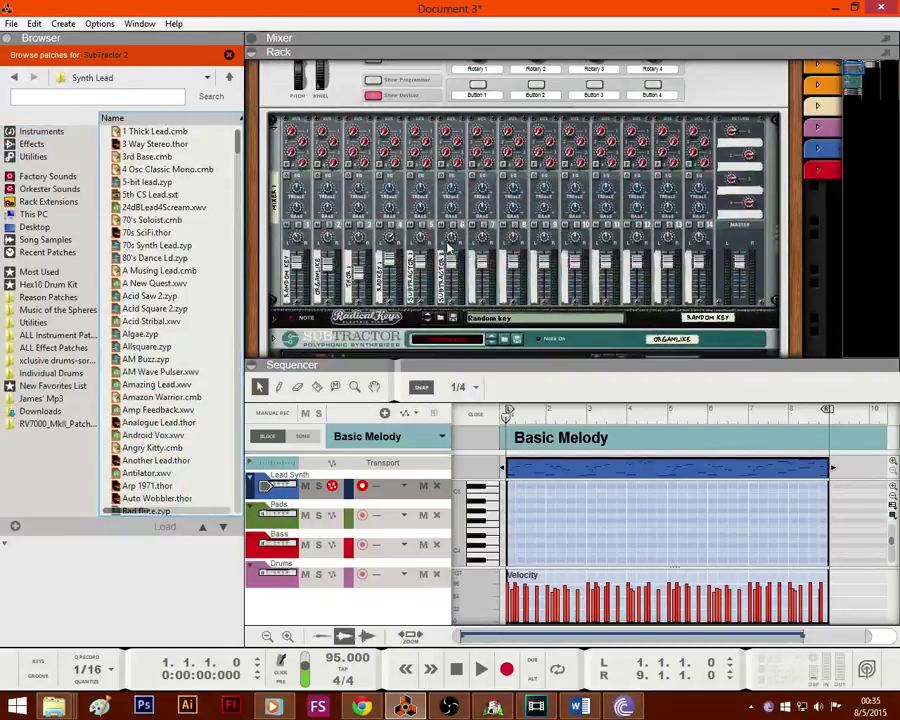
Step: Pan SubTractor 1's mixer channel to the left and change the waveform of its first oscillator
left_click_drag(424, 241, 429, 281)
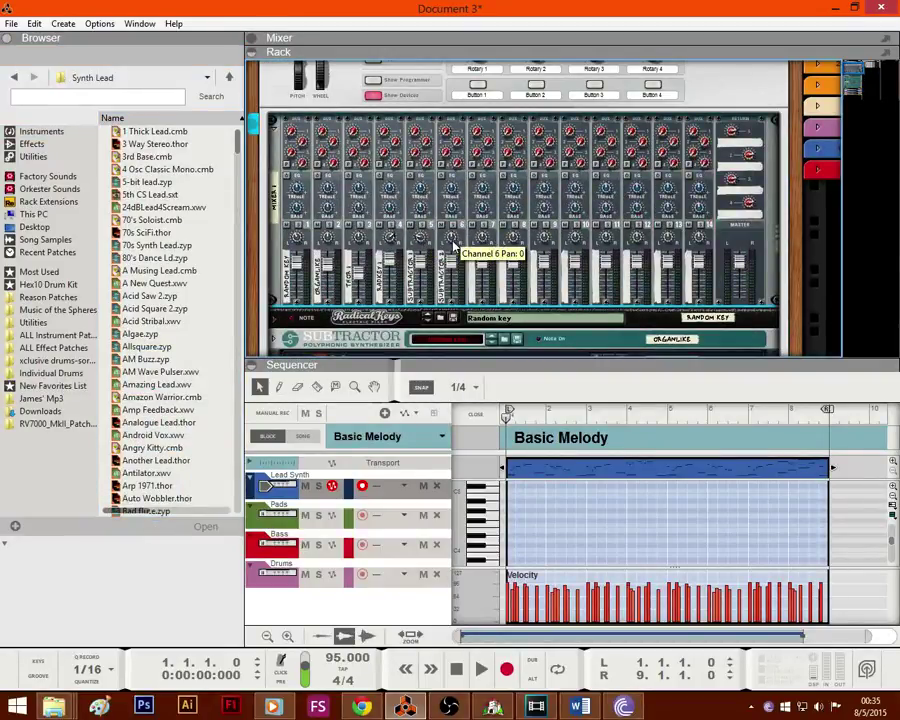
scroll(453, 183, "down", 5)
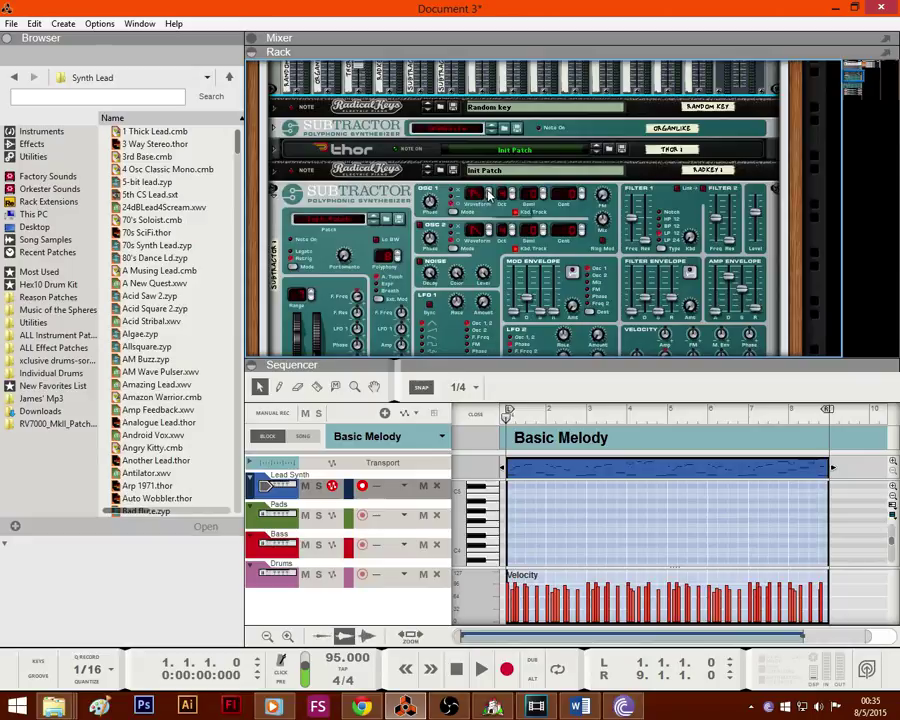
left_click(489, 193)
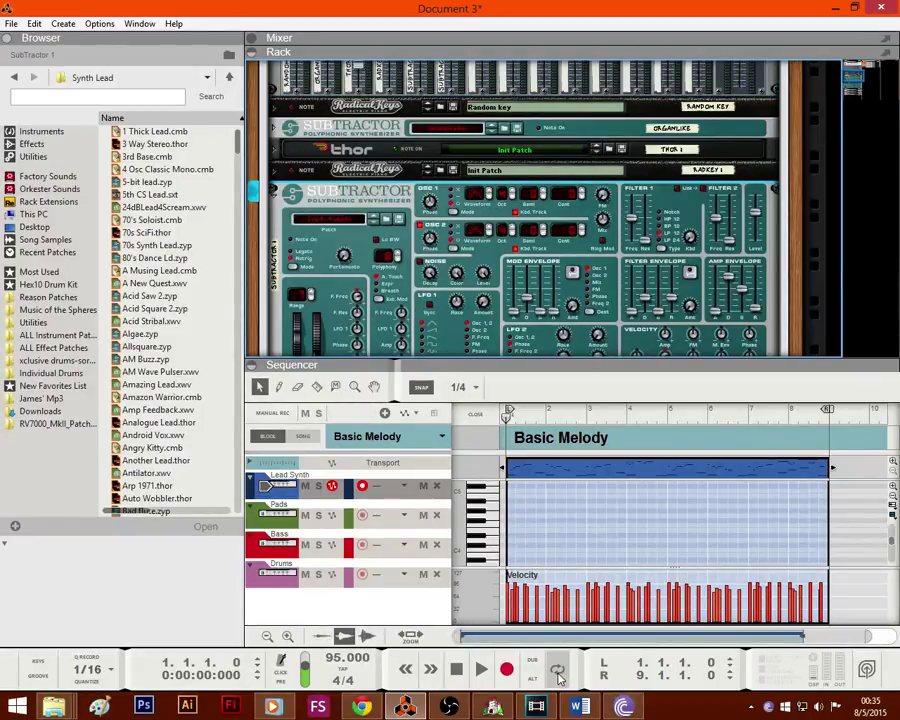
Step: Play the block and lower the Thor 1 mixer channel, then set SubTractor 1's channel level to 76
left_click(481, 669)
scroll(458, 175, "up", 2)
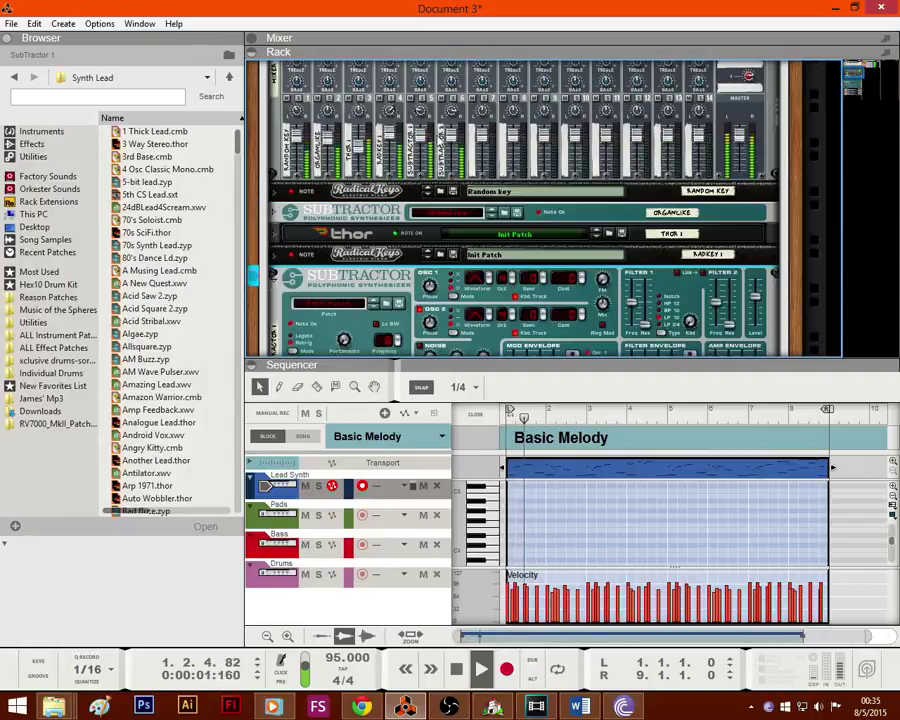
scroll(524, 229, "down", 1)
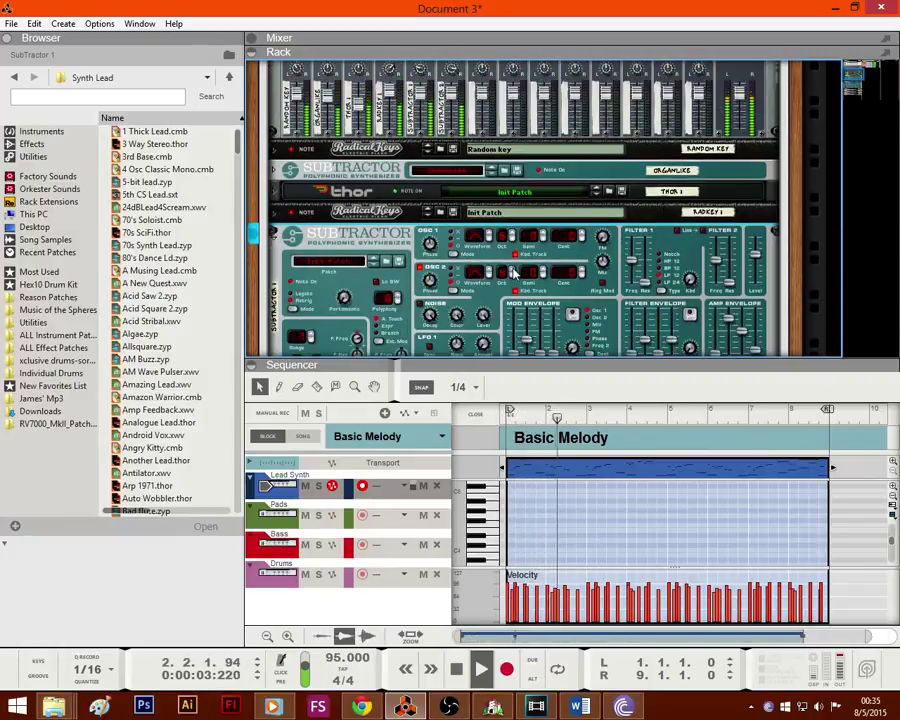
scroll(425, 180, "up", 2)
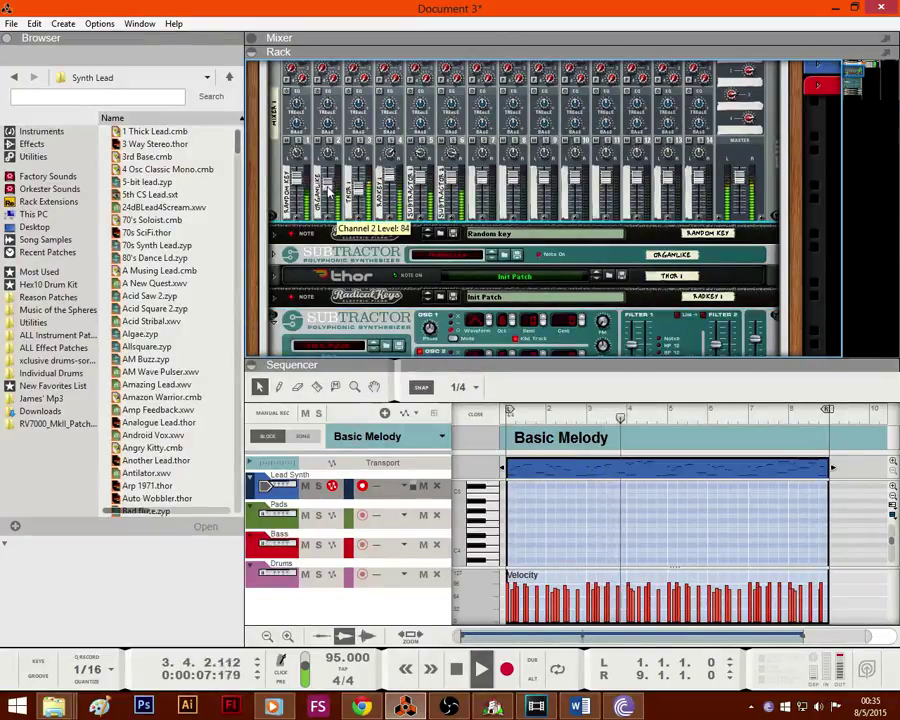
scroll(400, 200, "up", 4)
scroll(447, 215, "down", 4)
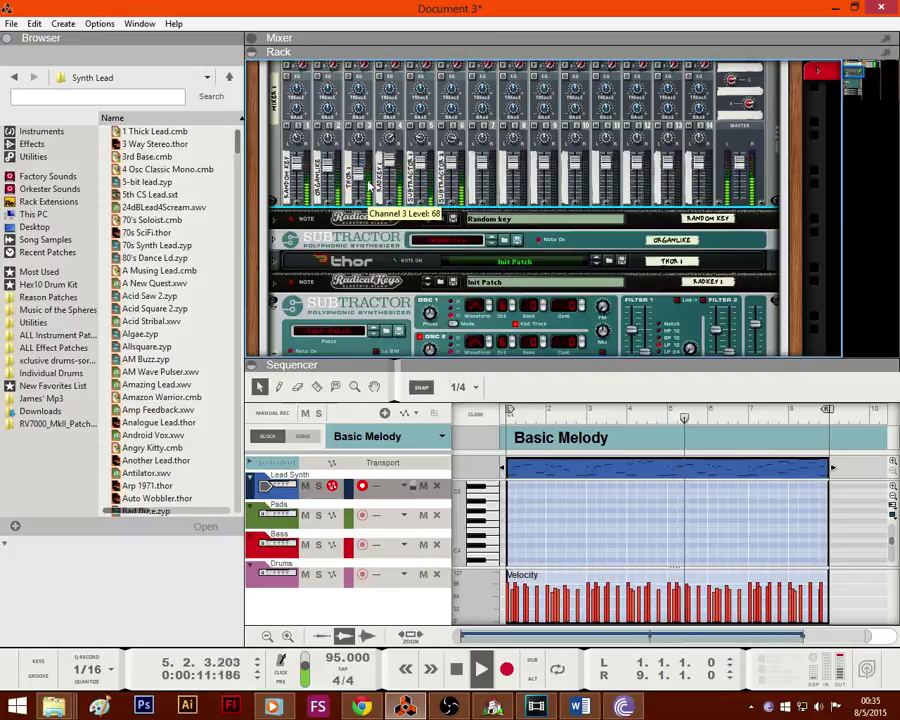
left_click_drag(361, 183, 361, 187)
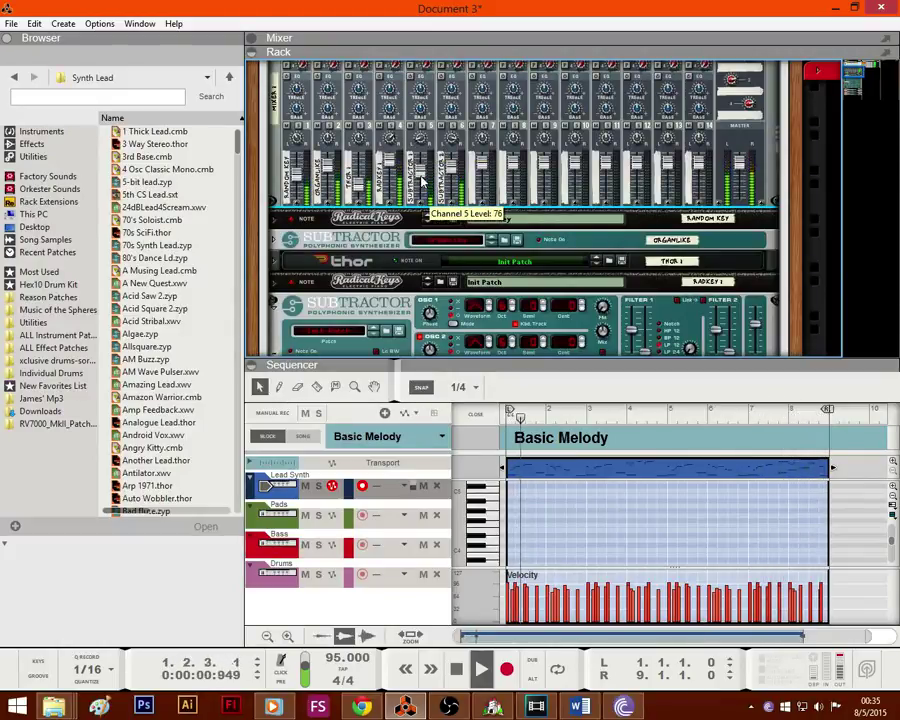
Step: Solo the High End >2kh bus and then Pre-master 1 in the bus rack to compare their sound
left_click_drag(876, 86, 863, 62)
left_click(431, 121)
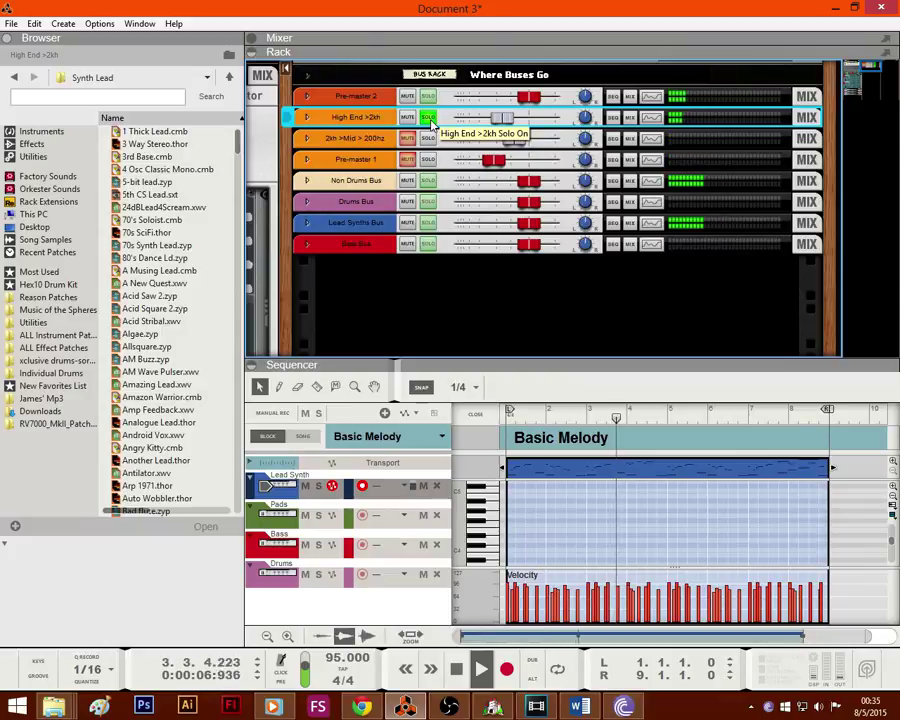
left_click(432, 121)
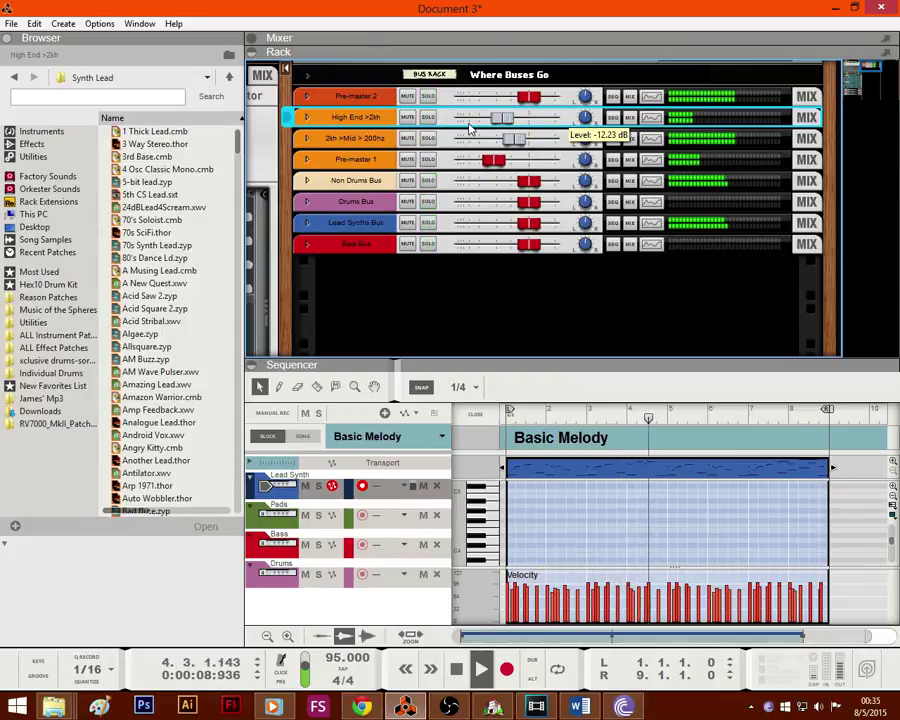
left_click(429, 118)
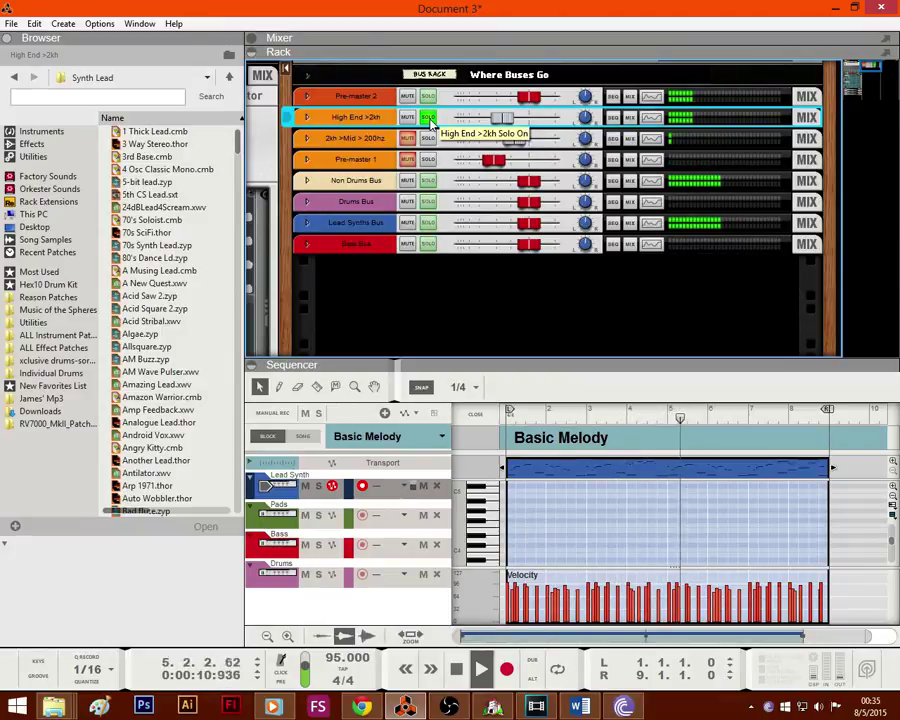
left_click(429, 118)
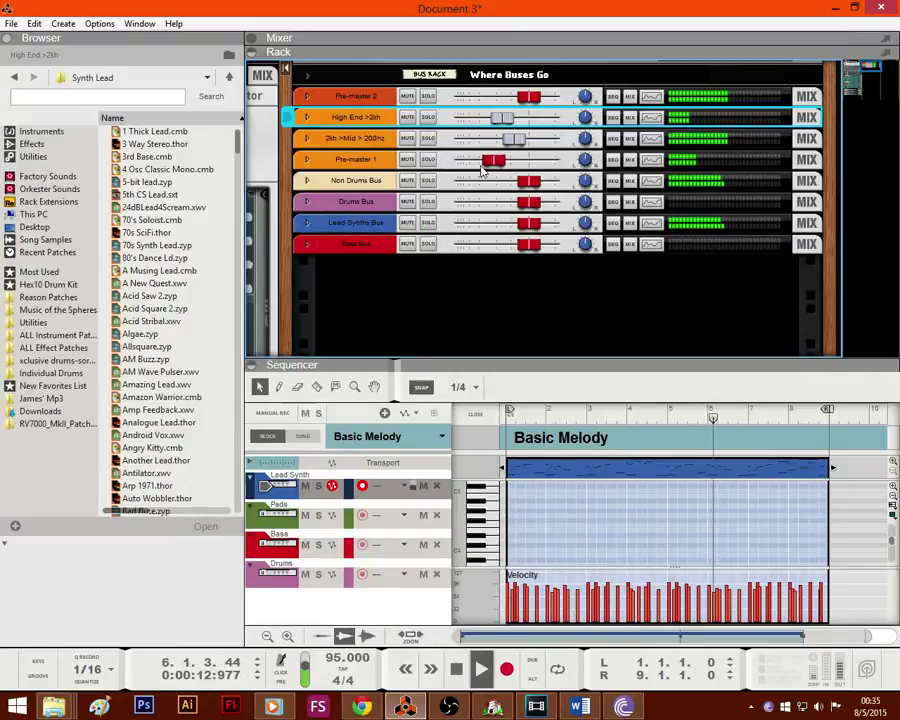
left_click(430, 160)
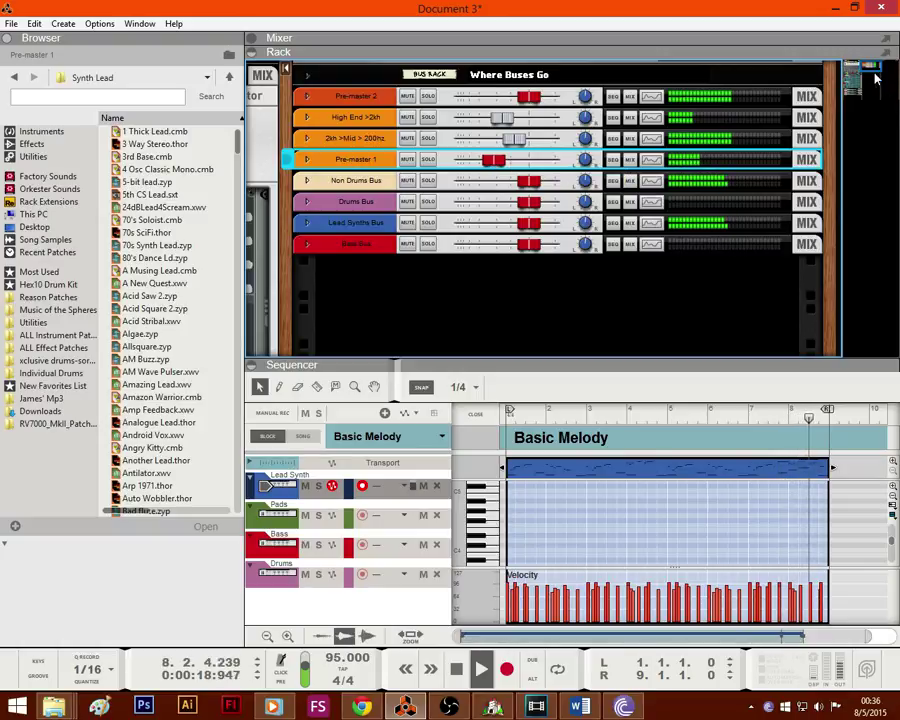
Step: Return to the Lead Synth combinator and enlarge the sequencer to show all notes of the Basic Melody block
left_click_drag(871, 72, 848, 76)
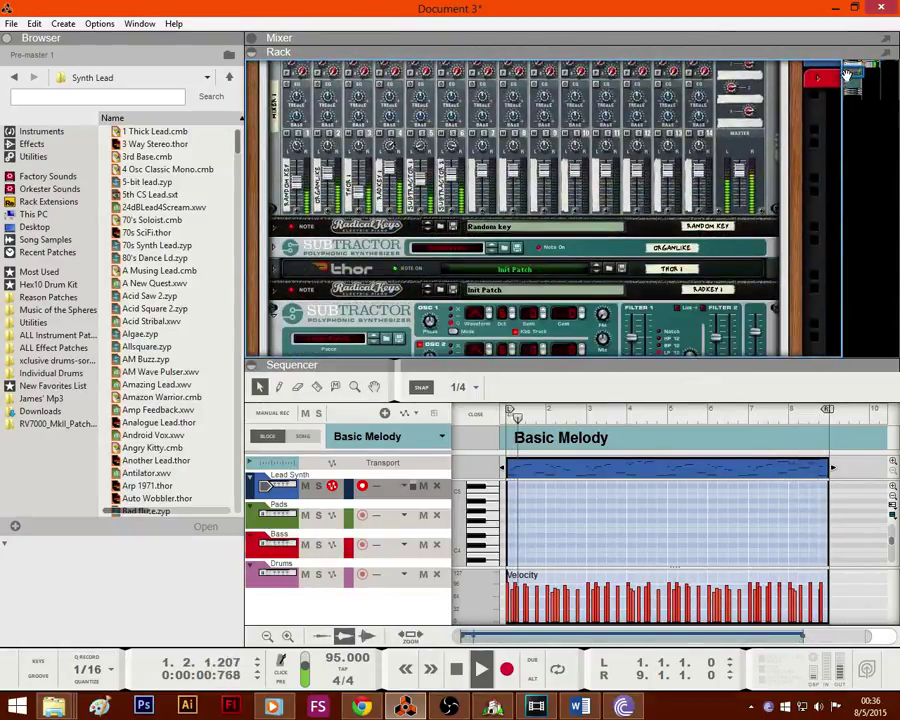
scroll(600, 200, "up", 8)
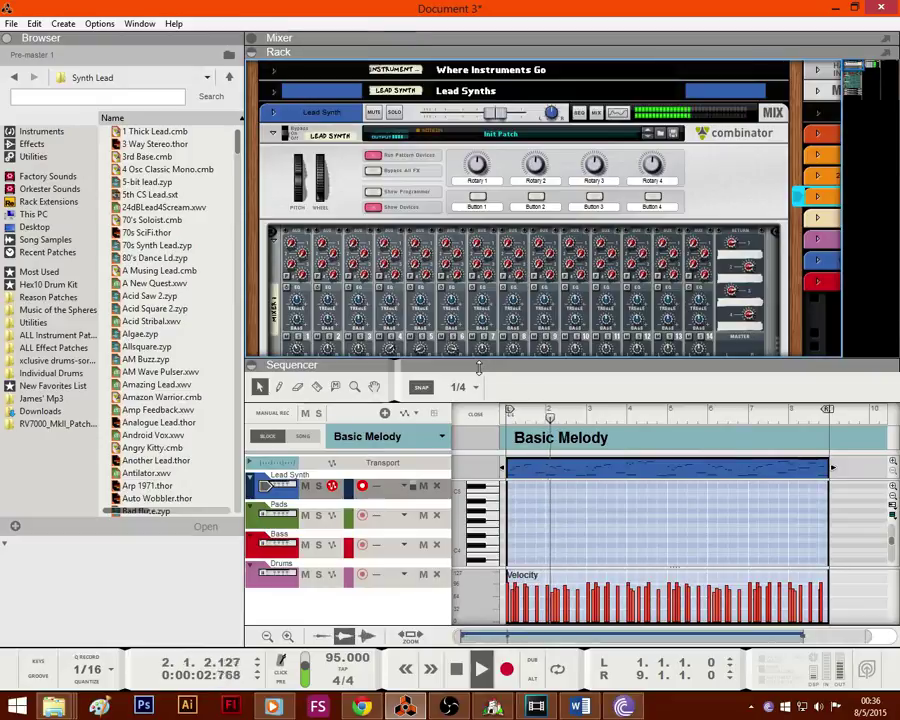
left_click_drag(476, 365, 408, 70)
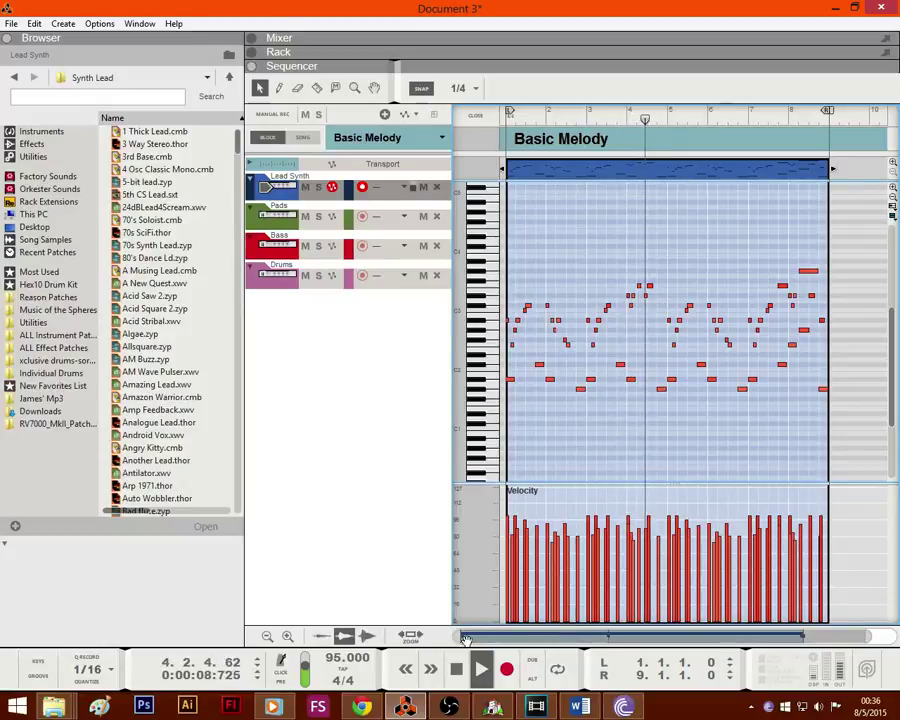
Step: Stop playback and select the low notes of the Lead Synth melody together with the rising notes in the last bar
left_click_drag(464, 636, 600, 651)
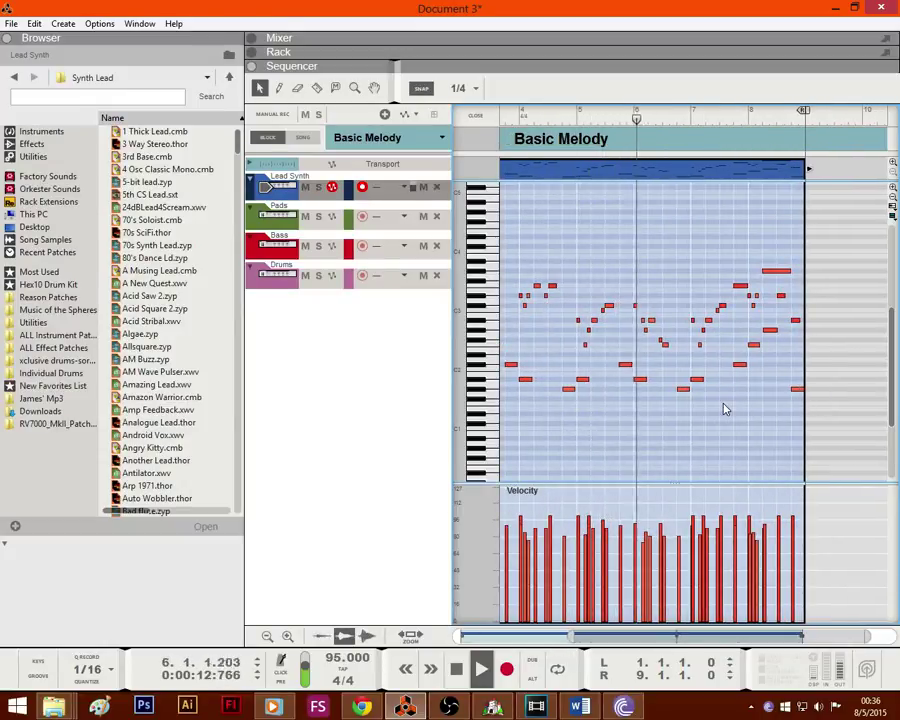
key("space")
left_click_drag(824, 410, 427, 352)
left_click_drag(755, 637, 870, 637)
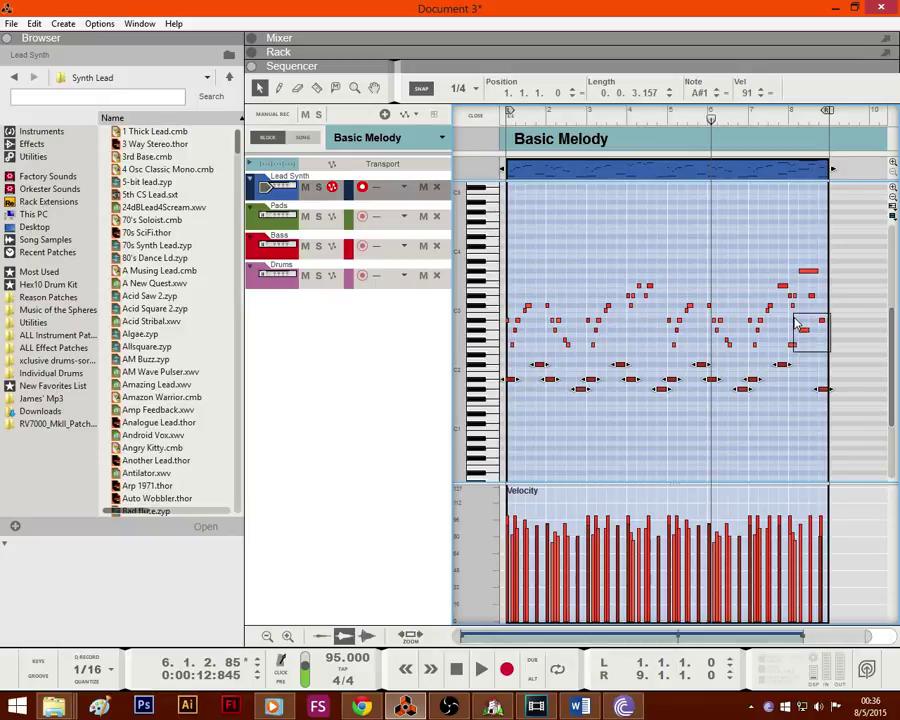
left_click_drag(797, 324, 797, 323)
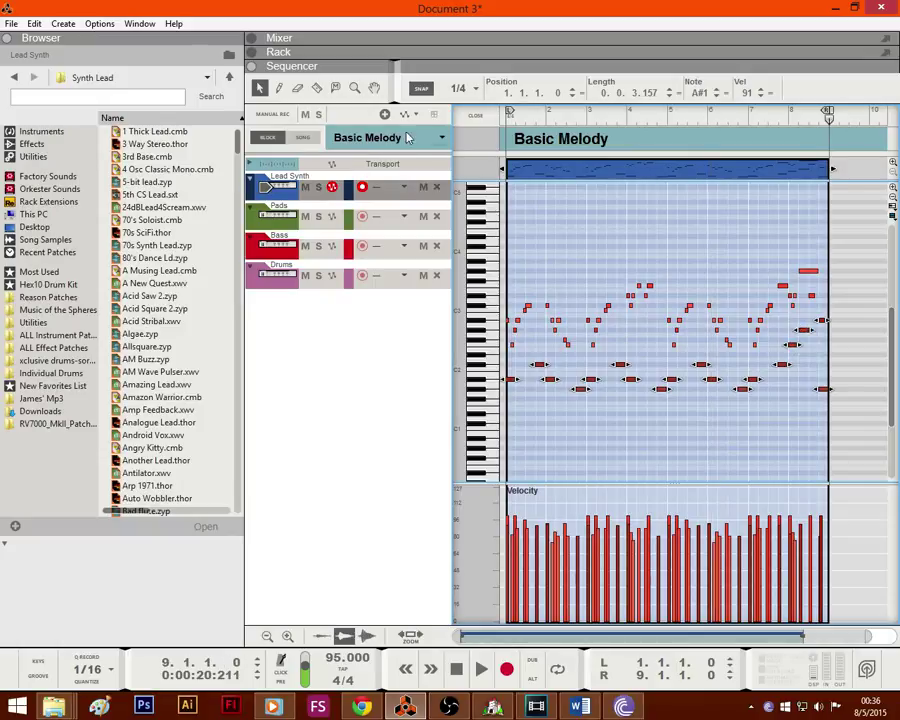
Step: Create an eight-bar clip on the Bass track and paste the selected Lead Synth notes into it from bar 1
left_click(475, 115)
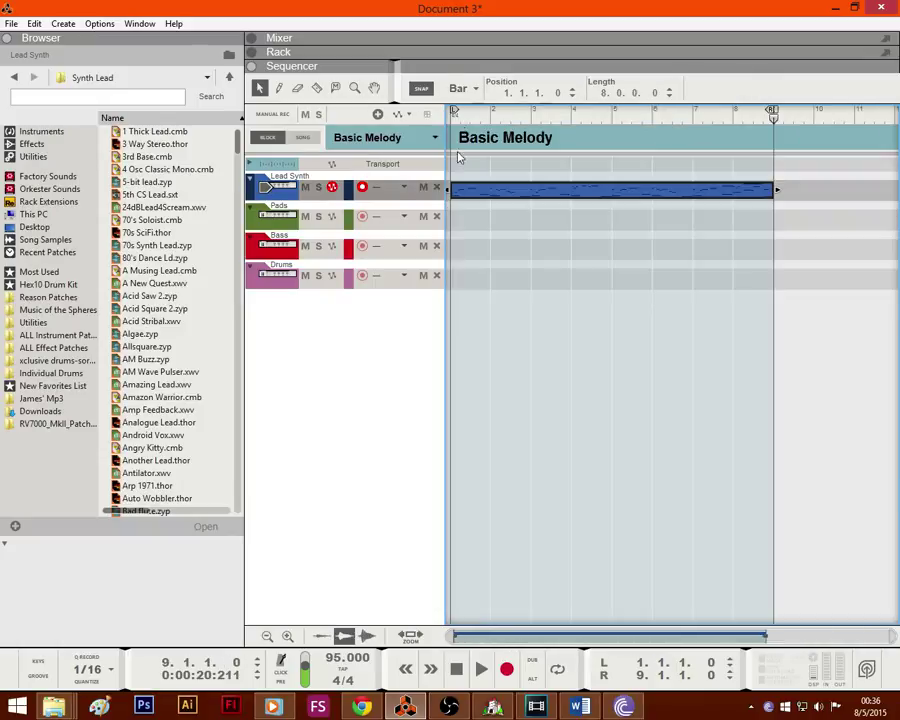
mouse_move(460, 254)
left_mouse_down()
mouse_move(698, 242)
mouse_move(742, 254)
left_mouse_up()
double_click(742, 254)
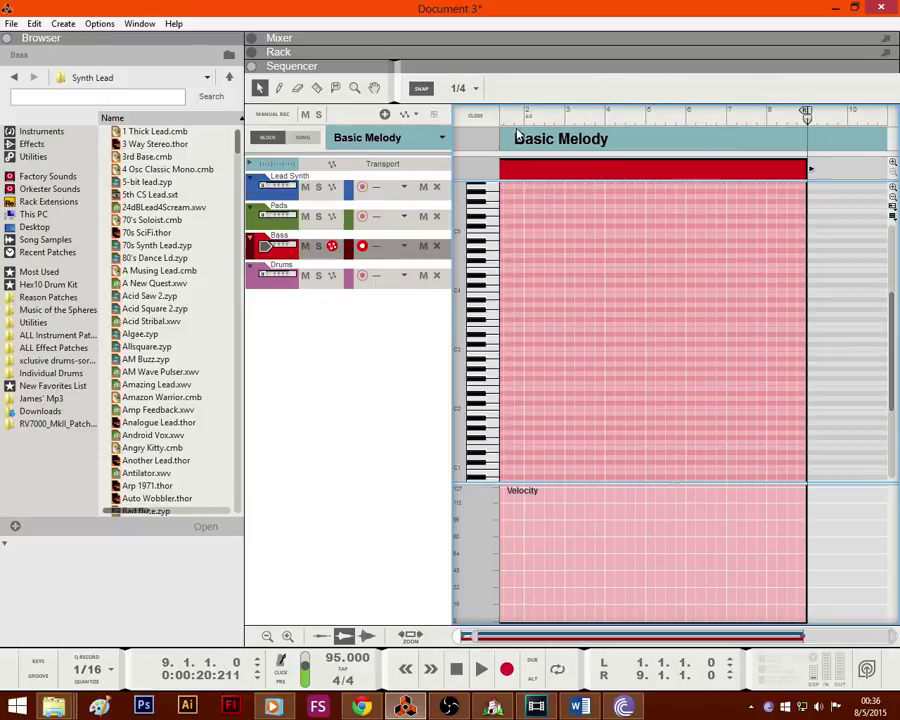
left_click(507, 116)
key("ctrl+v")
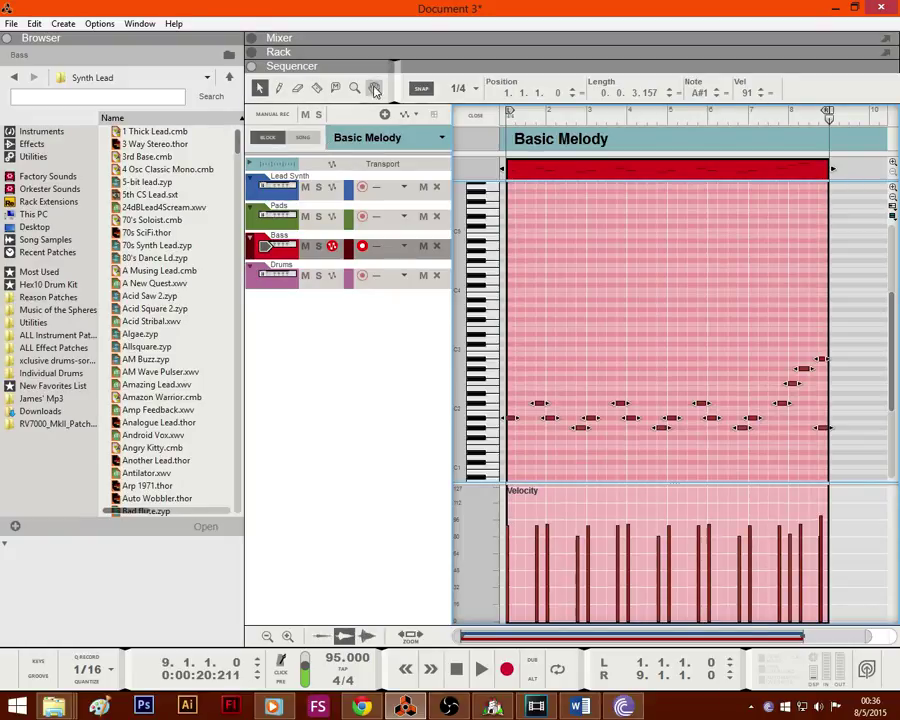
Step: Reveal the Bass combinator in the rack and add a Line Mixer 6:2 inside it
left_click_drag(367, 205, 367, 385)
left_click(274, 158)
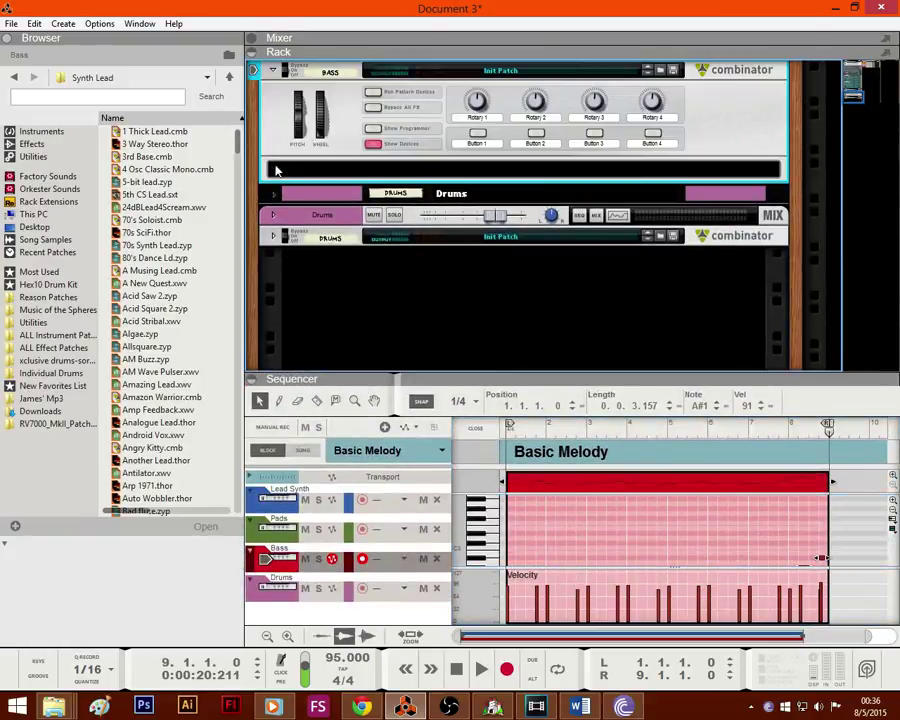
left_click(36, 145)
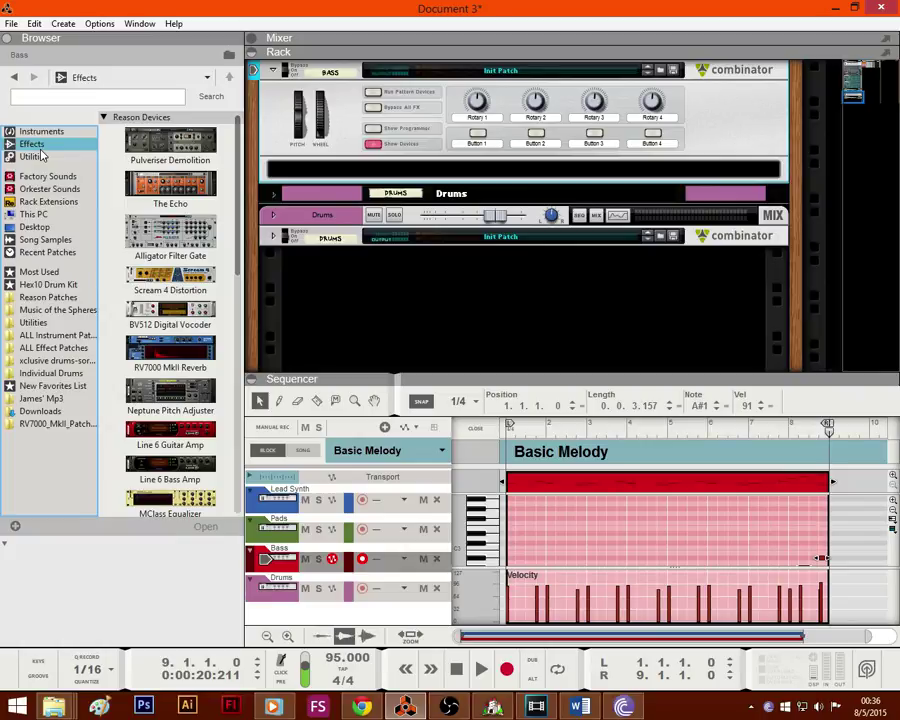
left_click(33, 157)
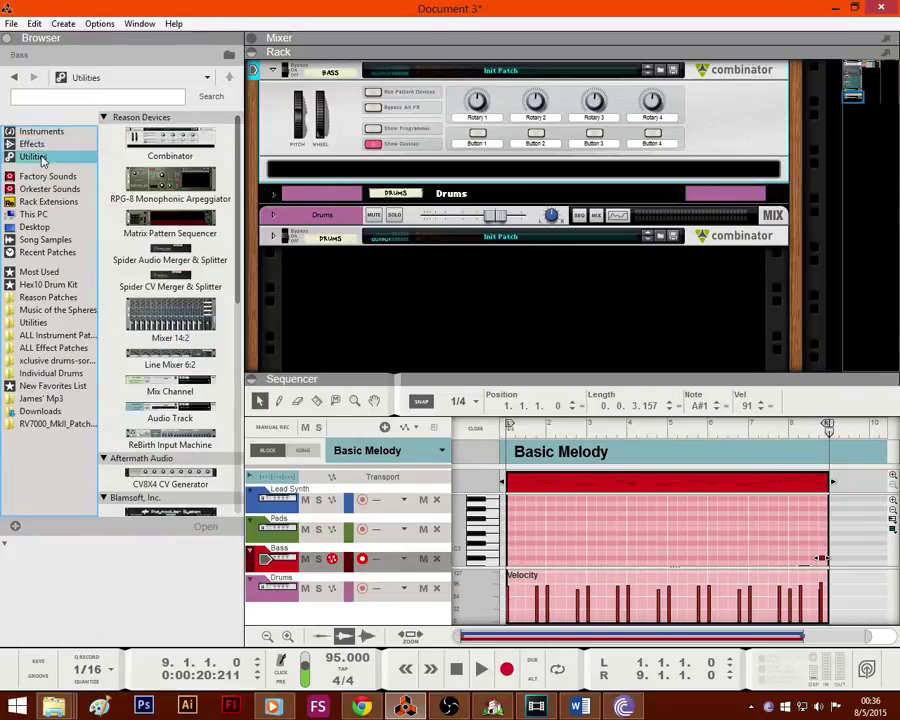
left_click_drag(170, 352, 522, 161)
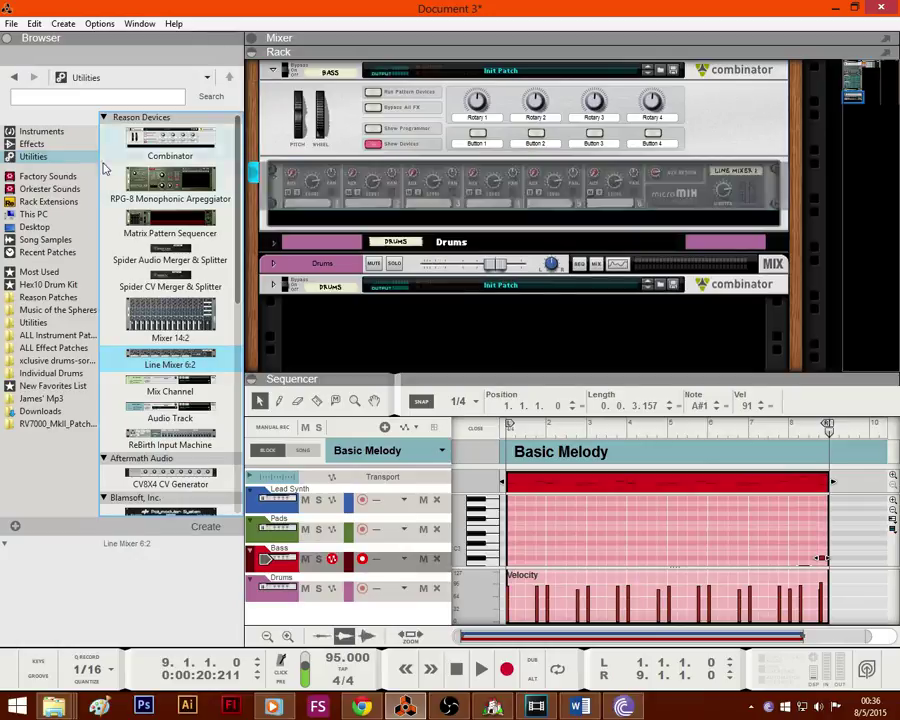
Step: Add a SubTractor below the line mixer in the Bass combinator and play the block from the start
left_click(60, 136)
left_click_drag(170, 360, 337, 237)
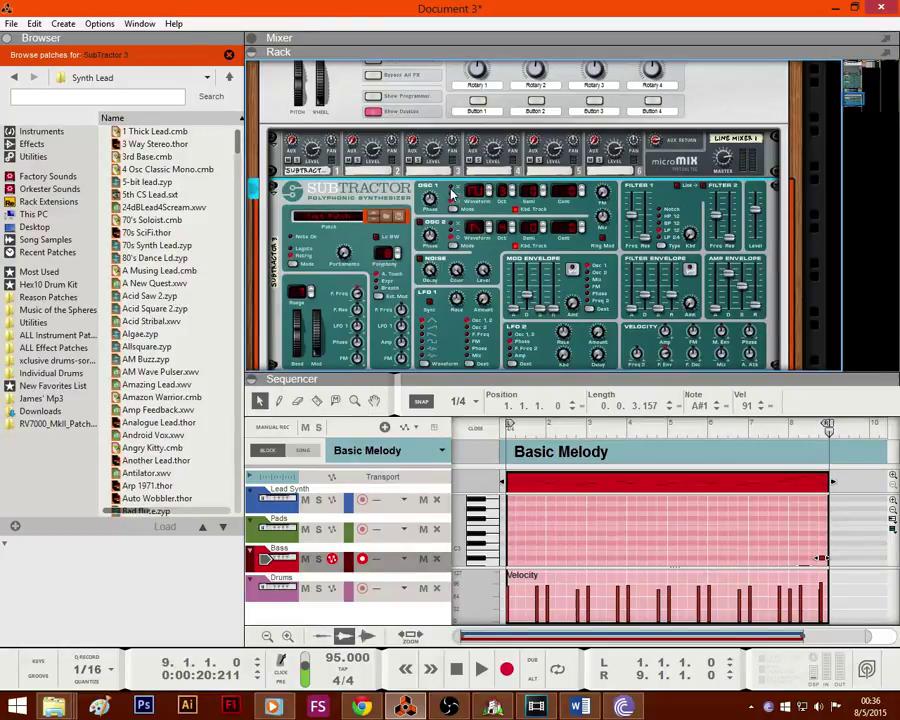
left_click(456, 668)
left_click(482, 668)
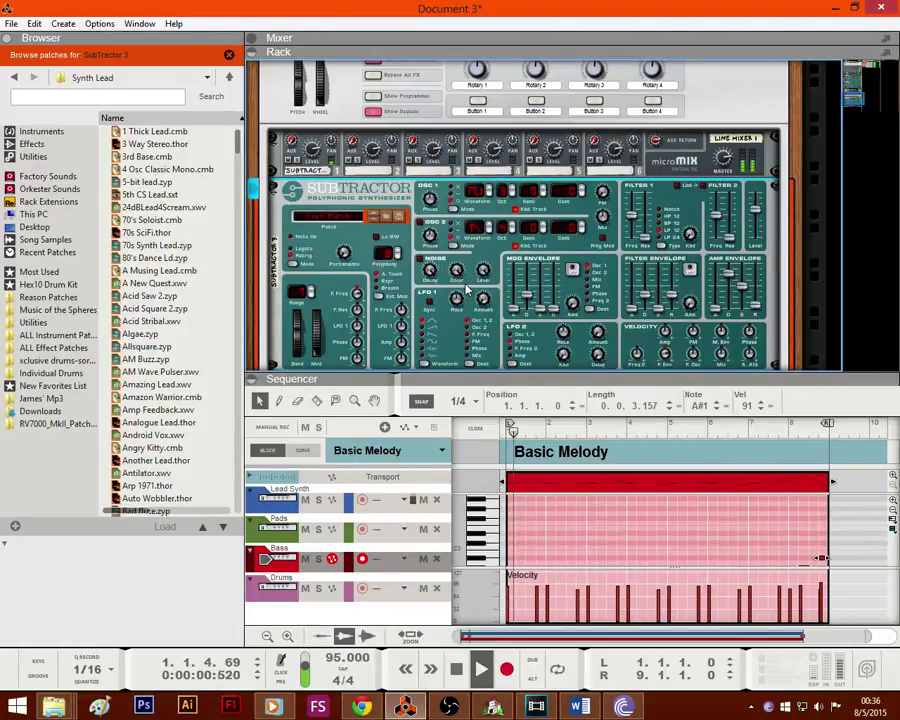
scroll(319, 163, "up", 3)
scroll(718, 228, "down", 2)
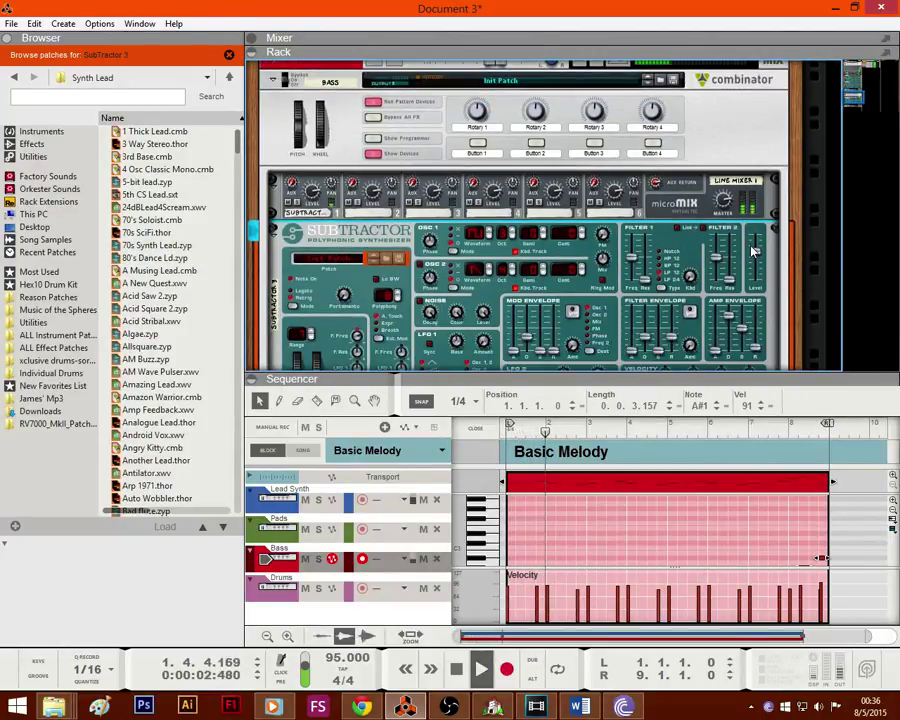
Step: Collapse the Lead Synth combinator and lower the Lead Synths Bus level to -6.00 dB in the bus rack
scroll(480, 287, "up", 3)
scroll(505, 230, "down", 6)
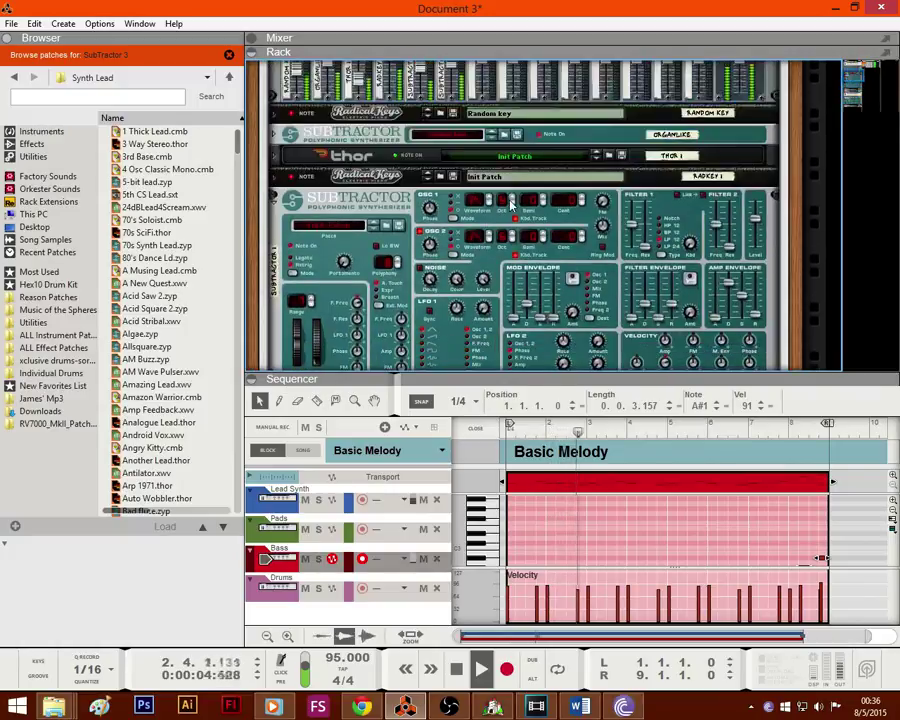
scroll(512, 205, "up", 8)
left_click(274, 113)
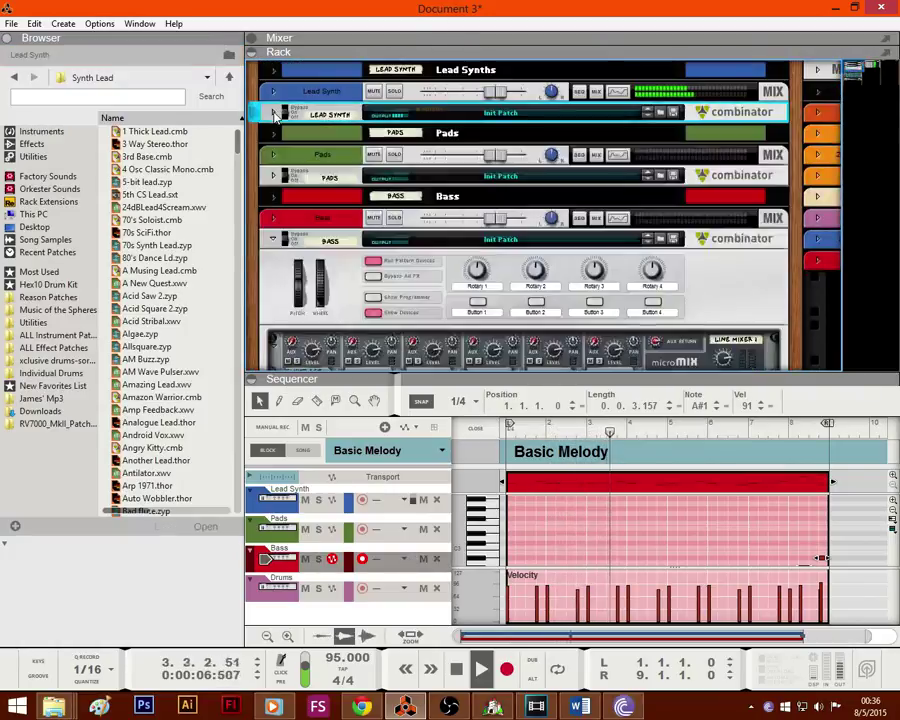
mouse_move(497, 93)
left_mouse_down()
mouse_move(476, 96)
mouse_move(497, 99)
left_mouse_up()
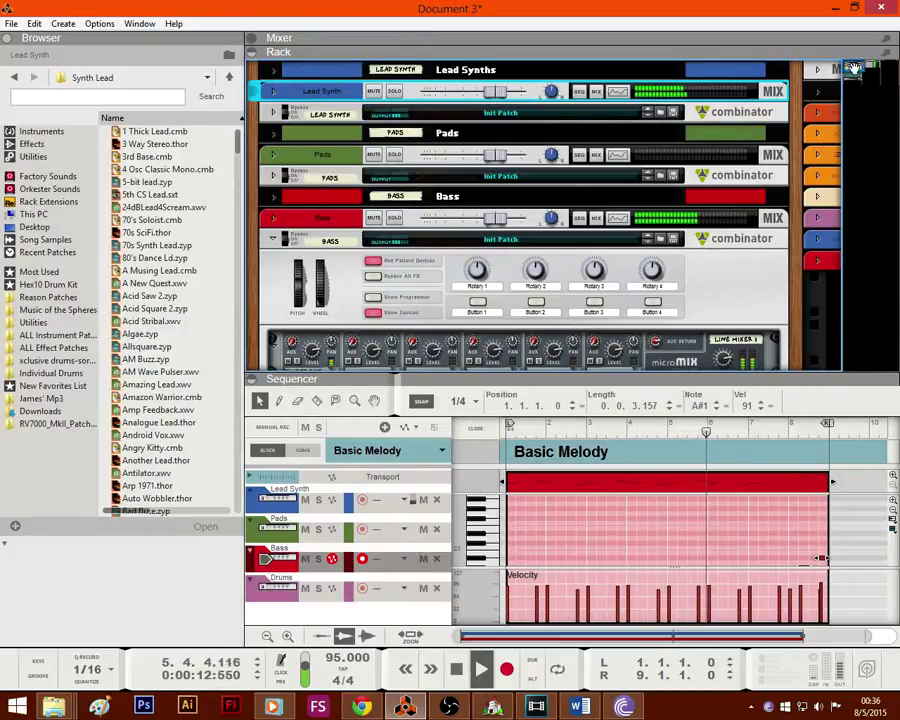
left_click_drag(853, 70, 870, 69)
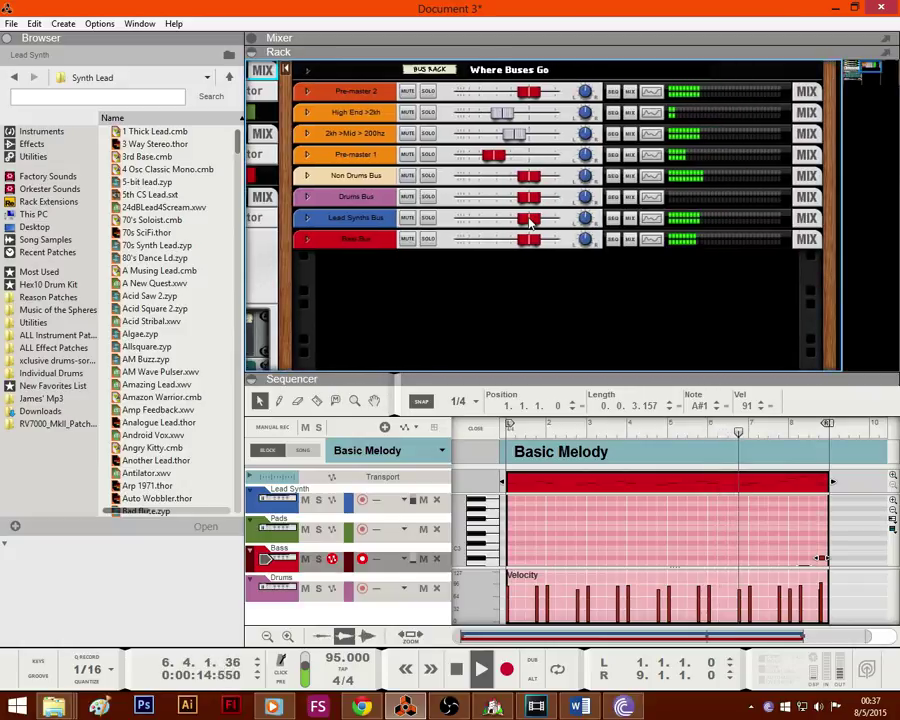
left_click_drag(529, 218, 514, 226)
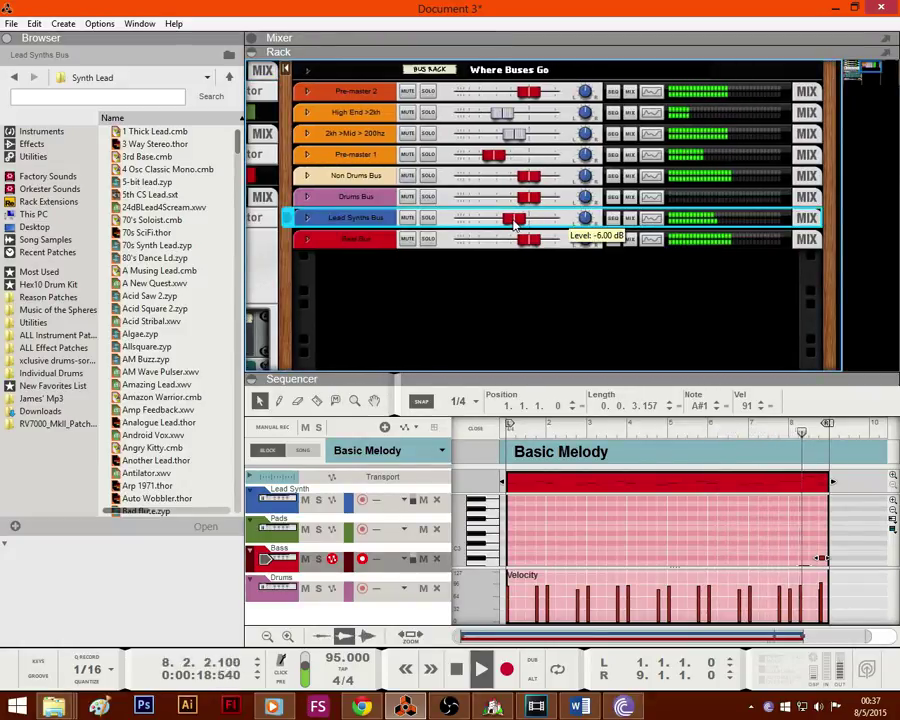
Step: Enable the second oscillator of the Bass combinator's SubTractor, change its waveform, and fold the device
left_click(852, 75)
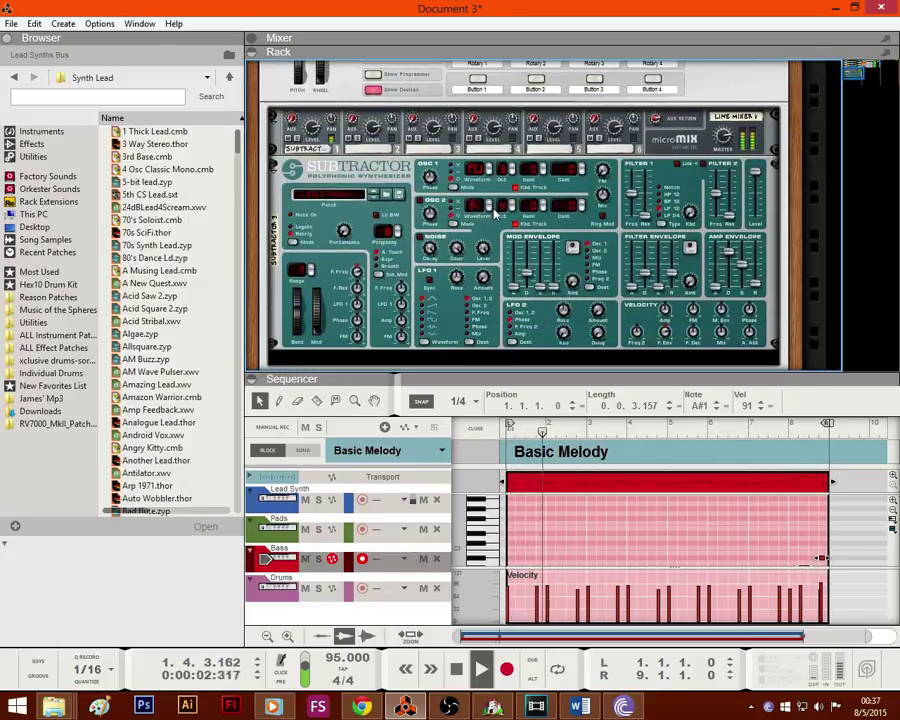
left_click(493, 204)
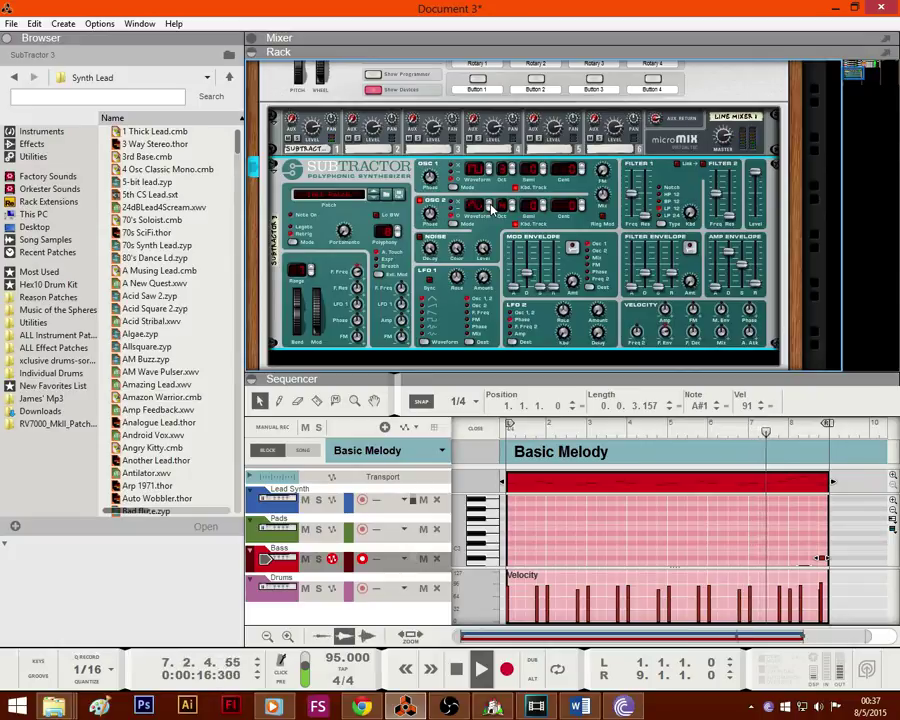
scroll(493, 206, "down", 3)
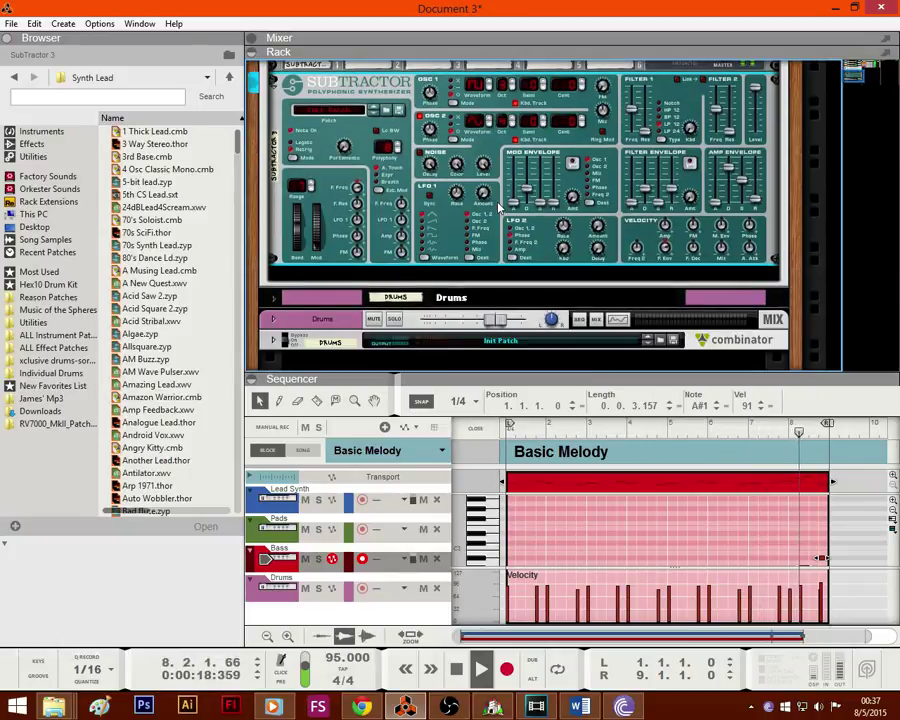
scroll(493, 206, "up", 3)
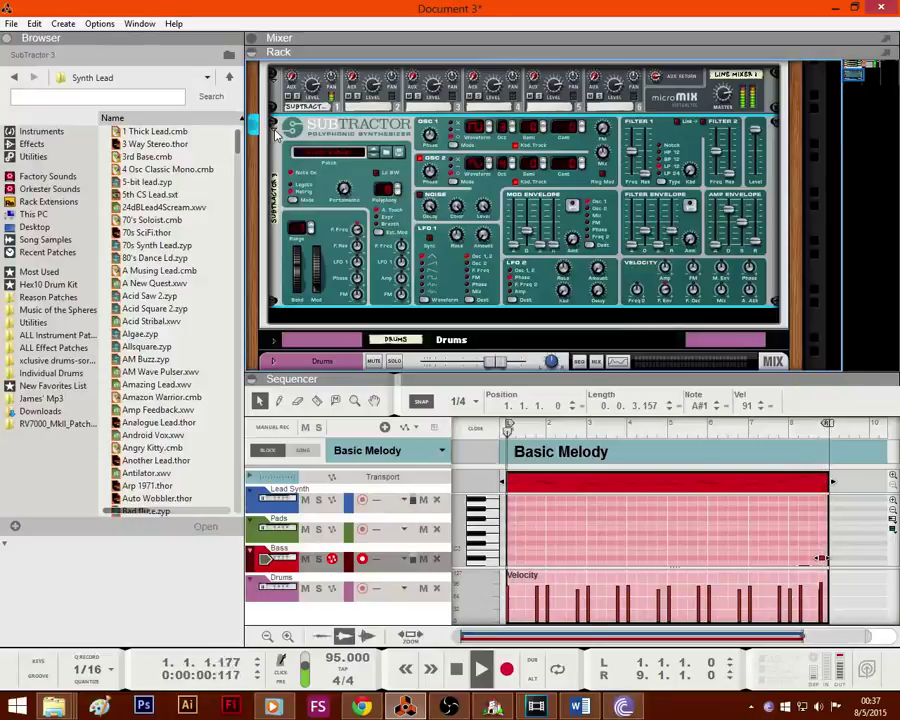
left_click(275, 135)
Step: Delete the higher of the two final notes in the Bass clip and close the clip editor
key("F6")
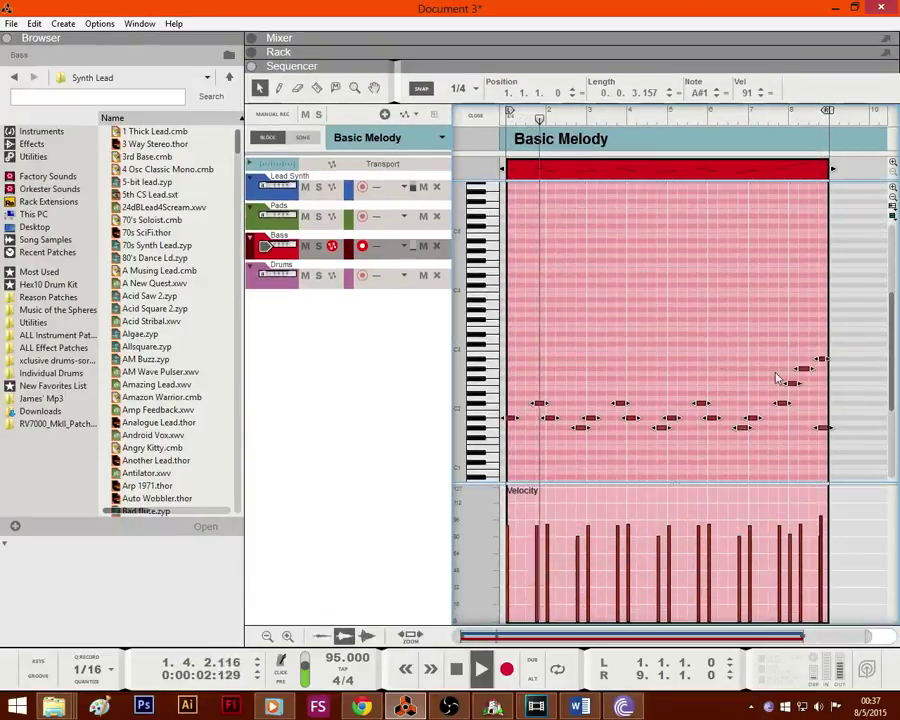
key("Delete")
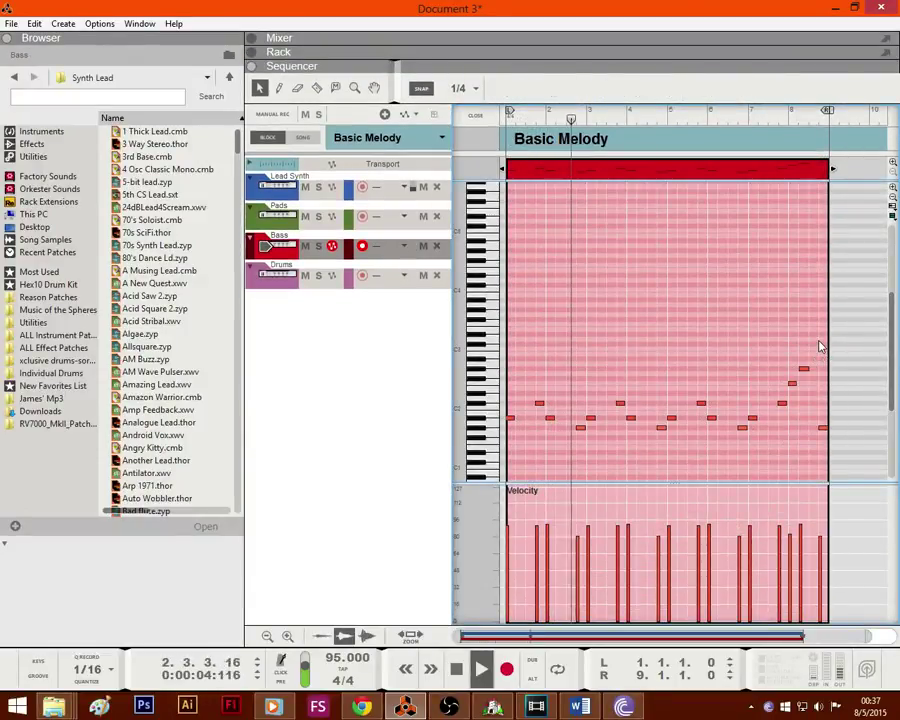
left_click(476, 116)
Step: Add a second SubTractor to the Bass combinator, enabling its second oscillator and changing the waveform of its first
key("F6")
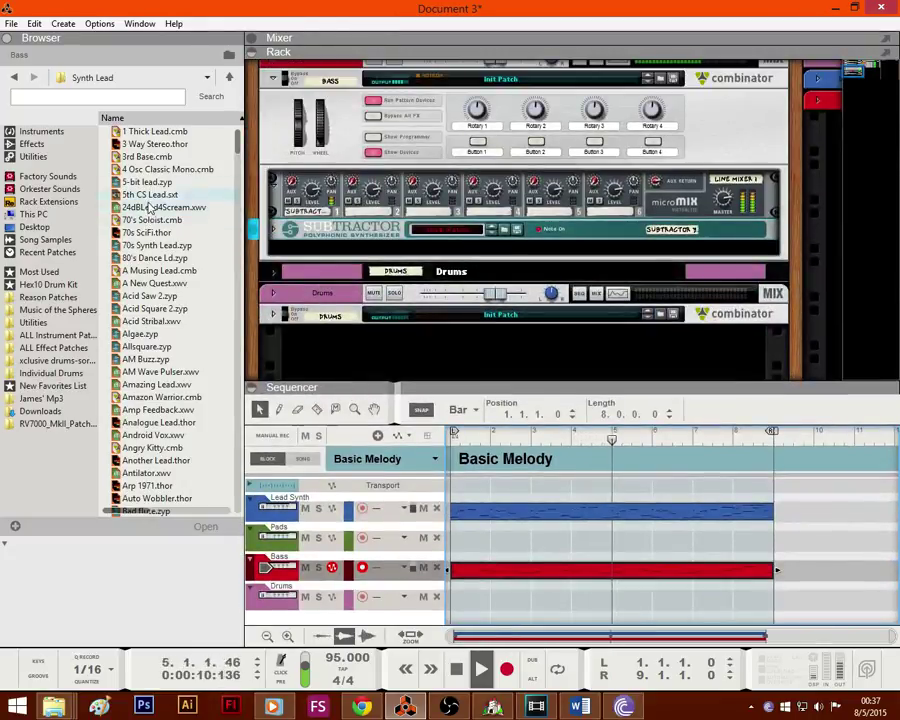
scroll(155, 245, "down", 1)
scroll(163, 253, "up", 1)
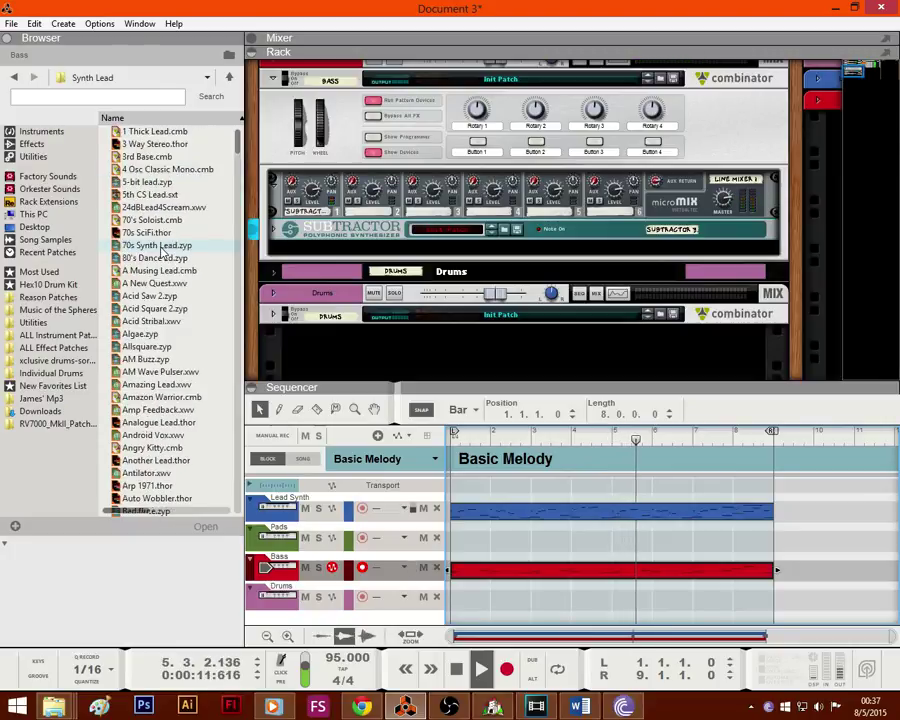
left_click(41, 131)
left_click_drag(193, 366, 275, 203)
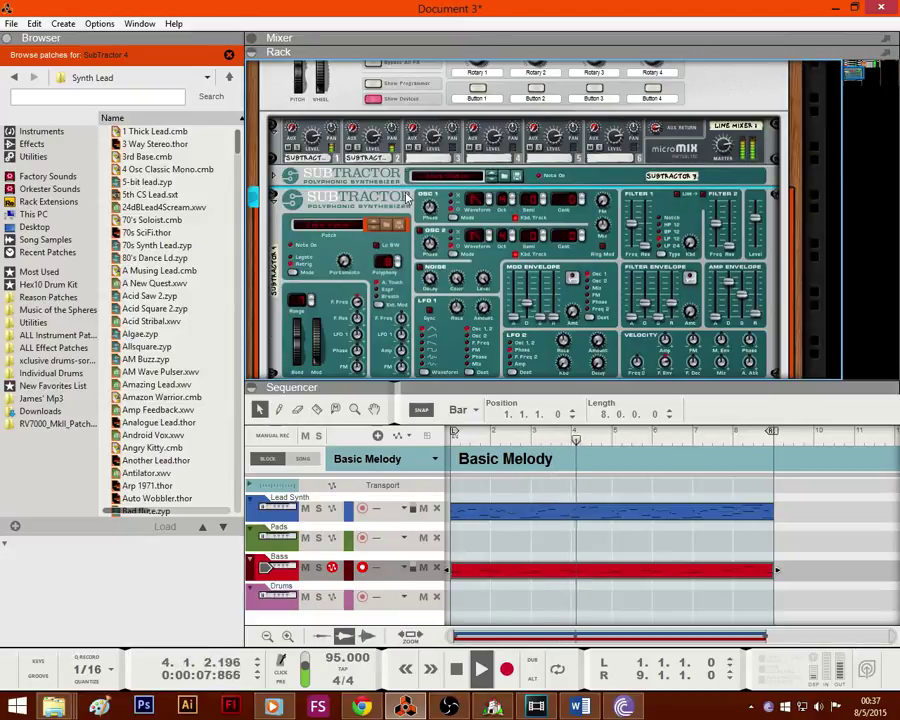
scroll(405, 240, "up", 3)
scroll(407, 242, "down", 2)
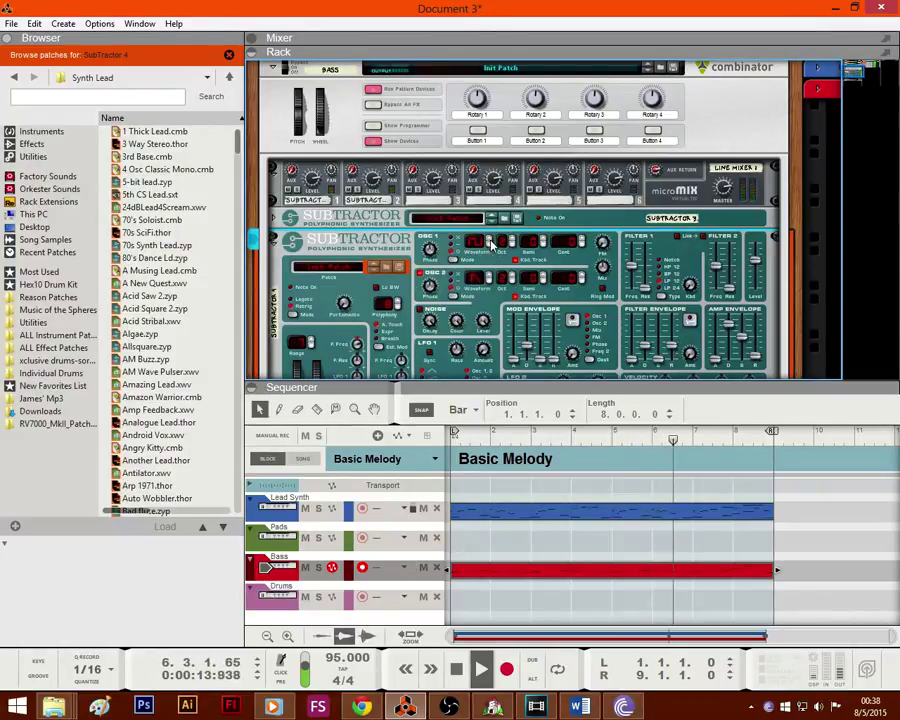
Step: Solo the Bass channel to hear its layers alone, then unsolo it and check the levels in the bus rack
scroll(434, 252, "up", 2)
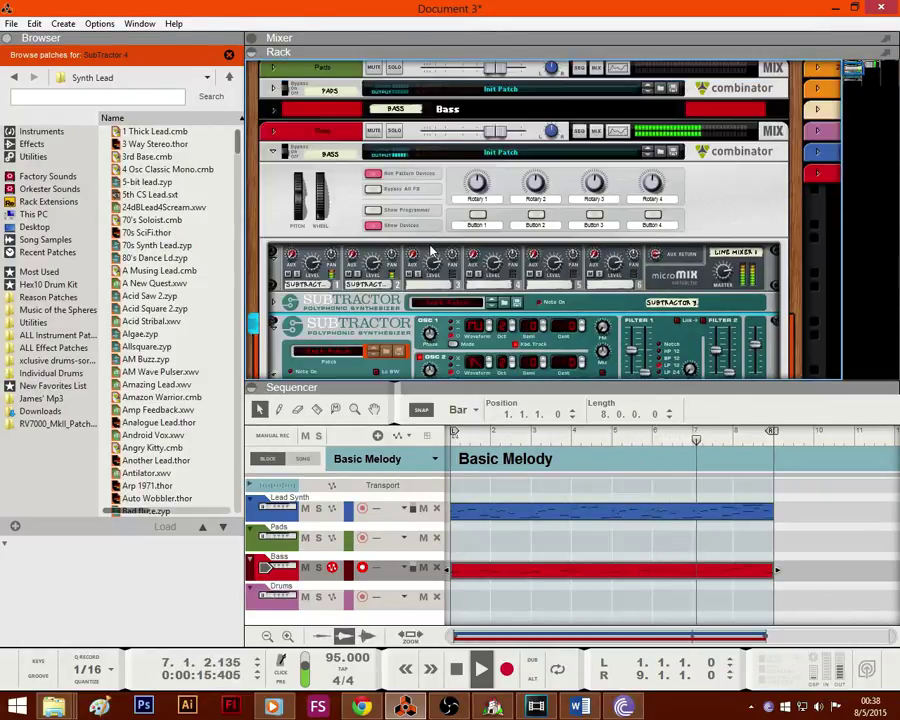
left_click(396, 131)
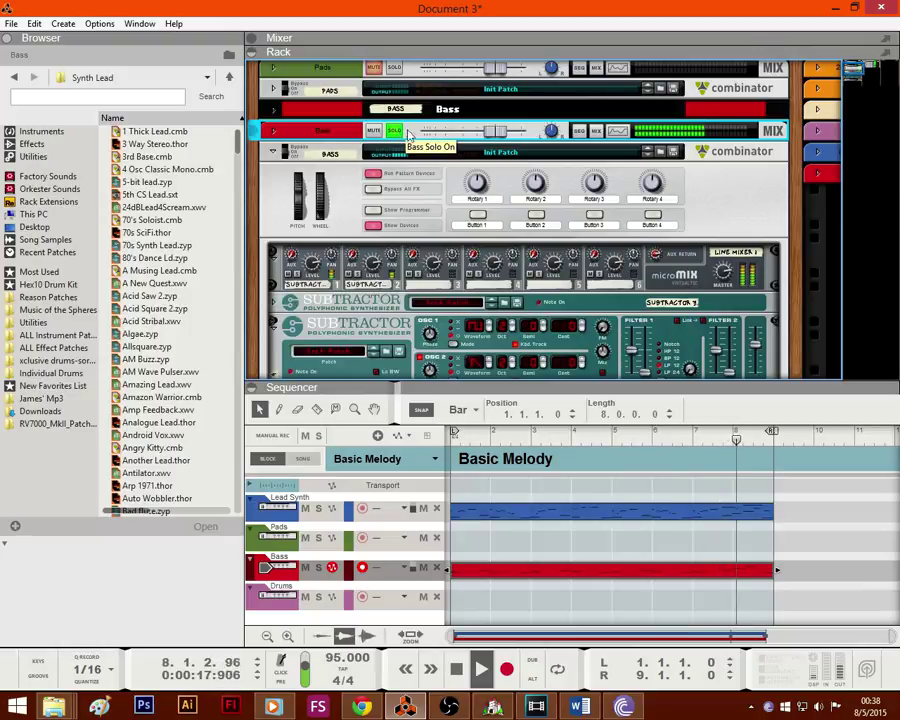
left_click_drag(849, 70, 866, 68)
left_click(396, 175)
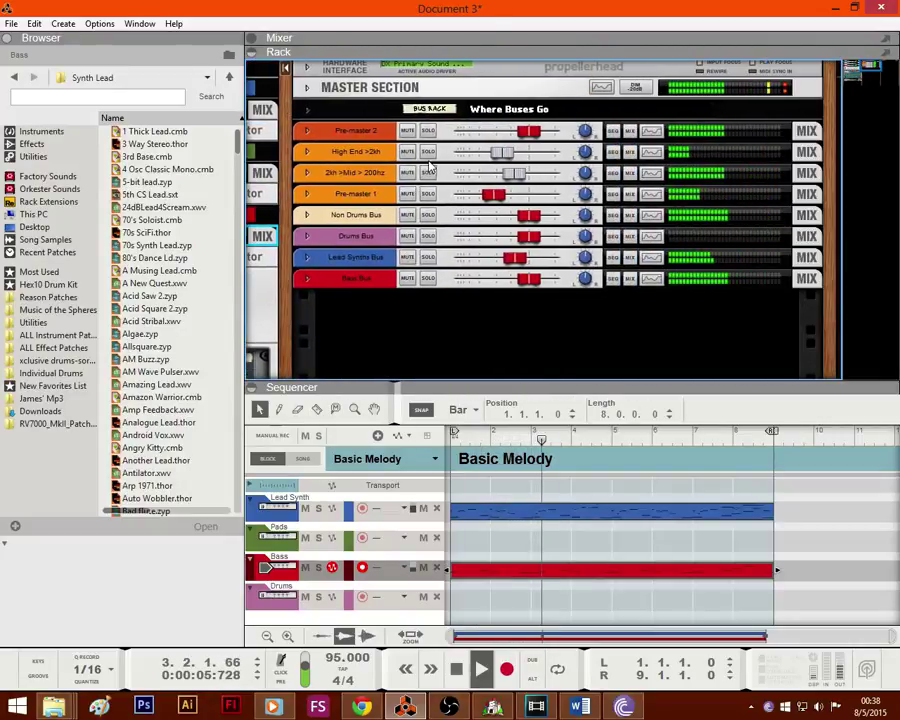
scroll(422, 205, "up", 1)
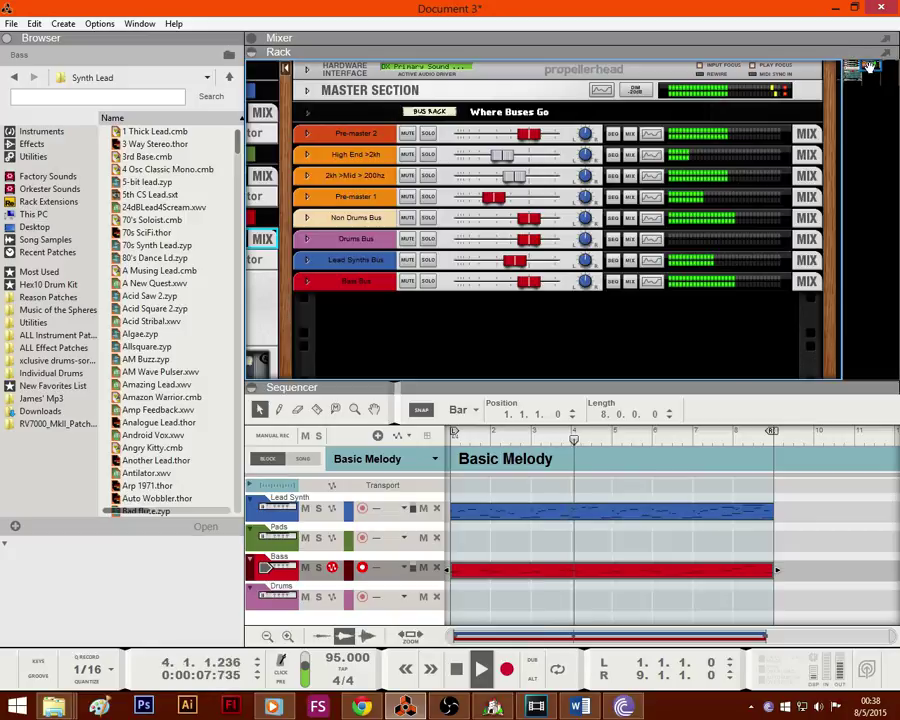
Step: Detach the mixer into its own maximized window and select the 2kh >Mid > 200hz channel
left_click_drag(869, 67, 897, 48)
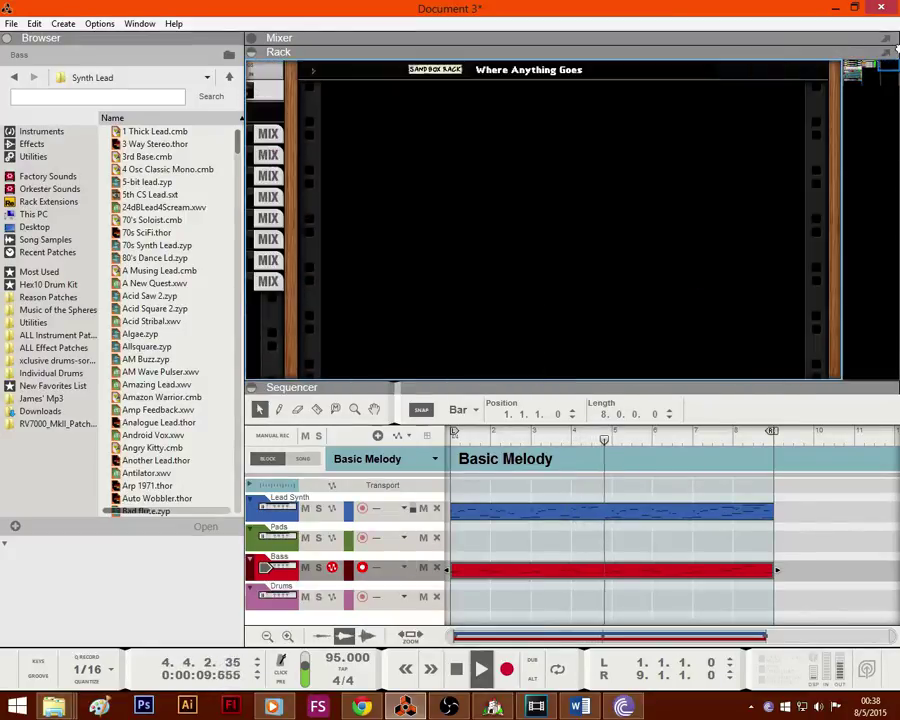
left_click(891, 38)
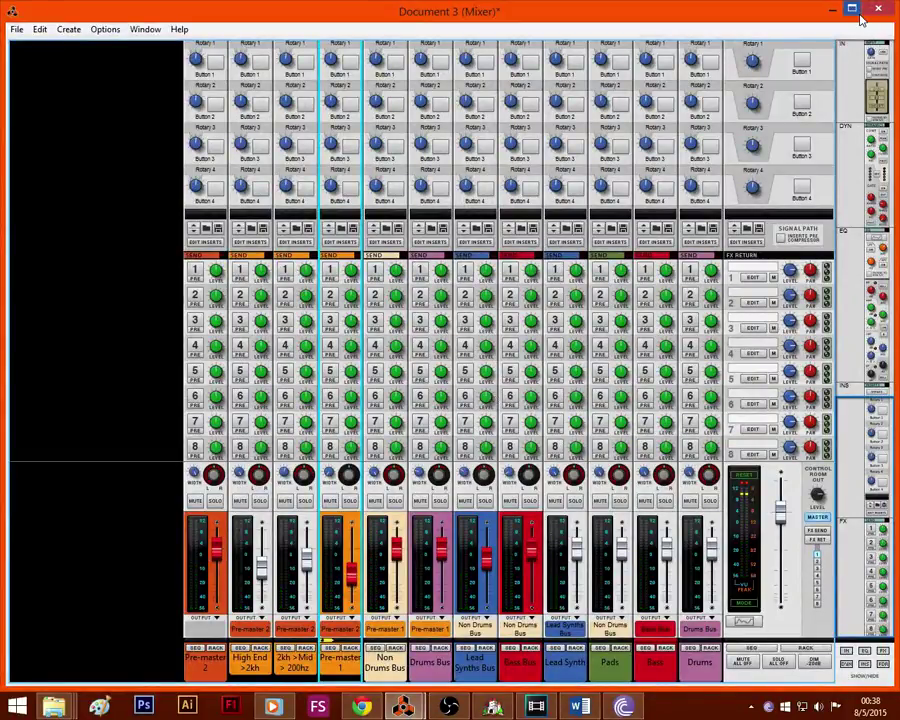
left_click(856, 12)
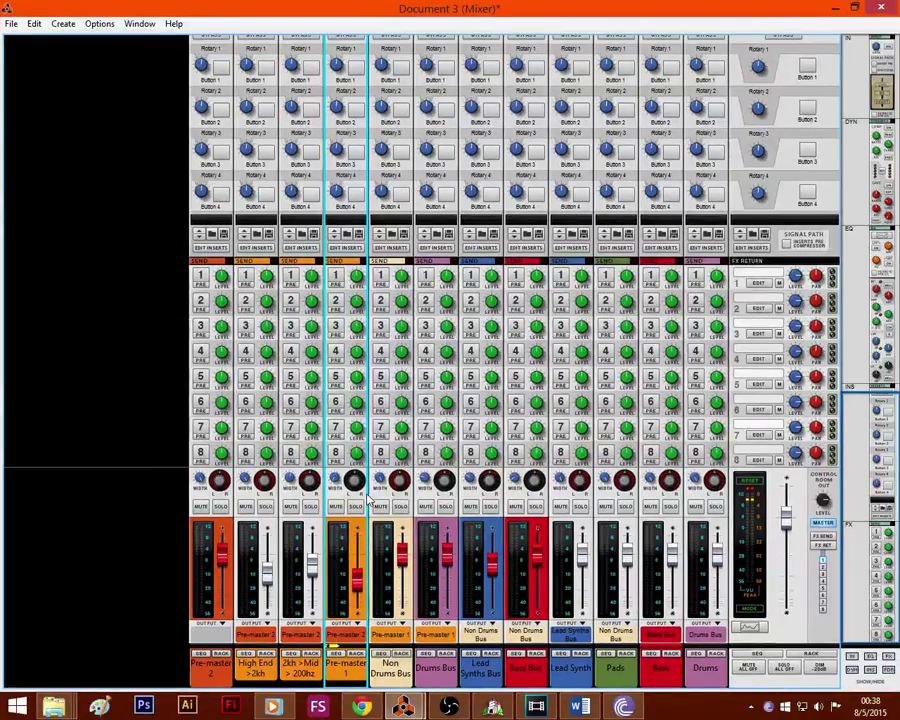
left_click(311, 677)
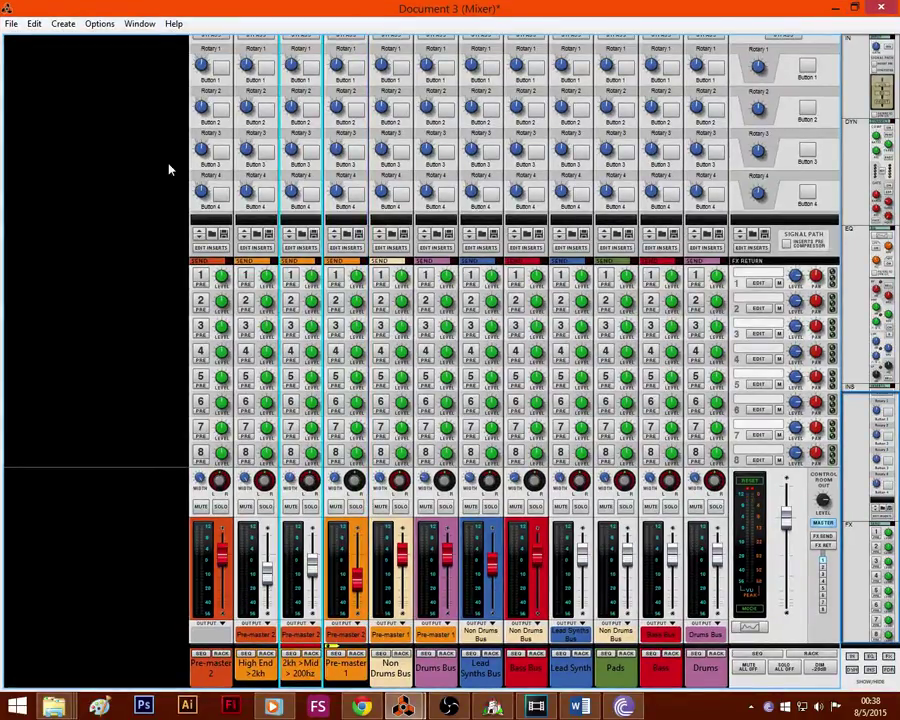
Step: Open the template songs folder in the file explorer, check its files, and close it
left_click(11, 23)
mouse_move(45, 56)
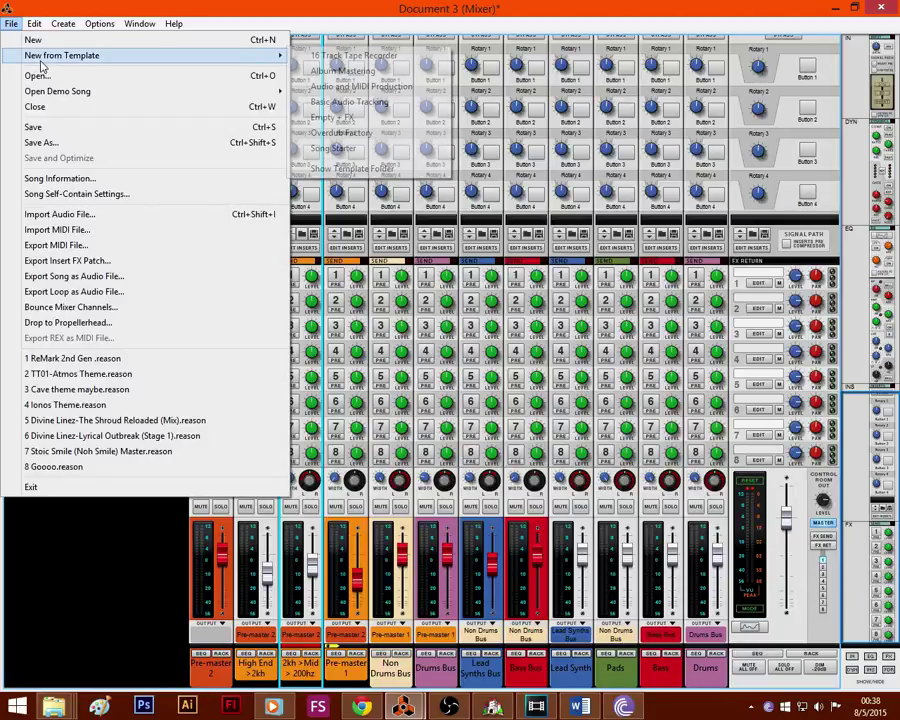
left_click(390, 170)
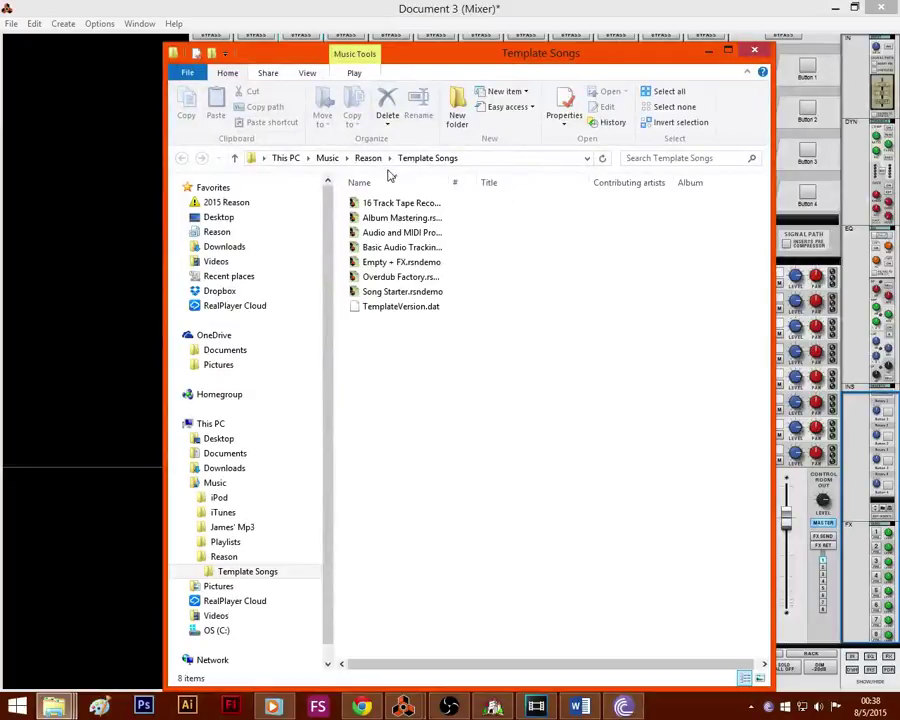
left_click(405, 309)
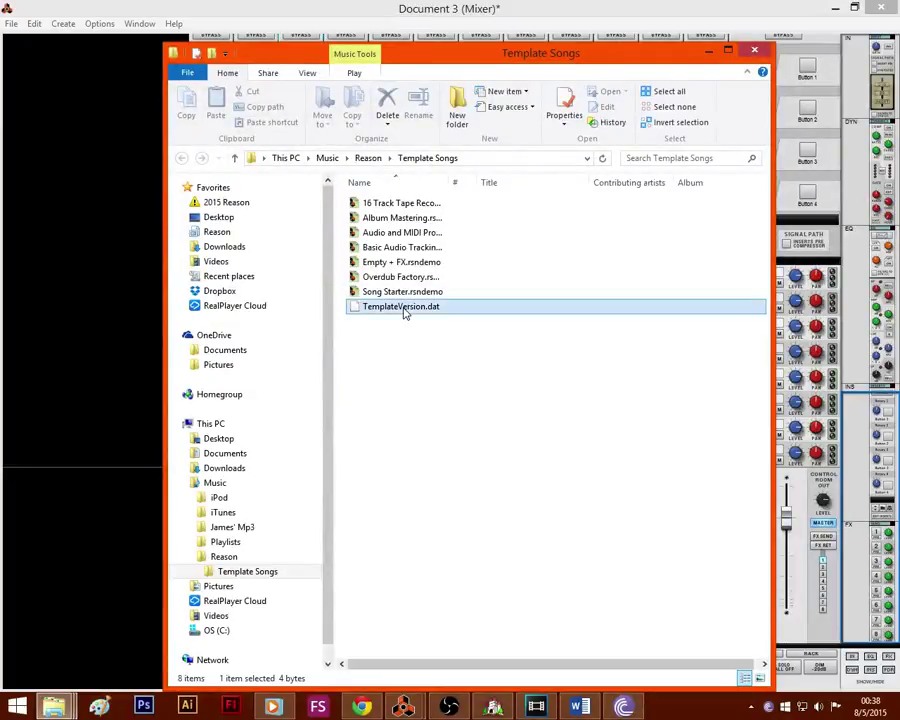
left_click(755, 52)
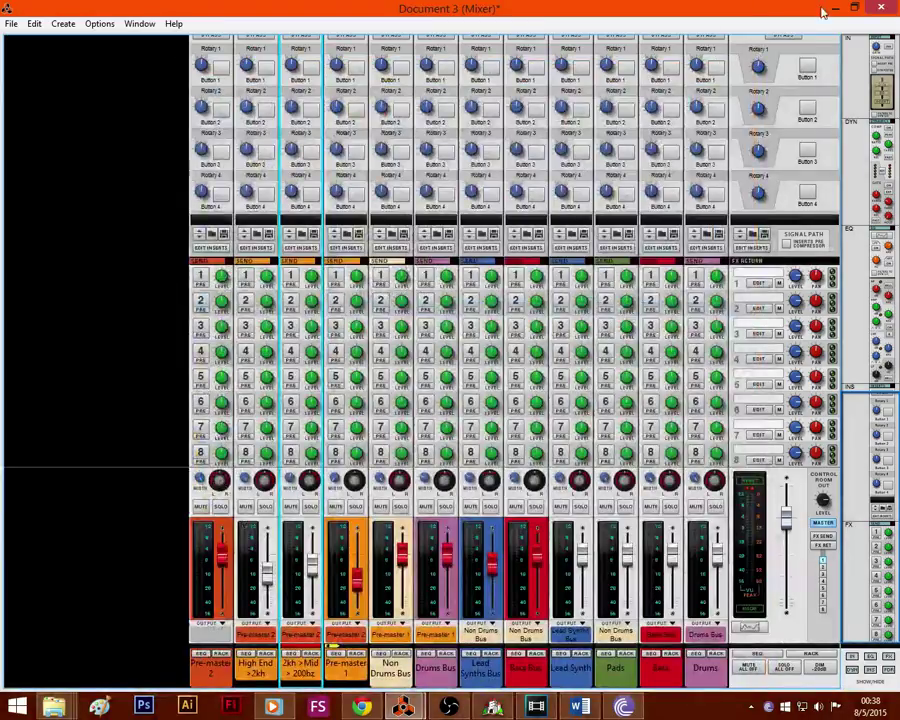
Step: Switch to the main Document 3 window and select the 2kh >Mid > 200hz channel in the bus rack
left_click(852, 9)
left_click(852, 9)
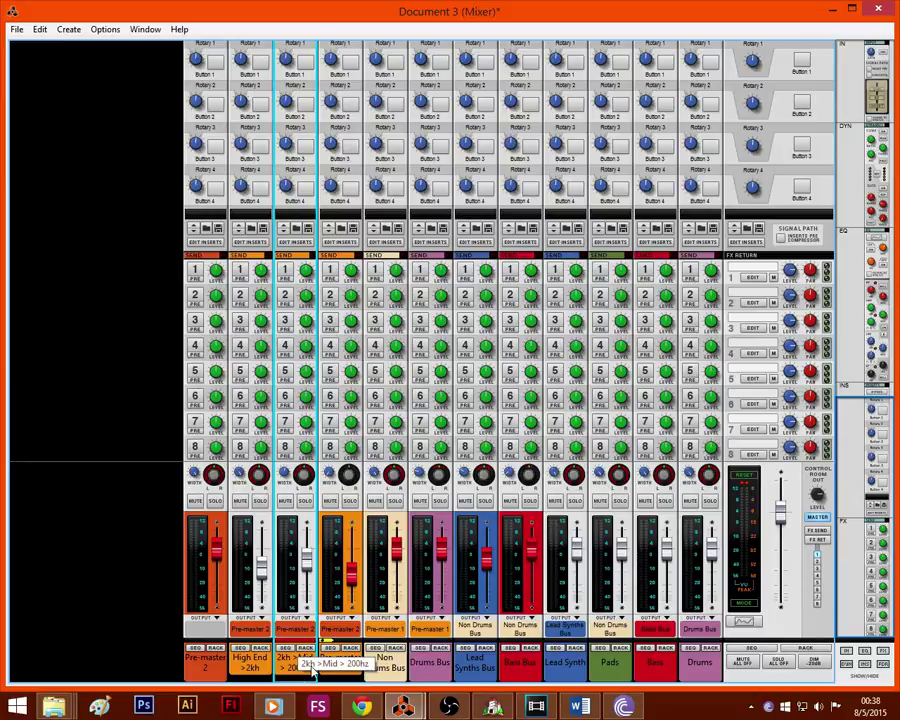
mouse_move(403, 707)
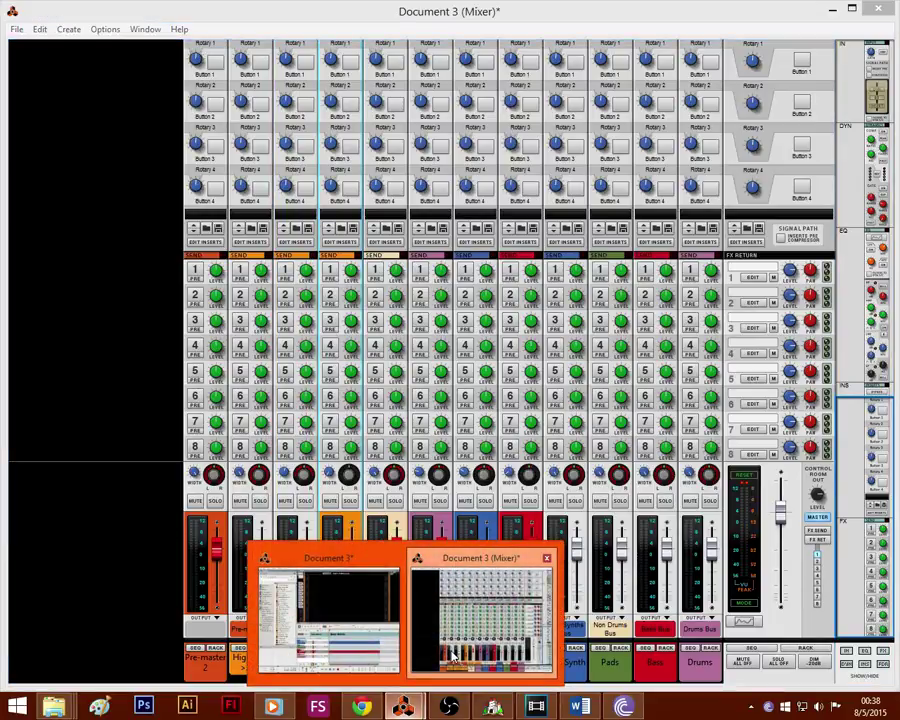
left_click(320, 632)
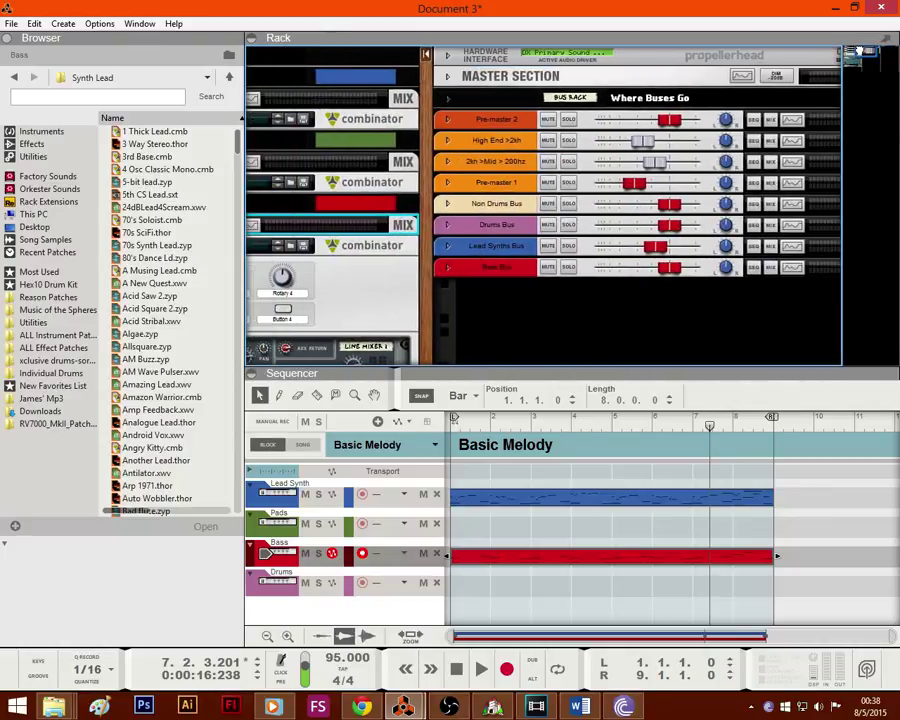
mouse_move(859, 50)
left_mouse_down()
mouse_move(841, 50)
mouse_move(864, 49)
left_mouse_up()
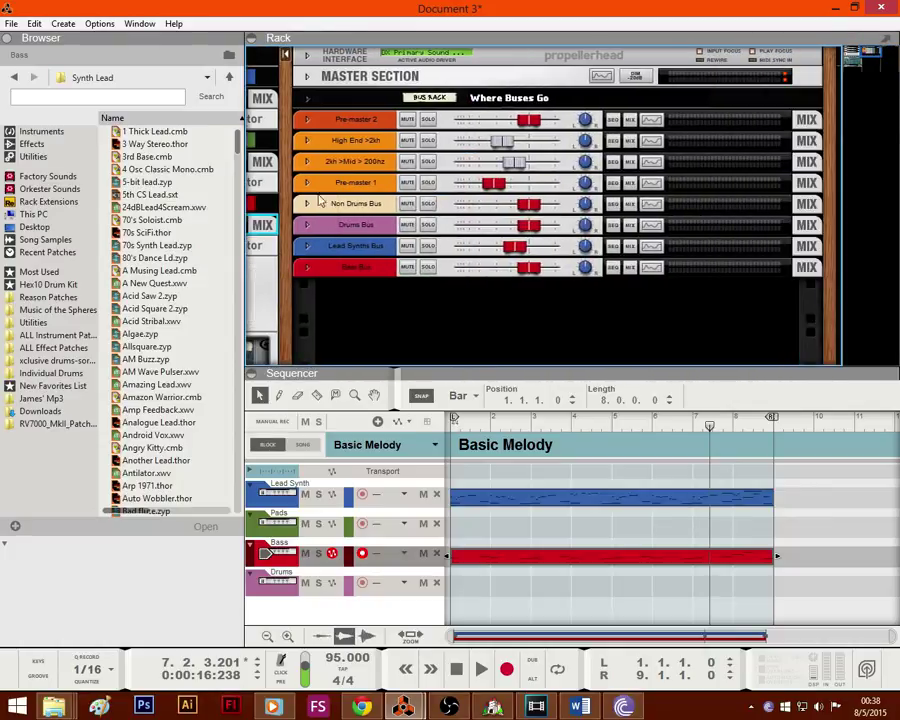
left_click(358, 162)
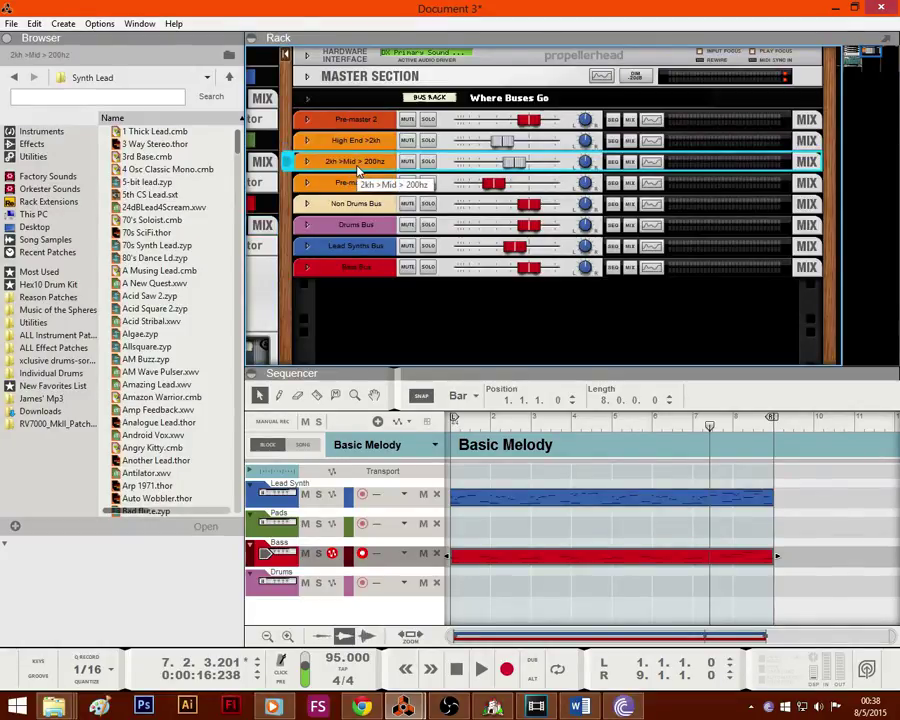
Step: Try to open ReMark 2nd Gen .reason from the recent songs
left_click(10, 24)
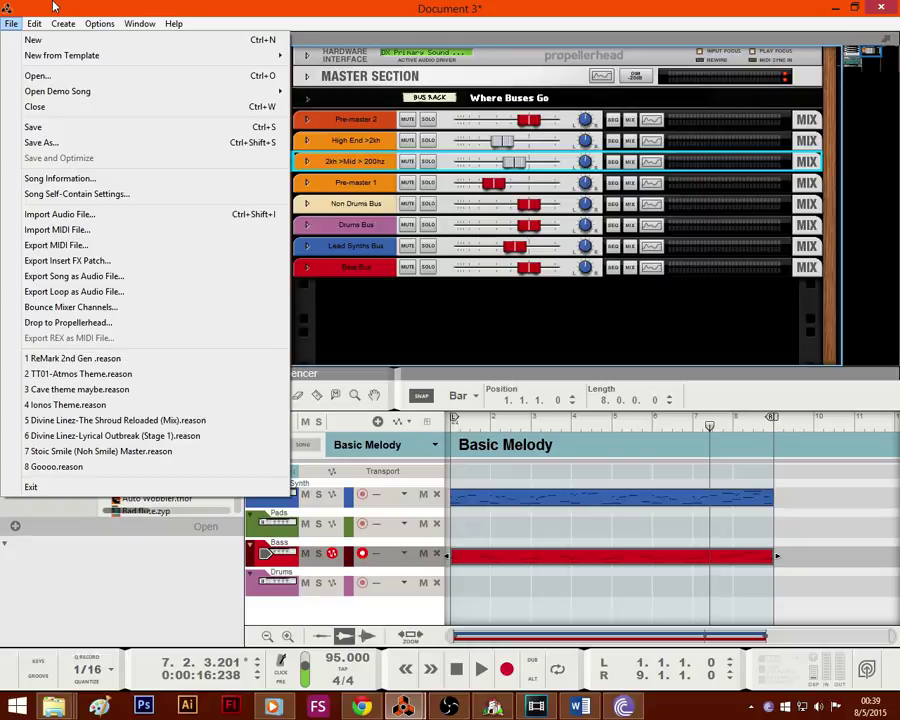
left_click(55, 361)
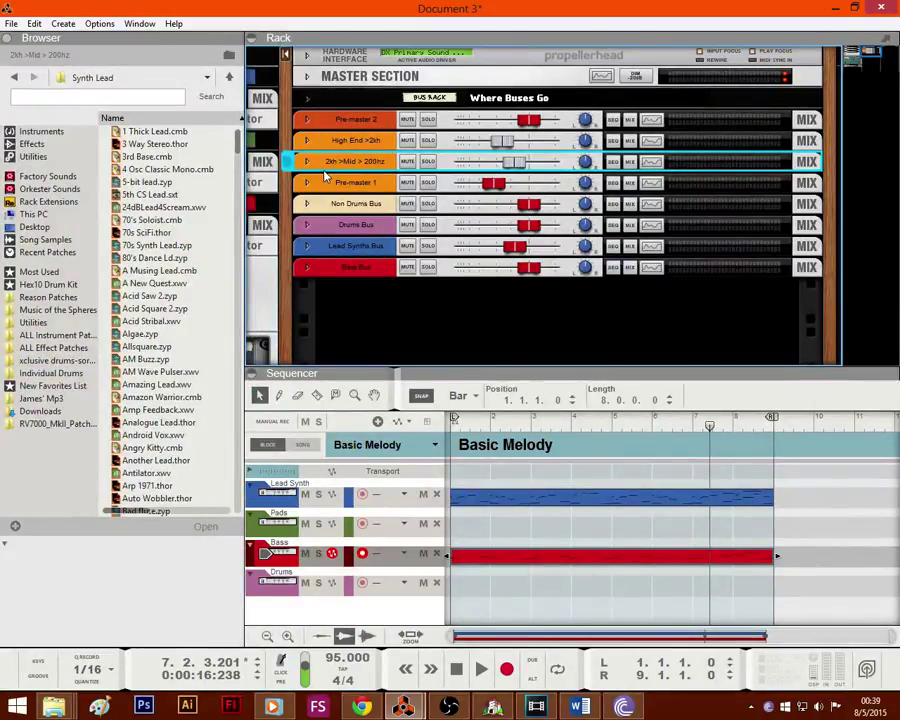
left_click(403, 708)
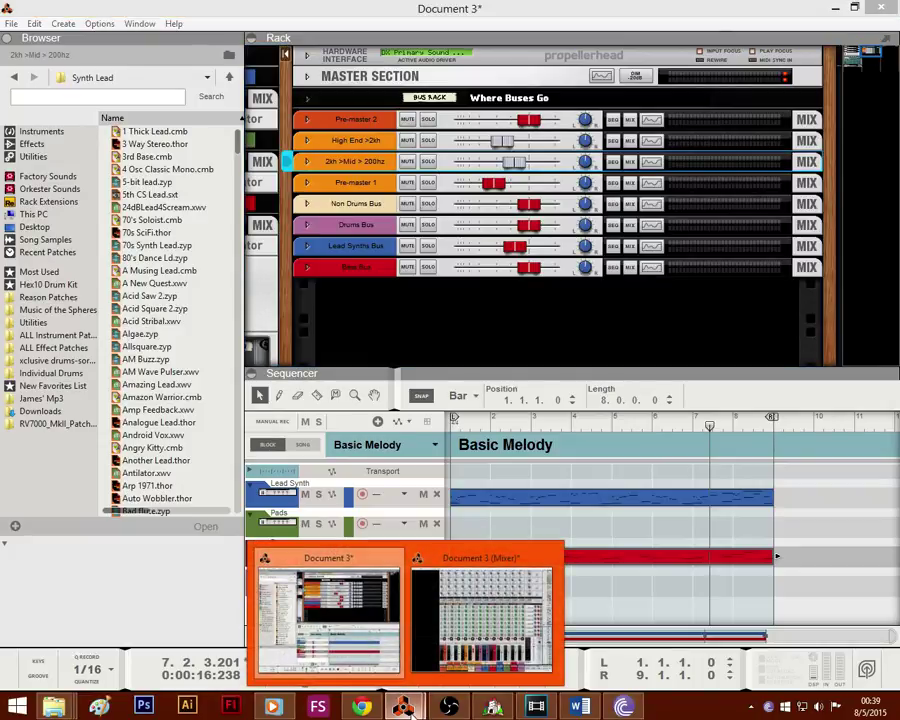
left_click(330, 615)
left_click(11, 23)
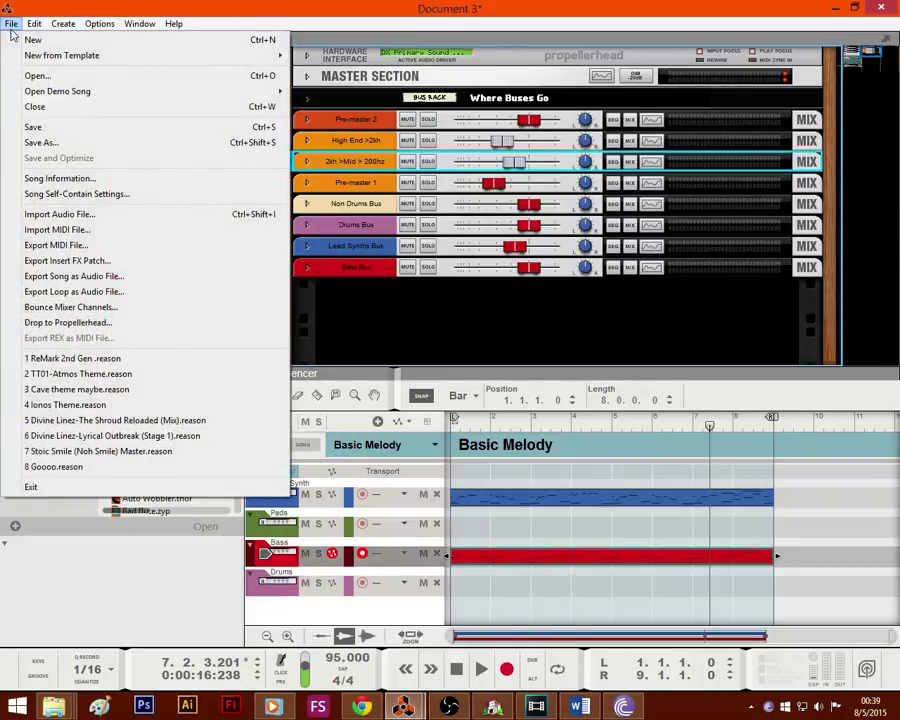
left_click(82, 360)
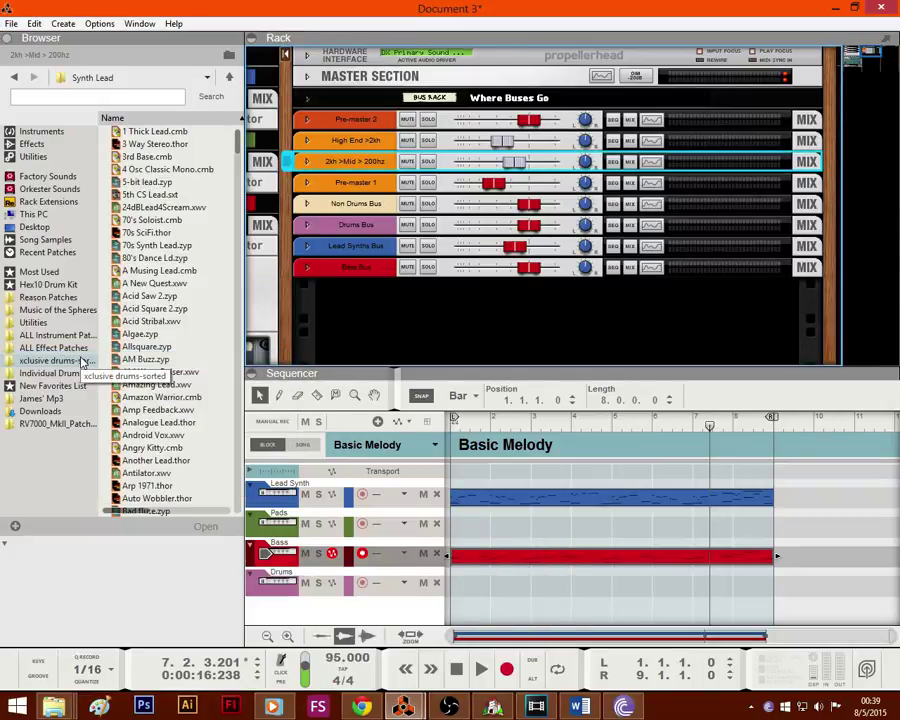
Step: Browse for a song to open and select ReMark 2nd Gen .reason in the ReMark Lineage folder
left_click(11, 23)
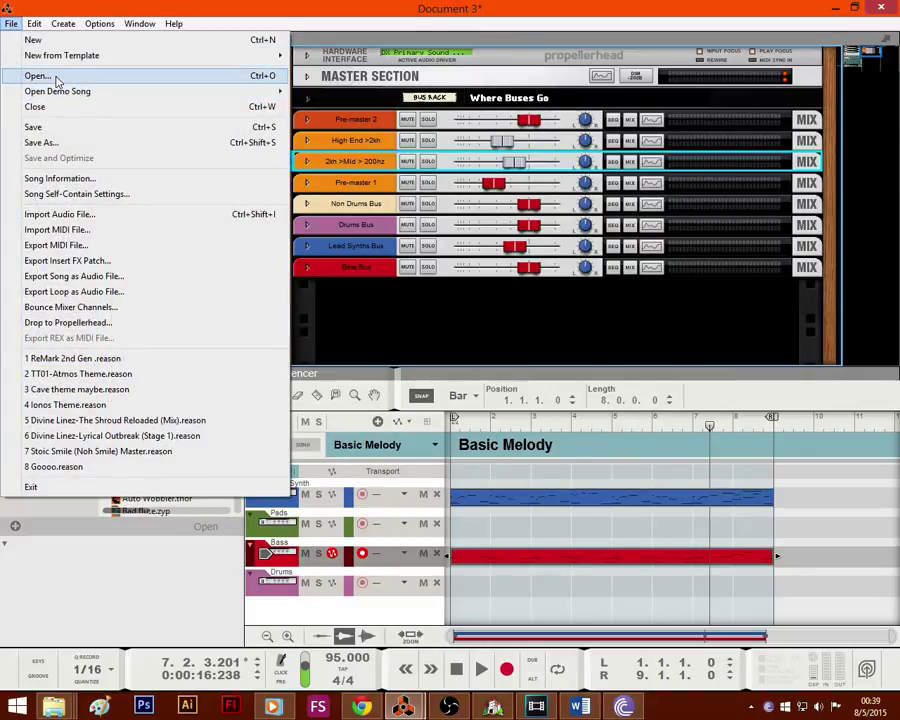
left_click(52, 78)
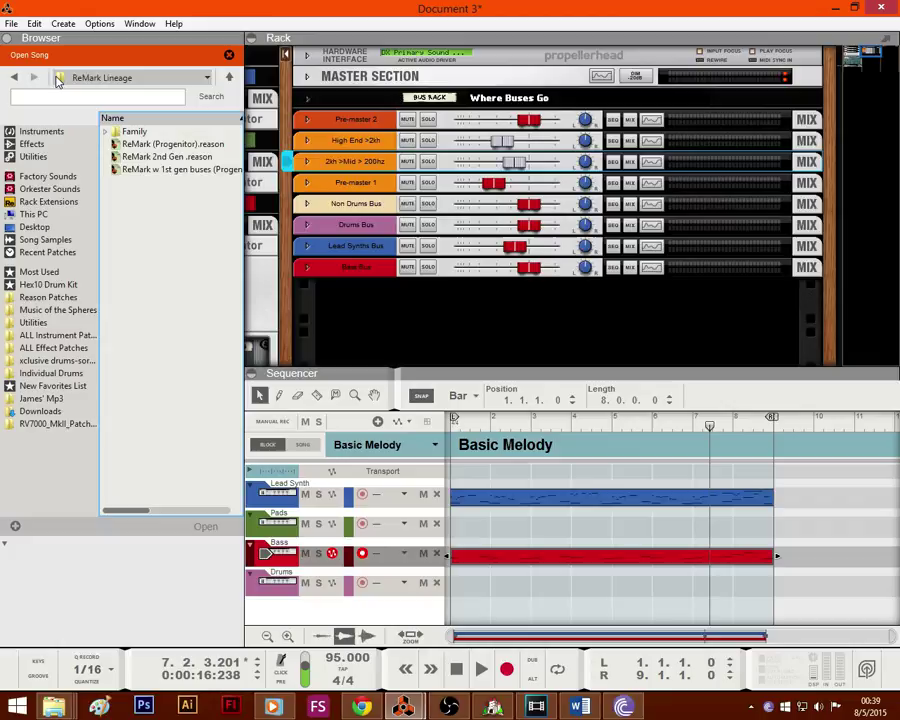
left_click(157, 160)
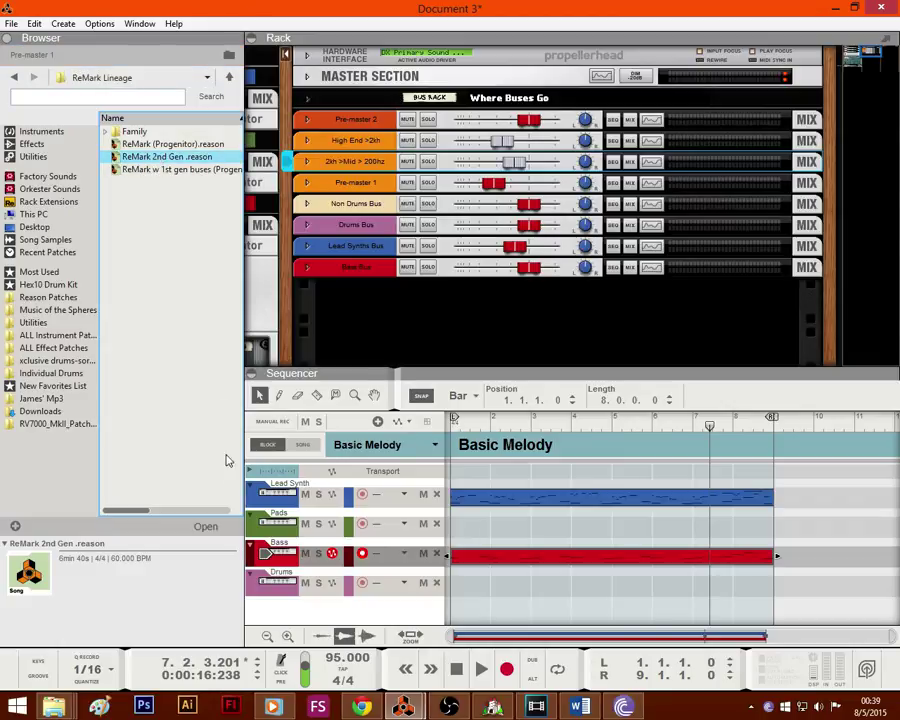
right_click(168, 162)
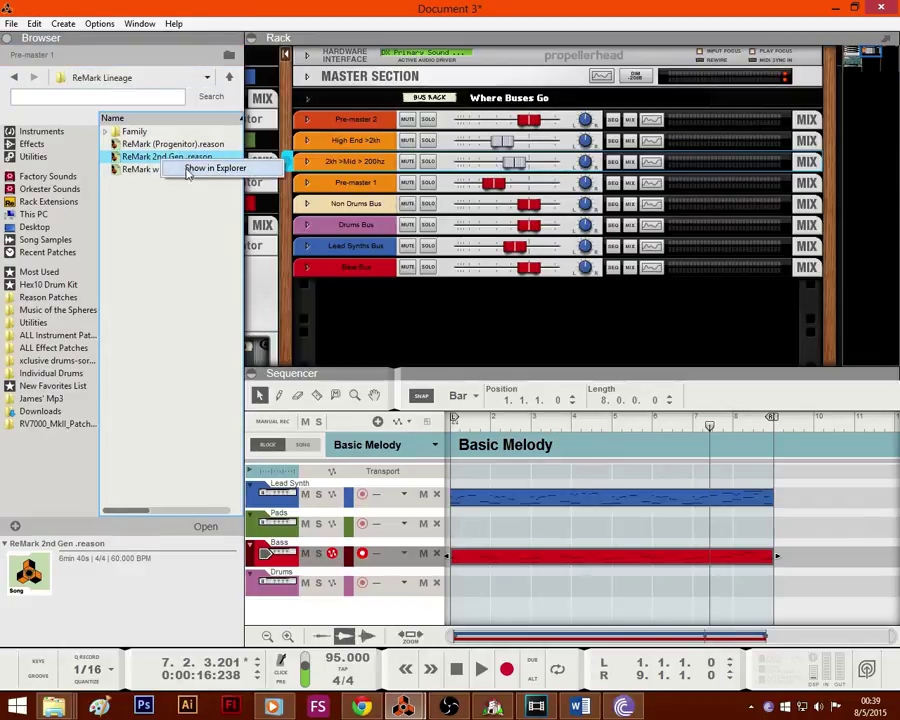
Step: Create a new song and copy the Low End < 200 channel with its tracks from its bus rack
left_click(12, 24)
left_click(28, 42)
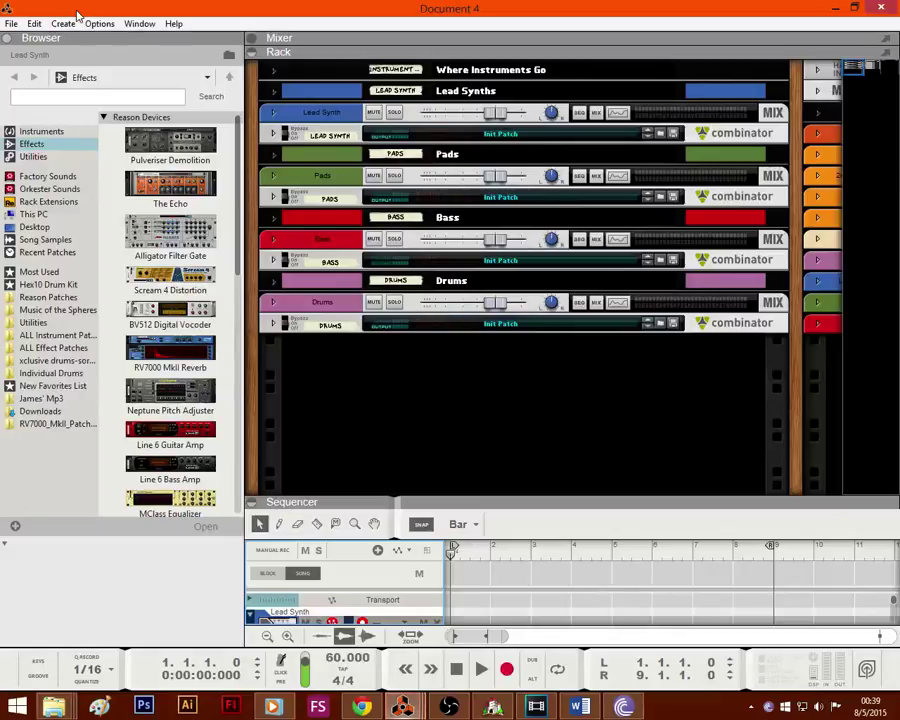
left_click_drag(860, 72, 872, 68)
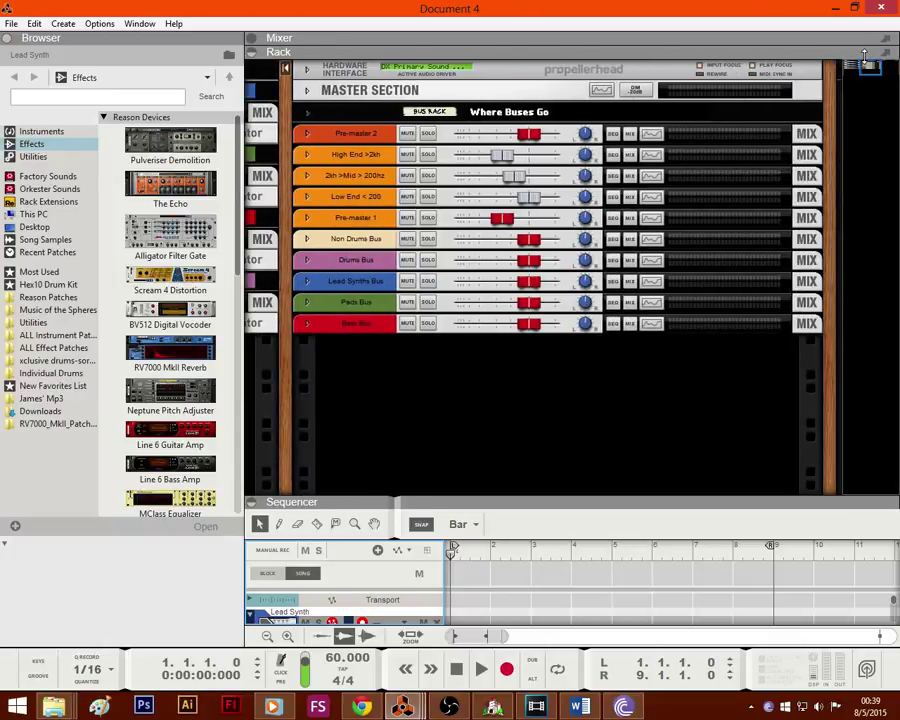
right_click(367, 197)
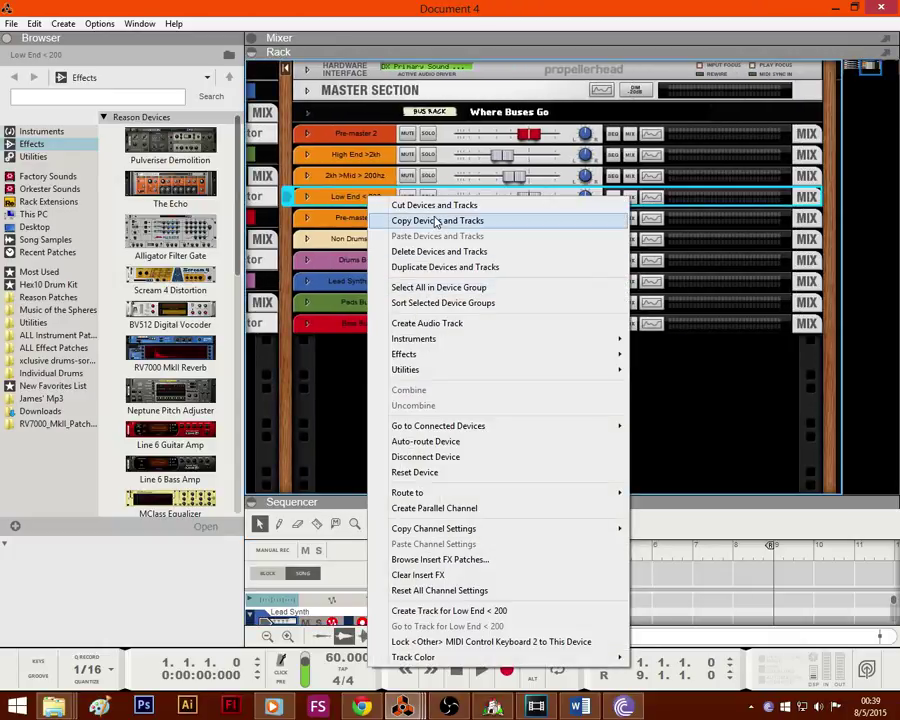
left_click(435, 224)
Step: Return to Document 3 and paste the copied Low End < 200 channel below the 2kh >Mid > 200hz channel
left_click(837, 9)
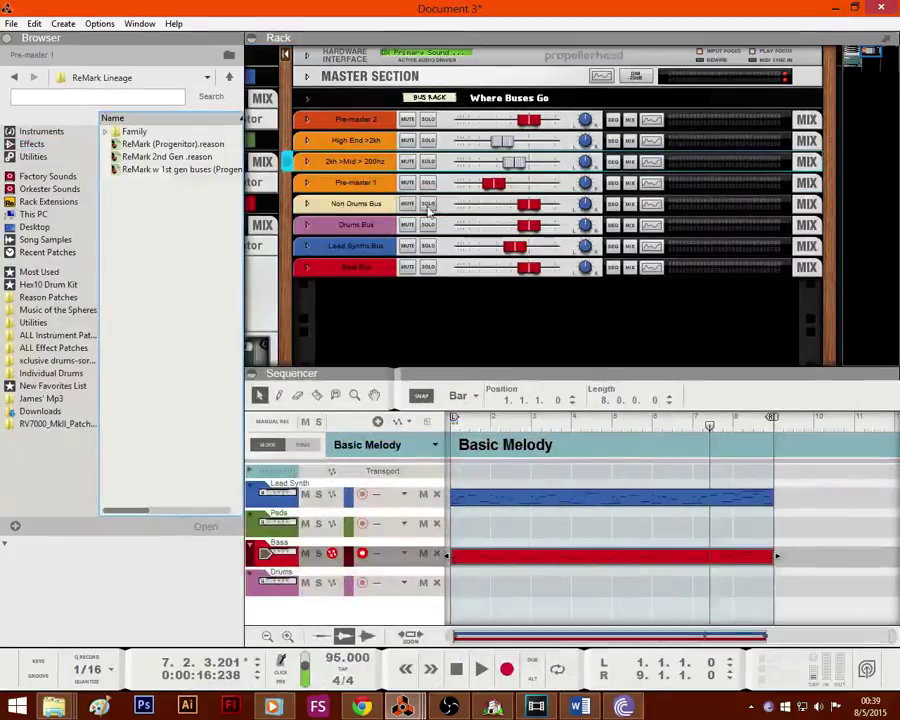
right_click(384, 170)
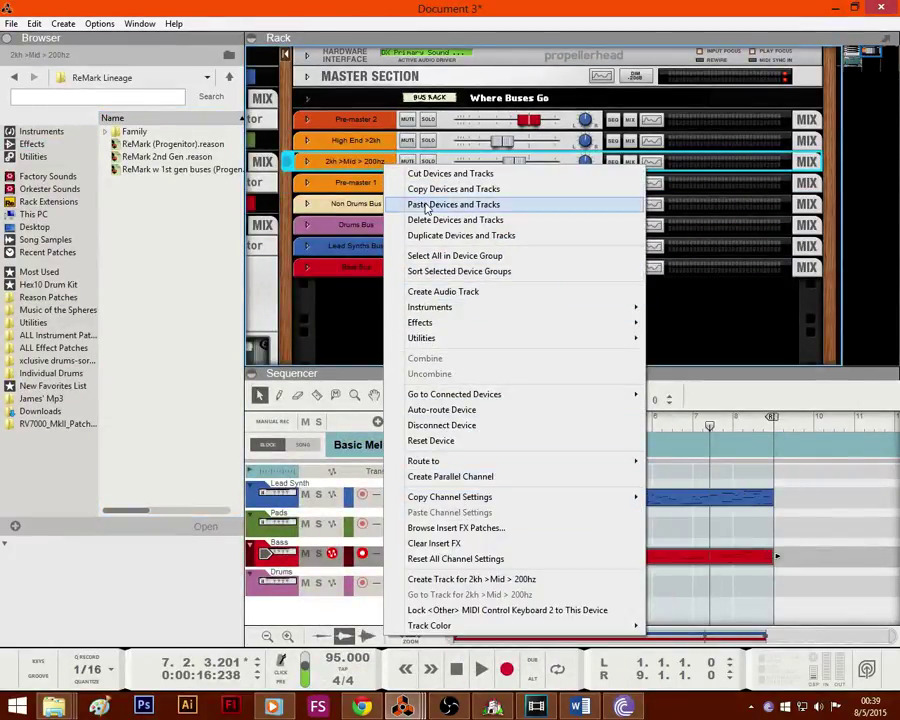
left_click(430, 204)
Step: On the rear of the rack, cable the parallel output of the 2kh >Mid > 200hz channel to the Low End < 200 input
key("Tab")
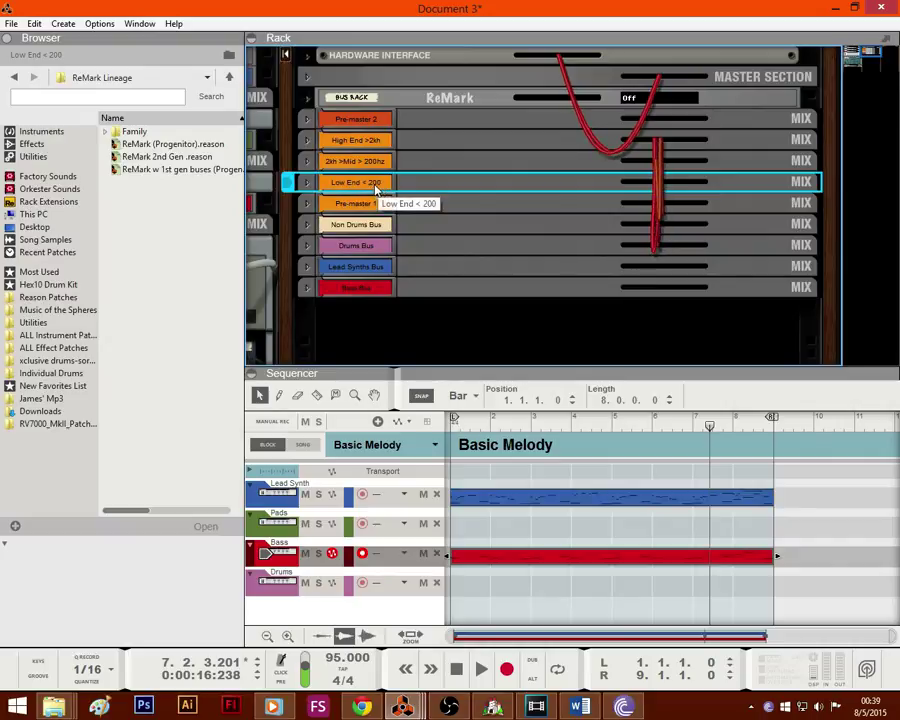
left_click(307, 182)
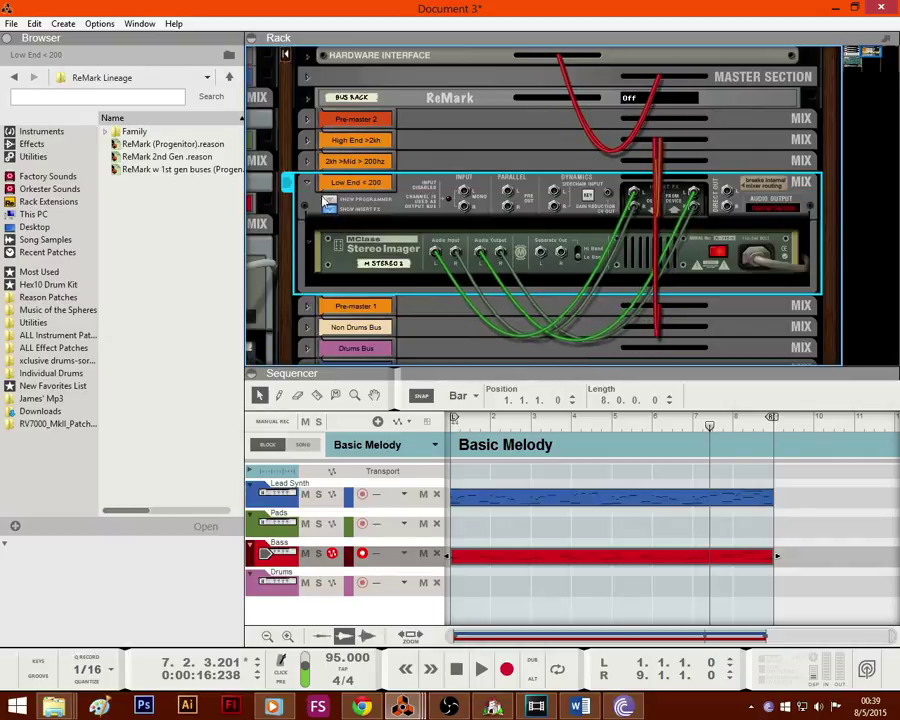
left_click(307, 162)
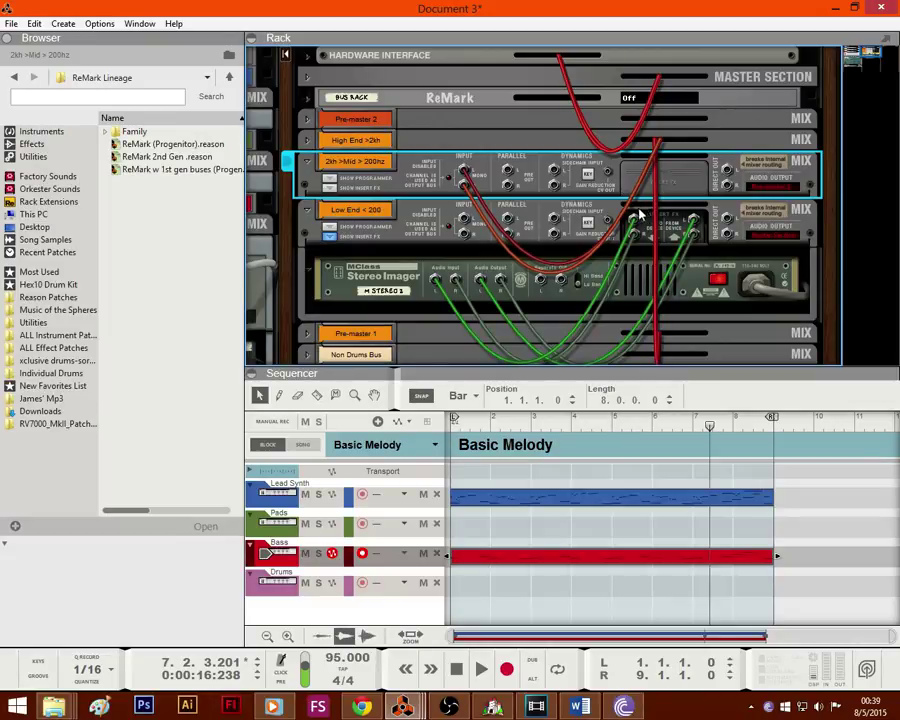
left_click(305, 143)
scroll(300, 250, "down", 4)
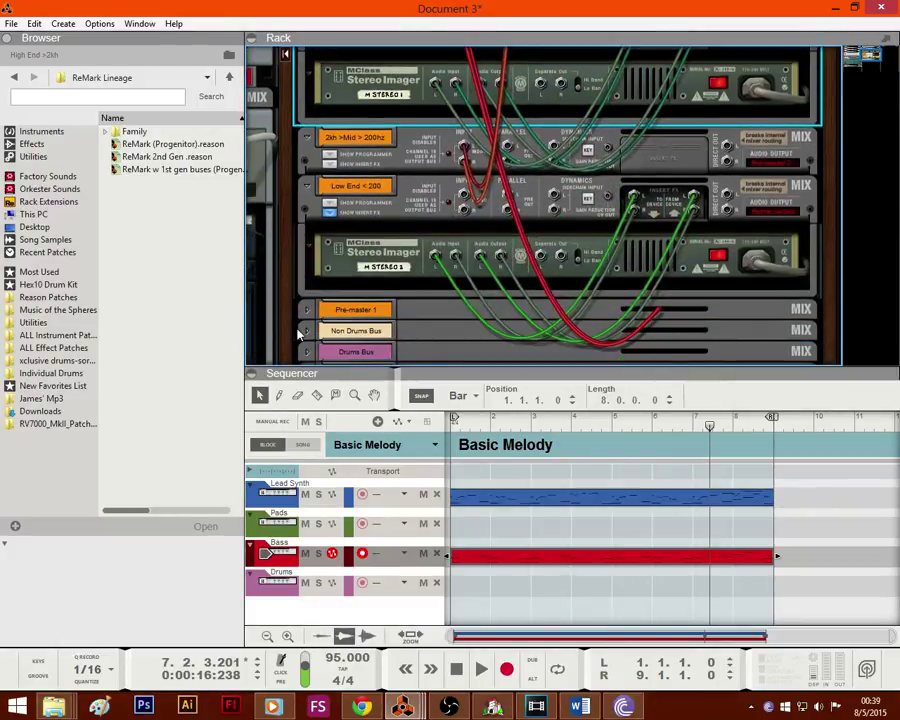
left_click(305, 309)
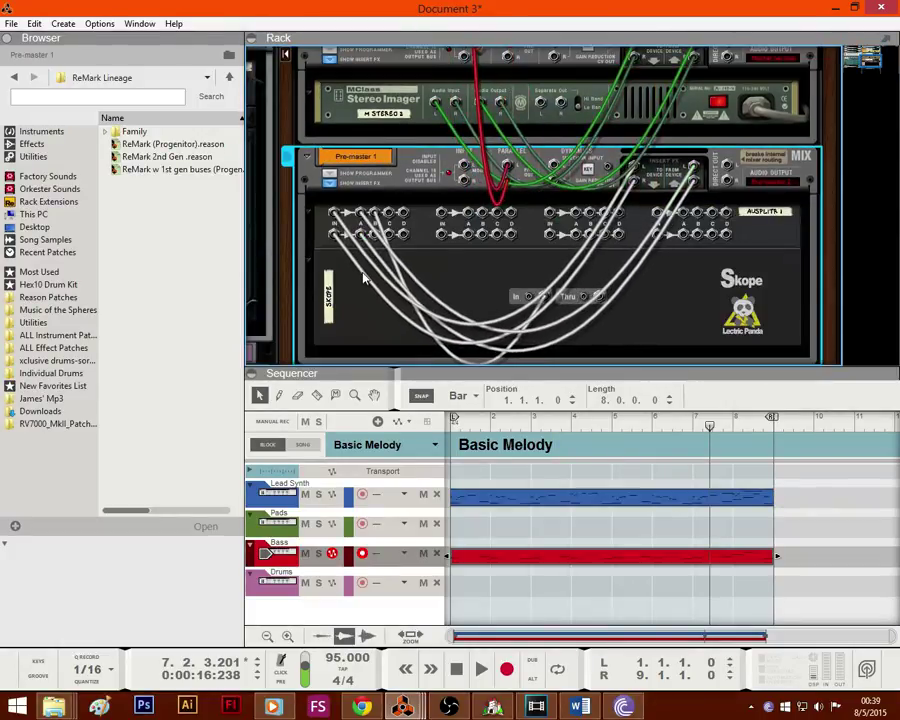
scroll(432, 198, "up", 4)
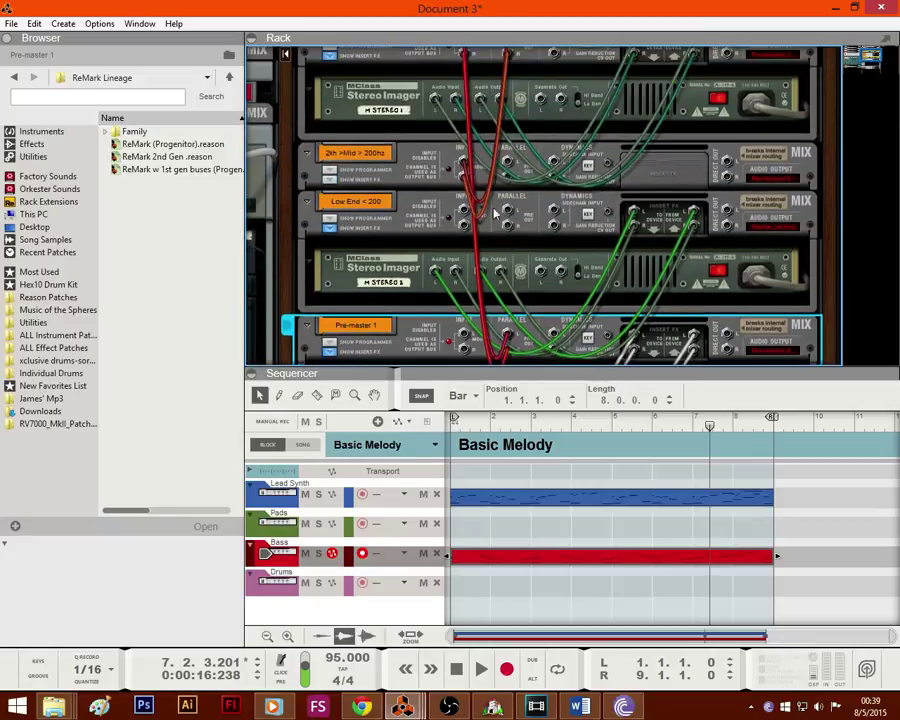
scroll(510, 165, "up", 2)
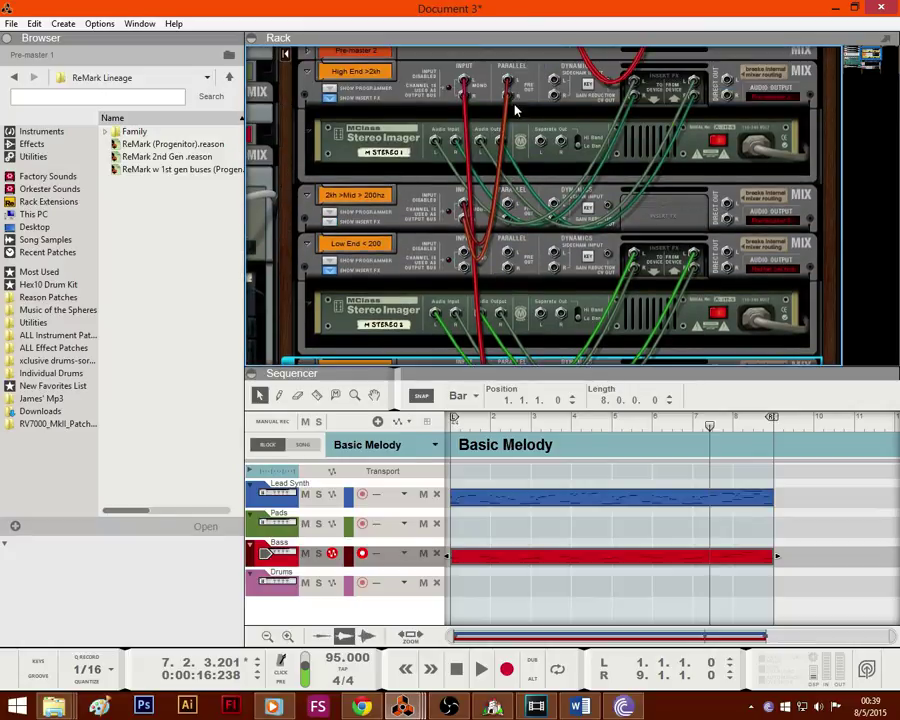
left_click_drag(510, 207, 467, 255)
Step: Route the Low End < 200 channel's audio output to Pre-master 2
key("Tab")
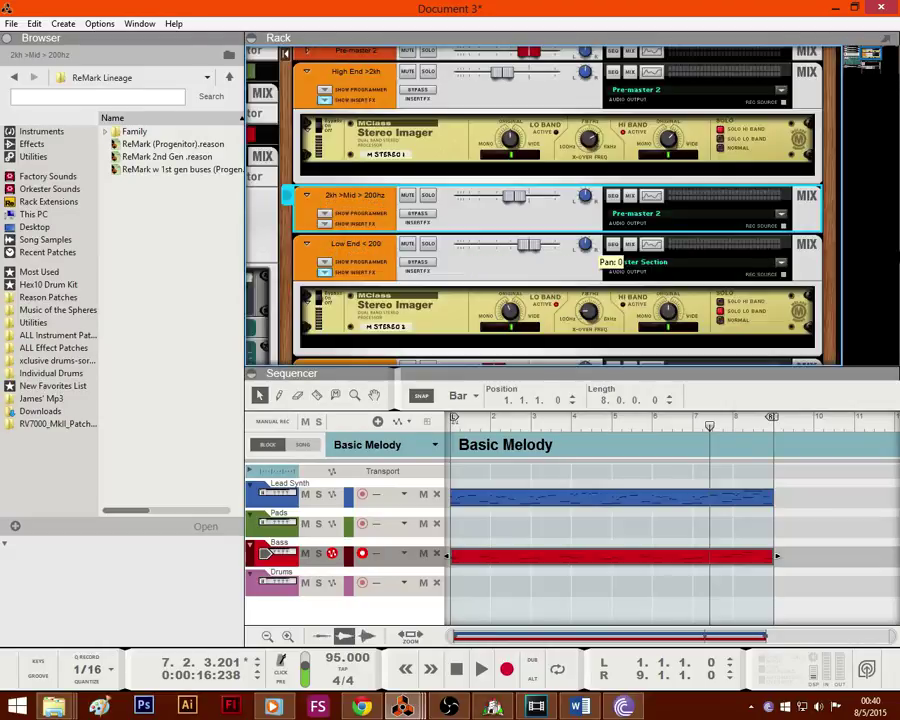
left_click(782, 267)
left_click(782, 267)
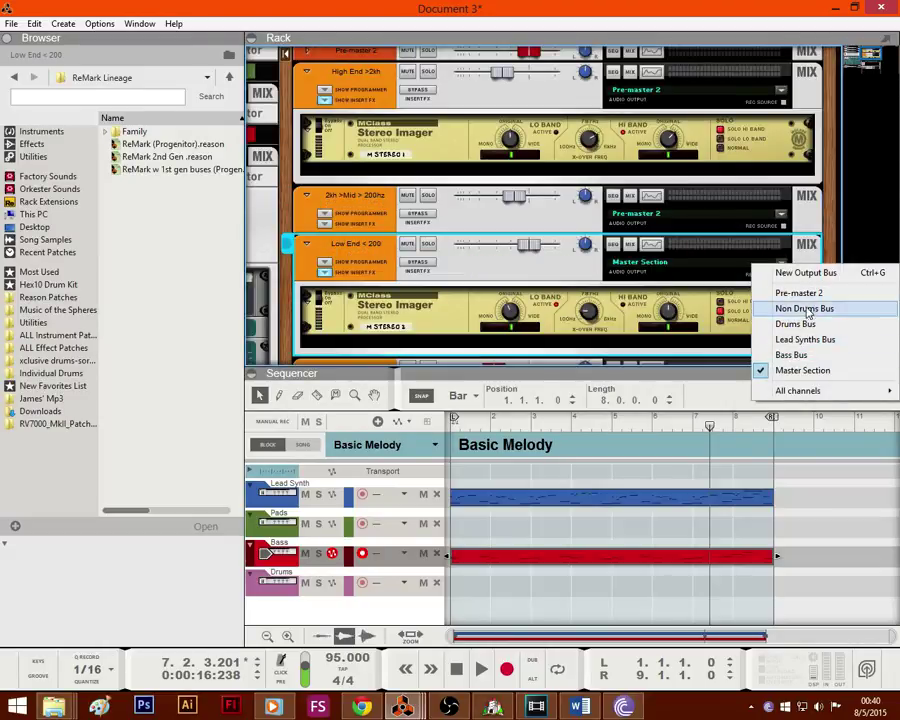
left_click(790, 286)
key("Tab")
key("Tab")
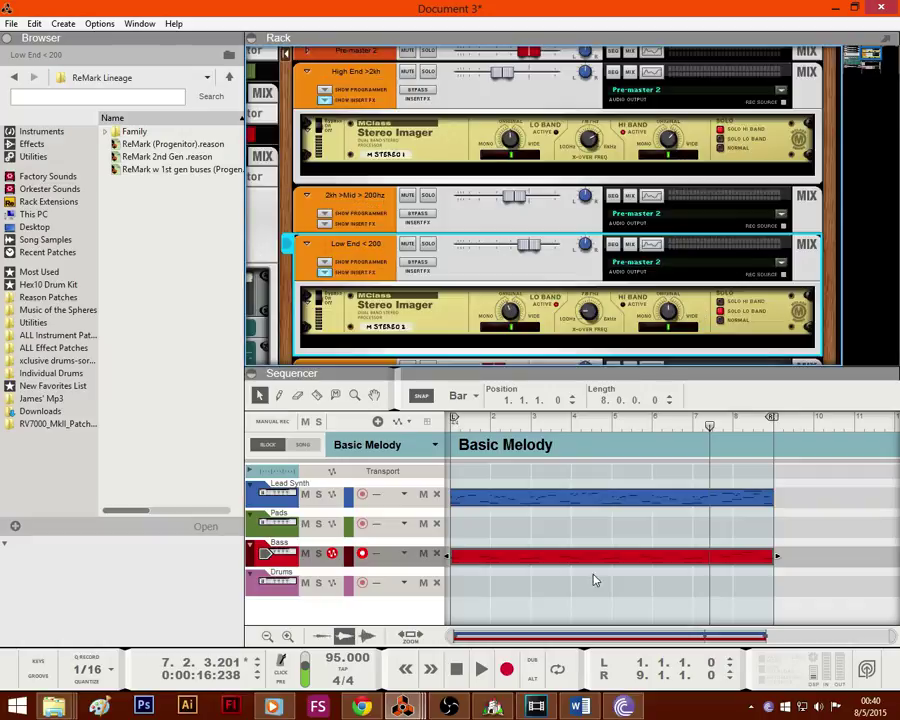
Step: Play the Basic Melody block and fold all the channels in the bus rack
left_click(457, 669)
key("space")
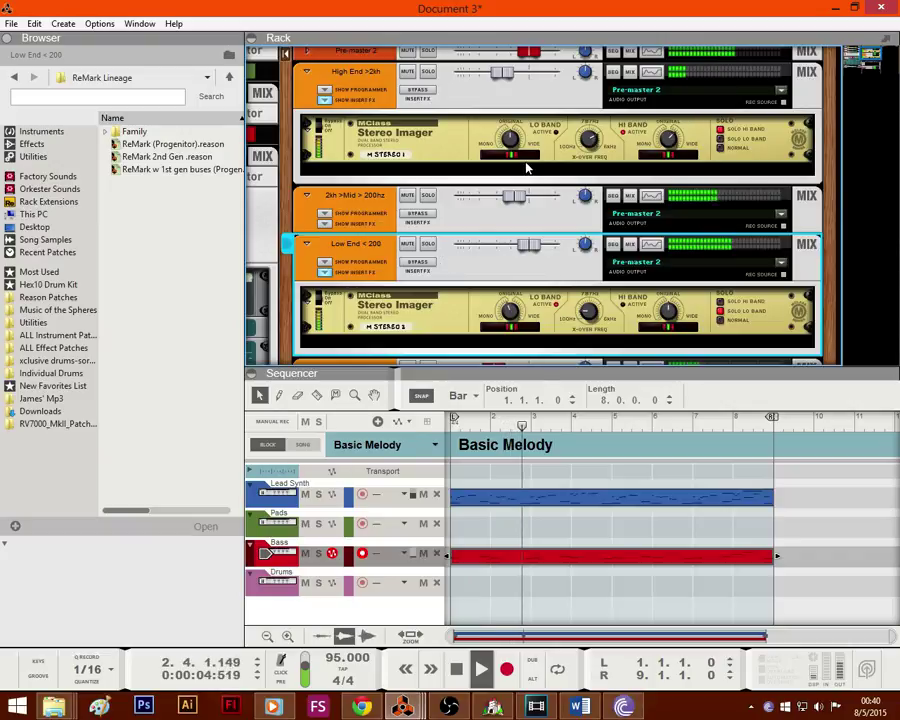
left_click(306, 245, "alt")
scroll(306, 250, "up", 2)
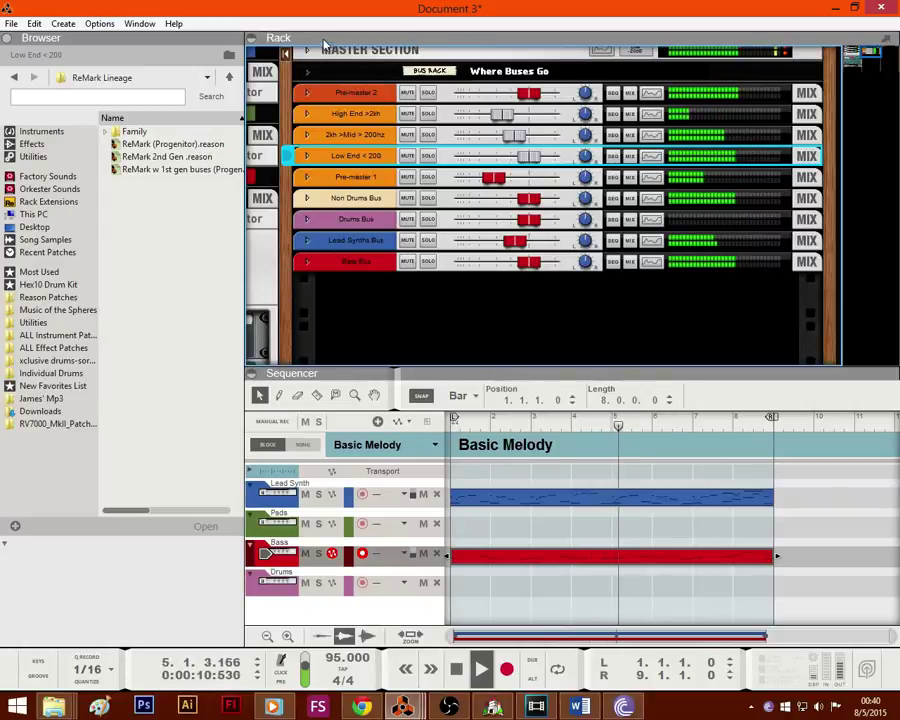
Step: Check the channel levels in the Document 3 mixer during playback, including Pre-master 1's level, and return to the rack
mouse_move(402, 705)
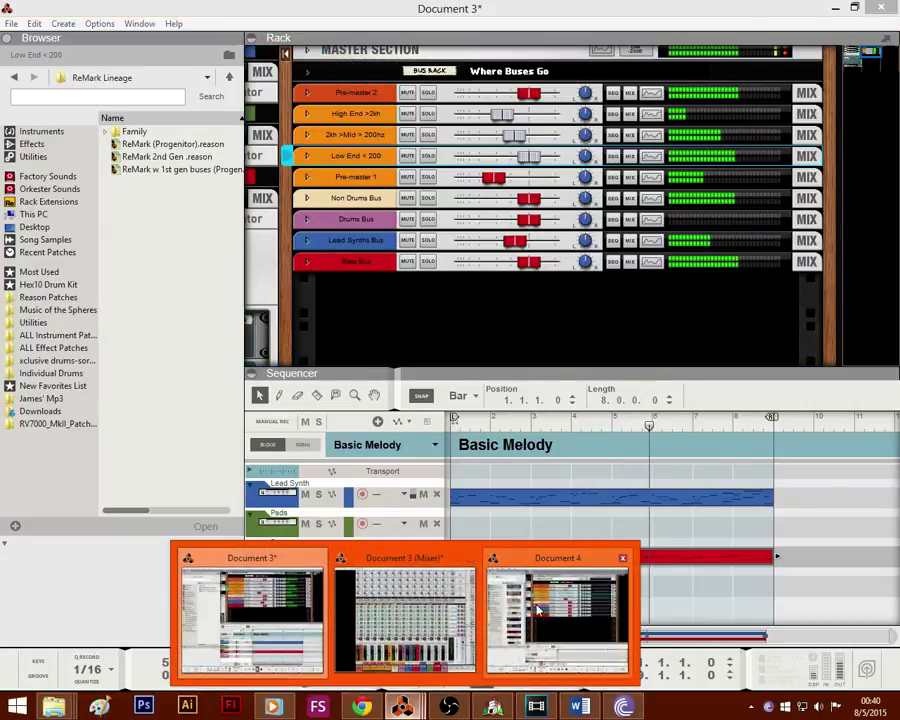
left_click(437, 620)
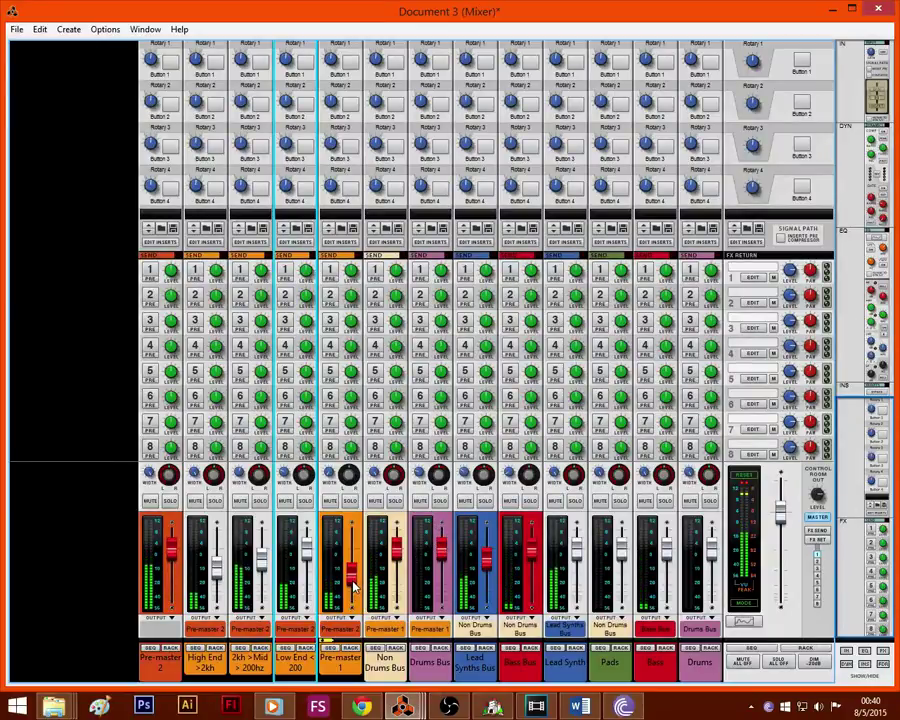
mouse_move(354, 587)
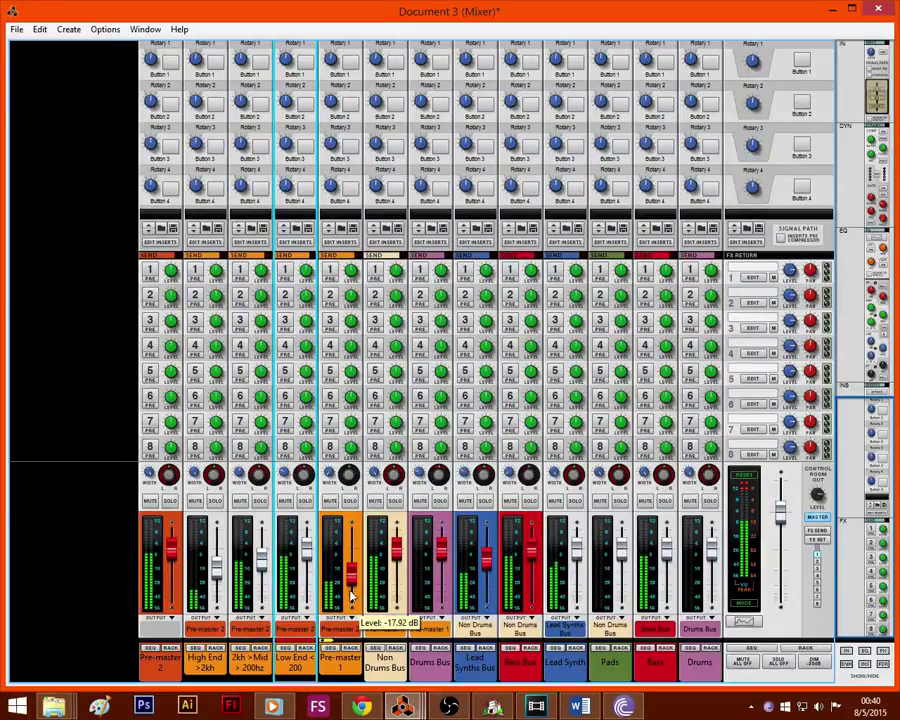
left_click(832, 9)
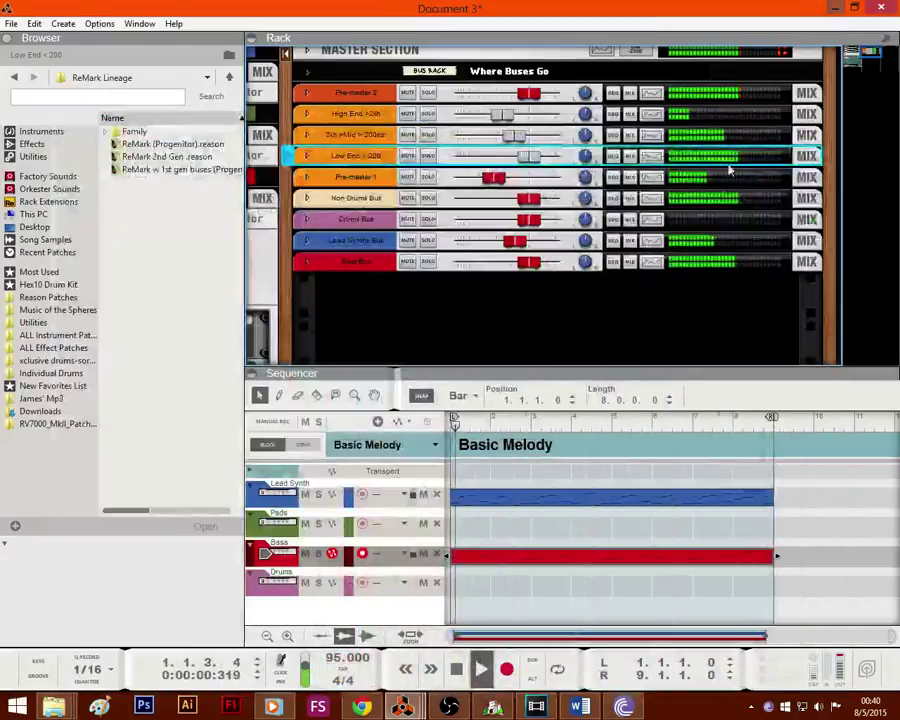
left_click_drag(868, 53, 851, 54)
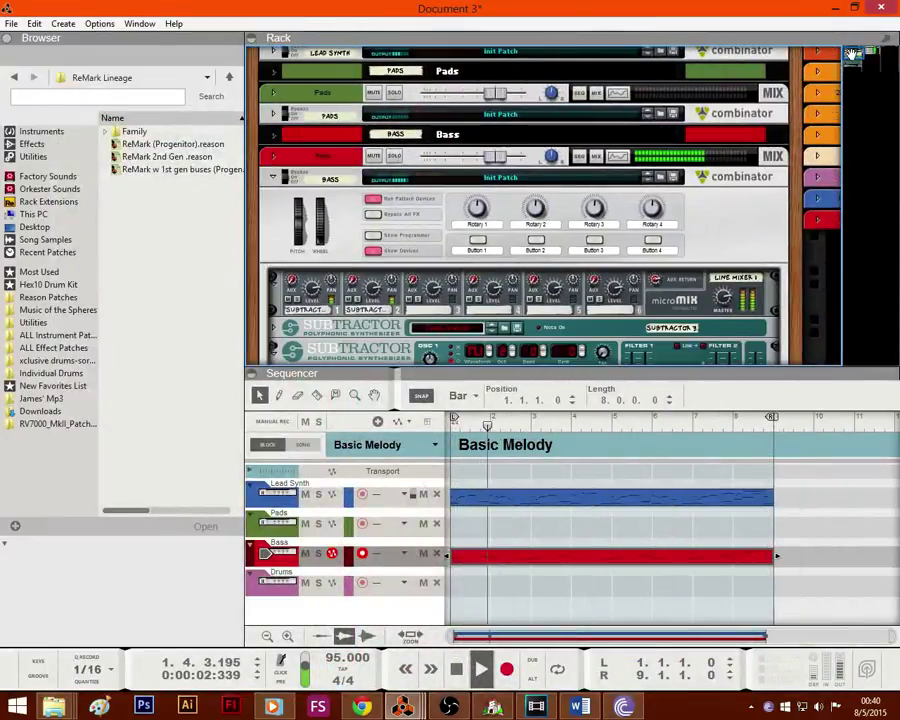
key("space")
scroll(633, 200, "down", 3)
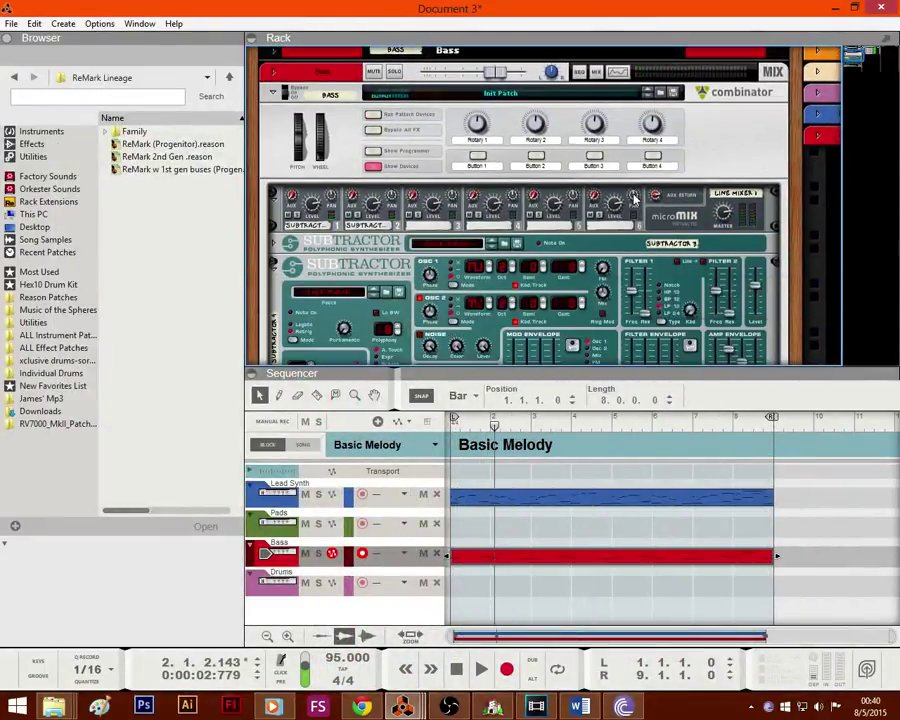
left_click(876, 76)
key("space")
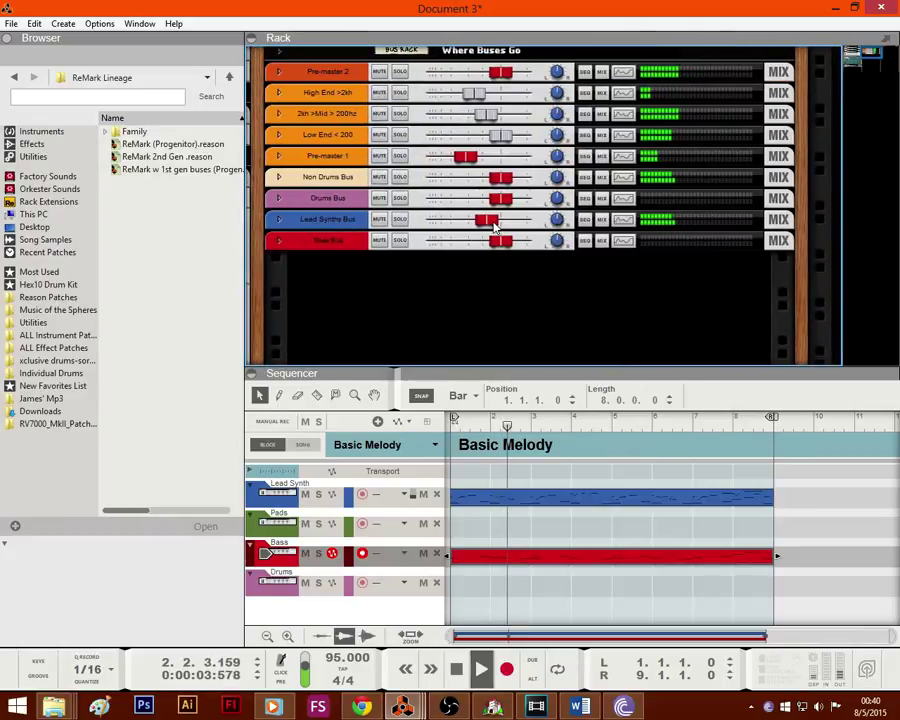
Step: Replay the Basic Melody block from the start and raise the Lead Synths Bus fader to about the Bass Bus fader's position
double_click(456, 669)
key("space")
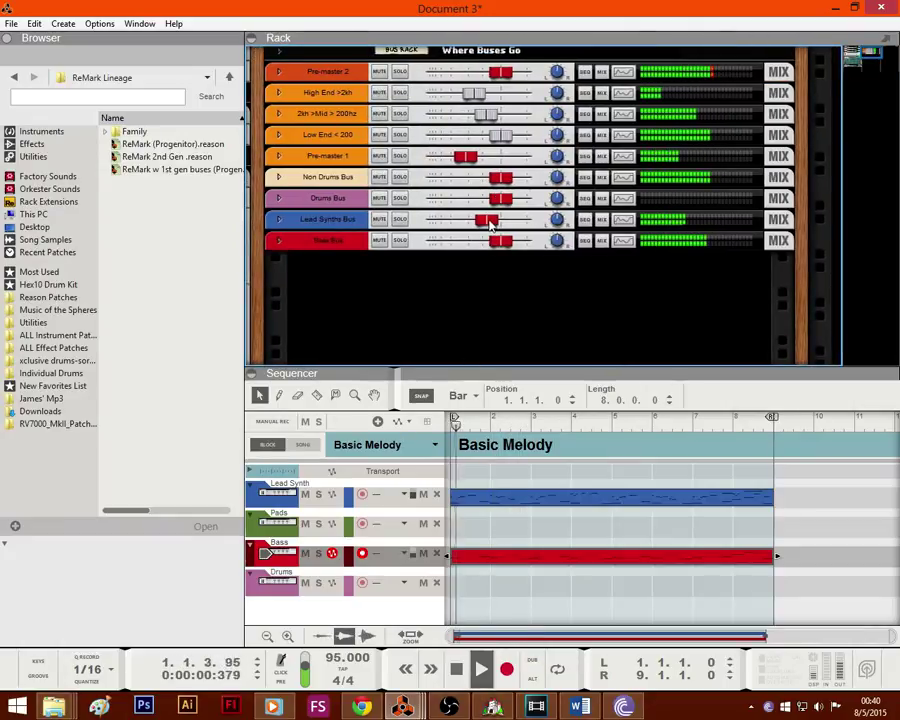
left_click_drag(490, 226, 503, 227)
Step: Lower the Pre-master 2 level in the bus rack to slightly below -3.86 dB
left_click_drag(501, 72, 497, 75)
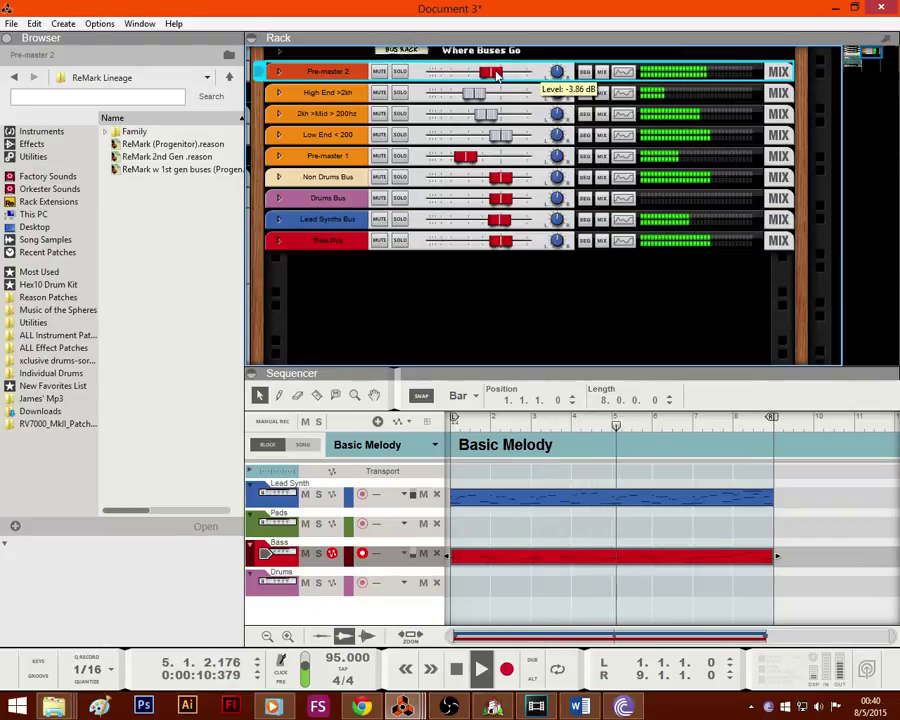
left_click_drag(497, 76, 493, 77)
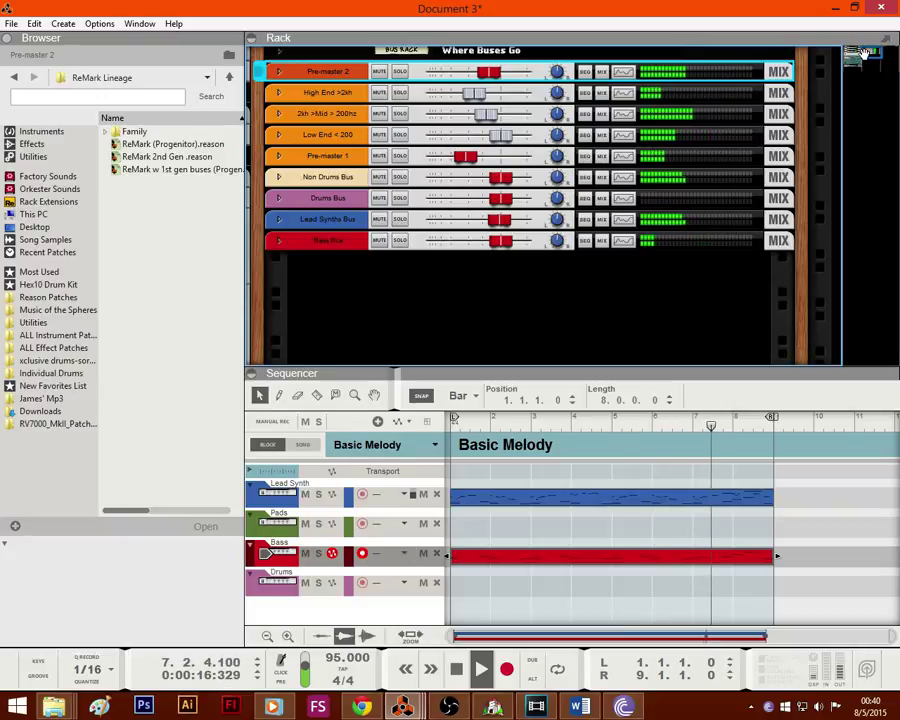
mouse_move(864, 54)
left_mouse_down()
mouse_move(850, 56)
mouse_move(858, 54)
left_mouse_up()
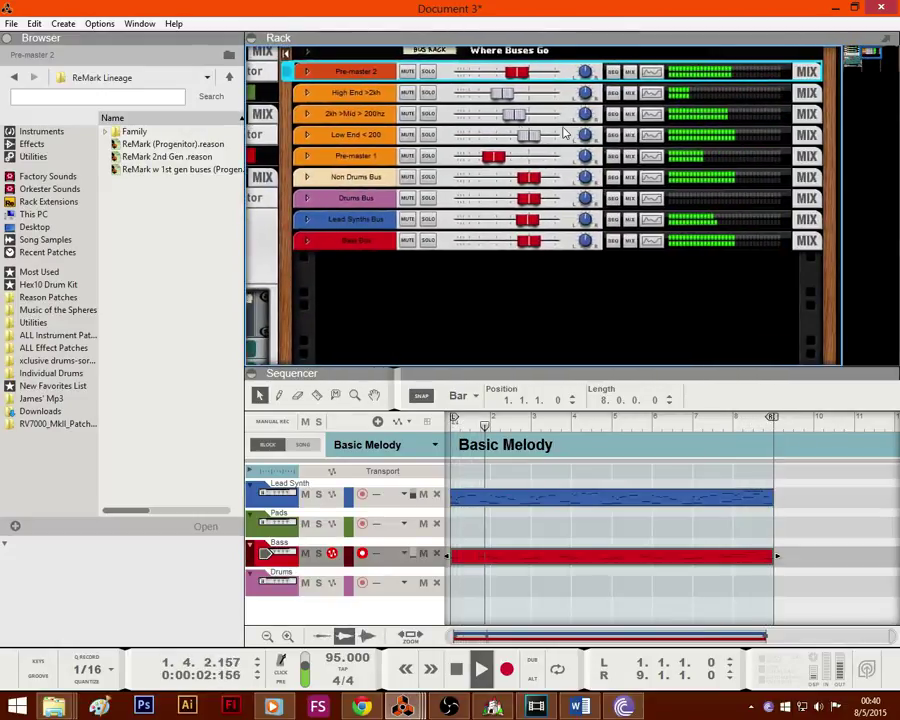
Step: Lower the Bass Bus level to -2.69 dB and reset the Pre-master 2 fader to its default level
left_click_drag(530, 240, 521, 240)
left_click(517, 72, "ctrl")
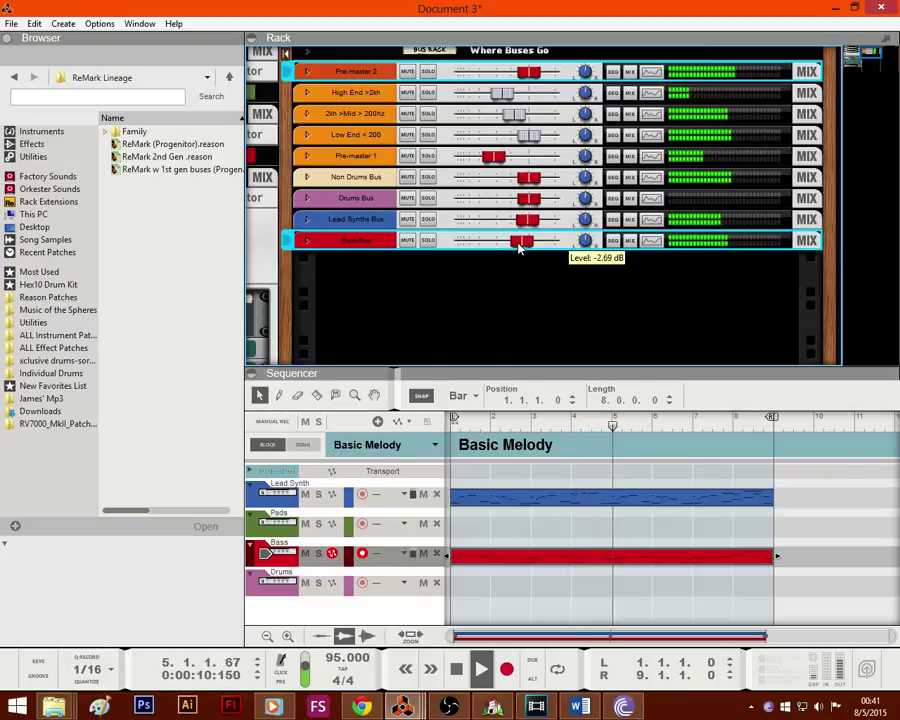
Step: Audition the Bass Combinator's two SubTractor layers by toggling the Line Mixer's second channel, and stop playback
left_click(856, 60)
left_click_drag(856, 61, 846, 59)
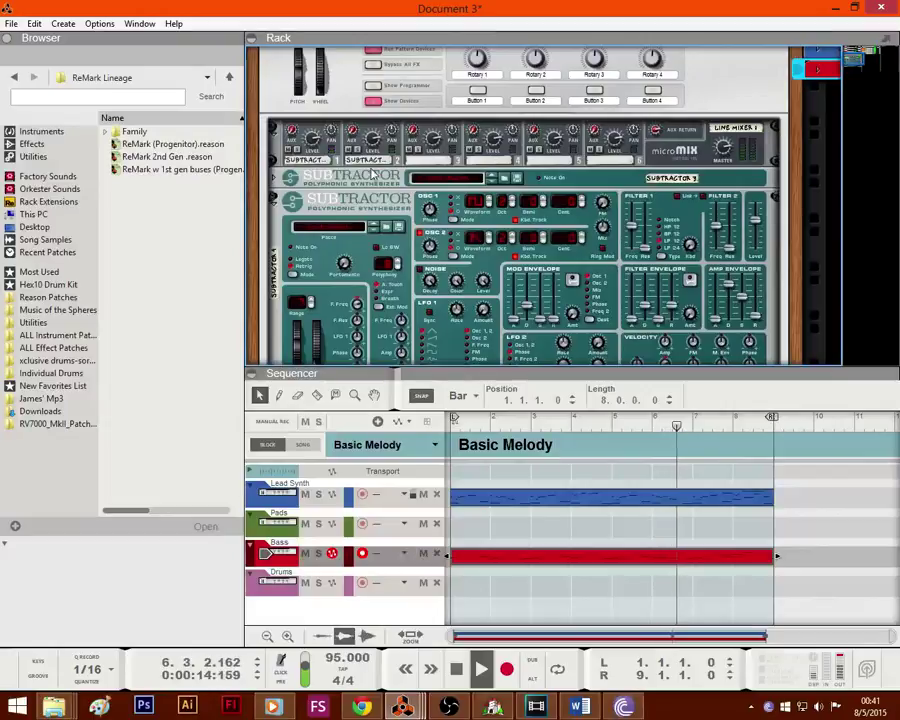
left_click(348, 151)
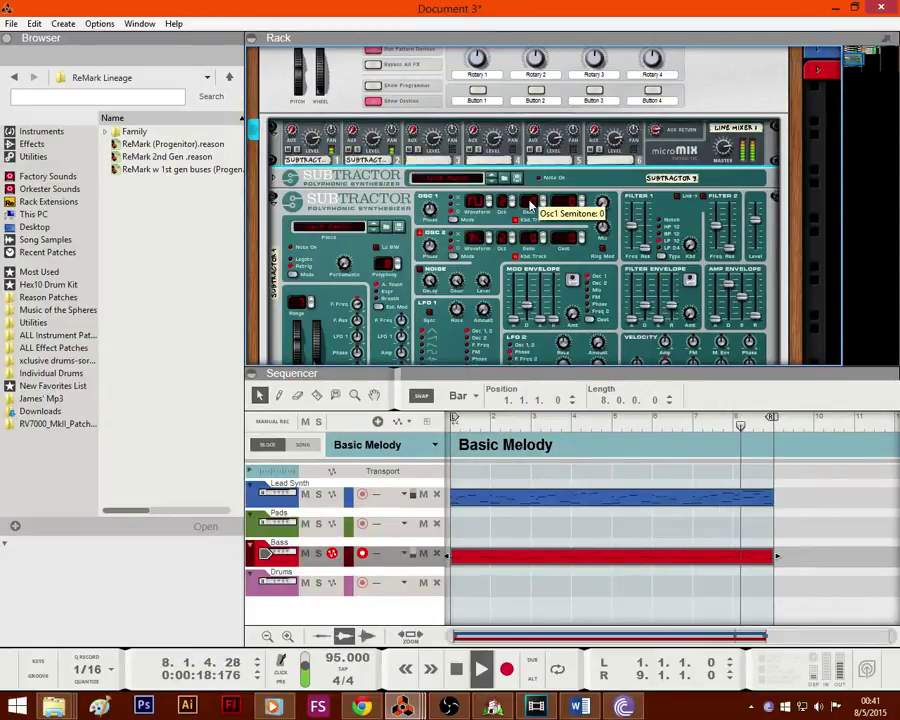
left_click(357, 150)
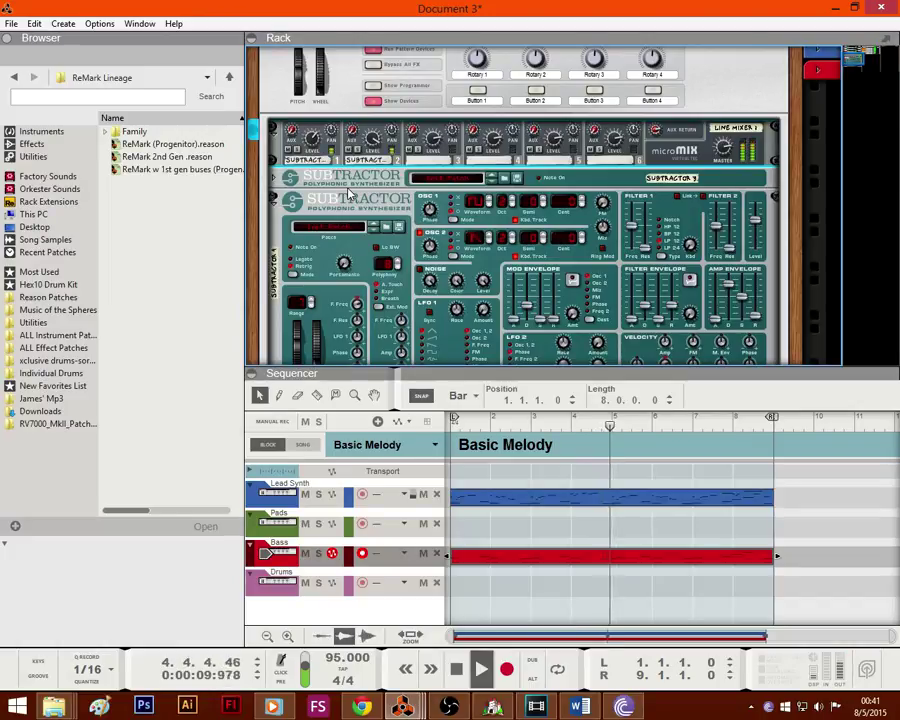
key("space")
Step: Fold SubTractor 4 and the Bass Combinator, and unfold the Bass mix channel
scroll(278, 225, "up", 3)
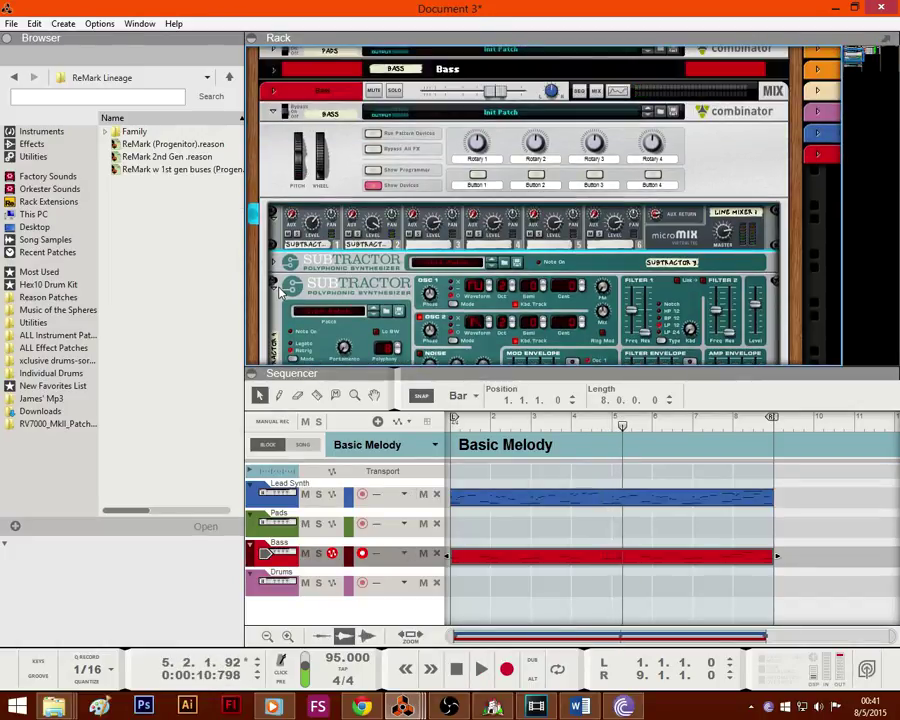
left_click(277, 288)
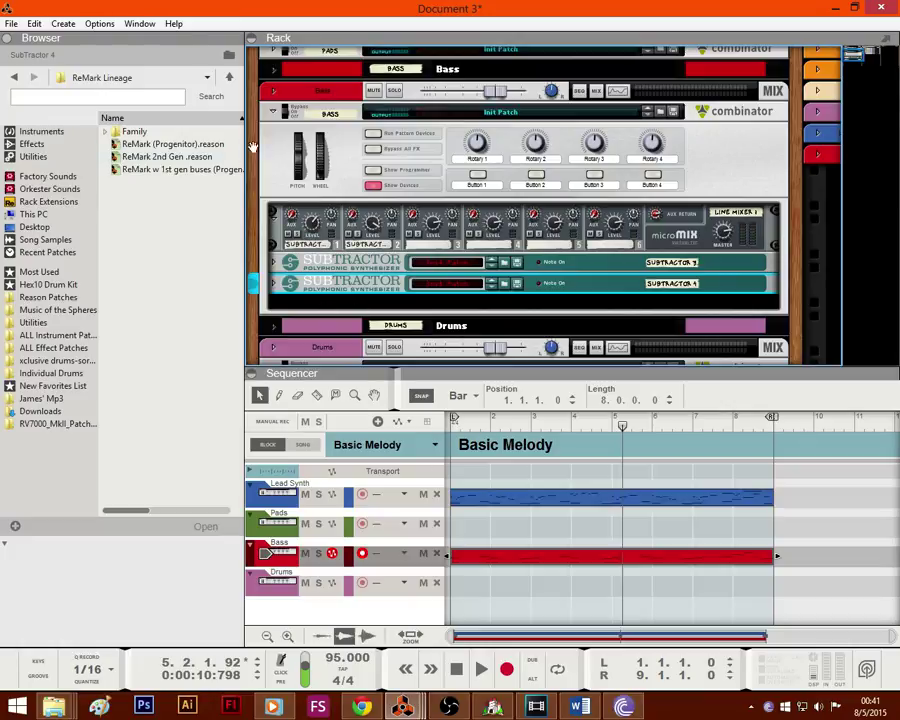
left_click(276, 113)
left_click(273, 132)
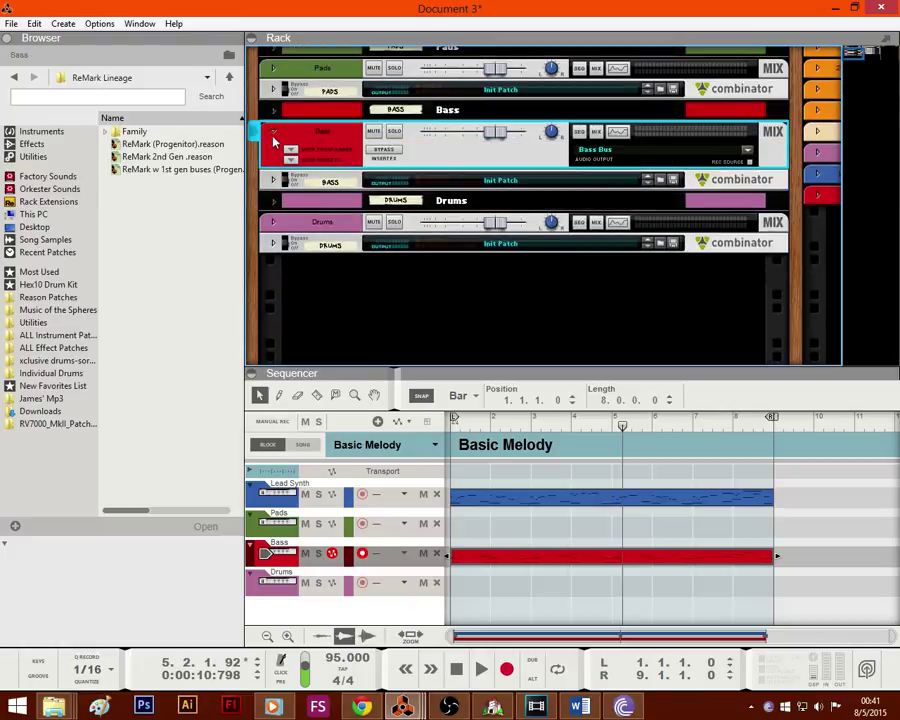
Step: Show the Bass channel's insert FX, play the block from the start, and add a Softube Bass Amp as an insert
left_click(456, 668)
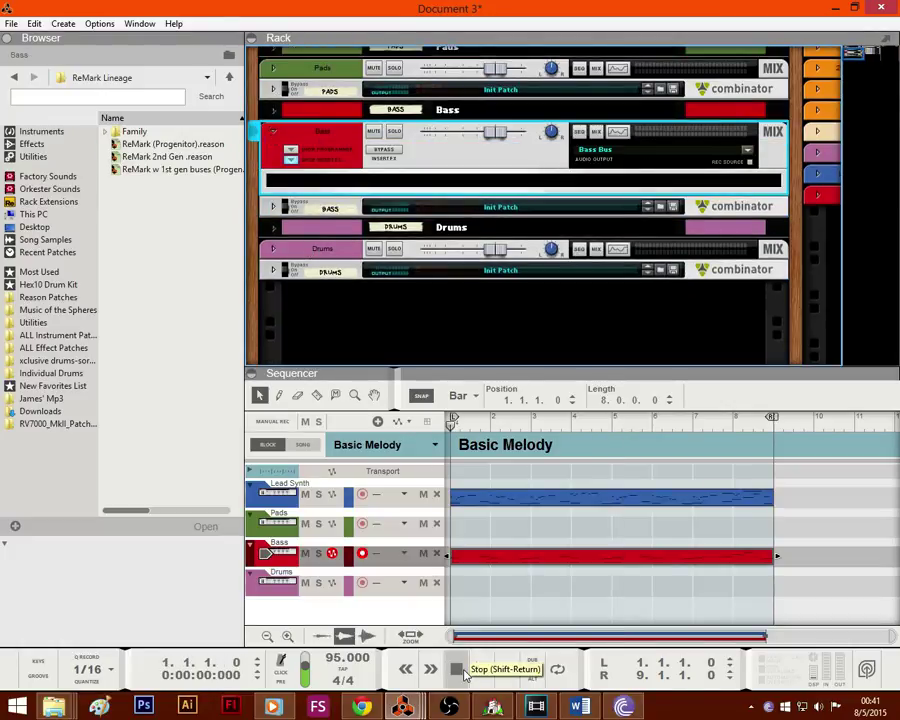
key("space")
left_click(31, 144)
scroll(168, 313, "down", 12)
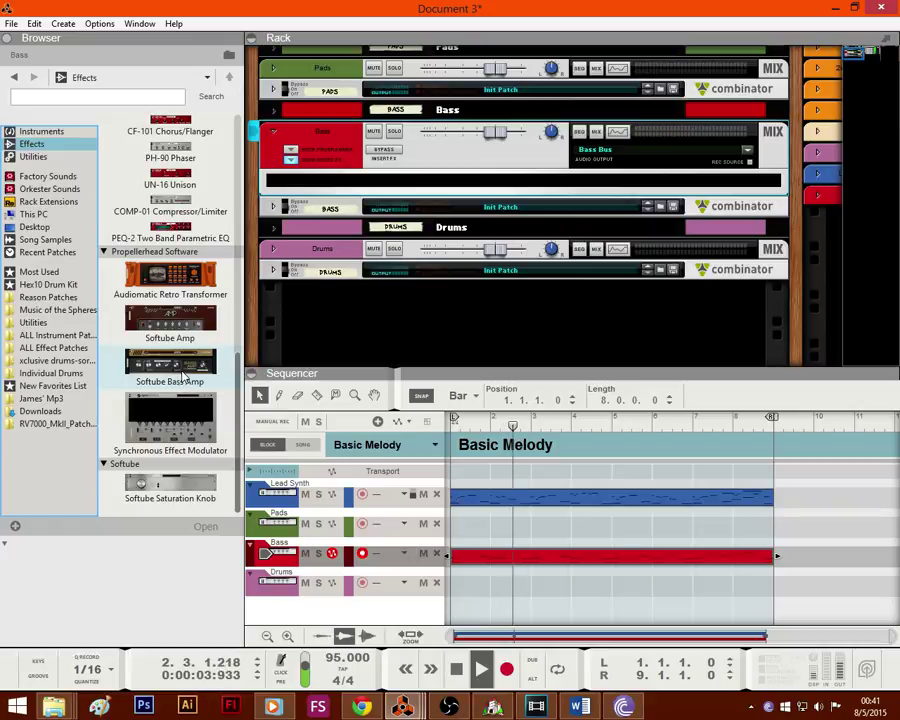
mouse_move(172, 372)
left_mouse_down()
mouse_move(343, 225)
mouse_move(343, 190)
left_mouse_up()
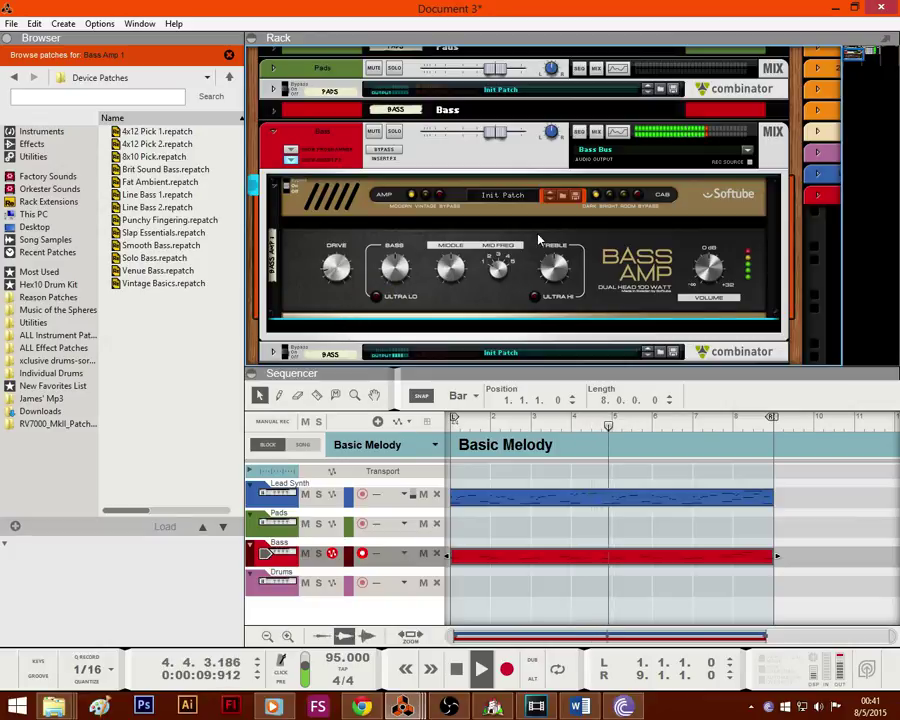
Step: Load the Vintage Basics patch in the Bass Amp, turn its volume up slightly, and stop playback at the block's start
left_click(547, 198)
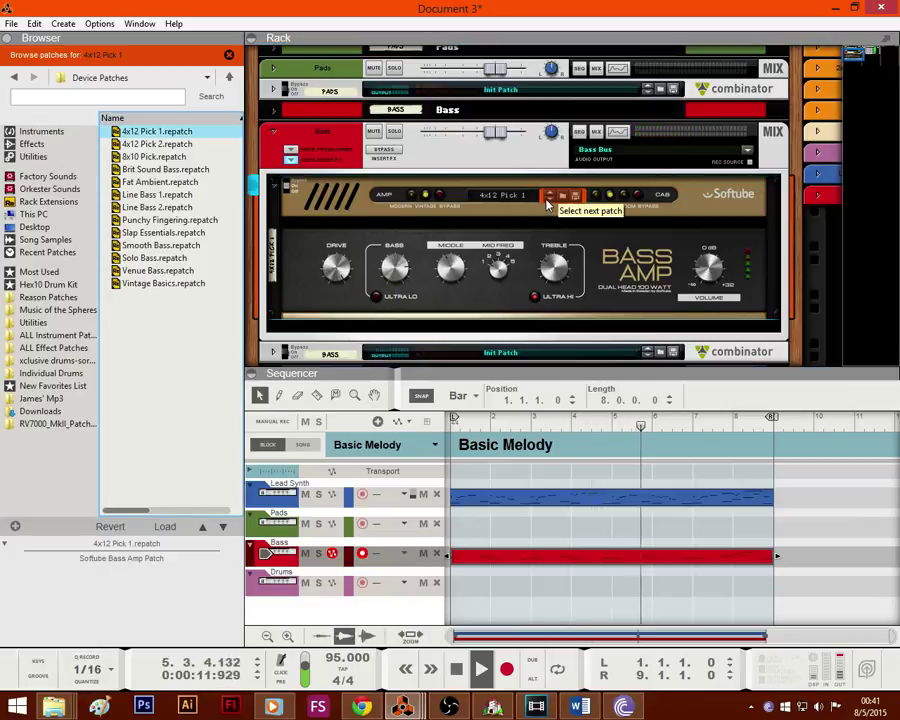
left_click(550, 197)
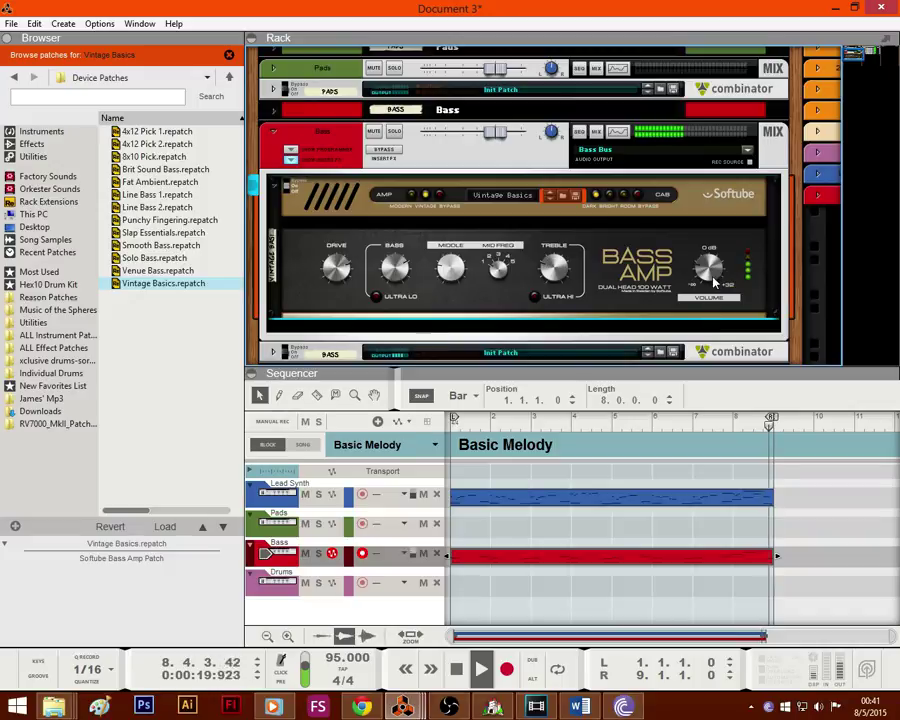
left_click_drag(713, 279, 707, 256)
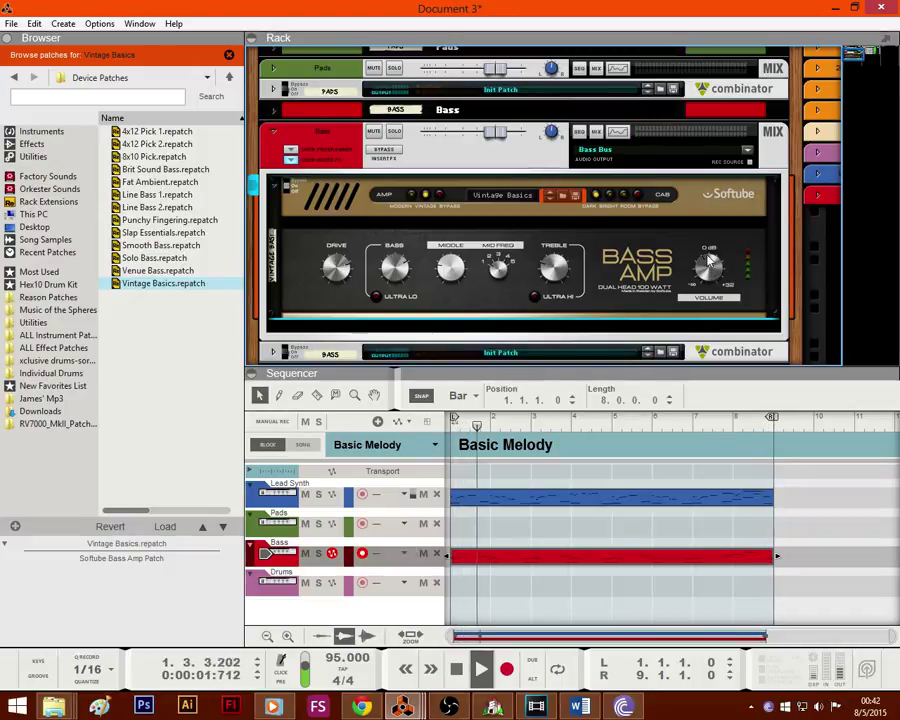
left_click(460, 678)
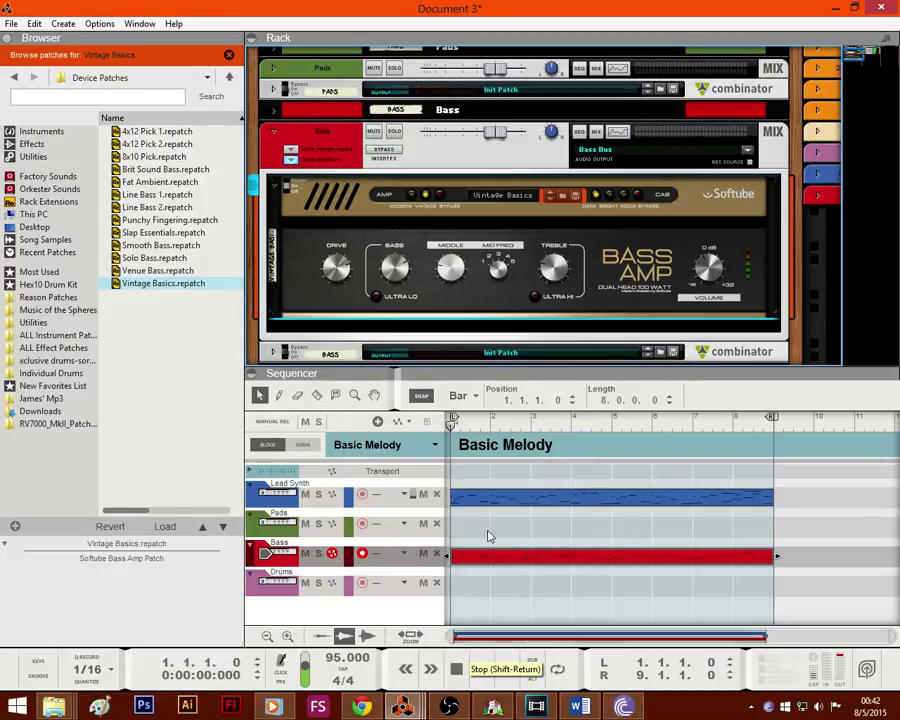
Step: Enlarge the rack area slightly and unfold the Drums Combinator to show its mixer and Redrum
left_click_drag(459, 367, 459, 162)
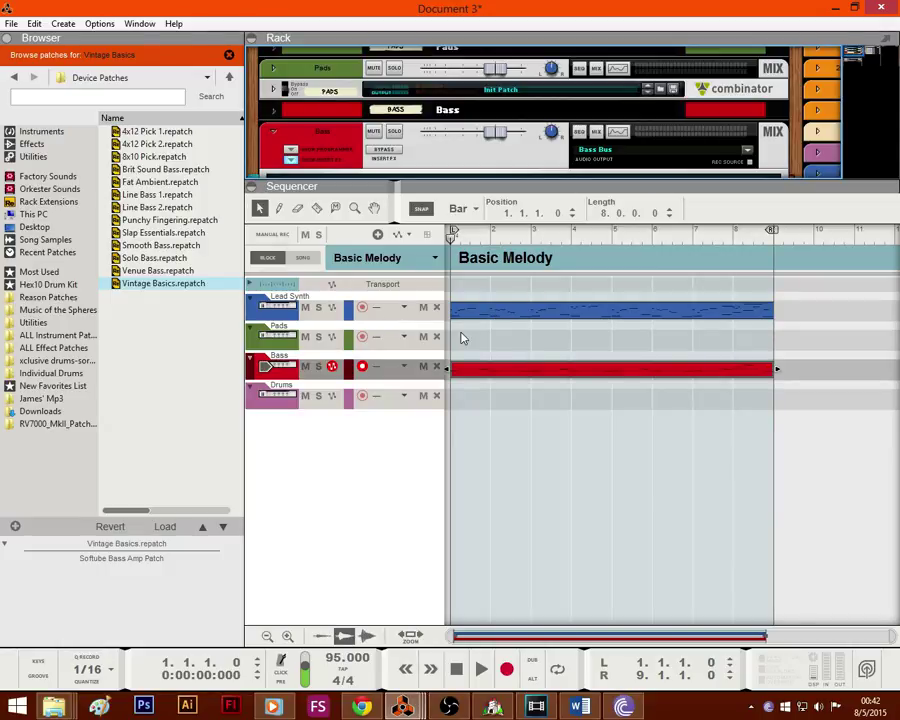
left_click_drag(416, 187, 416, 397)
scroll(391, 343, "down", 3)
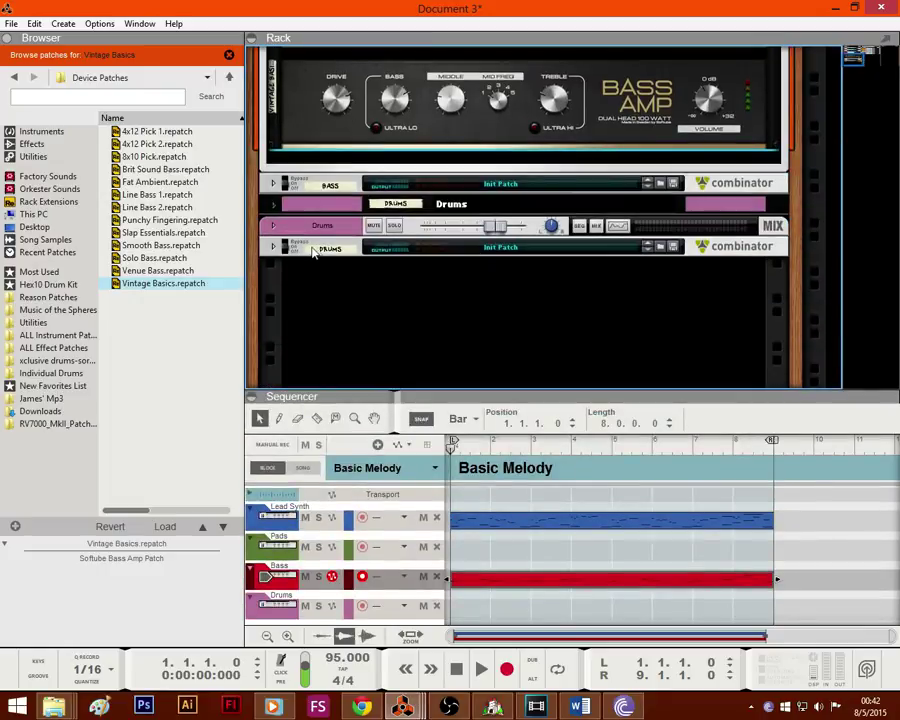
left_click(275, 249)
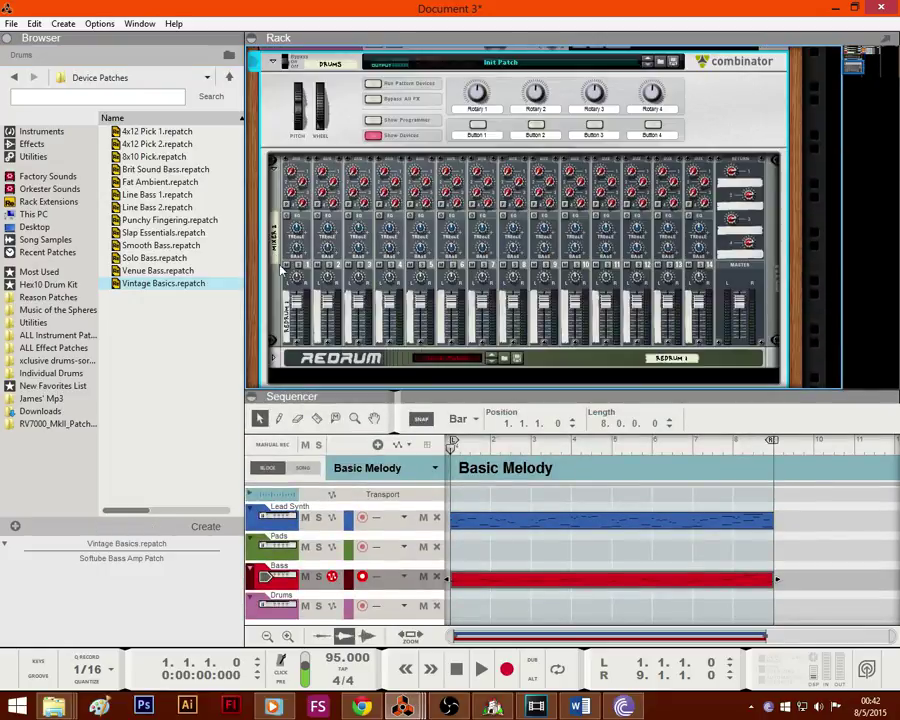
left_click(33, 132)
left_click(33, 144)
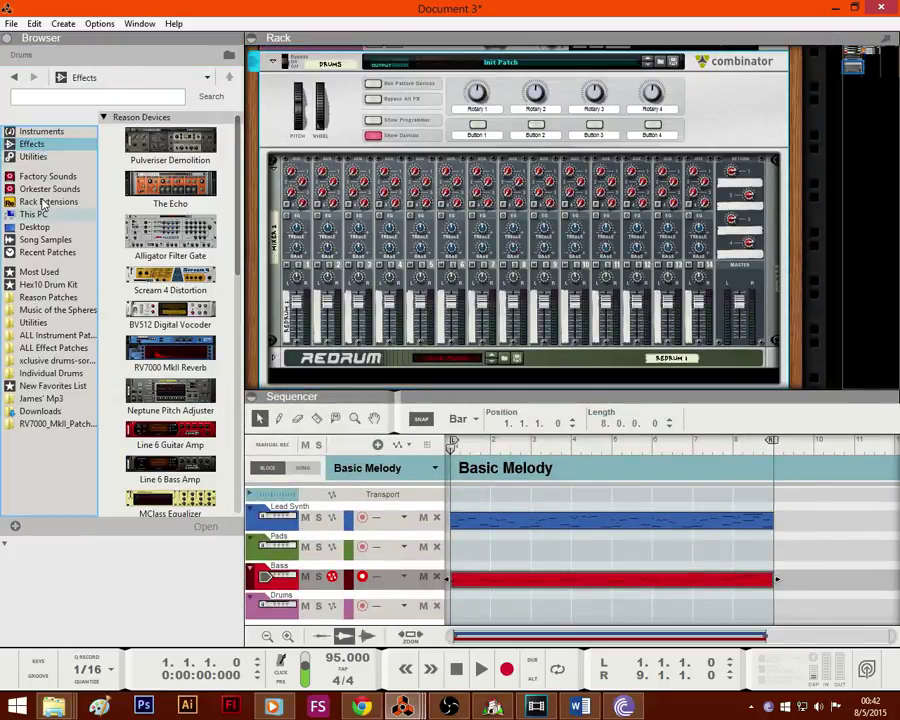
left_click(68, 311)
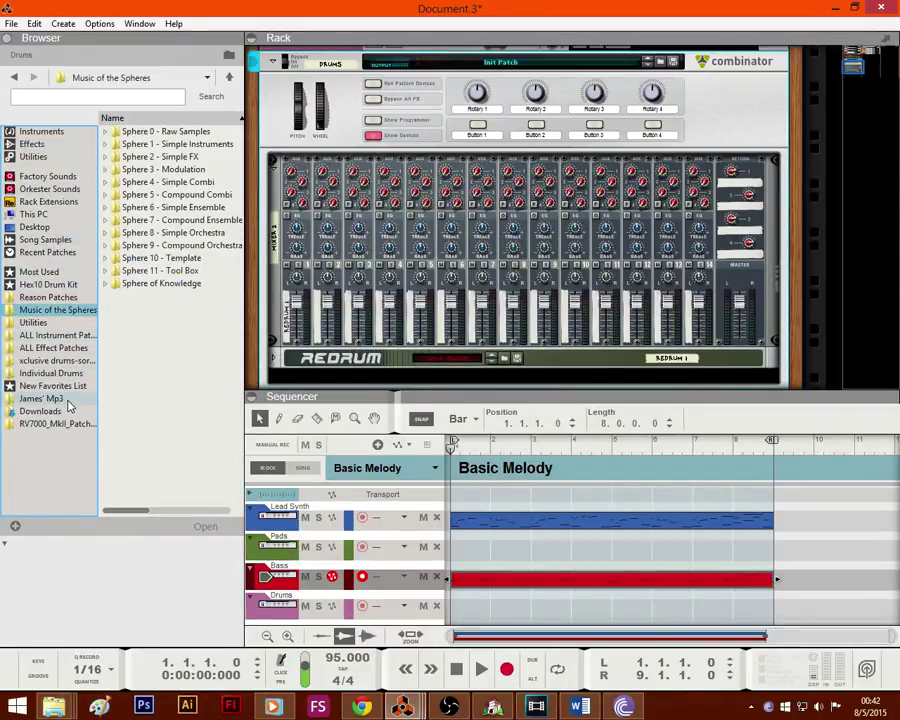
left_click(68, 400)
Step: Browse the Reason Patches folder to NOT MY REFILLZ, KICK-IT, BANK 01-Drum Sample Library, and open the 11-Snare Drums 1 folder
left_click(72, 313)
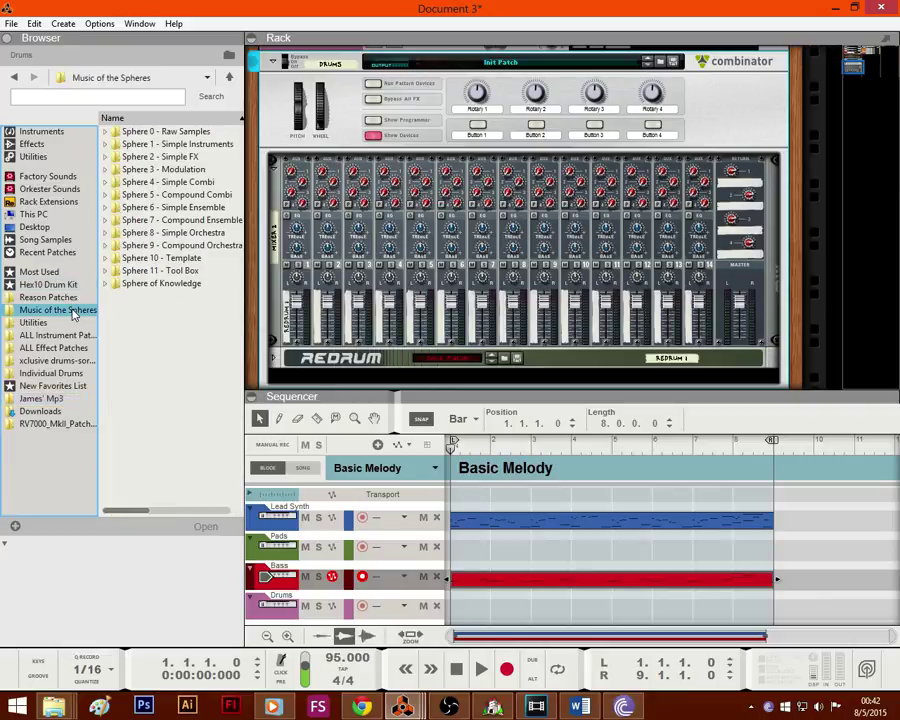
left_click(231, 78)
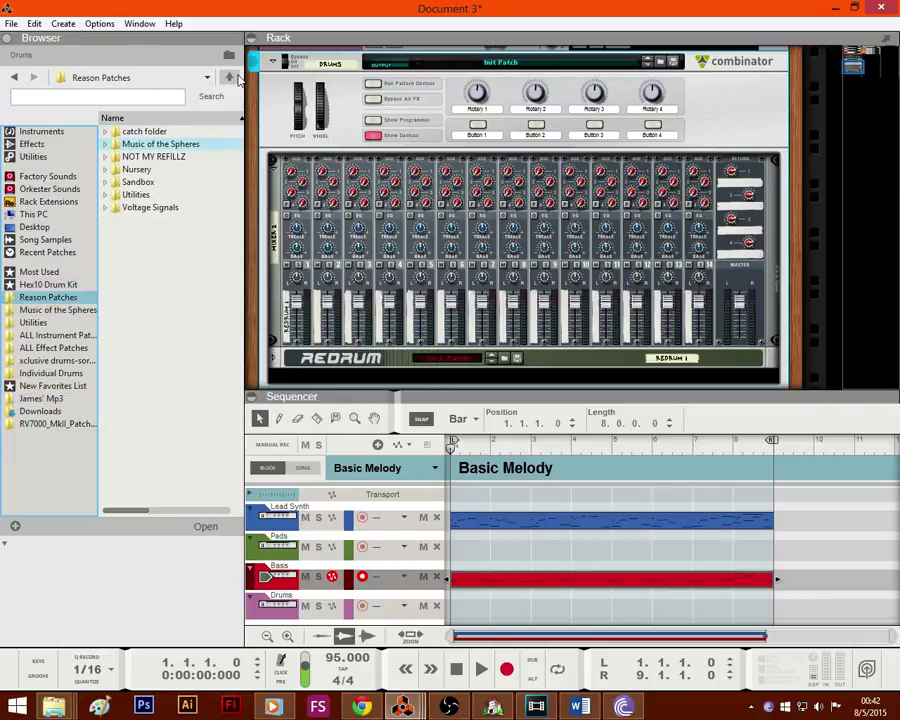
double_click(170, 160)
double_click(148, 144)
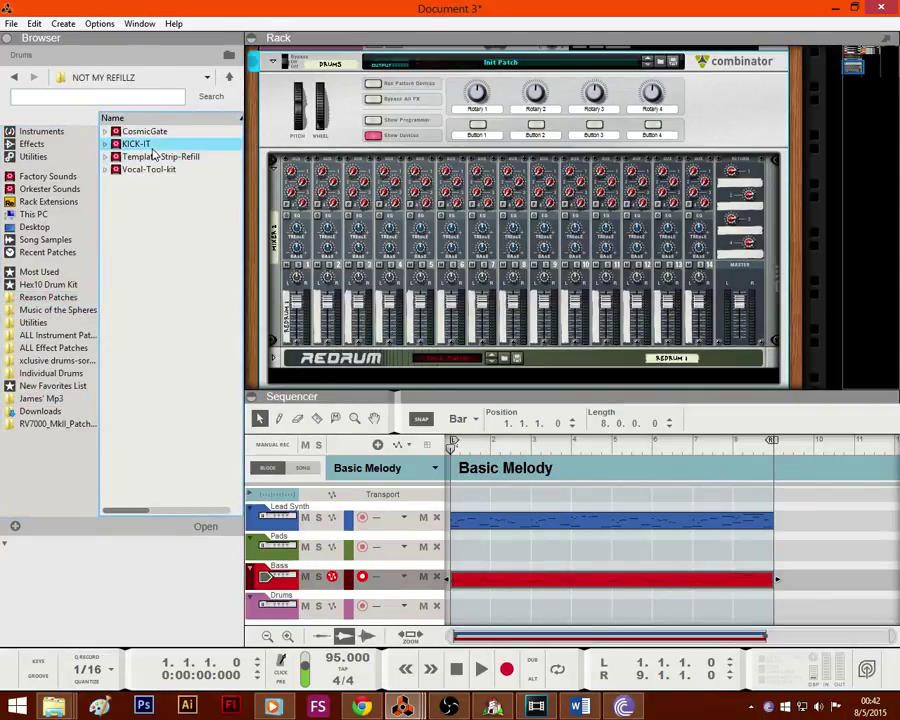
double_click(163, 145)
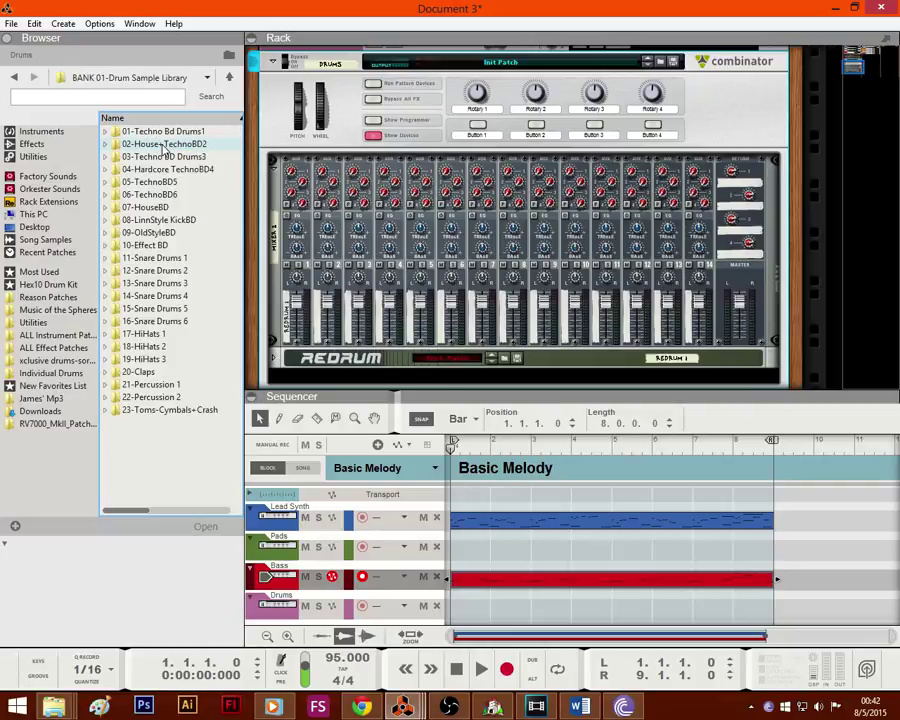
double_click(155, 258)
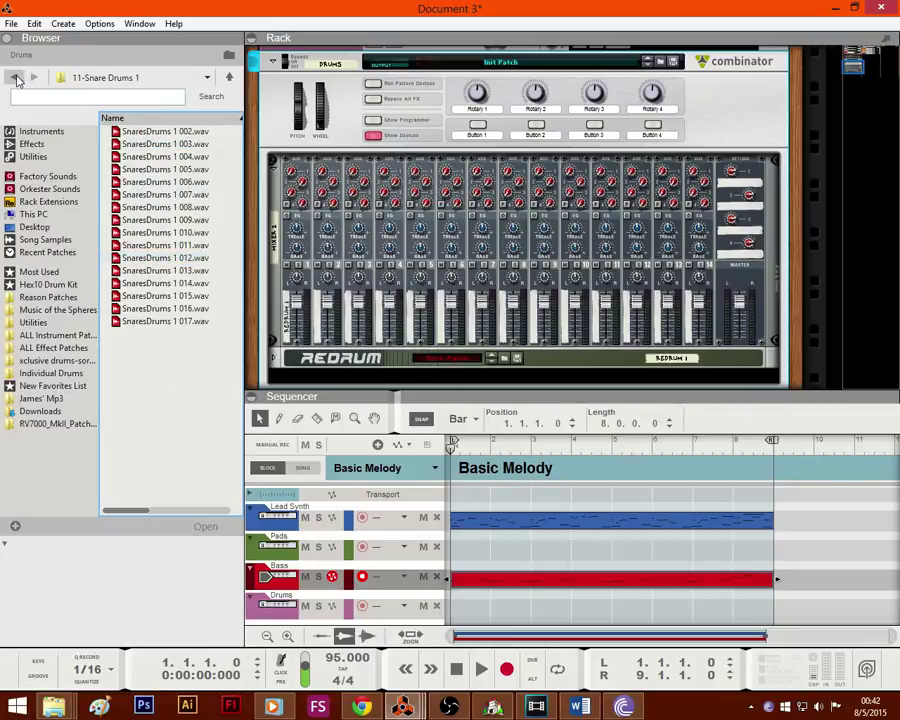
Step: Audition kicks in the 03-Techno BD Drums3 folder, unfold the Redrum, and load TechnoBD 03 056.wav into its channel 1
left_click(17, 80)
double_click(150, 156)
left_click(155, 183)
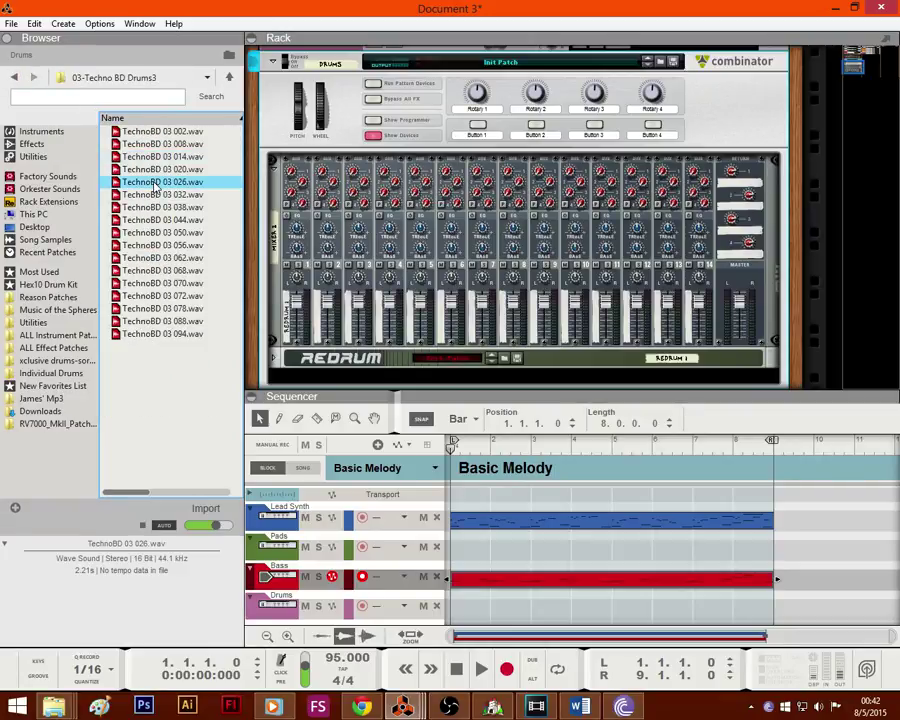
left_click(161, 232)
left_click(162, 174)
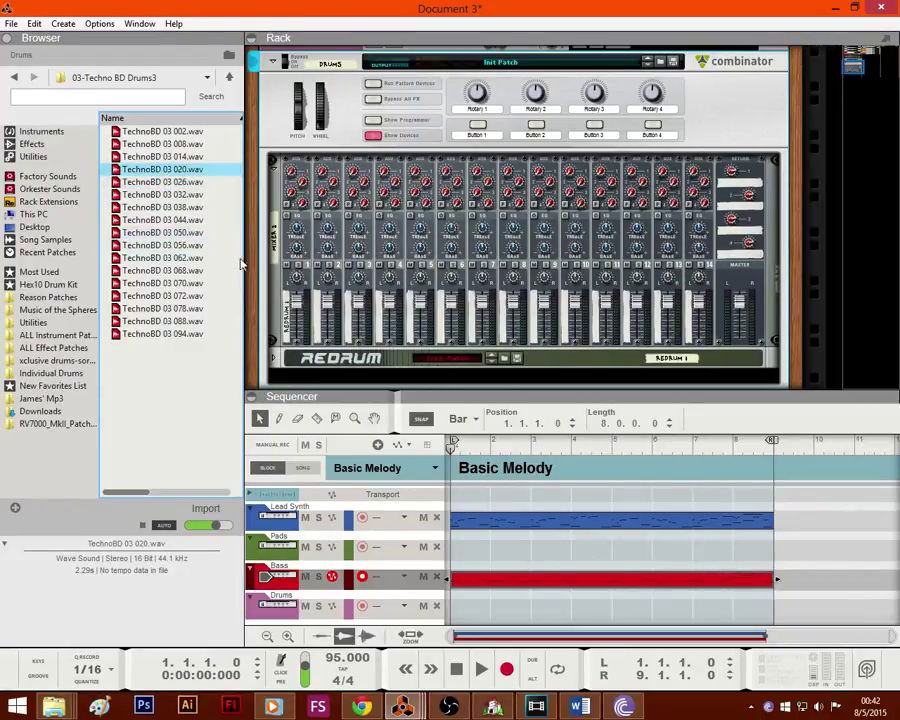
left_click(168, 246)
left_click(276, 277)
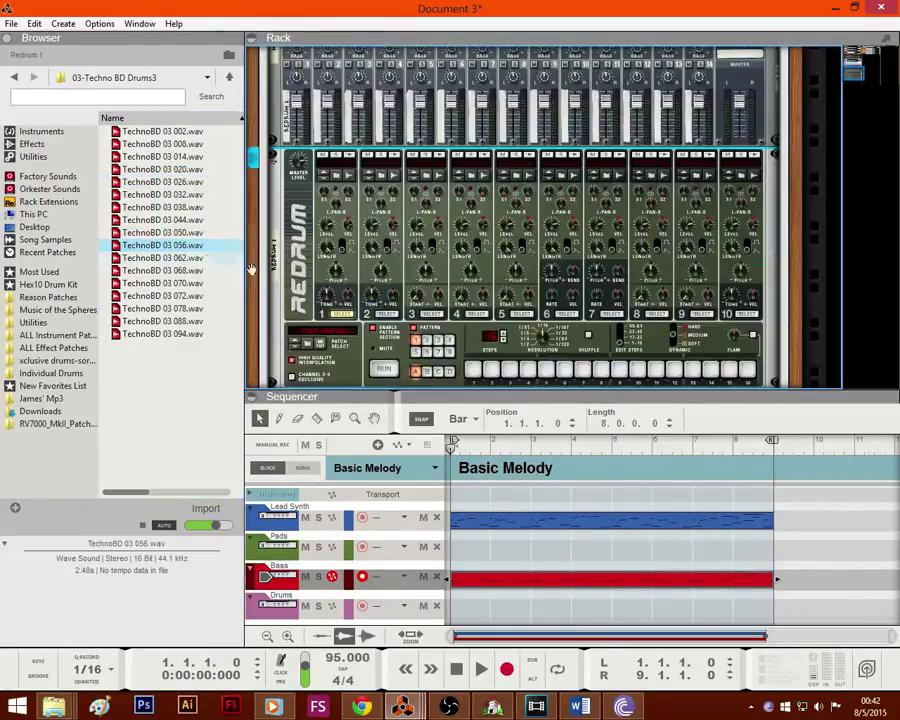
Step: Audition more kick samples in the 03-Techno BD Drums3 folder, comparing 070, 072, 078, 088, 094, 008 and 002
left_click(175, 283)
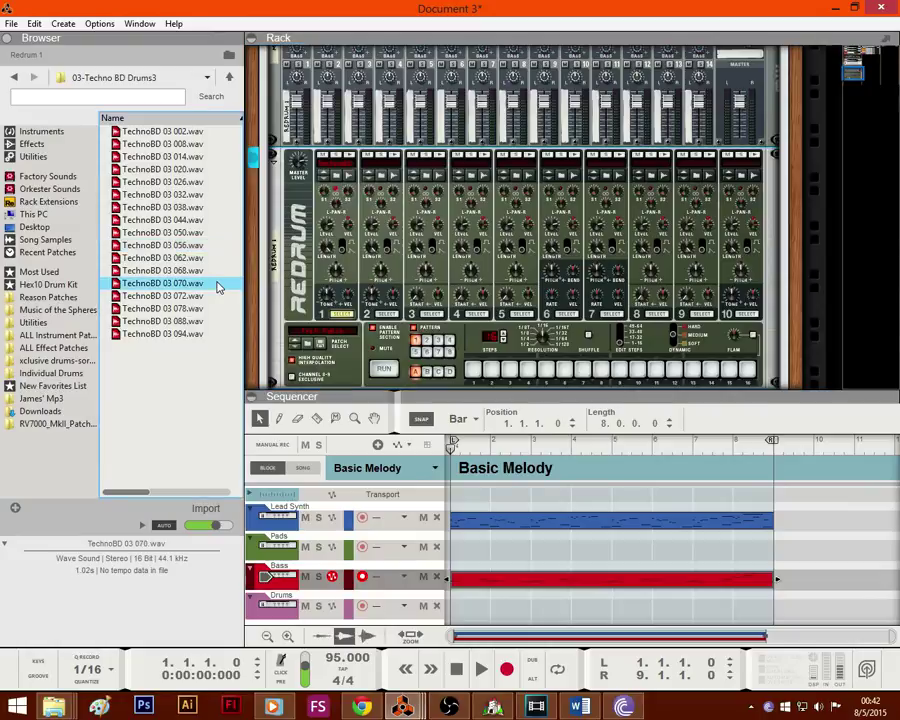
left_click(168, 296)
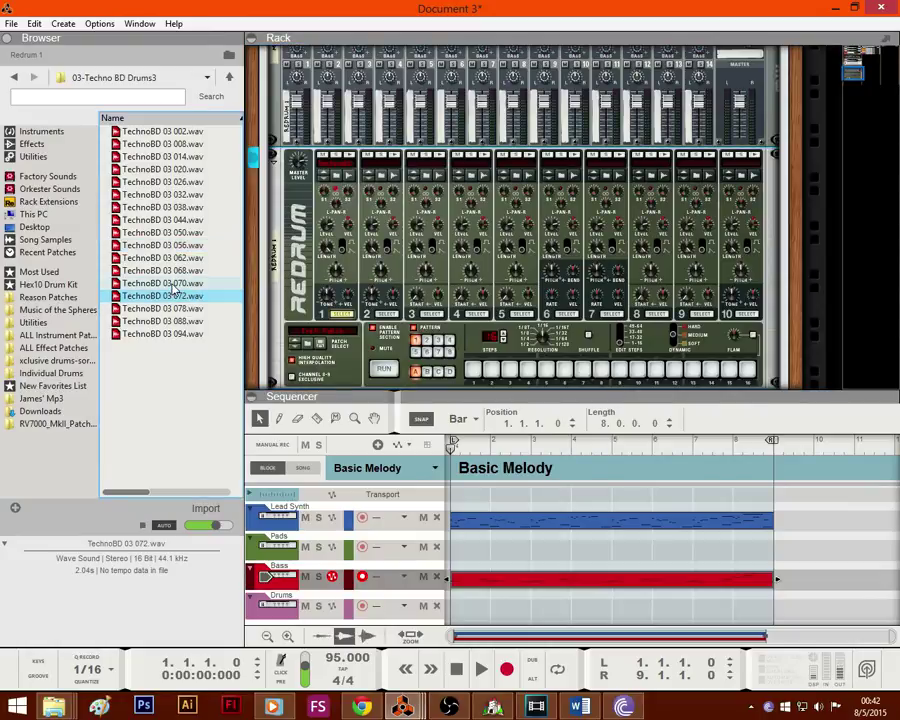
left_click(175, 285)
left_click(188, 322)
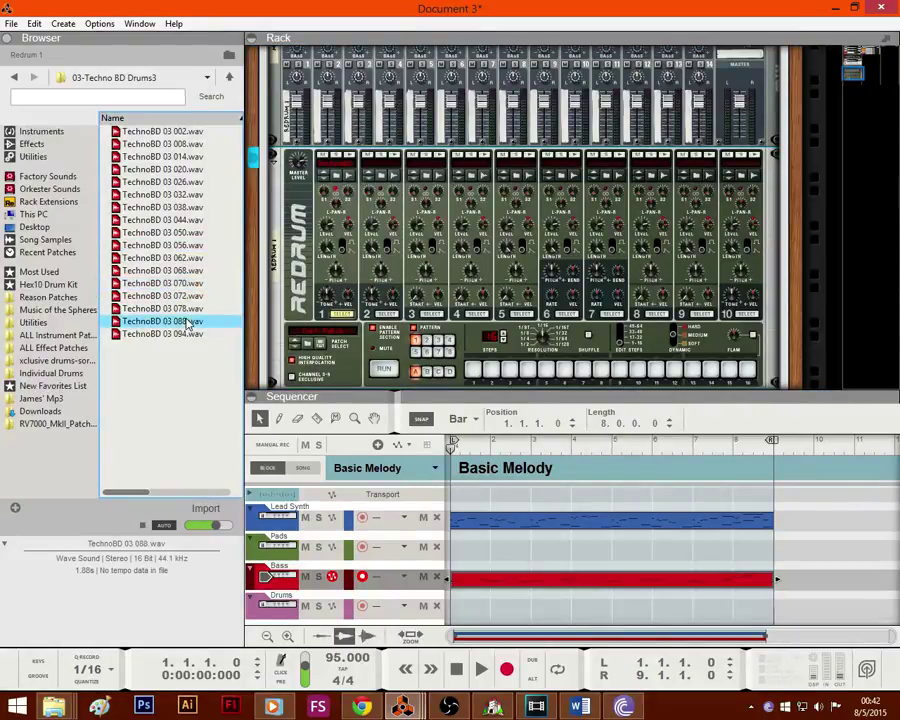
left_click(186, 310)
left_click(186, 322)
left_click(176, 310)
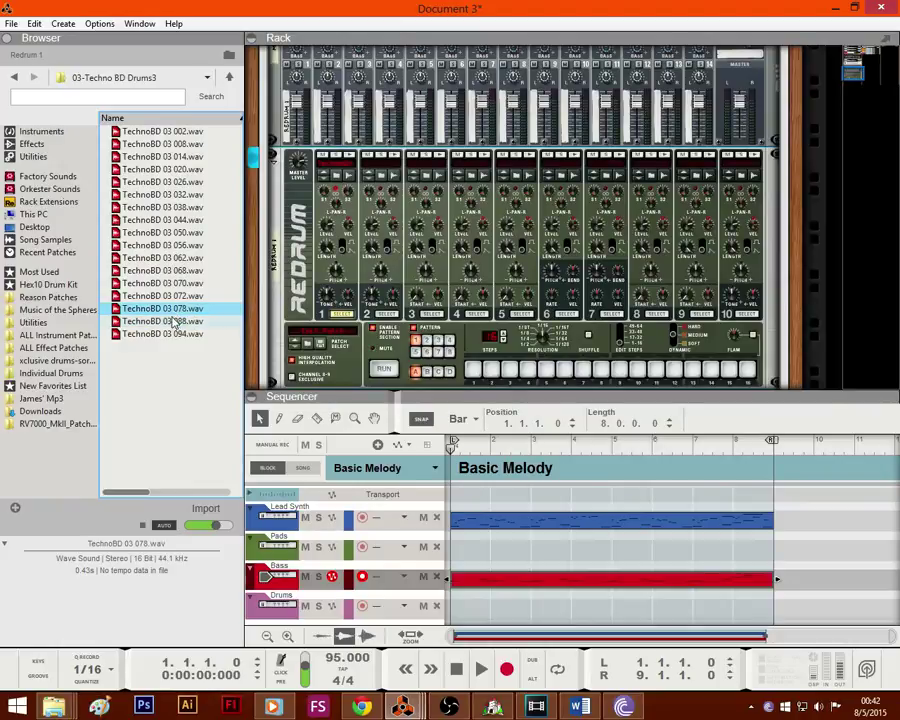
left_click(178, 336)
key("Up")
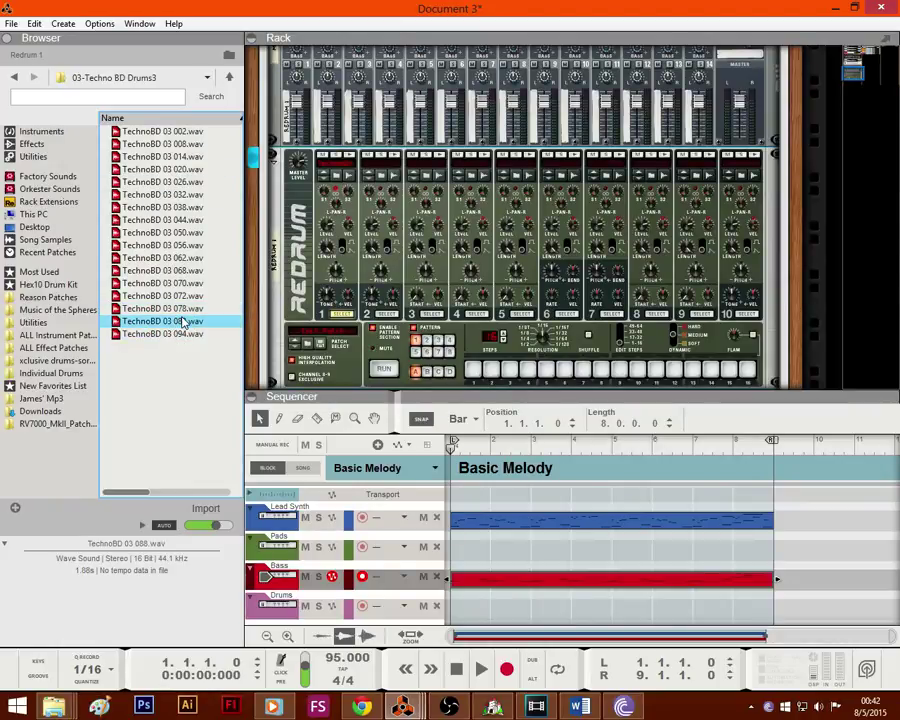
left_click(170, 145)
left_click(185, 131)
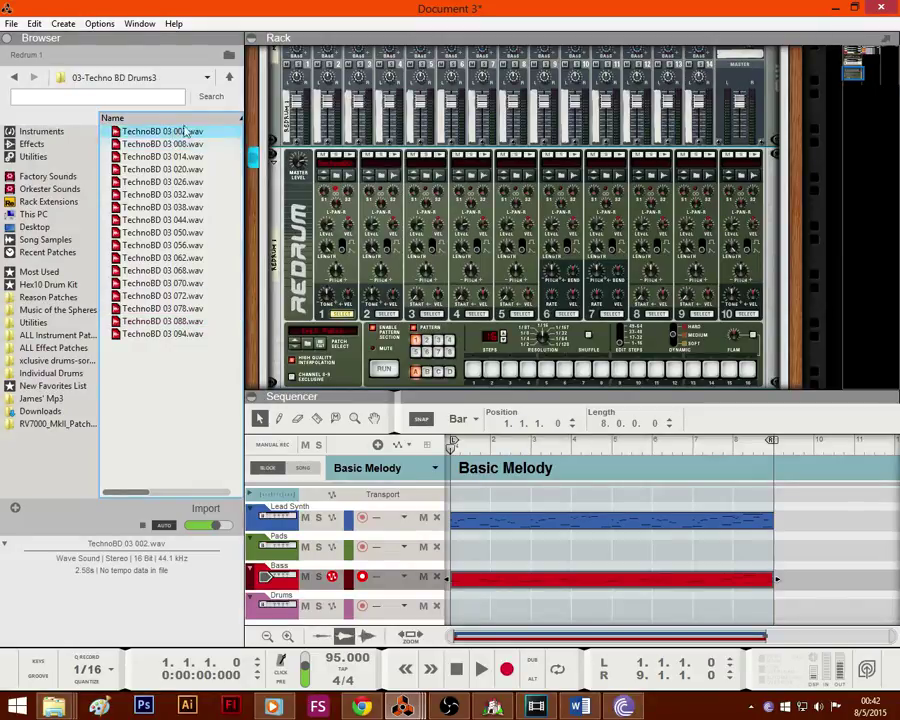
Step: Load TechnoBD5 013.wav and TechnoBD5 085.wav from the 05-TechnoBD5 folder into Redrum channels 2 and 3
left_click(229, 78)
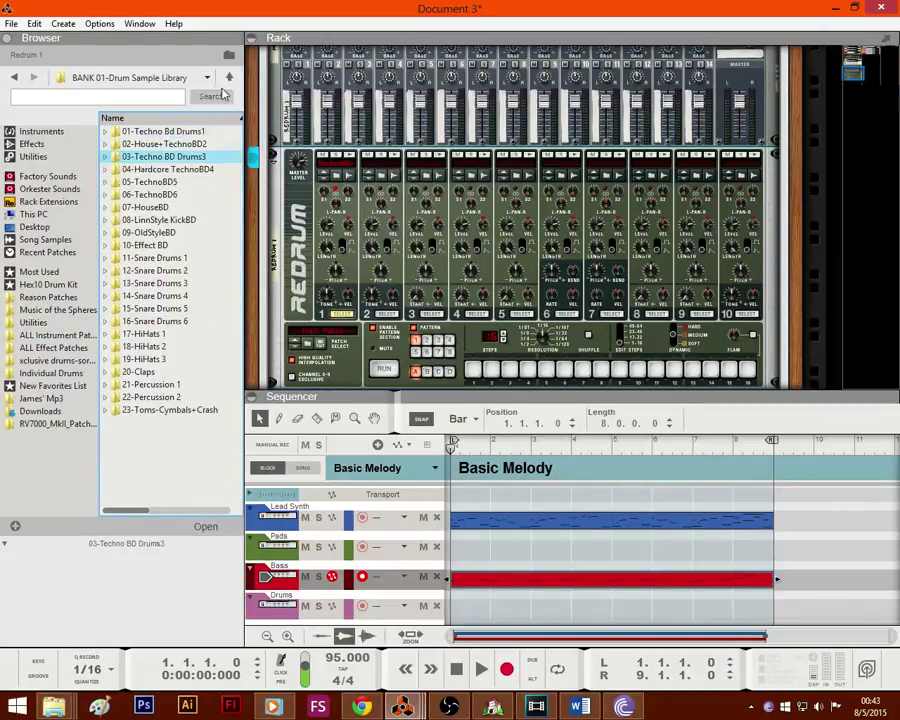
double_click(186, 183)
left_click(186, 170)
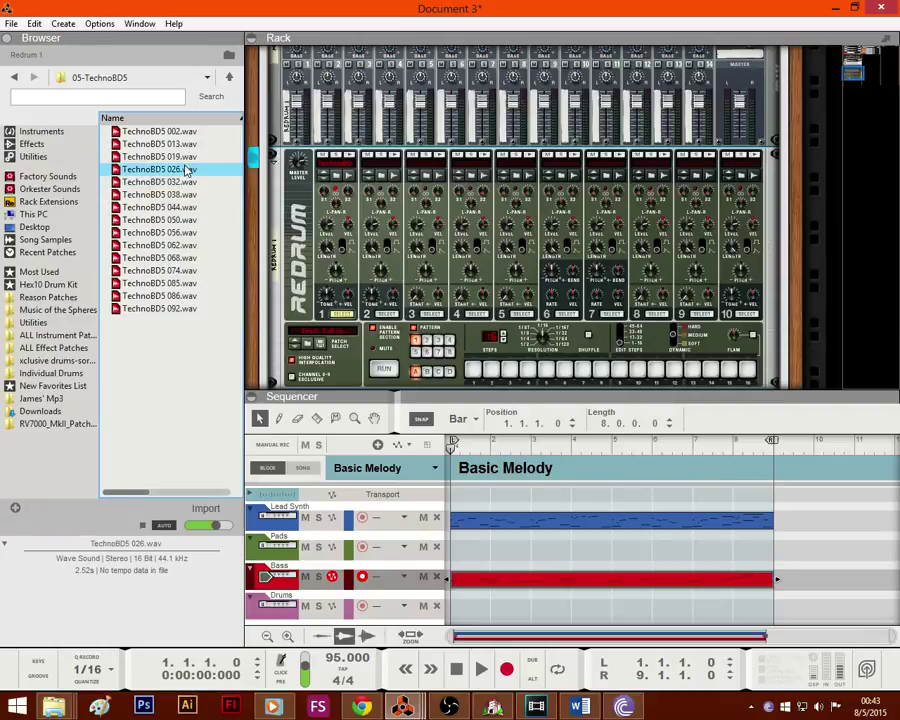
left_click(185, 144)
left_click_drag(190, 140, 374, 236)
left_click(349, 157)
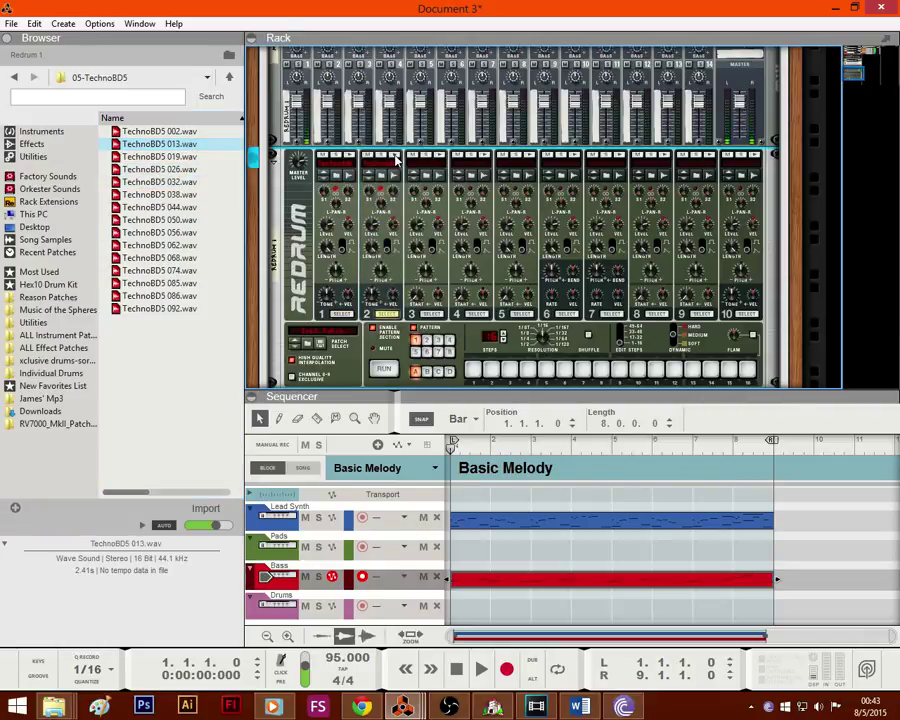
left_click(147, 259)
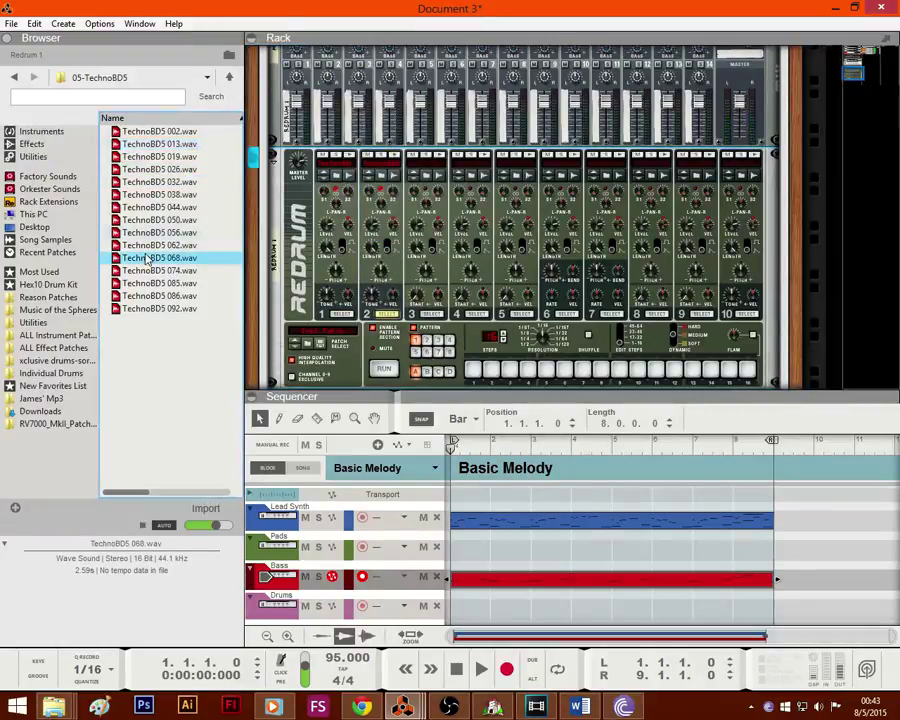
left_click(197, 284)
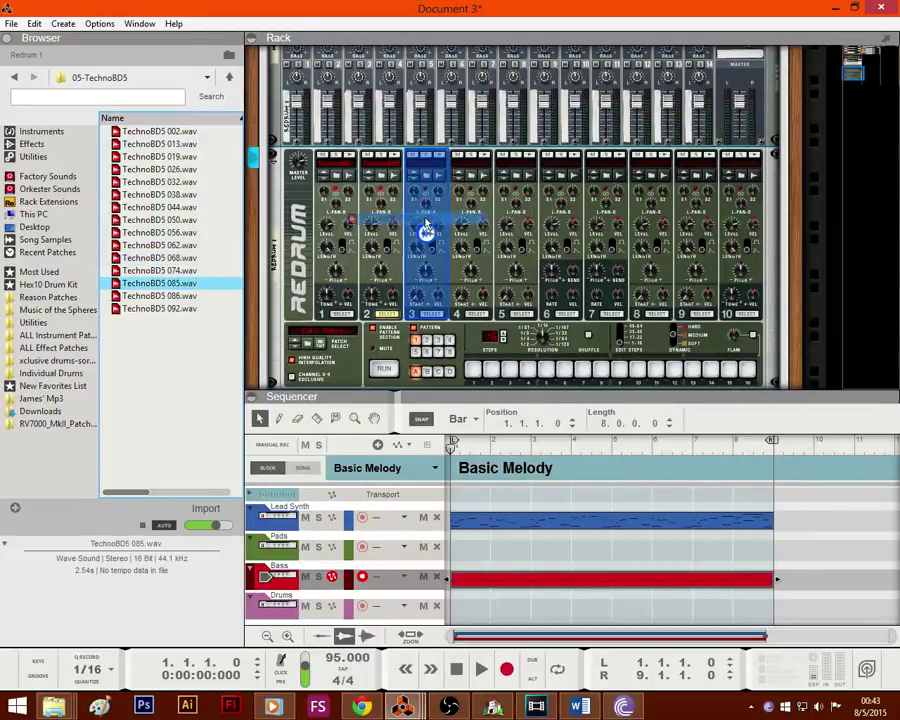
Step: Open the 11-Snare Drums 1 folder in the drum sample library and load SnaresDrums 1 009.wav into Redrum channel 4
left_click(231, 78)
left_click(229, 77)
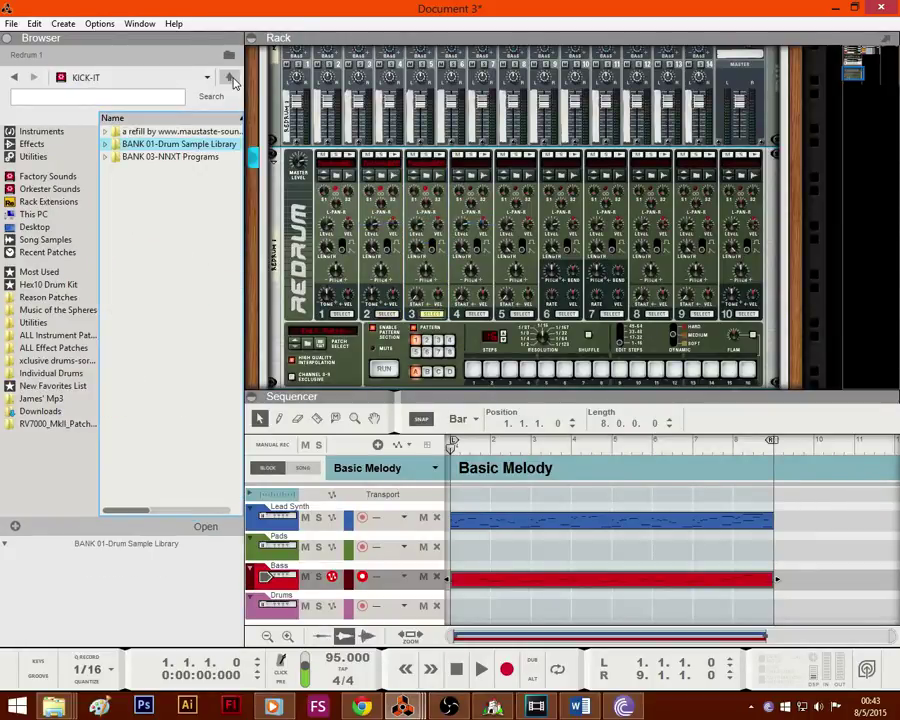
left_click(14, 78)
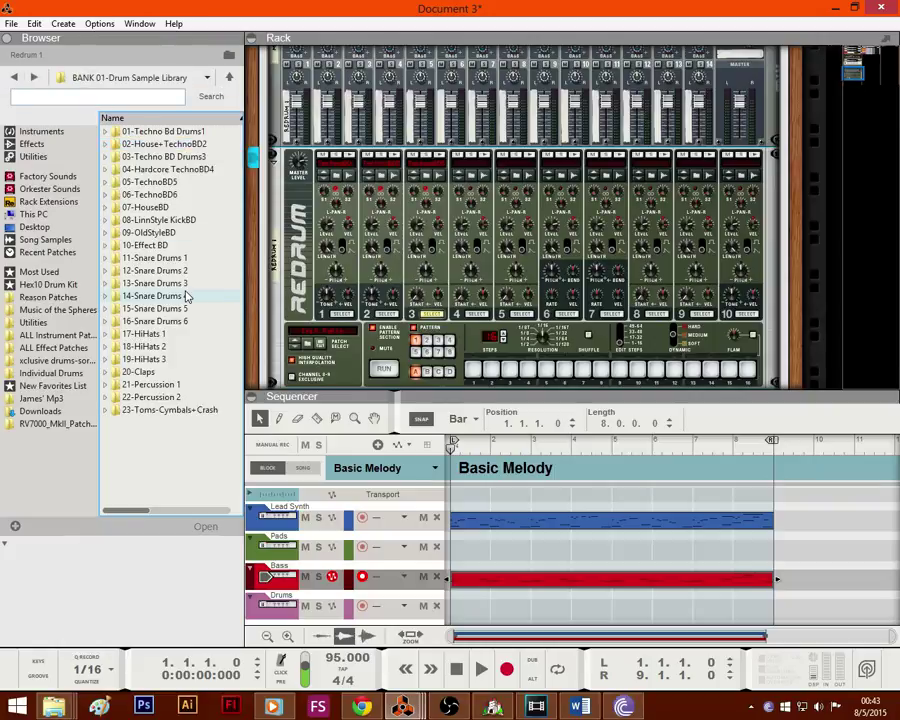
double_click(190, 258)
left_click(198, 222)
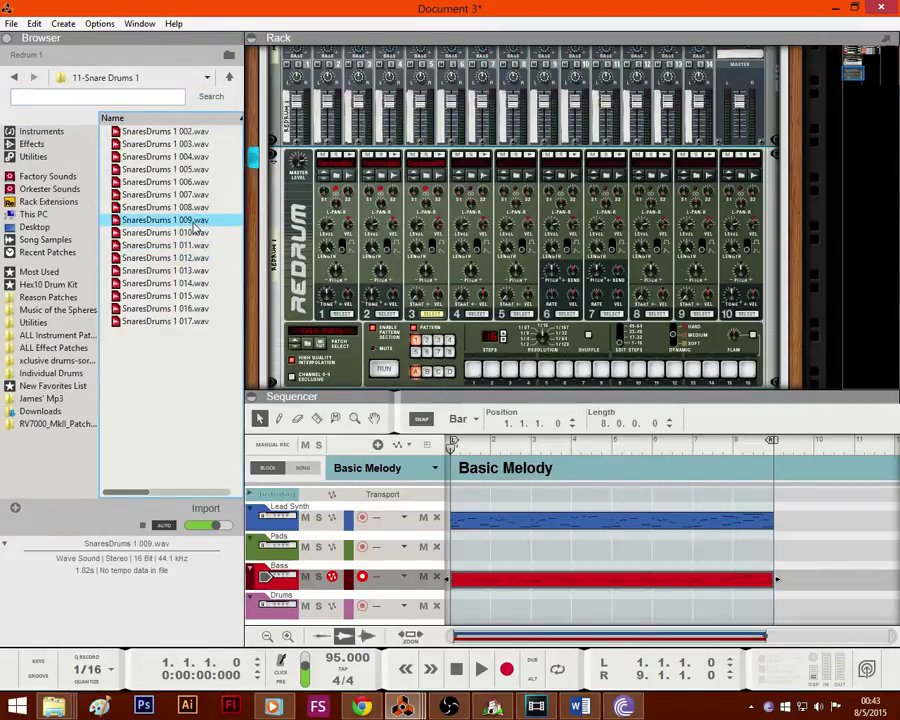
left_click_drag(196, 229, 466, 232)
Step: Audition other snares in the same folder and load SnaresDrums 1 012.wav into Redrum channel 5
left_click(182, 136)
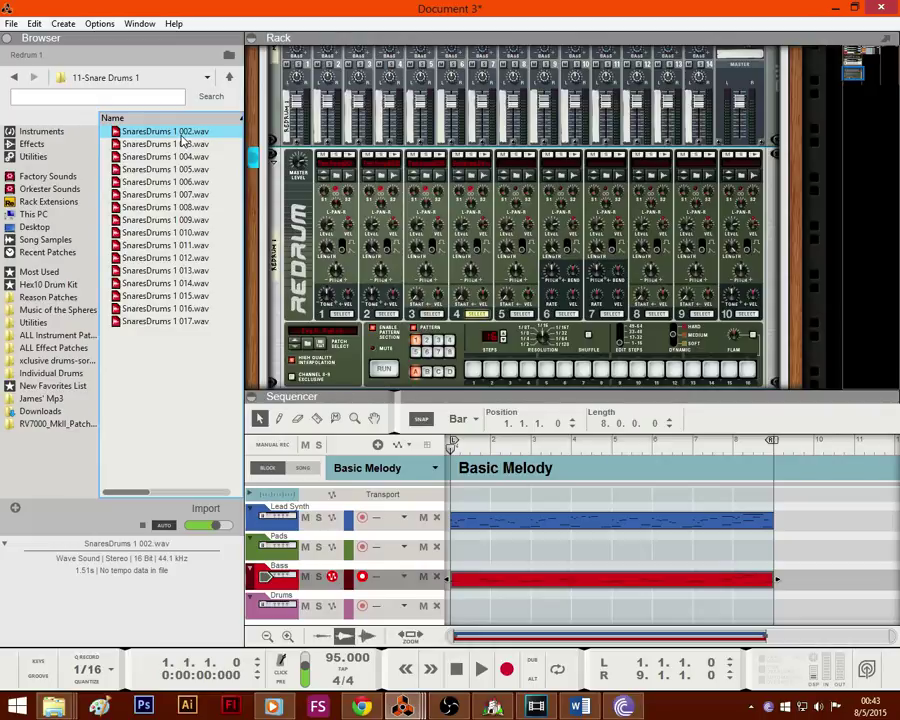
left_click(179, 183)
left_click(177, 160)
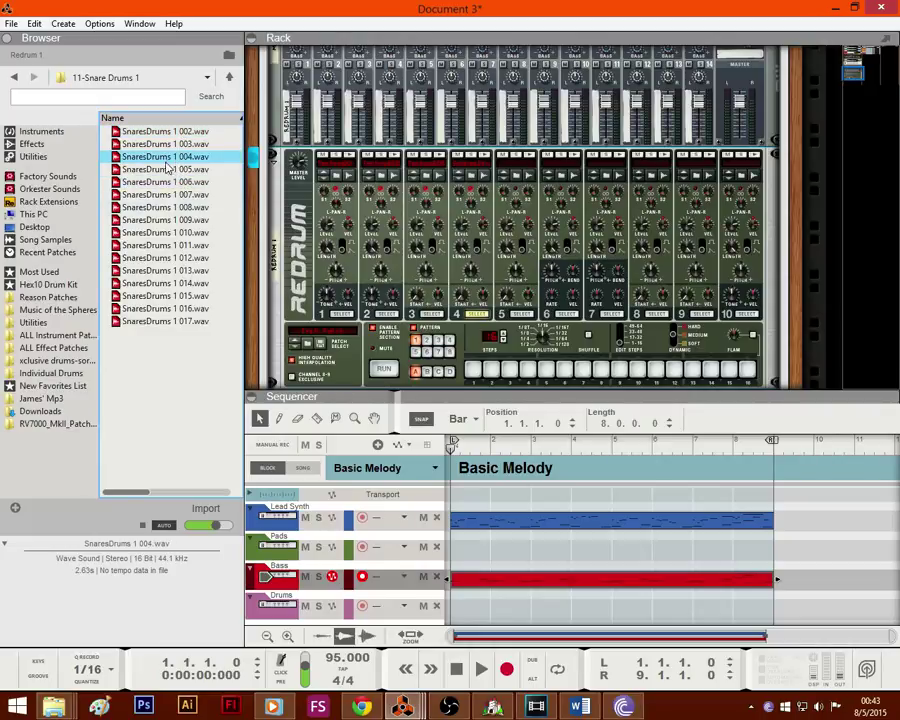
left_click(180, 260)
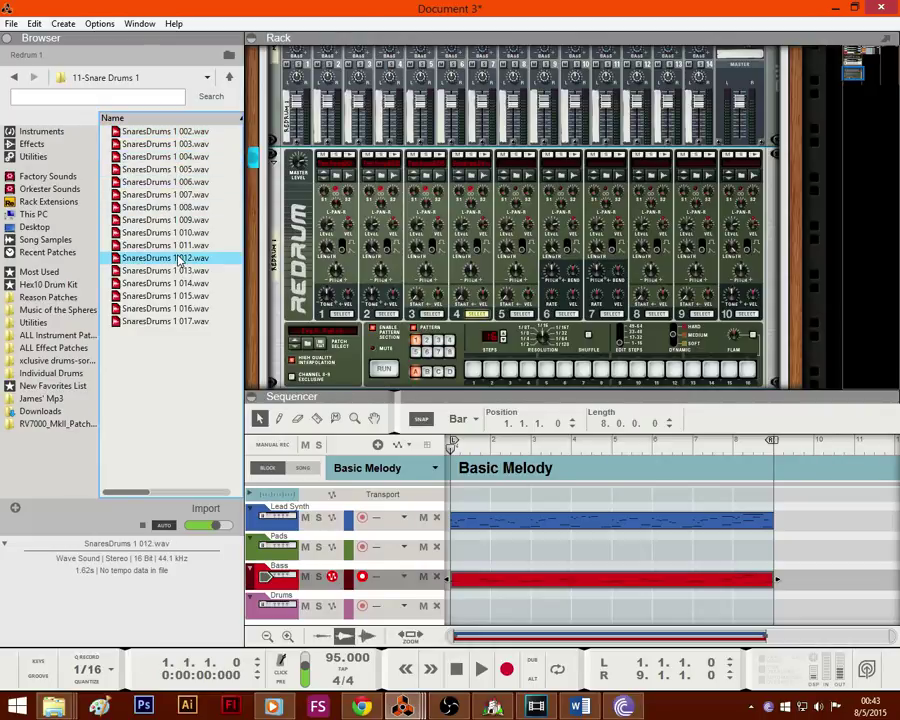
left_click_drag(168, 260, 512, 236)
Step: Audition the SnaresDrums 1 samples 012, 013, 015, 016 and 017 for another usable snare
left_click(200, 310)
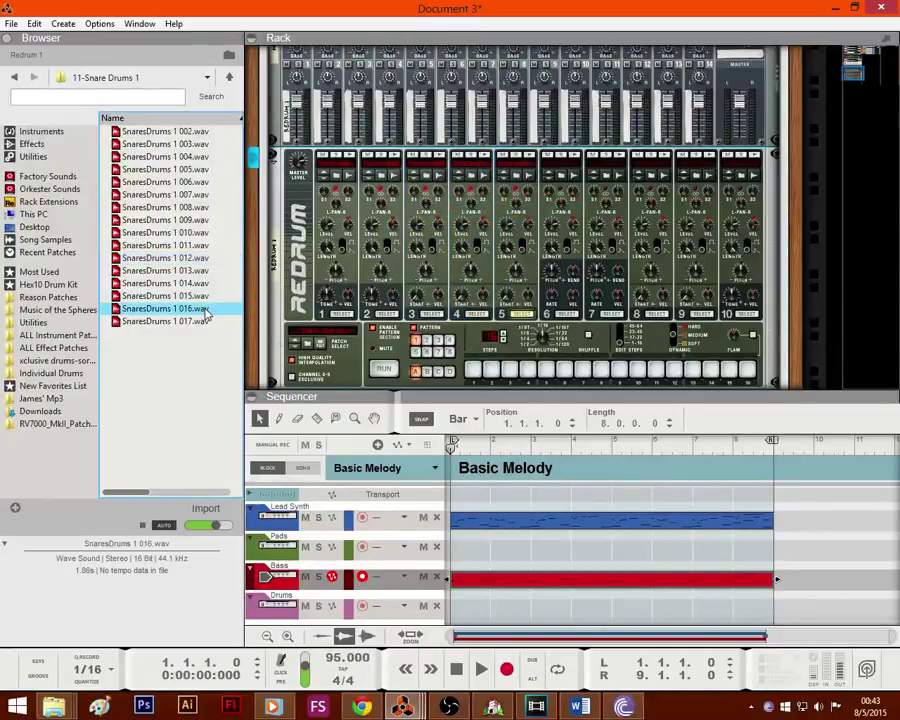
left_click(196, 298)
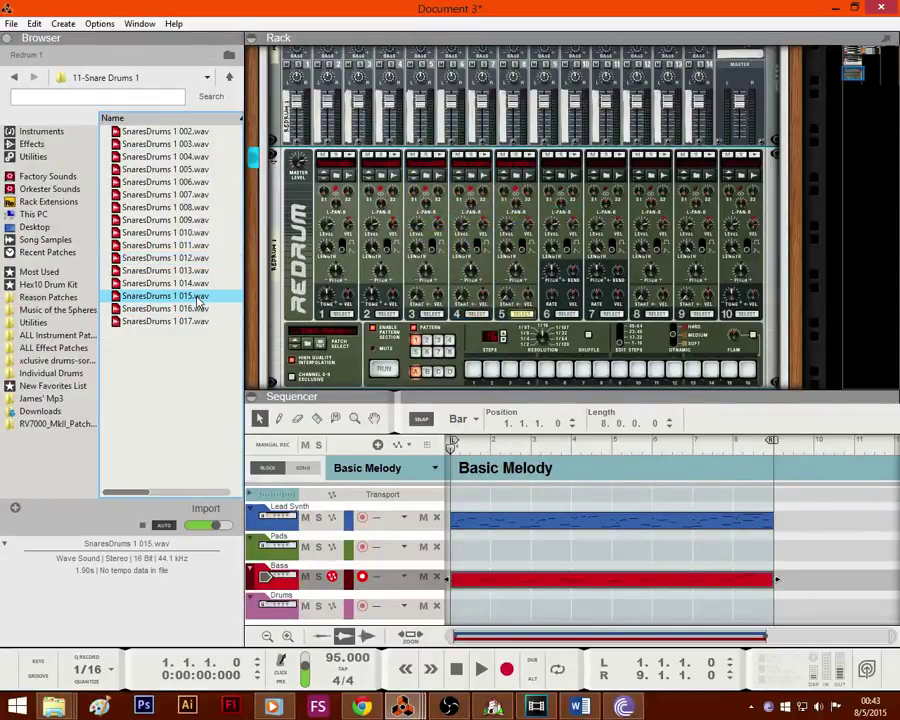
left_click(185, 310)
left_click(187, 323)
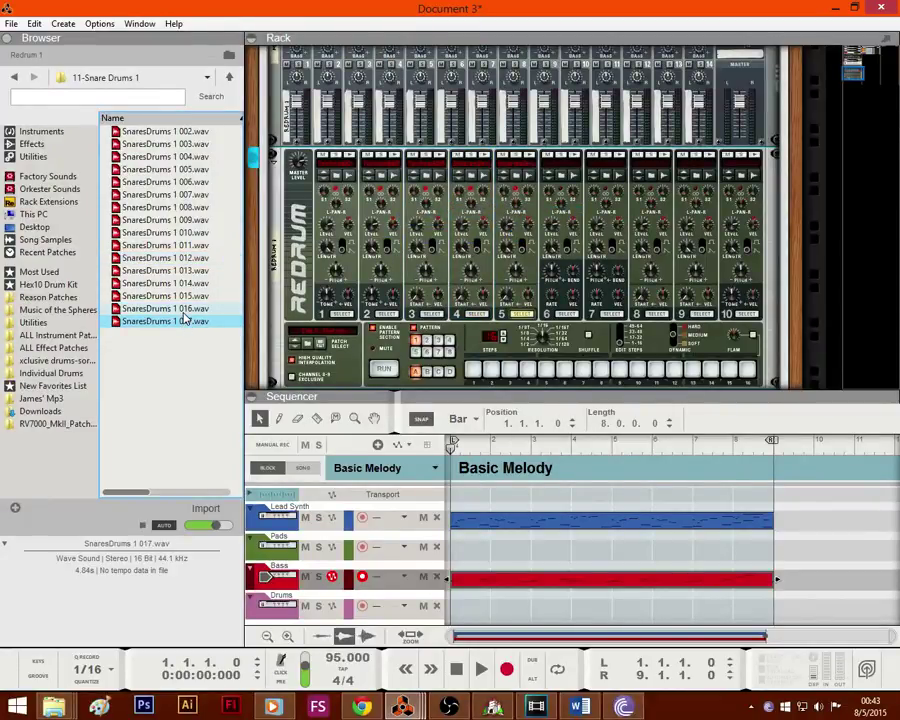
left_click(193, 271)
left_click(189, 259)
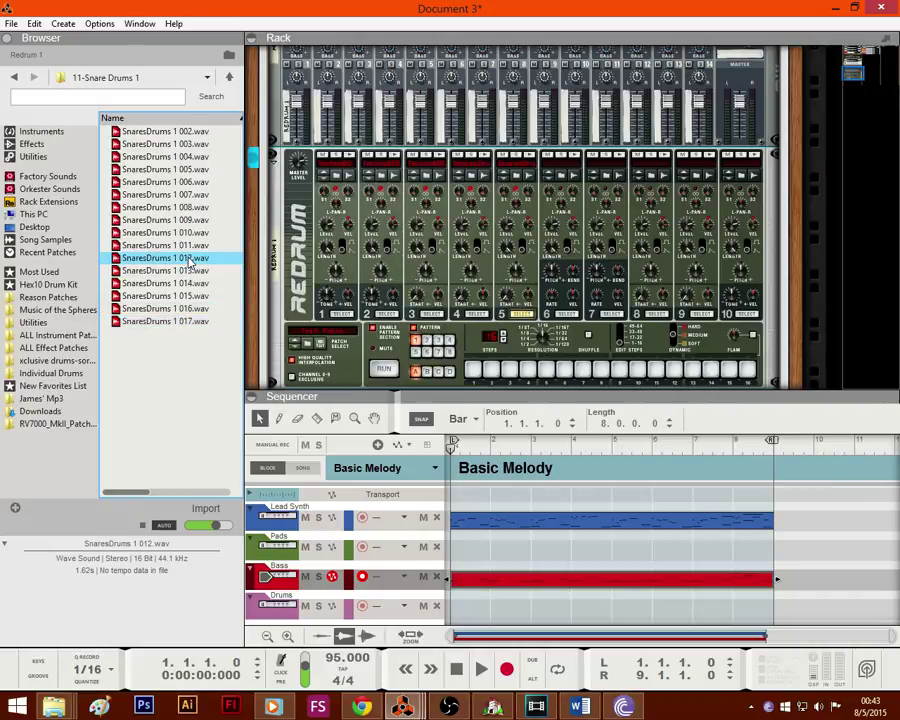
Step: Open the 15-Snare Drums 5 folder and load Snaredrums 5 005.wav into Redrum channel 6
left_click(229, 77)
double_click(172, 306)
left_click(181, 204)
left_click(195, 170)
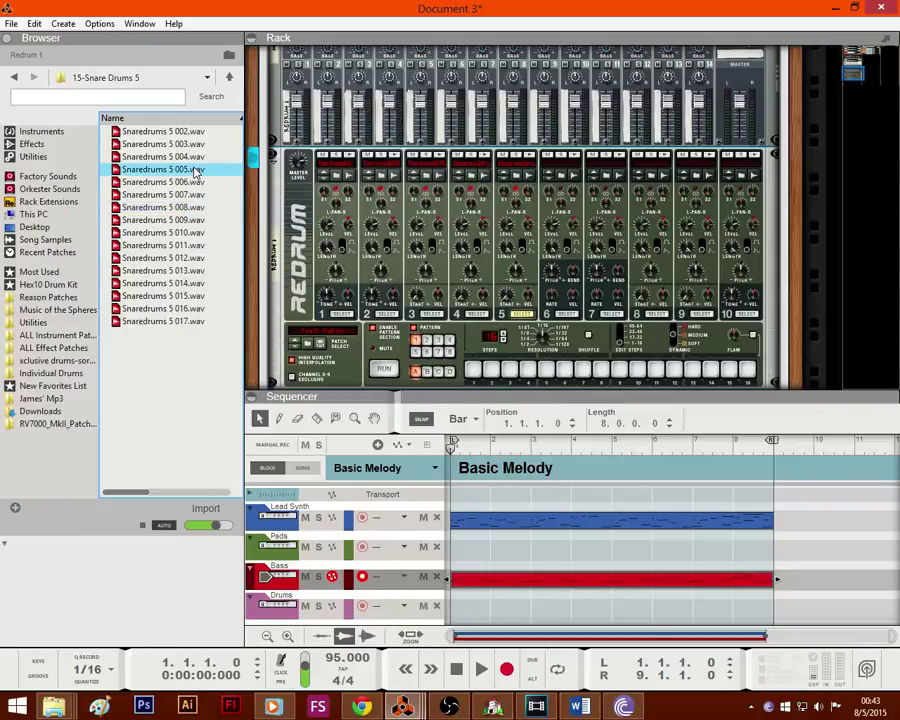
left_click_drag(189, 172, 556, 226)
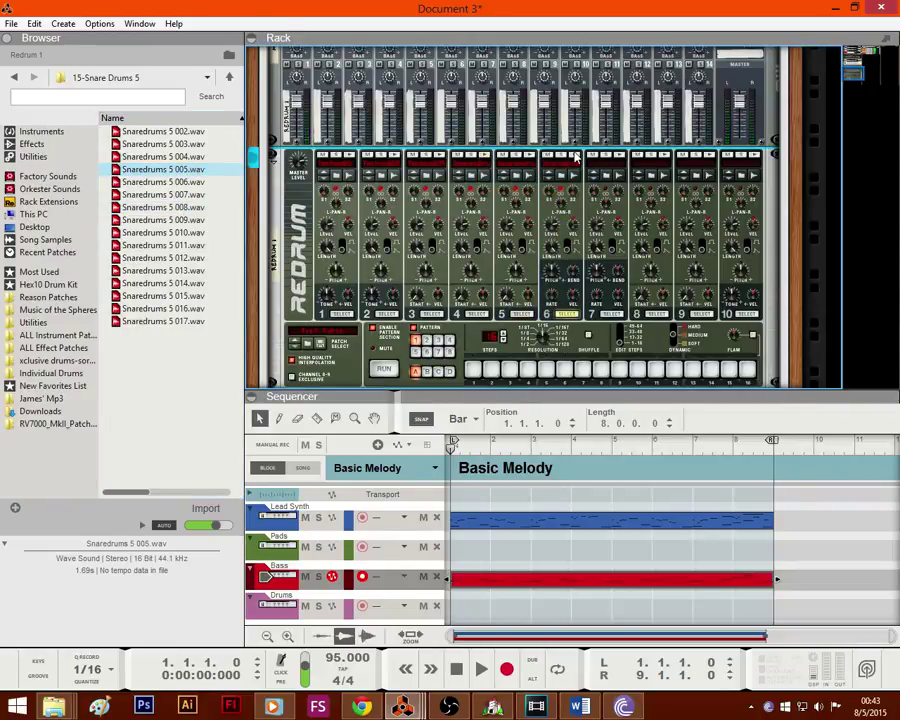
Step: Compare Snaredrums 5 013.wav with 016.wav, load 013.wav into Redrum channel 6, and play the channel 1 kick
left_click(201, 271)
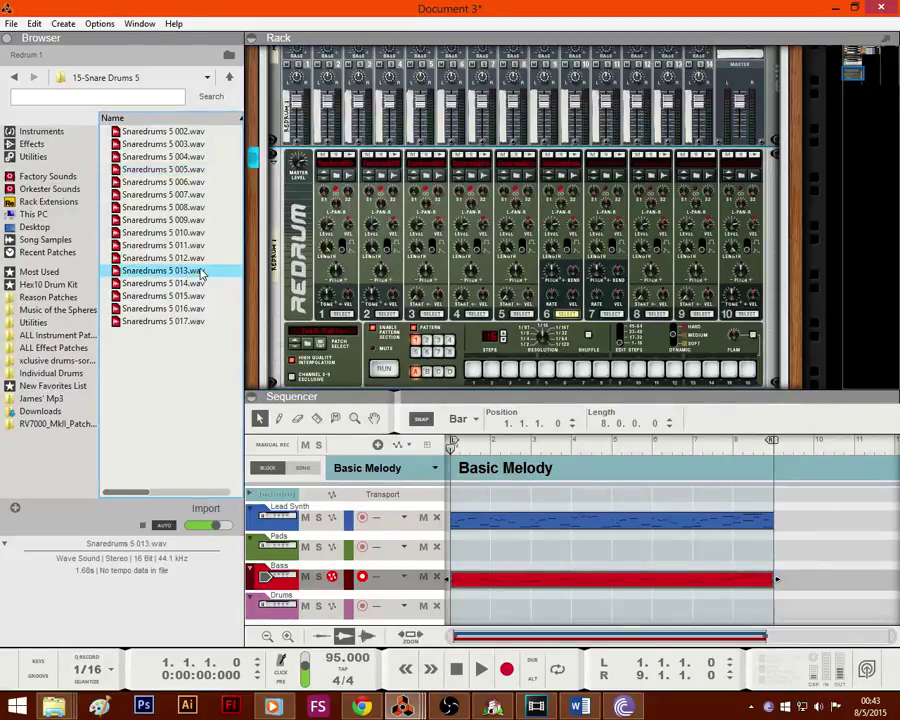
left_click_drag(183, 278, 576, 160)
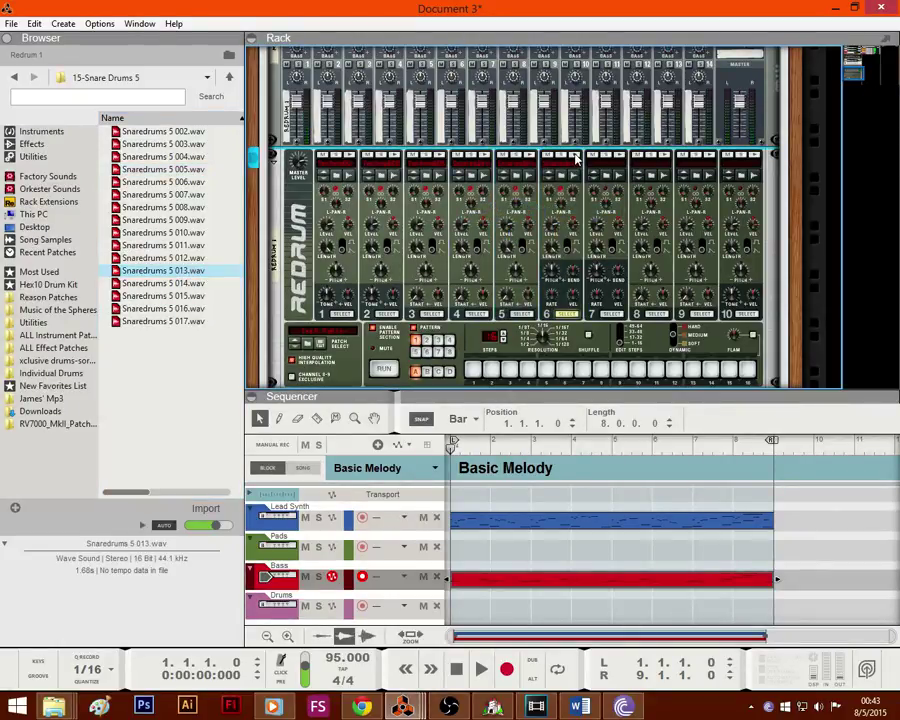
left_click(205, 308)
left_click_drag(205, 308, 512, 263)
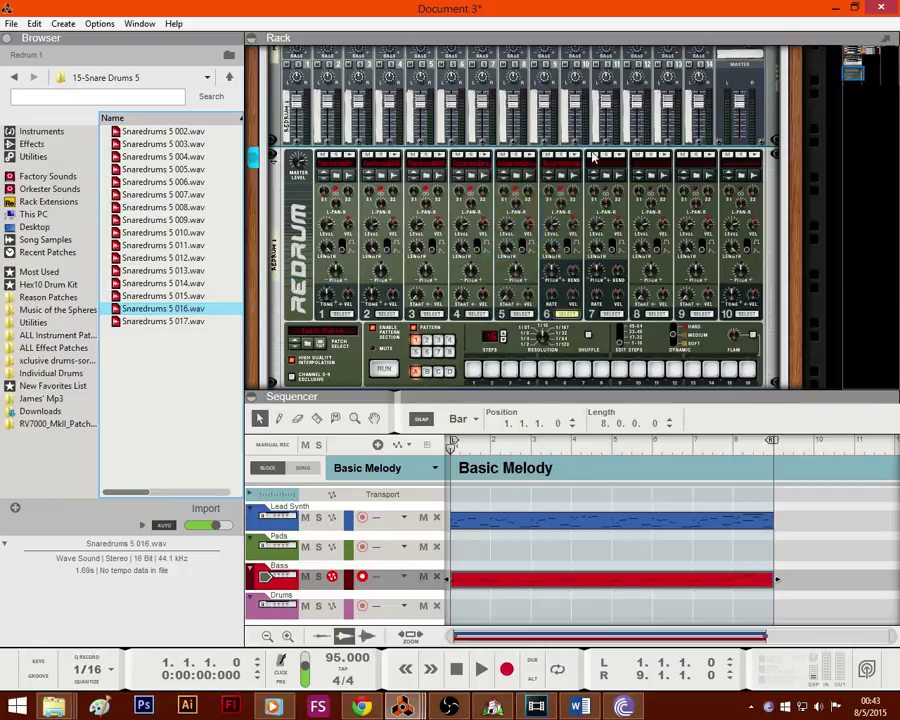
left_click(153, 272)
left_click_drag(145, 280, 578, 155)
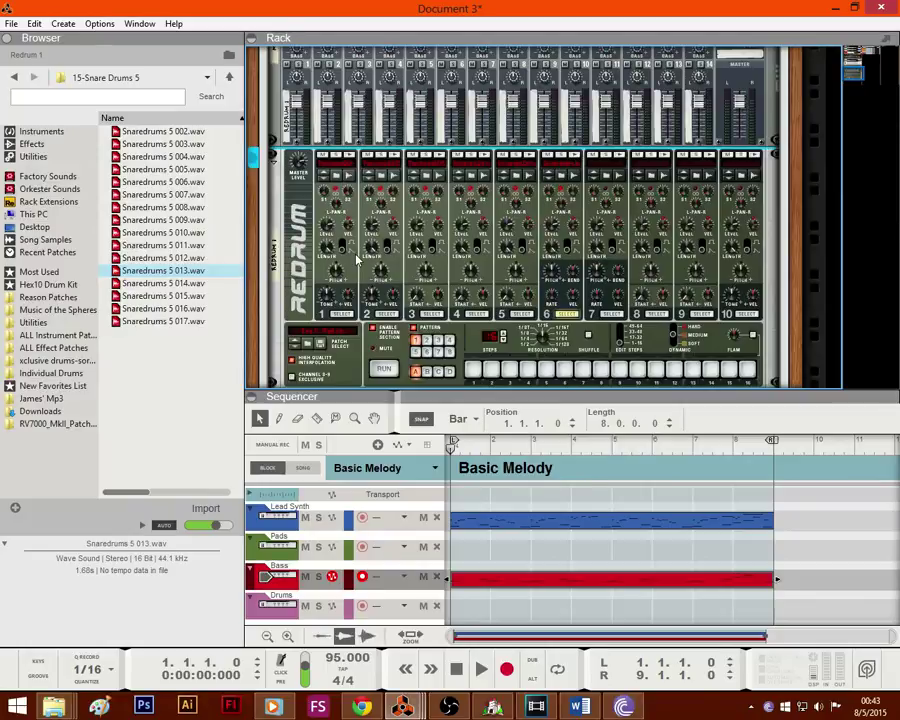
left_click(352, 156)
left_click_drag(408, 394, 408, 118)
left_click_drag(462, 336, 744, 306)
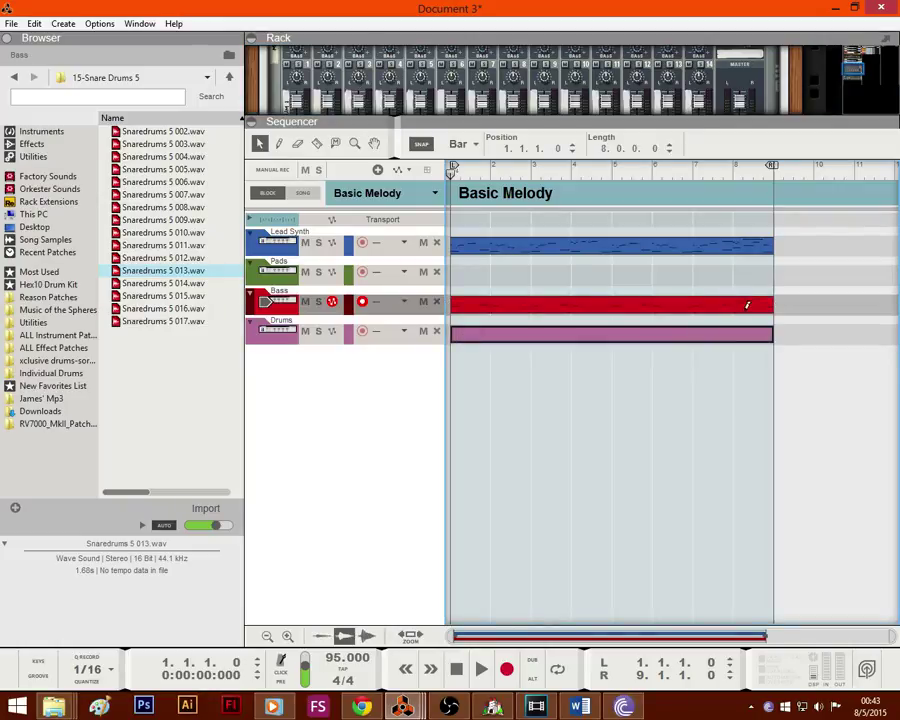
double_click(677, 343)
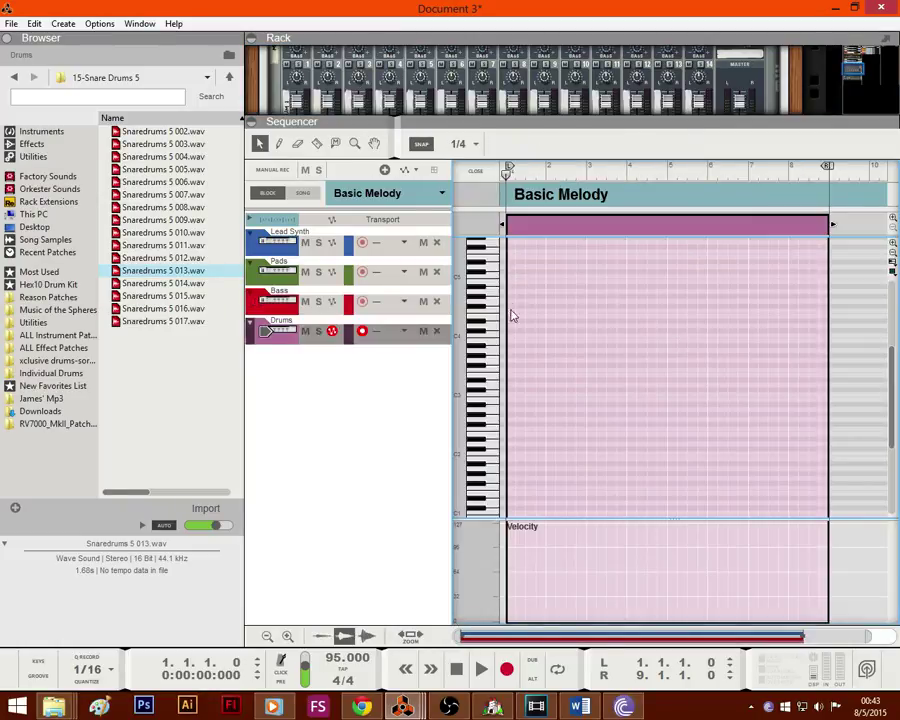
left_click(510, 317)
left_click(554, 227)
key("Delete")
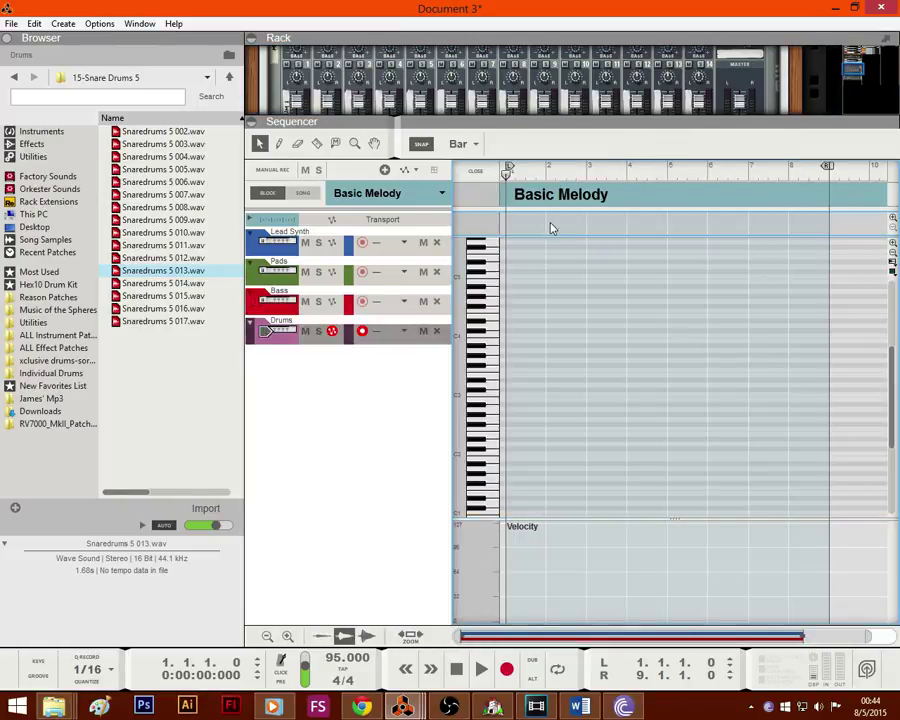
Step: Create a sequencer track for Redrum 1 and enlarge the sequencer area over the rack
left_click_drag(449, 120, 449, 365)
right_click(302, 298)
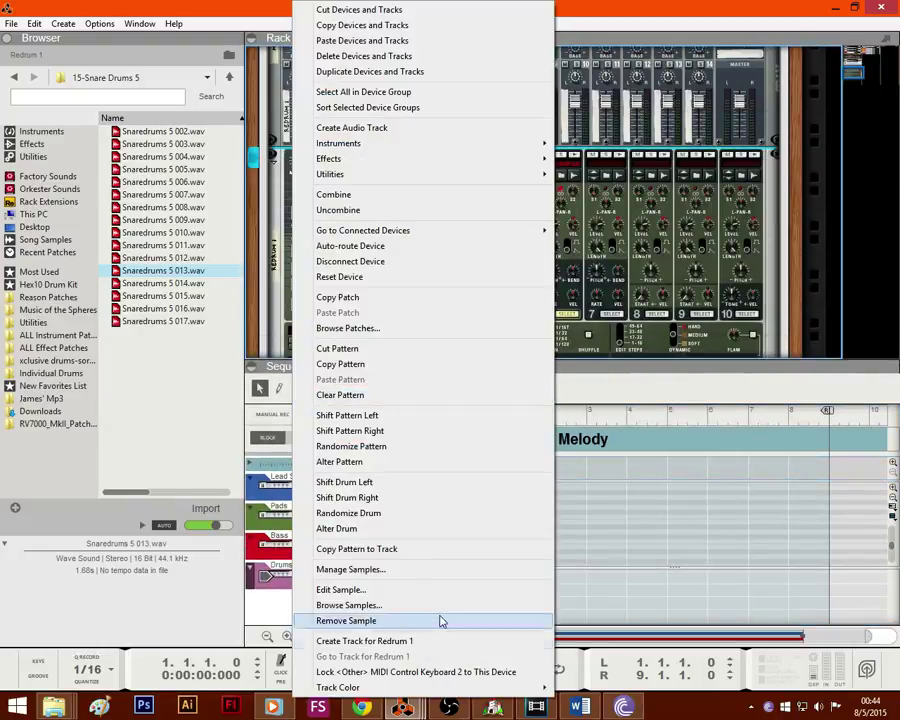
left_click(444, 644)
left_click_drag(407, 367, 407, 126)
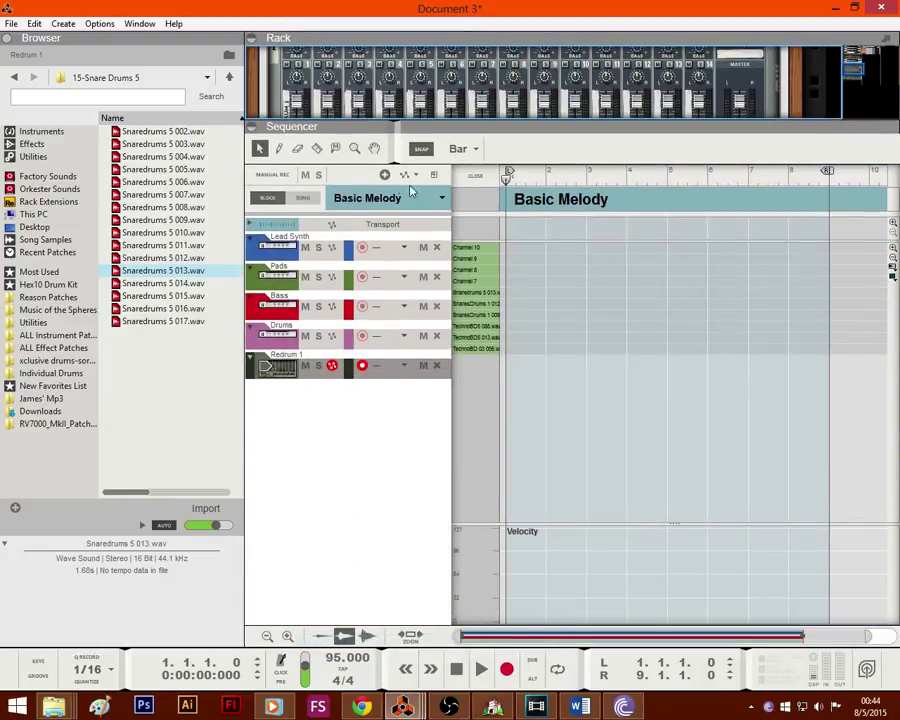
Step: Create an eight-bar clip on the Redrum 1 track, add a quarter-note C#1 kick at 1.1.1, and play it
key("shift+Tab")
left_click_drag(455, 365, 738, 362)
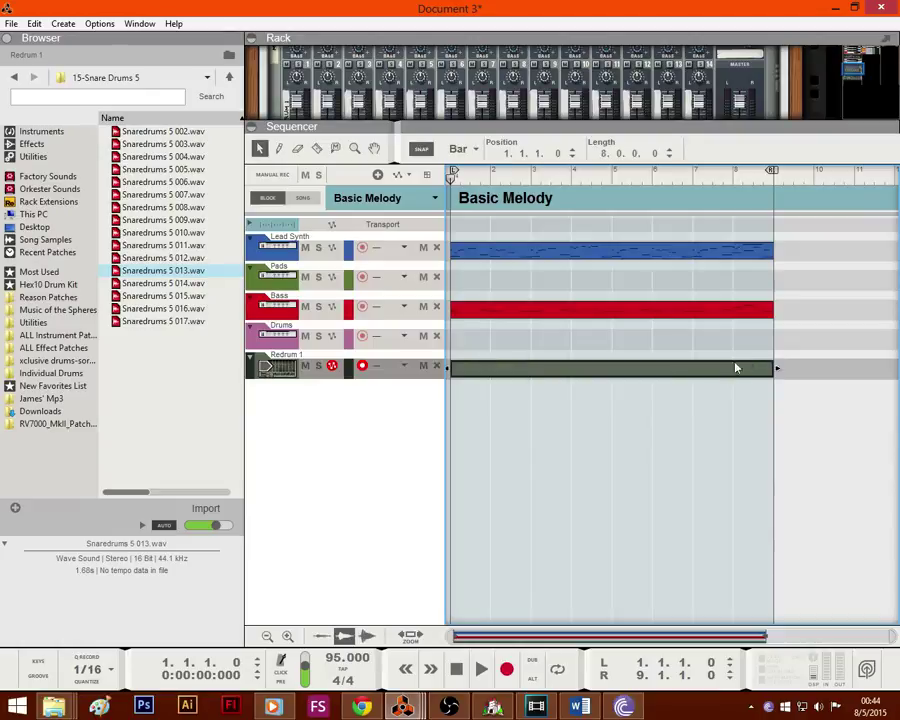
double_click(711, 363)
left_click(510, 339)
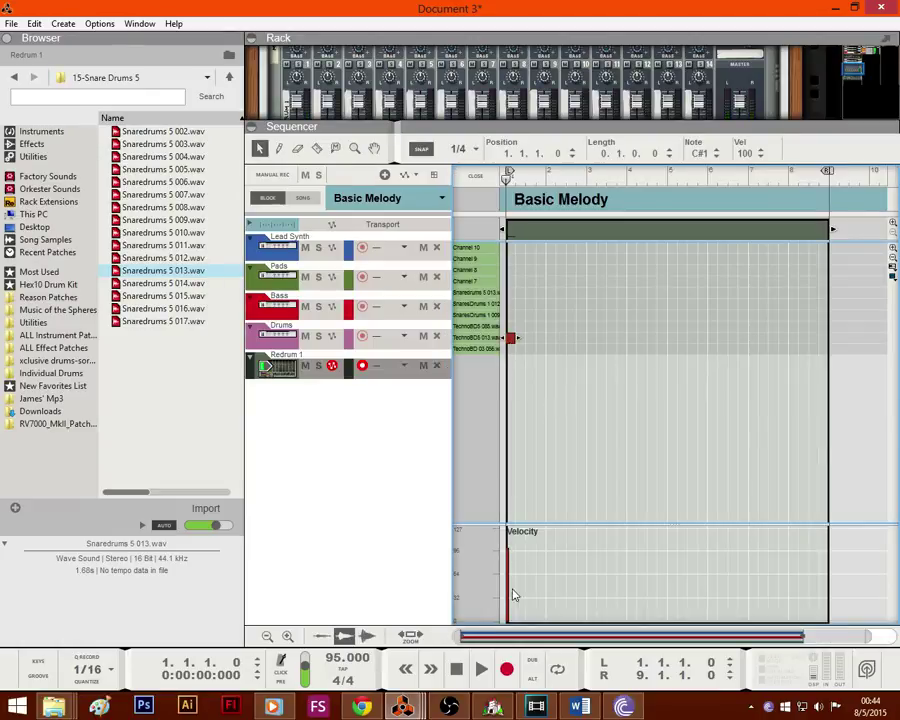
left_click(481, 669)
key("space")
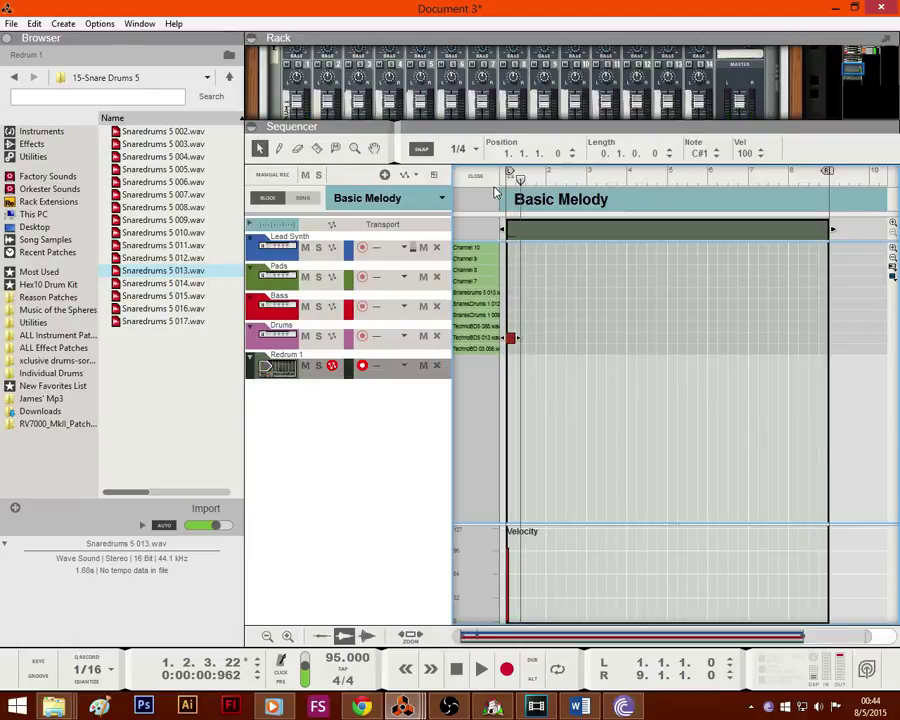
Step: With 1/16 snap, shorten the kick to a sixteenth, move it to C1, copy it to 1.1.4 and 1.2.1, and play
left_click(458, 148)
left_click(470, 241)
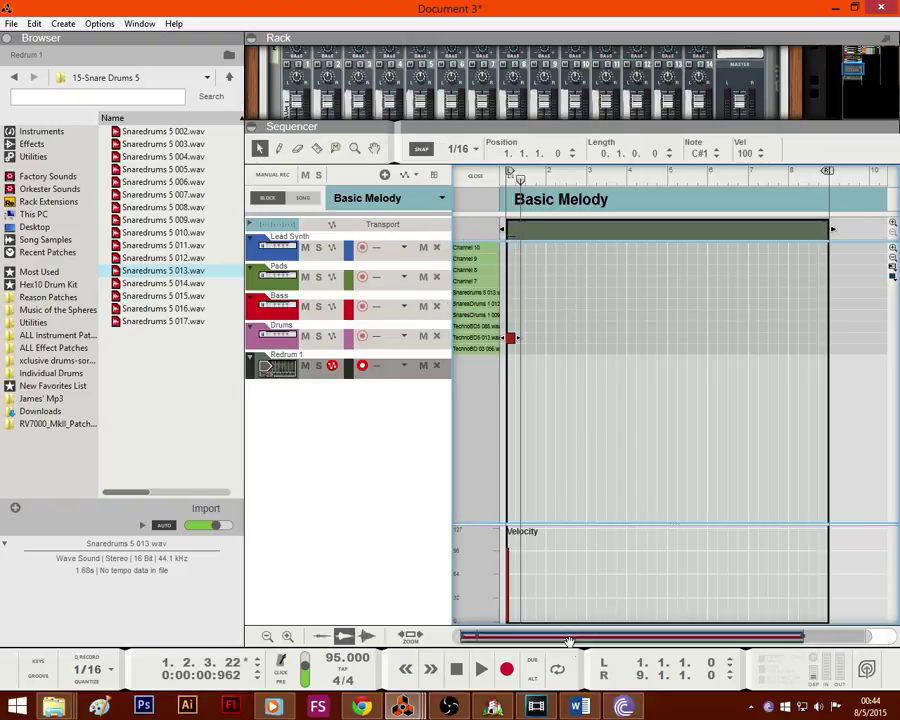
left_click_drag(865, 637, 489, 600)
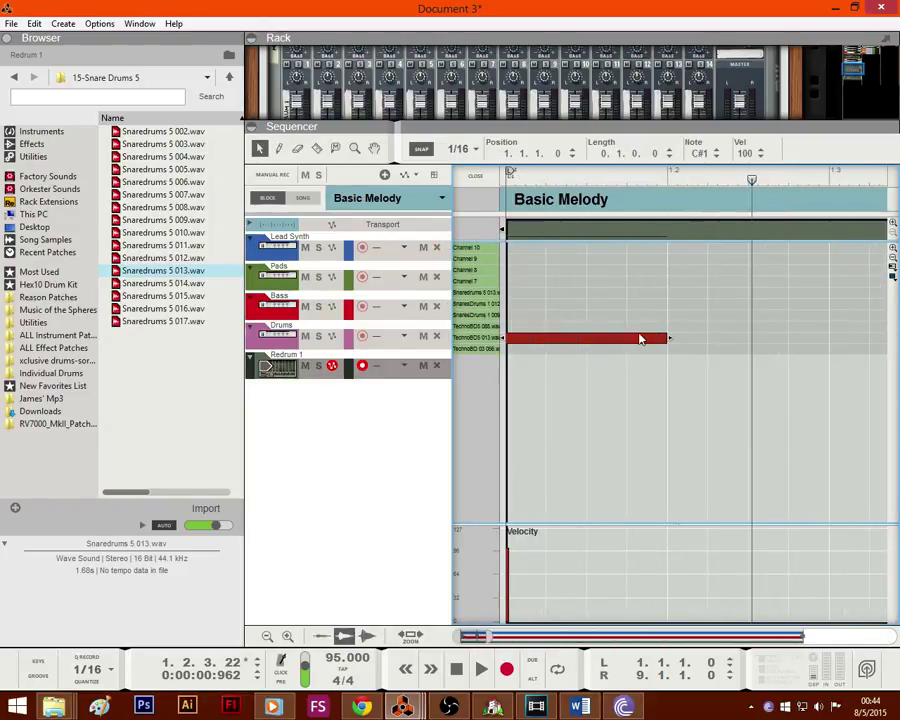
left_click(645, 345)
left_click(655, 340)
left_click_drag(652, 344, 633, 352)
left_click(458, 670)
key("space")
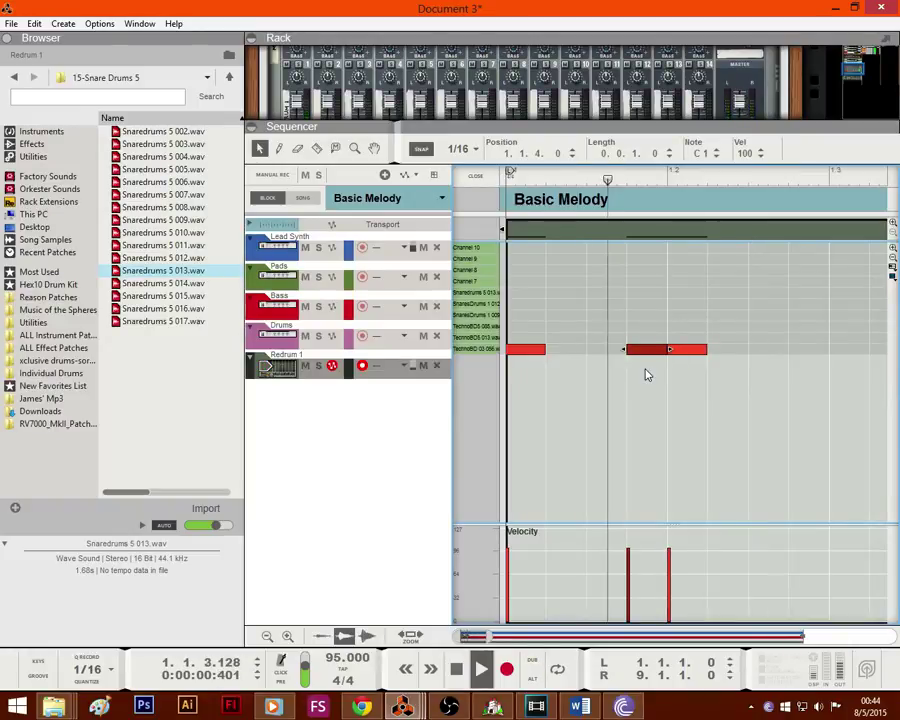
key("space")
Step: Copy the last kick as a SnaresDrums 1 009 hit on D#1 at 1.3.1 and play the pattern
left_click(685, 383)
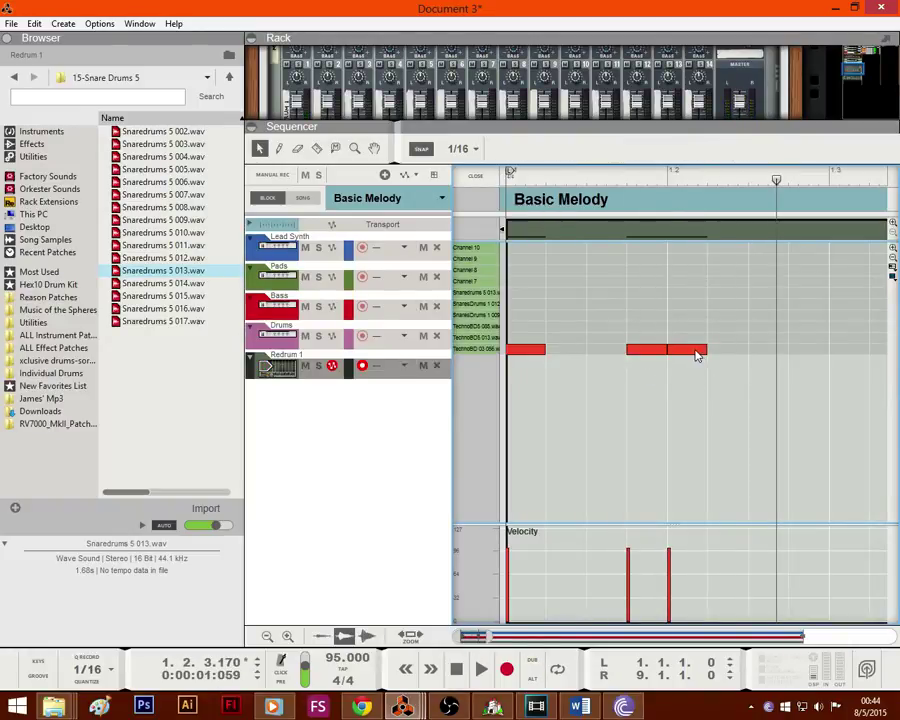
left_click_drag(697, 355, 855, 325)
left_click(456, 669)
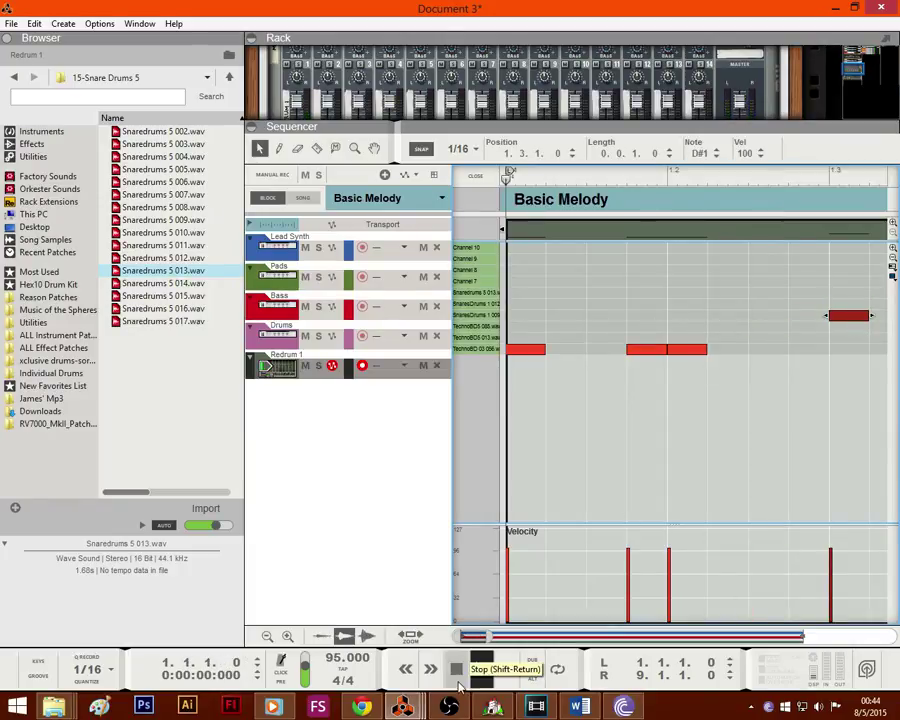
left_click(481, 669)
key("space")
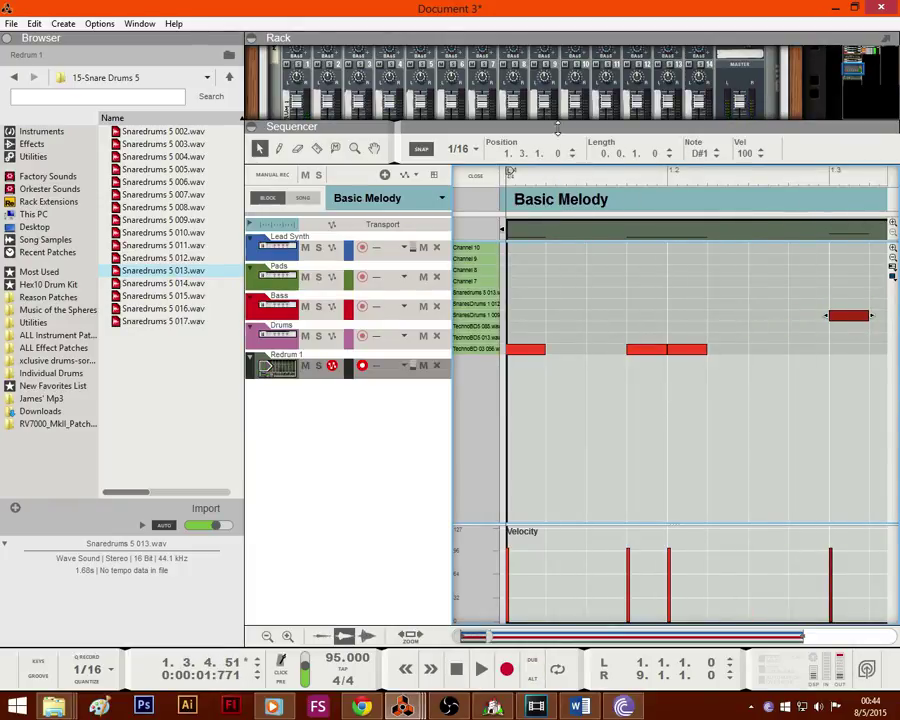
Step: Bring the rack's bus channels into view, lower the Bass Bus level, and set the Lead Synths Bus level to -3.01 dB during playback
left_click_drag(556, 123, 556, 316)
left_click_drag(875, 60, 871, 53)
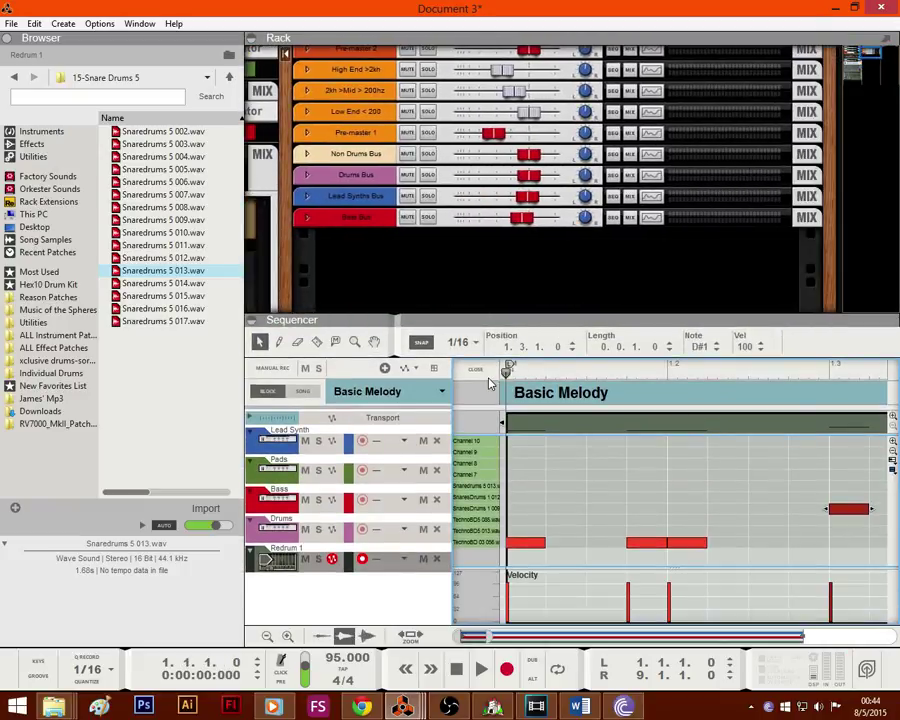
key("space")
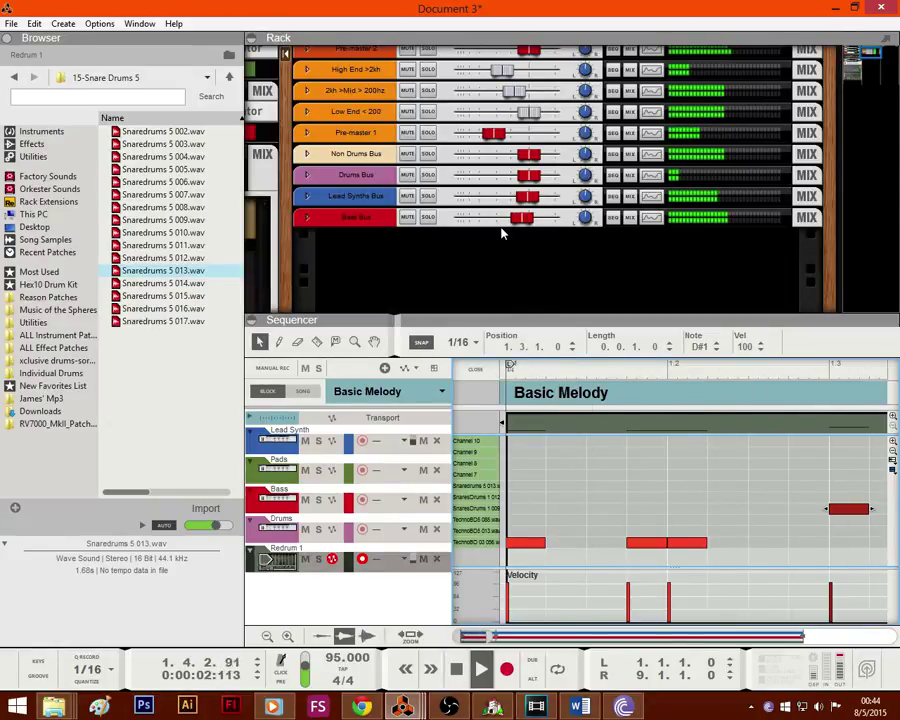
key("space")
left_click_drag(523, 219, 518, 222)
key("space")
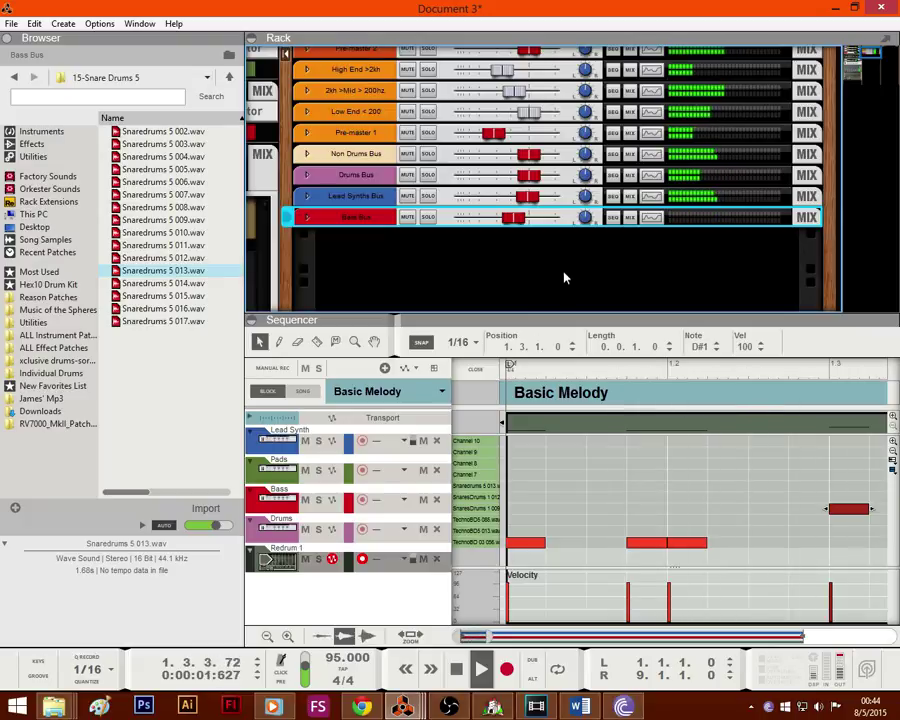
key("space")
left_click_drag(516, 218, 524, 200)
key("space")
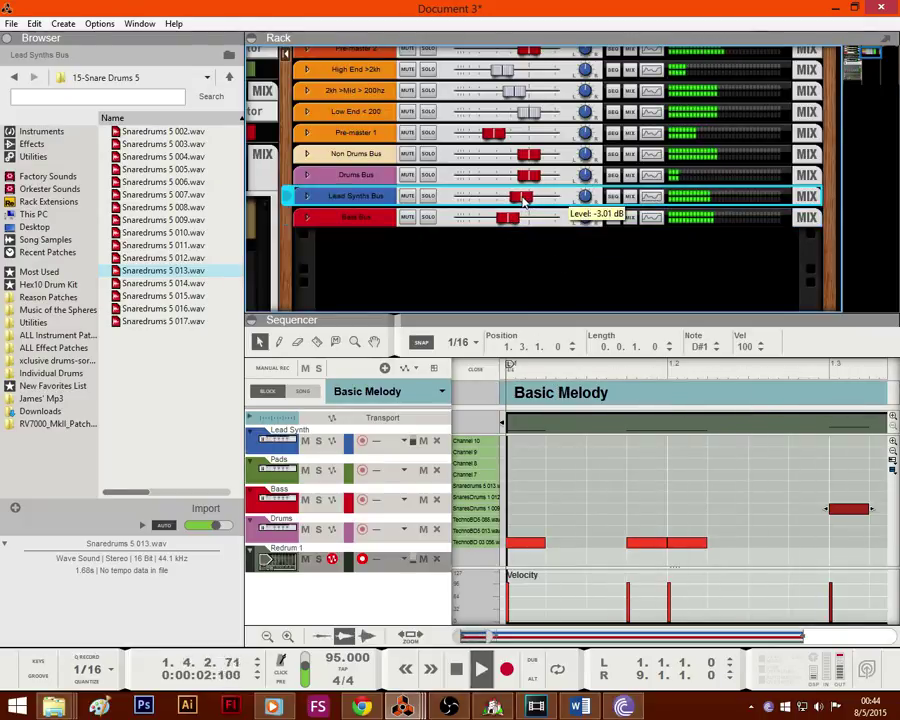
key("space")
Step: Enlarge the sequencer, add three consecutive sixteenth-note D1 kicks at 1.4.2, 1.4.3 and 1.4.4, and play the pattern
left_click_drag(512, 314, 380, 50)
left_click_drag(488, 636, 548, 636)
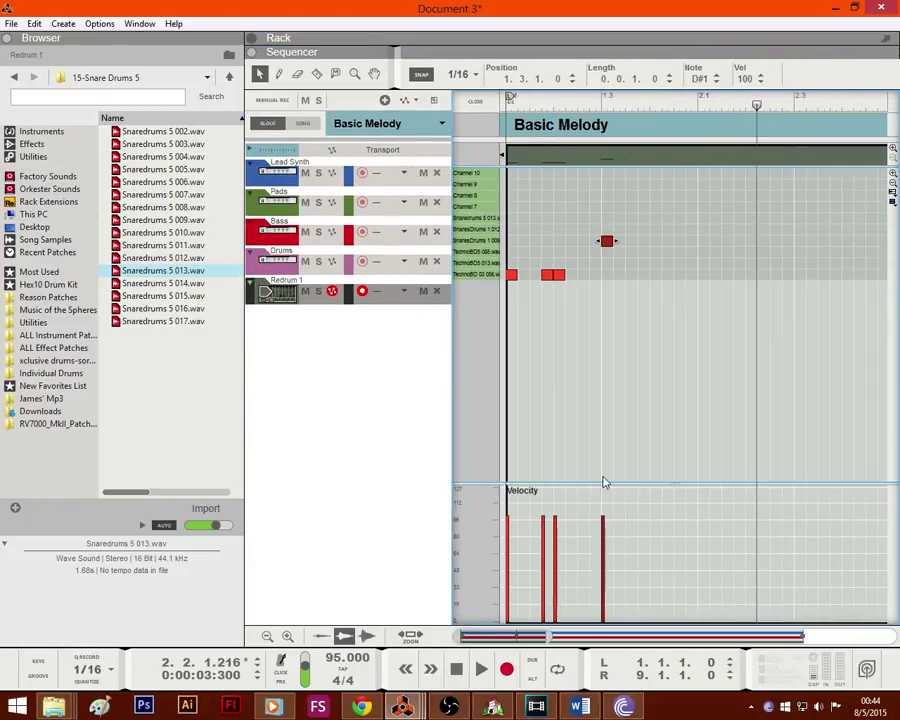
left_click(649, 281)
left_click_drag(607, 241, 666, 277)
key("Up")
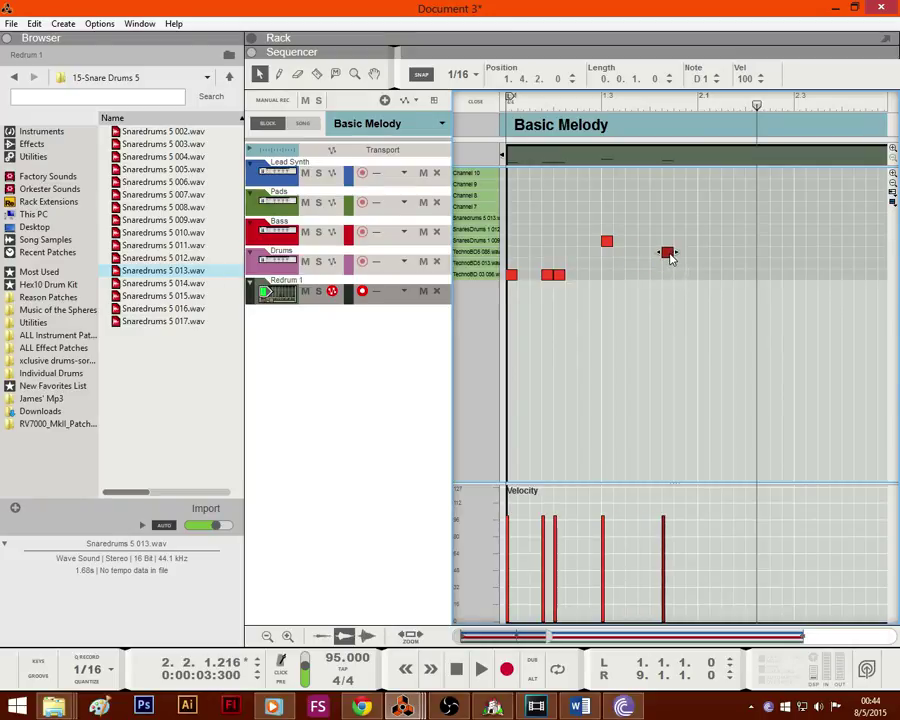
key("ctrl+d")
key("ctrl+d")
left_click(456, 669)
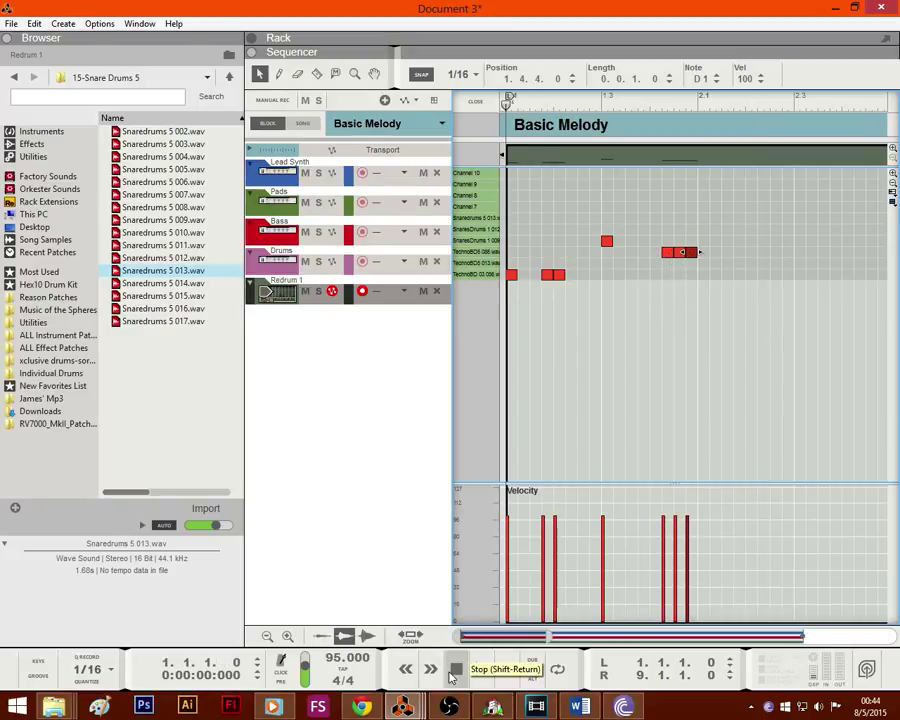
left_click(481, 669)
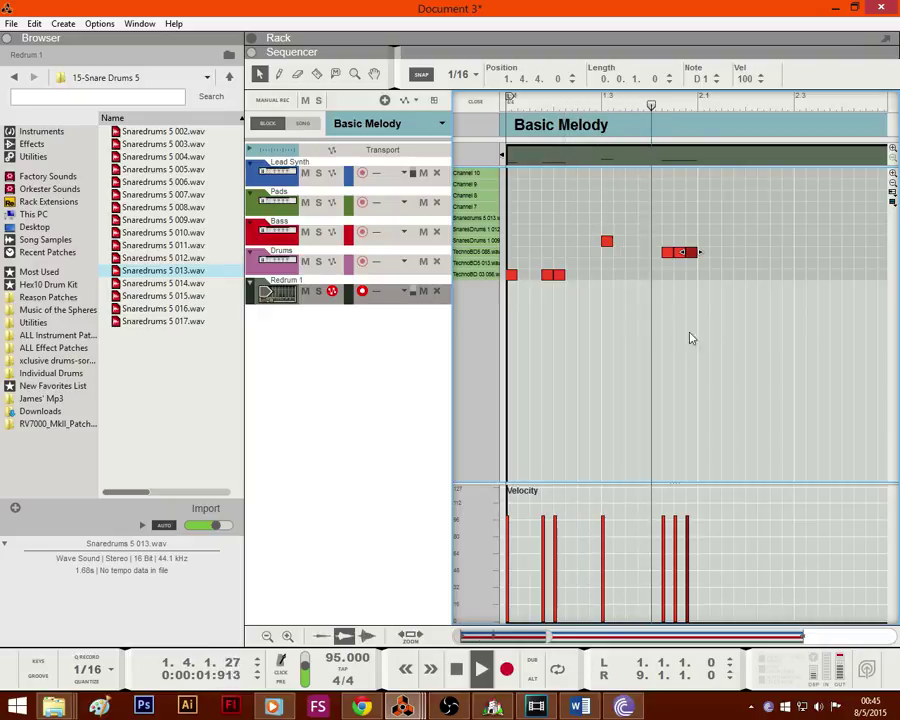
Step: Duplicate the bar 1 drum pattern into bar 2, shift its three D1 kicks to start at 2.4.1, and play
left_click_drag(711, 279, 548, 228)
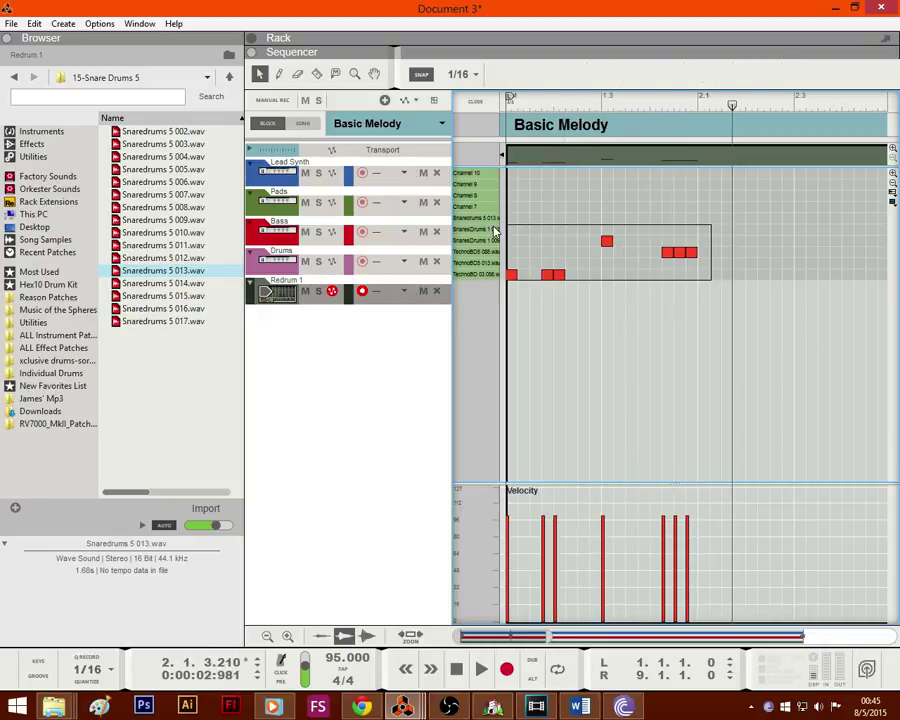
left_click_drag(494, 227, 703, 277)
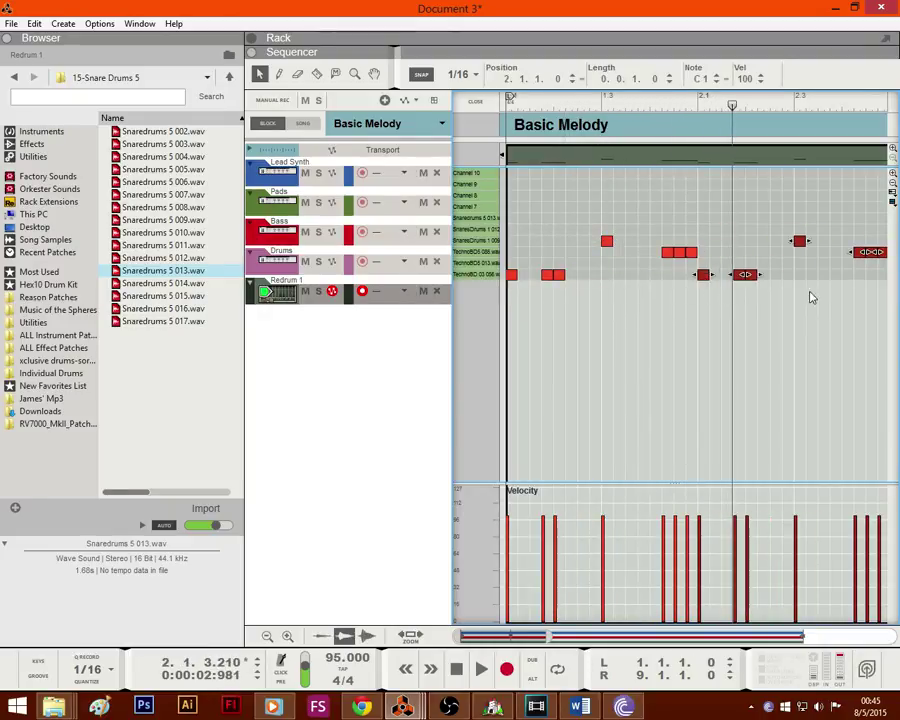
left_click(812, 297)
mouse_move(862, 255)
left_mouse_down()
mouse_move(849, 255)
mouse_move(872, 260)
left_mouse_up()
left_click(866, 268)
left_click(455, 665)
left_click(481, 668)
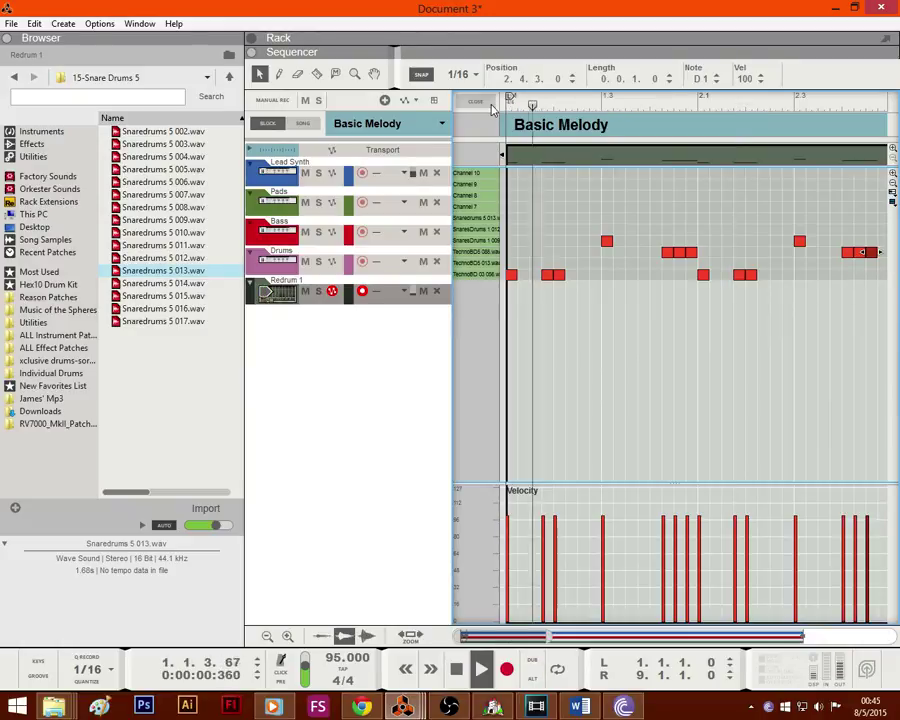
Step: Trim the Redrum clip to two bars, copy it to bar 3, and delete the copy's D1 kick at 4.4.2
left_click(480, 103)
left_click_drag(777, 294, 582, 306)
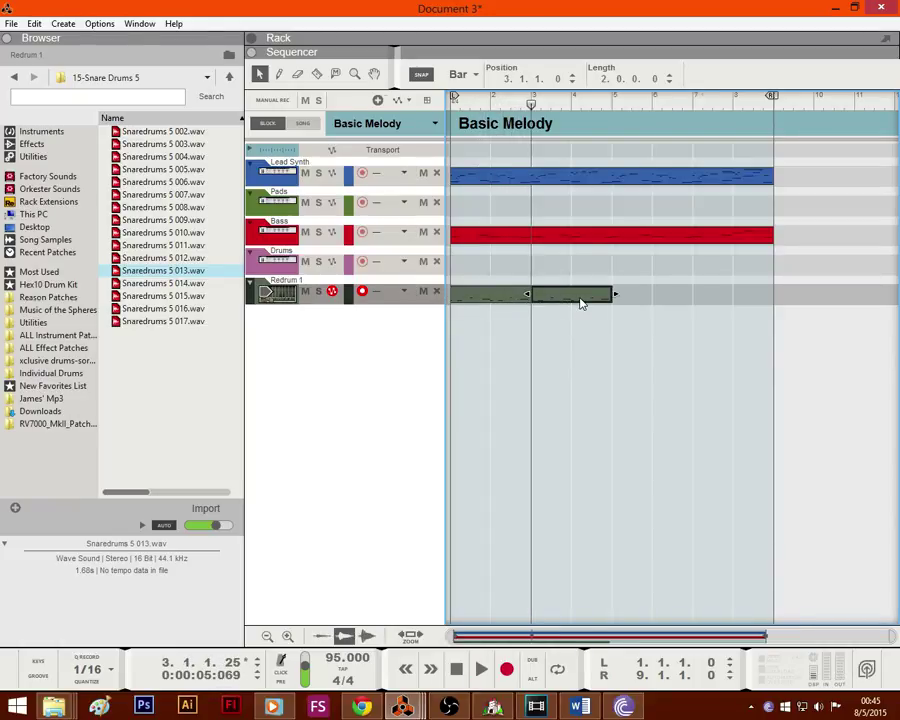
double_click(581, 303)
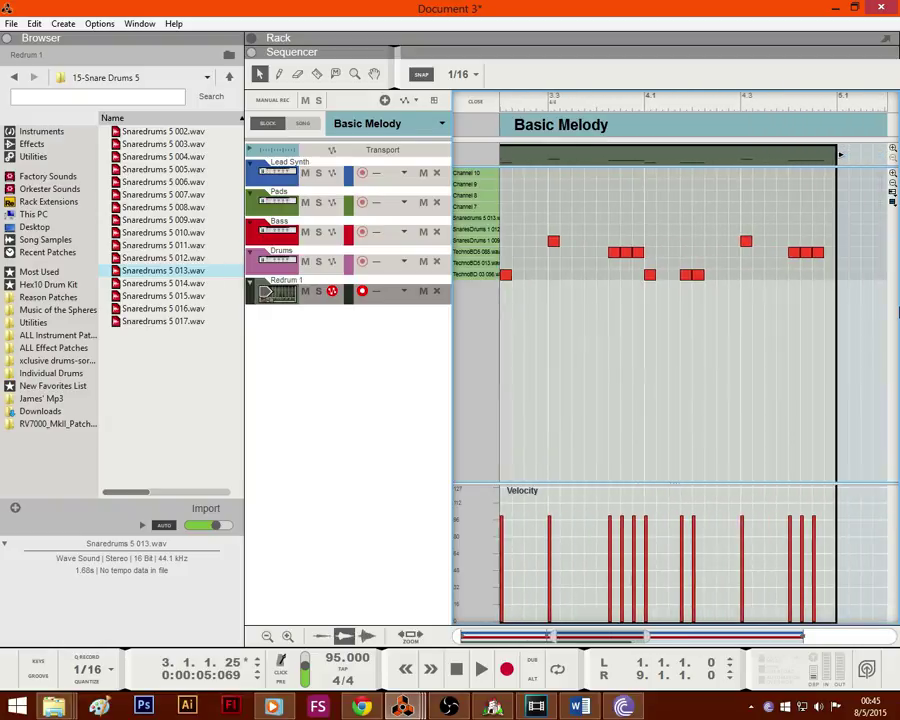
left_click(806, 253)
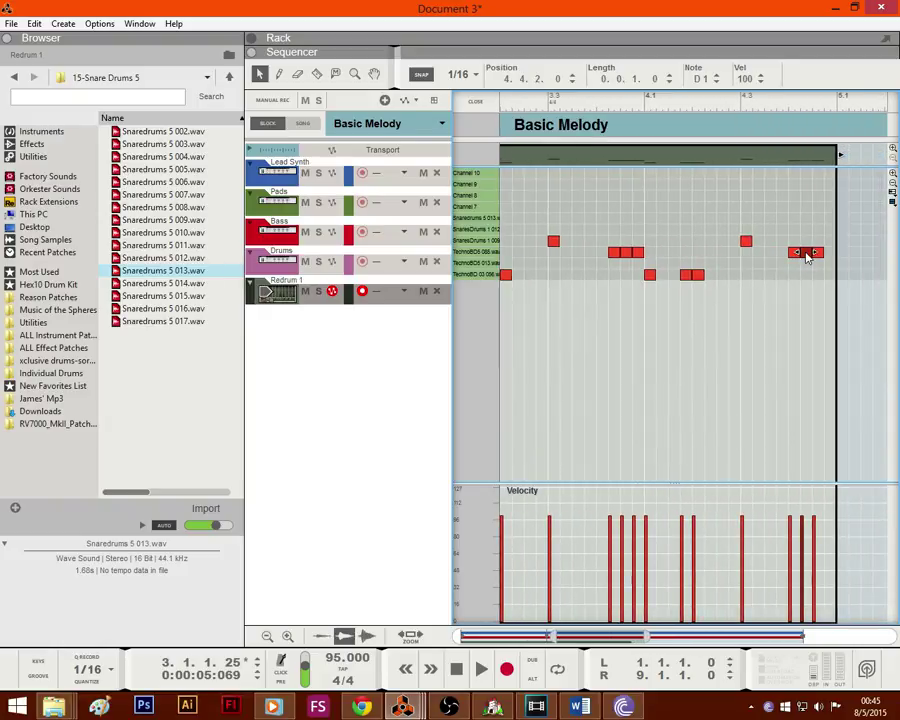
key("Delete")
Step: Play the pattern from the start with the bus channels in view and set the High End >2kh bus level to -1.05 dB
left_click(459, 670)
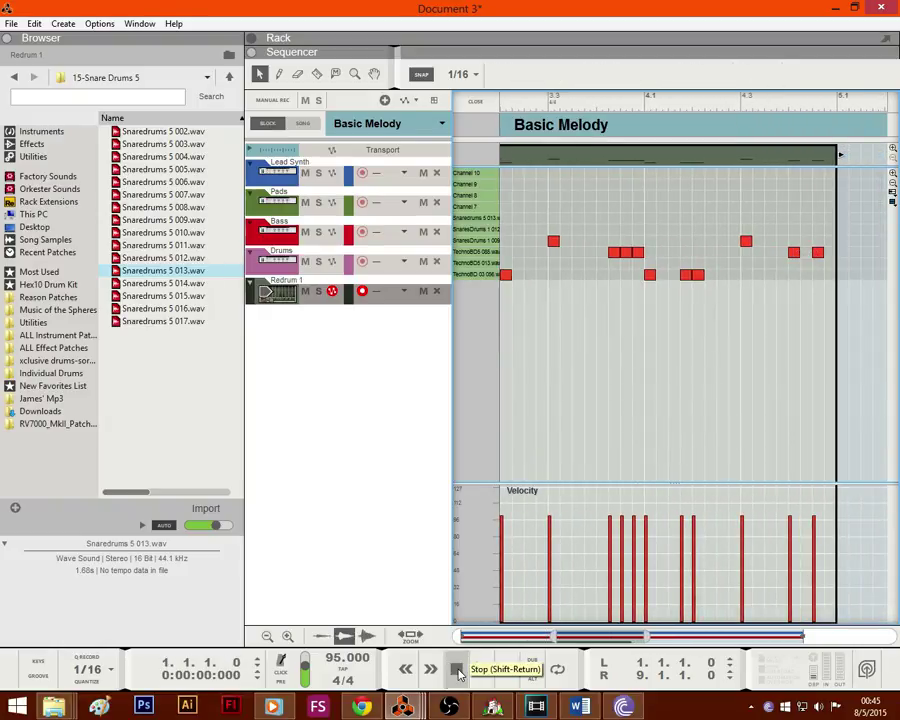
key("space")
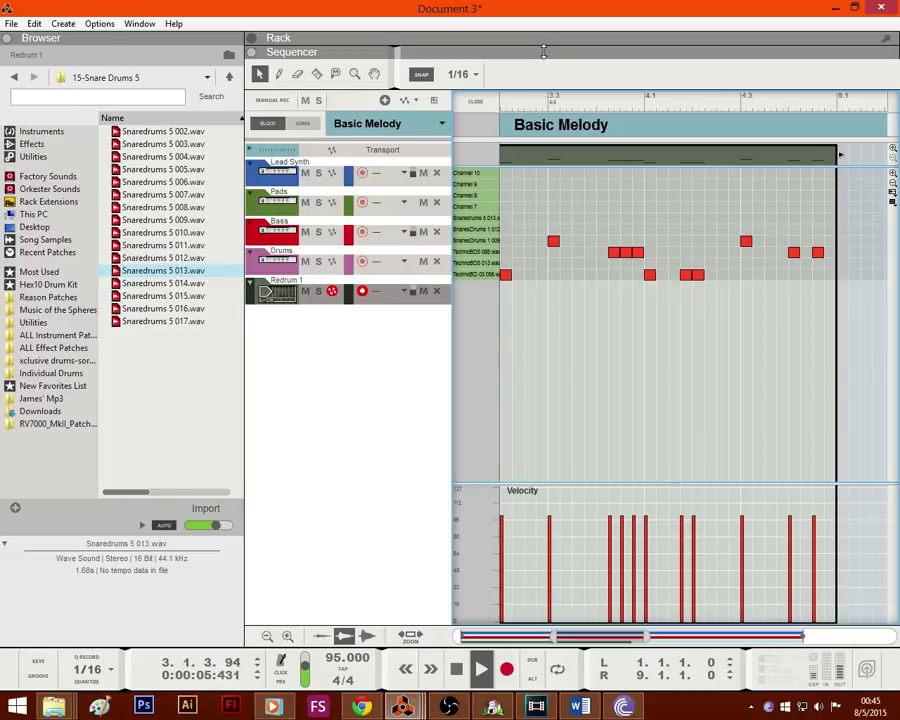
left_click_drag(543, 52, 543, 316)
left_click(512, 113)
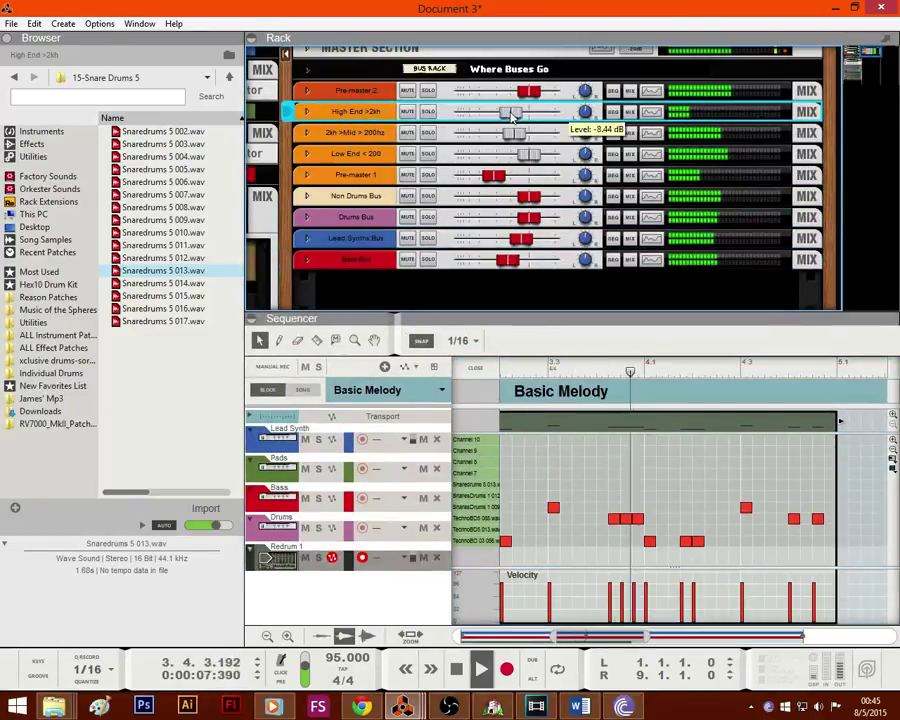
left_click_drag(512, 117, 527, 118)
left_click(456, 672)
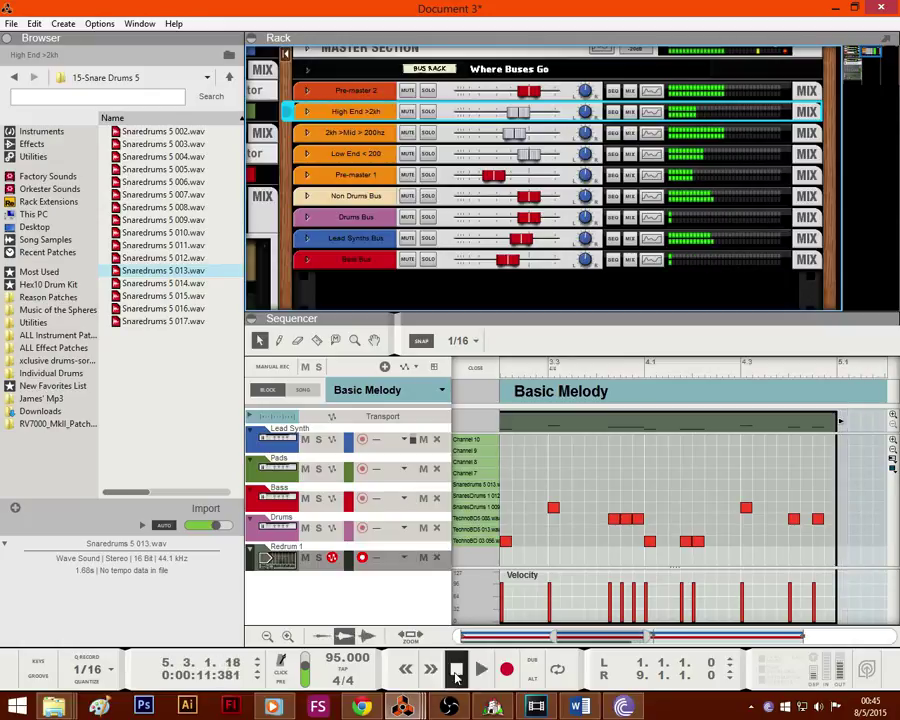
left_click(456, 672)
left_click(481, 669)
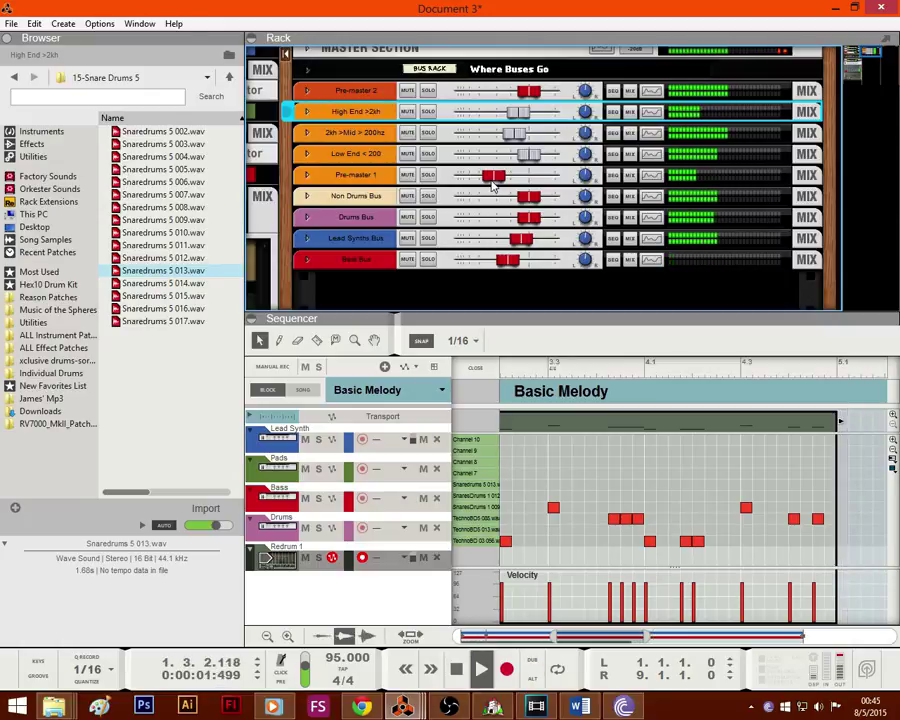
mouse_move(497, 178)
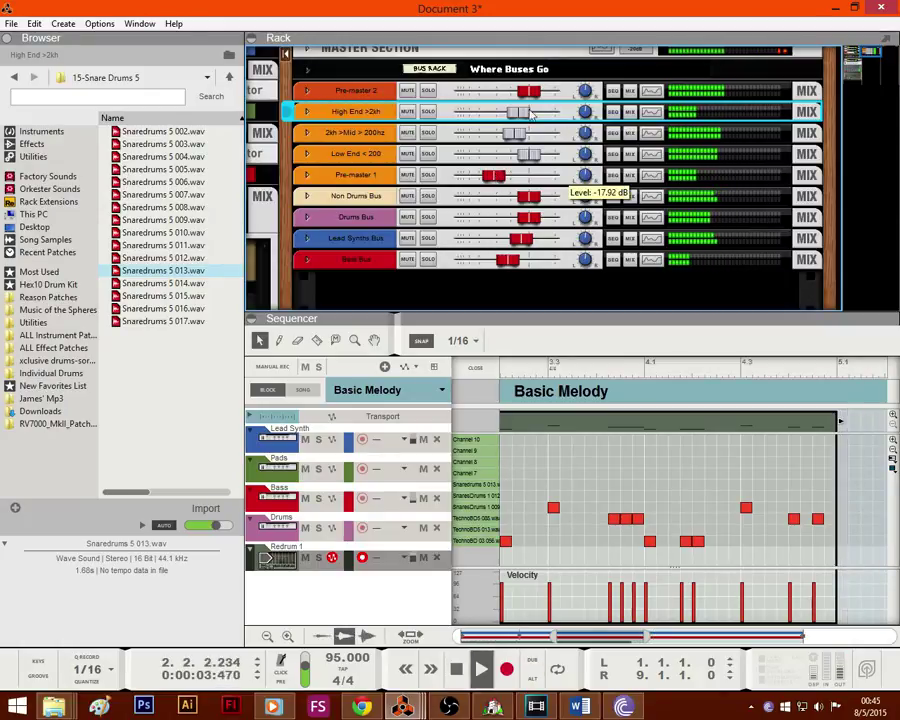
mouse_move(521, 118)
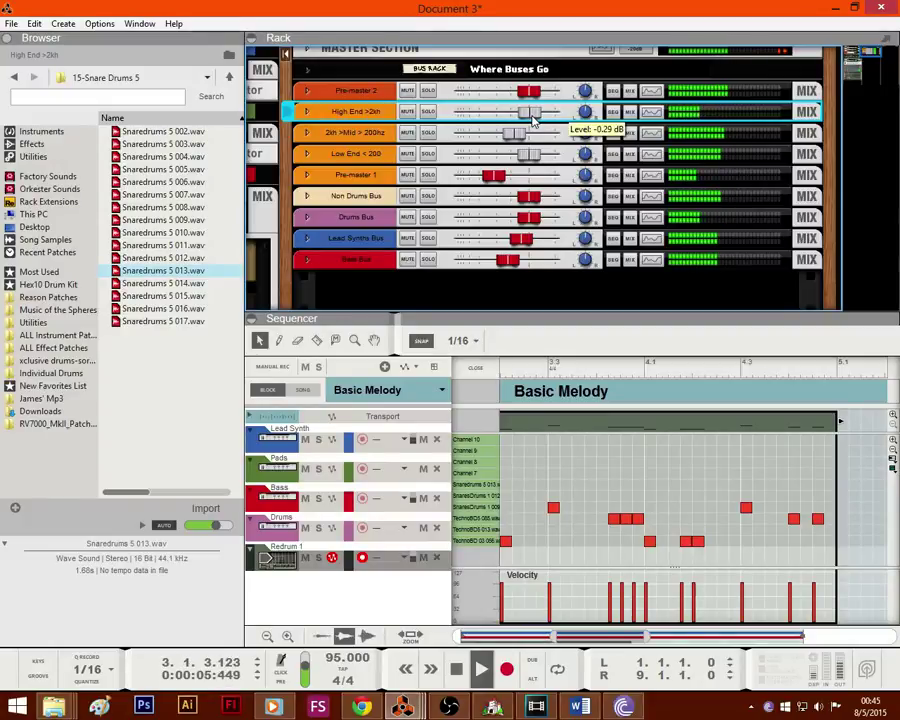
left_click_drag(533, 120, 530, 118)
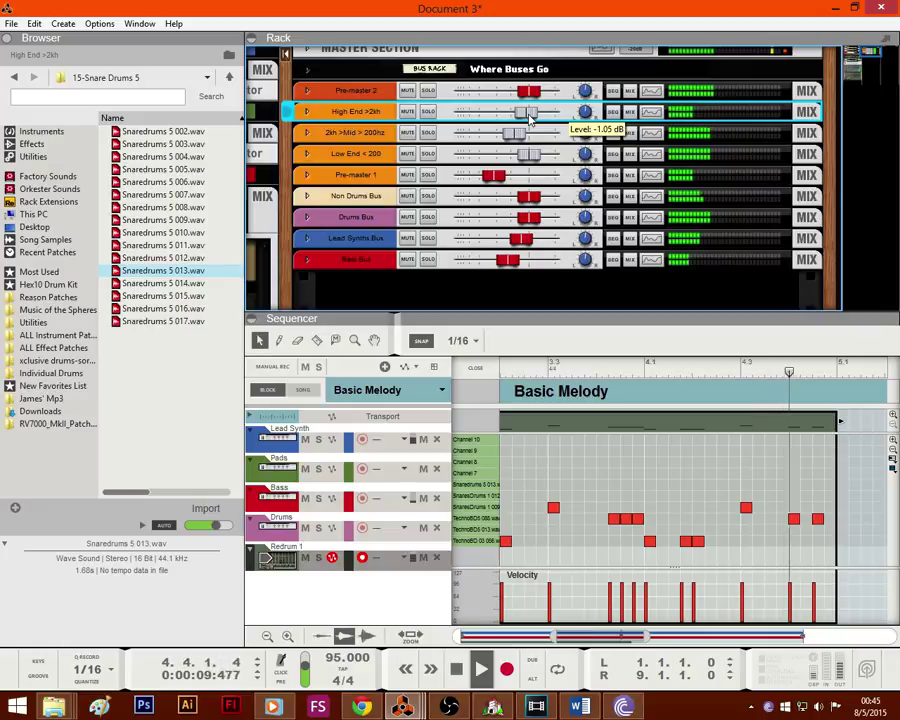
key("space")
left_click(457, 669)
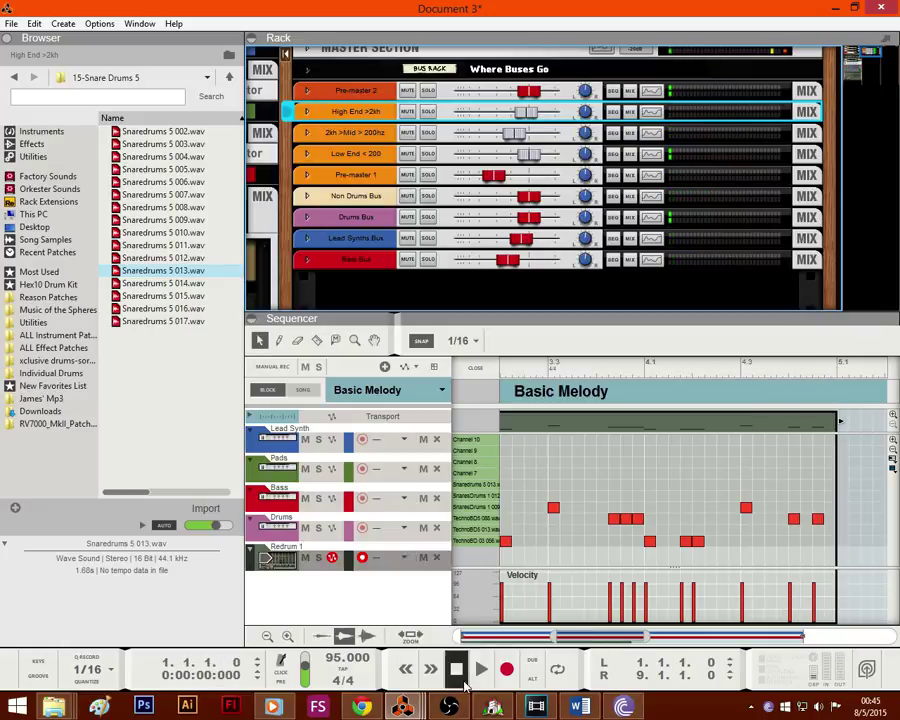
Step: Play the pattern and delete bar 4's kick and snare notes that follow the C1 kick at 4.1.1
left_click(481, 669)
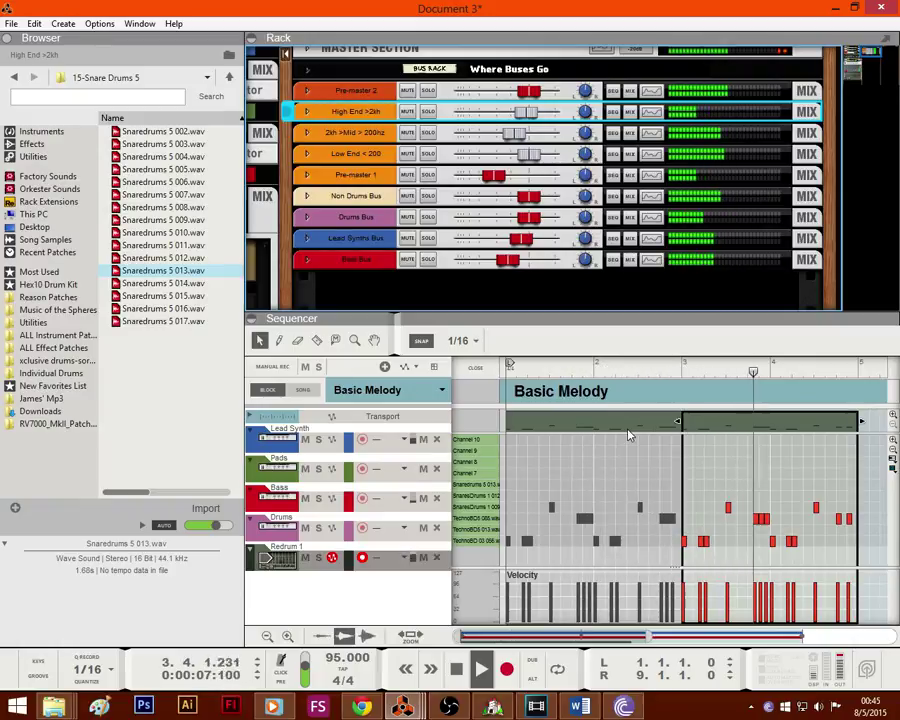
left_click(795, 556)
left_click(772, 543)
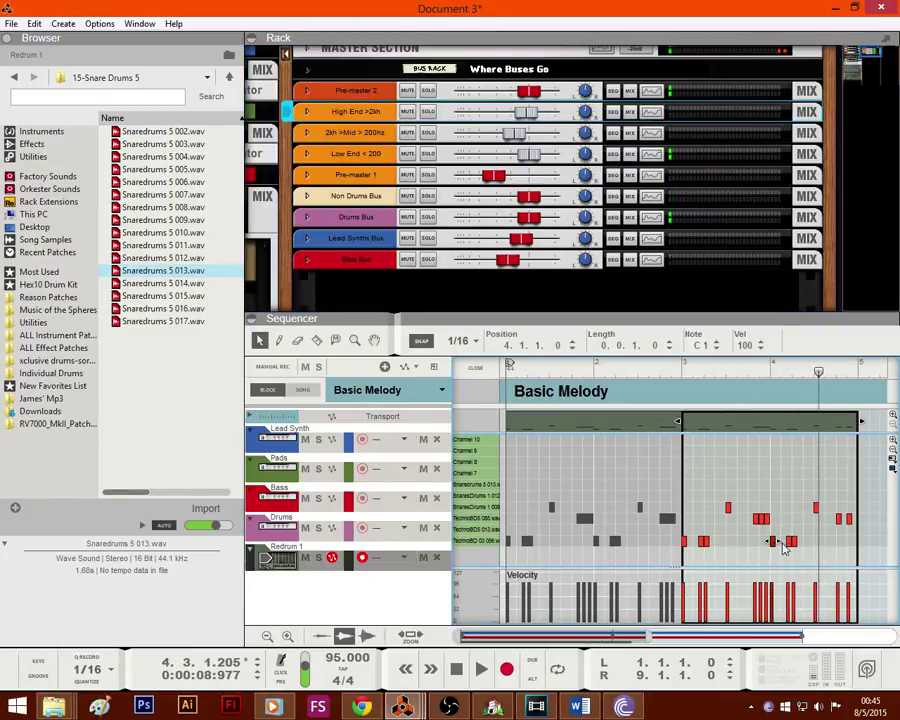
left_click_drag(862, 547, 786, 490)
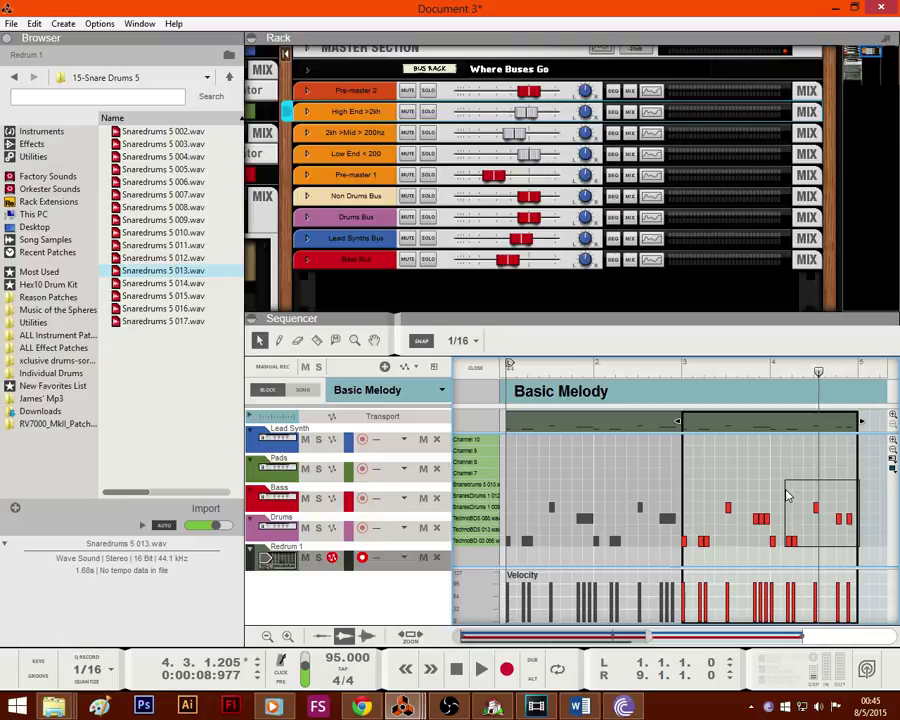
left_click_drag(787, 496, 787, 492)
key("Delete")
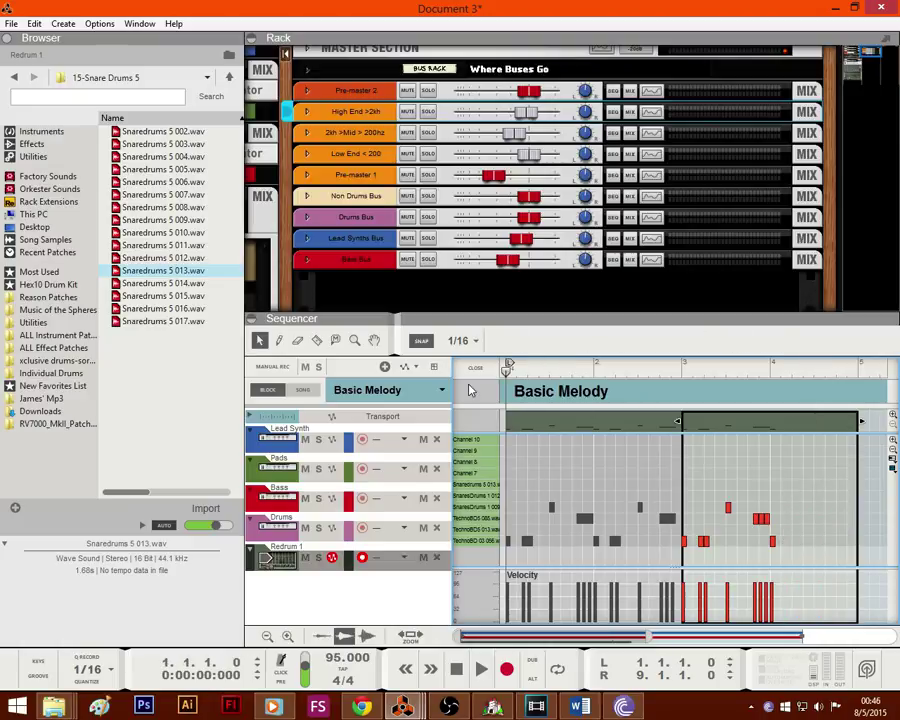
Step: Copy the 4.1.1 kick across bar 4 to make six kicks, move them all to the TechnoBD5 013 row, and play from the start
key("space")
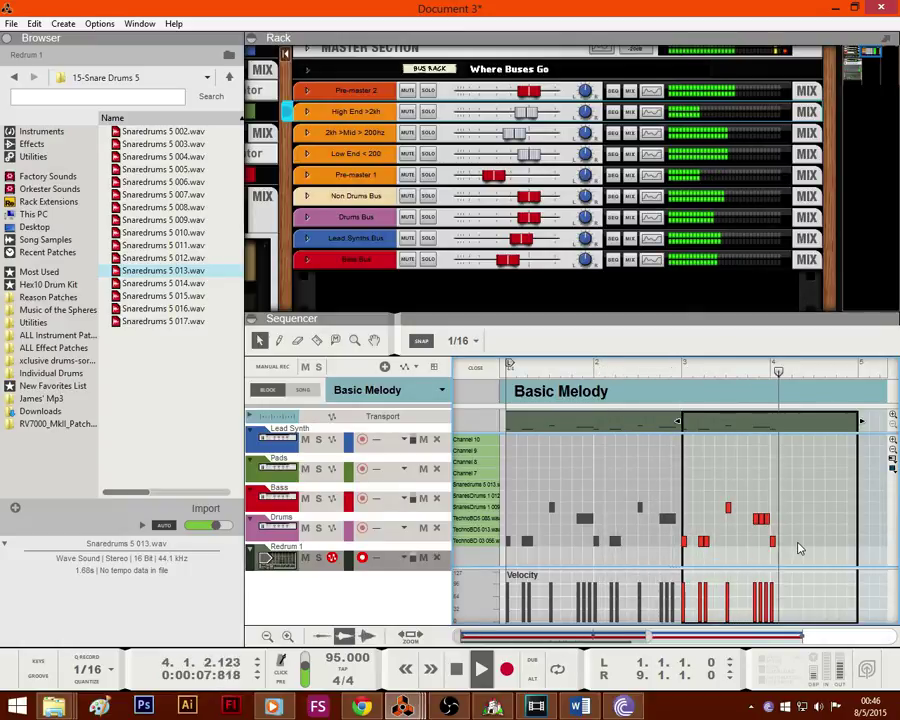
key("space")
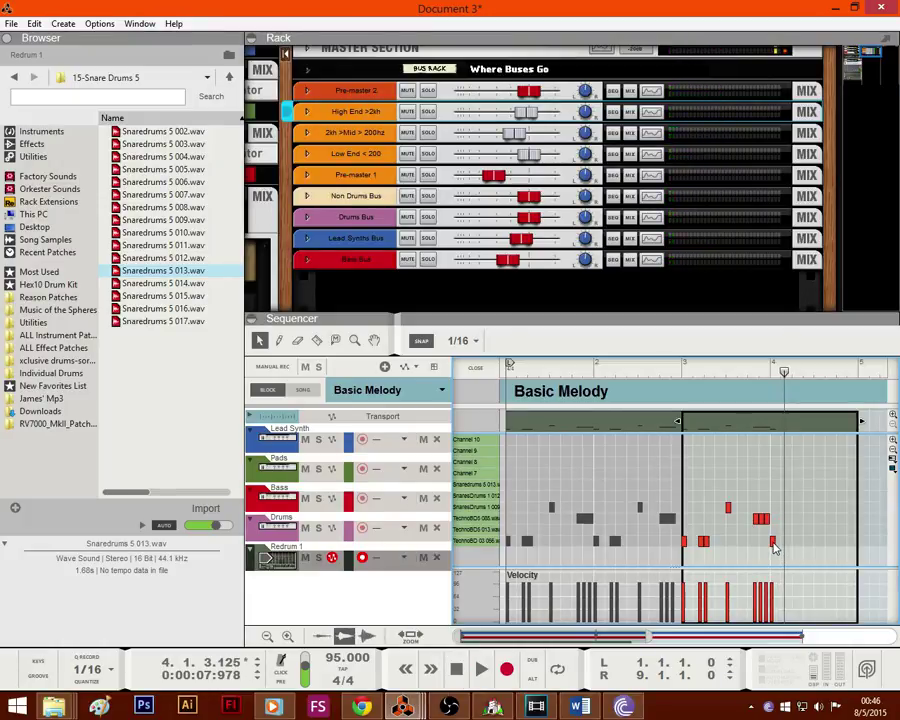
left_click(794, 544)
left_click(800, 543)
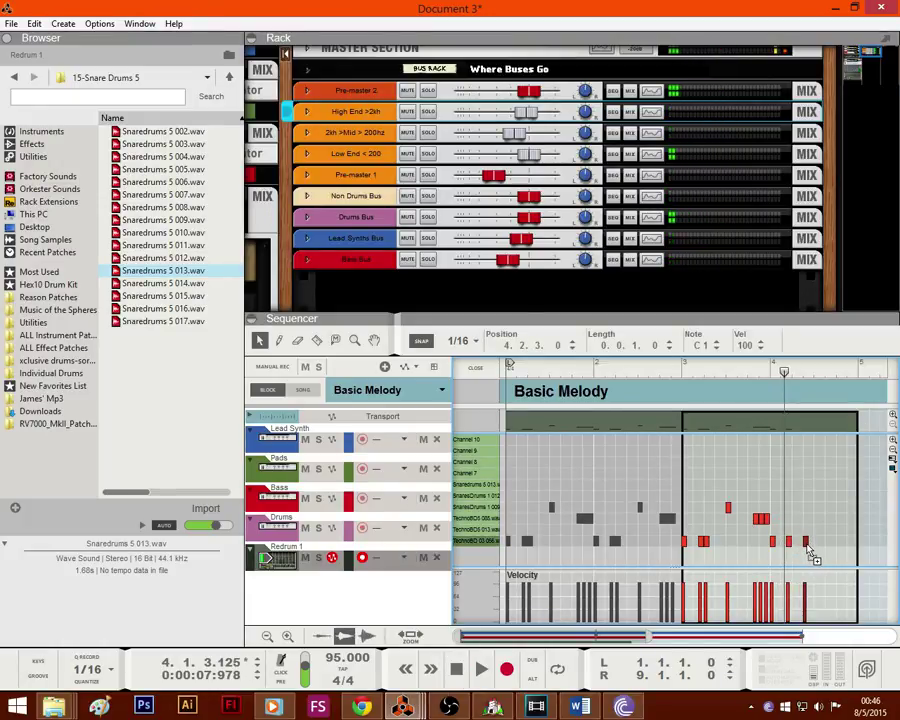
left_click_drag(810, 536, 773, 531)
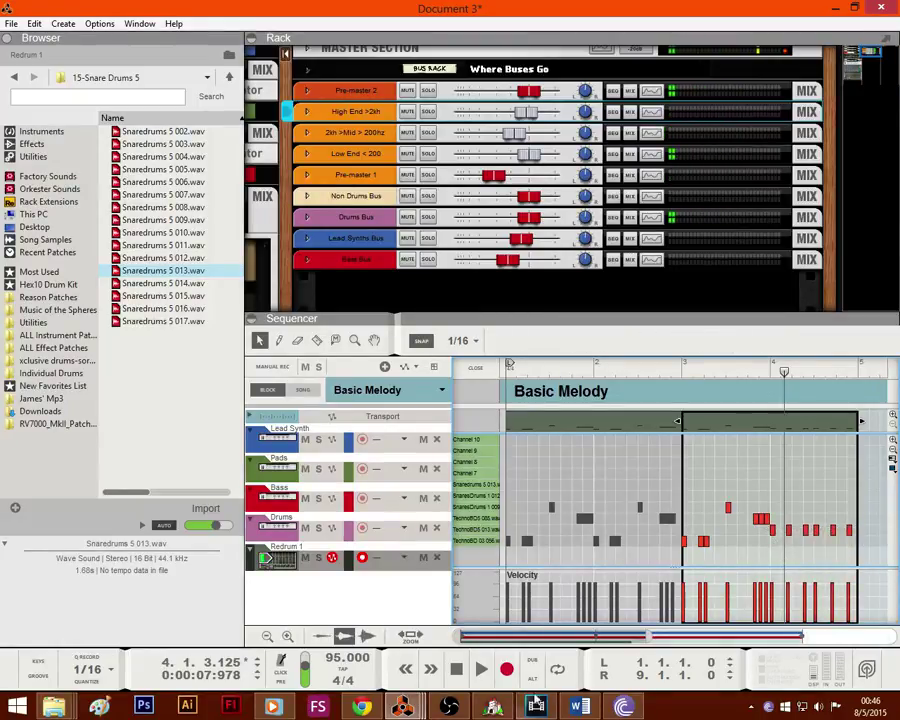
left_click(456, 669)
left_click(481, 669)
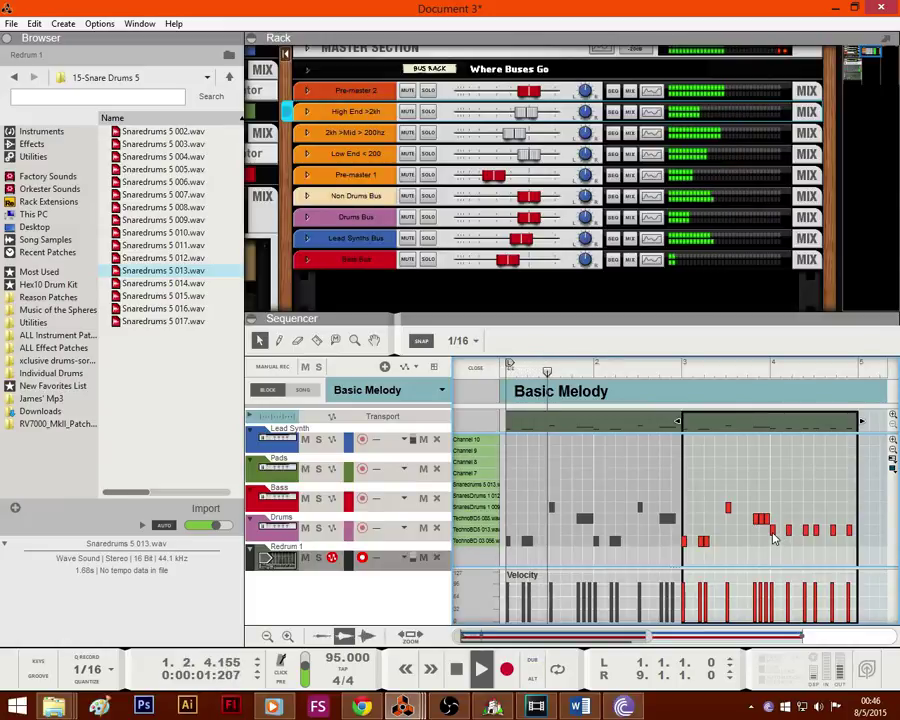
Step: Add three E1 snares at 4.1.1, 4.1.4 and 4.2.2, and copy the group to start at 4.3.2
left_click_drag(773, 538, 800, 497)
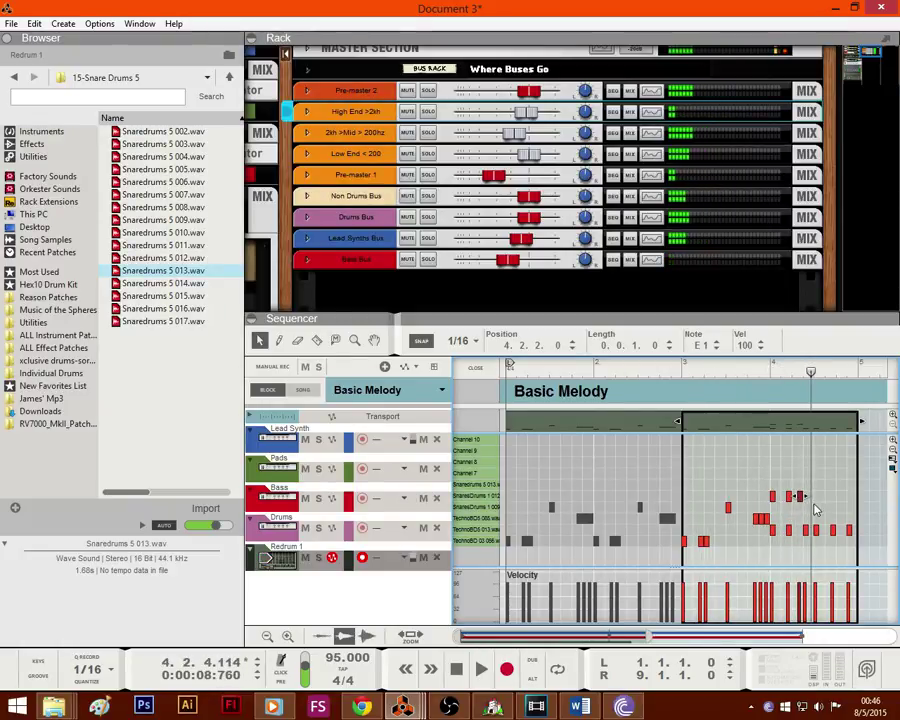
left_click(773, 497)
left_click_drag(773, 500, 821, 499)
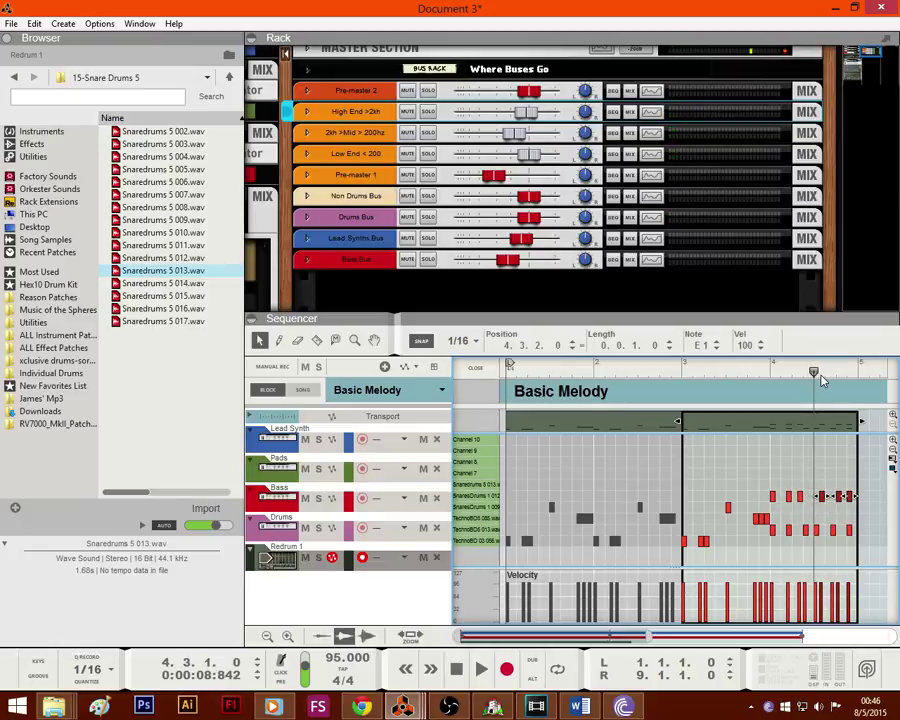
Step: Add three consecutive D1 kicks at 4.4.2, 4.4.3 and 4.4.4, and play the pattern from the start
left_click(826, 517)
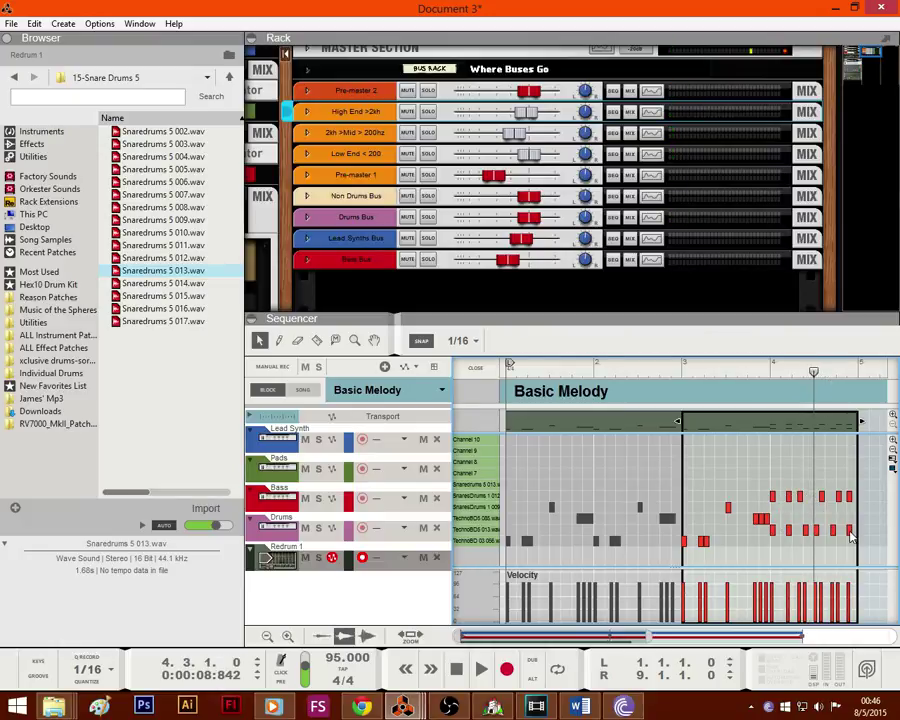
left_click(848, 519)
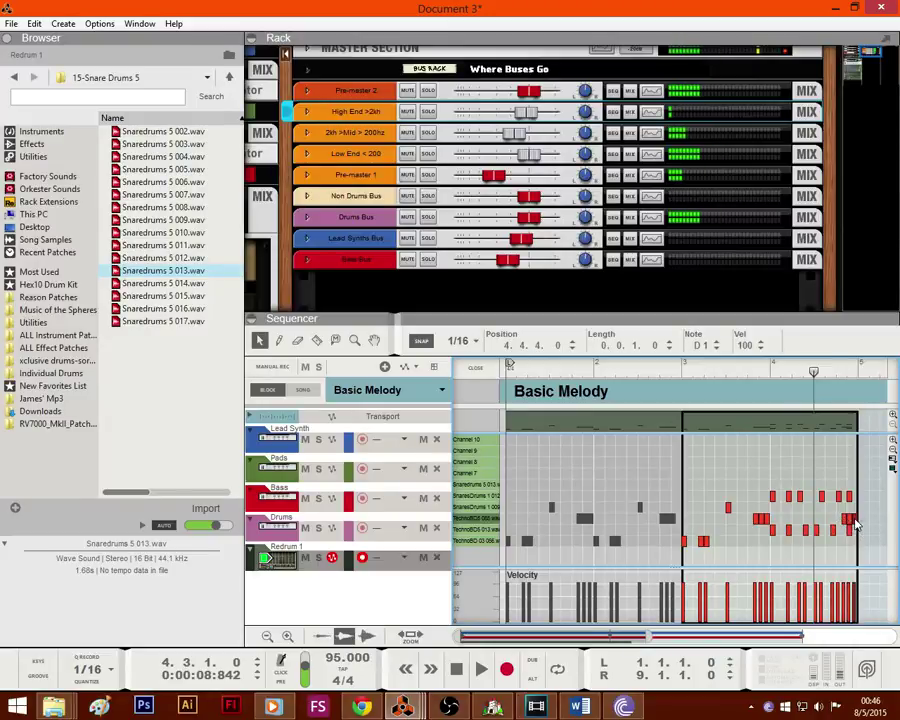
left_click_drag(861, 525, 844, 517)
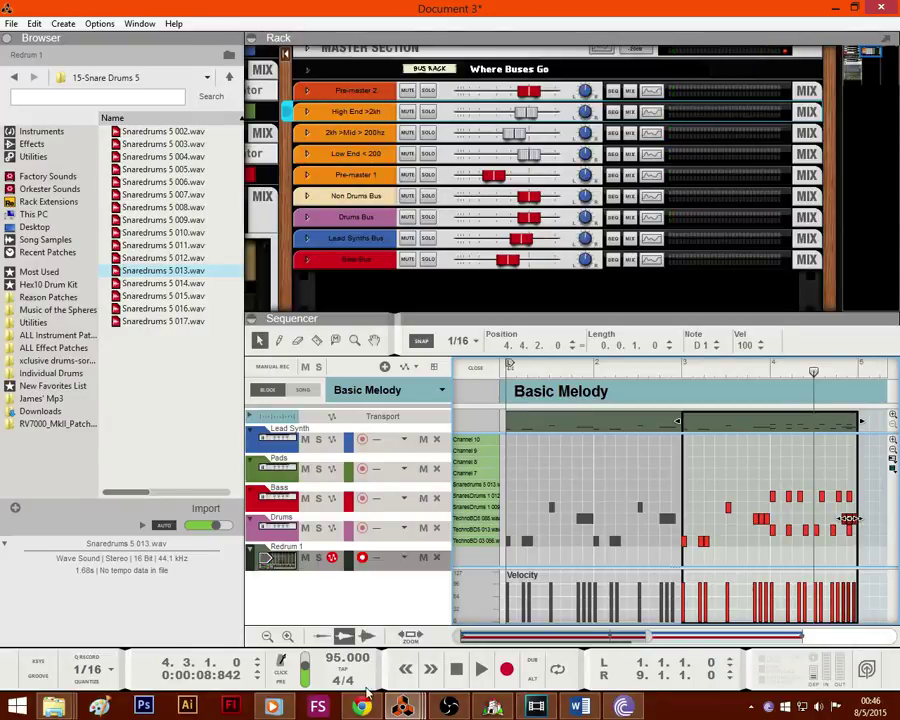
left_click(455, 669)
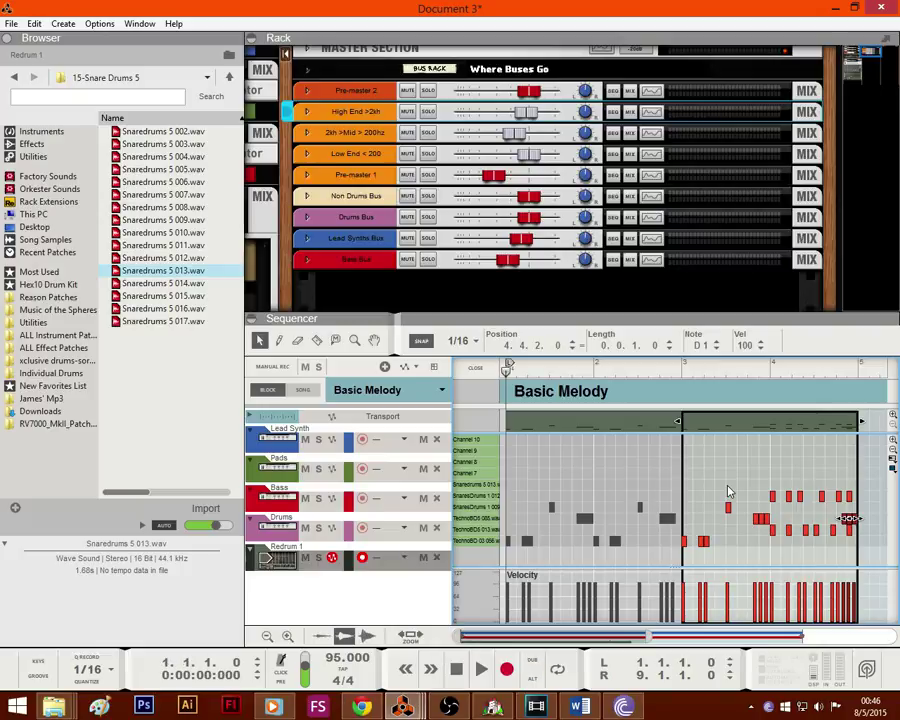
key("space")
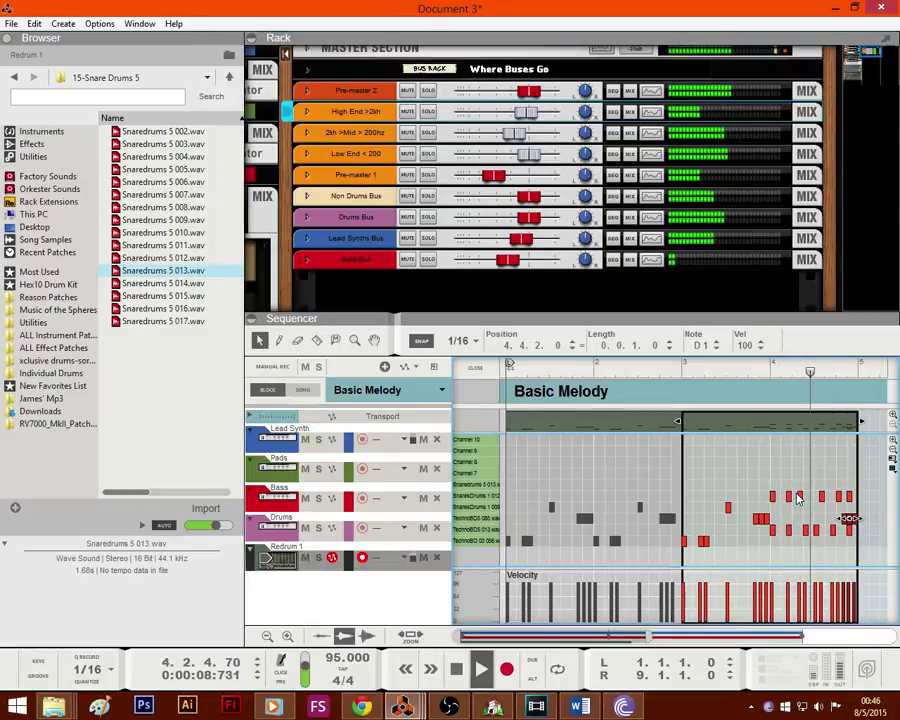
Step: Shift the second group of three E1 snares one sixteenth earlier to start at 4.3.1
left_click(855, 516)
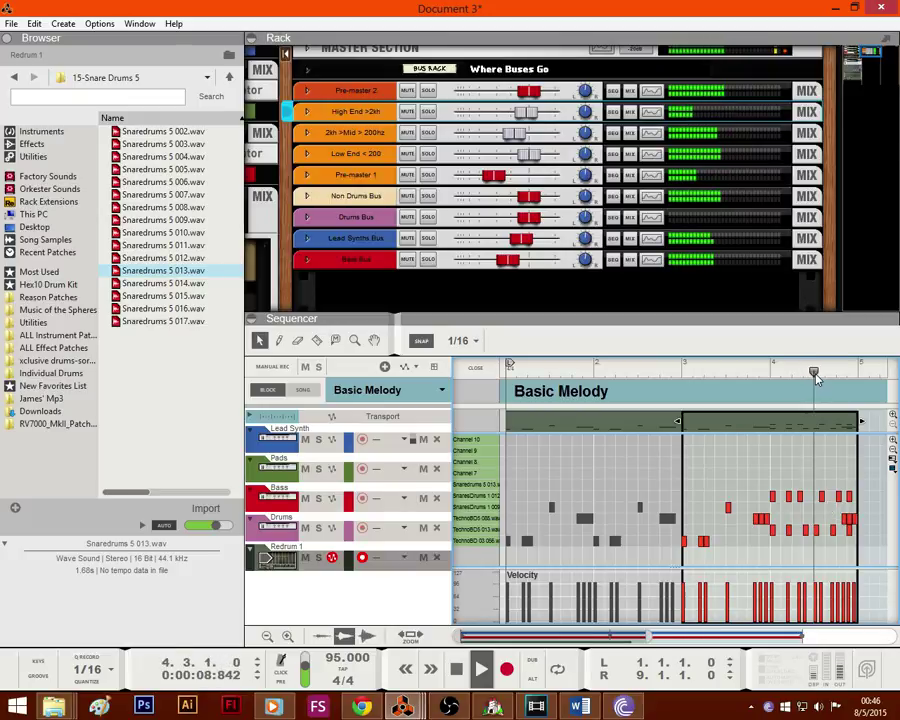
left_click(821, 496)
left_click(817, 470)
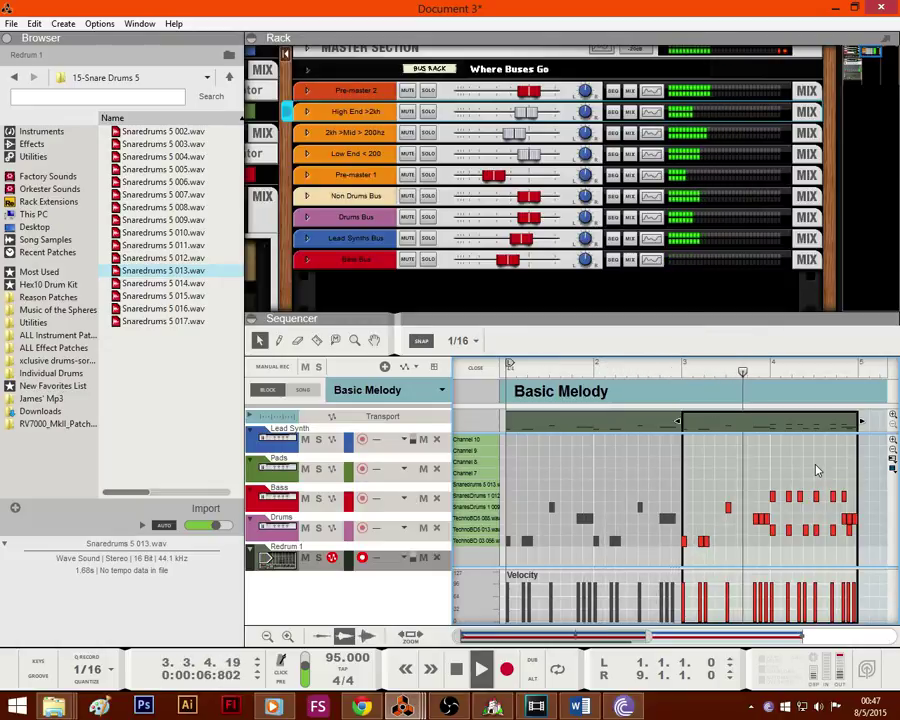
Step: Close the clip editor, join the two Redrum clips into one four-bar clip, copy it to bar 5, and play from the start
left_click(480, 369)
left_click(492, 560)
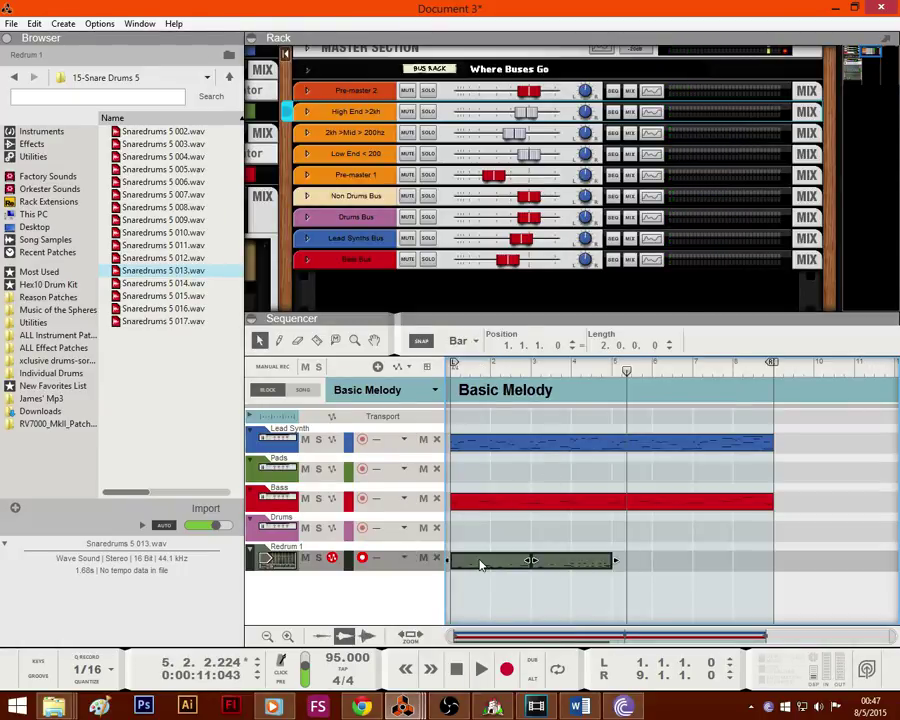
left_click_drag(491, 569, 681, 548)
left_click(456, 668)
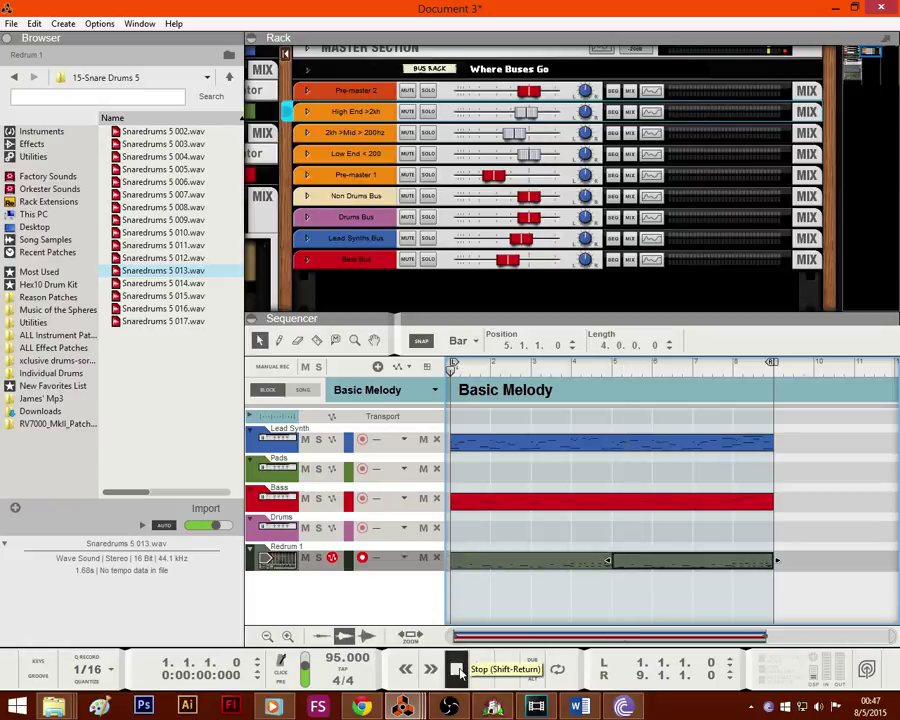
key("space")
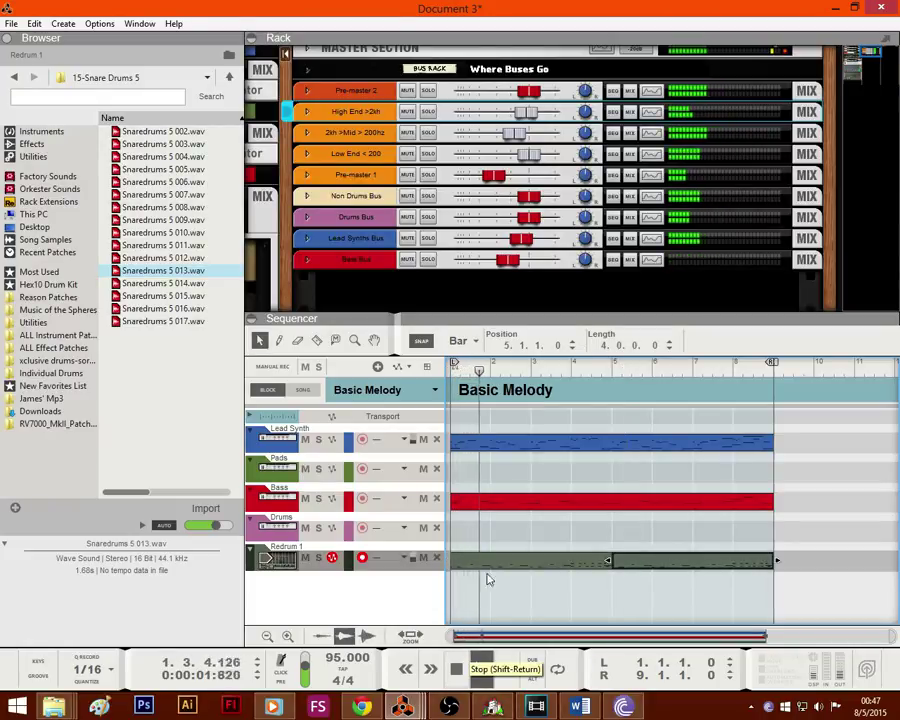
Step: Enlarge the rack, go to the bus channels, lower the Lead Synths Bus and slightly raise the Bass Bus
double_click(524, 504)
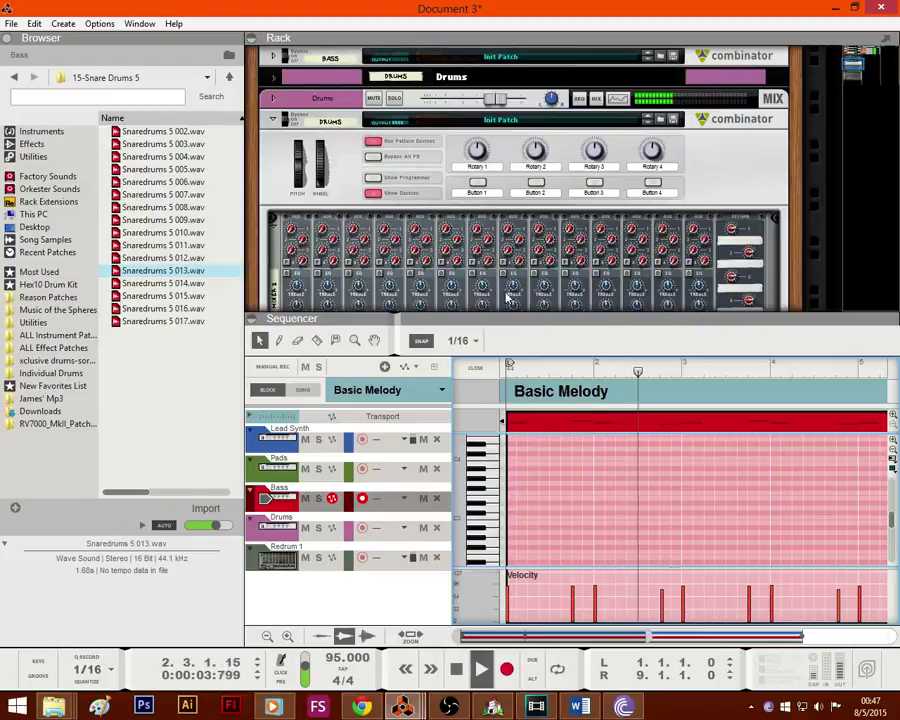
left_click_drag(498, 315, 498, 444)
left_click_drag(853, 66, 873, 54)
left_click_drag(493, 267, 489, 292)
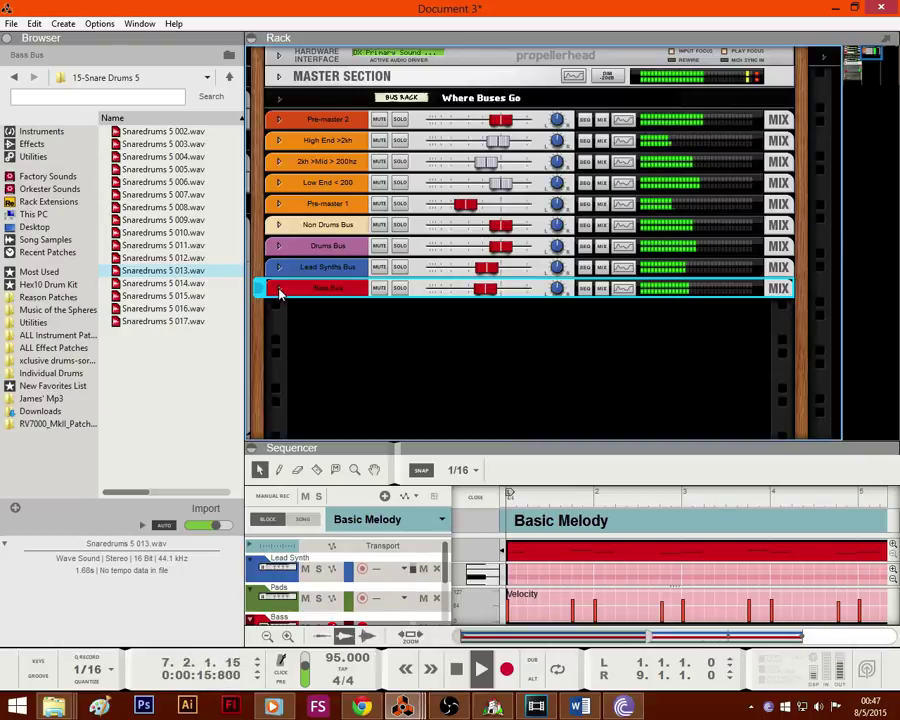
Step: Turn on Ultra Lo on the Bass channel's Softube Bass Amp insert
left_click_drag(866, 50, 832, 63)
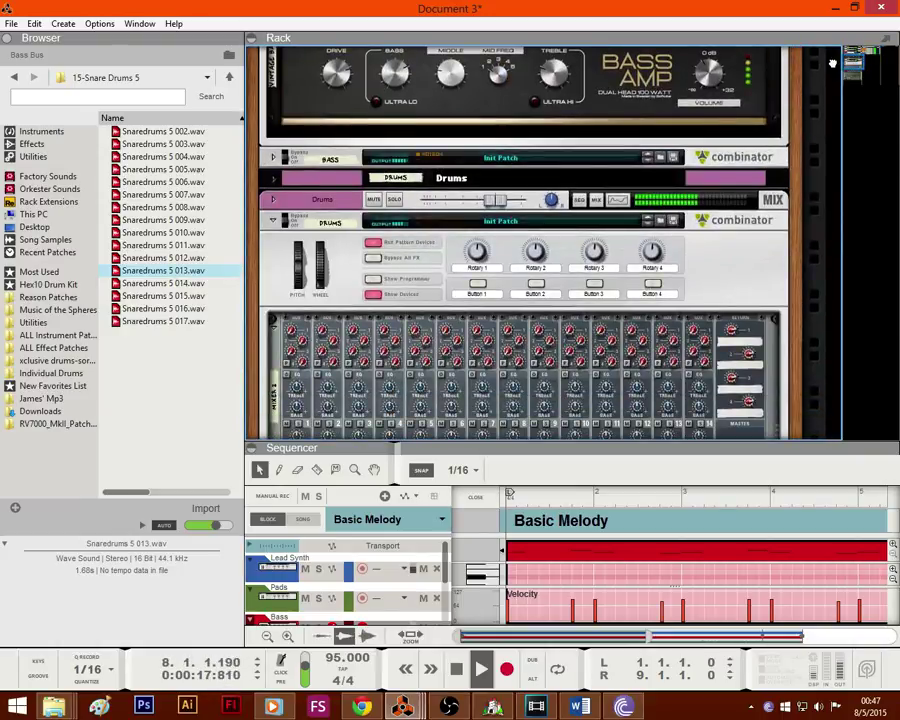
left_click(858, 52)
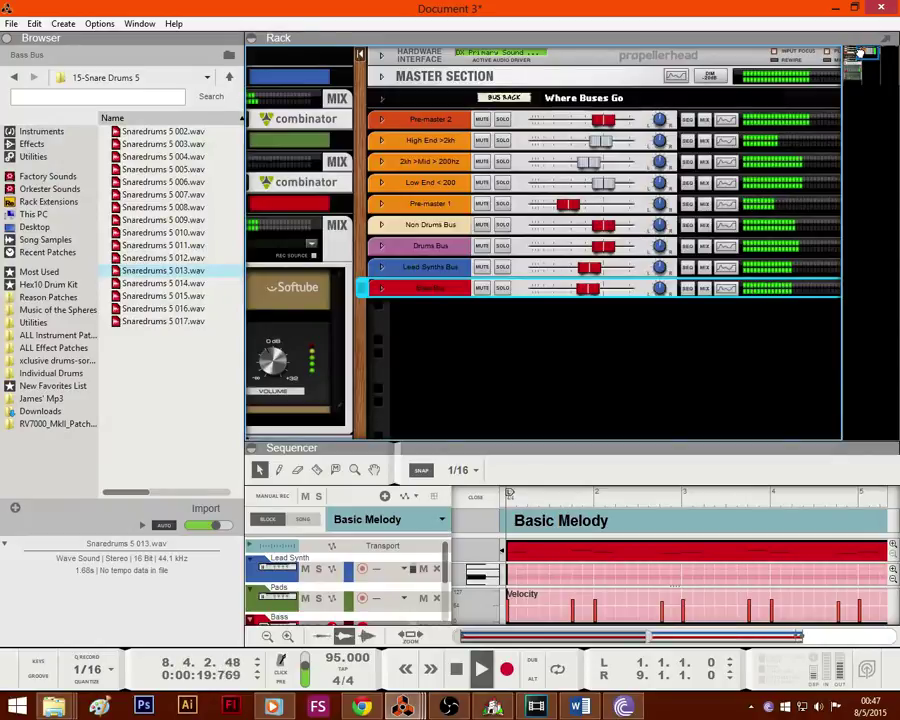
left_click(860, 52)
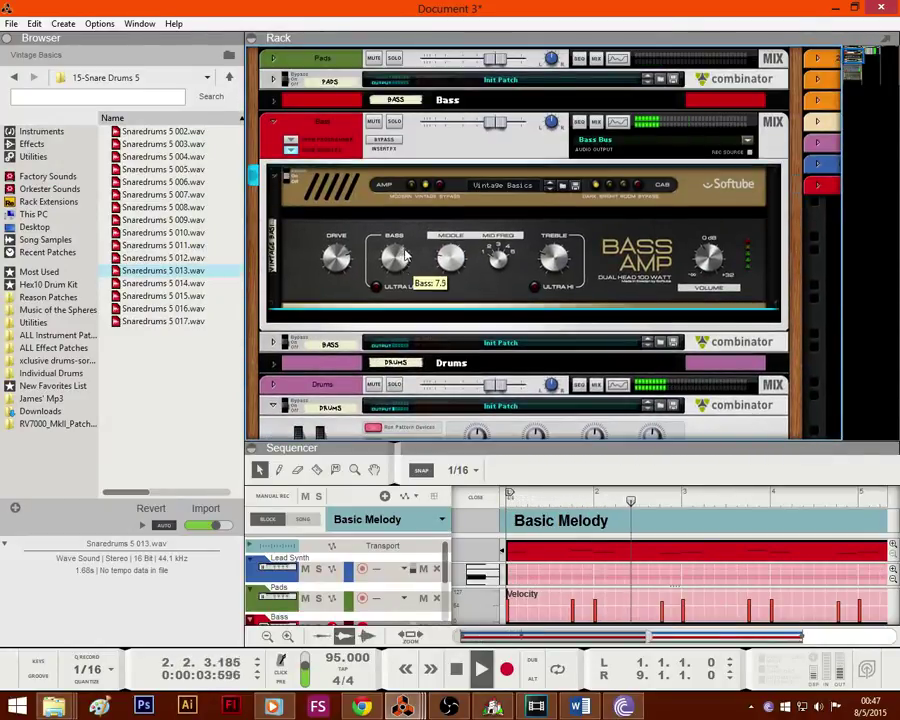
left_click(396, 290)
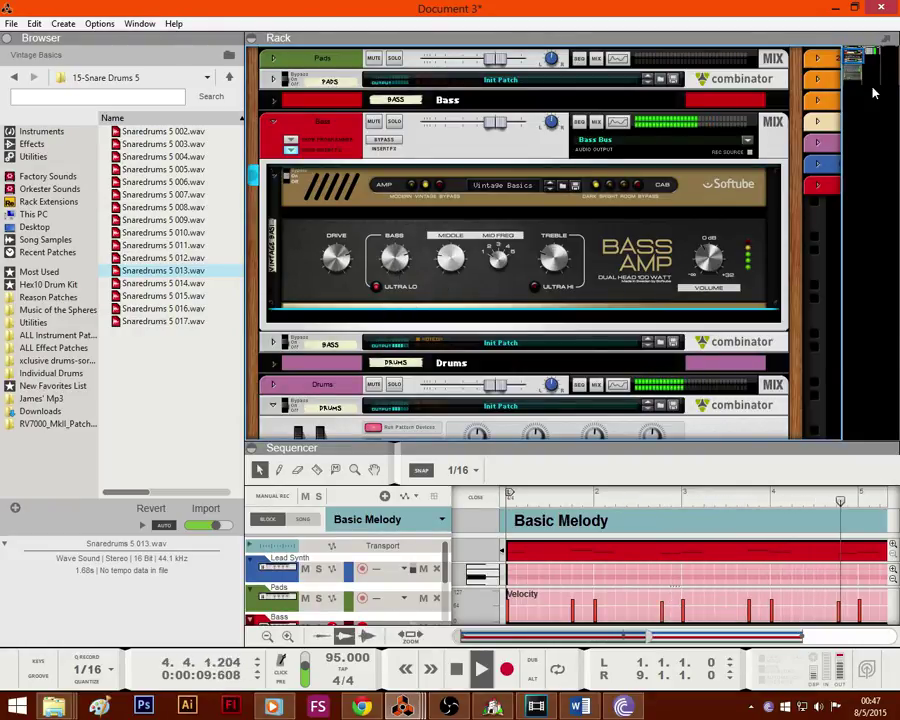
Step: Return to the bus channels and slightly lower the Bass Bus level
left_click_drag(855, 62, 873, 57)
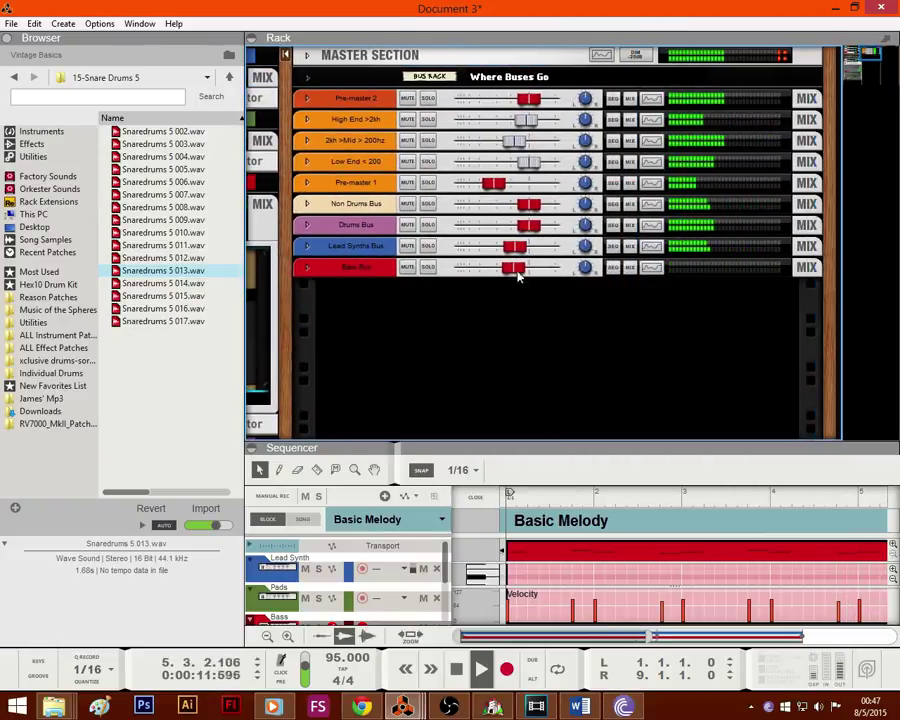
left_click_drag(518, 277, 512, 272)
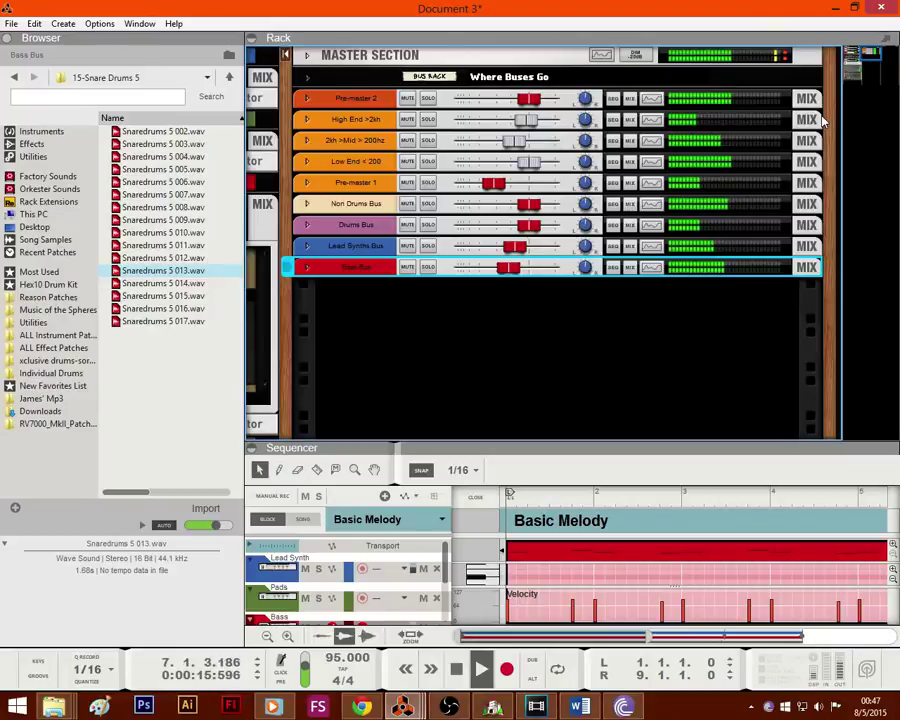
left_click_drag(512, 267, 508, 267)
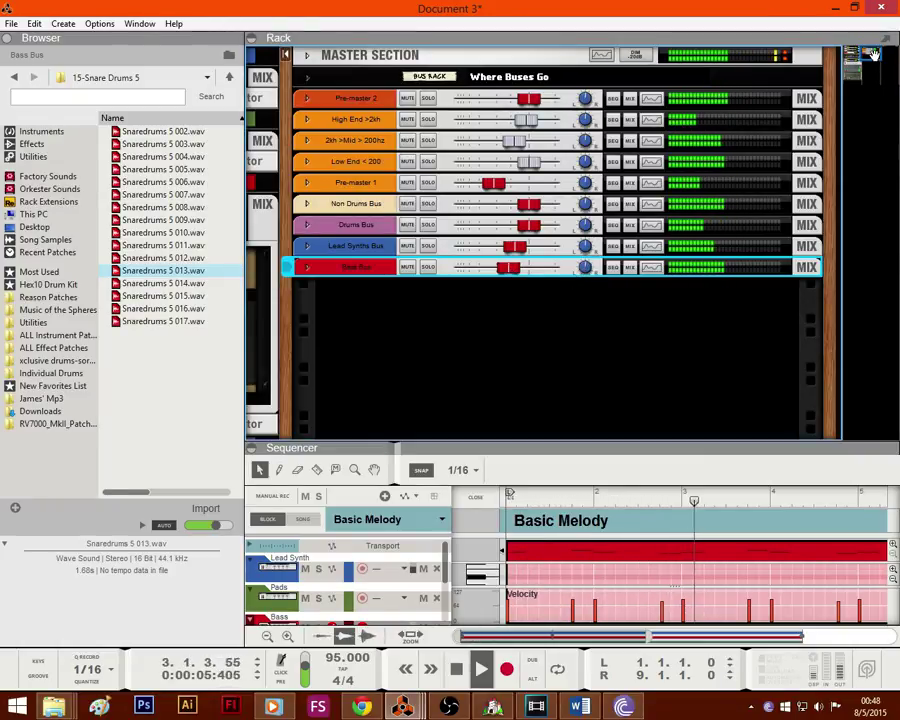
Step: Go to the Redrum inside the Drums Combinator and set its drum 1 level to 111
left_click(842, 64)
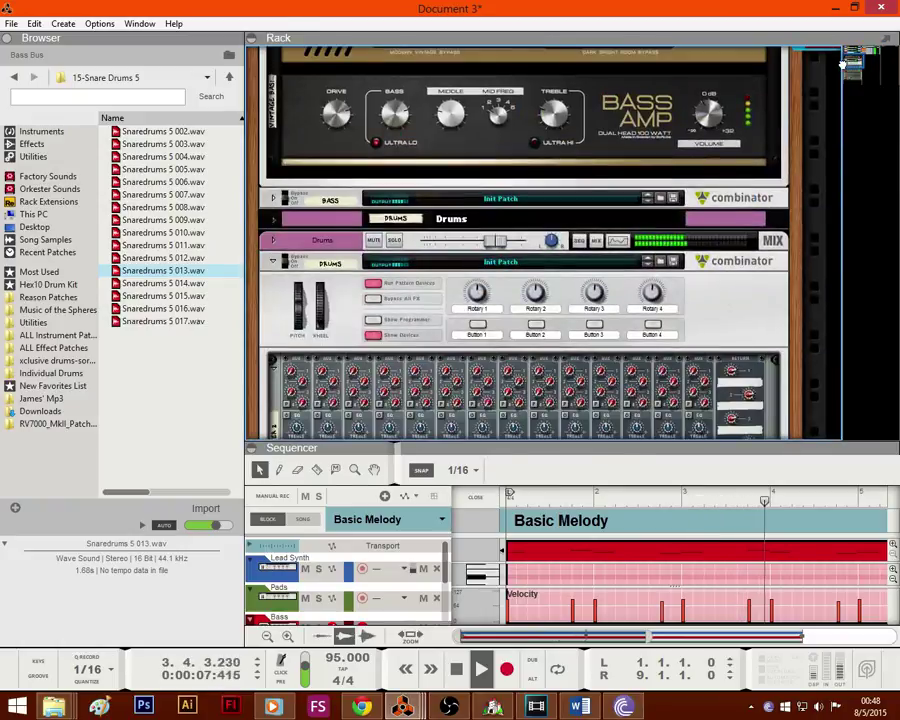
scroll(362, 335, "down", 6)
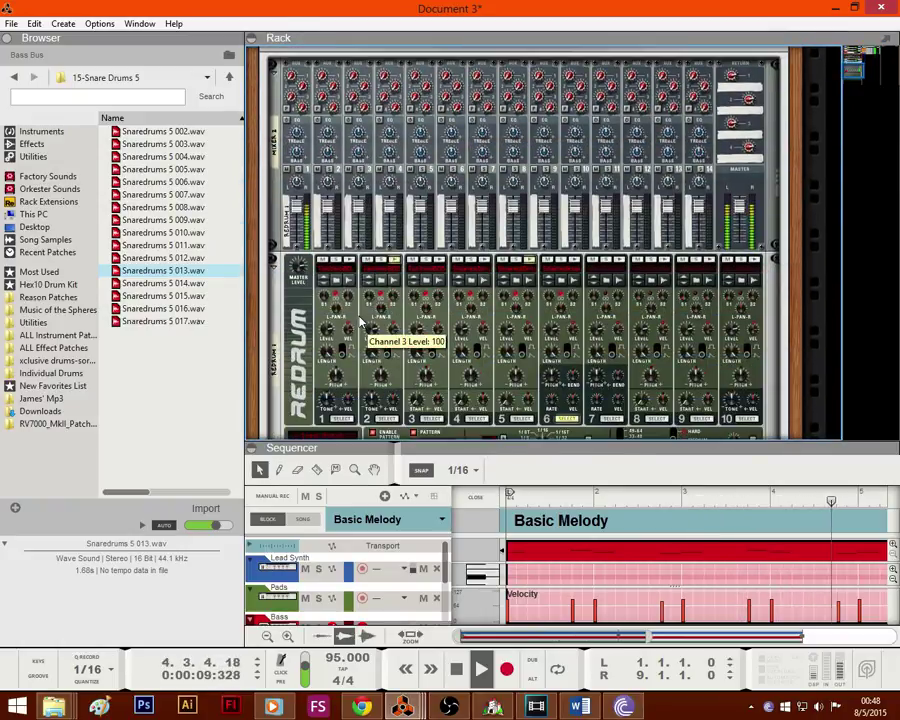
left_click(334, 329)
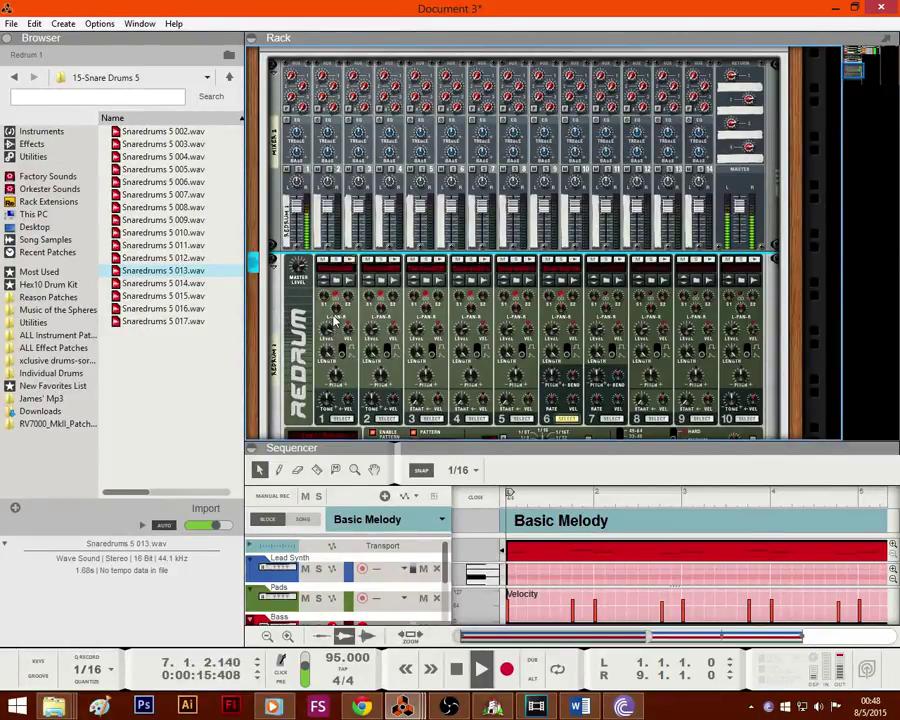
left_click_drag(328, 328, 328, 333)
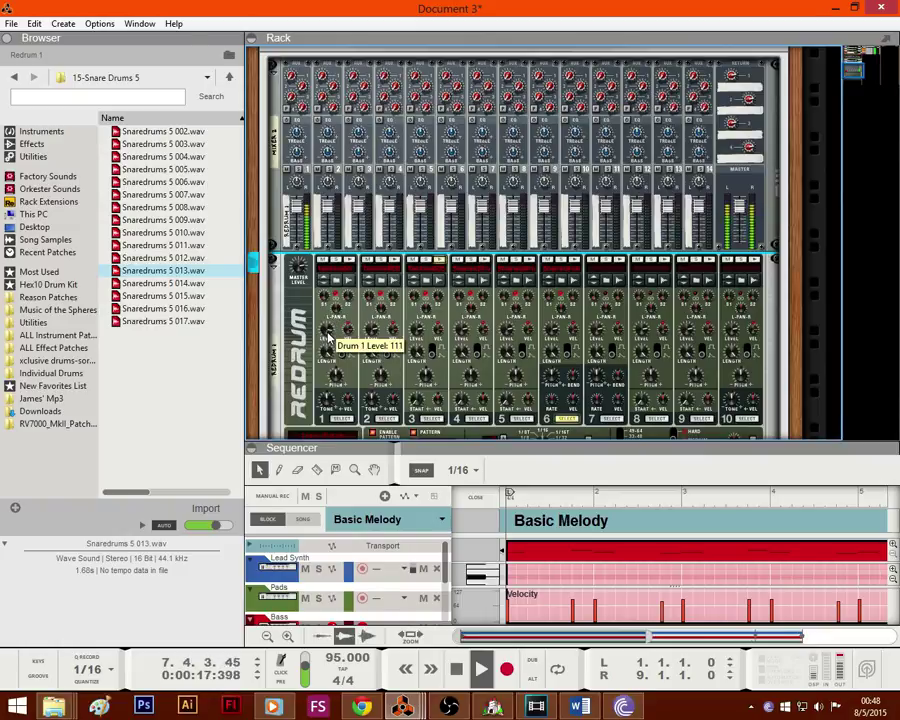
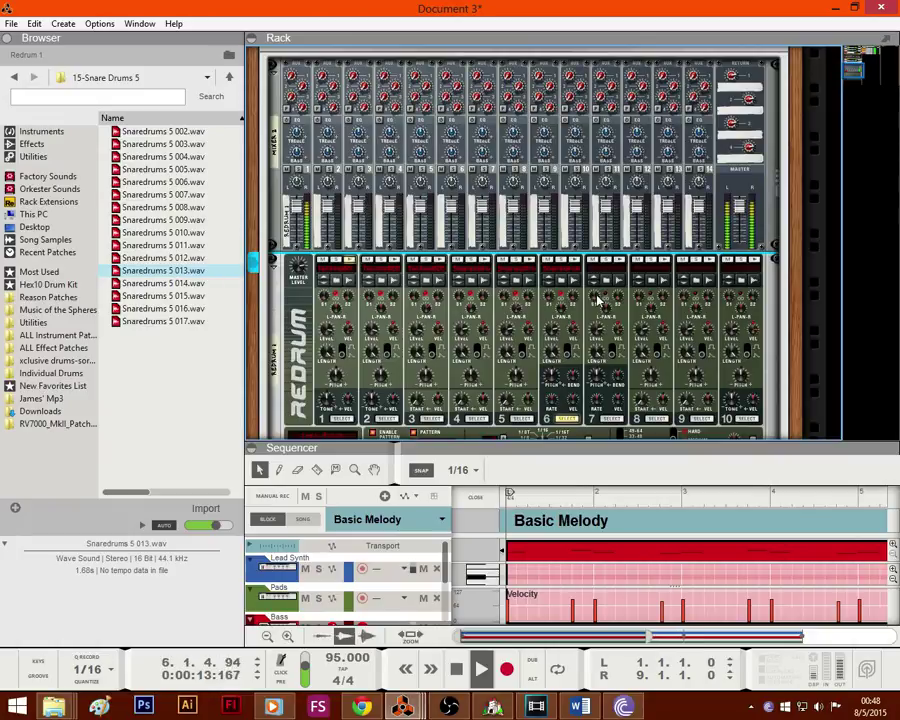
Step: Enlarge the sequencer, close the Bass clip and open the Redrum 1 clip covering bars 5 to 8 for editing
scroll(563, 378, "down", 2)
left_click_drag(581, 453, 490, 178)
left_click(475, 228)
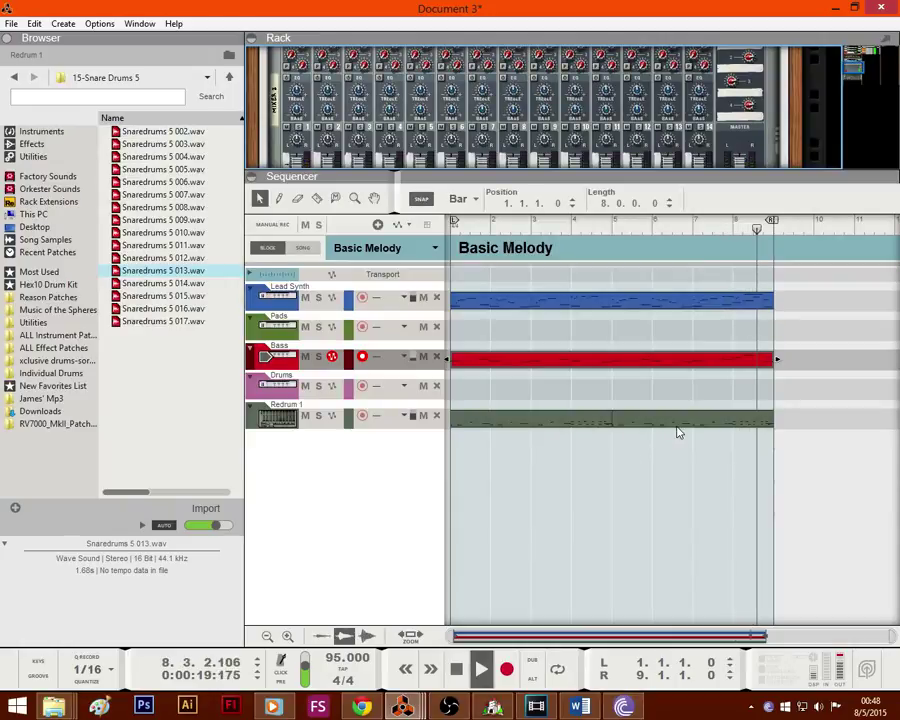
left_click(692, 228)
double_click(744, 419)
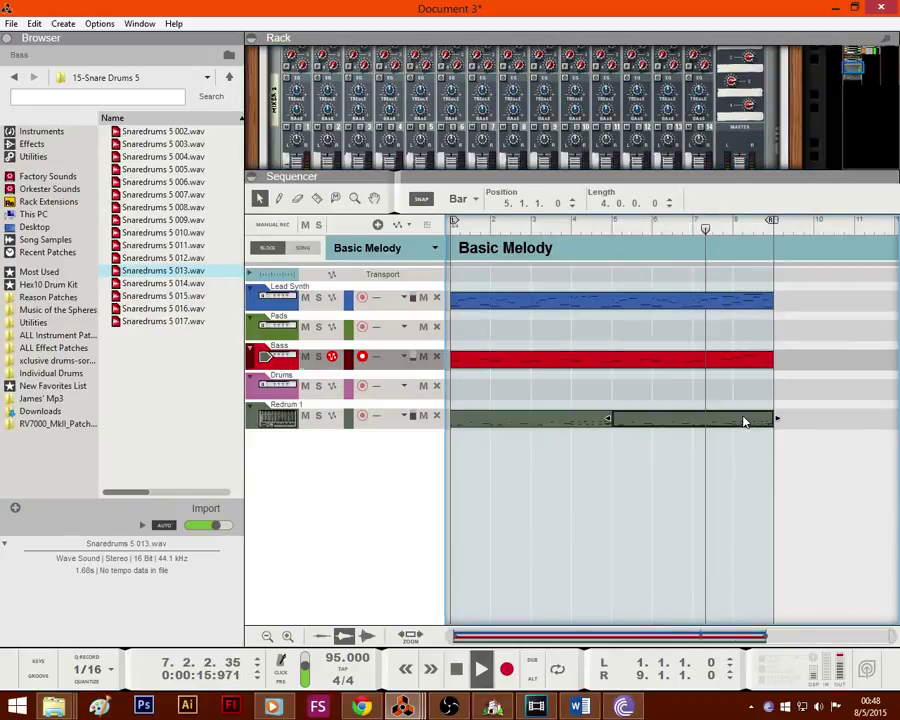
Step: Delete the last two pairs of snare and kick hits at the end of bar 8 in the Redrum clip
left_click_drag(764, 338, 777, 387)
key("Delete")
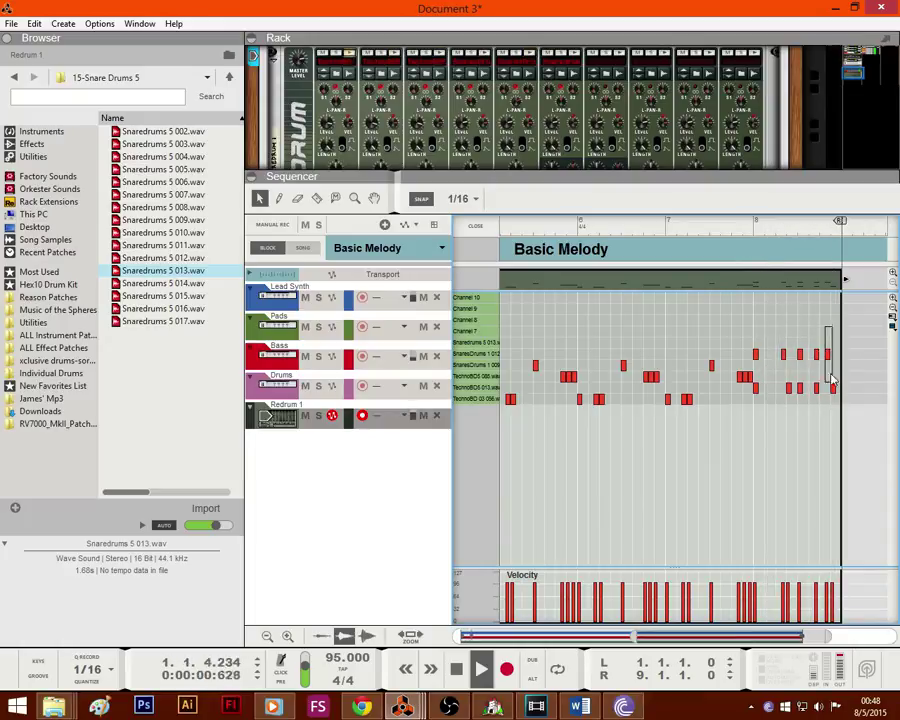
left_click_drag(831, 377, 837, 392)
key("Delete")
left_click(755, 226)
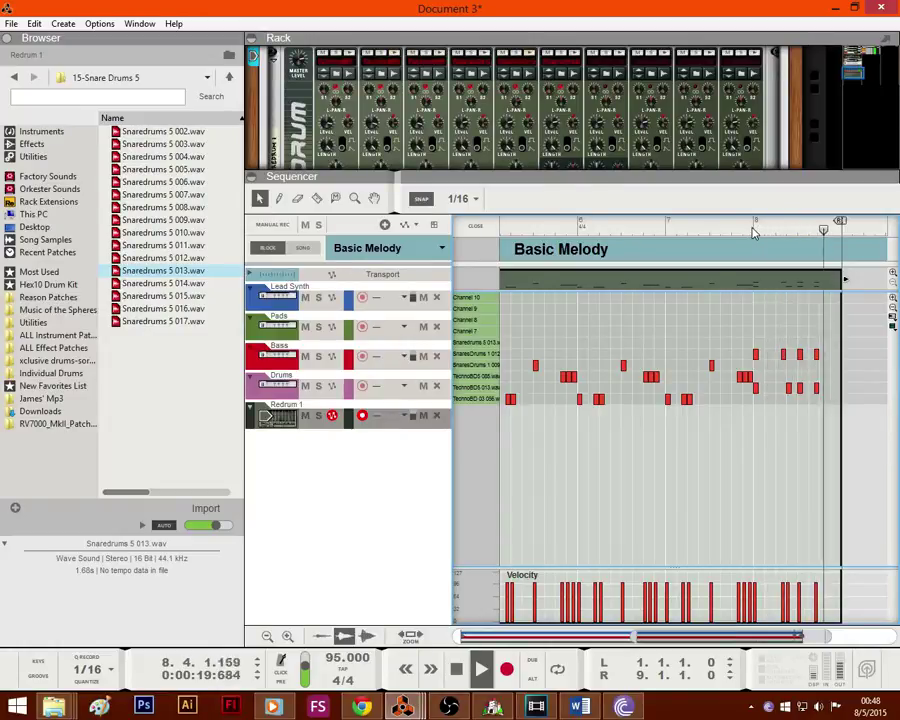
left_click_drag(818, 355, 812, 350)
key("Delete")
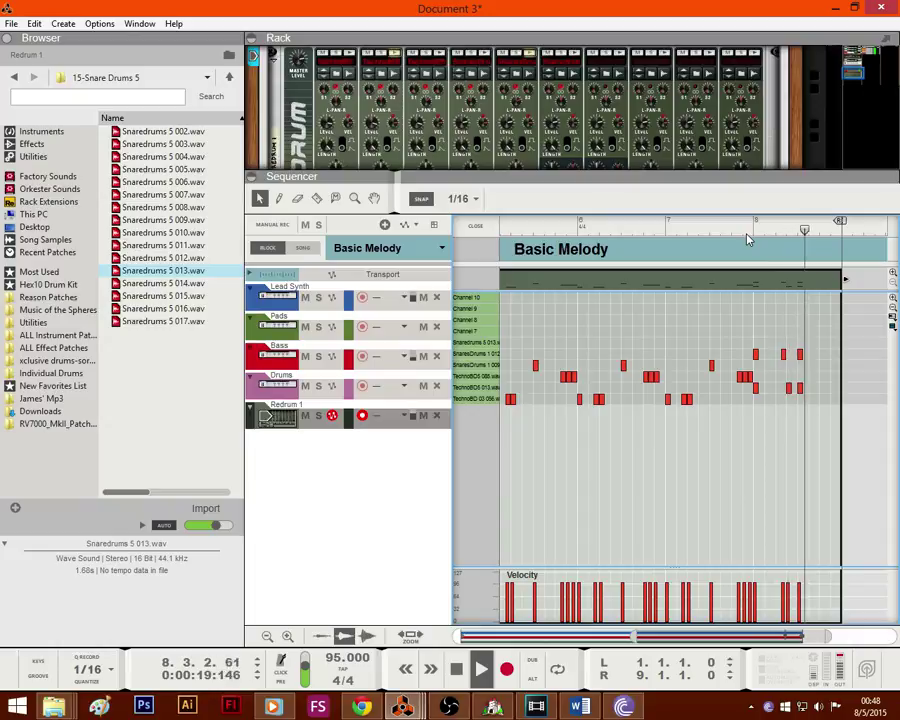
Step: Place a single SnaresDrums 1 009 hit at 8.4.1 in the Redrum clip and return to the block arrangement
left_click_drag(815, 393, 833, 368)
left_click(752, 232)
left_click(832, 390)
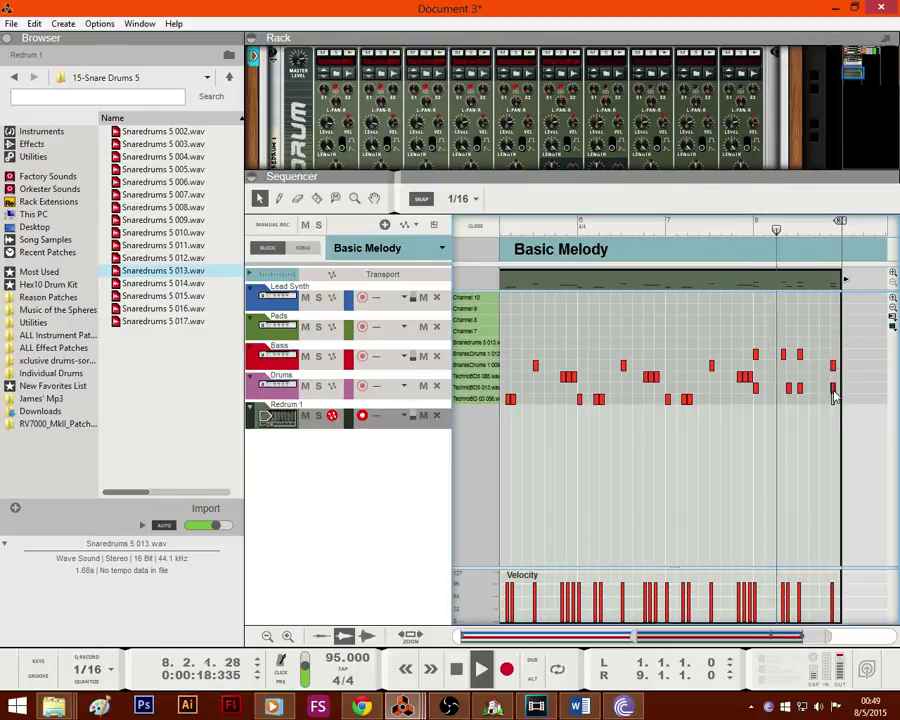
key("Delete")
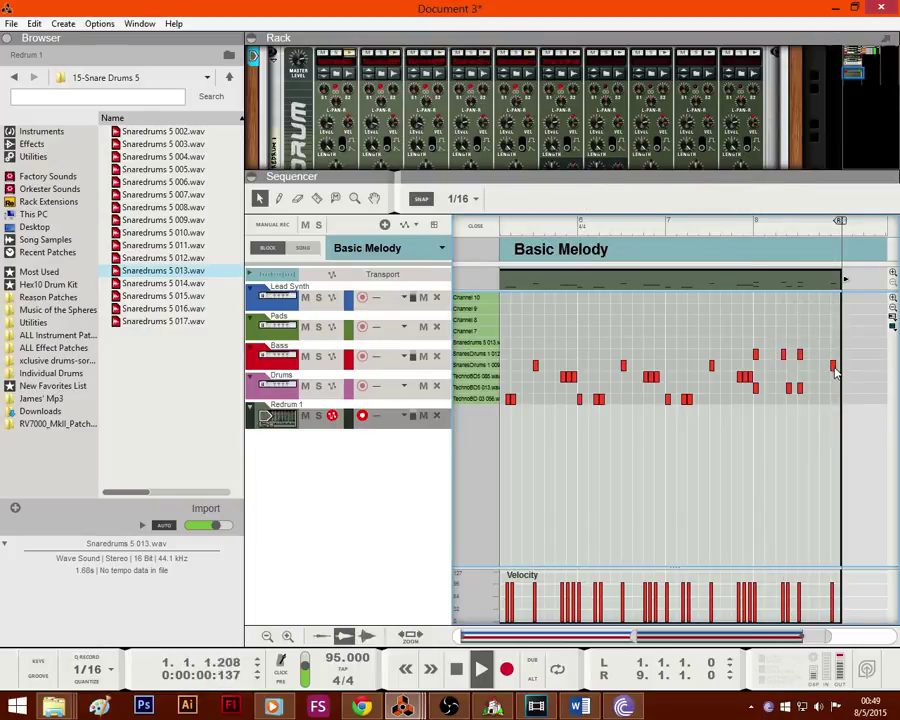
left_click_drag(835, 370, 825, 373)
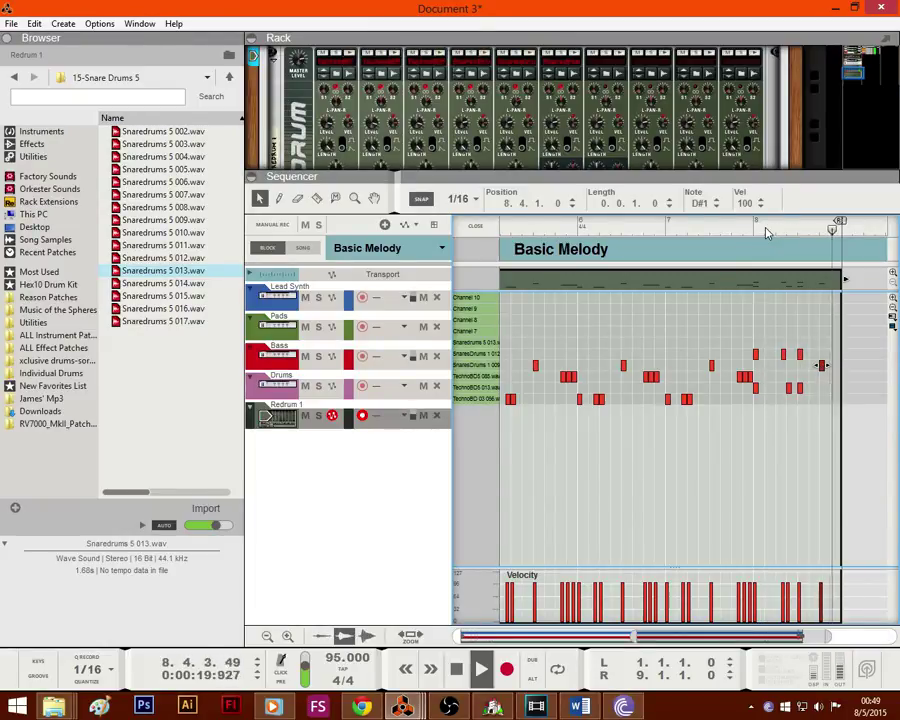
left_click(488, 228)
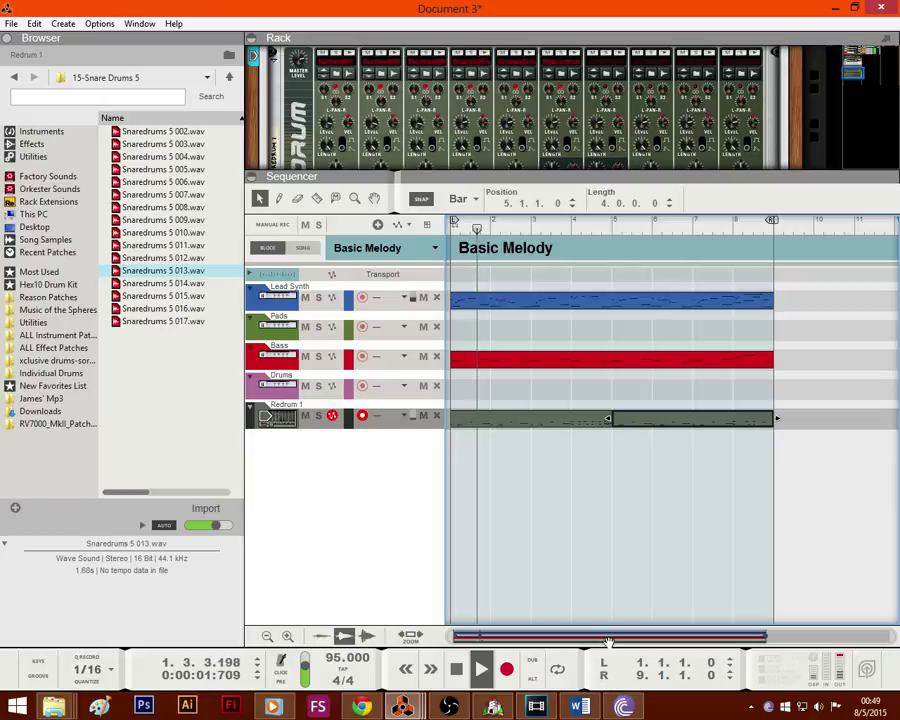
Step: Play through the block, check the notes of the Lead Synth clip and return to the arrangement
left_click(354, 432)
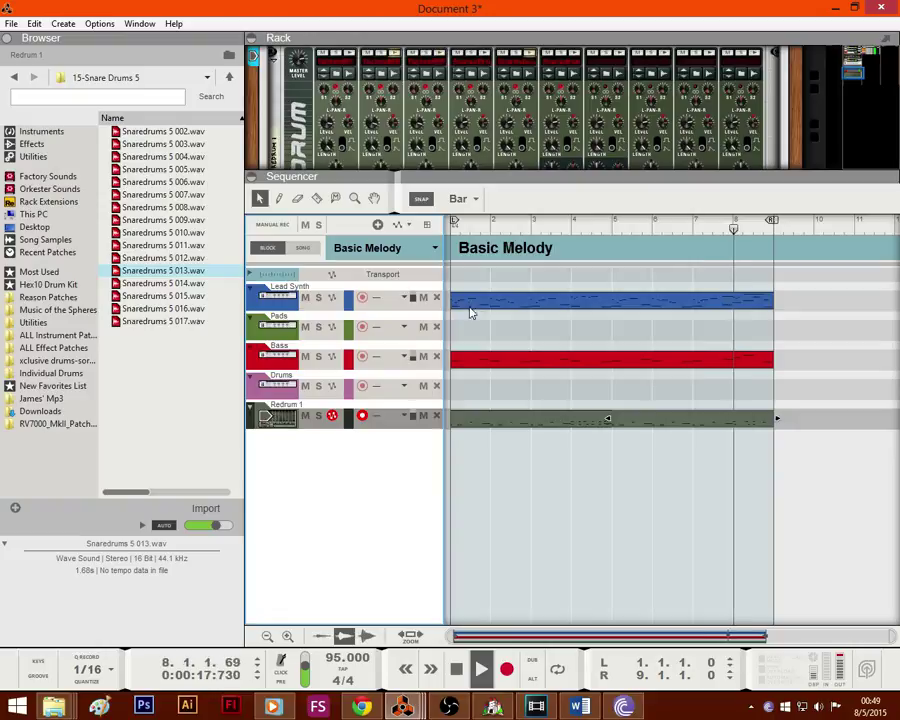
left_click_drag(891, 637, 898, 637)
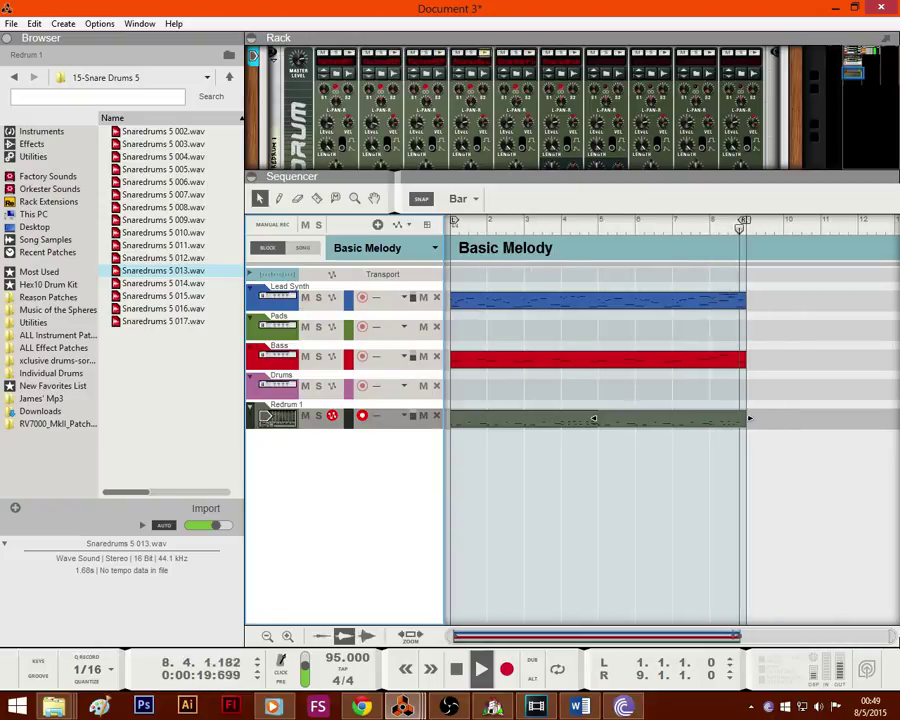
double_click(620, 304)
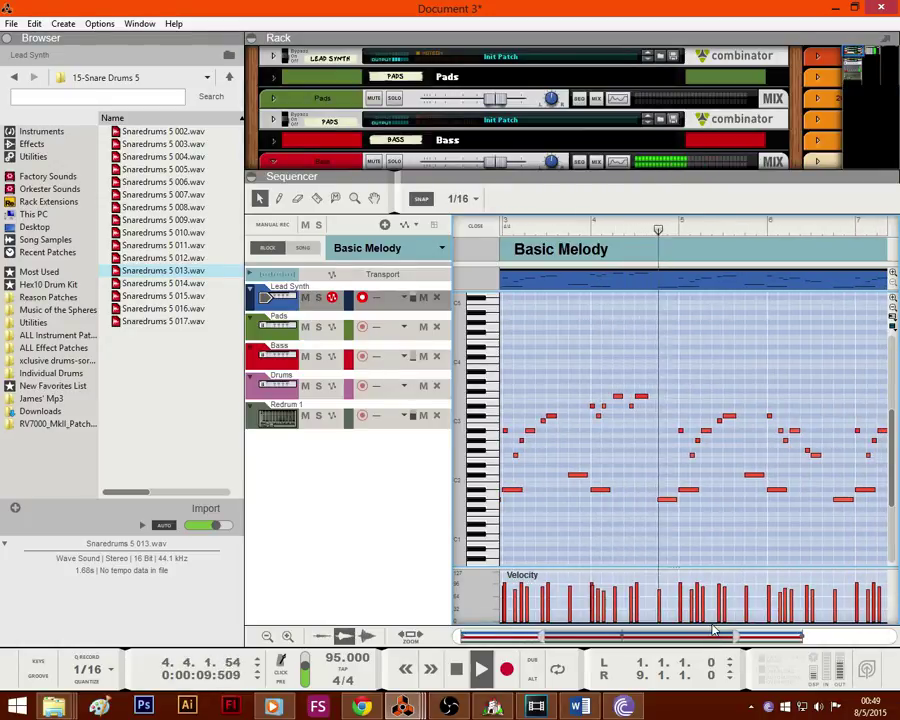
left_click(476, 227)
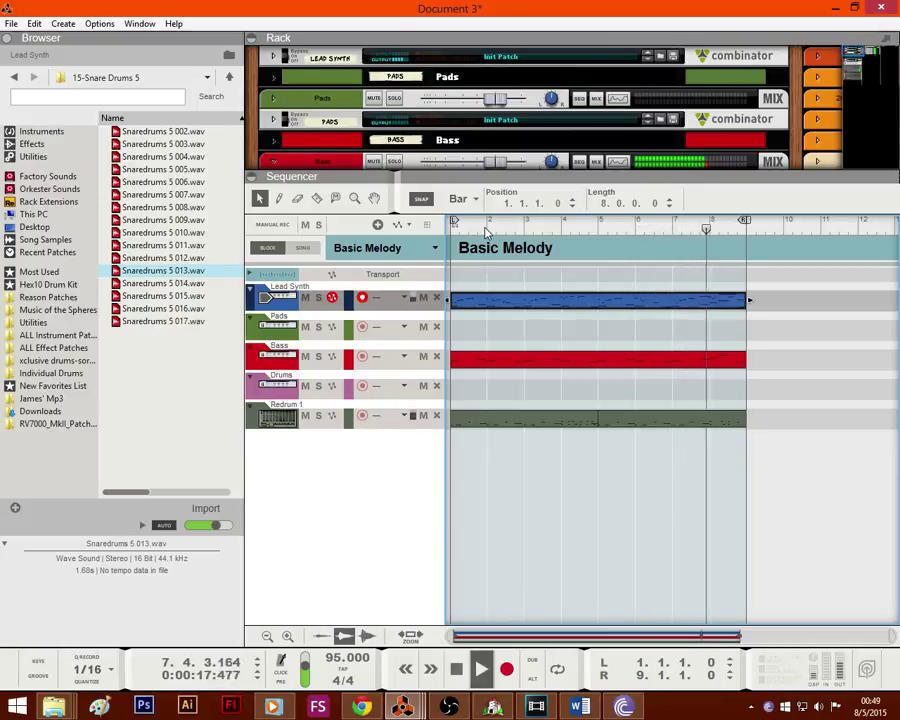
Step: Enlarge the rack, stop playback and unfold the Pads Combinator
left_click_drag(410, 184, 410, 336)
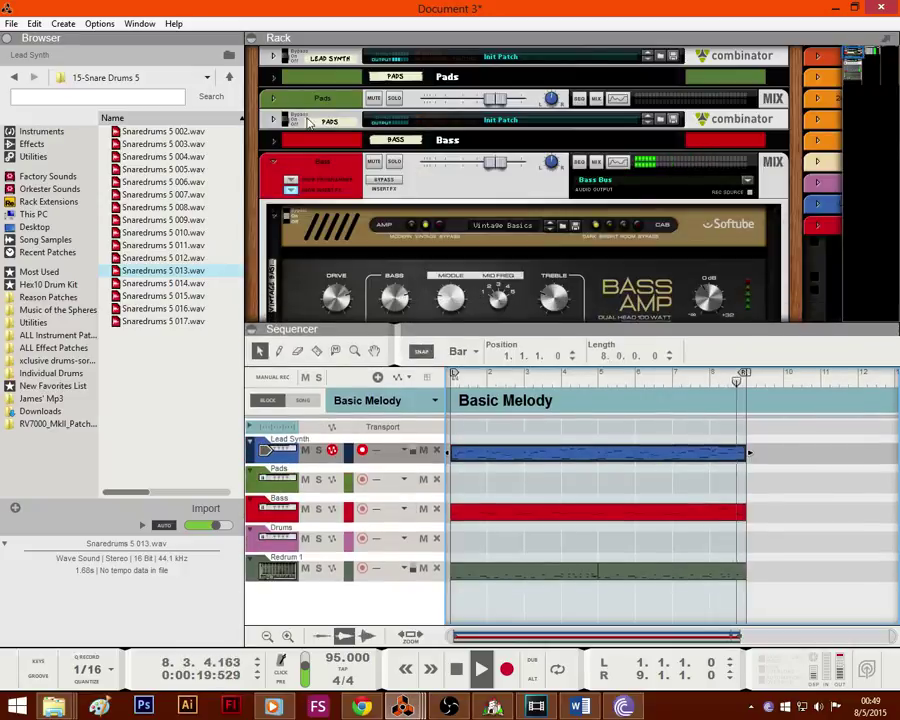
key("space")
left_click(273, 119)
scroll(255, 185, "down", 3)
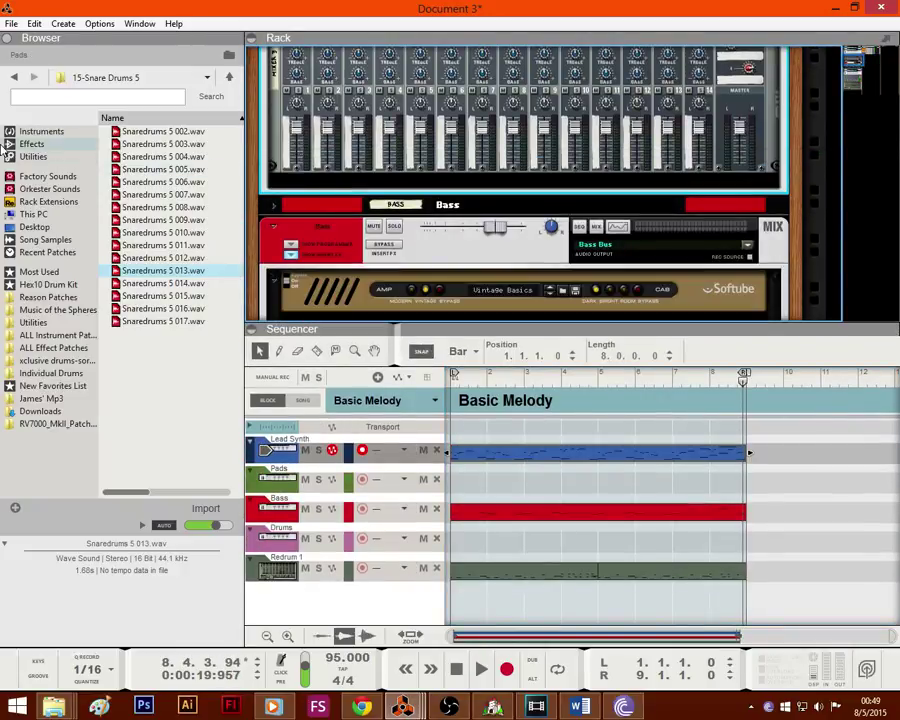
Step: Open the Strings folder within ALL Instrument Patches in the browser
left_click(26, 133)
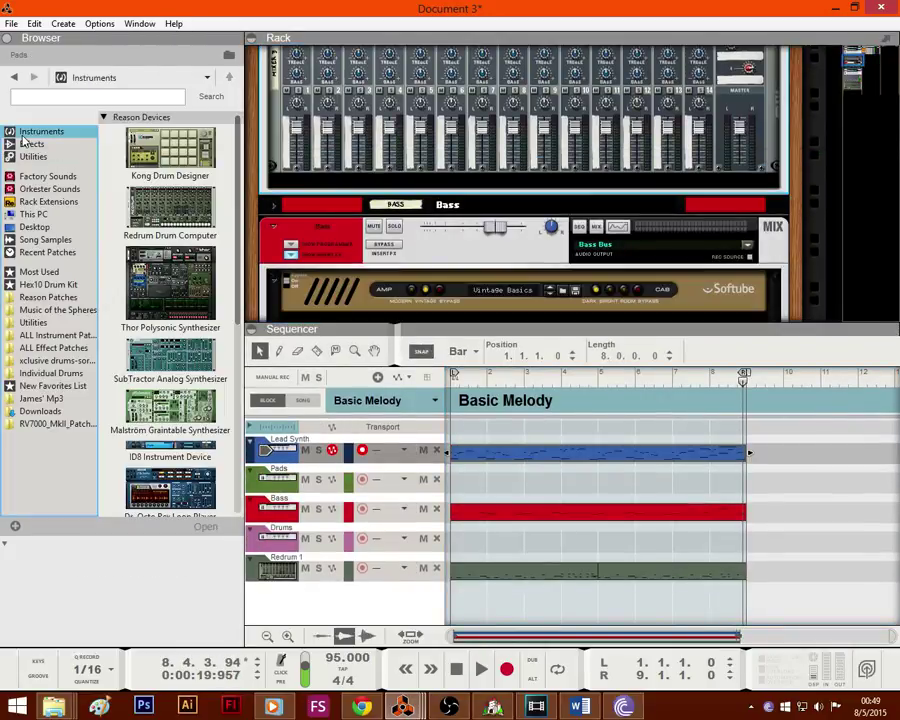
left_click(80, 338)
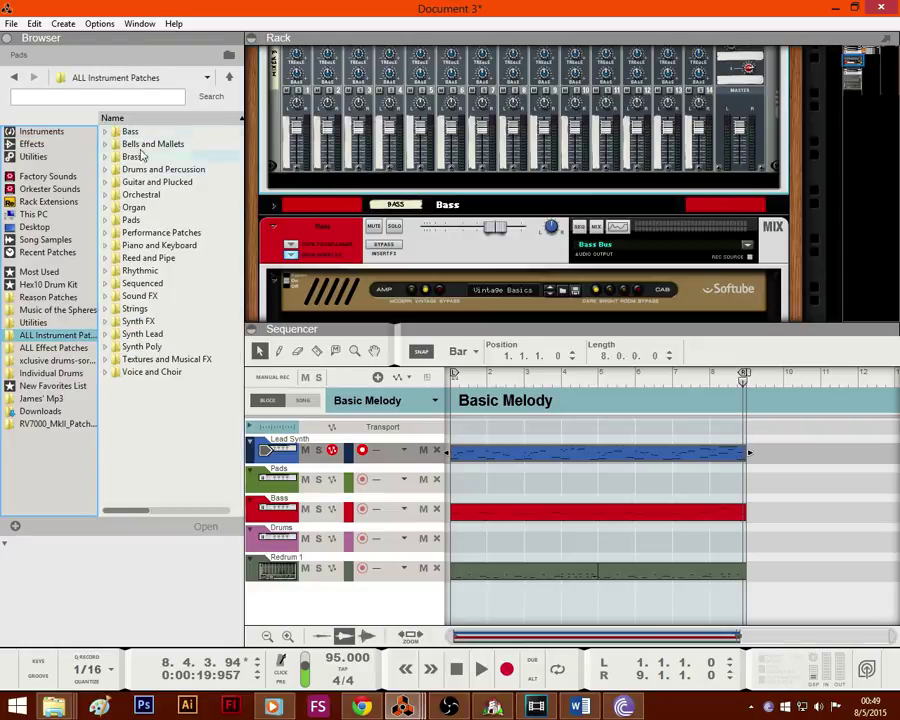
left_click(129, 220)
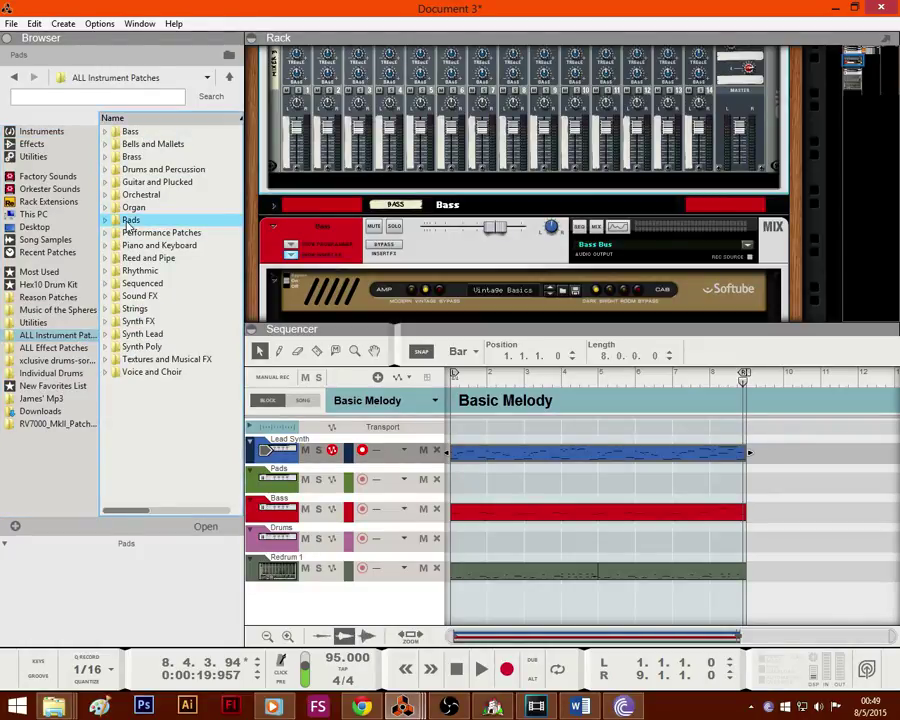
left_click(149, 271)
left_click(154, 259)
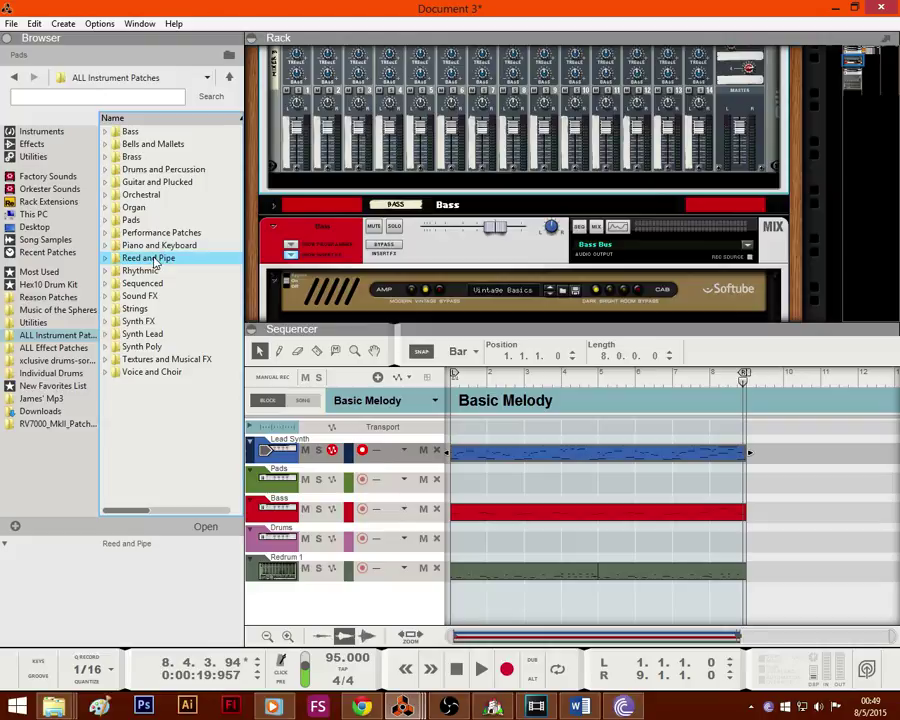
double_click(134, 308)
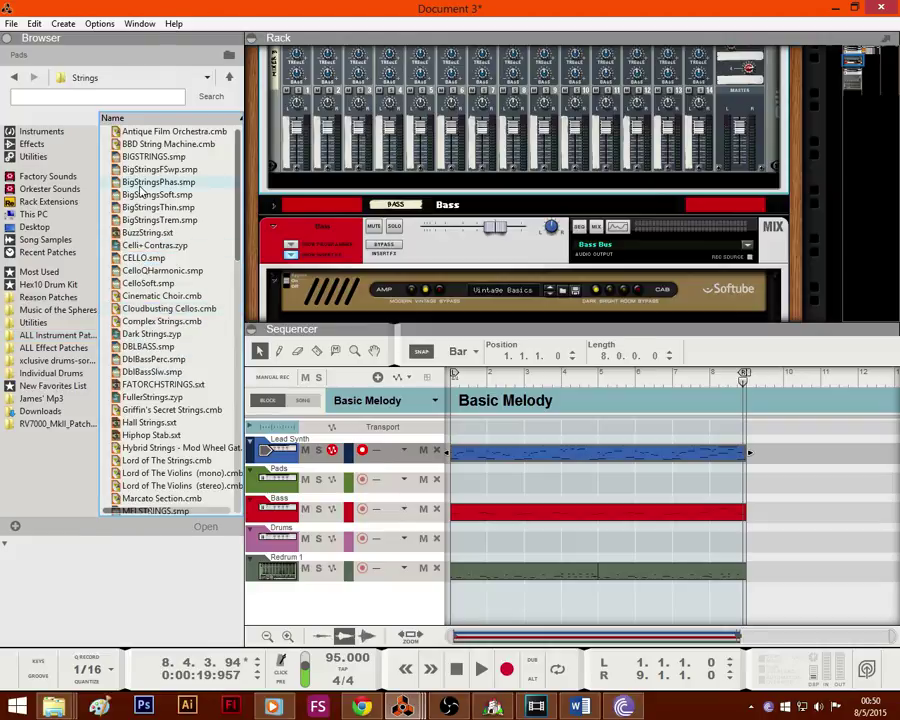
Step: Add the Hall Strings.sxt patch to the Pads Combinator and slightly lower its mixer channel level
scroll(183, 370, "down", 1)
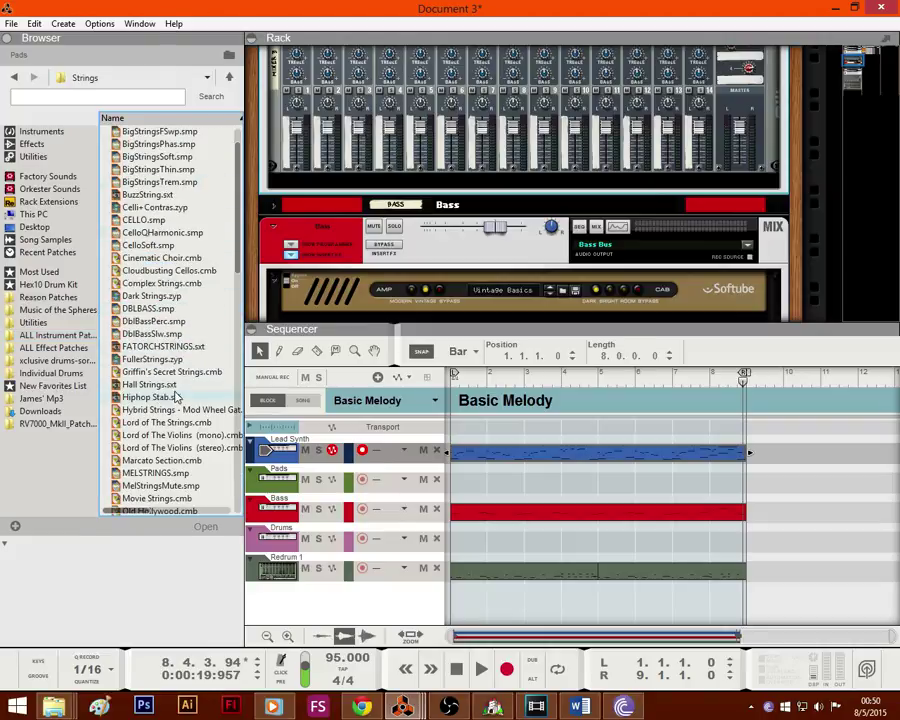
left_click_drag(172, 386, 358, 184)
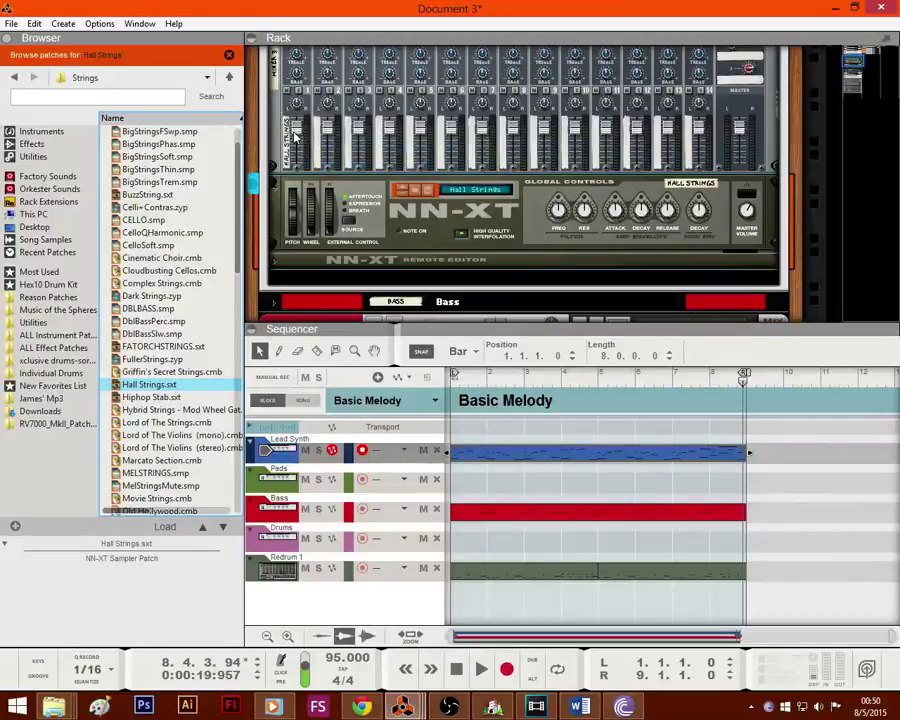
left_click_drag(294, 131, 295, 142)
Step: Enlarge the sequencer, create a one-bar clip at bar 1 on the Pads track and open it for editing
left_click_drag(399, 328, 399, 220)
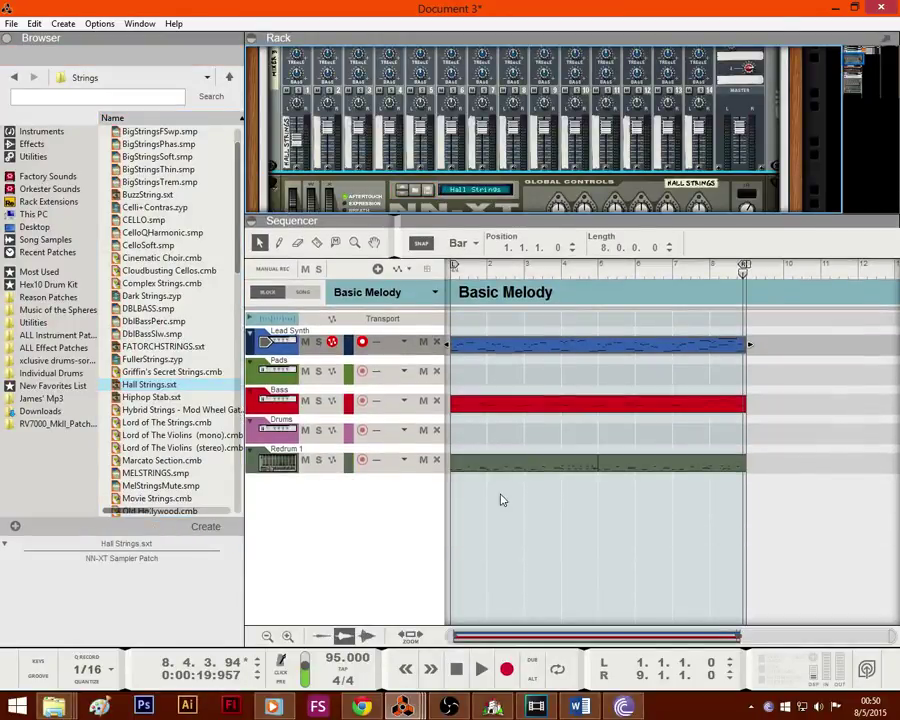
double_click(458, 376)
double_click(459, 375)
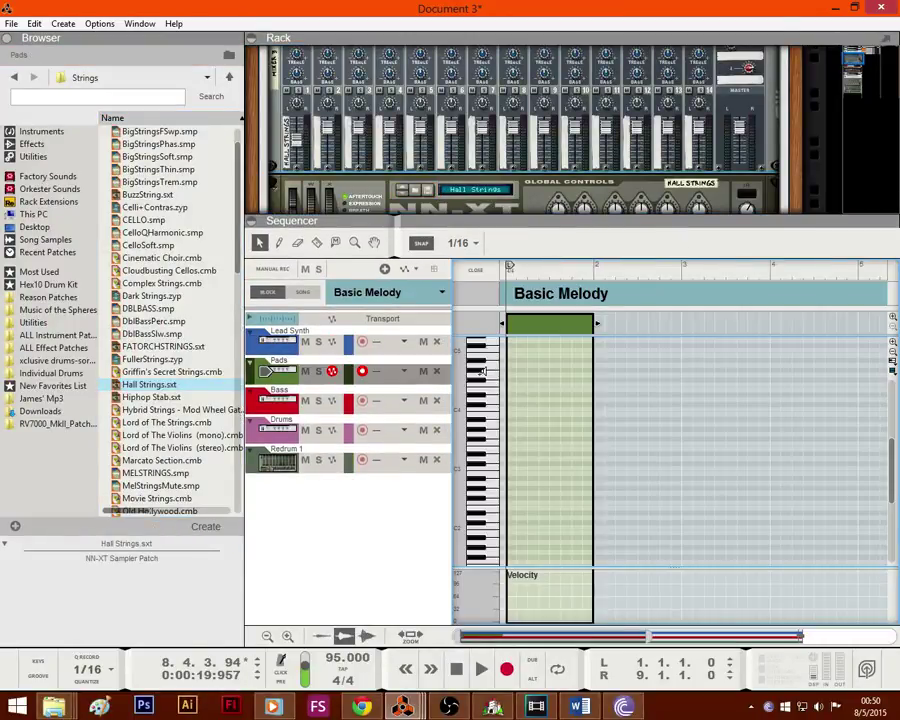
Step: Write one-beat Pads notes on A#2 at 1.1.1 and C#3 at 1.4.1, auditioning the first against the block
left_click_drag(510, 429, 522, 429)
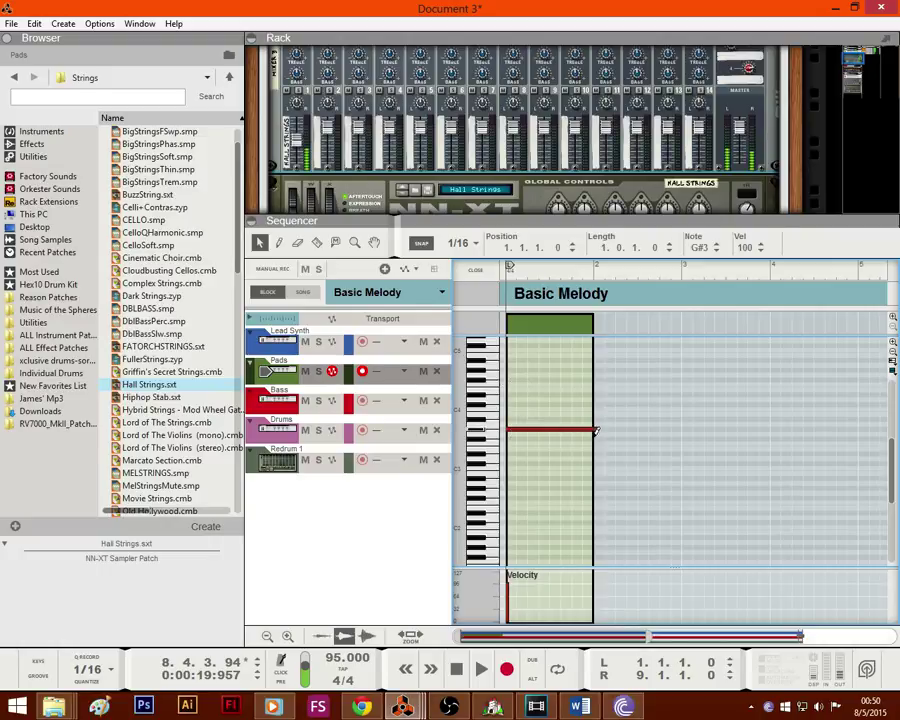
left_click_drag(586, 430, 580, 481)
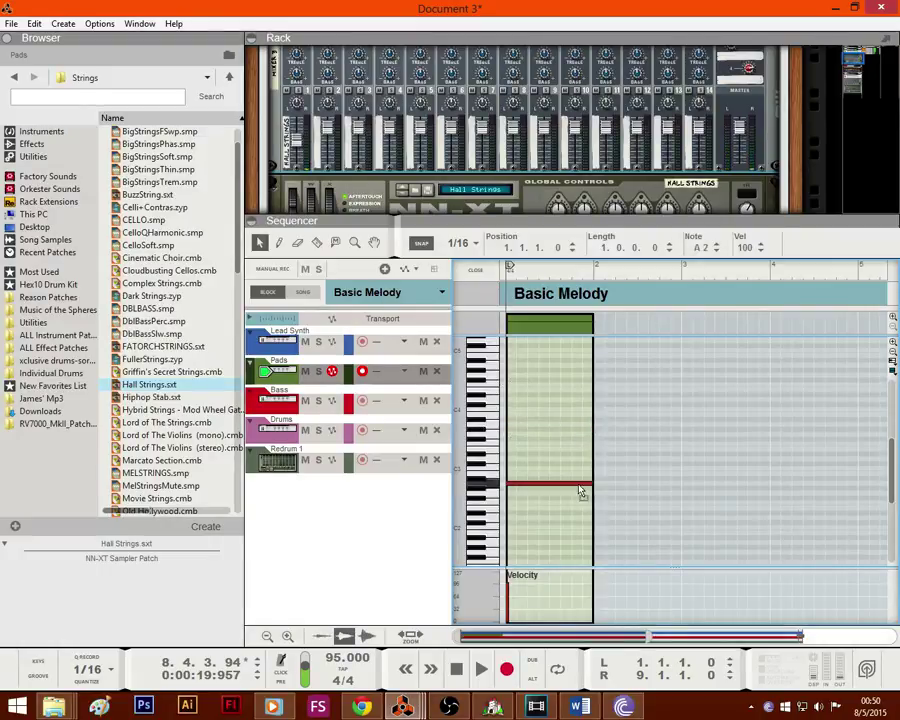
left_click(456, 669)
left_click(481, 669)
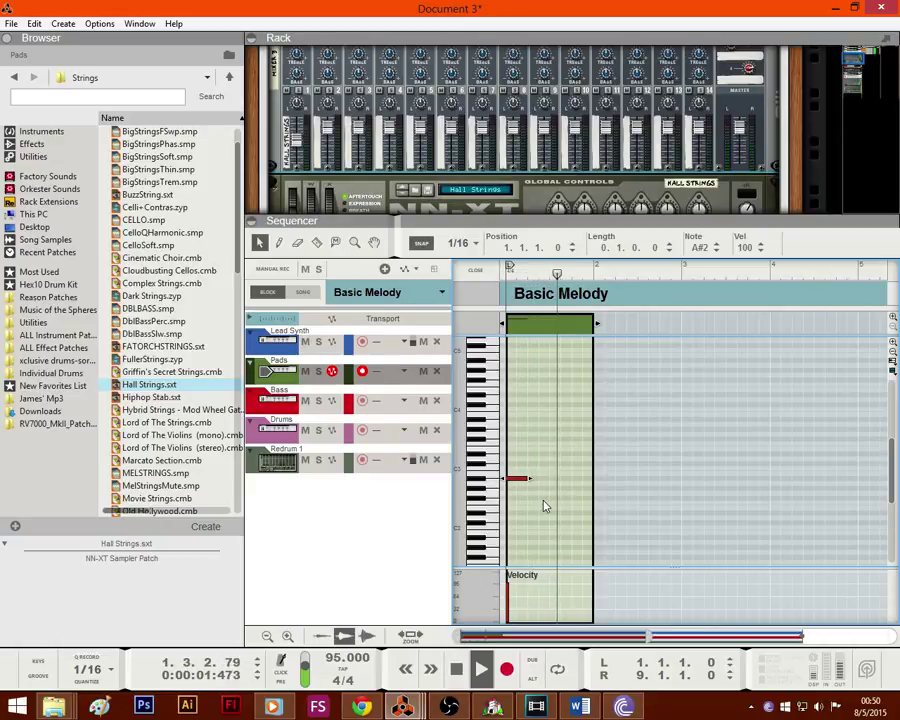
key("space")
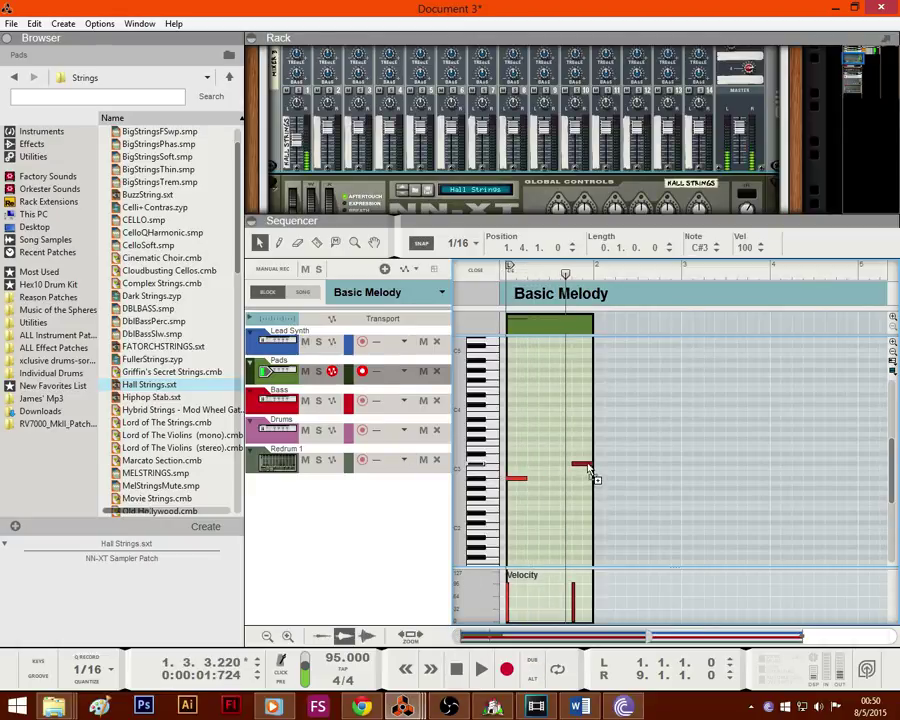
left_click(583, 391)
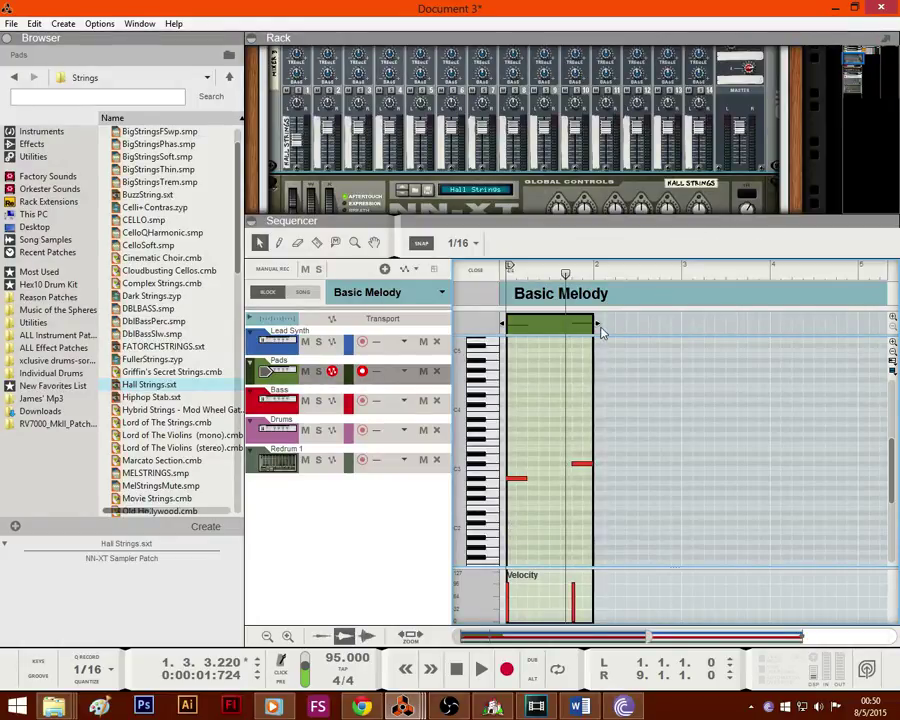
Step: Extend the Pads clip to two bars, add one-beat F3 and G#3 notes at 2.1.1 and play the phrase
left_click_drag(597, 324, 684, 325)
left_click(604, 450)
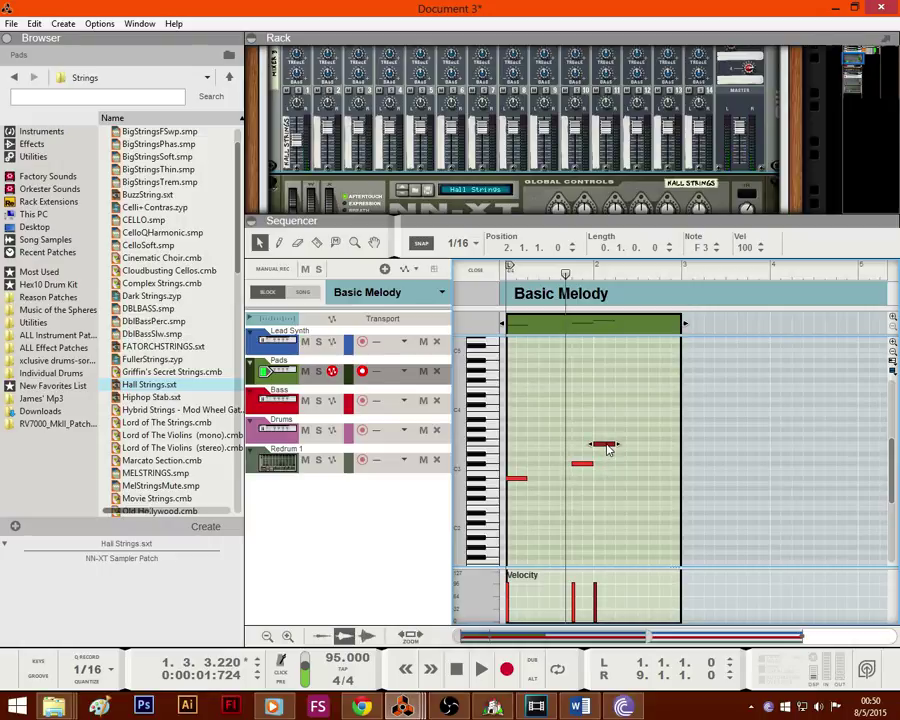
left_click(456, 669)
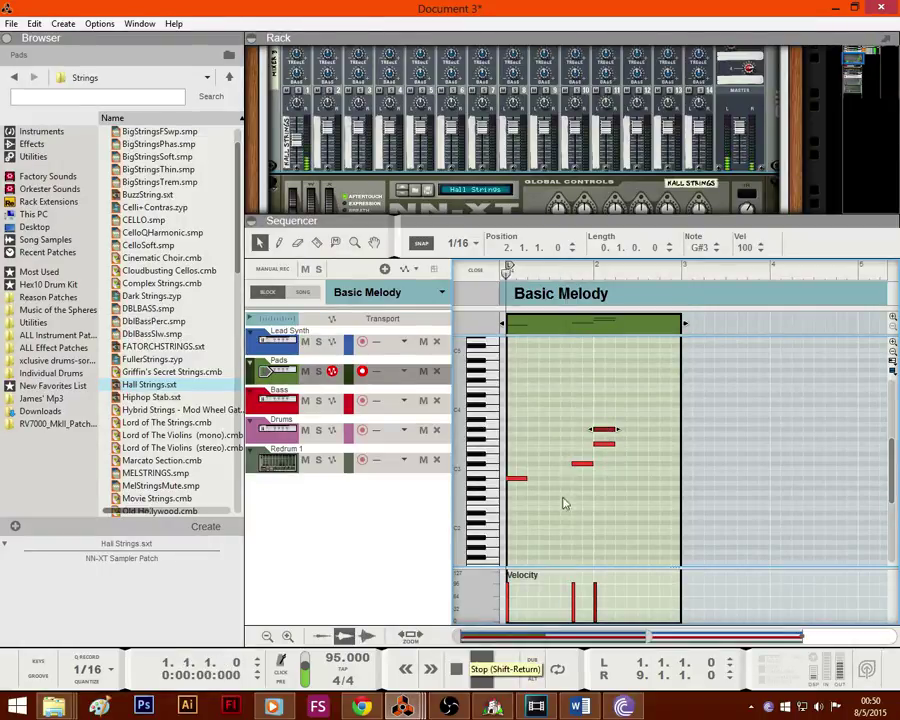
left_click(481, 669)
left_click(619, 508)
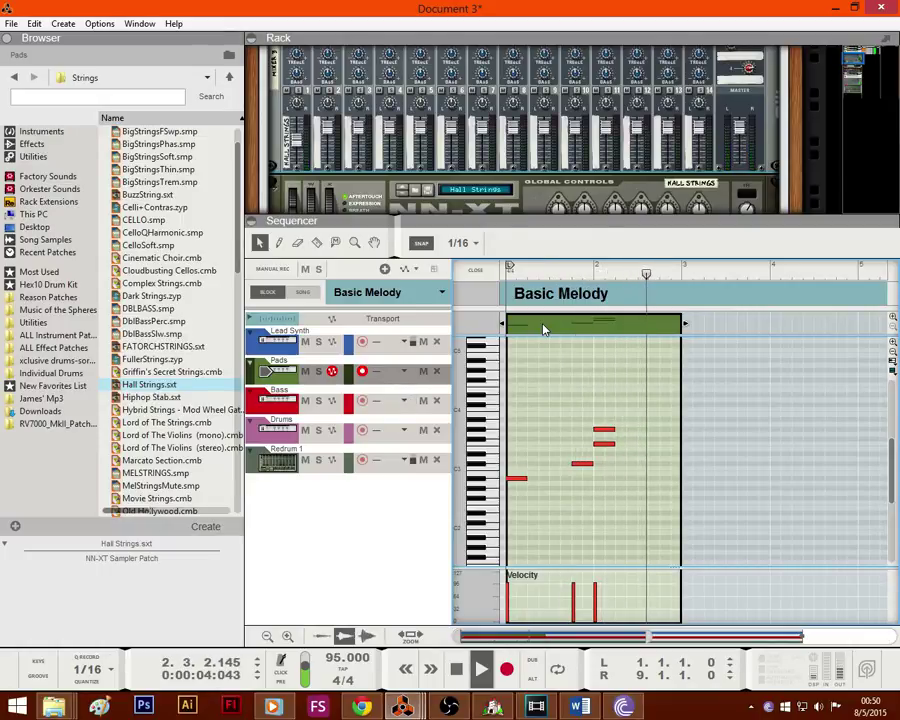
Step: Duplicate the two-bar Pads clip to bars 3 and 4 and stop playback
left_click_drag(542, 326, 725, 334, "ctrl")
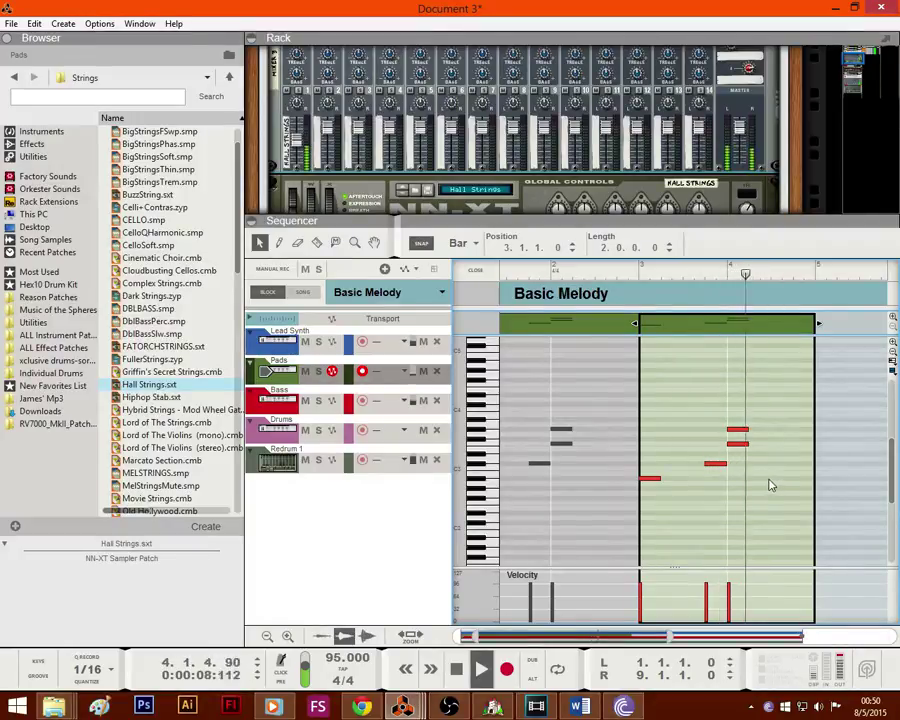
key("space")
Step: Lengthen the Pads notes at 4.1.1 to two beats, add two-beat G#3 and C4 notes at 4.3.1 and play from the start
left_click_drag(766, 482, 728, 410)
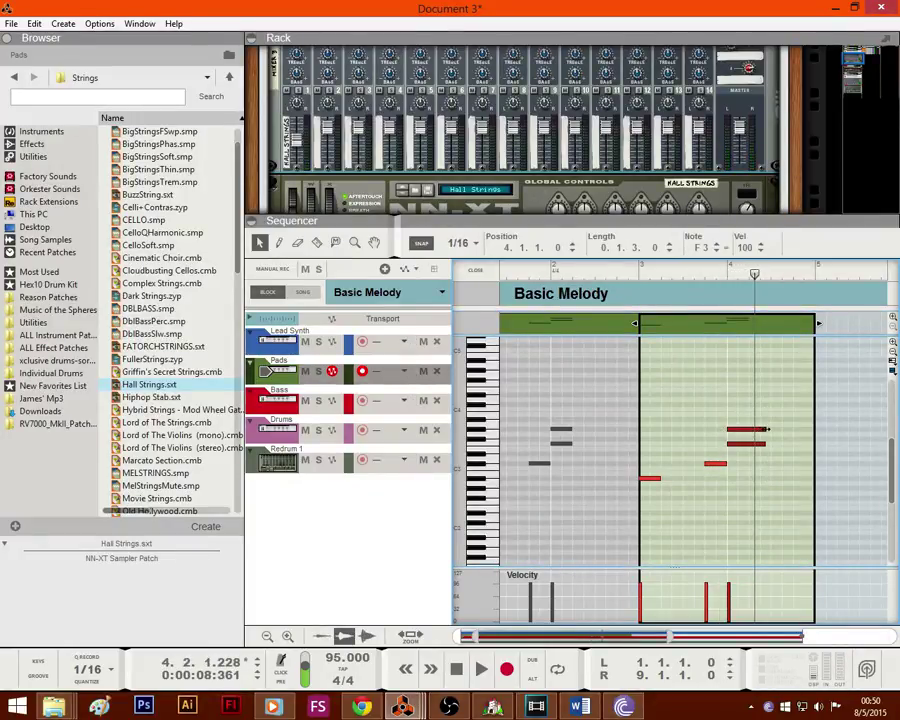
left_click_drag(759, 431, 799, 410, "ctrl")
left_click(796, 421)
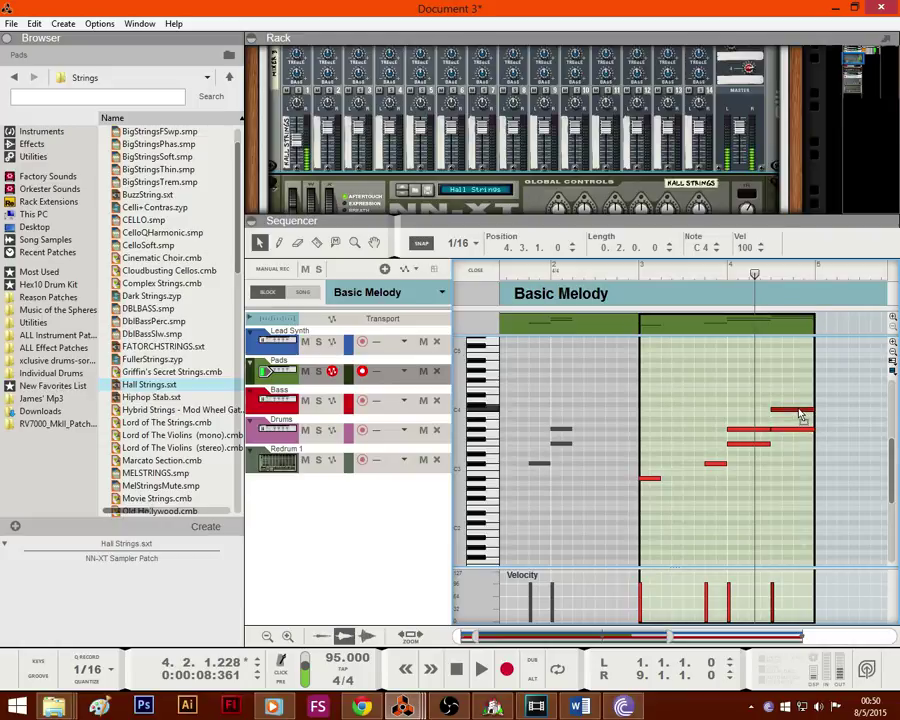
left_click(456, 676)
key("space")
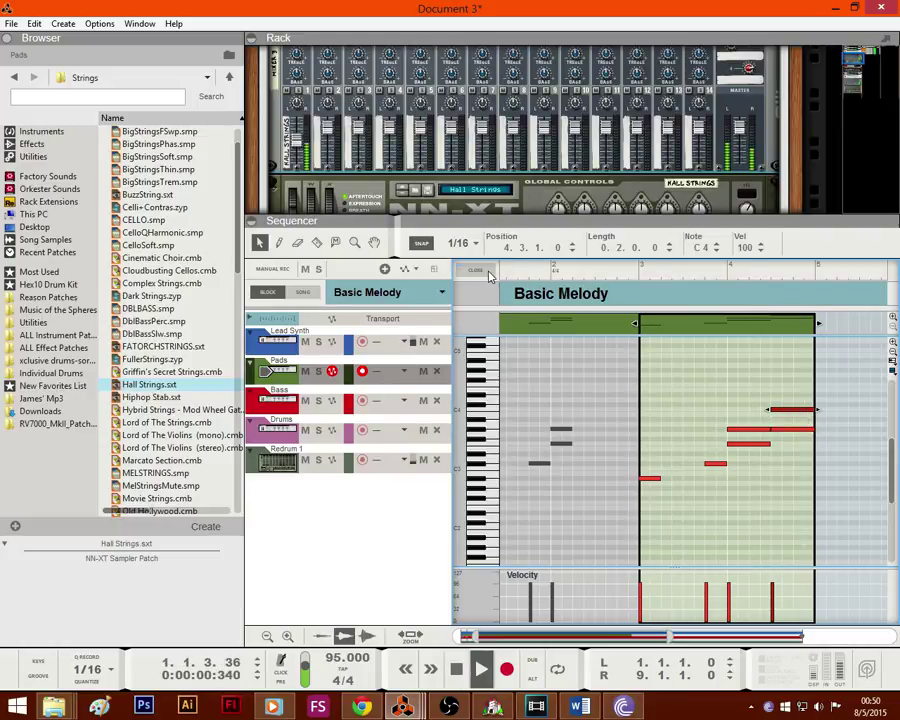
Step: Duplicate the four-bar Pads phrase to bars 5 to 8 and open the copy for editing
left_click(480, 271)
left_click_drag(620, 364, 641, 368)
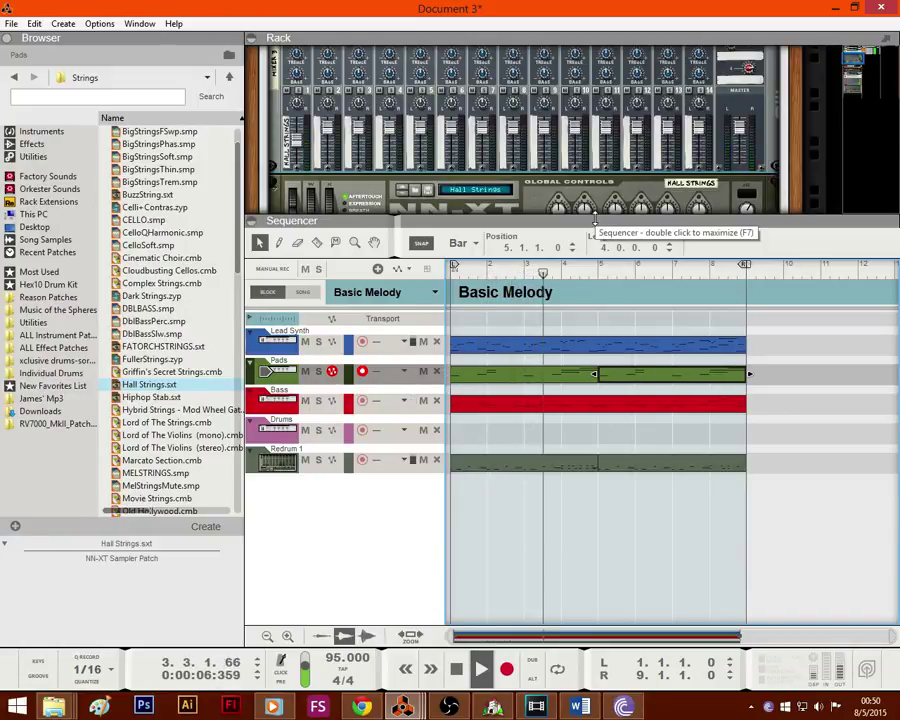
double_click(672, 373)
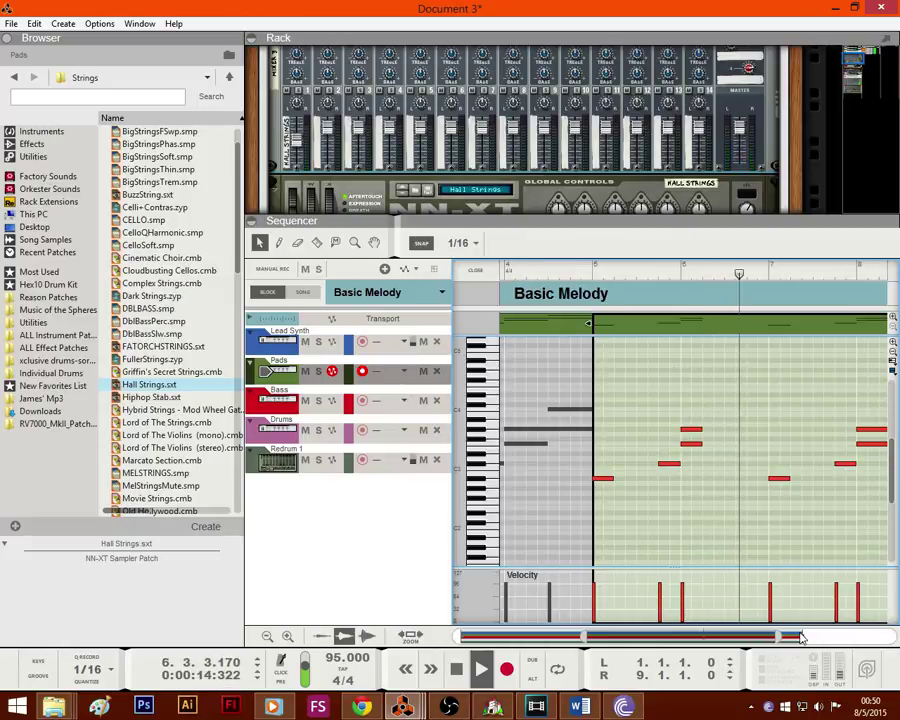
Step: Move the lower two-beat Pads note at 8.1.1 up to A#3 with playback stopped
left_click_drag(779, 636, 855, 636)
left_click(808, 430)
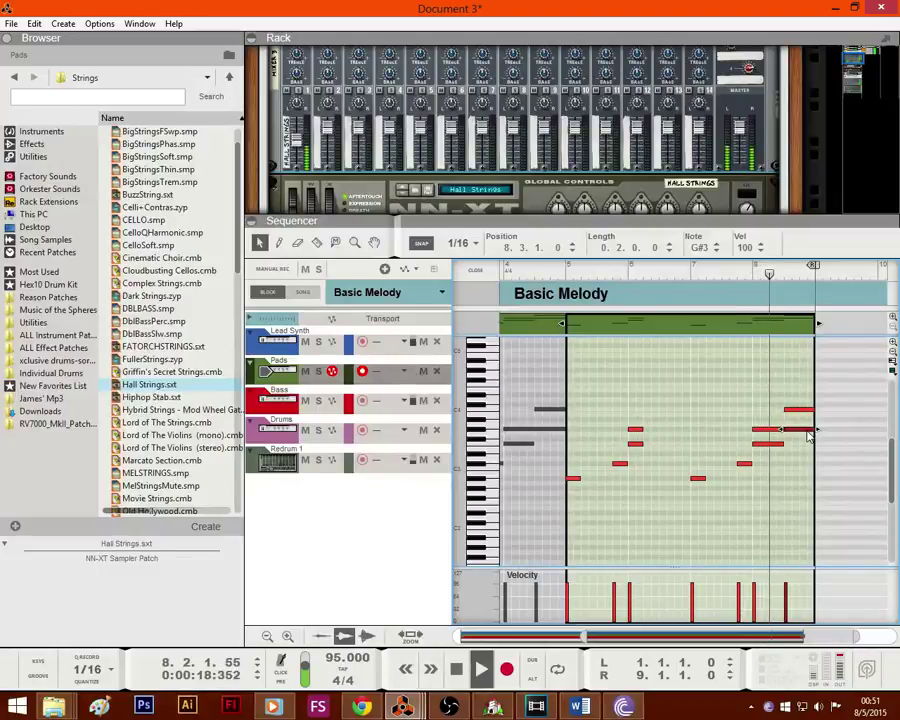
key("space")
left_click_drag(783, 455, 780, 423)
left_click(764, 442)
left_click(790, 447)
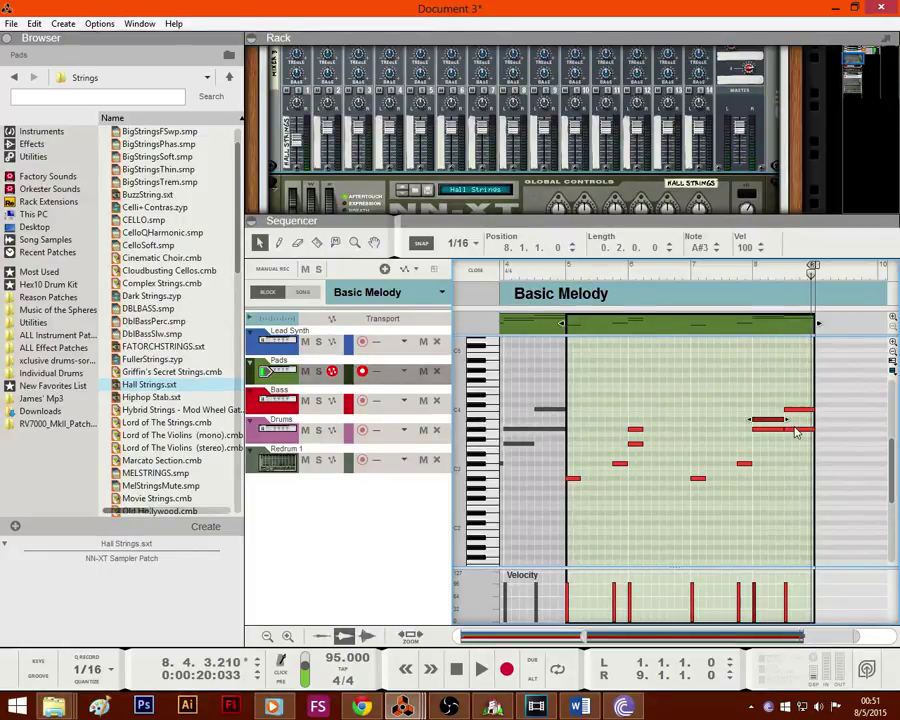
Step: Play the block from the start, move the C4 Pads note at 8.3.1 down to E3 and close the clip
left_click(796, 411)
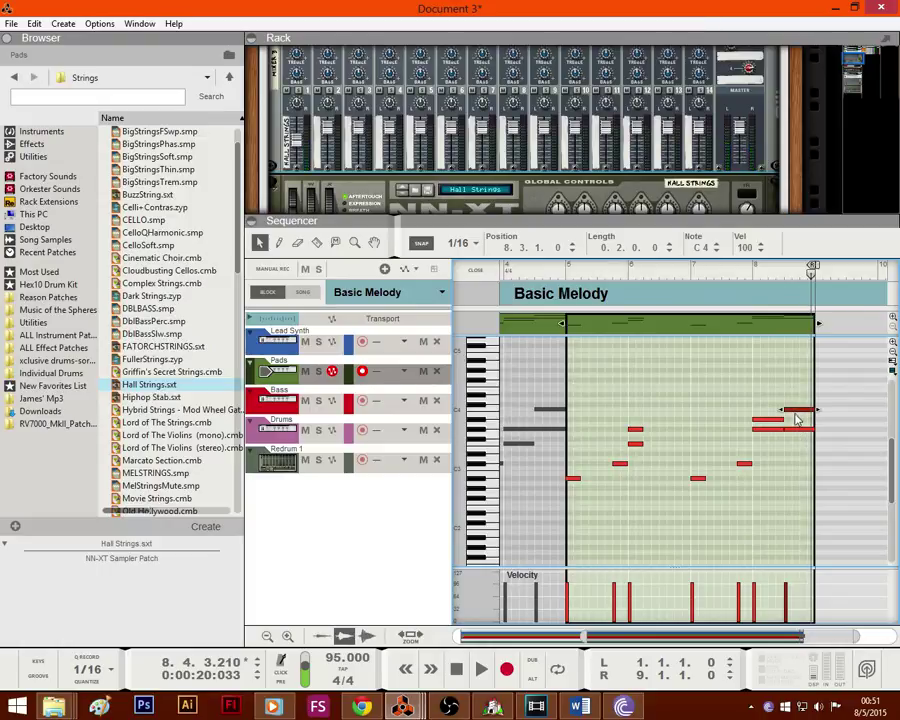
left_click(459, 672)
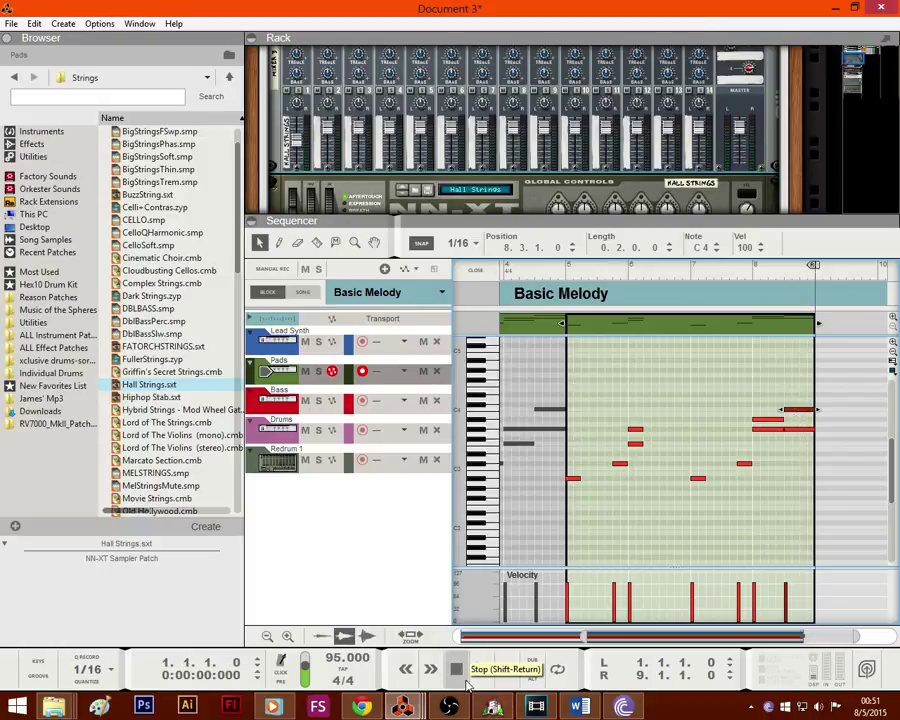
key("space")
left_click(793, 422)
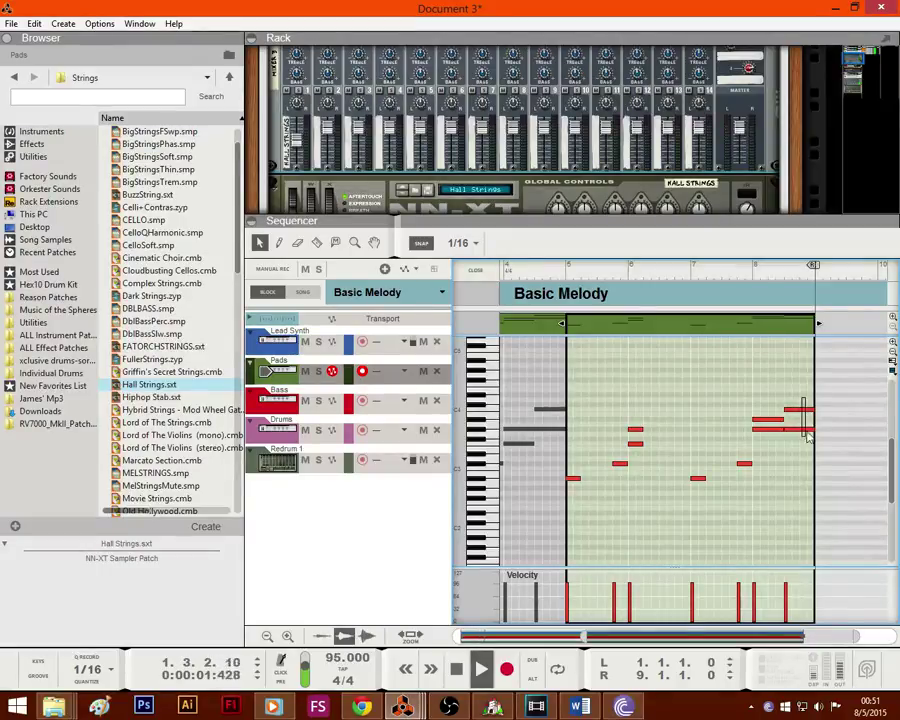
left_click_drag(806, 433, 806, 446)
left_click(717, 251)
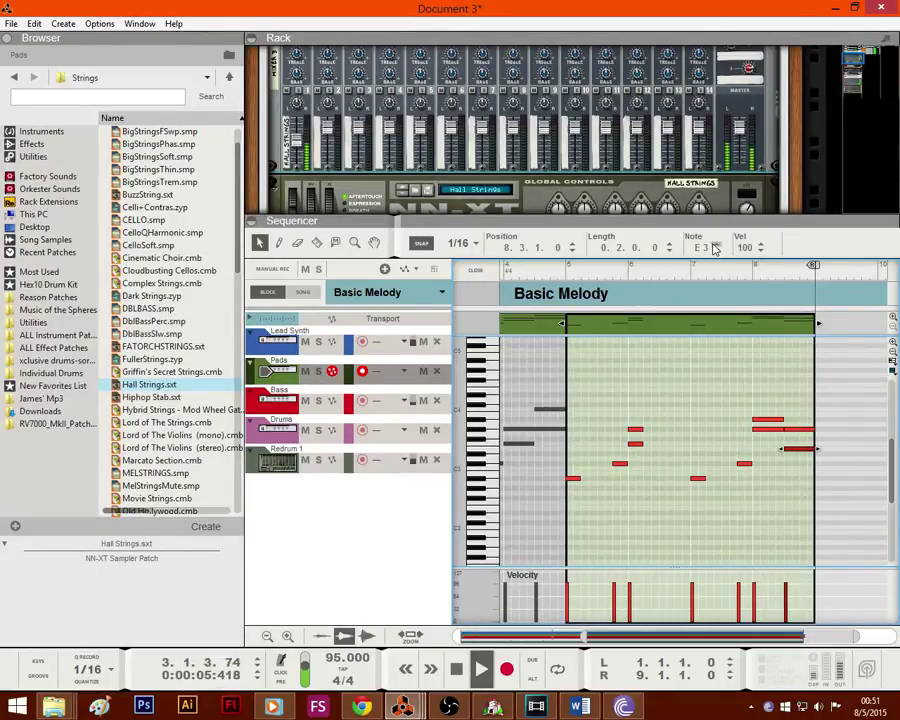
left_click(736, 441)
left_click(478, 271)
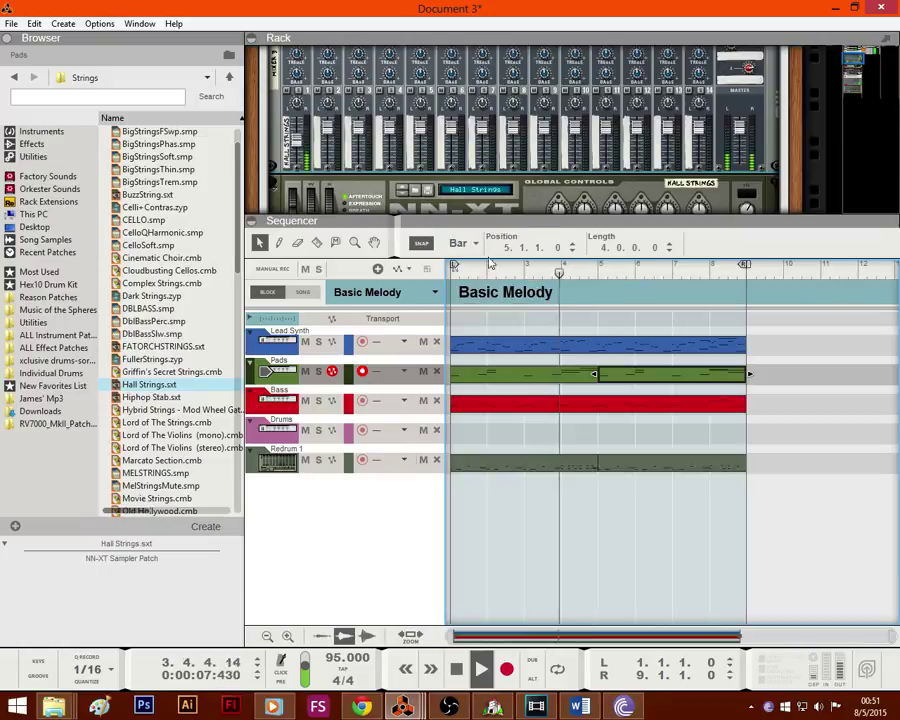
Step: Enlarge the rack area and adjust the Hall Strings channel level on the Pads mixer
left_click_drag(487, 218, 487, 359)
left_click(298, 143)
left_click_drag(296, 143, 296, 139)
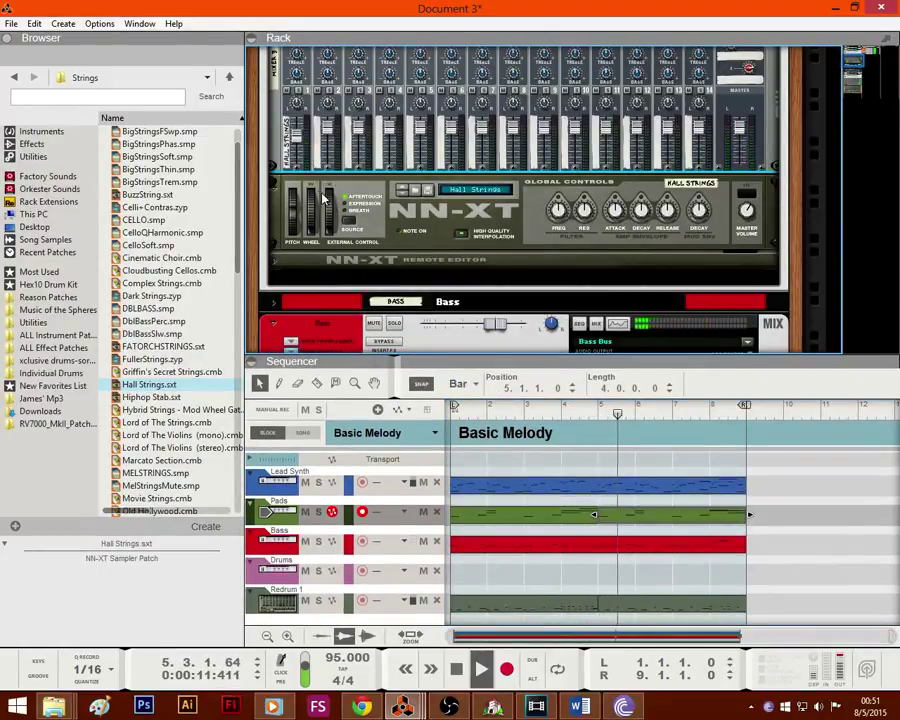
Step: Add a SubTractor below the Hall Strings NN-XT in the Pads Combinator and set its mixer channel level to 118
left_click(42, 131)
left_click_drag(170, 358, 333, 281)
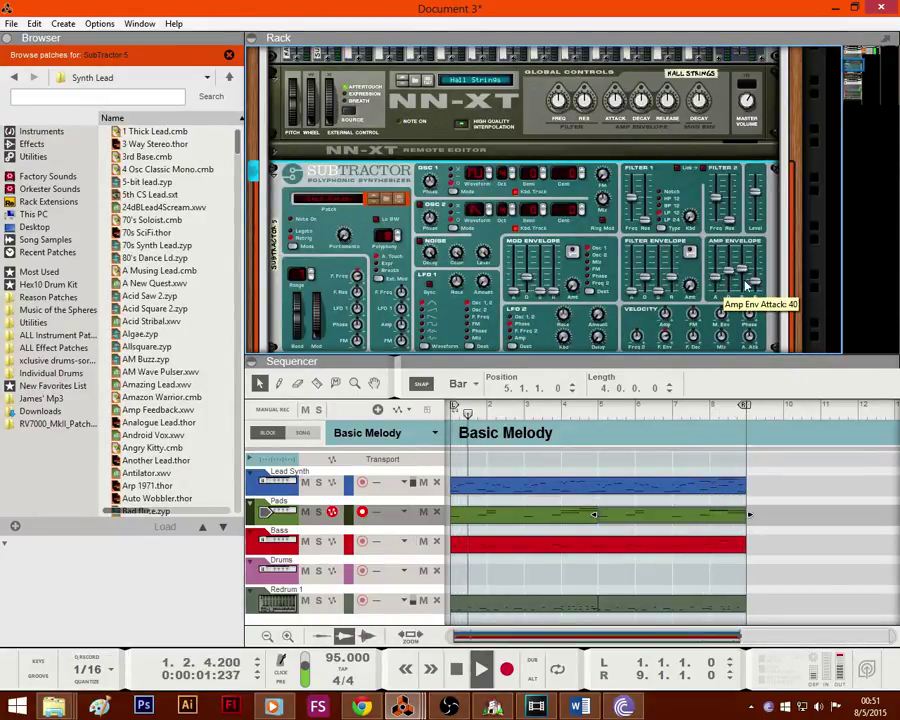
scroll(296, 88, "up", 3)
left_click(302, 127)
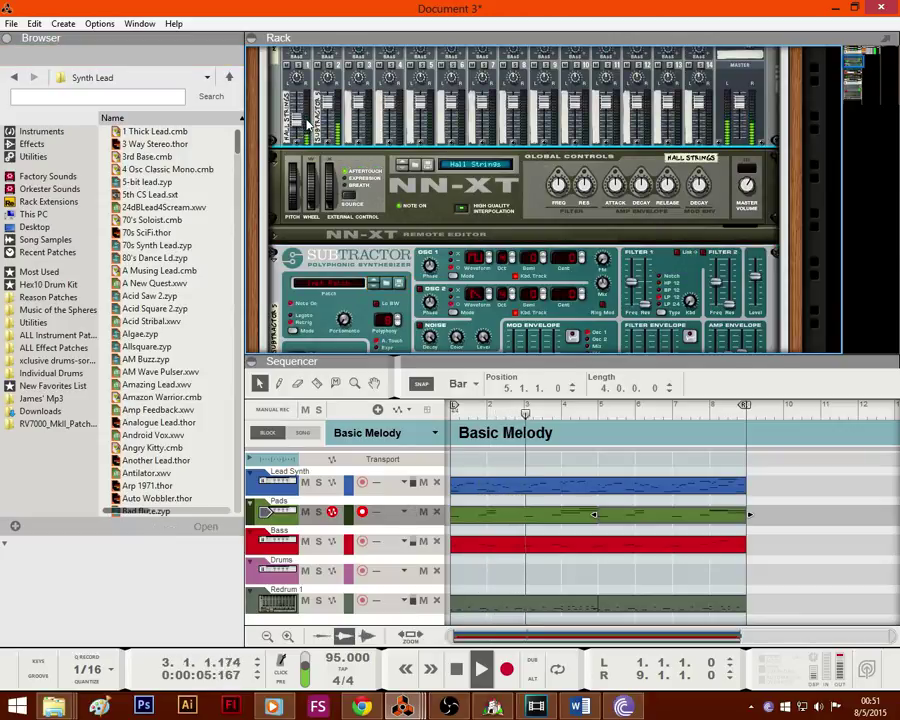
left_click_drag(328, 111, 329, 105)
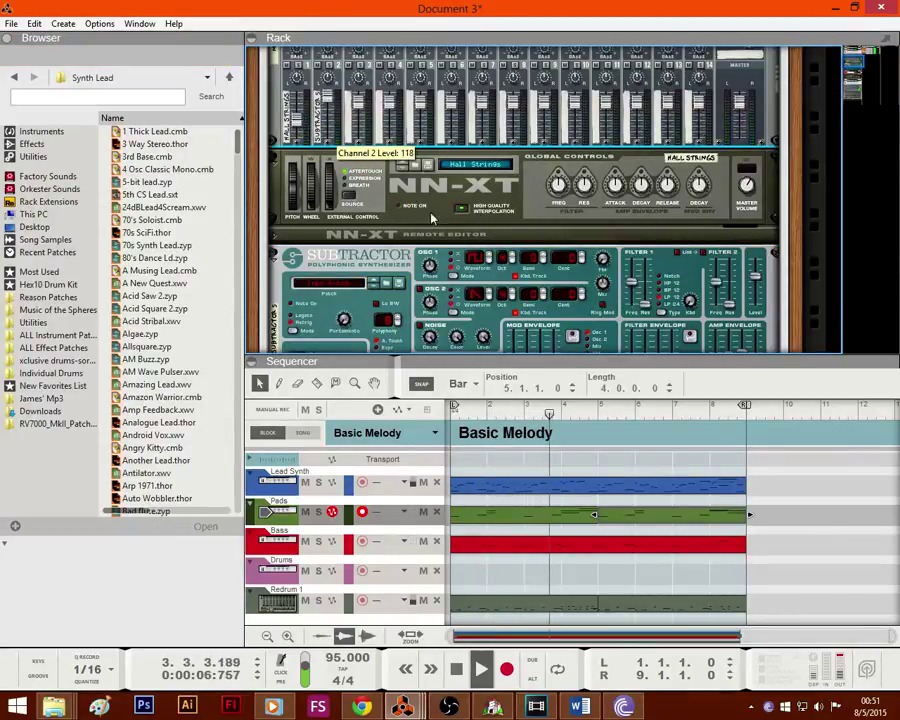
Step: Raise the decay of the SubTractor's amp envelope to about 76 and fine-tune the envelope during playback
left_click(513, 258)
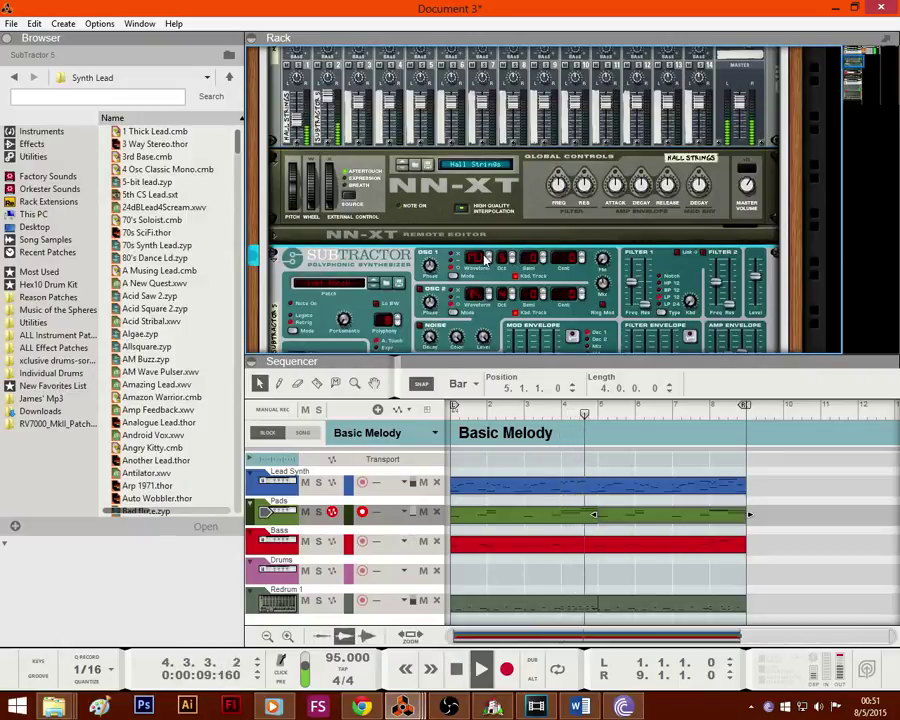
scroll(543, 246, "down", 3)
mouse_move(731, 264)
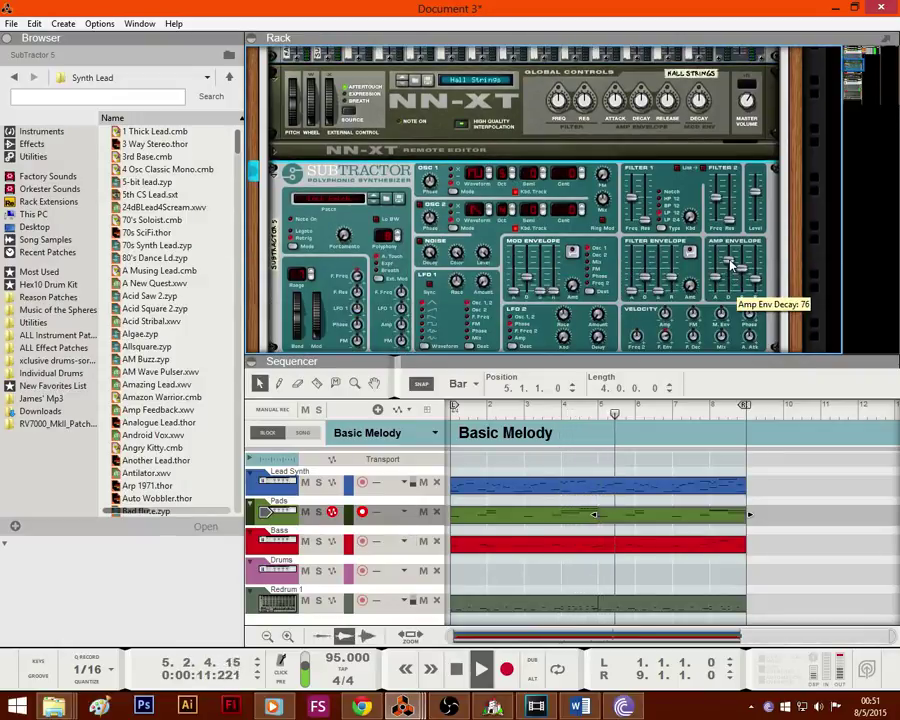
left_click_drag(721, 273, 721, 280)
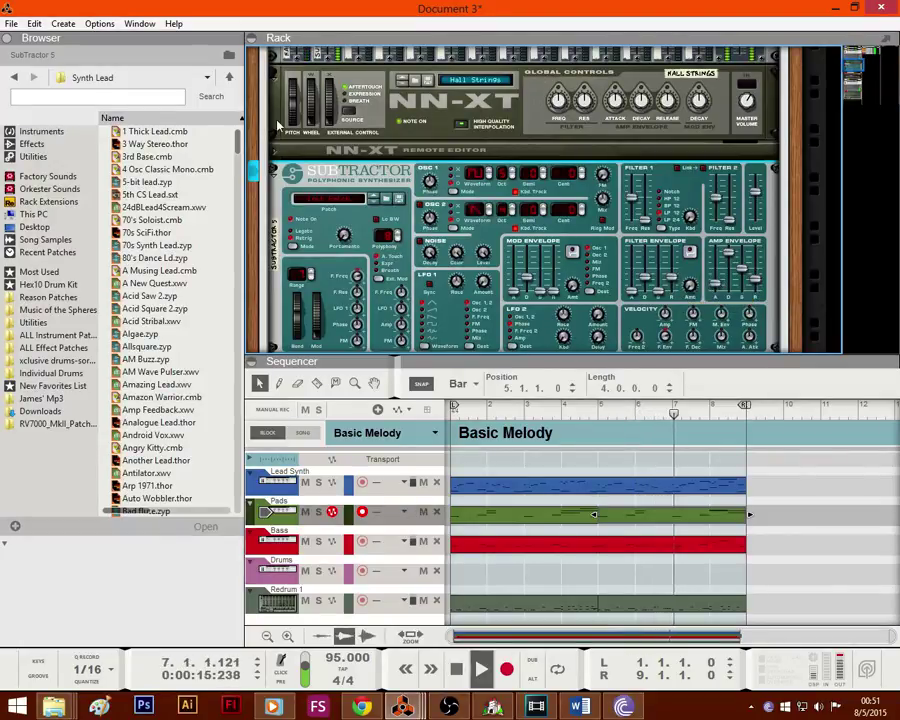
Step: Fold the Hall Strings NN-XT and readjust its channel level on the Pads mixer
left_click(276, 78)
scroll(281, 82, "up", 1)
left_click_drag(296, 80, 298, 83)
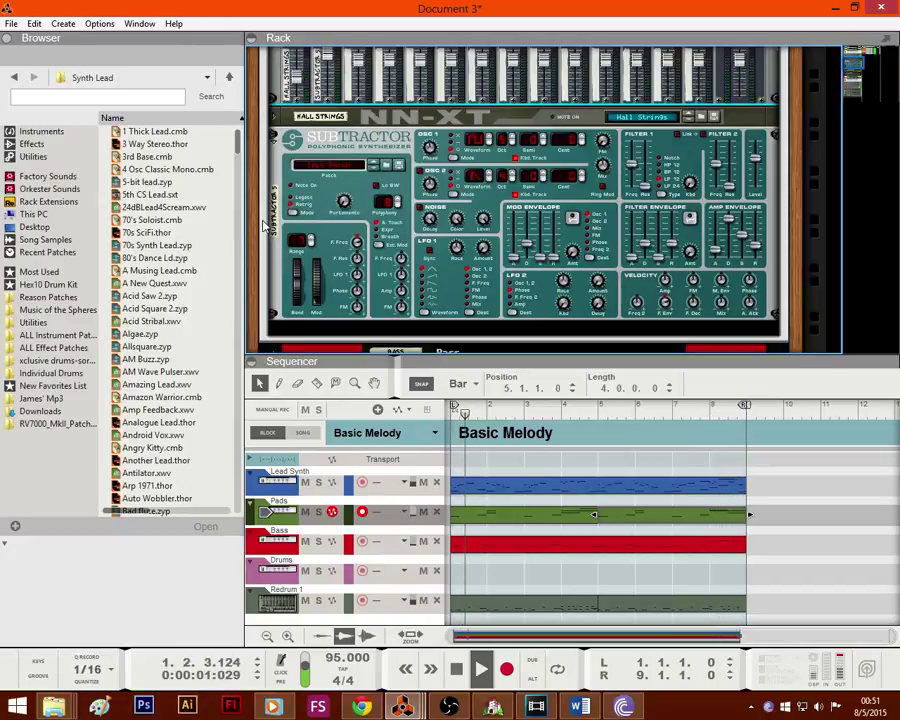
Step: Enable oscillator 2 on the SubTractor and slightly lower its mixer channel to balance it with the strings
scroll(420, 150, "down", 1)
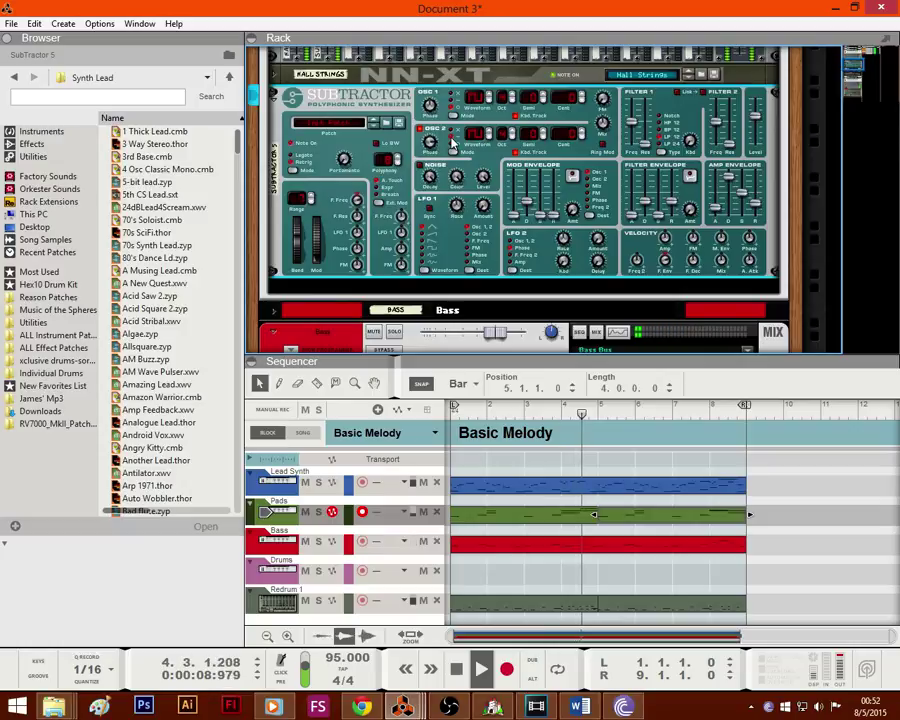
scroll(455, 150, "up", 2)
scroll(592, 183, "up", 3)
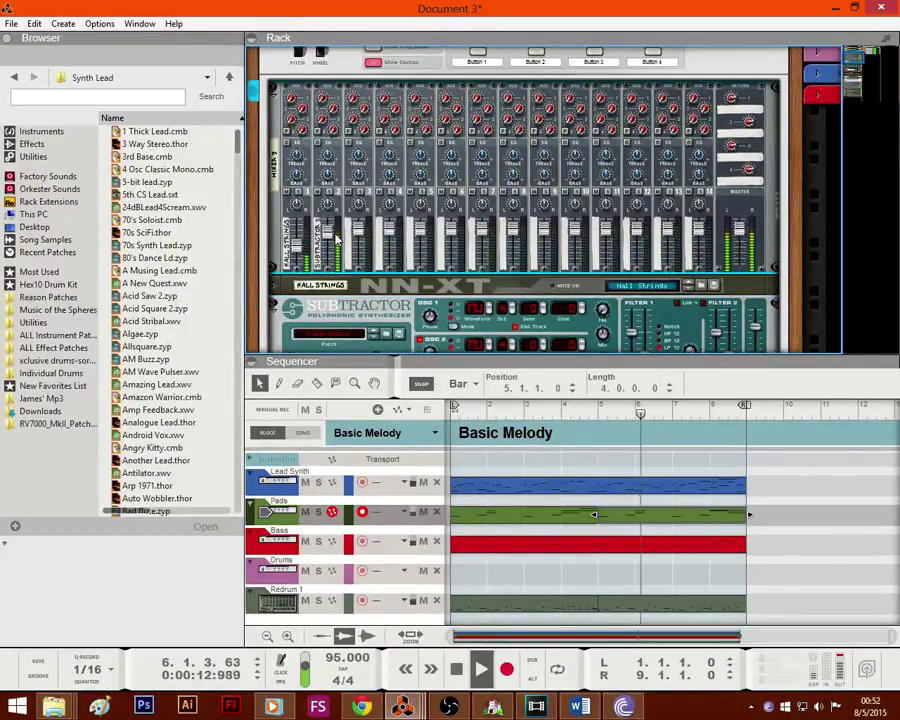
scroll(340, 236, "down", 1)
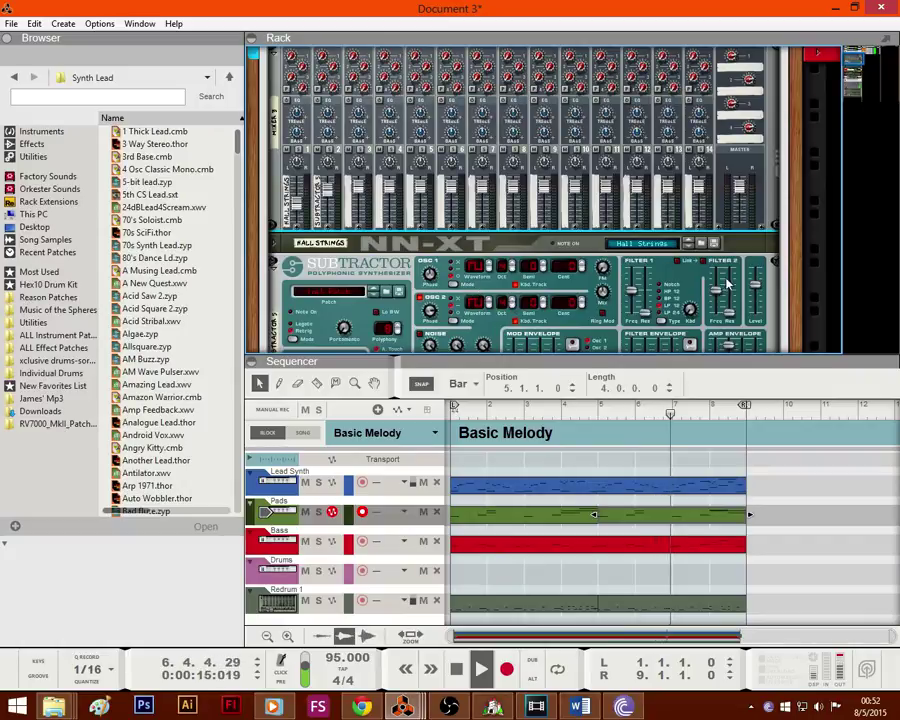
scroll(478, 201, "up", 3)
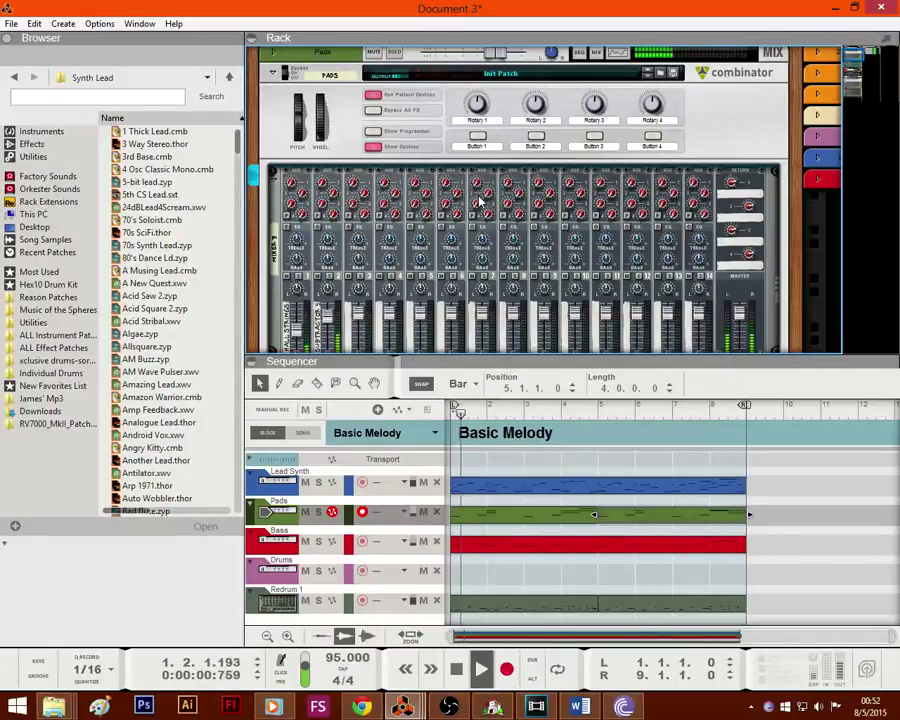
scroll(480, 201, "down", 2)
Step: Join the two four-bar Pads clips into one eight-bar clip and open it for editing
left_click(530, 516)
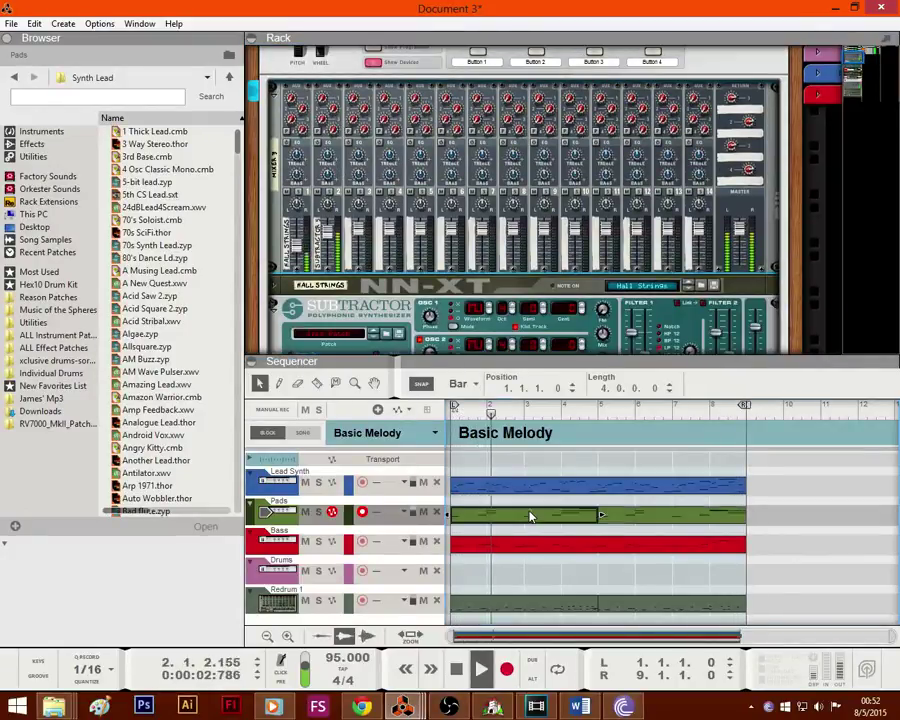
left_click(630, 517, "shift")
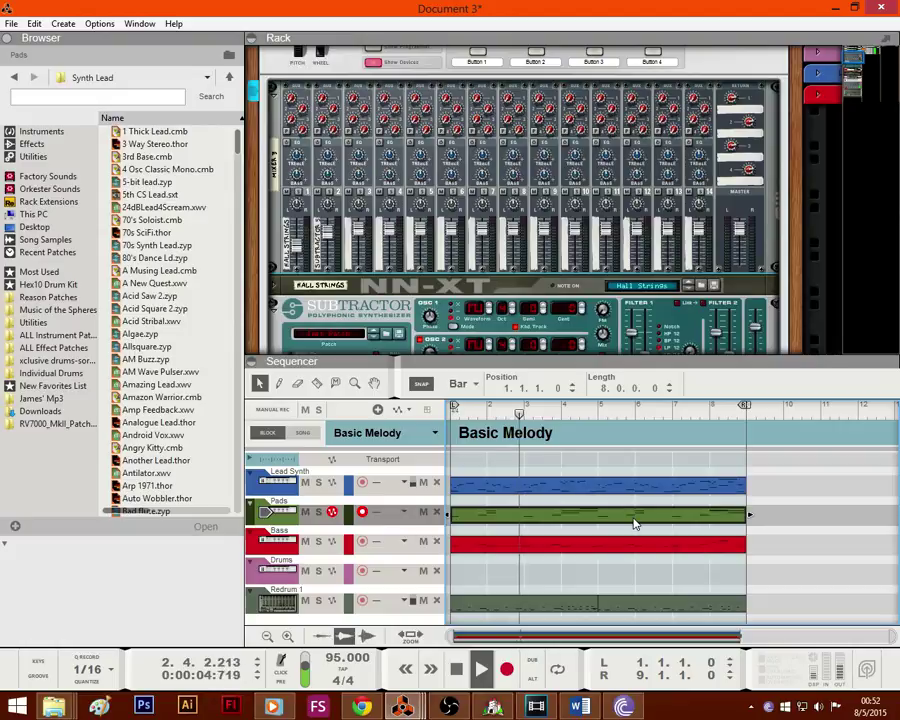
double_click(633, 522)
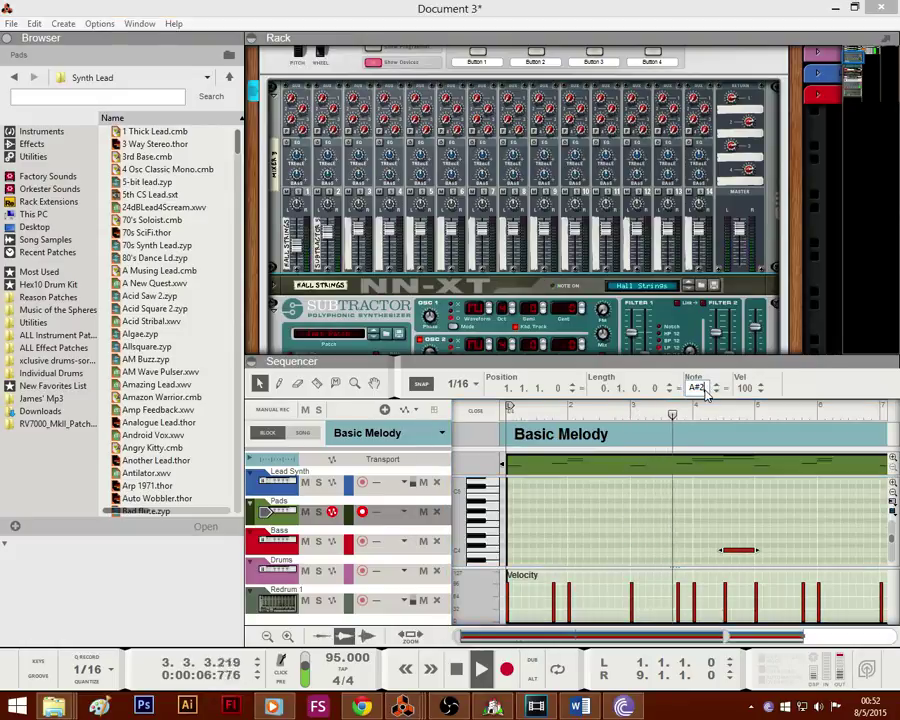
Step: Transpose all Pads notes up one octave by setting the first note to A#3, then play from the start
key("BackSpace")
type("3")
key("Return")
key("space")
key("shift+Return")
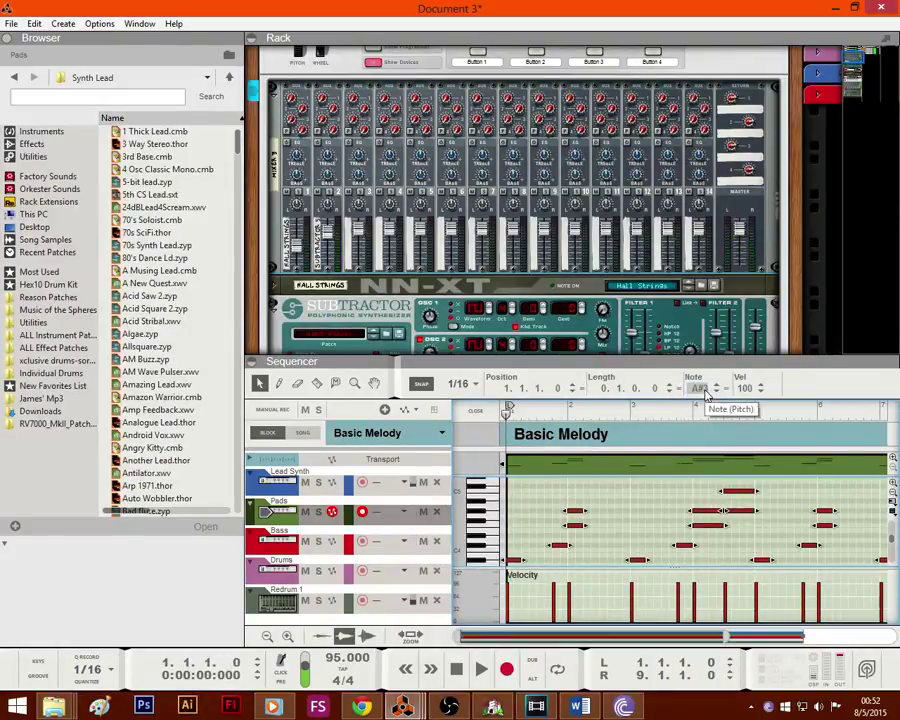
key("space")
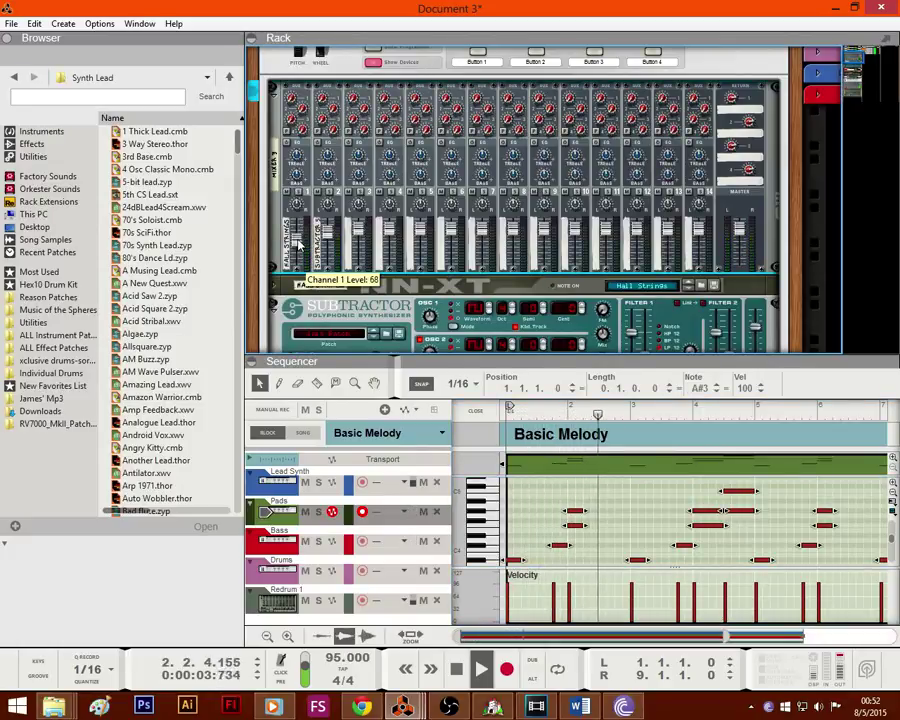
Step: Set the Hall Strings mixer channel to level 68 and lower the SubTractor channel beside it
scroll(310, 200, "up", 2)
scroll(368, 218, "down", 3)
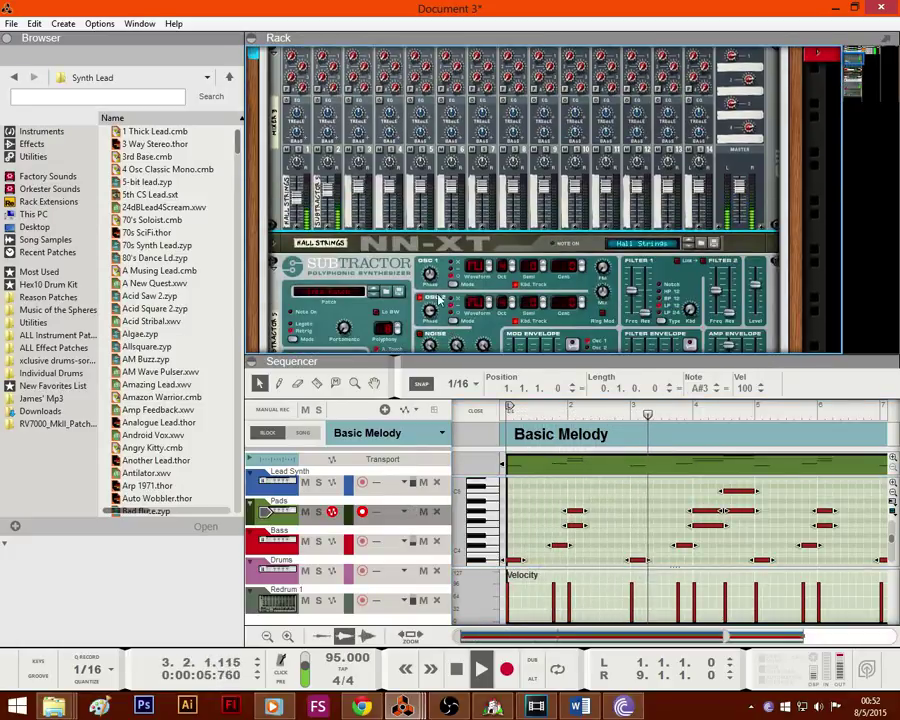
left_click_drag(329, 192, 330, 201)
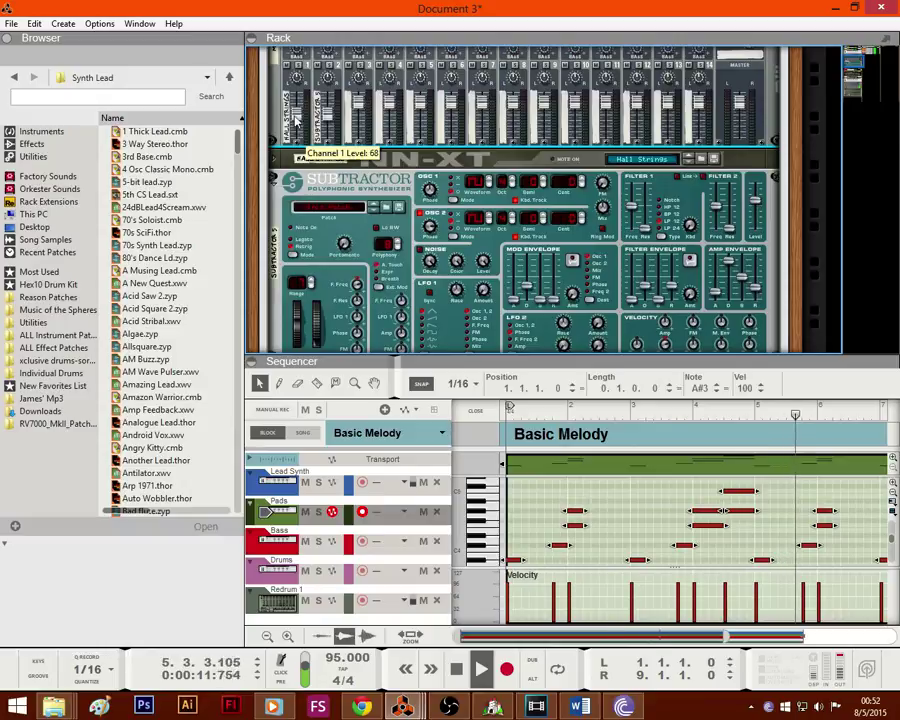
scroll(325, 145, "down", 3)
Step: Add the Souls Sing Thor patch from Music of the Spheres' Simple Instruments, 3rd Iteration (Archetypes), to the Pads Combinator
left_click(44, 133)
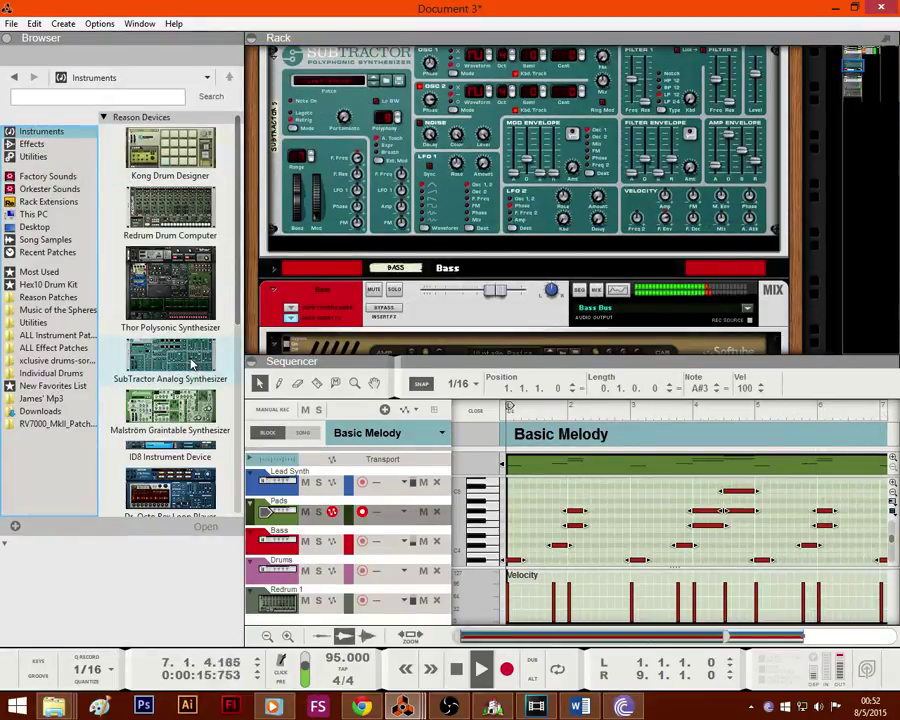
left_click(50, 145)
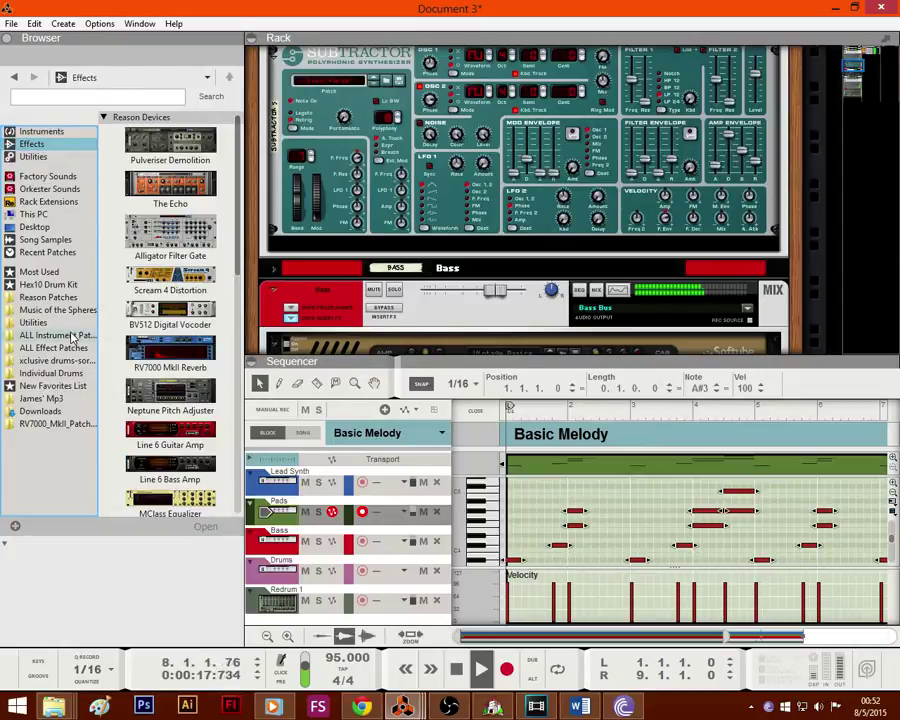
left_click(72, 336)
double_click(143, 220)
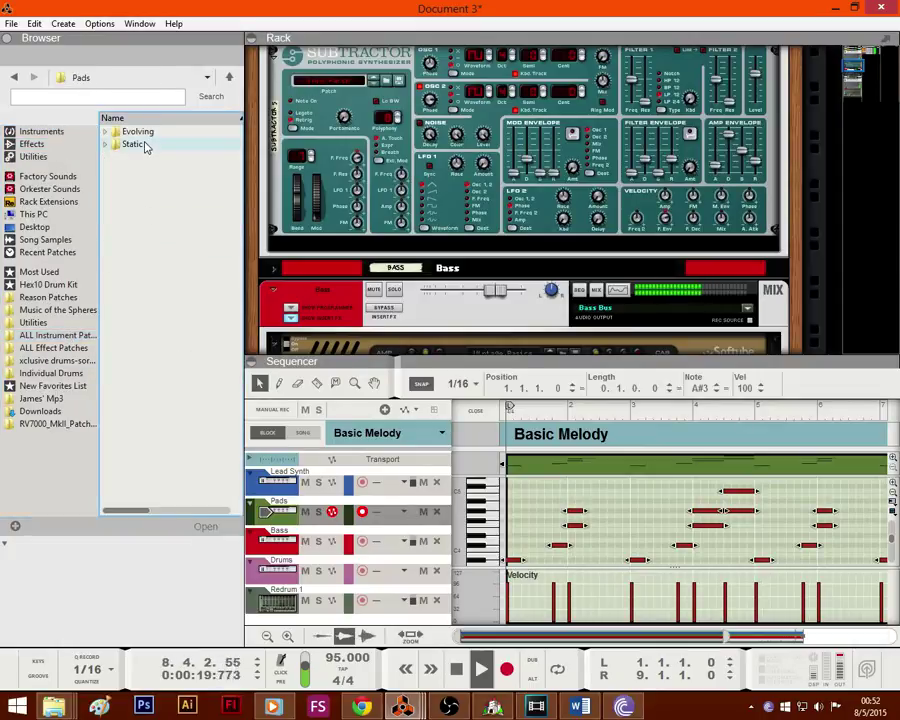
left_click(58, 310)
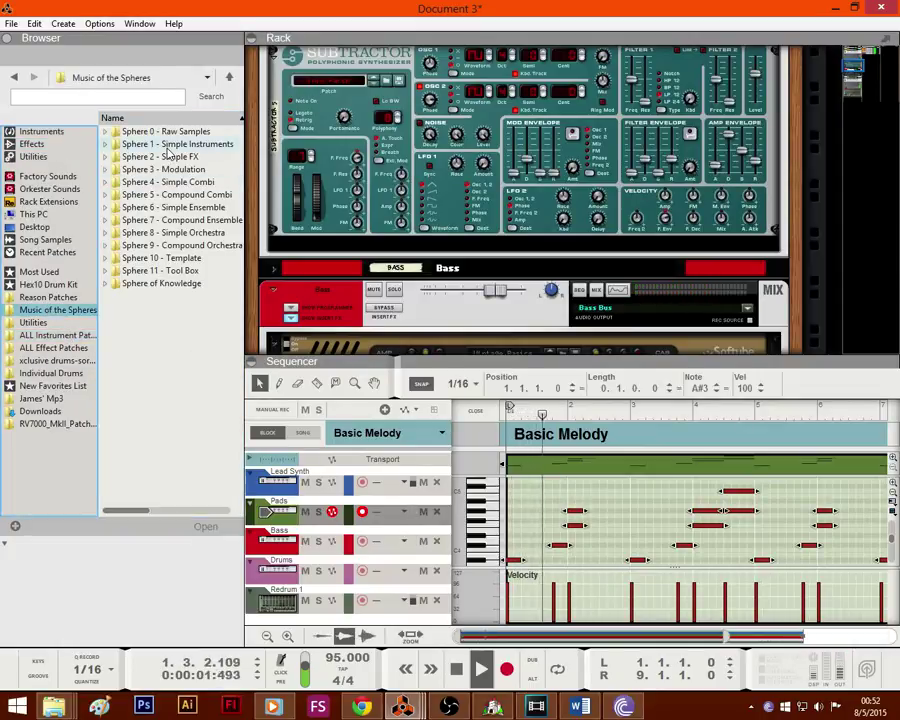
double_click(168, 146)
double_click(168, 156)
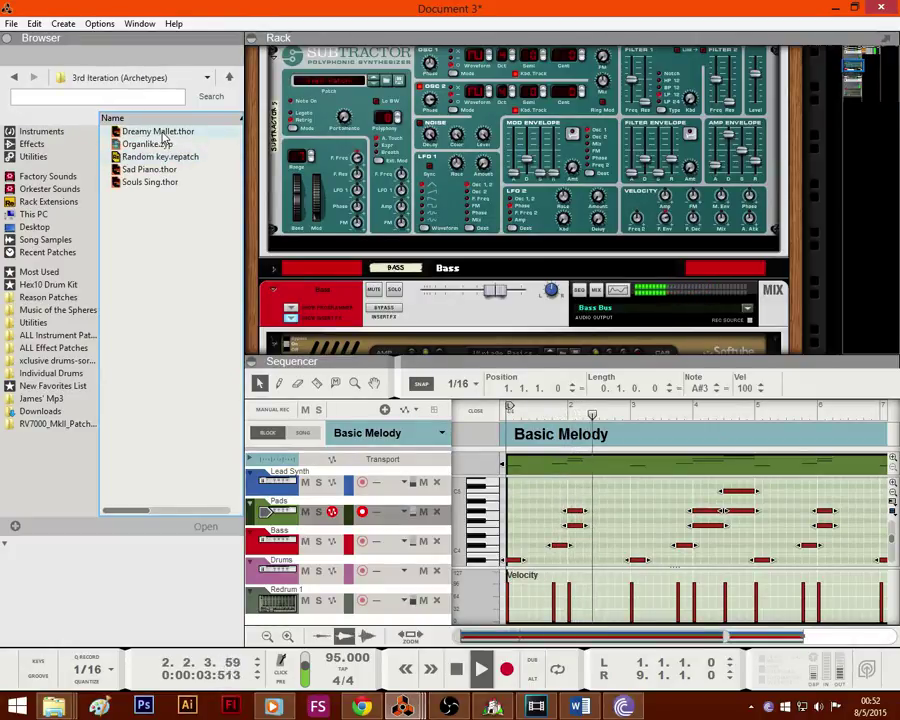
left_click_drag(152, 182, 408, 267)
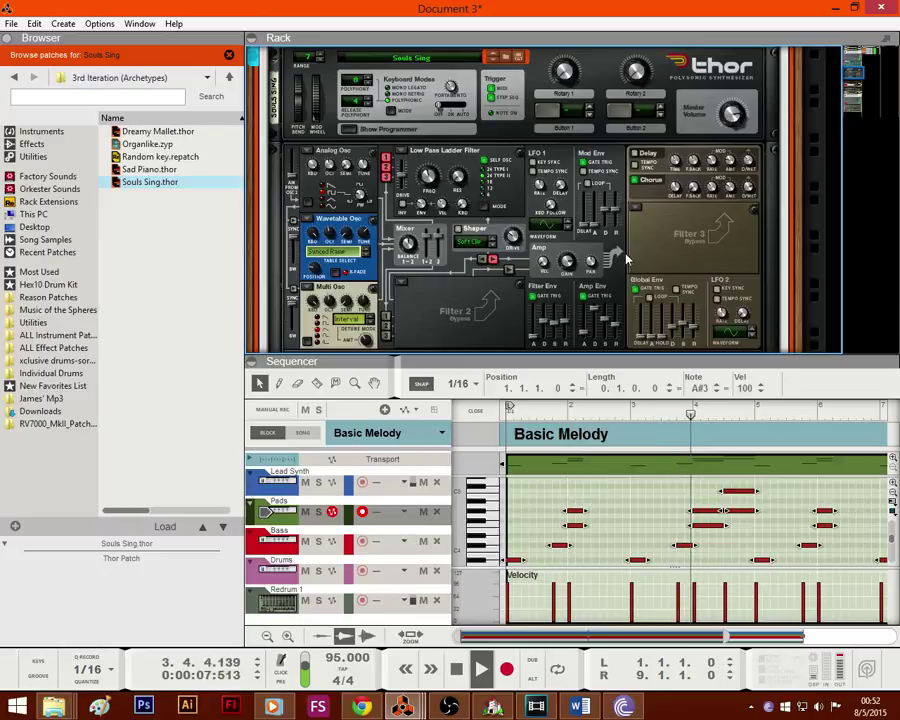
Step: Set the Souls Sing channel on the Pads Combinator's mixer to level 70
scroll(626, 259, "up", 10)
left_click(360, 350)
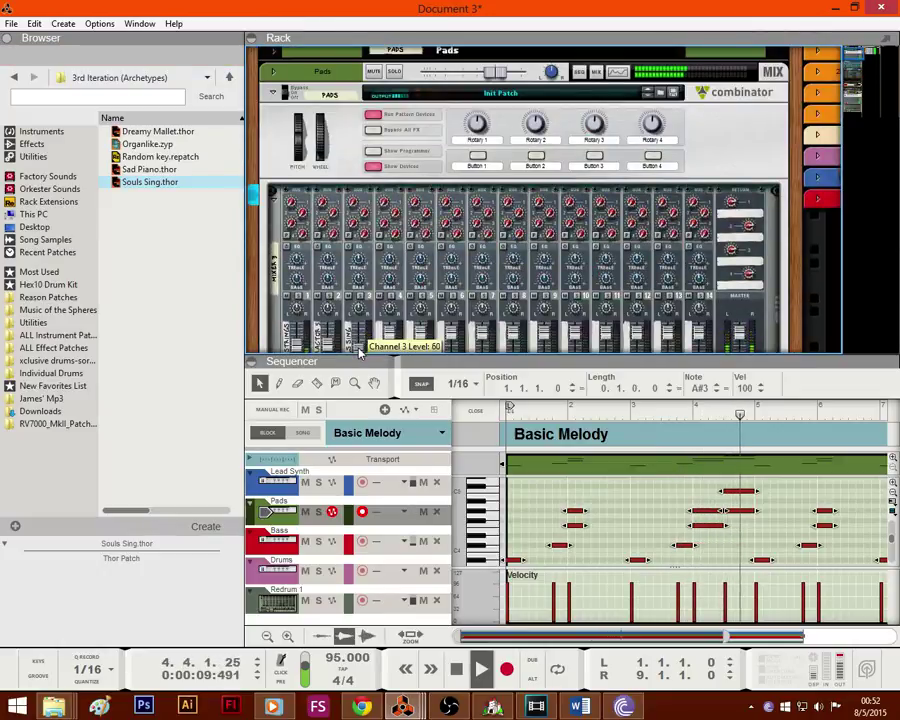
scroll(360, 306, "down", 2)
left_click_drag(361, 274, 362, 270)
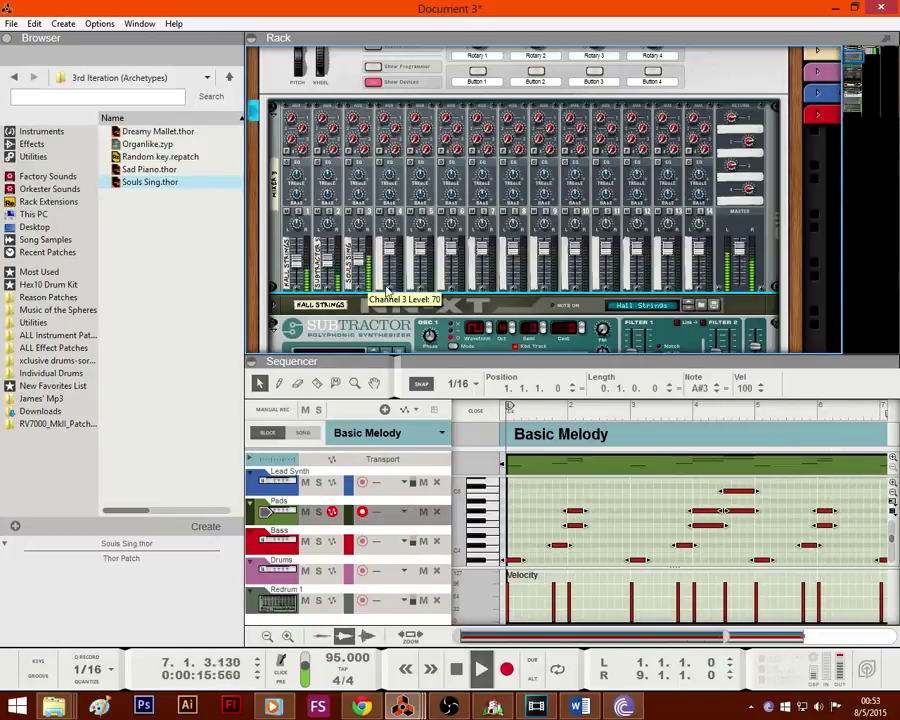
Step: Close the Pads clip editor, return playback to the start, and enlarge the Sequencer over the Rack
left_click(476, 411)
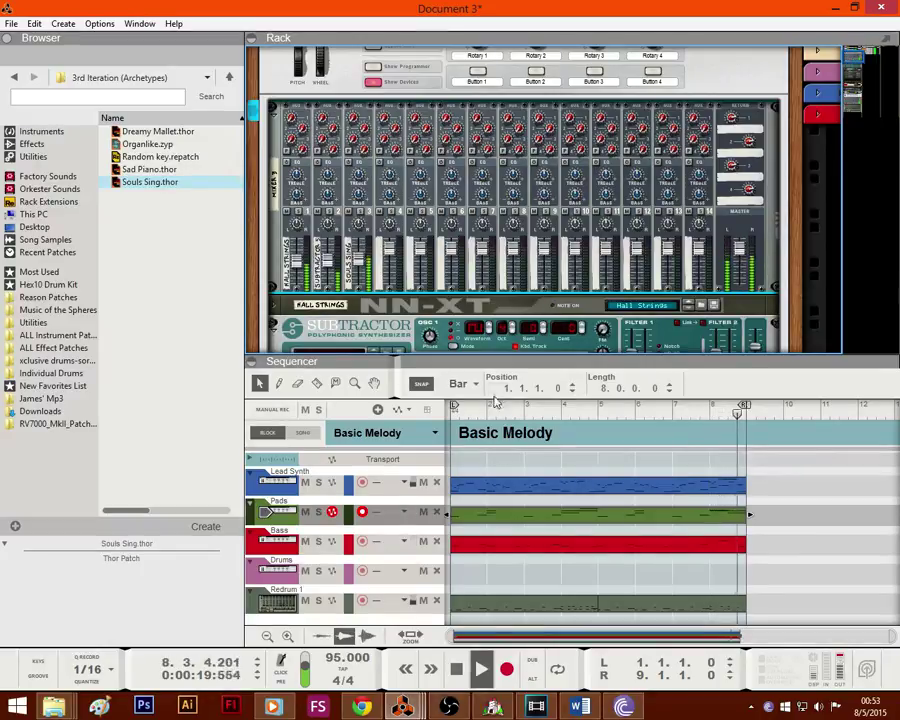
double_click(456, 669)
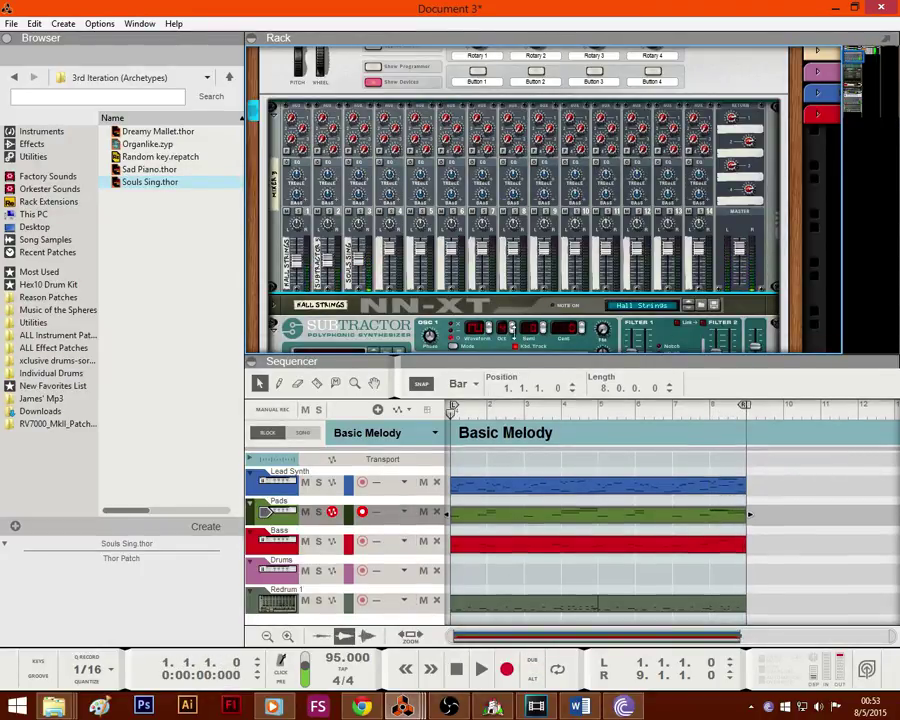
left_click_drag(511, 364, 465, 66)
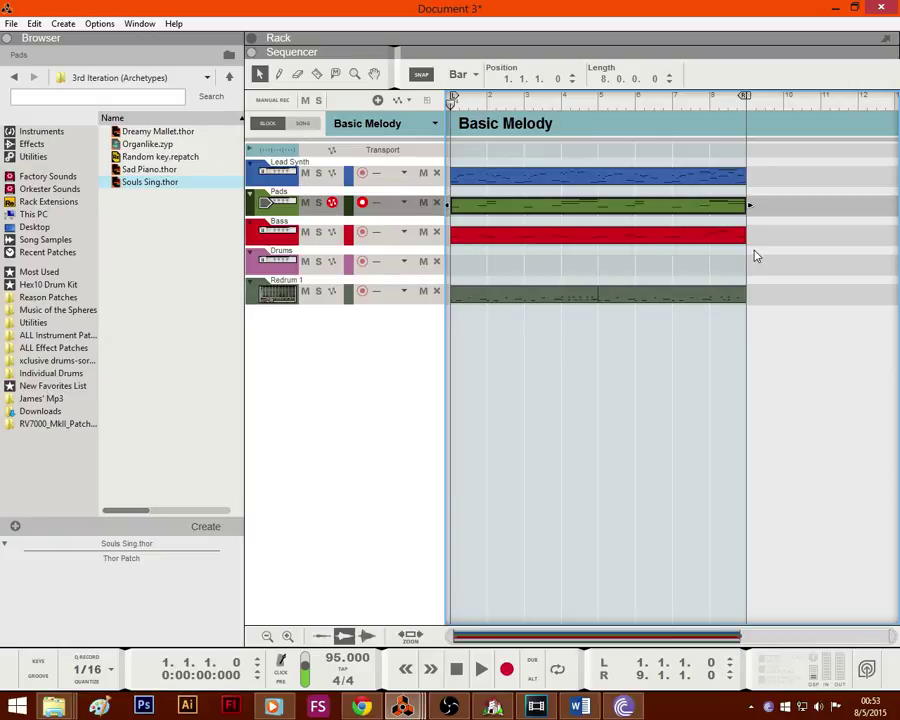
Step: Switch from the Basic Melody block to the song arrangement and delete the three-bar Lead Synth clip at bar 1
left_click(780, 202)
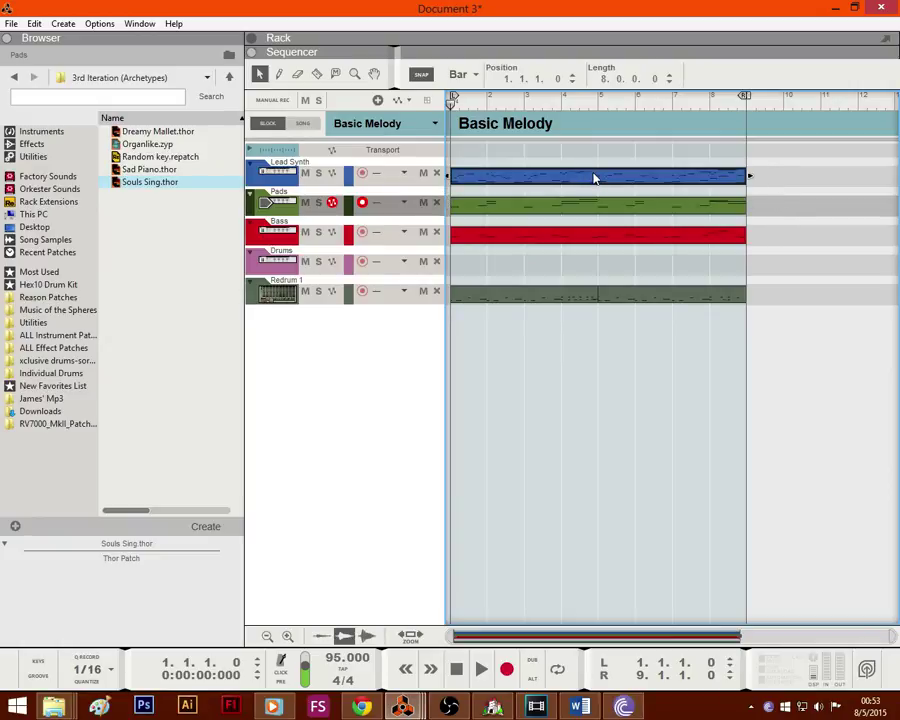
key("b")
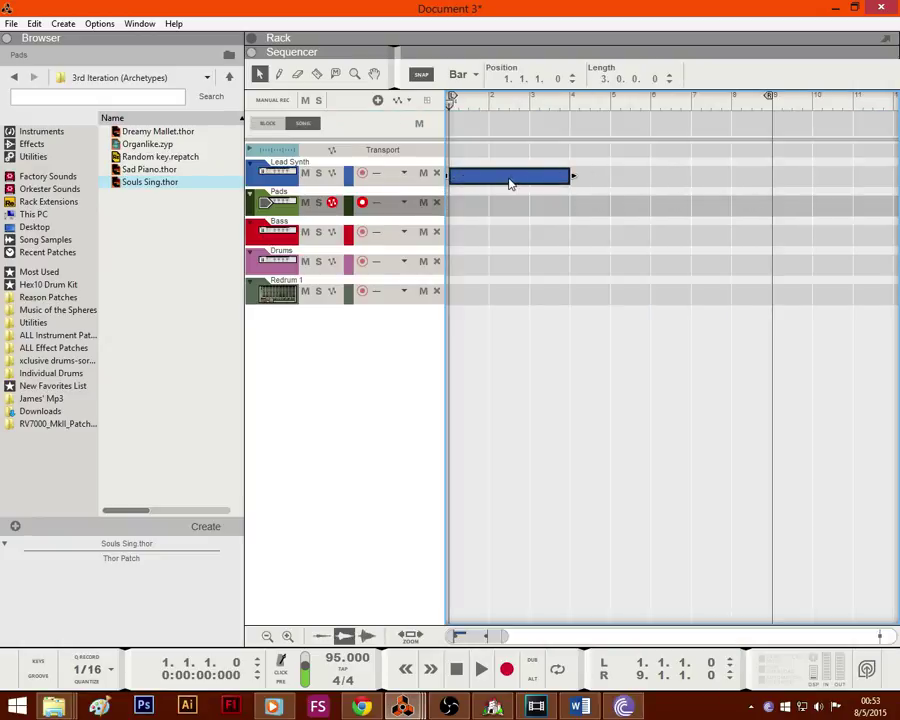
key("Delete")
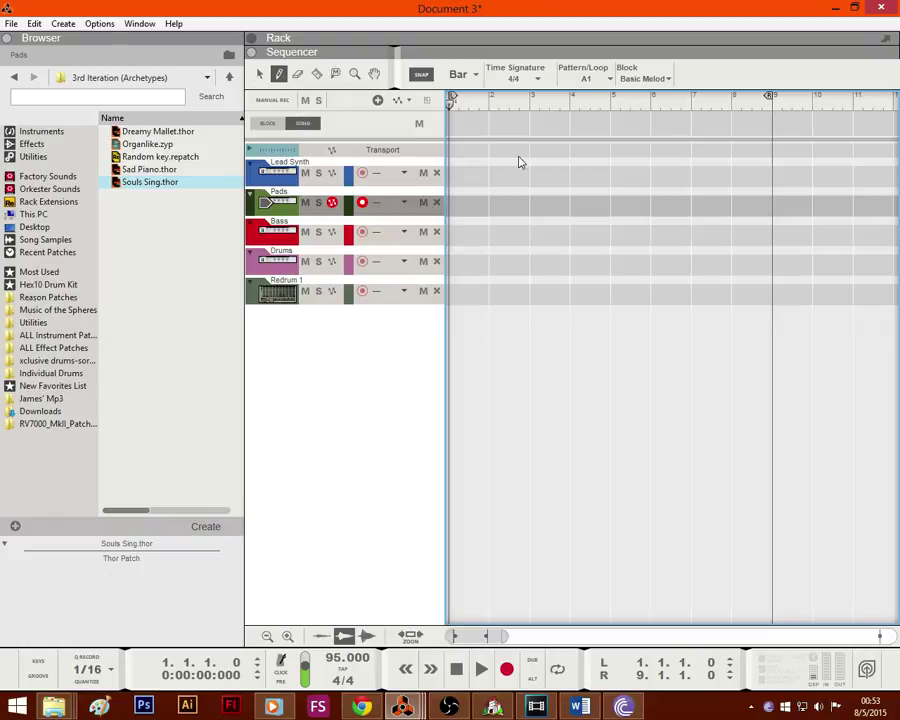
Step: Draw the Basic Melody block over bars 1 to 8, cover it with an empty eight-bar Lead Synth clip, and start playback
left_click_drag(460, 120, 769, 117)
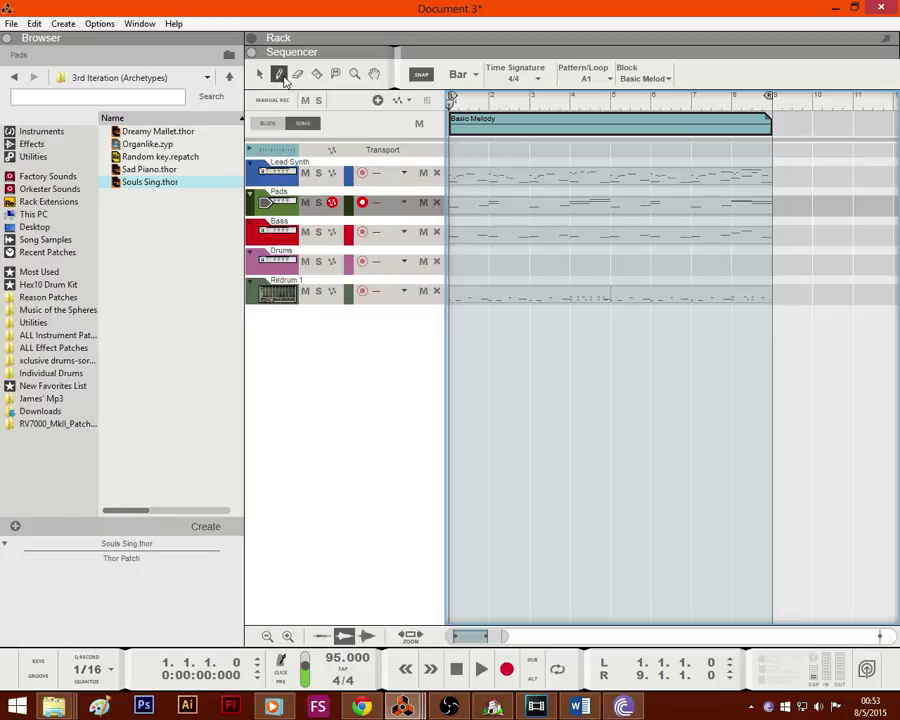
left_click_drag(452, 177, 705, 182)
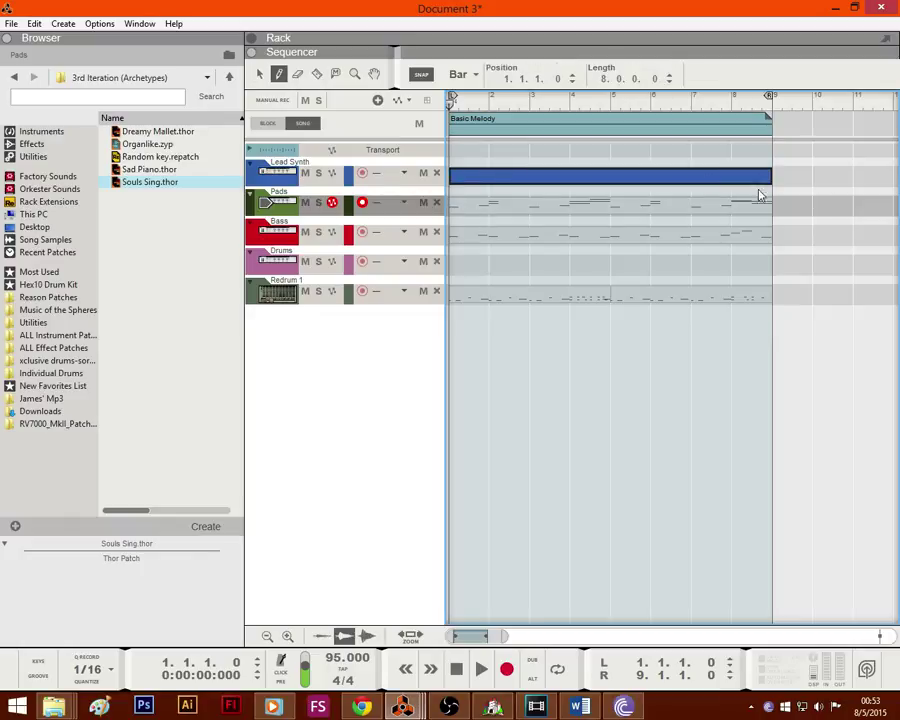
key("space")
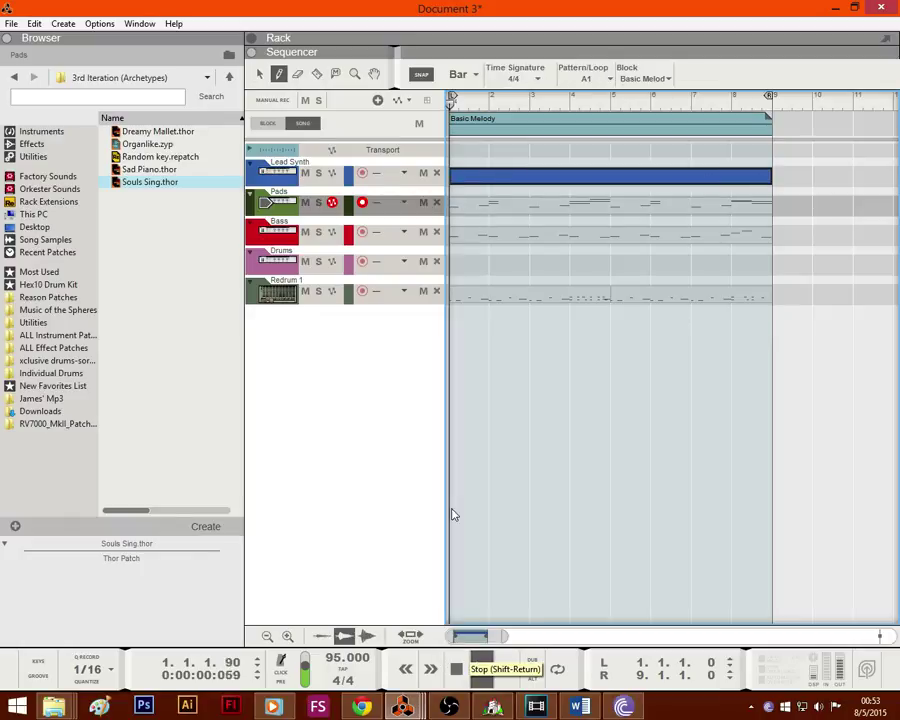
Step: Copy the Basic Melody block so that an eight-bar duplicate starts at bar 9
left_click(259, 74)
left_click(474, 125)
left_click_drag(474, 125, 800, 140)
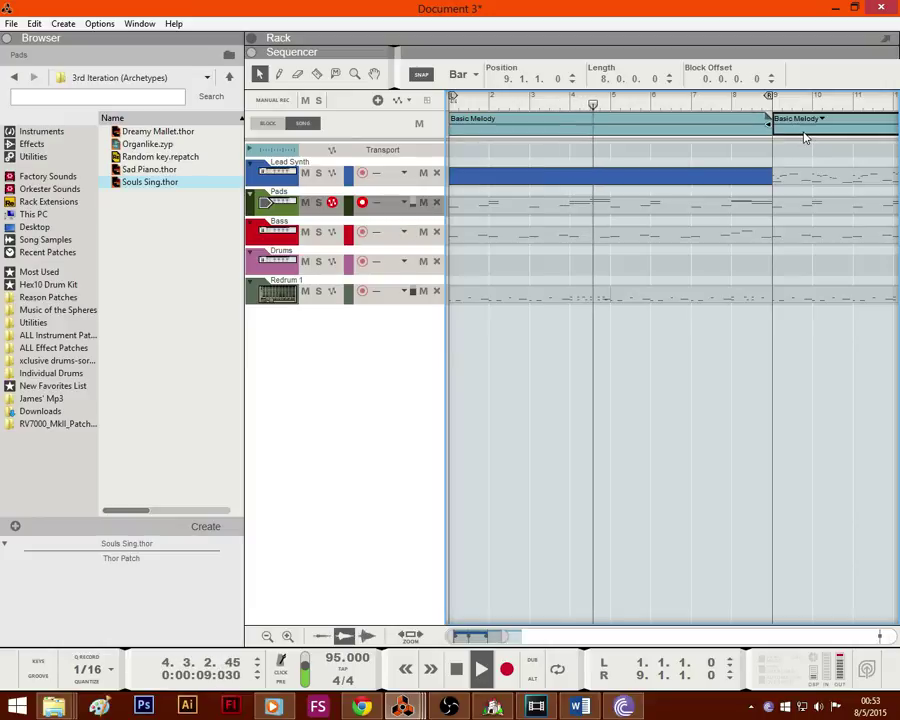
Step: Draw empty eight-bar clips on the Pads and Redrum 1 tracks from bar 9 to override the second block
mouse_move(520, 636)
left_mouse_down()
mouse_move(596, 634)
mouse_move(536, 632)
left_mouse_up()
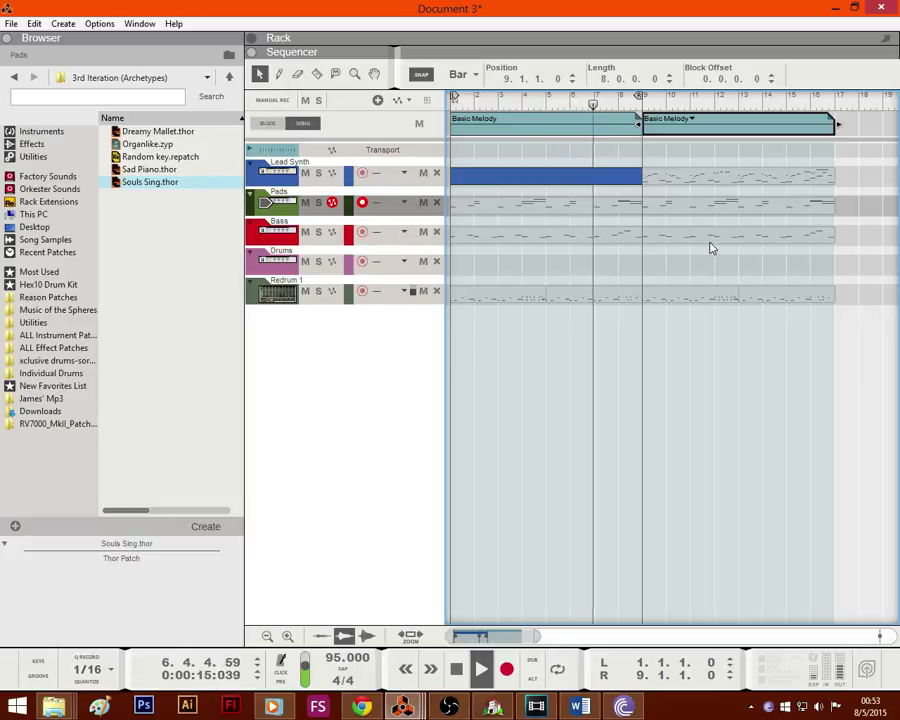
left_click_drag(646, 207, 829, 203)
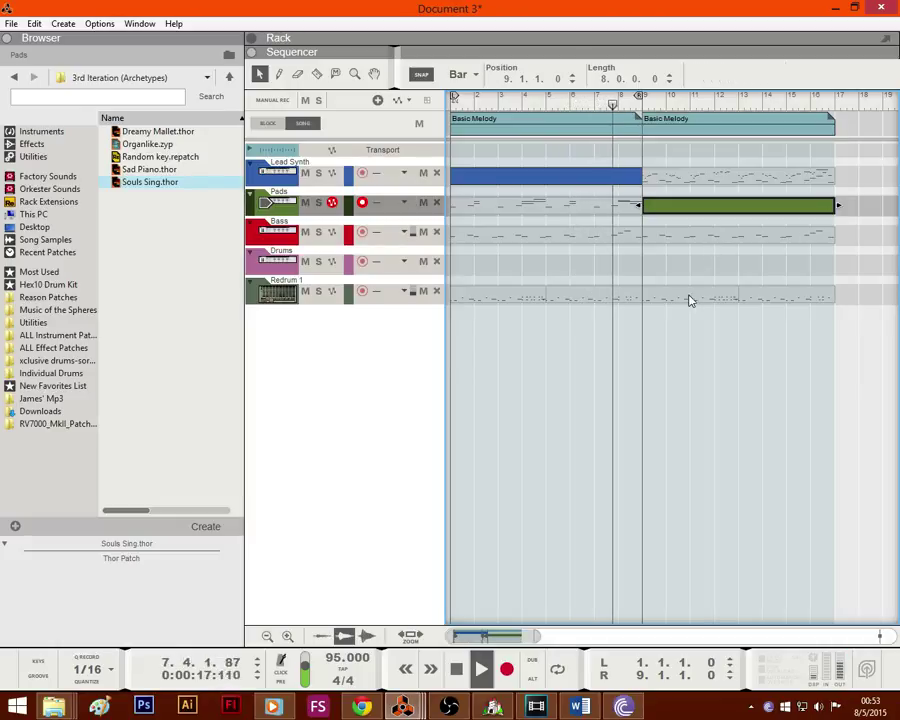
left_click_drag(643, 297, 825, 302)
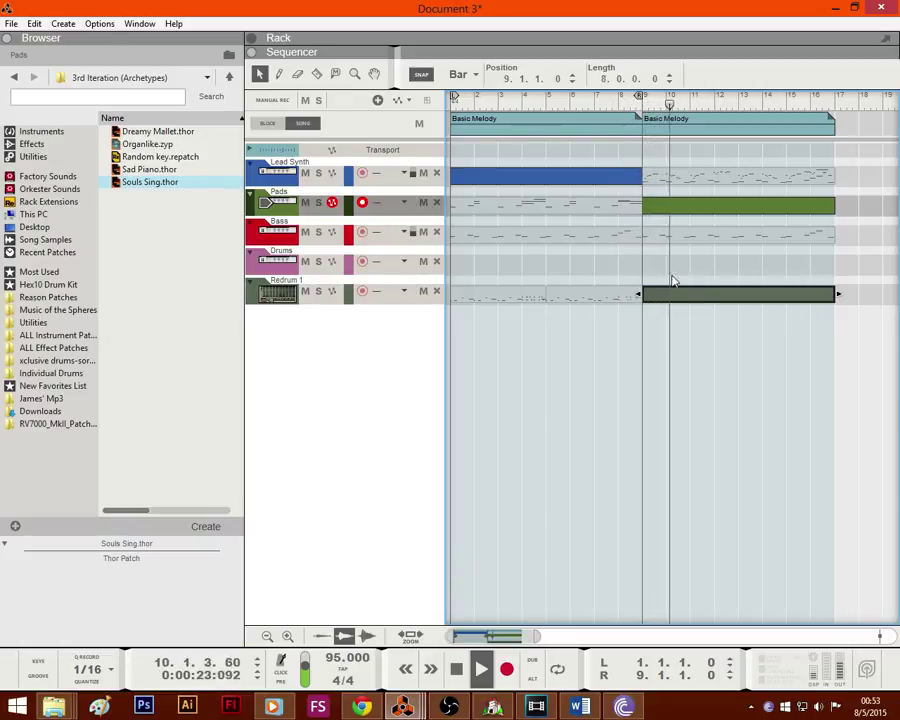
Step: Duplicate the second Basic Melody block to bar 17 and draw an empty two-bar Bass clip at bar 13
left_click(744, 126)
key("ctrl+d")
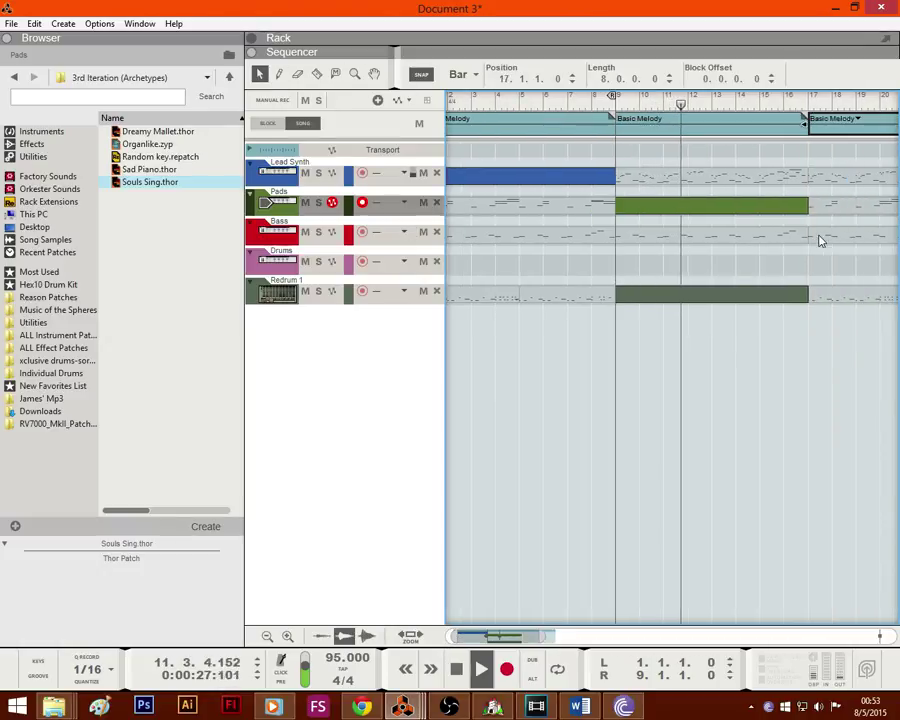
left_click_drag(745, 236, 735, 237)
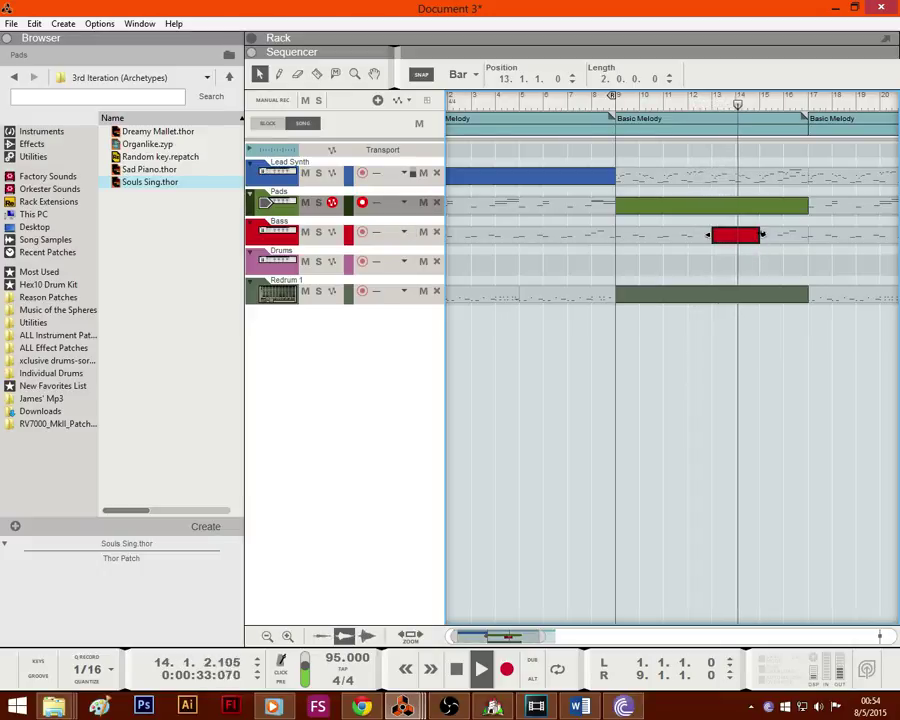
Step: Shorten the empty Redrum 1 and Pads clips at bar 9 to seven bars
left_click(800, 293)
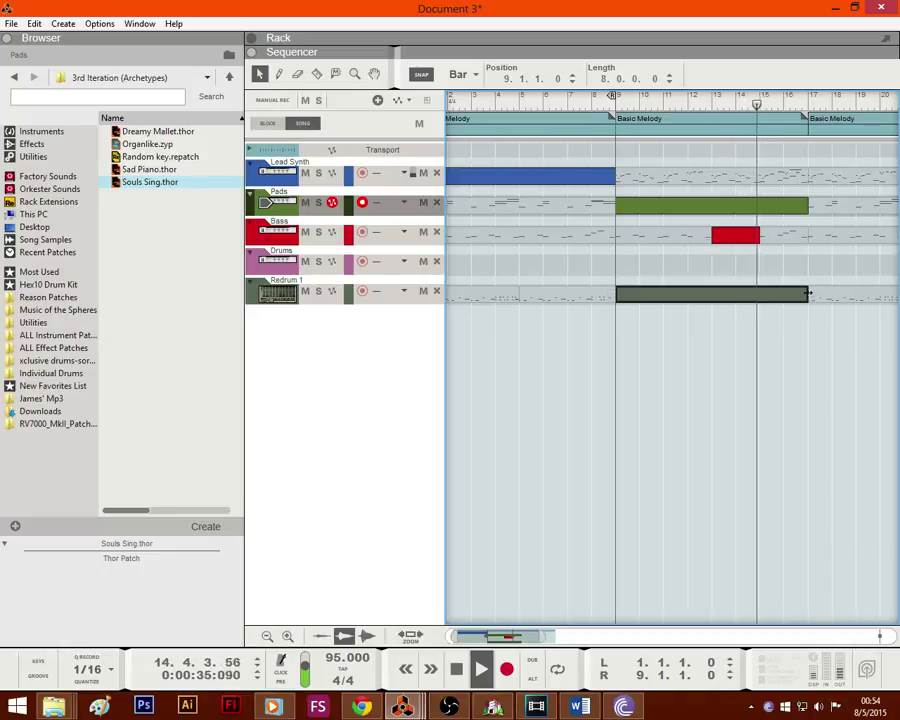
left_click_drag(808, 293, 784, 293)
left_click(808, 205)
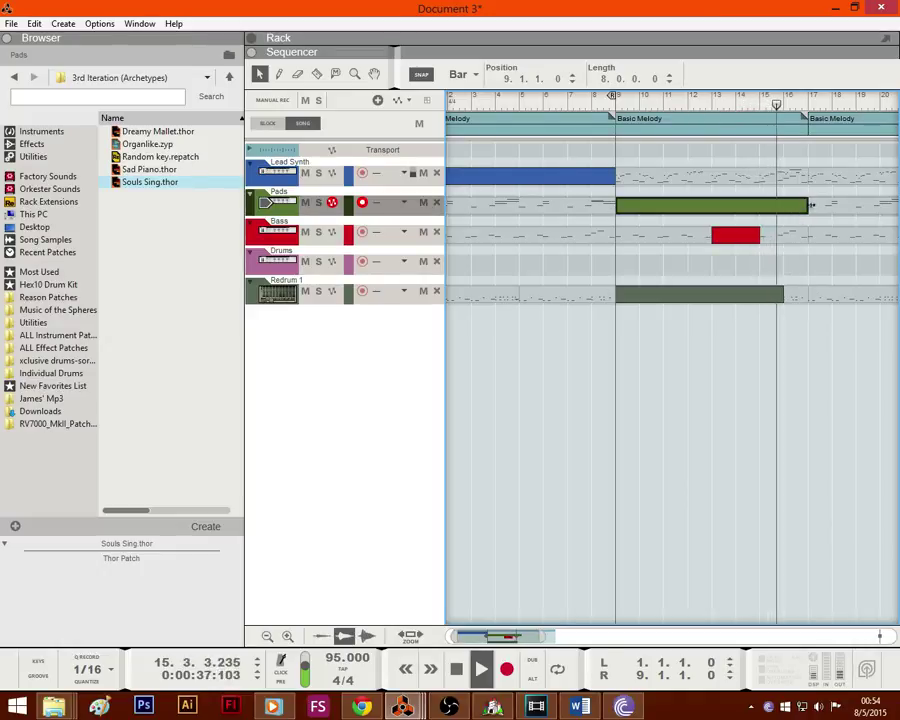
left_click_drag(811, 205, 781, 225)
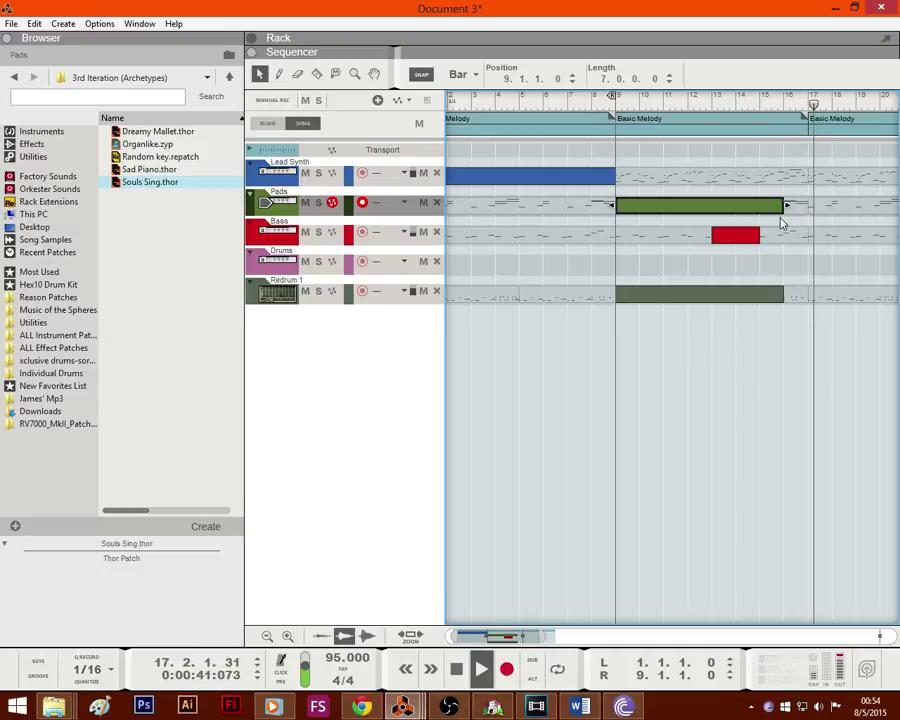
Step: Create a one-bar Pads clip at bar 16 and open it for editing
left_click_drag(543, 636, 584, 636)
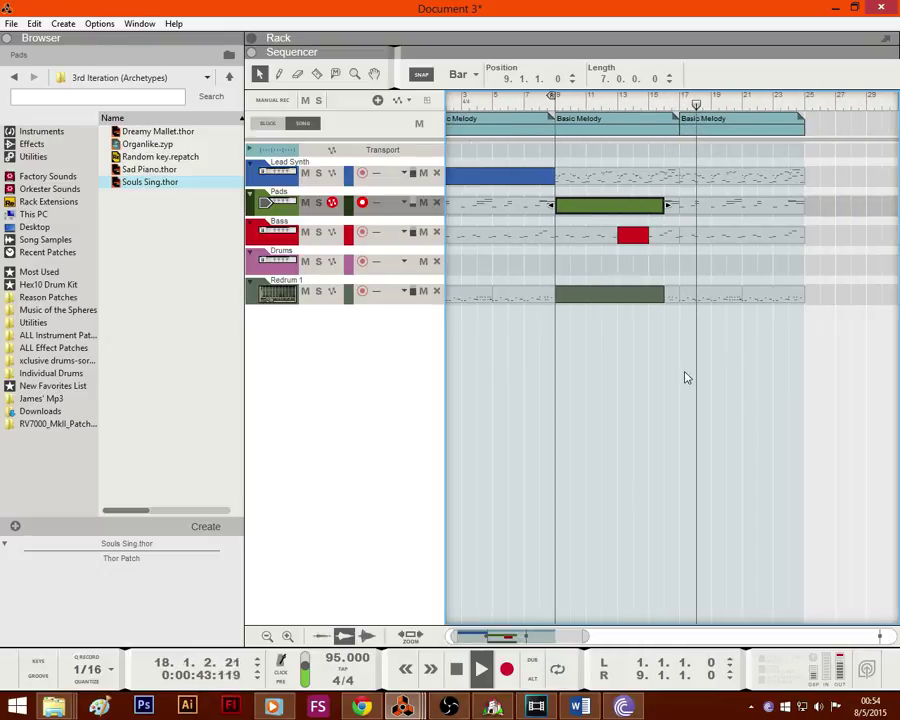
double_click(674, 212)
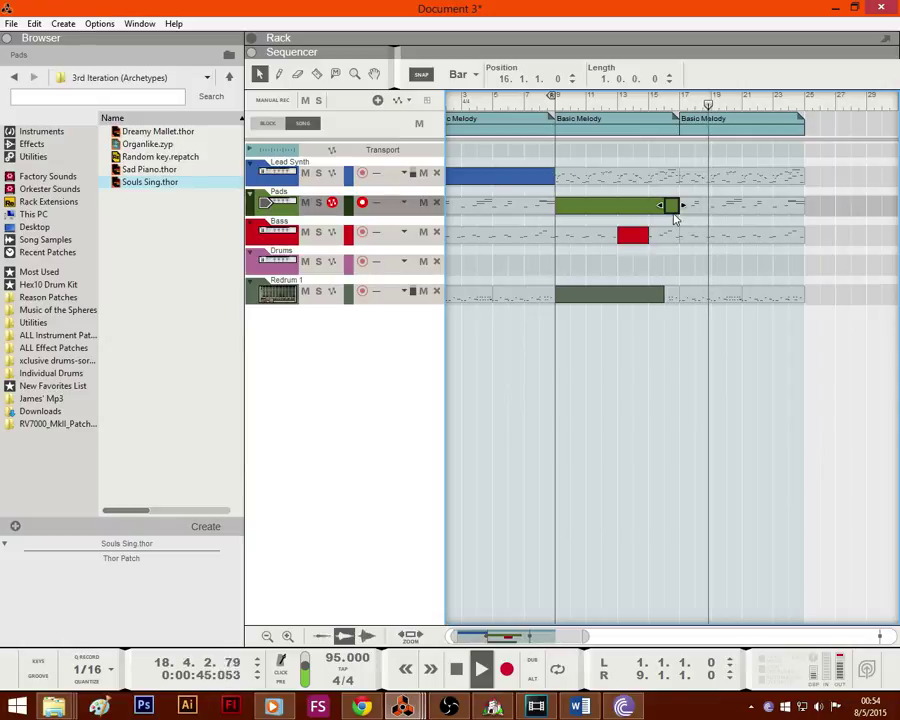
key("Delete")
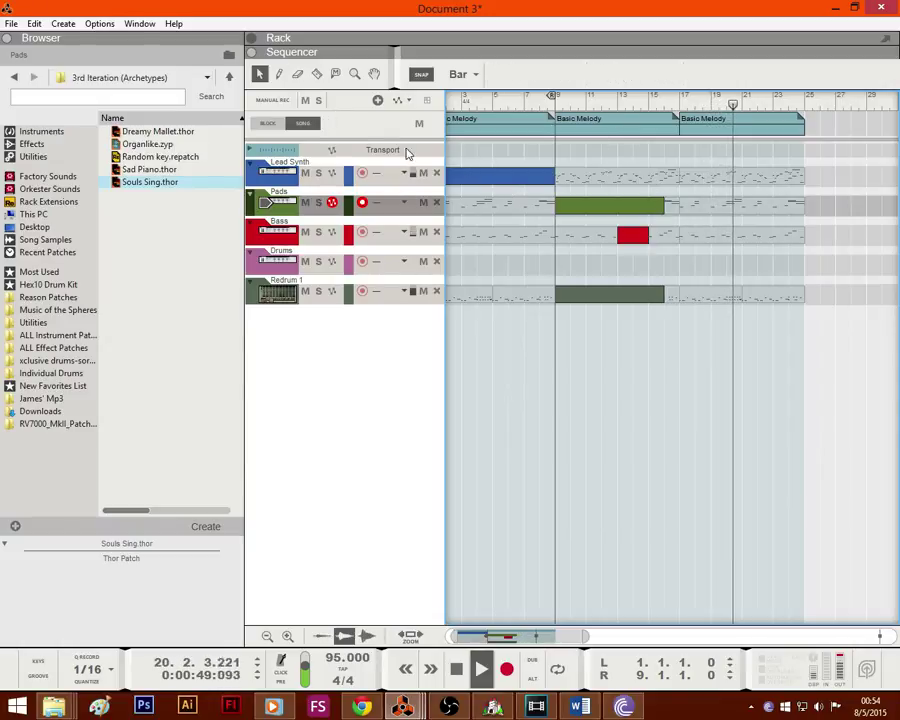
left_click(660, 208)
double_click(664, 206)
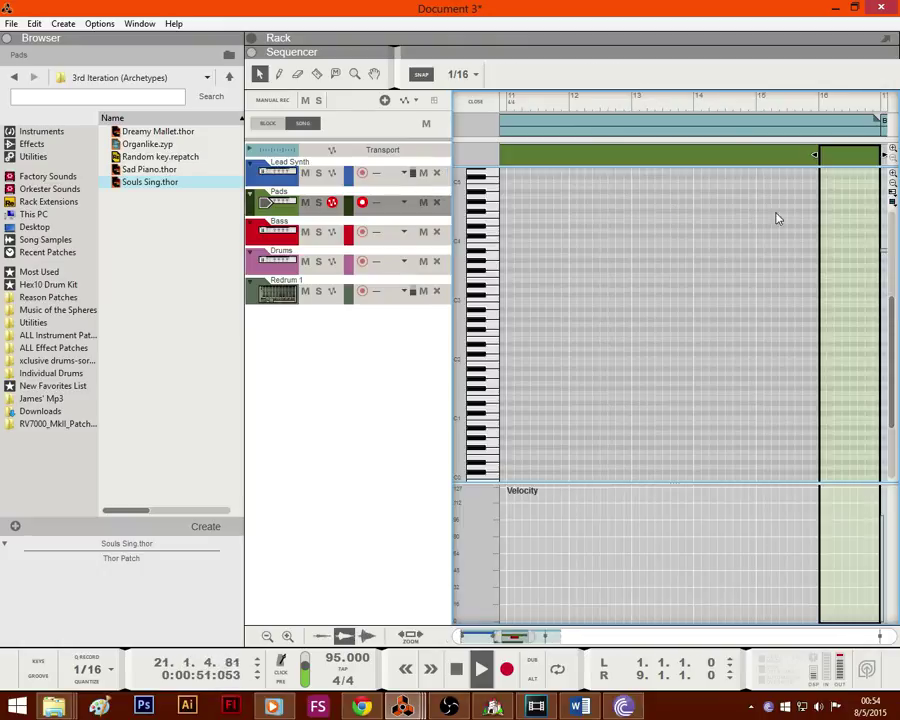
Step: Add half-bar F4 and C#4 notes in sequence to the Pads clip at bar 16 and play from the start
left_click_drag(870, 273, 838, 269)
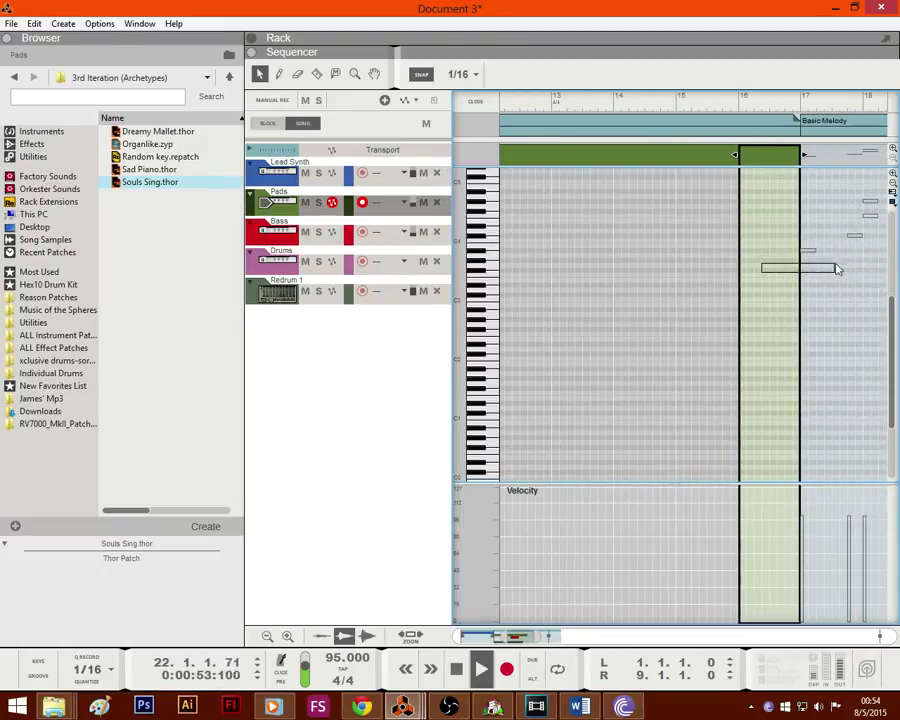
left_click(796, 219)
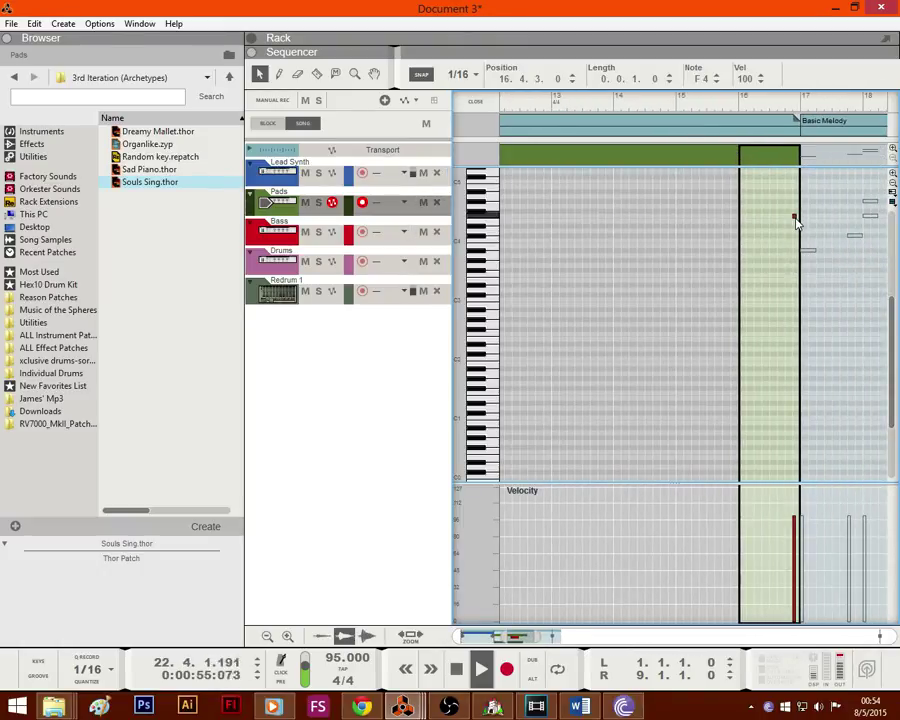
left_click_drag(797, 214, 742, 225)
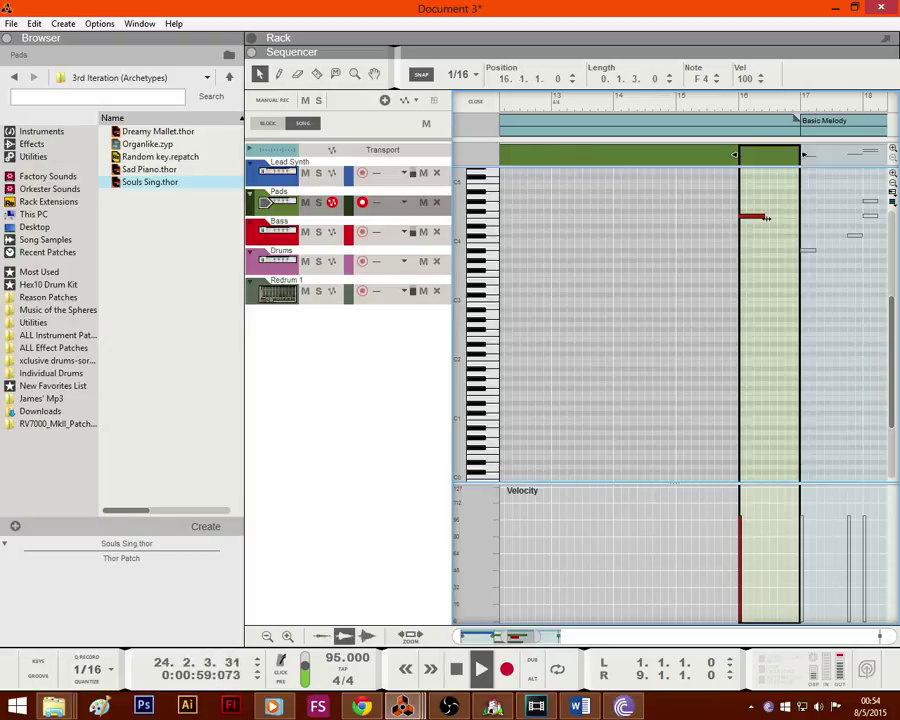
left_click_drag(765, 220, 800, 243)
left_click(717, 104)
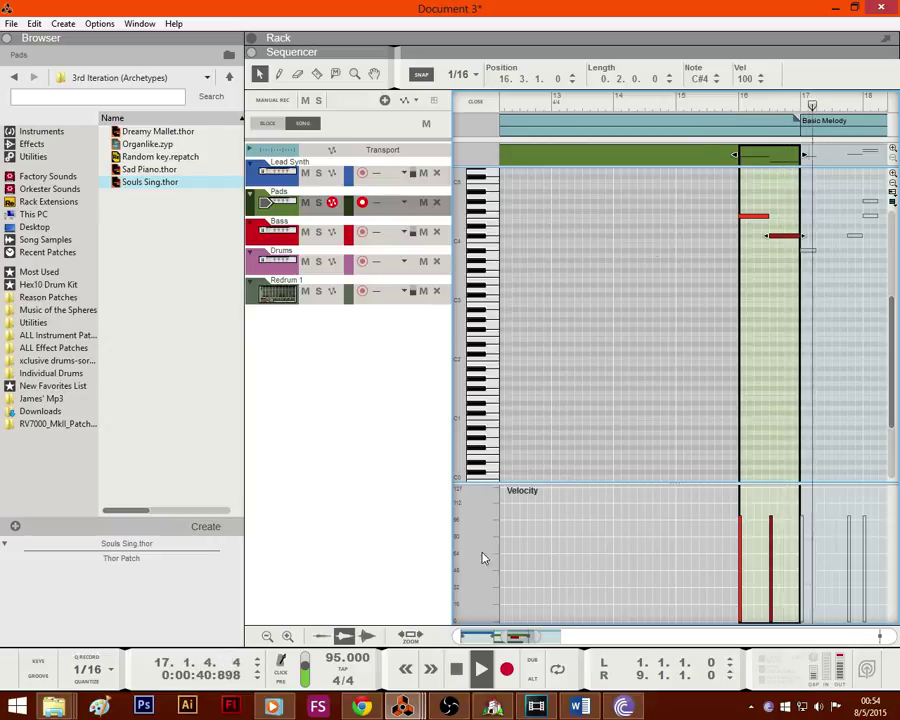
double_click(458, 678)
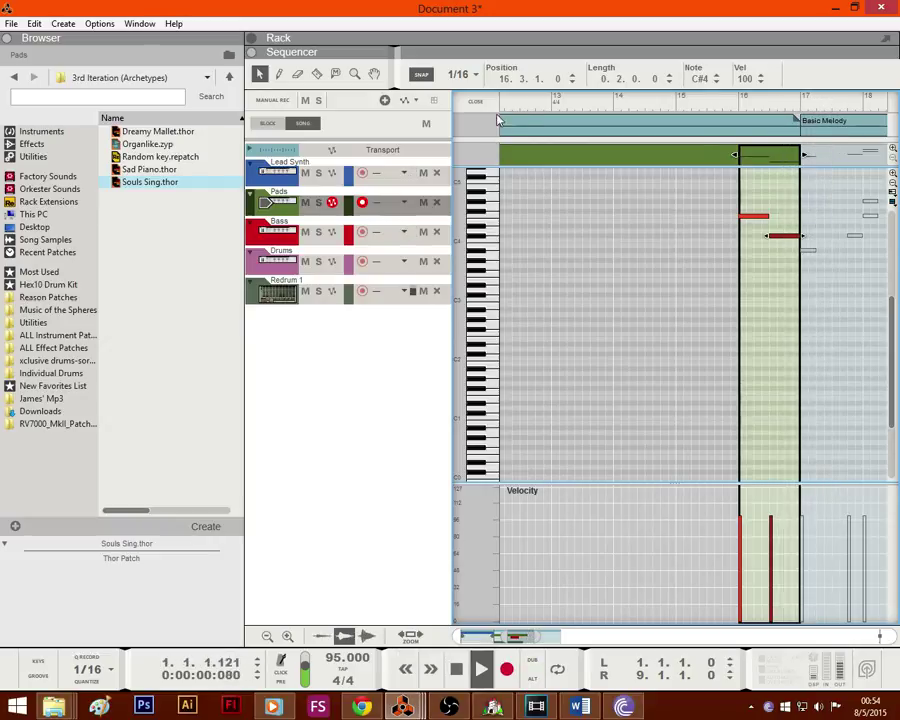
Step: Adjust the Souls Sing channel level in the Pads Combinator's mixer and collapse the SubTractor device
left_click_drag(470, 56, 470, 427)
scroll(382, 222, "down", 1)
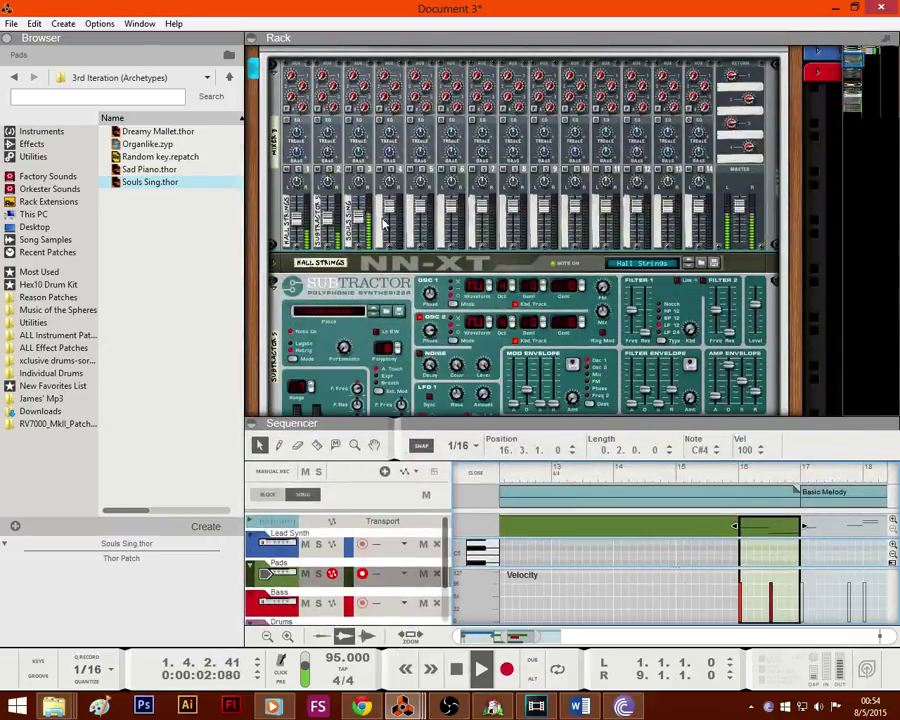
left_click_drag(359, 218, 360, 221)
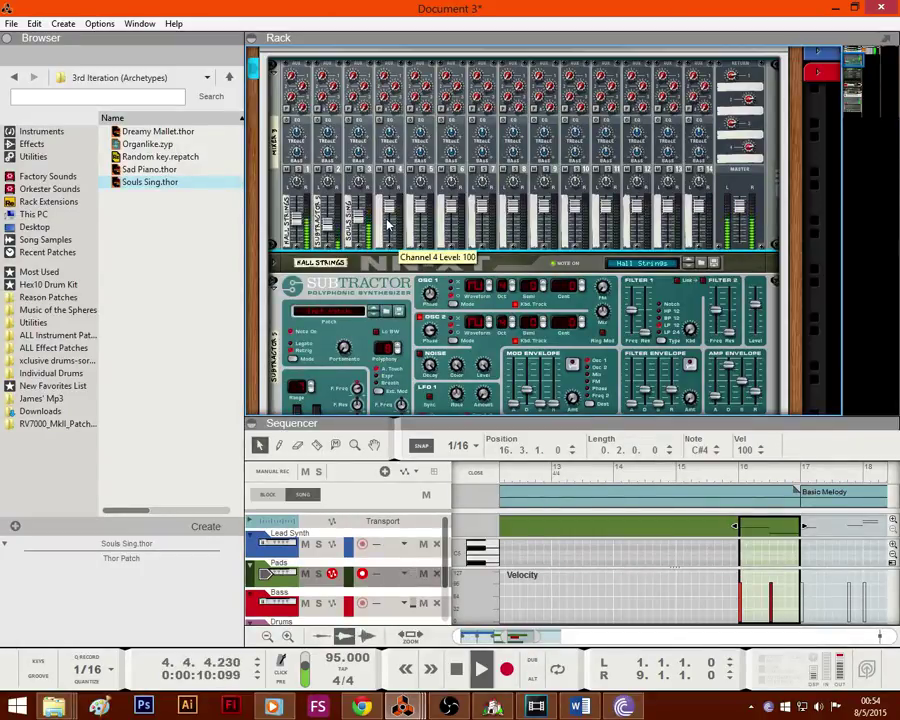
scroll(388, 224, "down", 1)
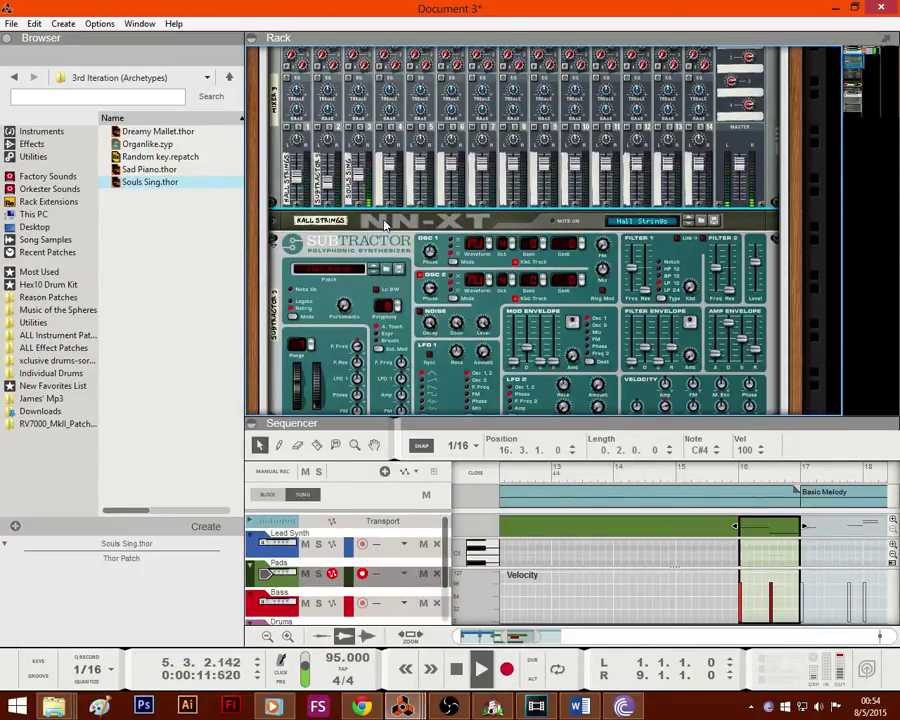
left_click(280, 240)
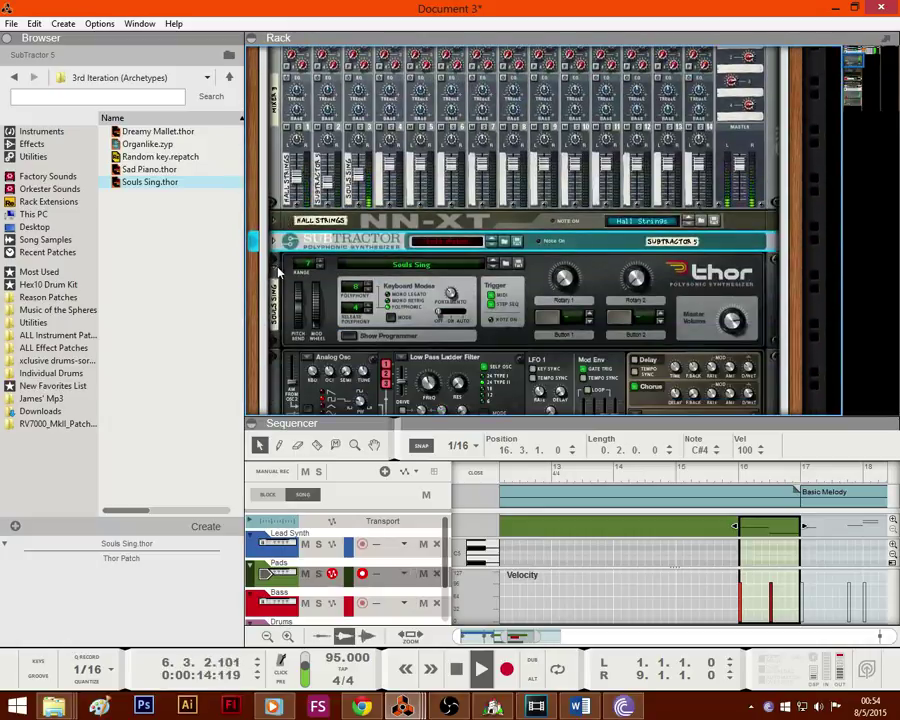
Step: Add a Pulveriser effect to the Pads mix channel's insert FX
scroll(279, 270, "up", 4)
left_click(273, 114)
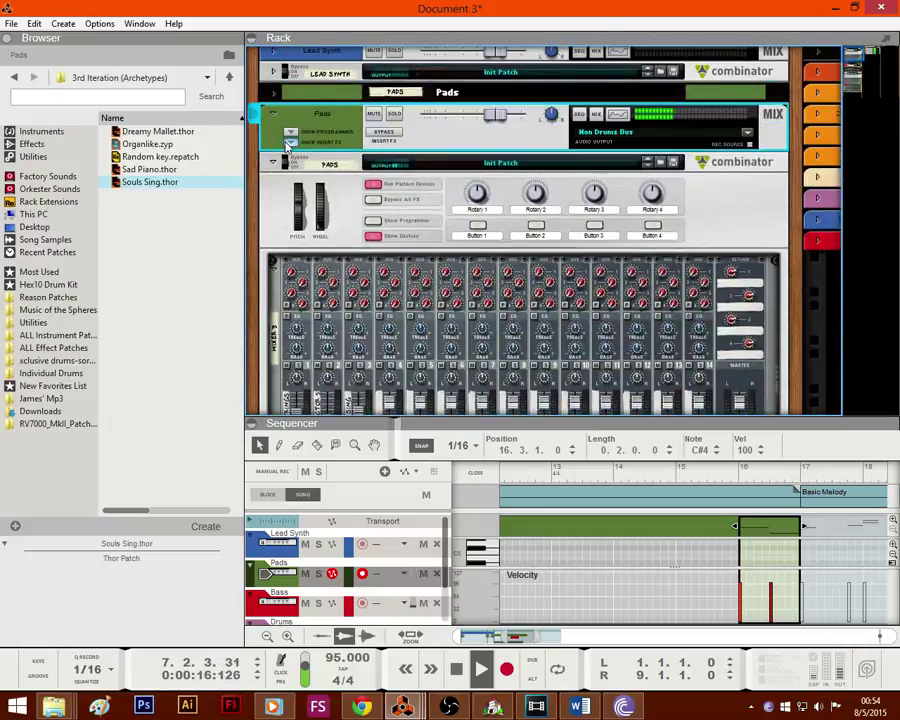
left_click(289, 142)
left_click(52, 148)
left_click_drag(143, 155, 300, 160)
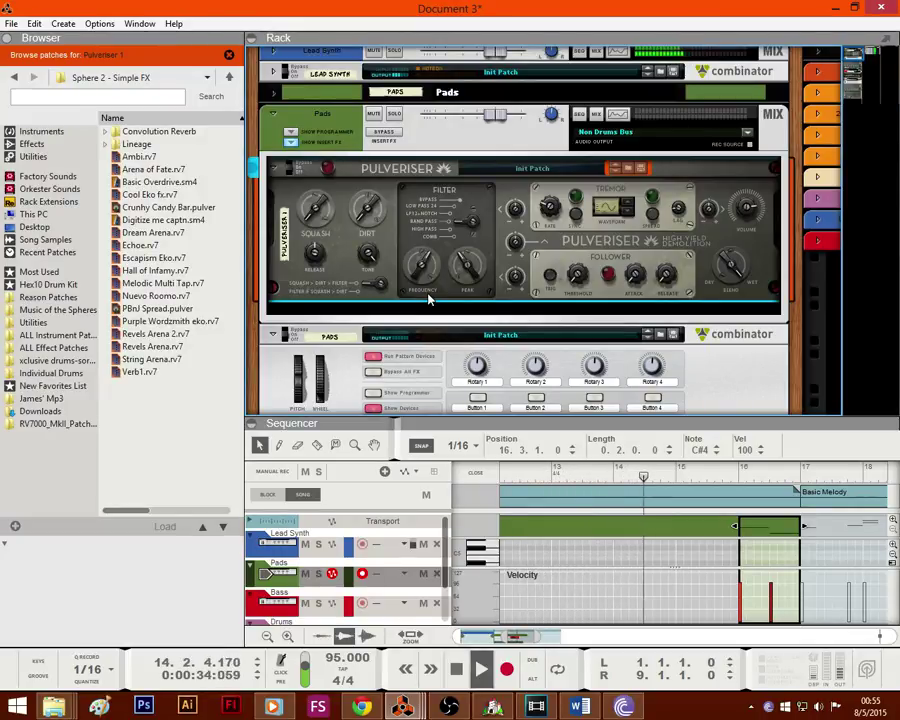
Step: Adjust the filter frequency of the Pulveriser in the Pads channel's insert FX during playback
left_click_drag(460, 428, 455, 54)
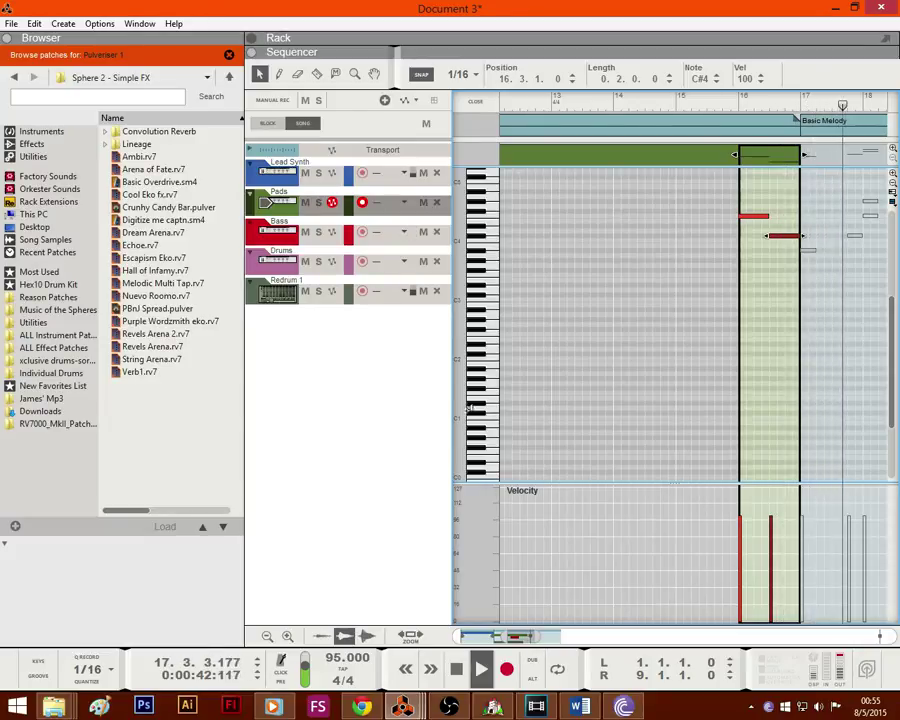
left_click_drag(391, 51, 407, 357)
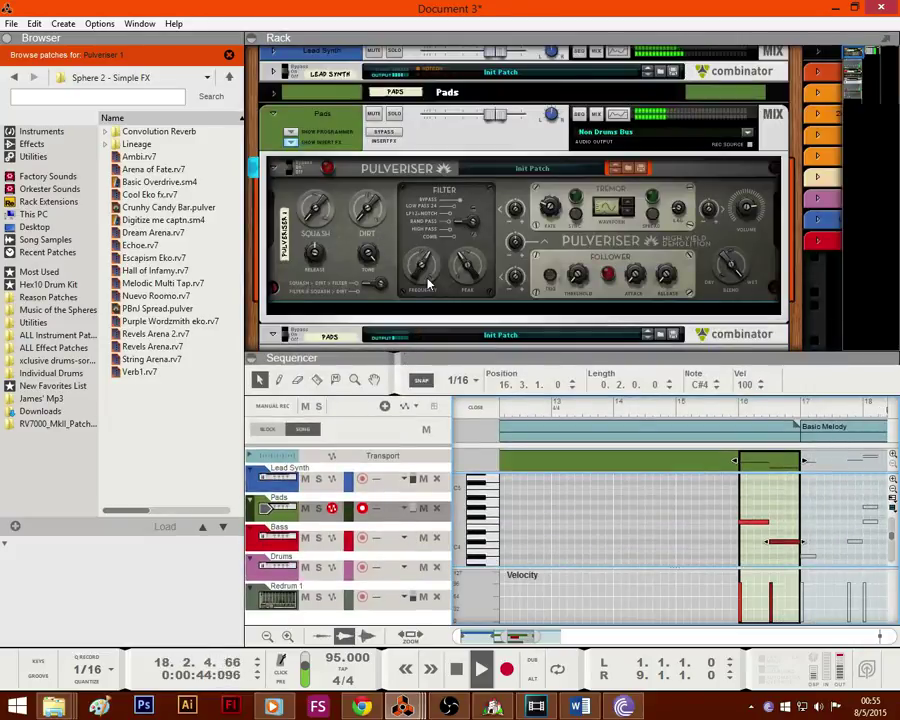
mouse_move(429, 293)
left_mouse_down()
mouse_move(421, 272)
mouse_move(424, 308)
left_mouse_up()
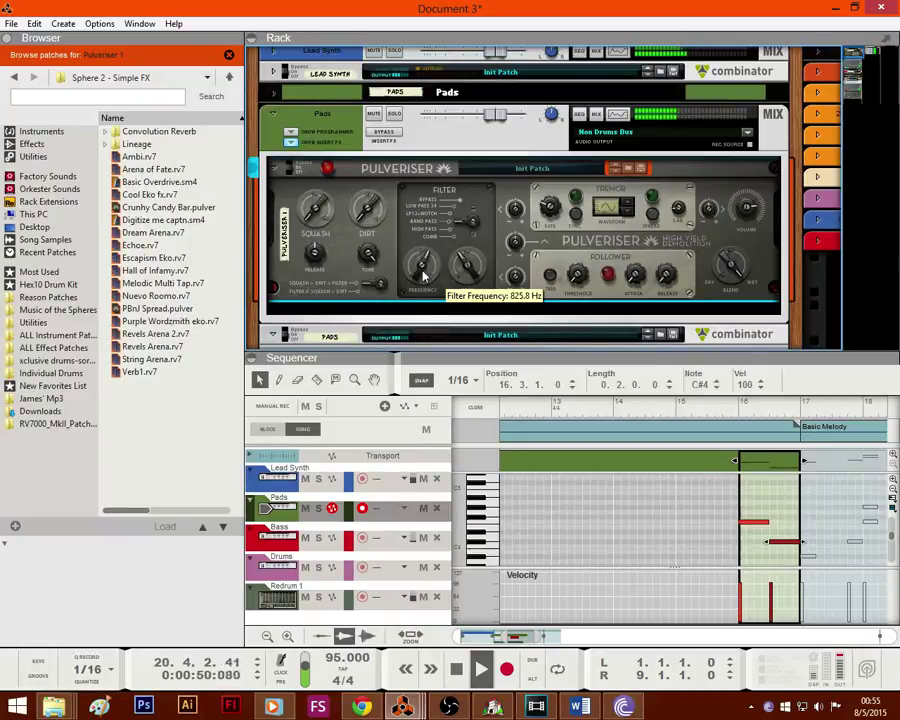
left_click_drag(423, 275, 424, 270)
scroll(444, 238, "up", 2)
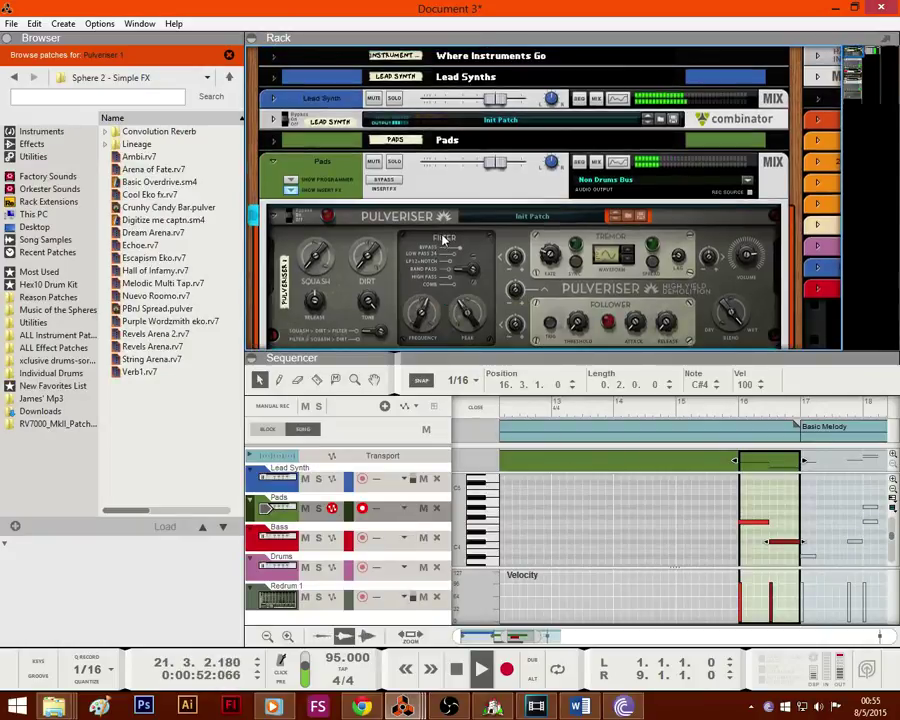
Step: Examine the bus levels in the rack's Master Section and bring up Document 3's main mixer
left_click_drag(851, 54, 869, 52)
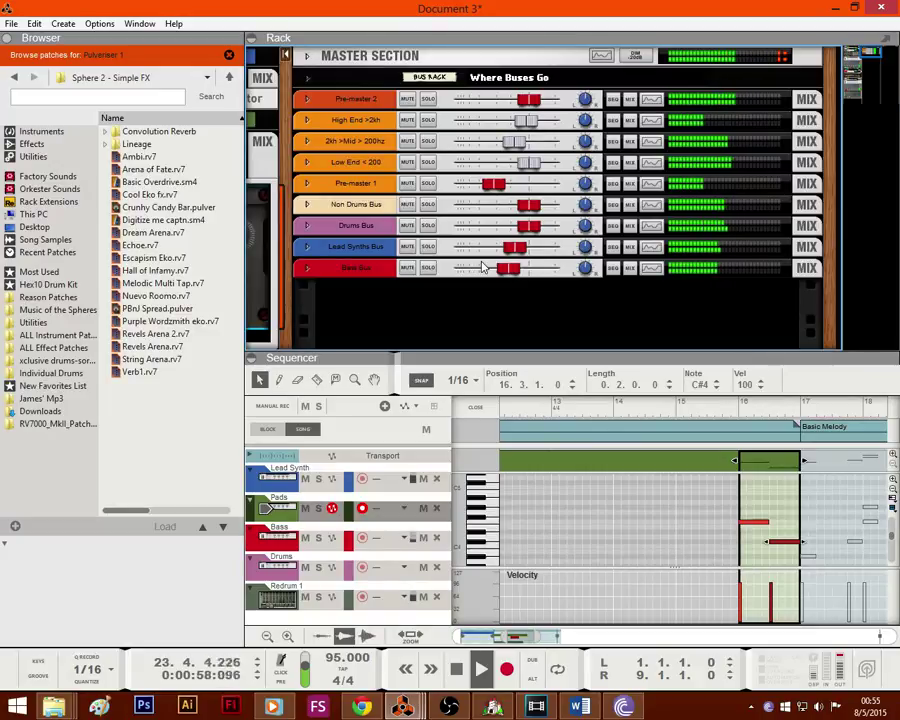
mouse_move(510, 259)
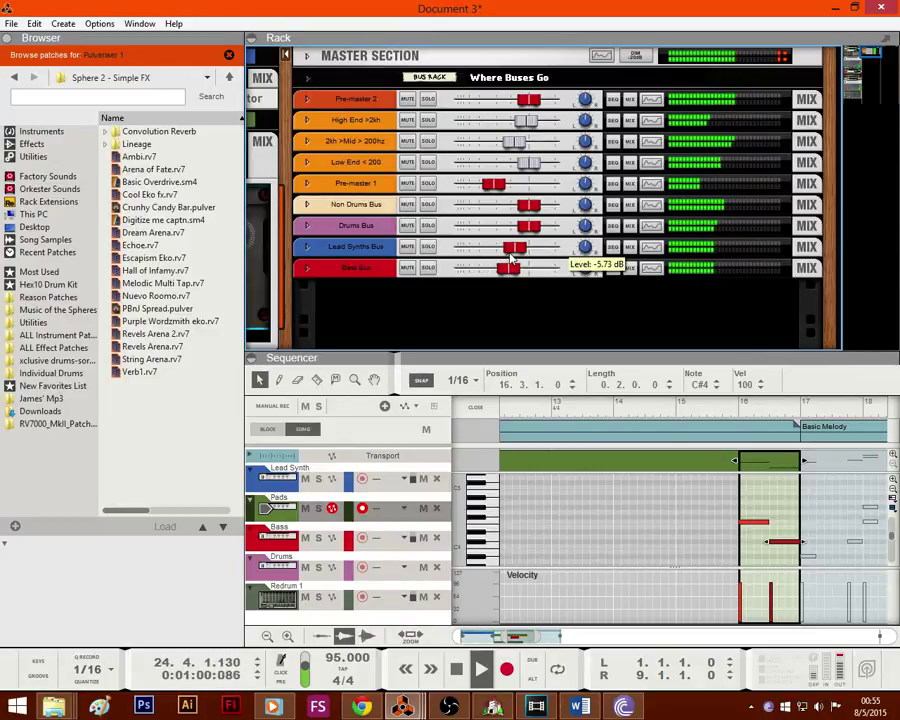
mouse_move(868, 55)
left_mouse_down()
mouse_move(851, 52)
mouse_move(856, 68)
mouse_move(872, 50)
left_mouse_up()
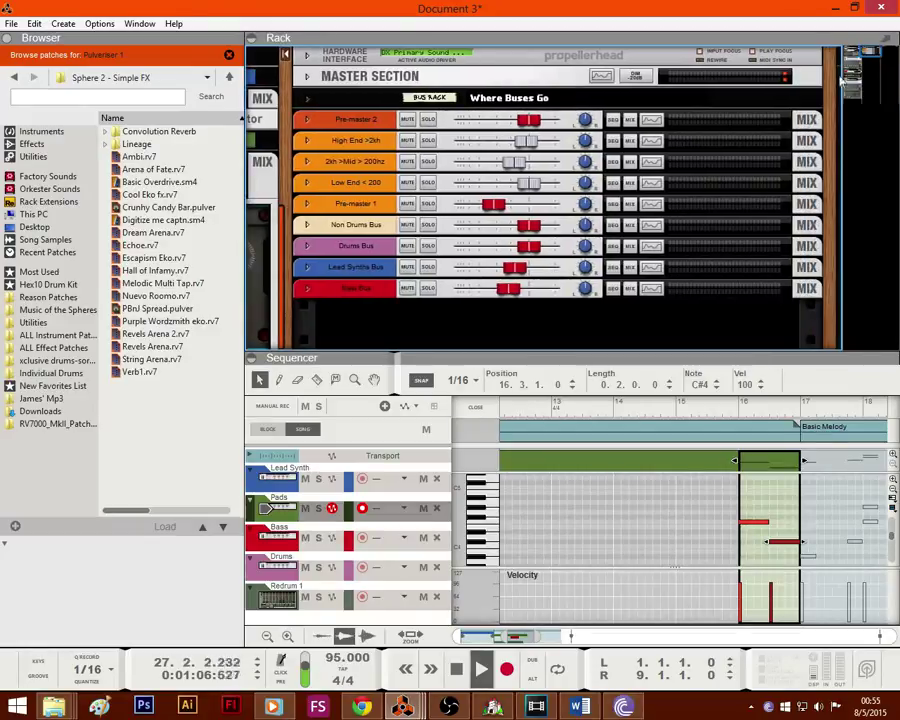
left_click(372, 710)
left_click(372, 711)
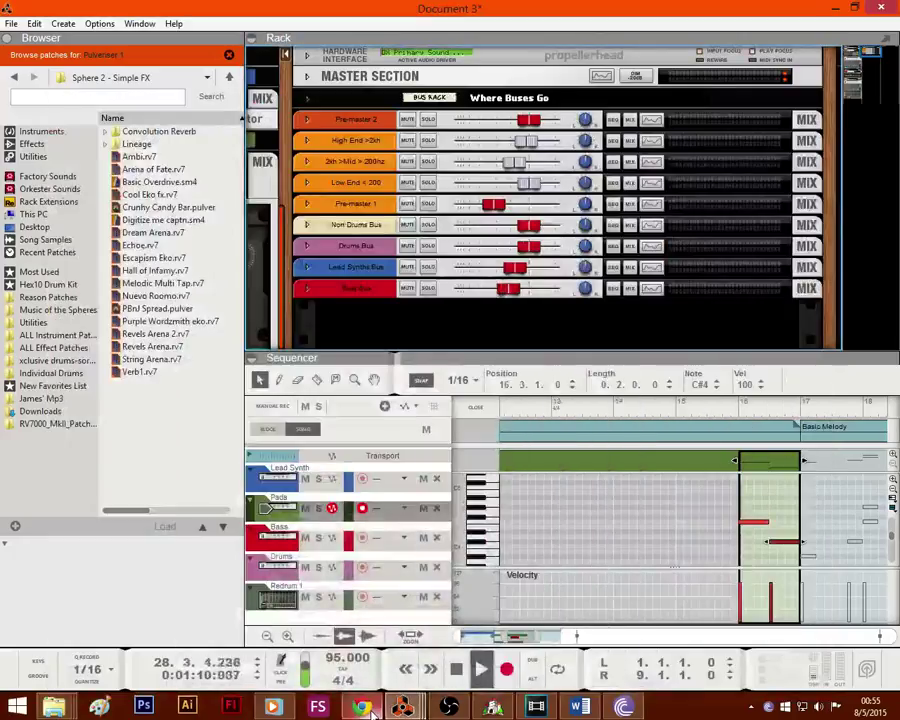
left_click(402, 710)
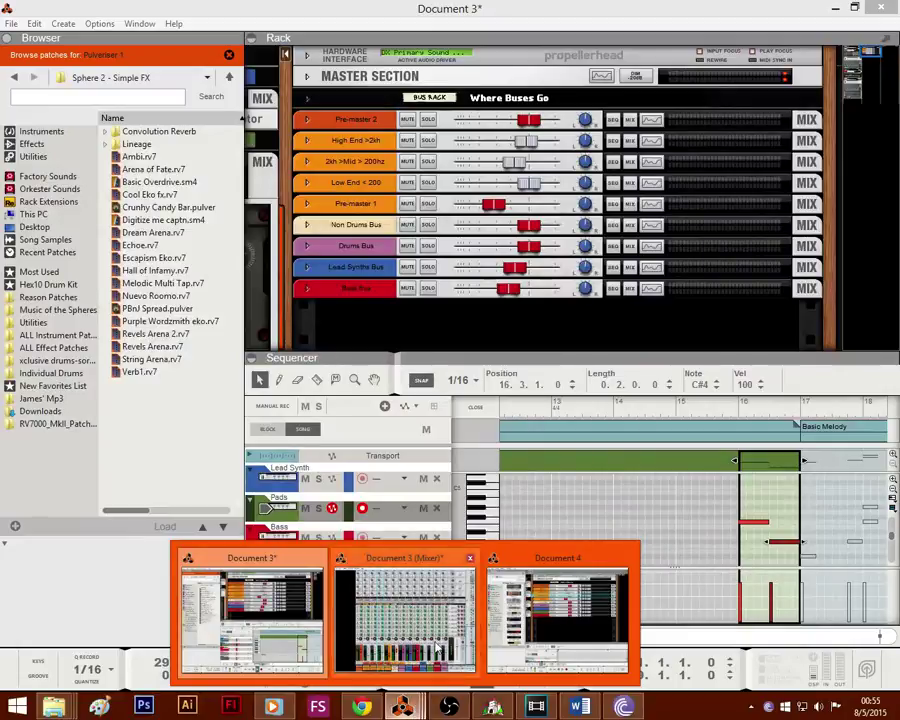
left_click(408, 615)
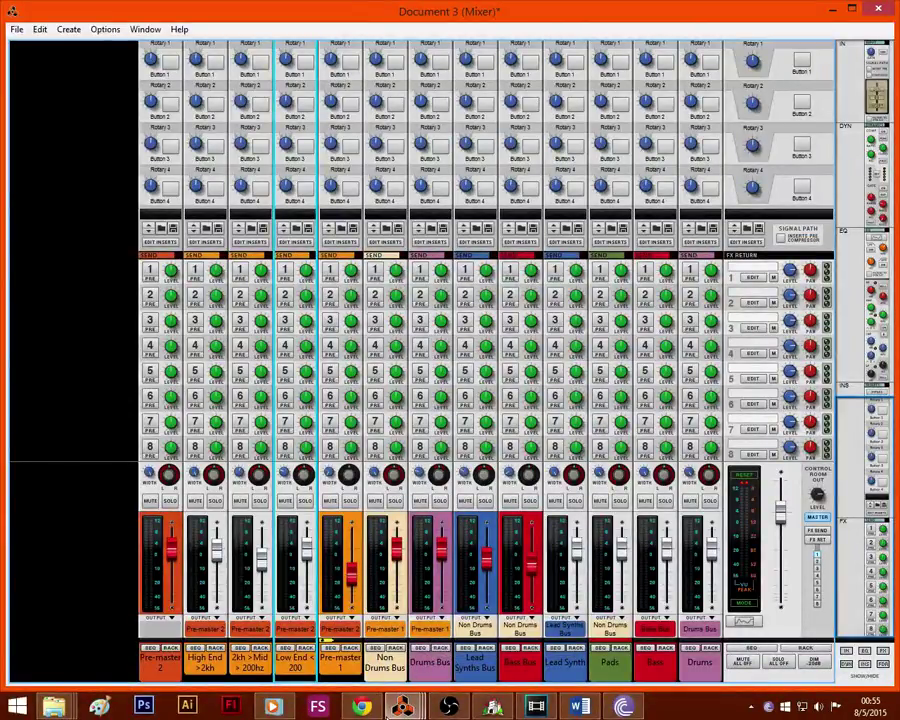
Step: Switch to Document 4 and copy its Pads Bus channel
mouse_move(403, 710)
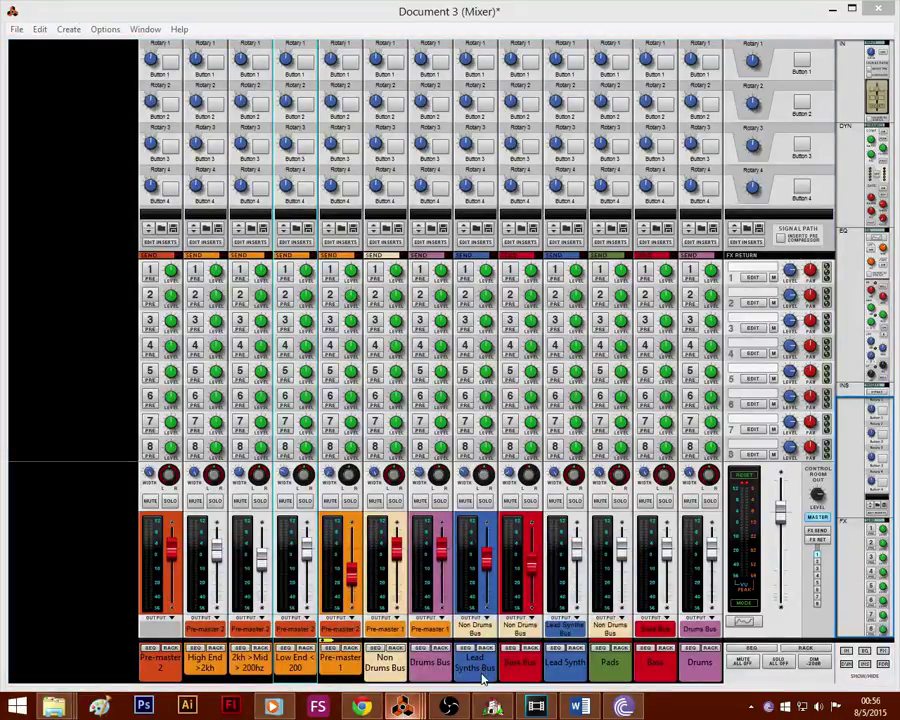
mouse_move(401, 708)
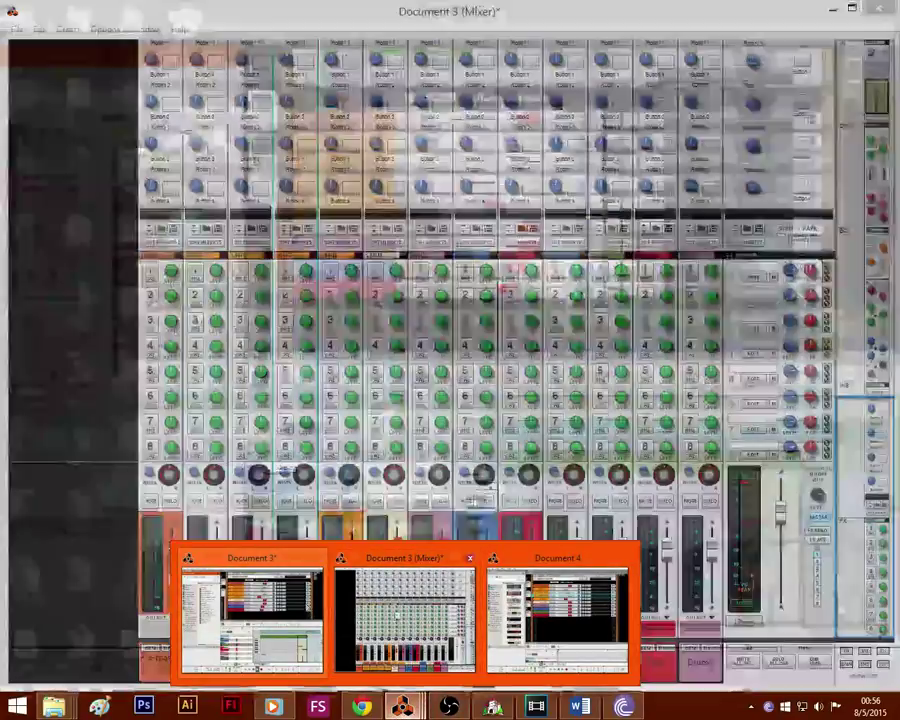
left_click(562, 603)
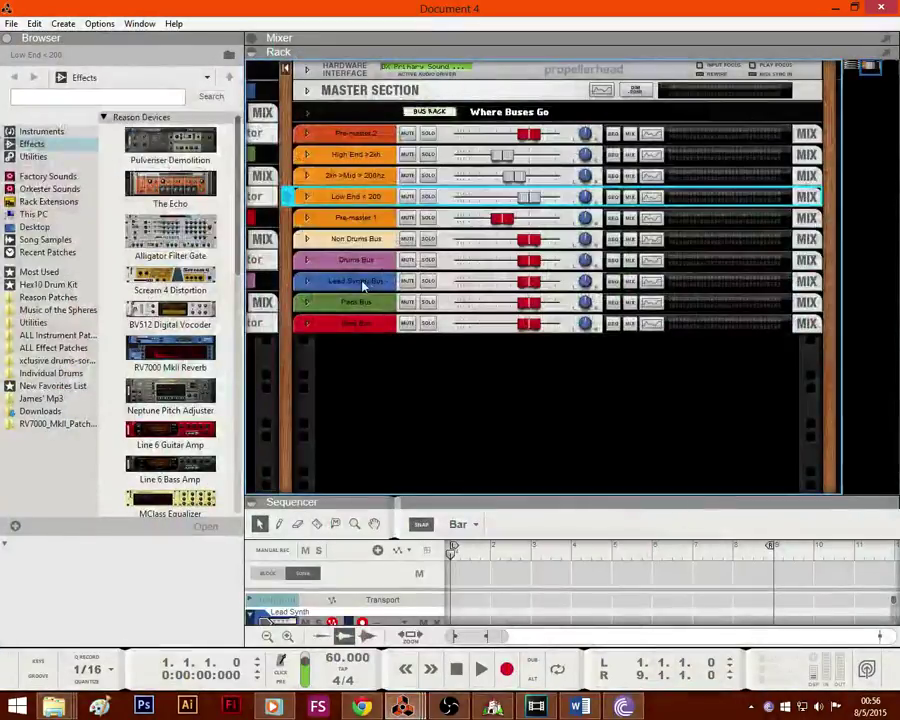
right_click(343, 298)
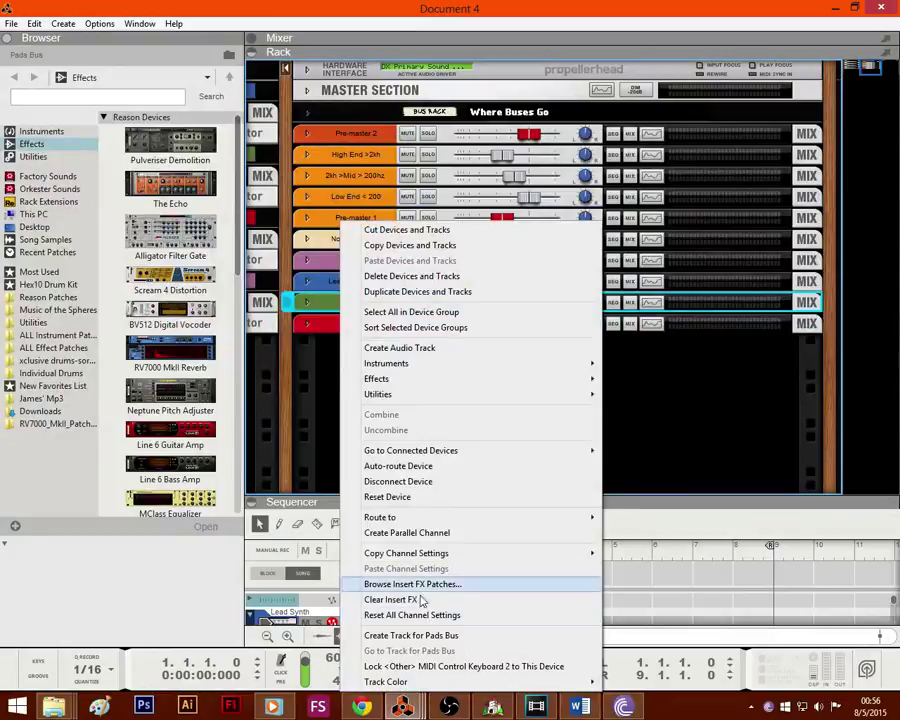
left_click(388, 250)
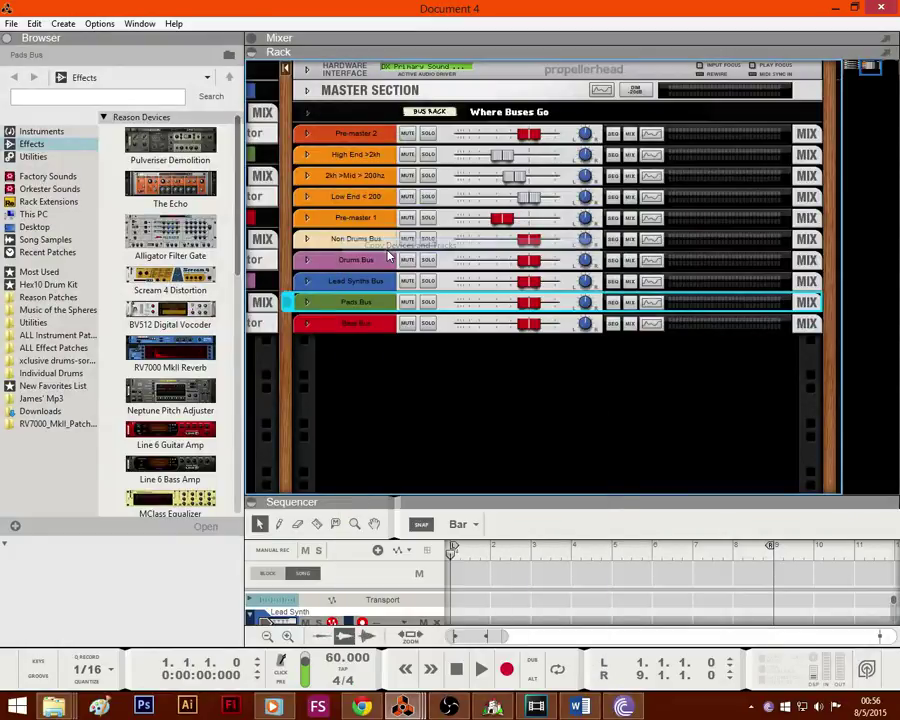
Step: Return to Document 3, stop playback and paste the copied Pads Bus below the Lead Synths Bus
mouse_move(403, 690)
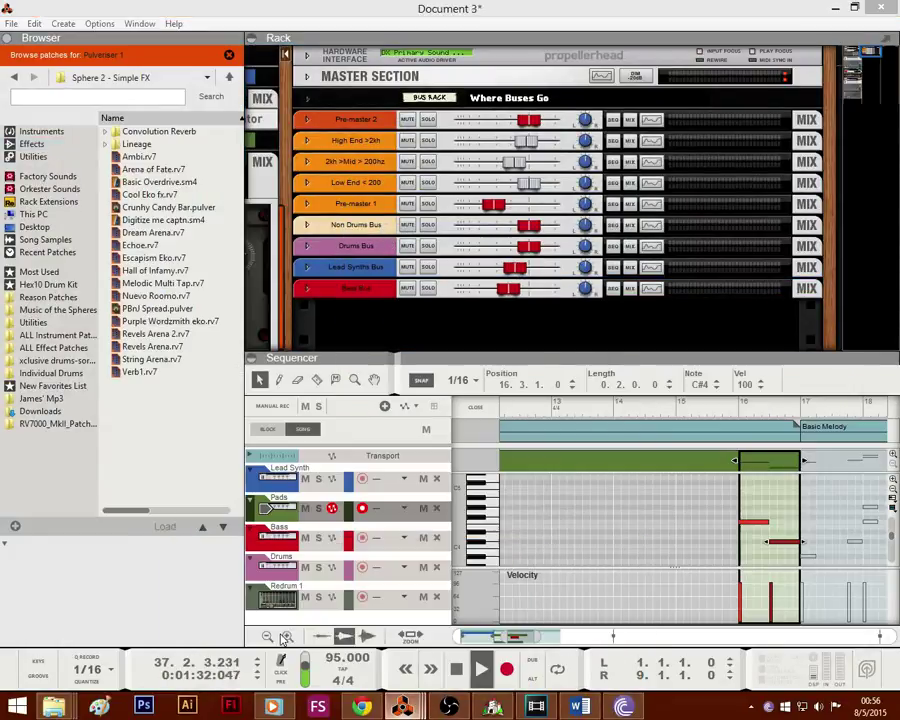
left_click(251, 630)
right_click(343, 266)
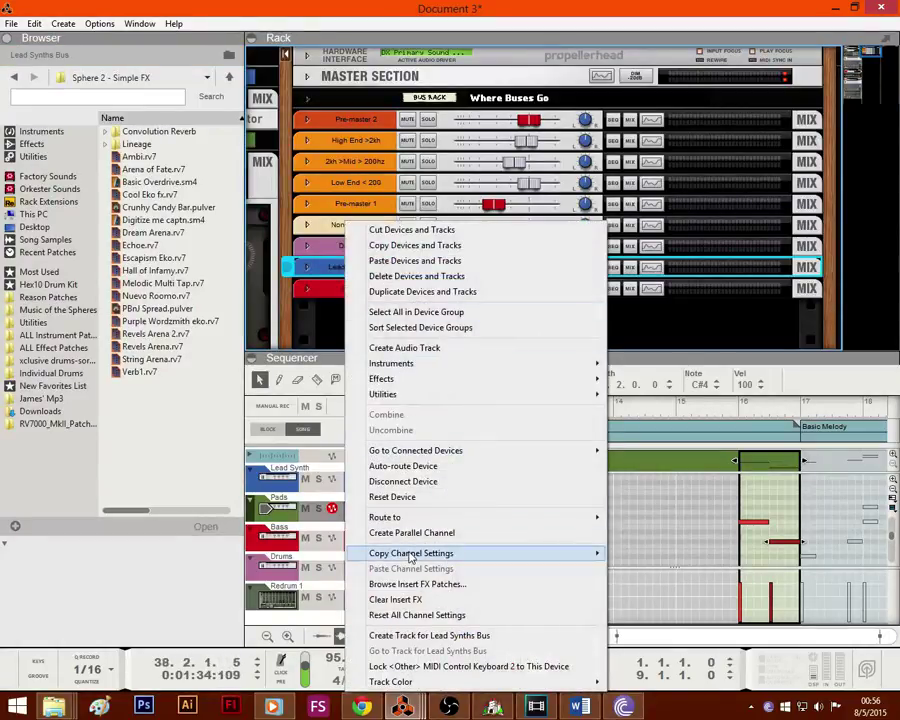
mouse_move(410, 557)
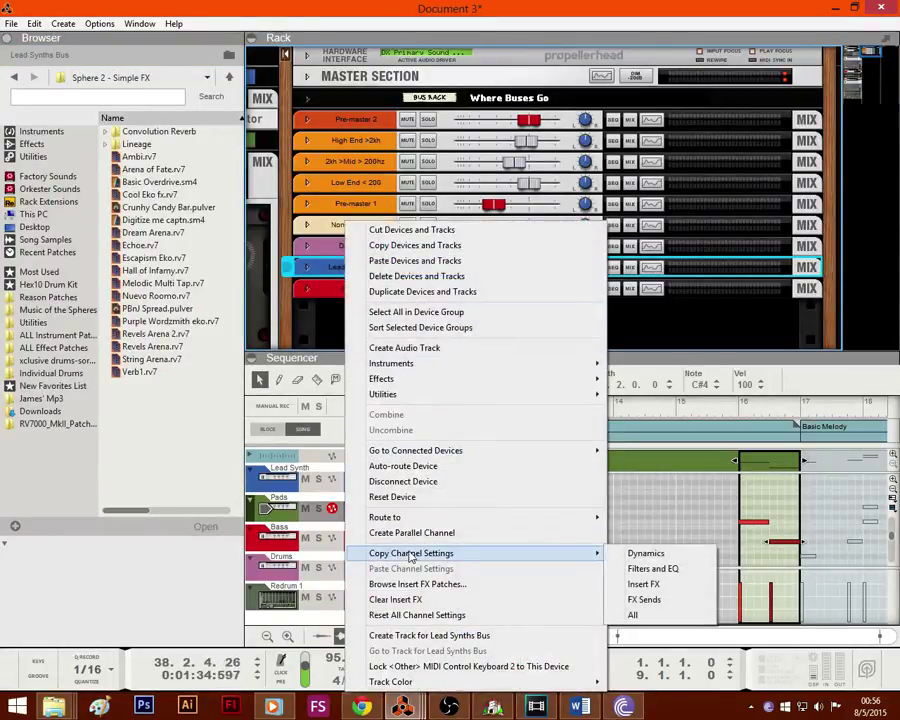
left_click(328, 340)
double_click(462, 674)
left_click(333, 266)
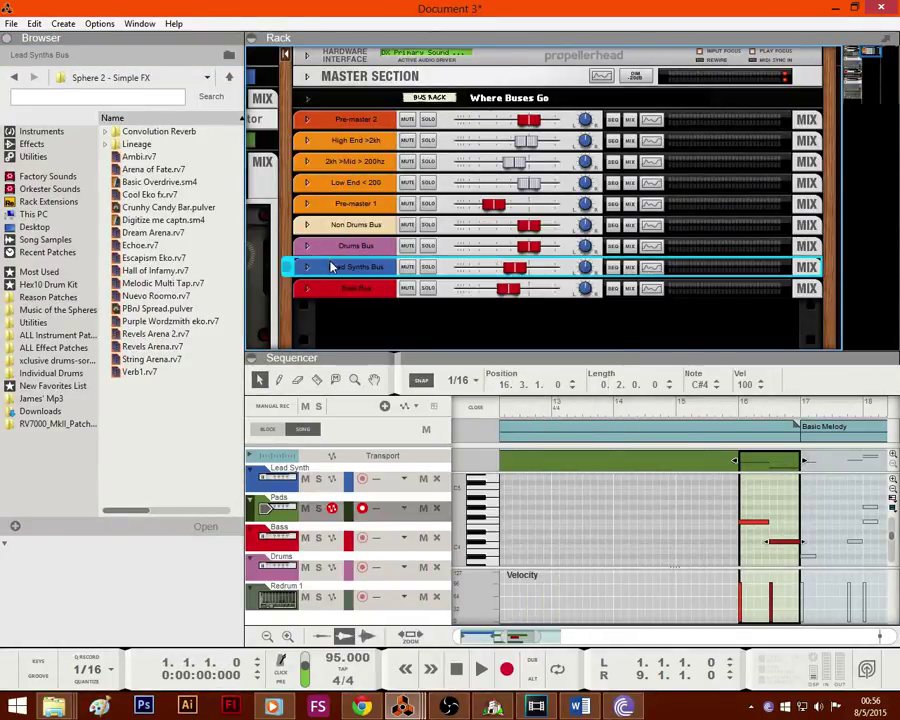
right_click(336, 270)
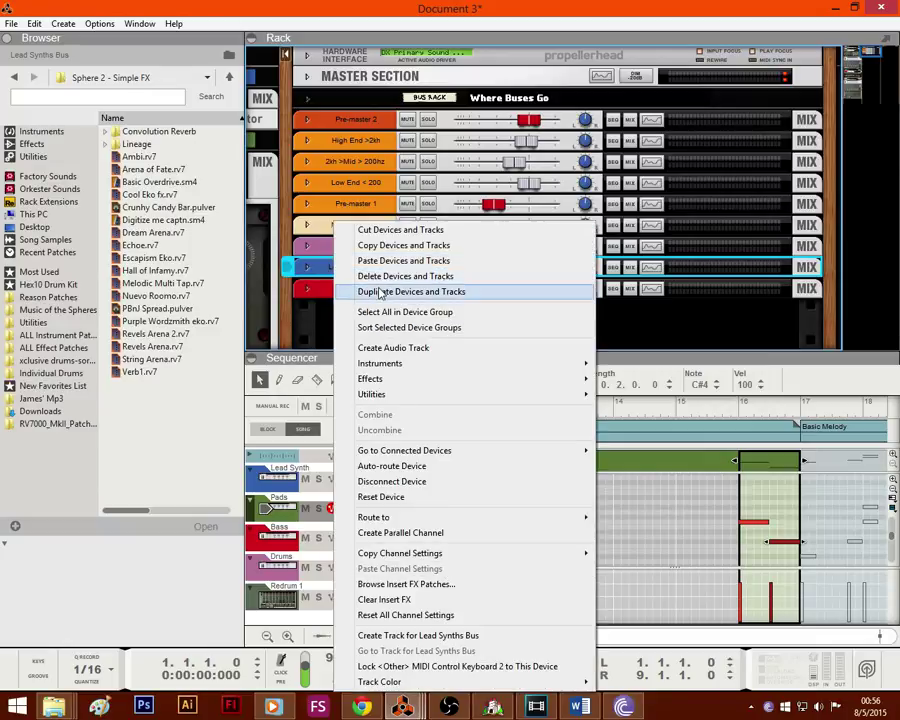
left_click(382, 291)
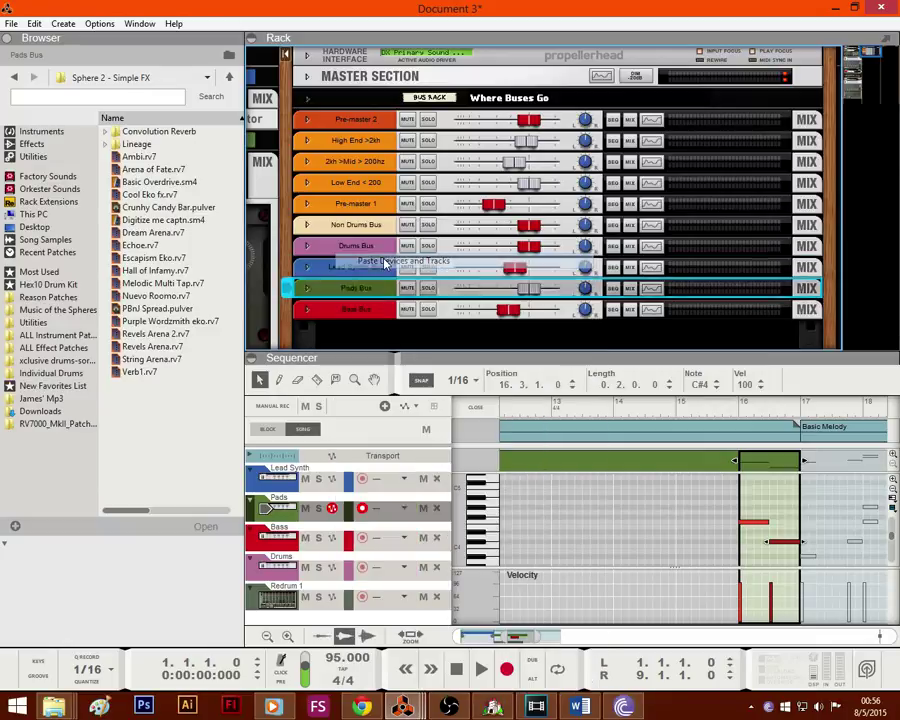
Step: Route the Pads Bus audio output to the Non Drums Bus
left_click(307, 288)
left_click(307, 288)
left_click(307, 288)
left_click(656, 310)
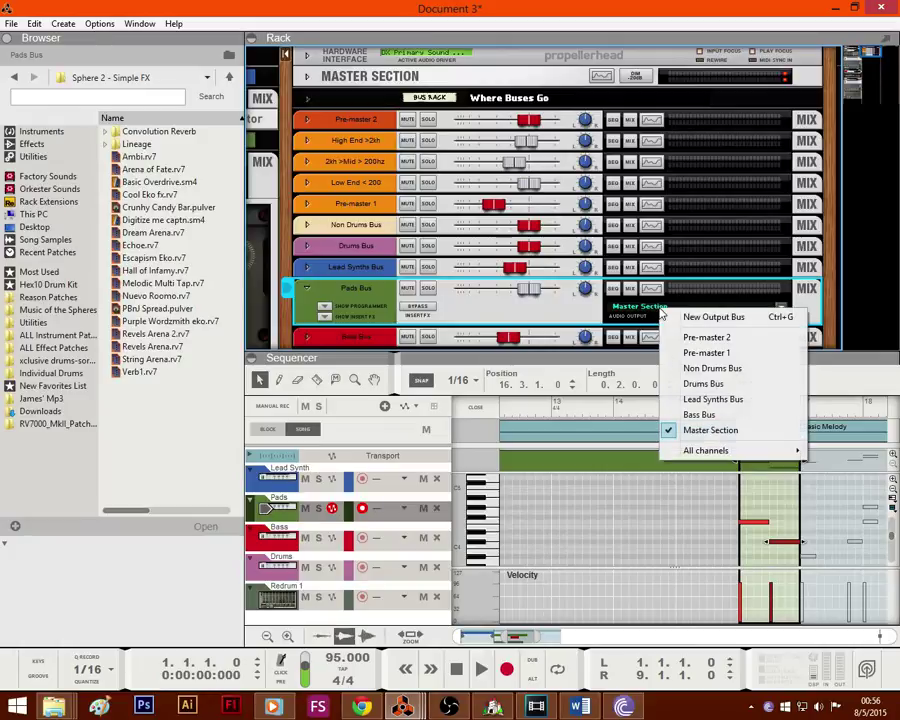
left_click(711, 368)
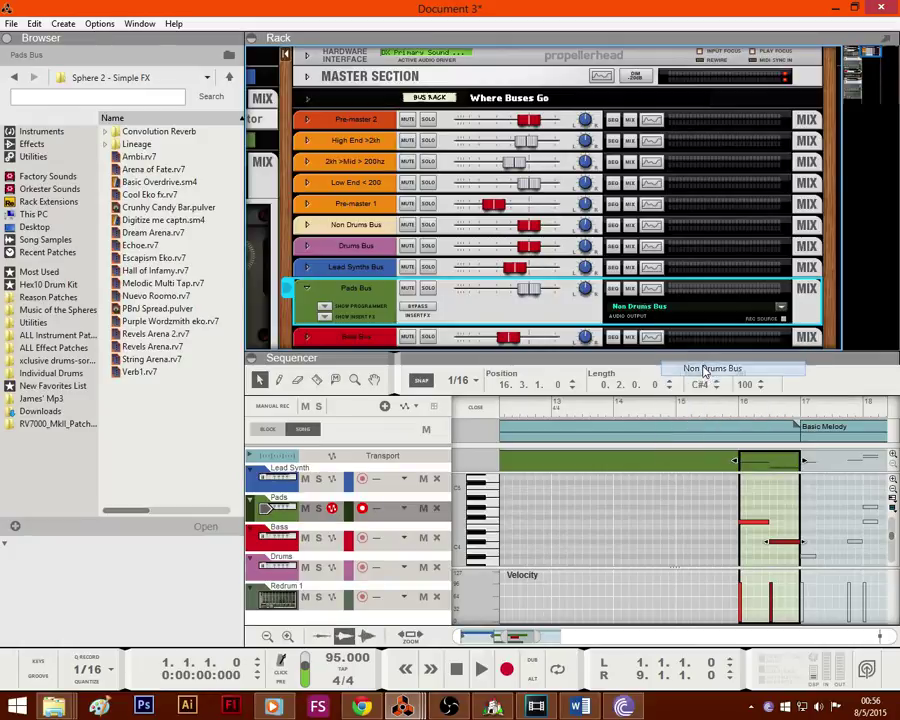
left_click(306, 289)
Step: Route the Pads mix channel's audio output to the Pads Bus
left_click_drag(866, 52, 851, 55)
left_click(588, 183)
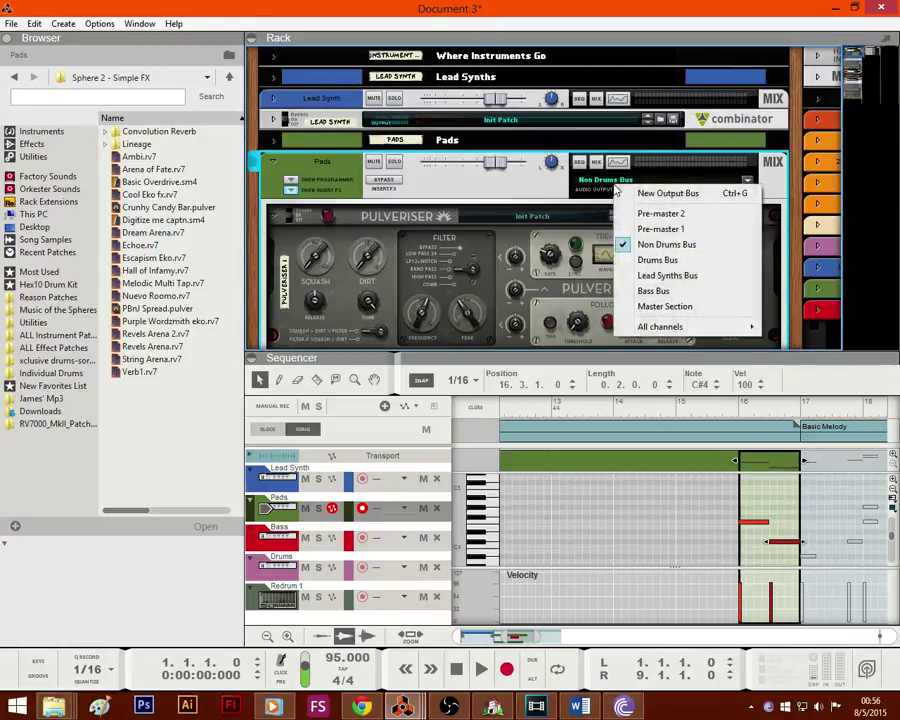
mouse_move(672, 330)
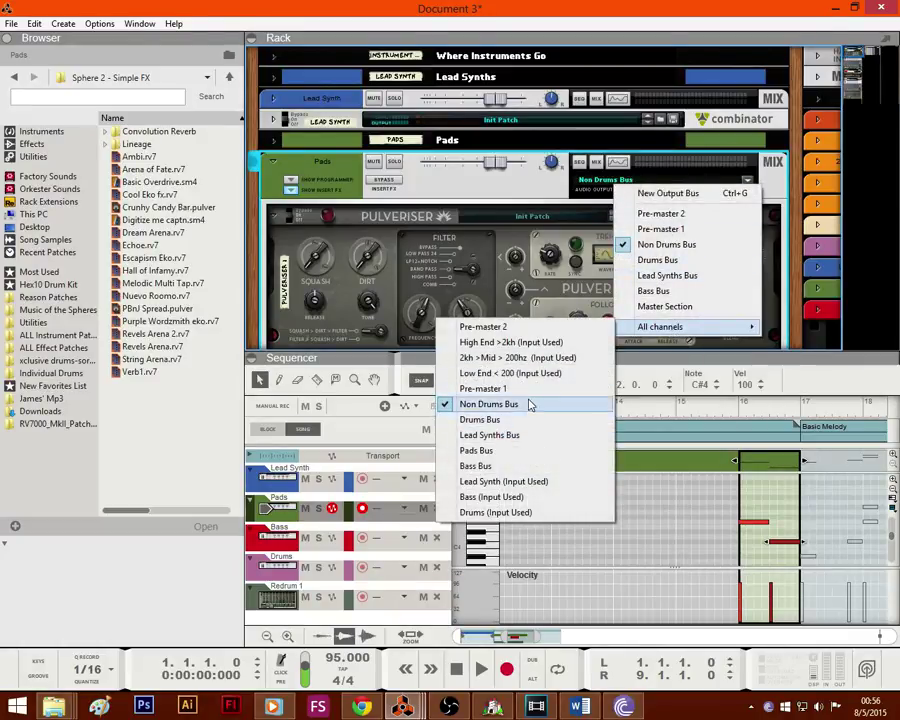
left_click(519, 451)
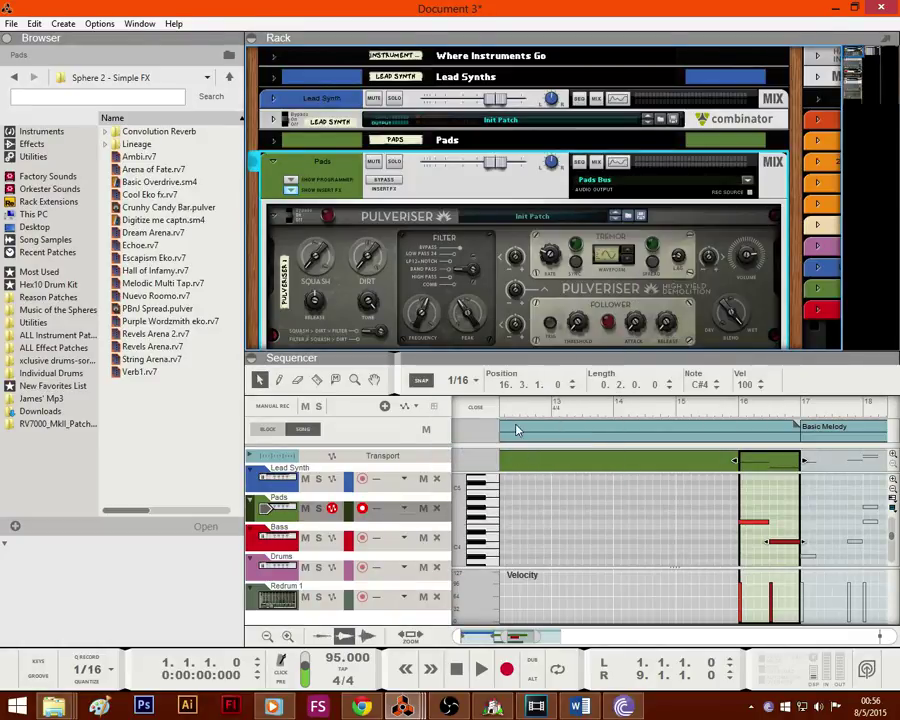
Step: Play the song while checking the bus levels in the rack, and return the playhead to the start
key("space")
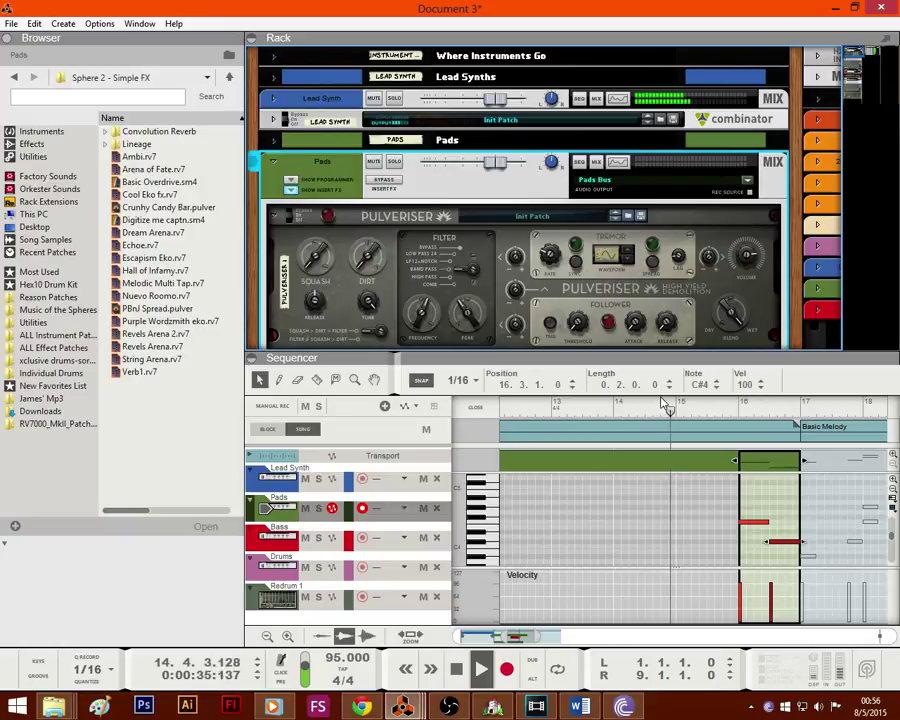
left_click(862, 52)
left_click_drag(862, 52, 868, 56)
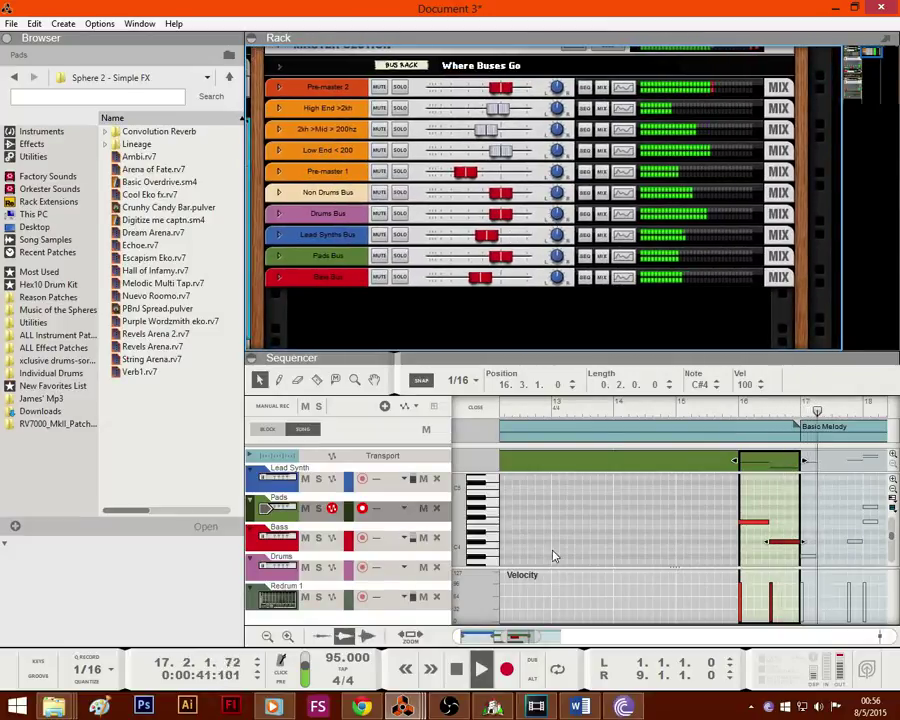
double_click(458, 672)
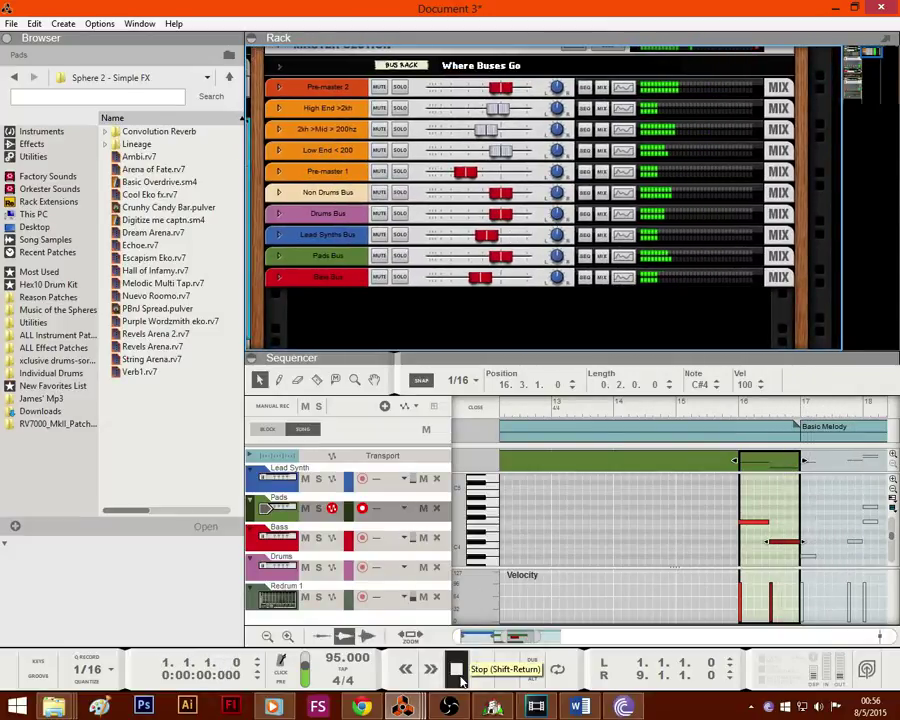
Step: Play the song and return from note editing to the arrangement in a taller sequencer, viewed from bar 1
left_click(481, 670)
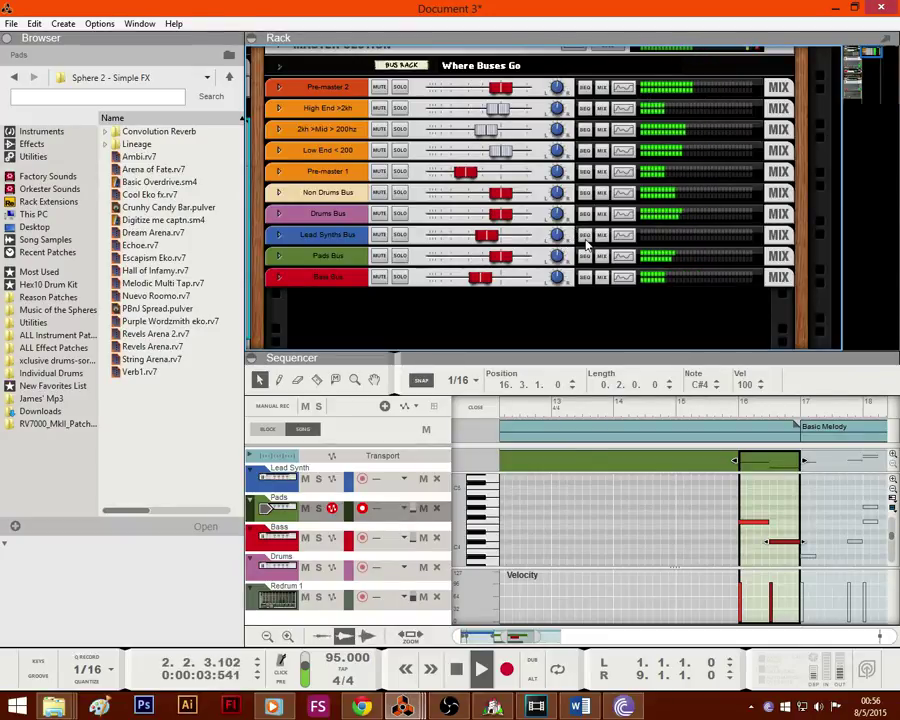
left_click_drag(864, 52, 843, 55)
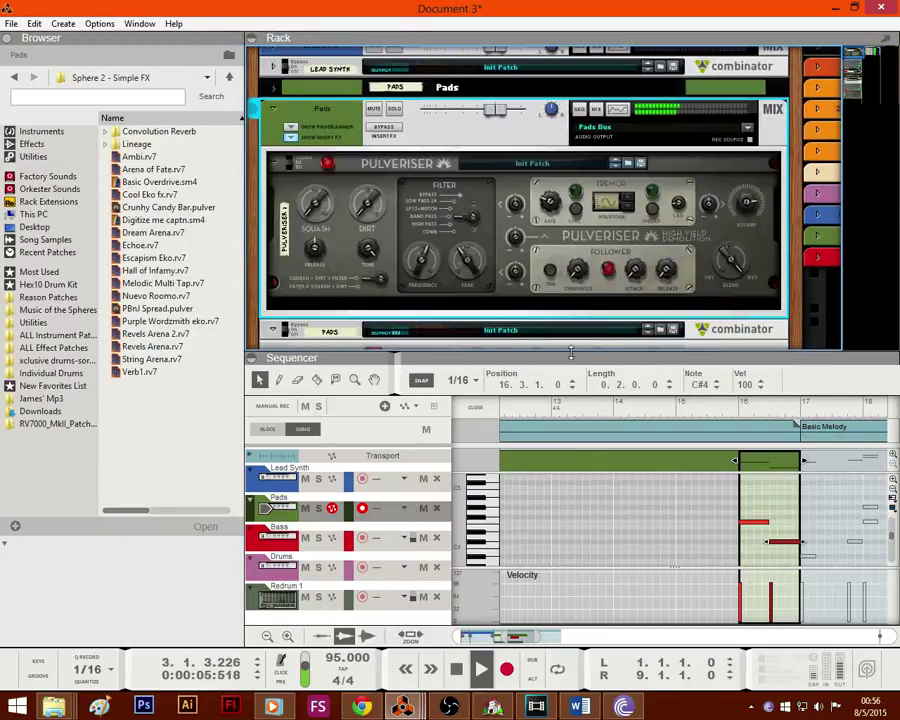
left_click(485, 414)
left_click_drag(474, 354, 436, 219)
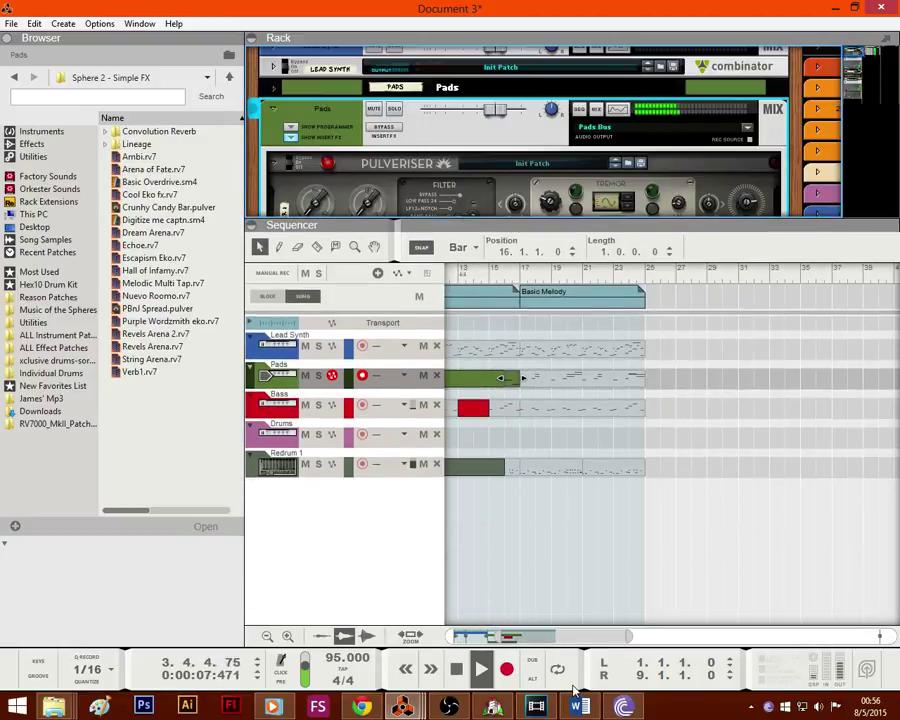
left_click_drag(569, 636, 519, 636)
Step: Try to convert the second Basic Melody block clip to song clips
left_click(642, 466)
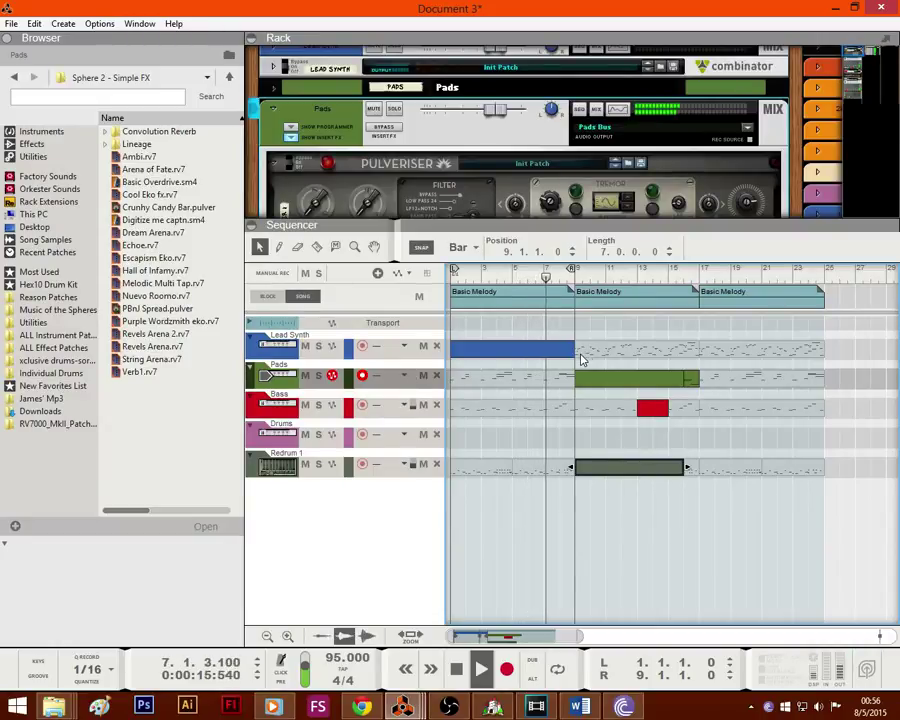
right_click(601, 294)
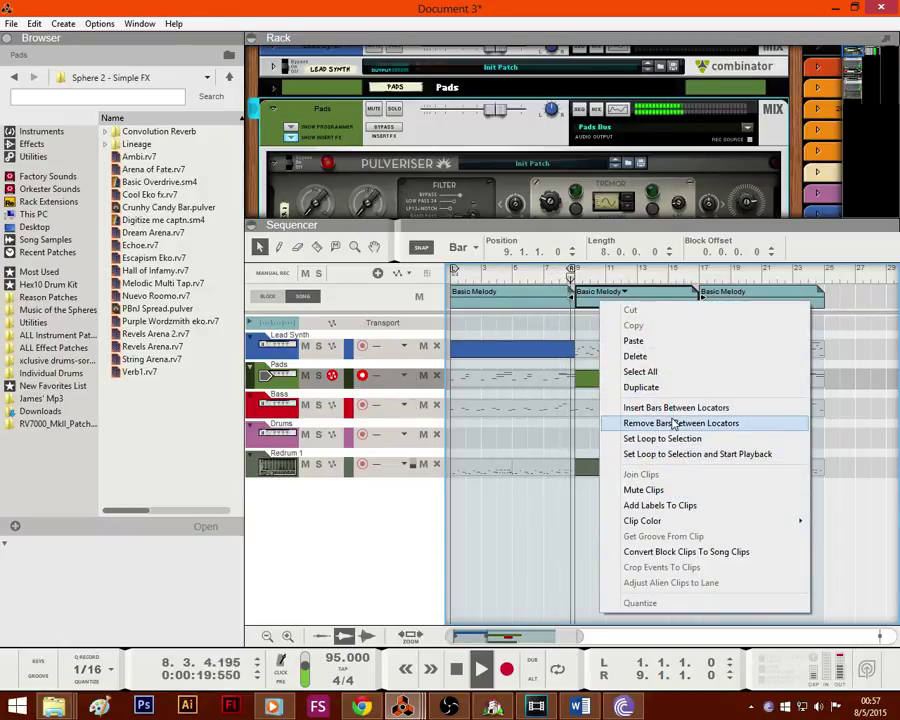
left_click(699, 552)
Step: Create solo automation lanes for channels 1 and 4 of the mixer inside the Lead Synth combinator
left_click_drag(514, 226, 514, 377)
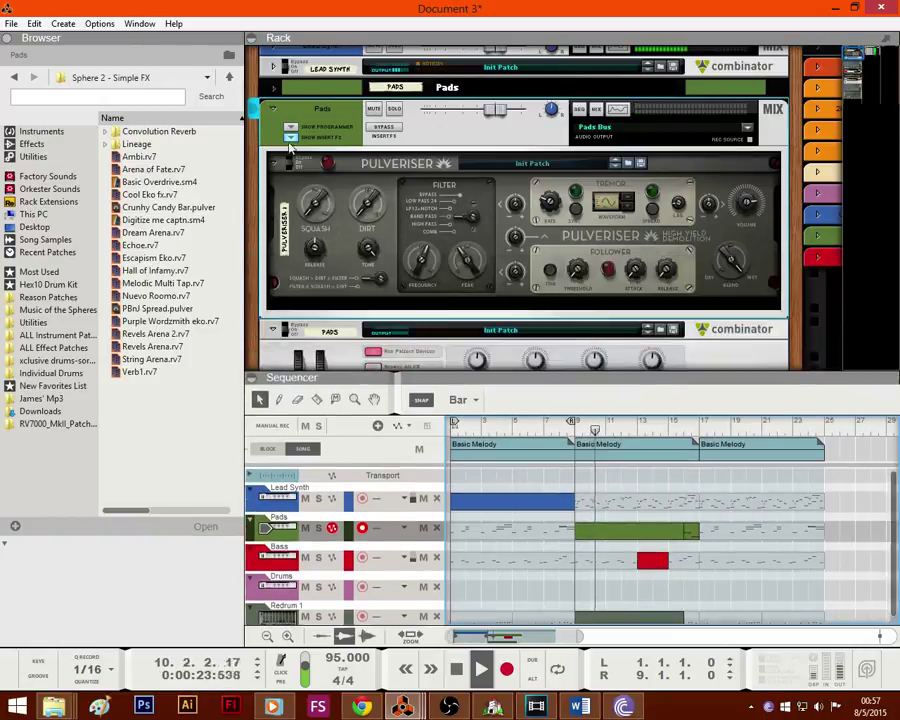
scroll(280, 141, "up", 1)
left_click(274, 120)
scroll(376, 222, "down", 1)
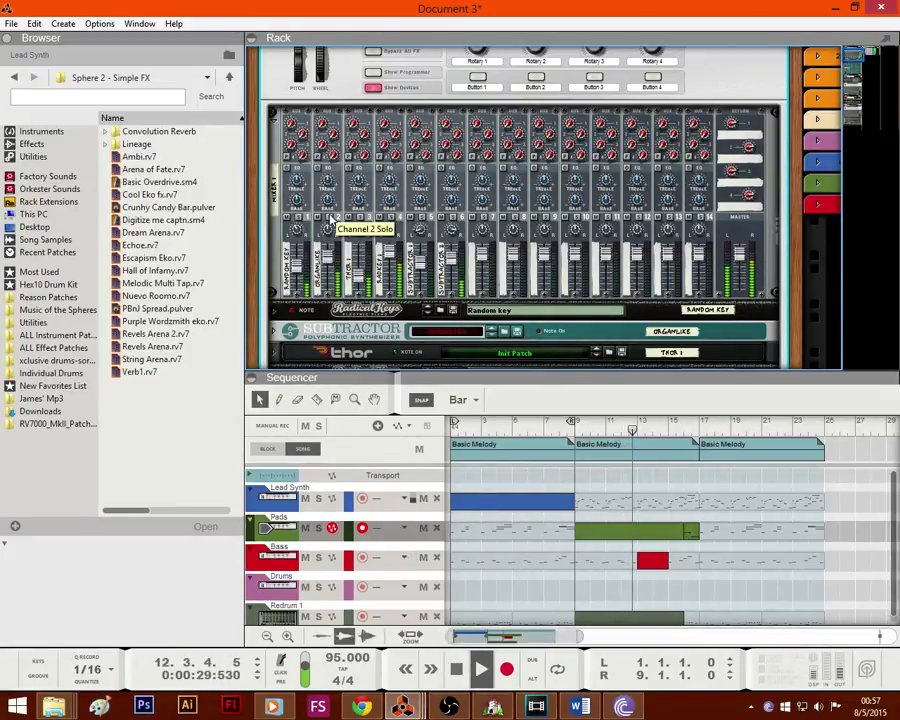
left_click(331, 219)
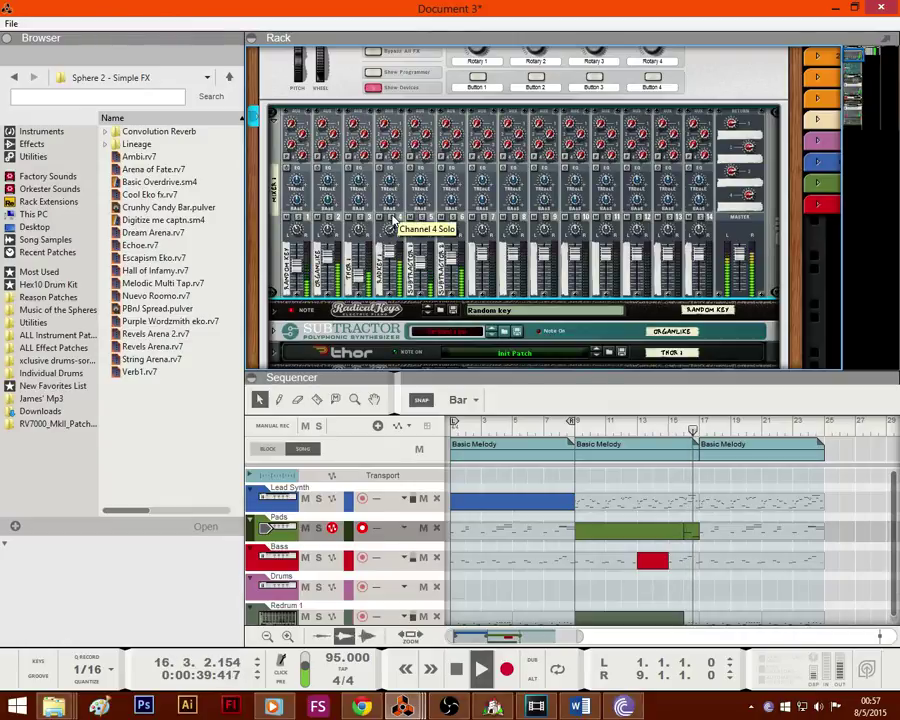
left_click(393, 220, "alt")
scroll(581, 472, "down", 2)
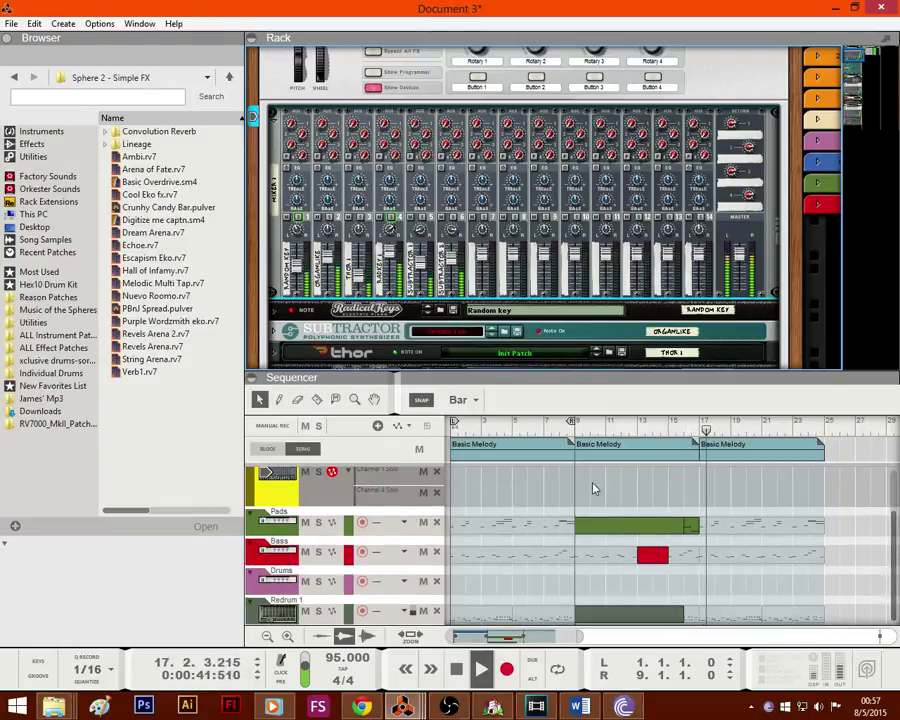
Step: Draw Channel 1 Solo and Channel 4 Solo automation clips over bars 9 to 17 and set both values to 1
mouse_move(576, 476)
left_mouse_down()
mouse_move(698, 488)
mouse_move(693, 476)
left_mouse_up()
double_click(660, 476)
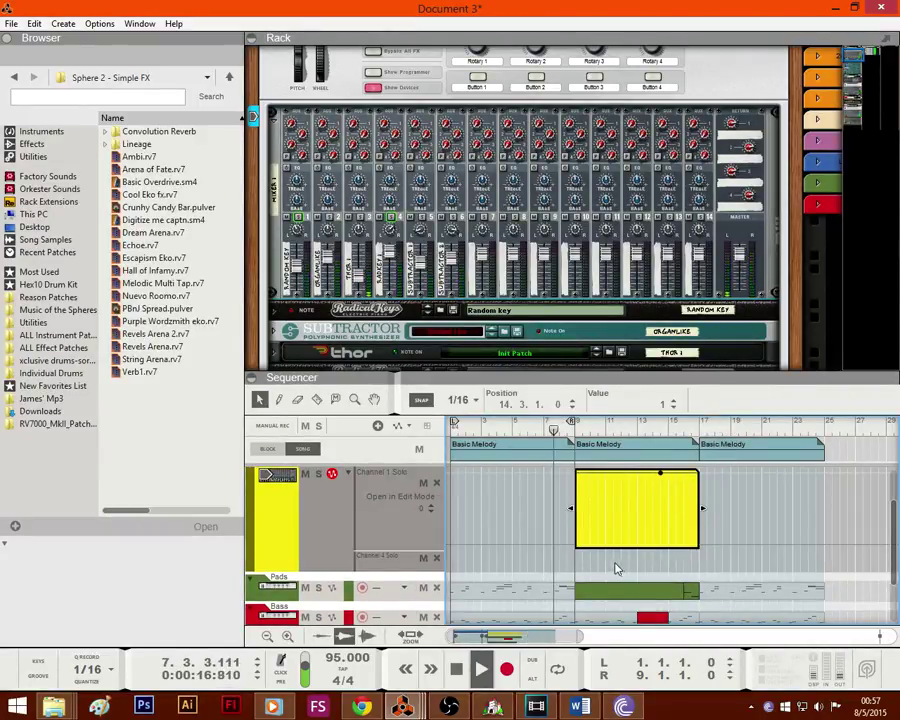
double_click(578, 563)
left_click_drag(575, 496, 697, 496)
double_click(665, 496)
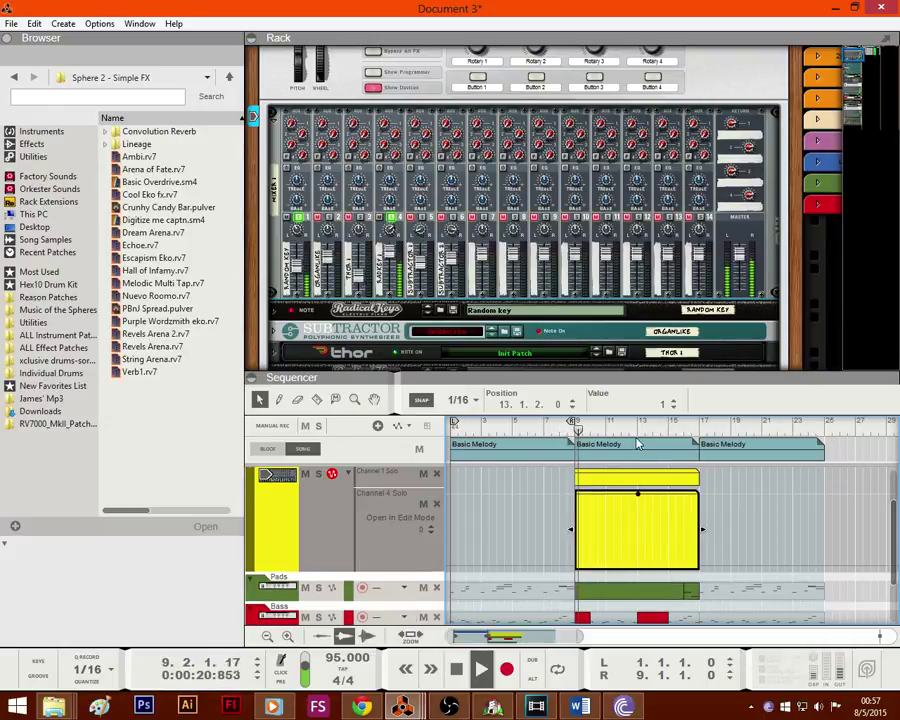
scroll(648, 468, "up", 2)
left_click(650, 481)
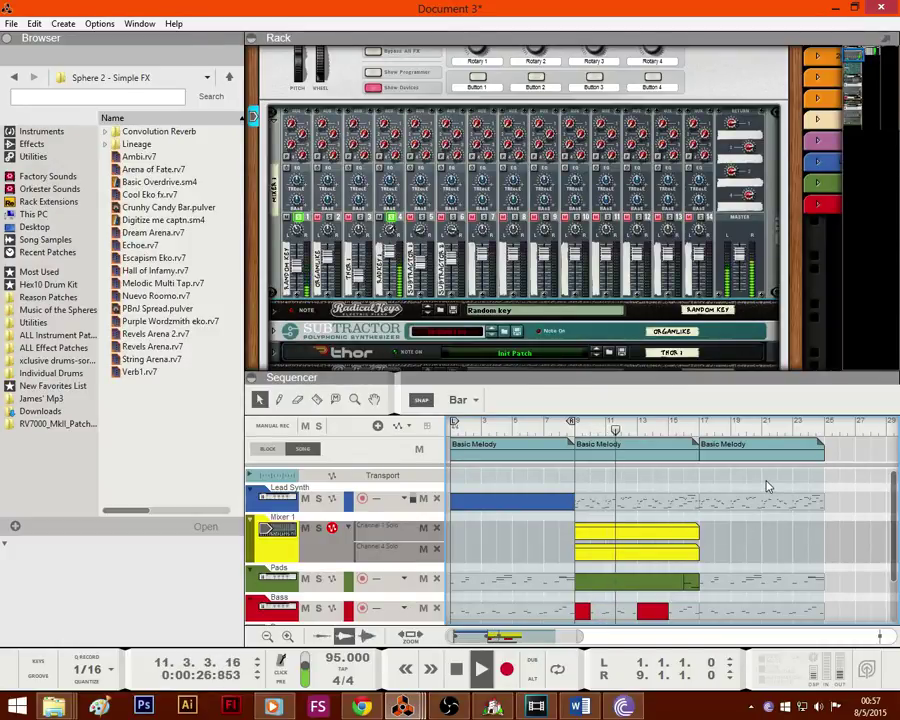
Step: Add a Channel 2 Solo automation lane to Mixer 1 and place a solo clip on it from bar 17 to 25
left_click(329, 219, "alt")
left_click_drag(622, 534, 738, 559)
left_click(832, 518)
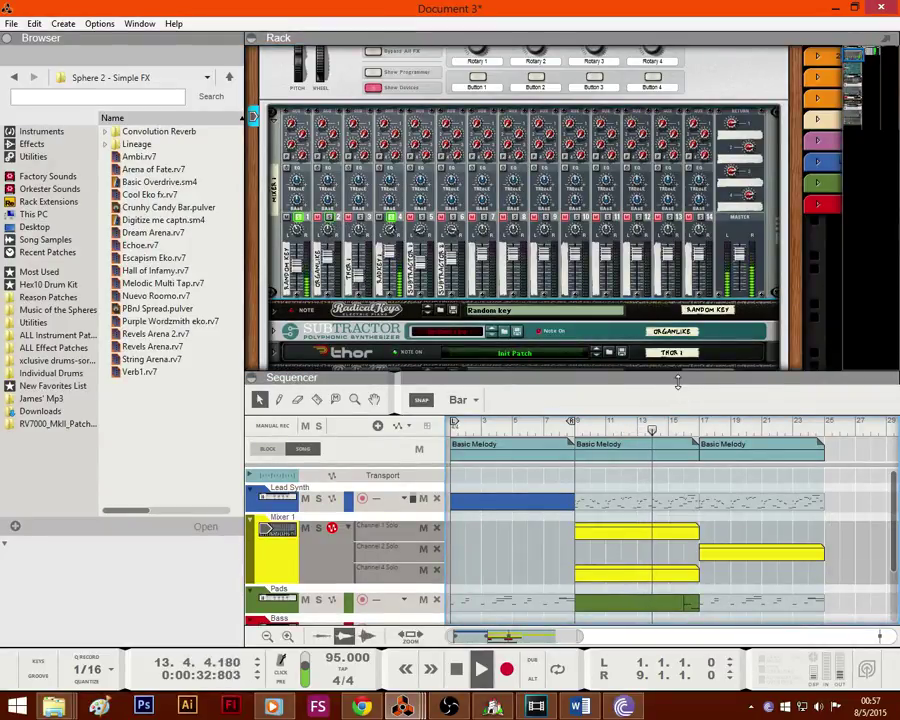
left_click_drag(678, 381, 678, 227)
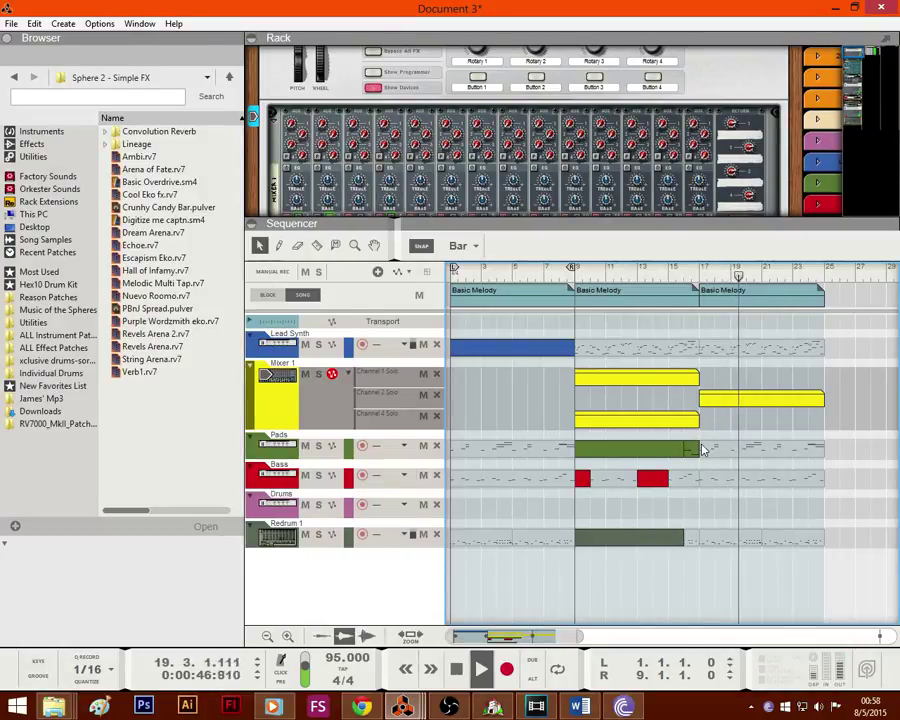
Step: Copy the Basic Melody block and the Channel 1 and Channel 4 Solo clips to bar 25
left_click(768, 297)
left_click_drag(704, 300, 844, 315)
left_click(798, 402)
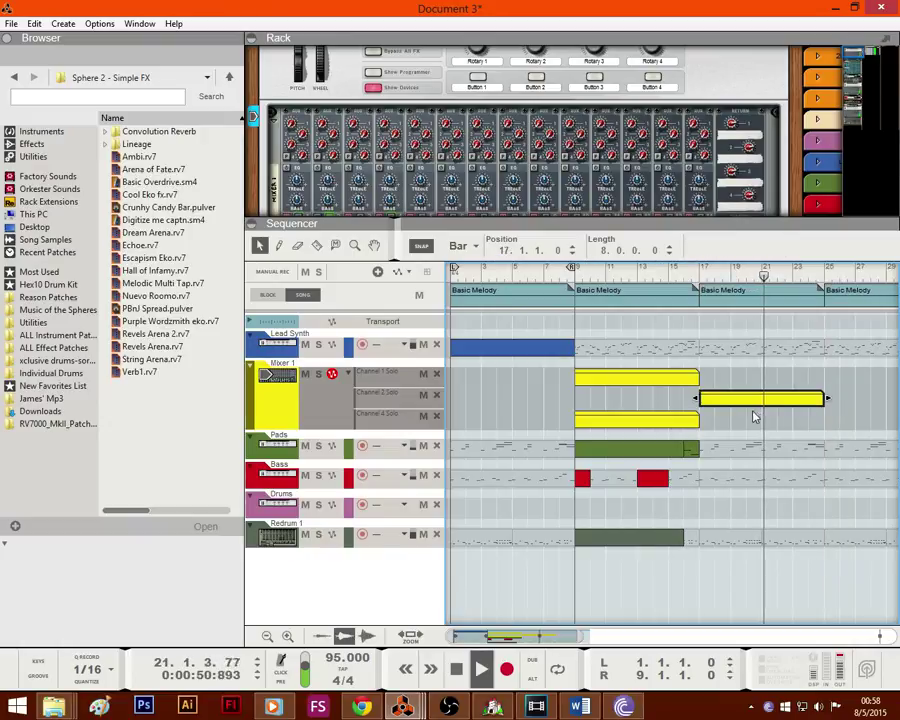
left_click_drag(898, 387, 733, 417)
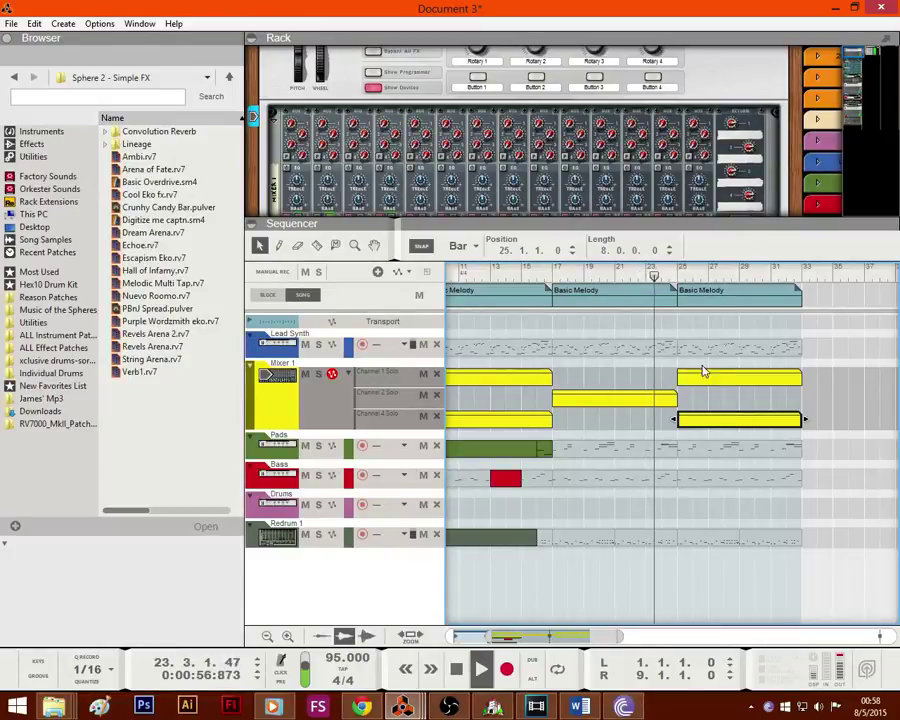
Step: Draw an eight-bar Lead Synth override clip at bar 25, open it for note editing and stop playback
left_click_drag(682, 355, 800, 353)
double_click(798, 355)
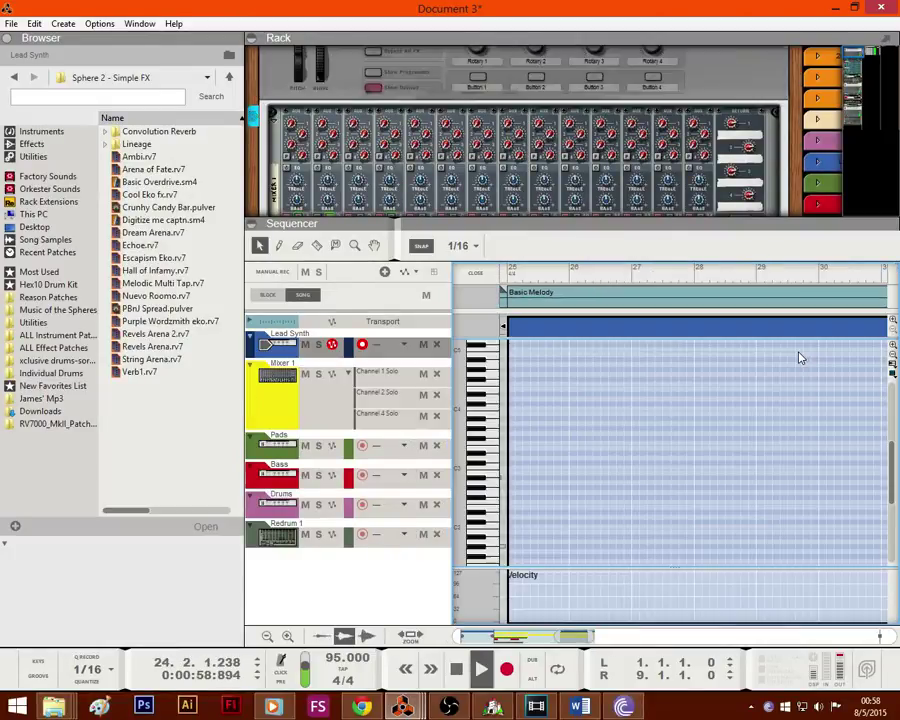
left_click_drag(576, 636, 569, 636)
key("space")
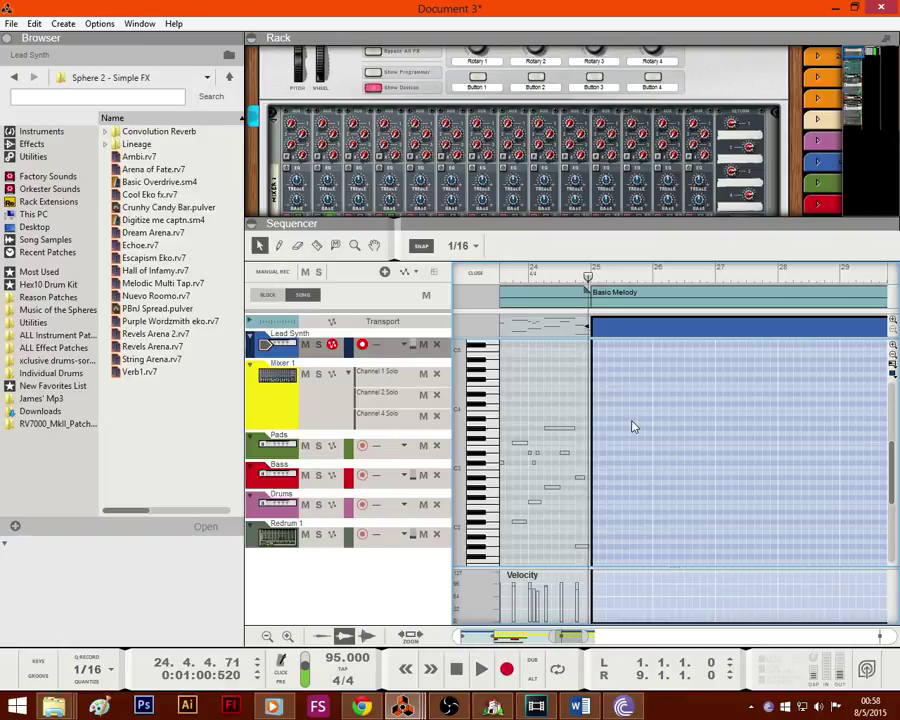
Step: Enter a G#2 note at 25.1.1 in the Lead Synth clip and audition it from just before the clip
left_click_drag(594, 488, 610, 485)
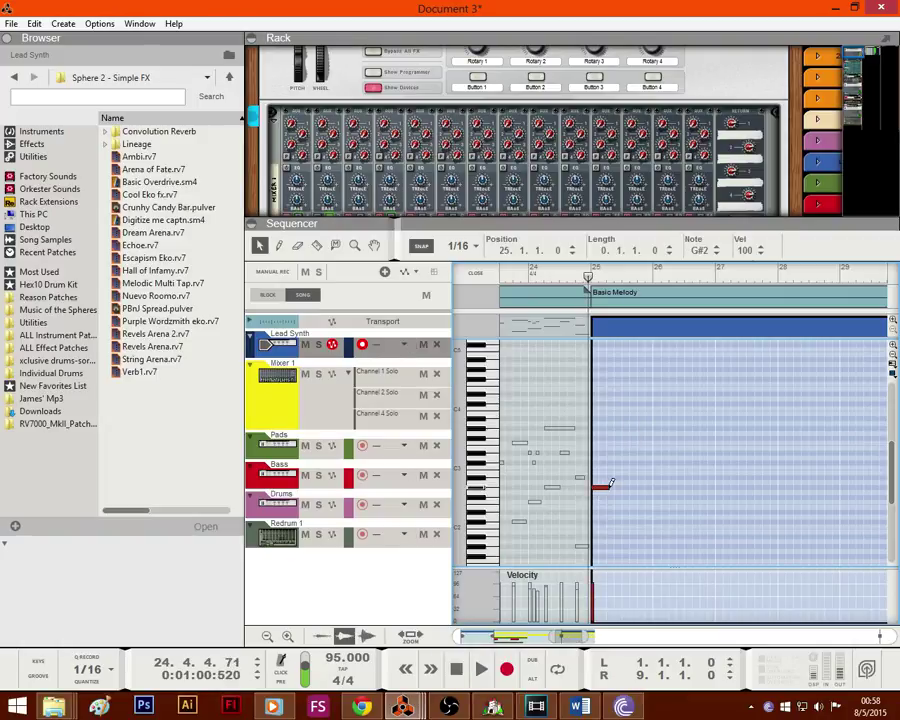
left_click(542, 277)
key("space")
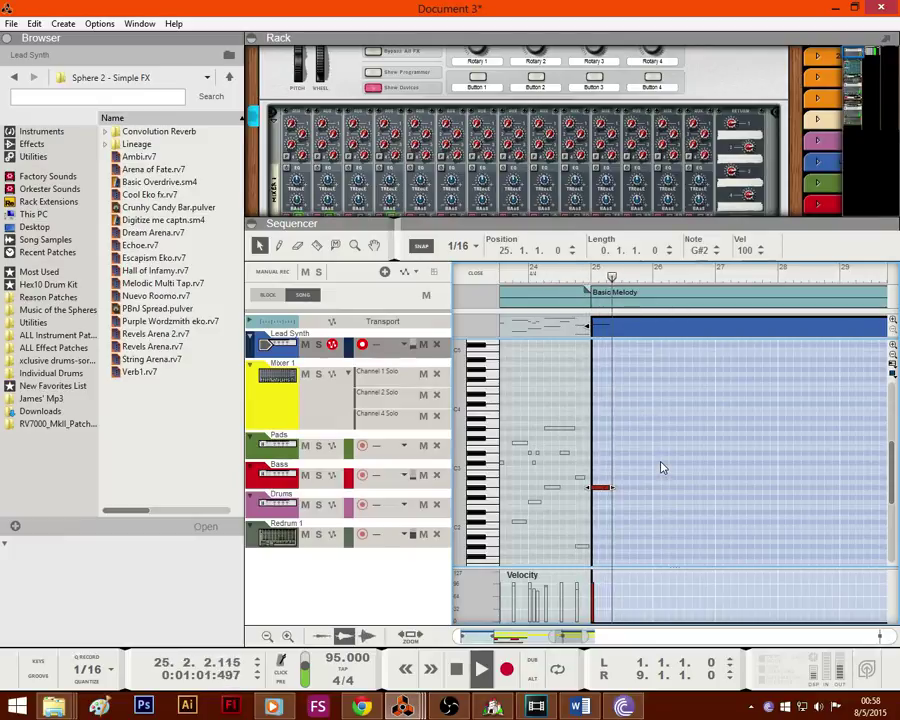
key("space")
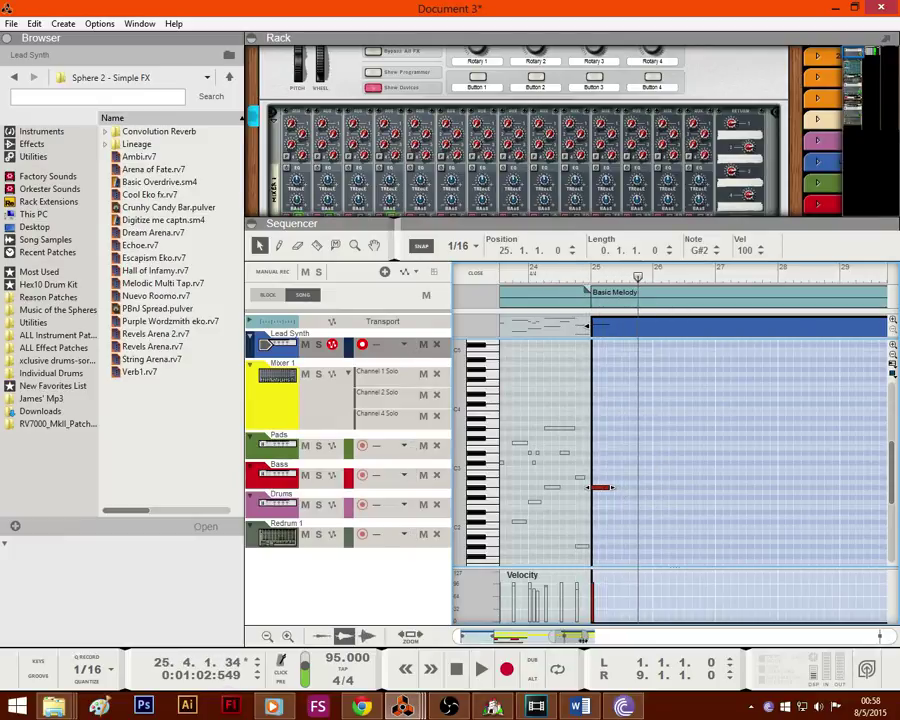
left_click_drag(583, 639, 566, 637)
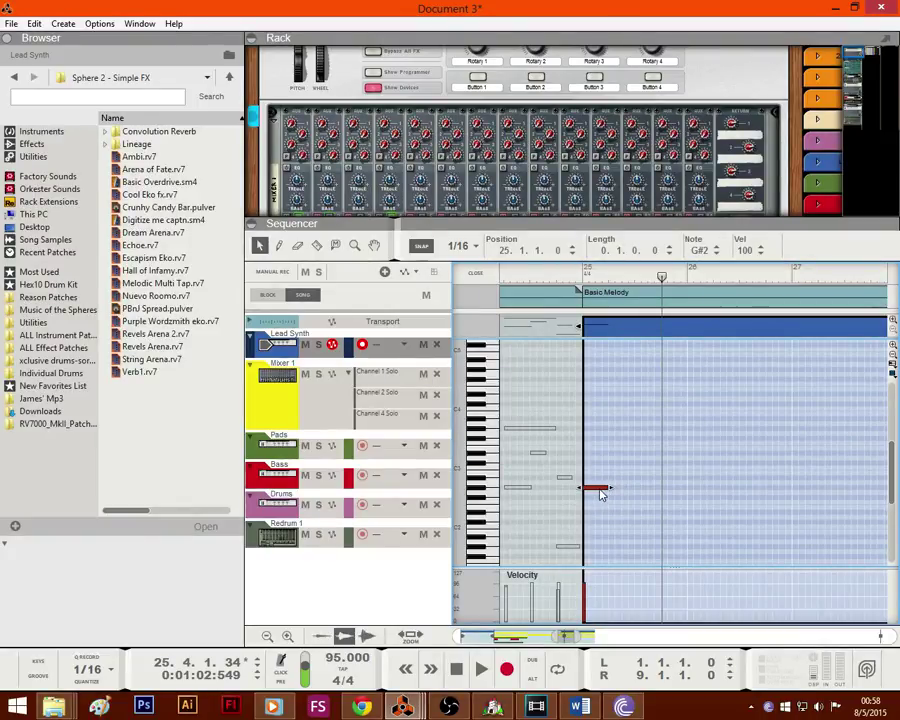
Step: Add a one-beat G#2 at 26.1.1 followed by short A#2, B2 and A#2 notes on the second beat
left_click_drag(600, 494, 698, 493)
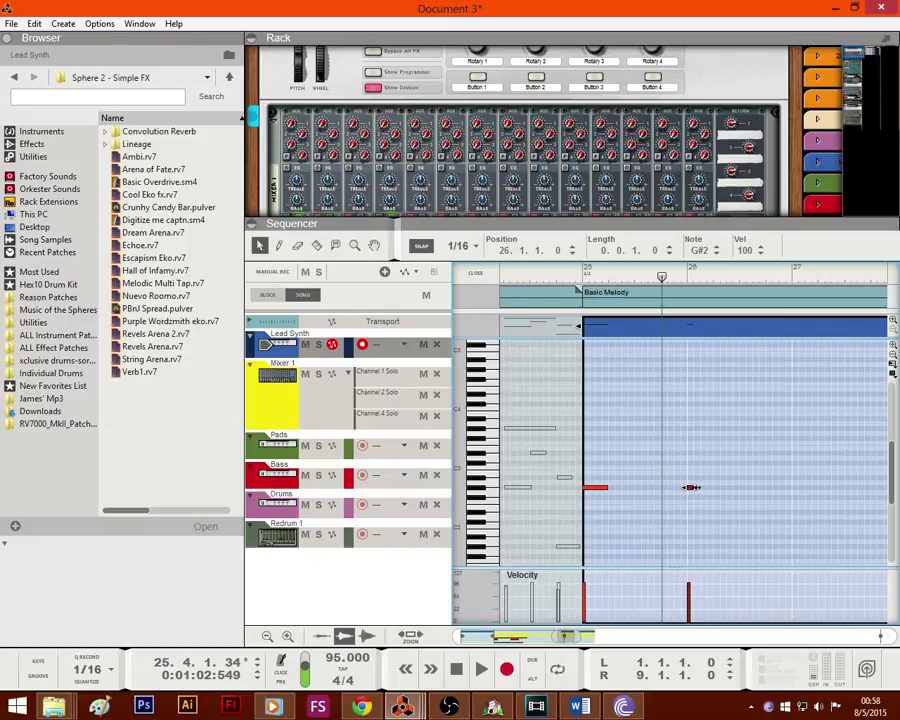
left_click_drag(707, 492, 734, 480)
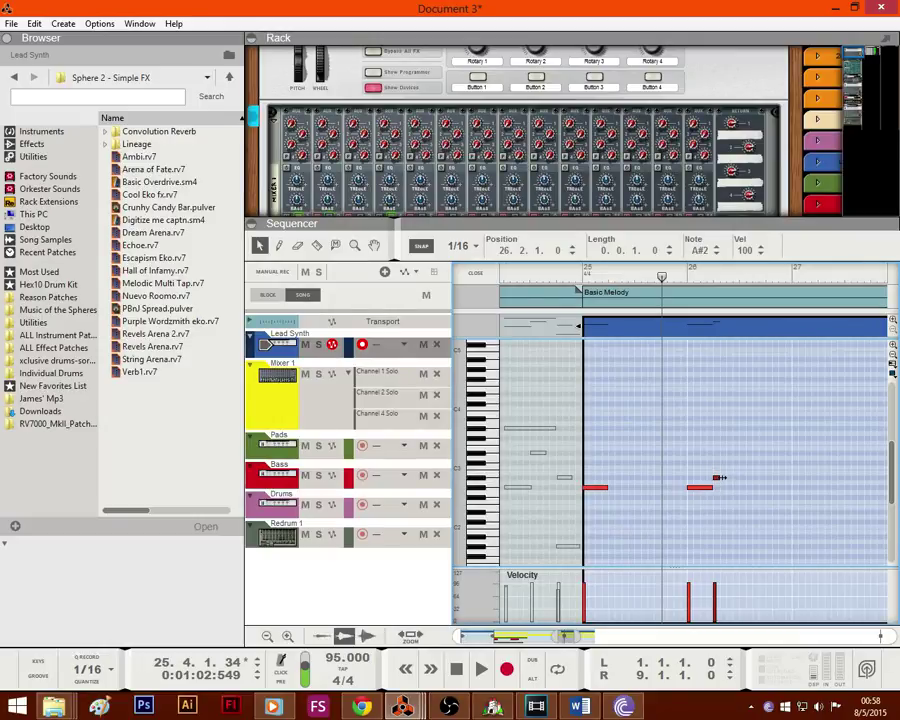
left_click(731, 473)
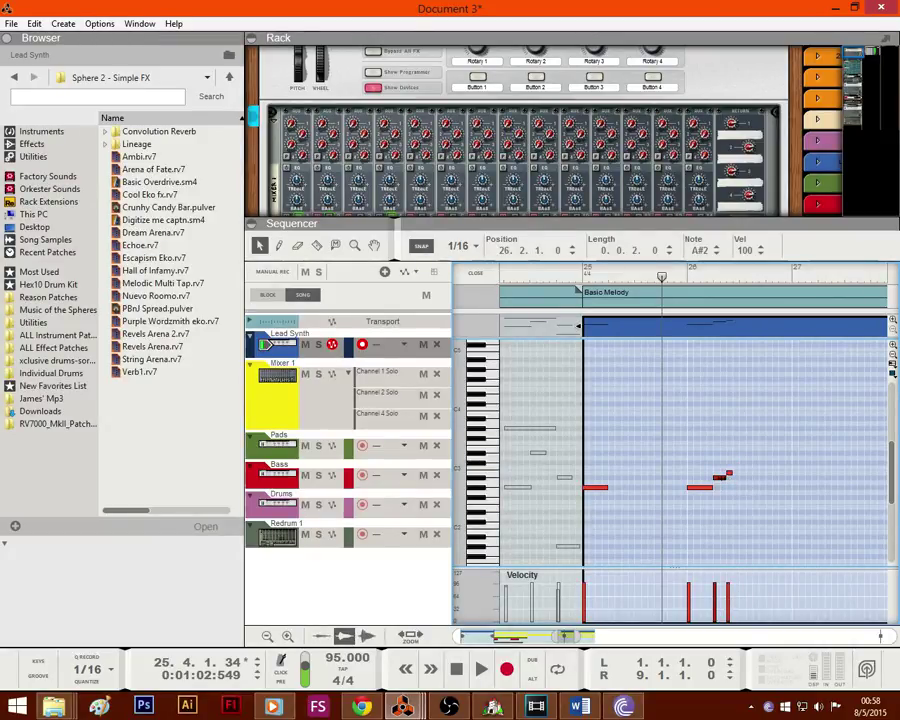
left_click_drag(731, 481, 725, 482)
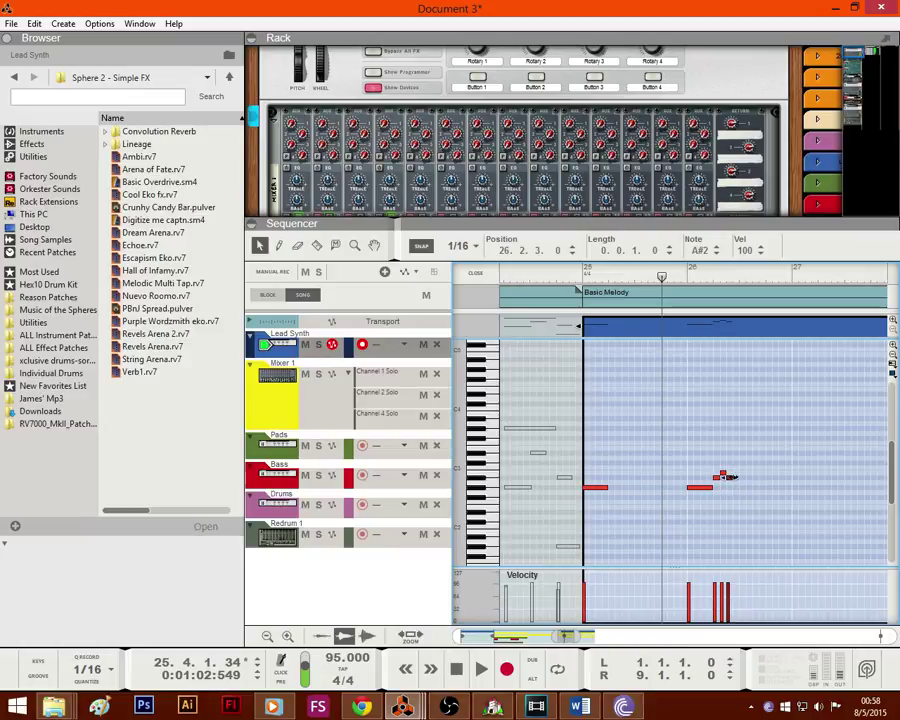
Step: Lengthen the first G#2 note to three beats while playing the phrase from before bar 25
left_click(538, 279)
key("space")
left_click_drag(647, 530, 659, 488)
left_click(693, 528)
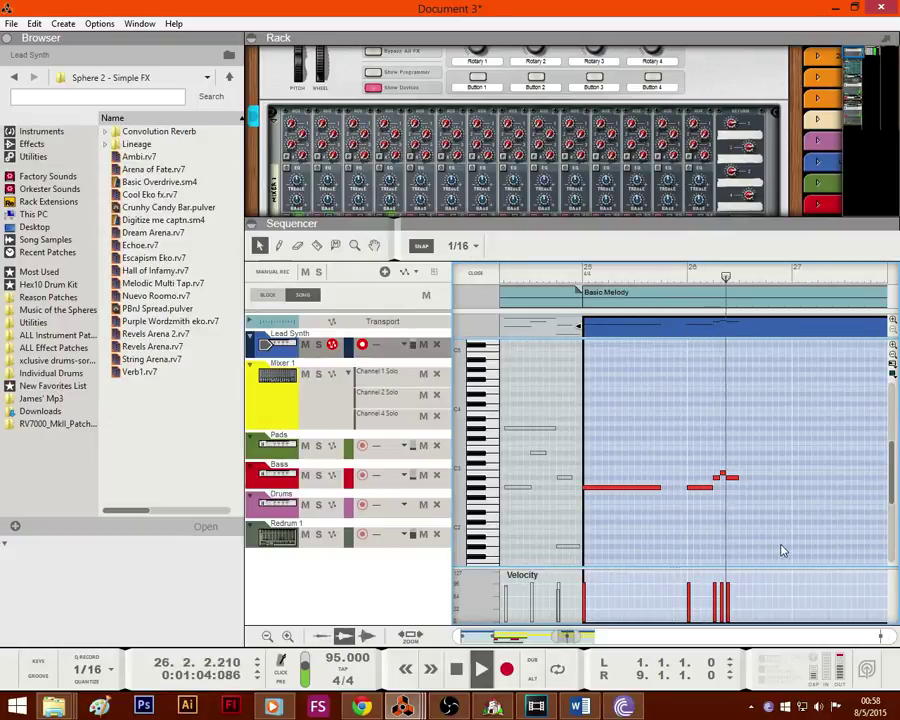
key("space")
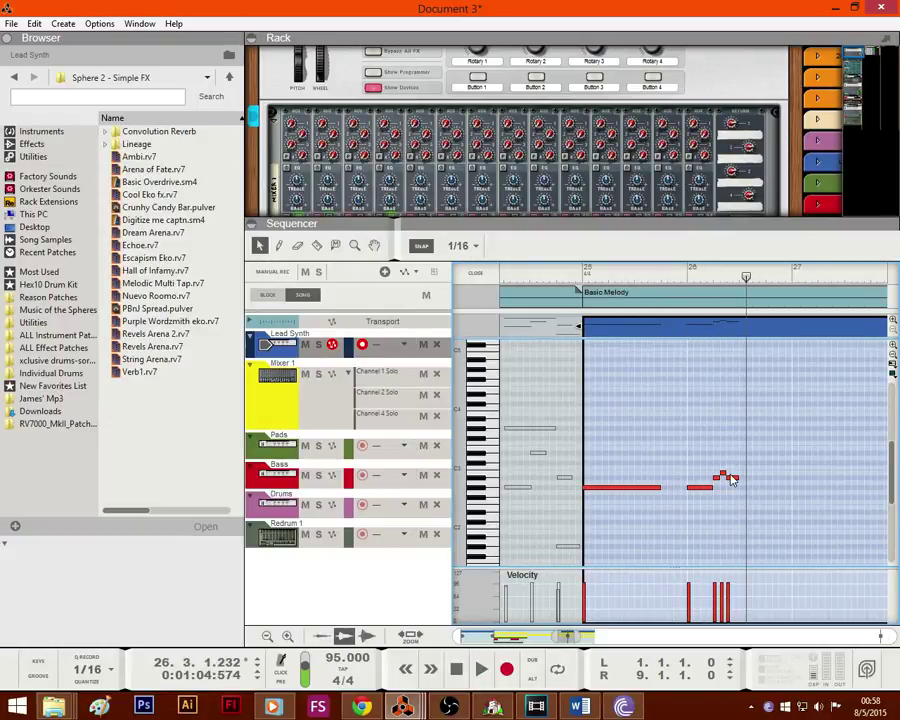
Step: Add a G#2 note at 26.4.1 and copy the whole two-bar phrase to bar 27
left_click(769, 489)
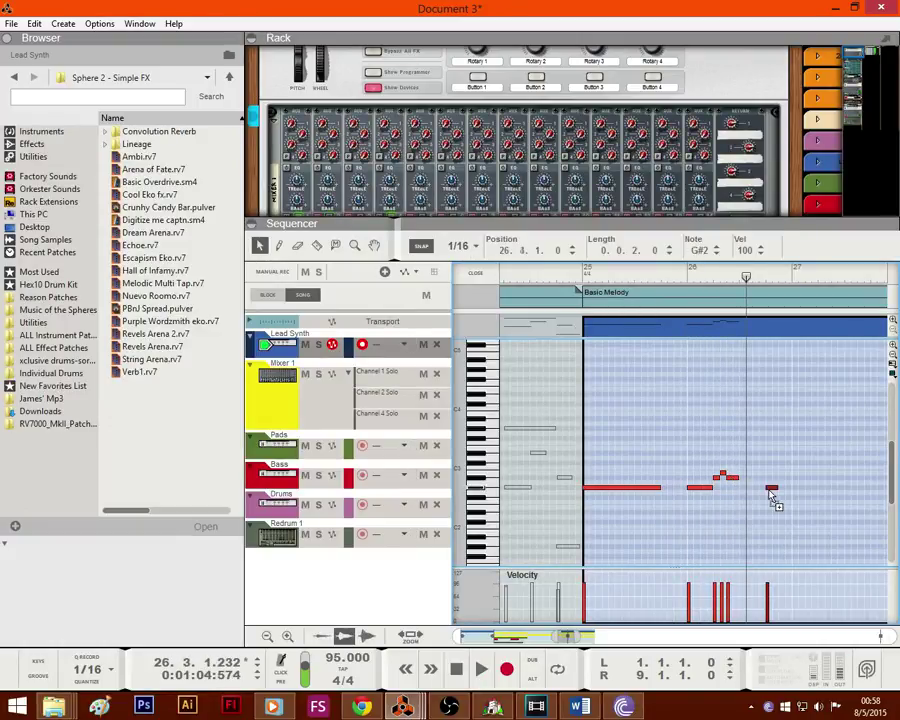
left_click_drag(783, 505, 573, 452)
key("ctrl+c")
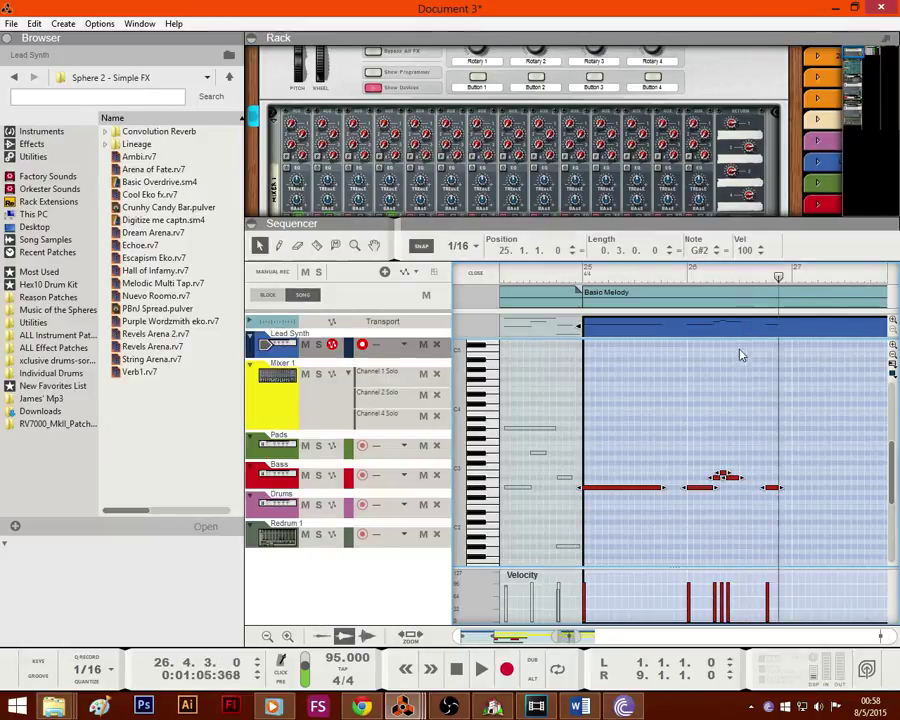
left_click(795, 277)
key("ctrl+v")
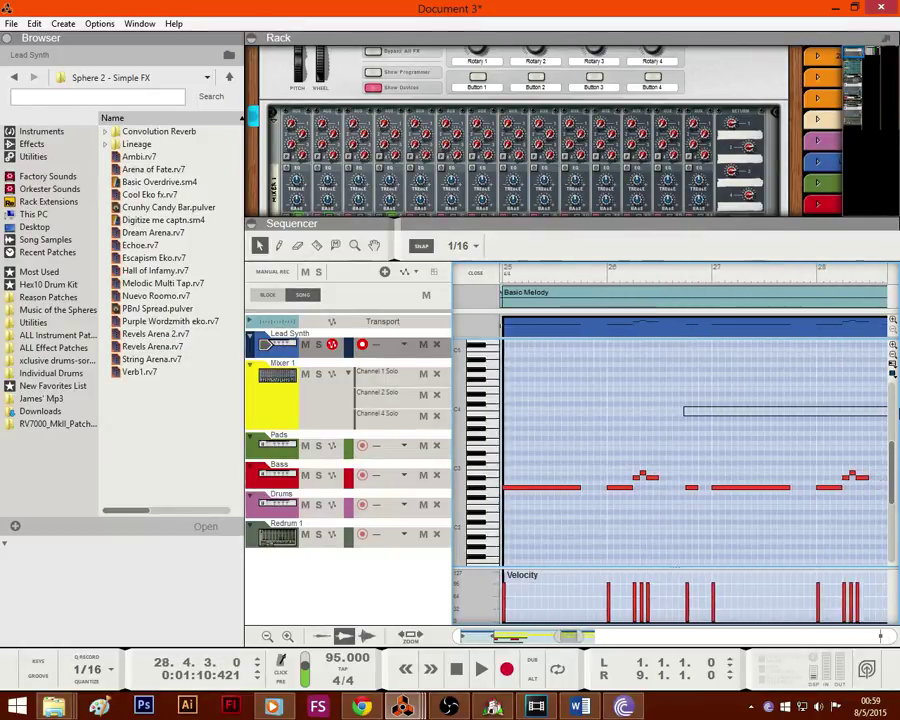
Step: Add rising A#2, B2 and C#3 notes on the third beat of bar 28 as a variation
left_click(838, 469)
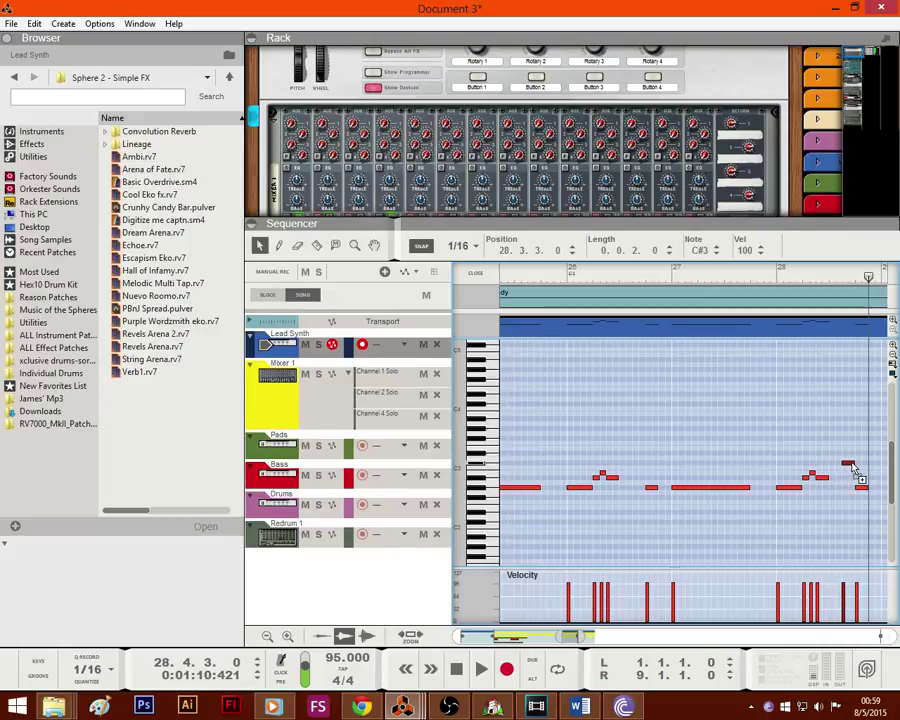
left_click(836, 478)
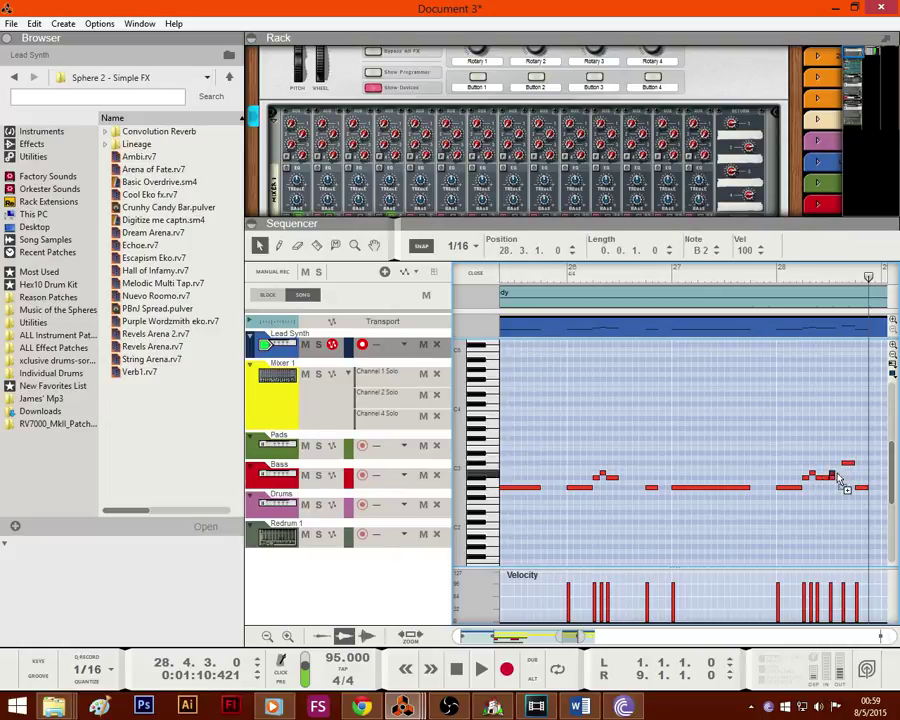
left_click(842, 464)
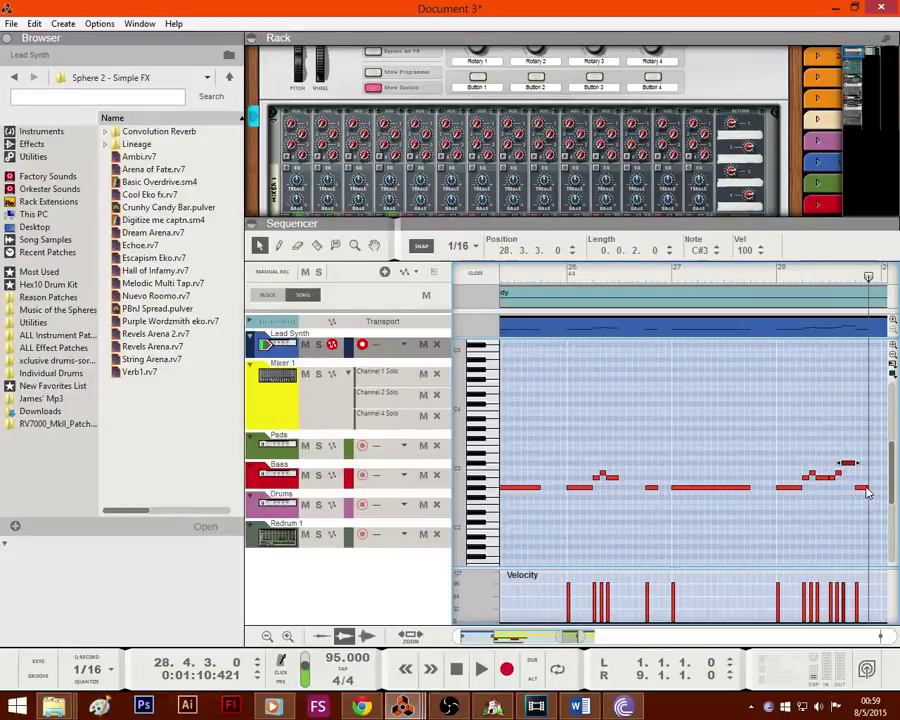
Step: Play the new Lead Synth phrase from before bar 25 and return to the arrangement
left_click_drag(648, 278, 488, 279)
key("space")
left_click(479, 276)
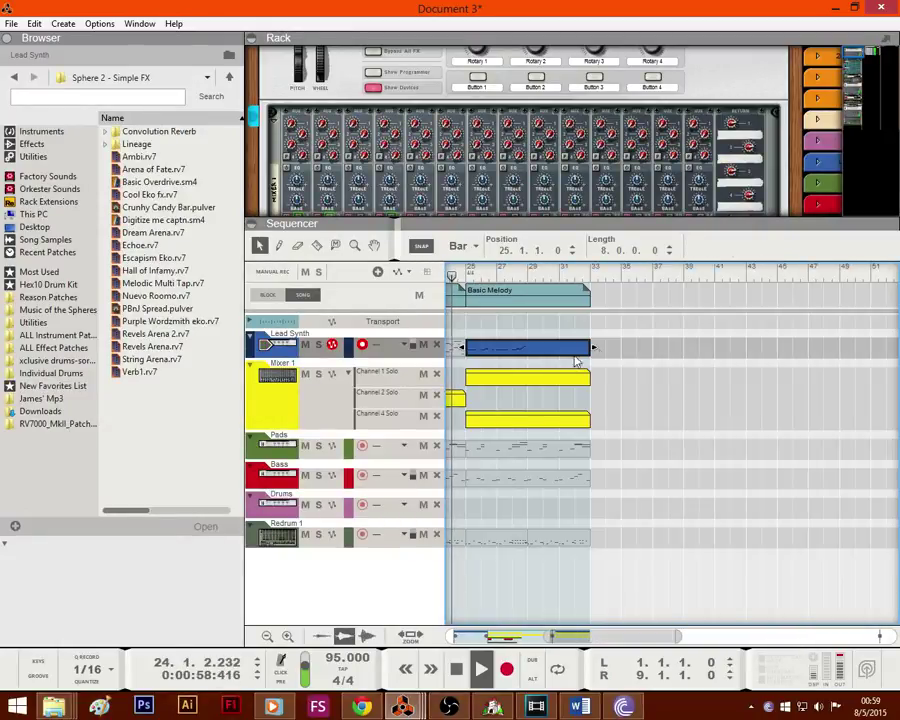
Step: Shorten the Lead Synth clip at bar 25 to four bars and place a copy of it at bar 29
left_click_drag(592, 348, 570, 356)
left_click_drag(676, 636, 587, 636)
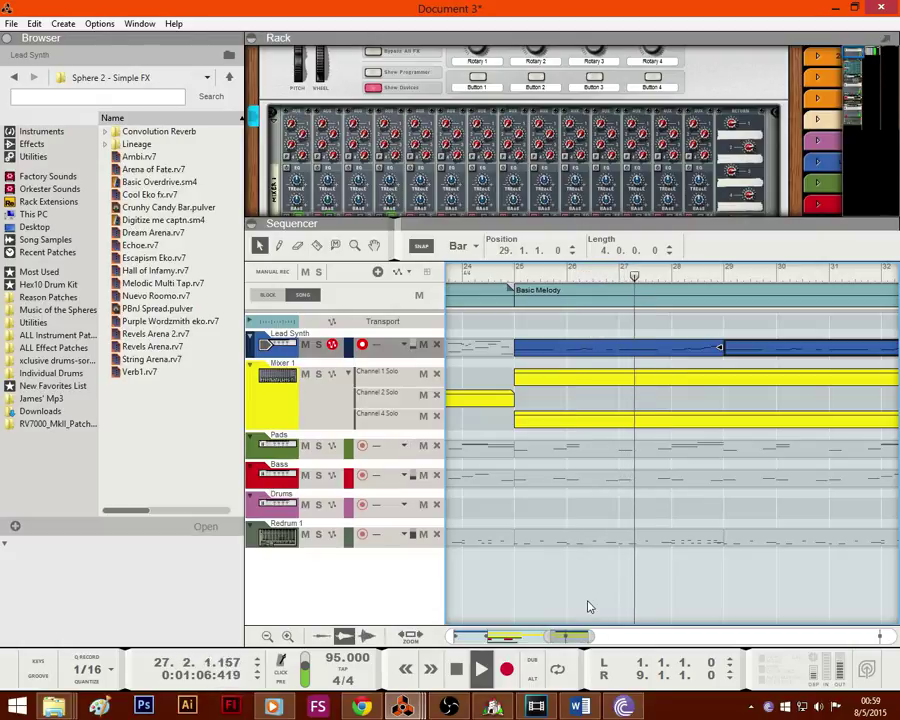
left_click_drag(588, 636, 616, 636)
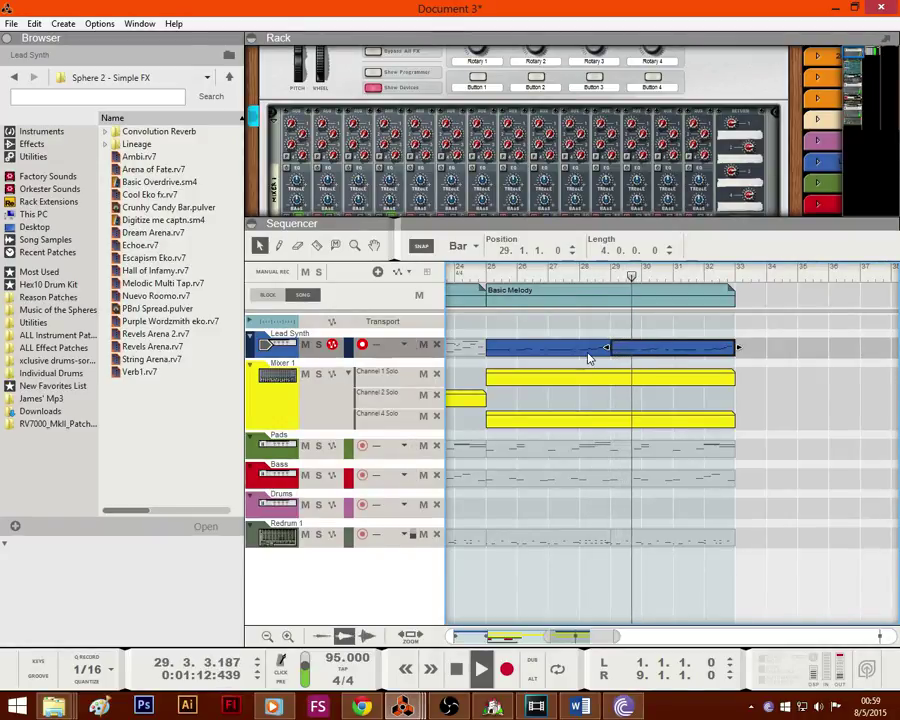
Step: Raise the Lead Synth note at 28.3.2 in the clip at bar 25 to C3
double_click(592, 348)
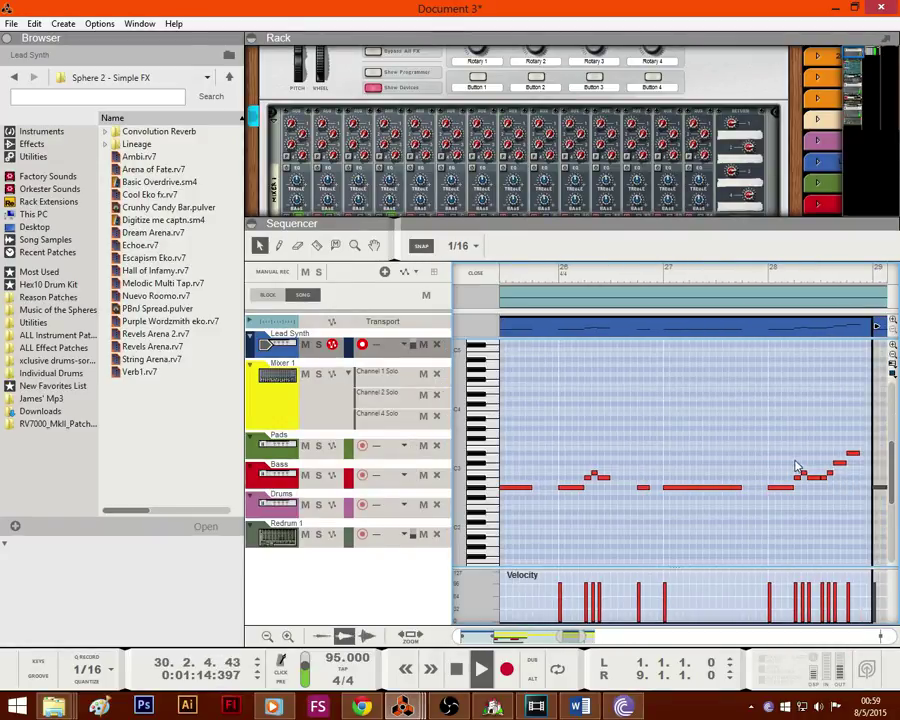
left_click_drag(836, 477, 837, 477)
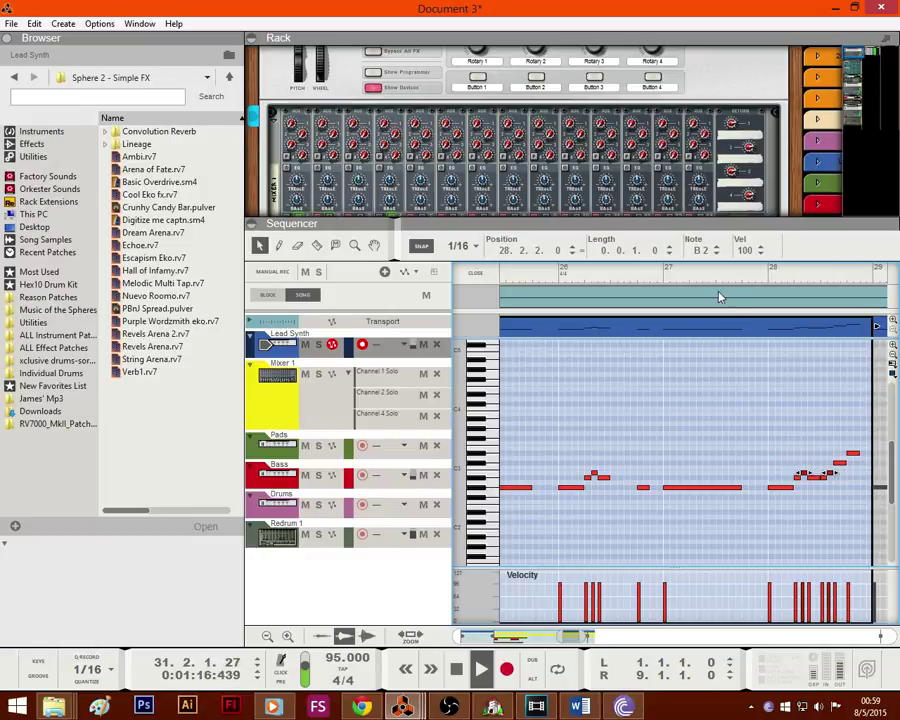
left_click(786, 433)
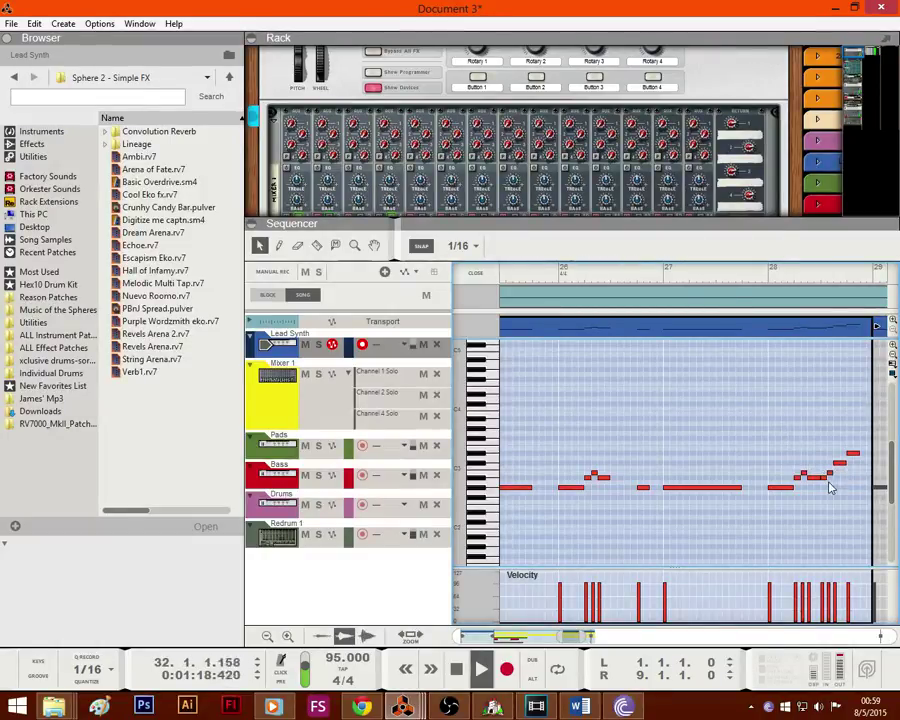
left_click_drag(830, 474, 830, 469)
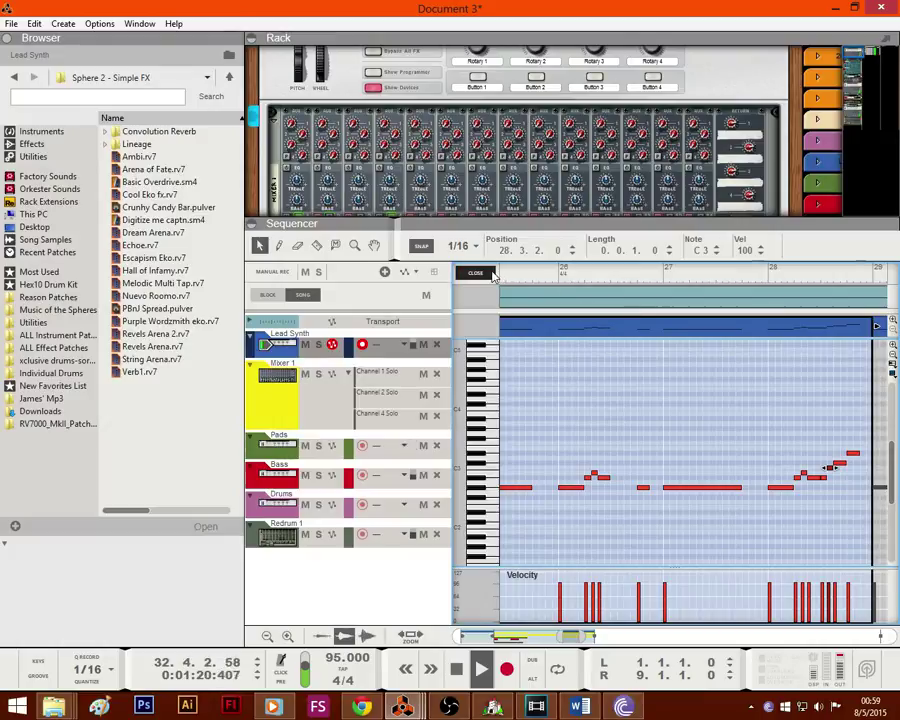
left_click(475, 272)
Step: Raise the final note at 32.4.1 in the Lead Synth clip at bar 29 to F3
double_click(650, 350)
left_click_drag(773, 405, 884, 428)
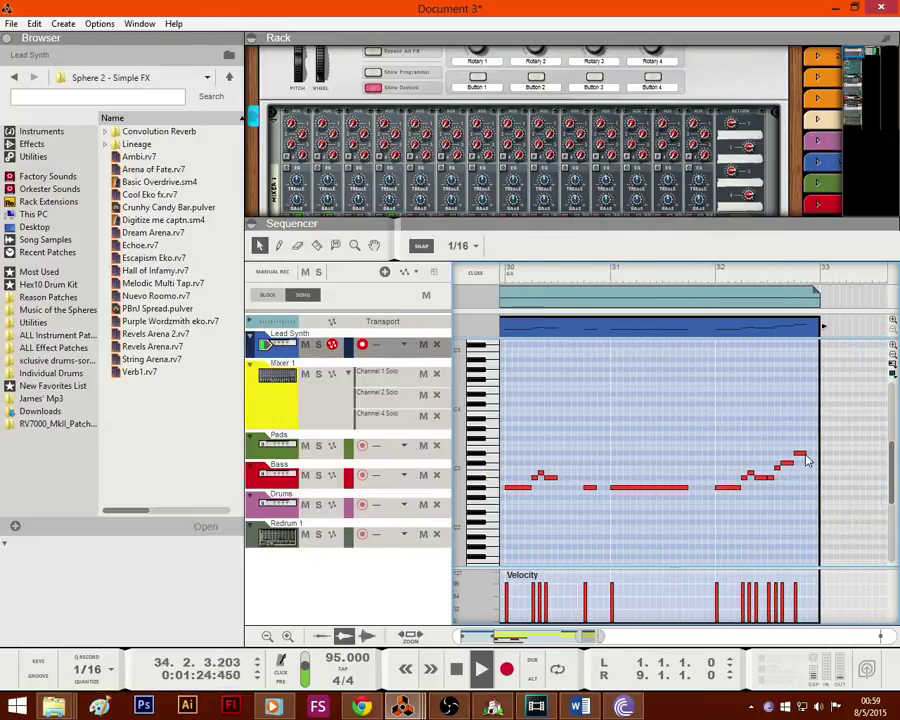
left_click_drag(803, 458, 803, 453)
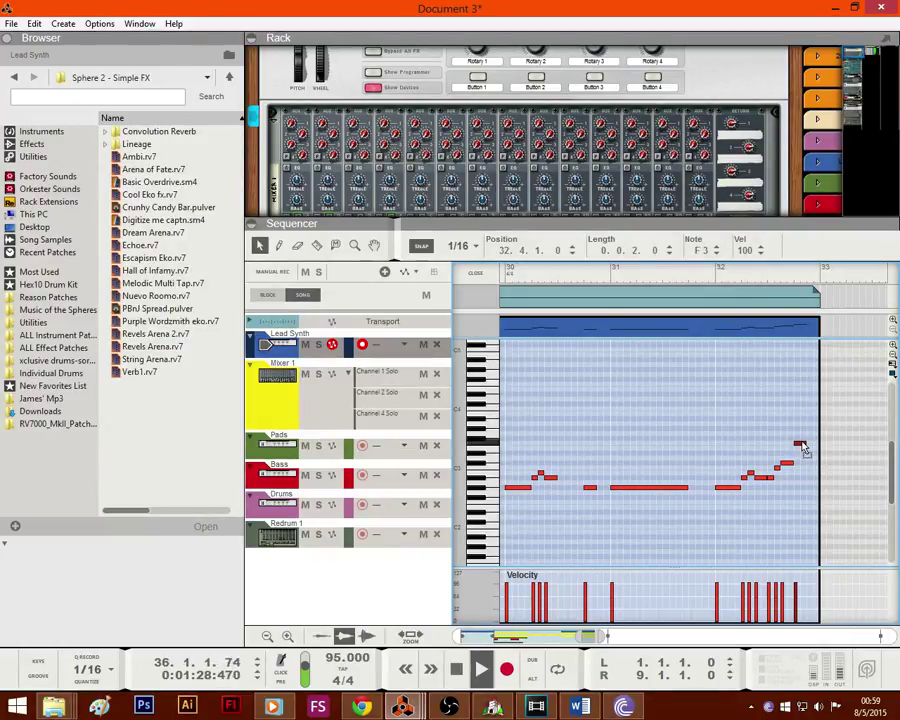
Step: Reshape the three Lead Synth notes on the third beat of bar 32 to C#3, D#3 and C#3
left_click_drag(790, 465, 790, 445)
left_click(787, 474)
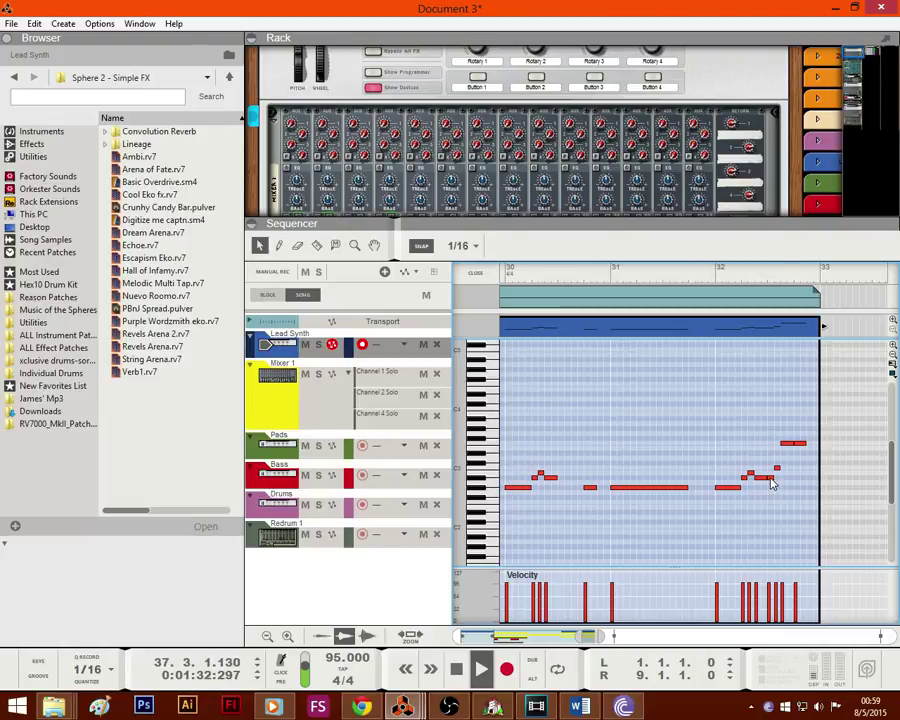
left_click_drag(772, 483, 804, 450)
left_click(783, 476)
left_click(787, 450)
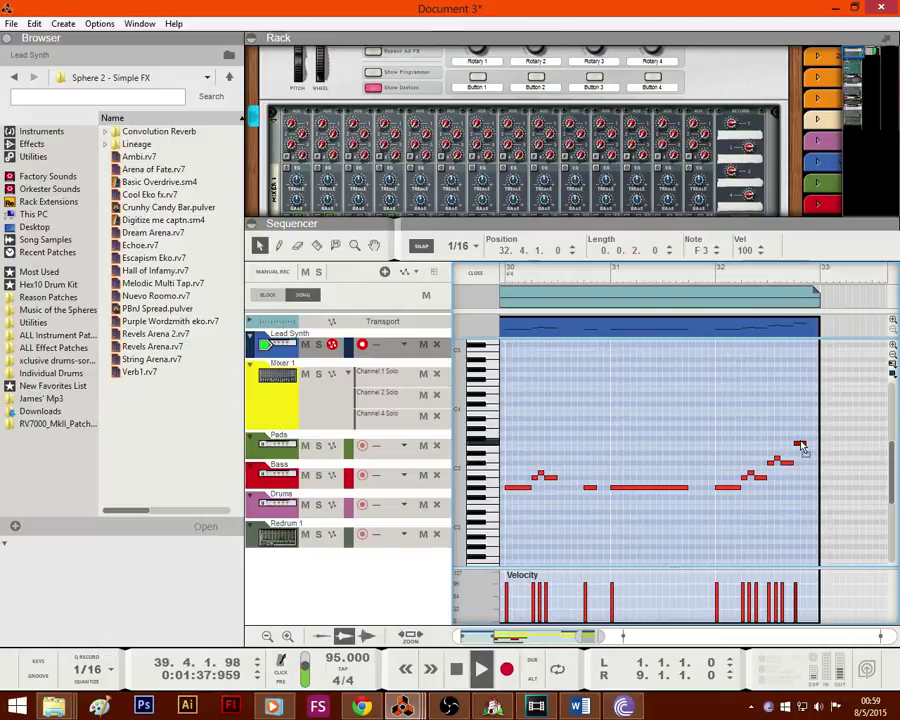
left_click(767, 478)
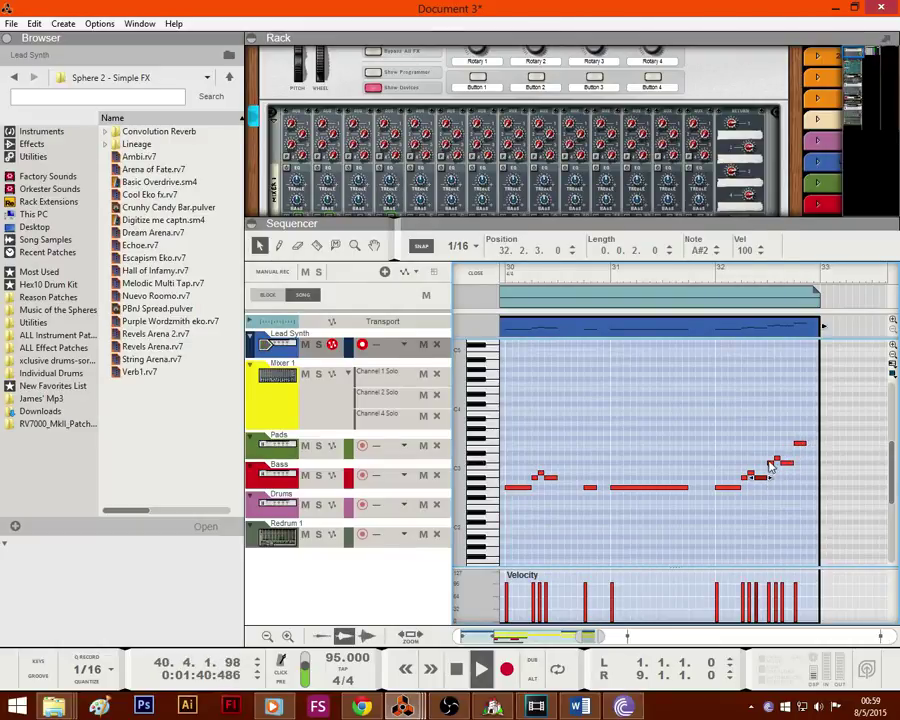
left_click(779, 459)
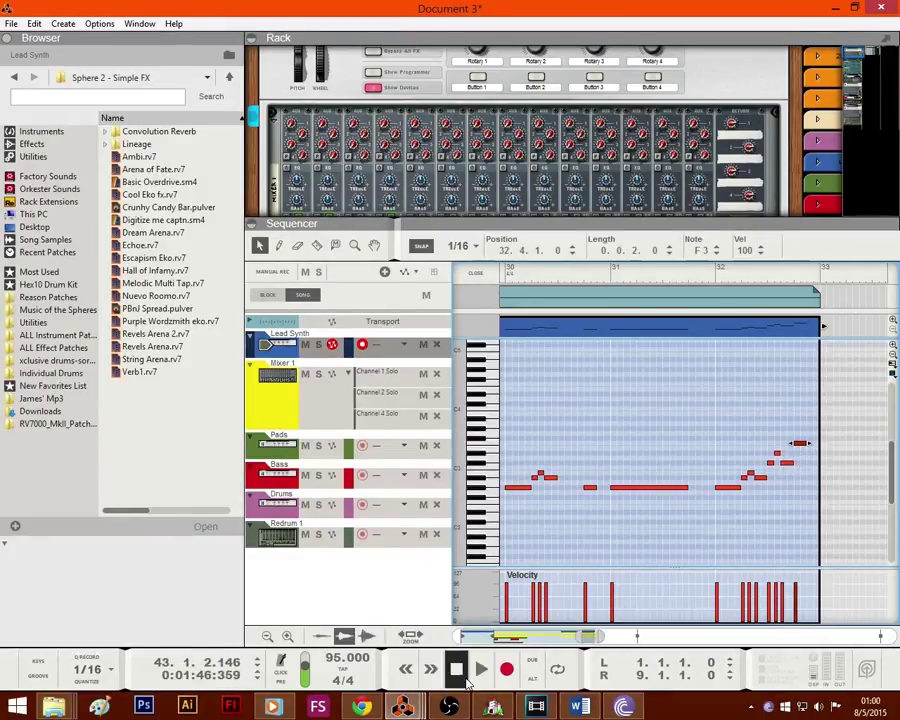
Step: Play the arrangement from just before bar 25 and draw an empty eight-bar Pads clip at bar 25
double_click(456, 669)
left_click(481, 669)
left_click(476, 272)
mouse_move(498, 276)
left_mouse_down()
mouse_move(365, 299)
mouse_move(538, 327)
mouse_move(490, 339)
left_mouse_up()
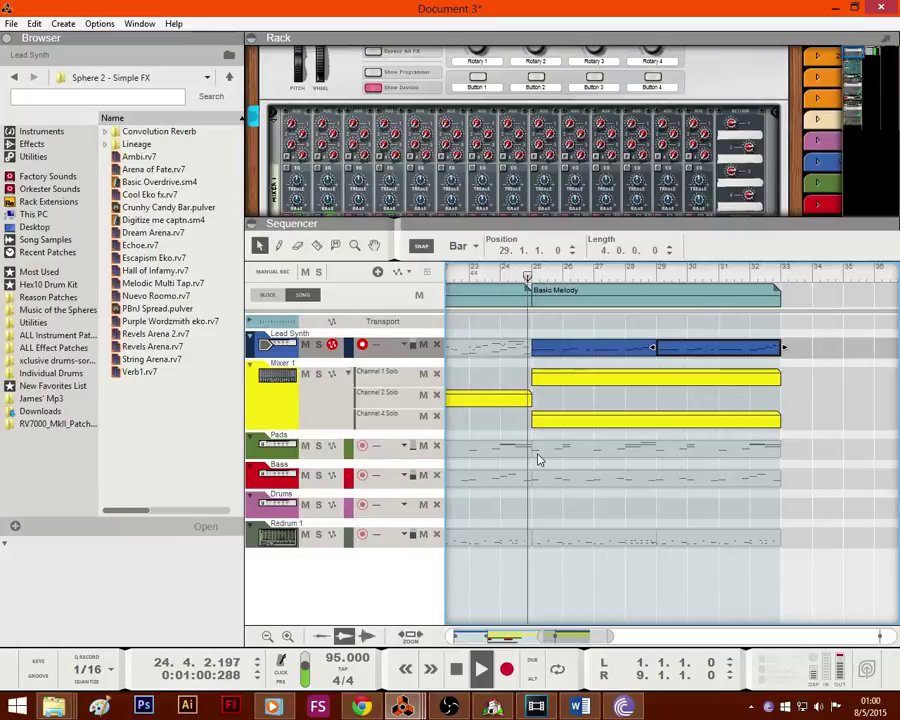
mouse_move(538, 456)
left_mouse_down()
mouse_move(820, 453)
mouse_move(771, 462)
left_mouse_up()
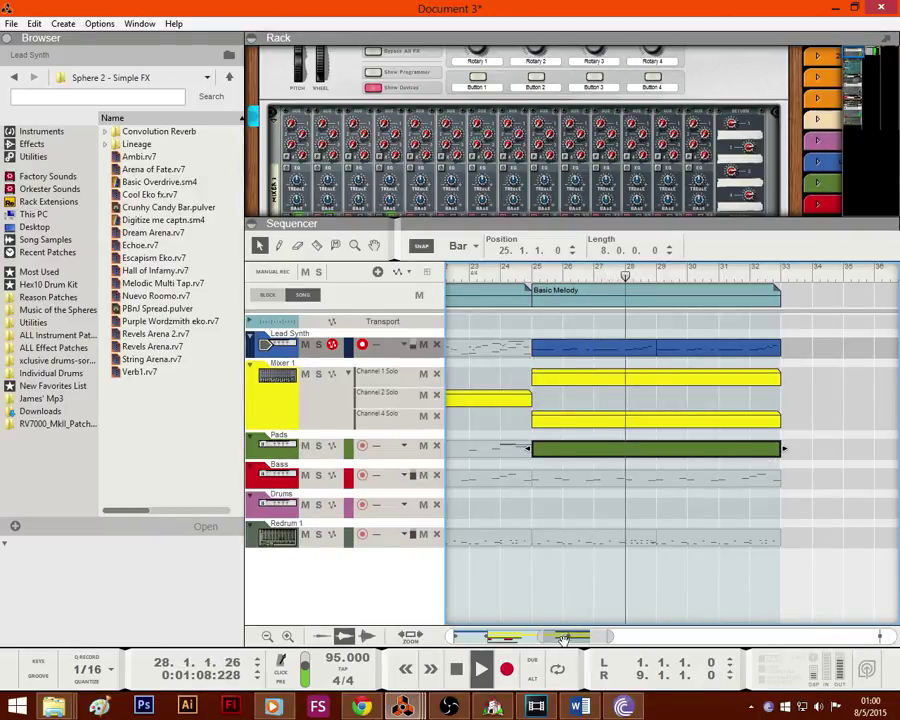
Step: Copy the Basic Melody block from bar 17 to bar 33
left_click(409, 634)
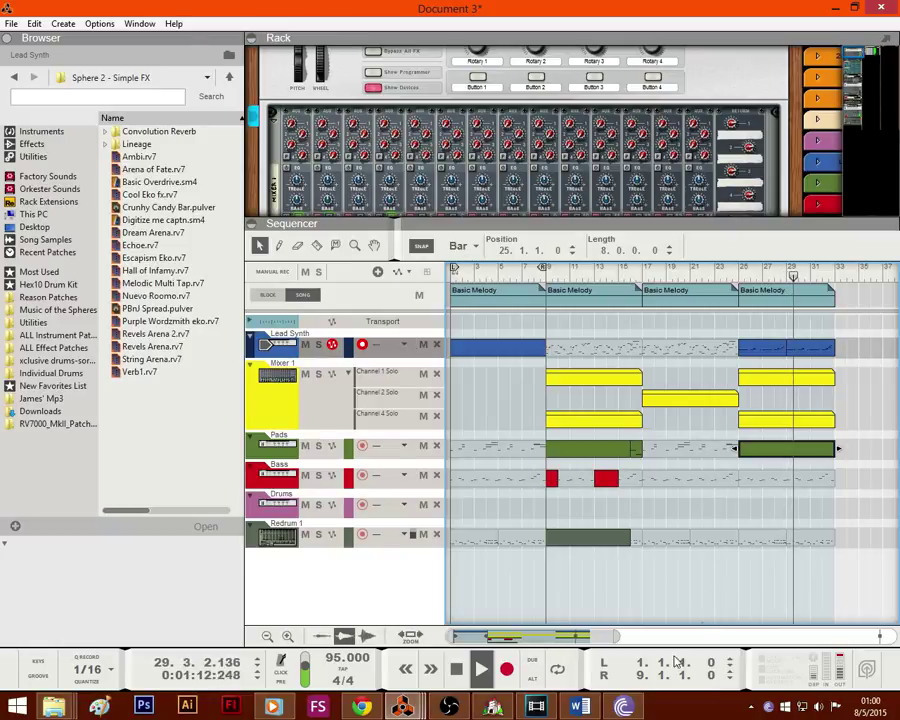
left_click_drag(572, 636, 602, 637)
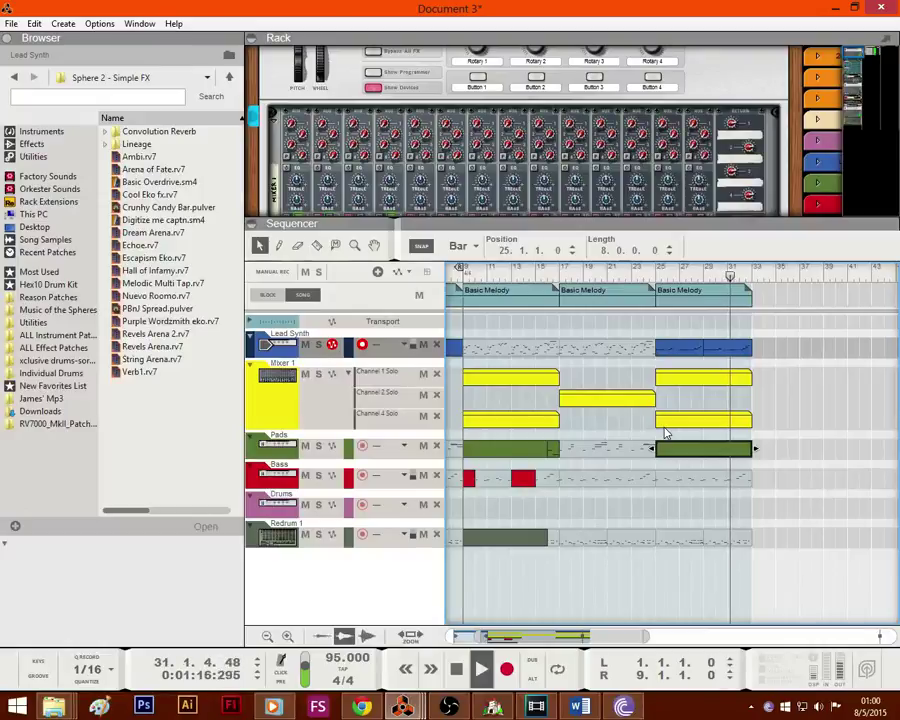
left_click(605, 291)
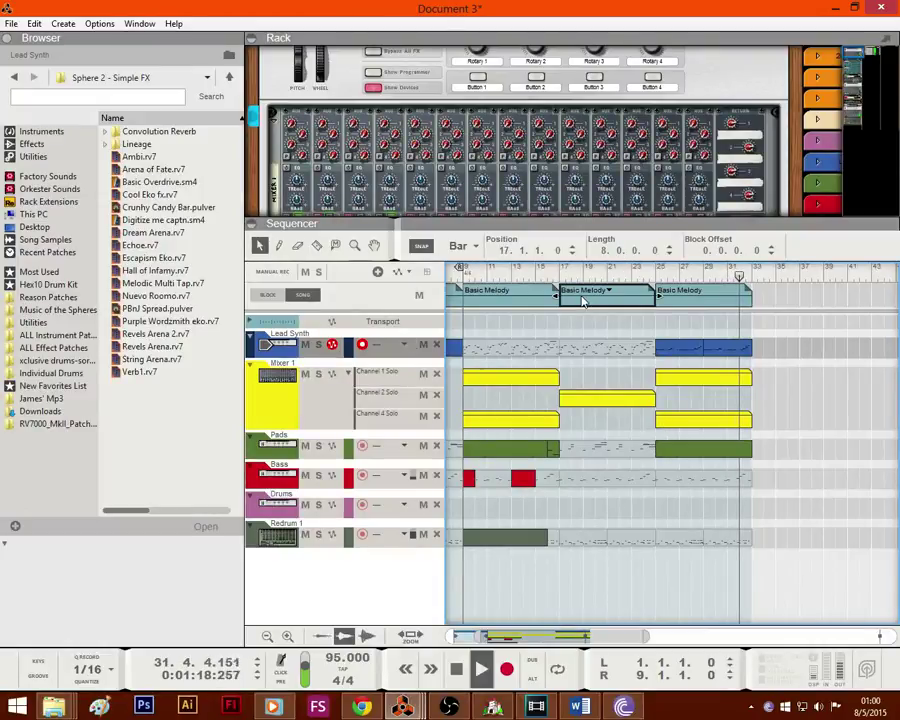
left_click_drag(594, 302, 792, 312)
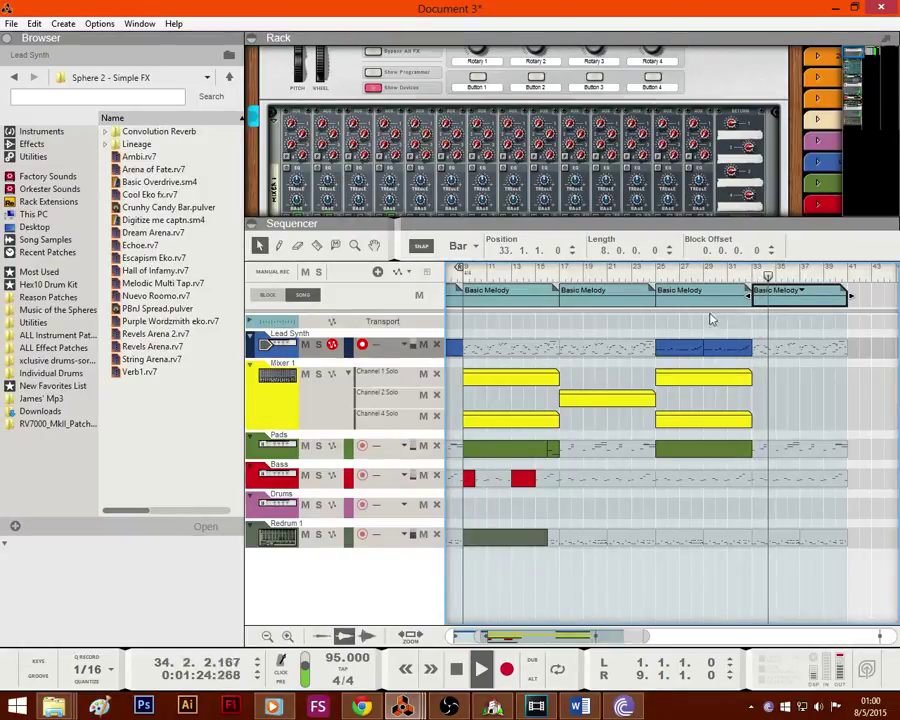
Step: Copy the Lead Synth, Mixer 1 solo and Pads clips from bar 25 to bar 41, and stop playback
left_click_drag(675, 335, 727, 537)
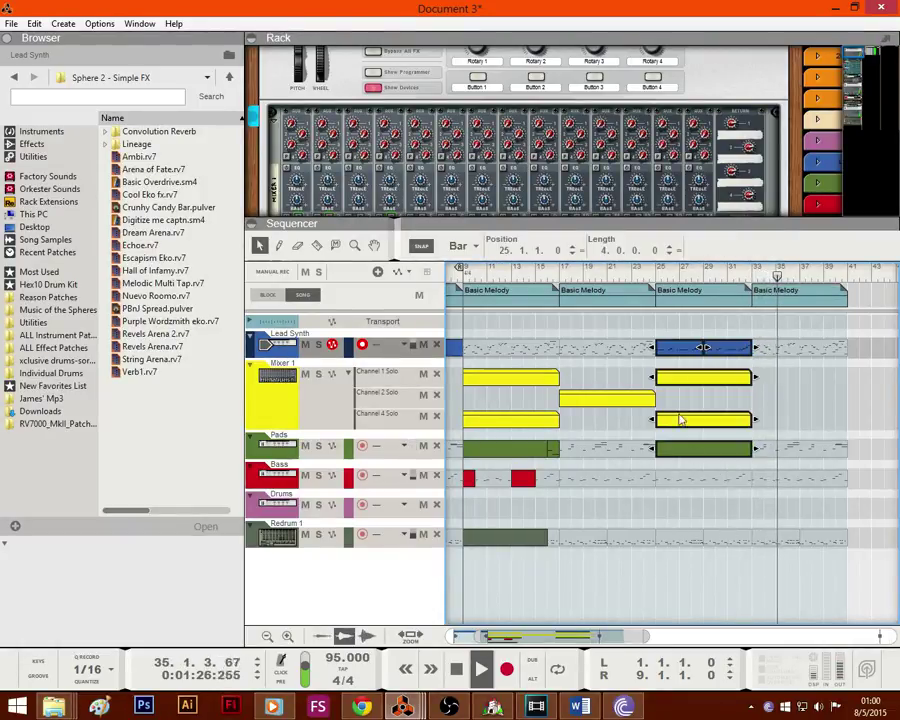
left_click_drag(681, 355, 836, 363, "ctrl")
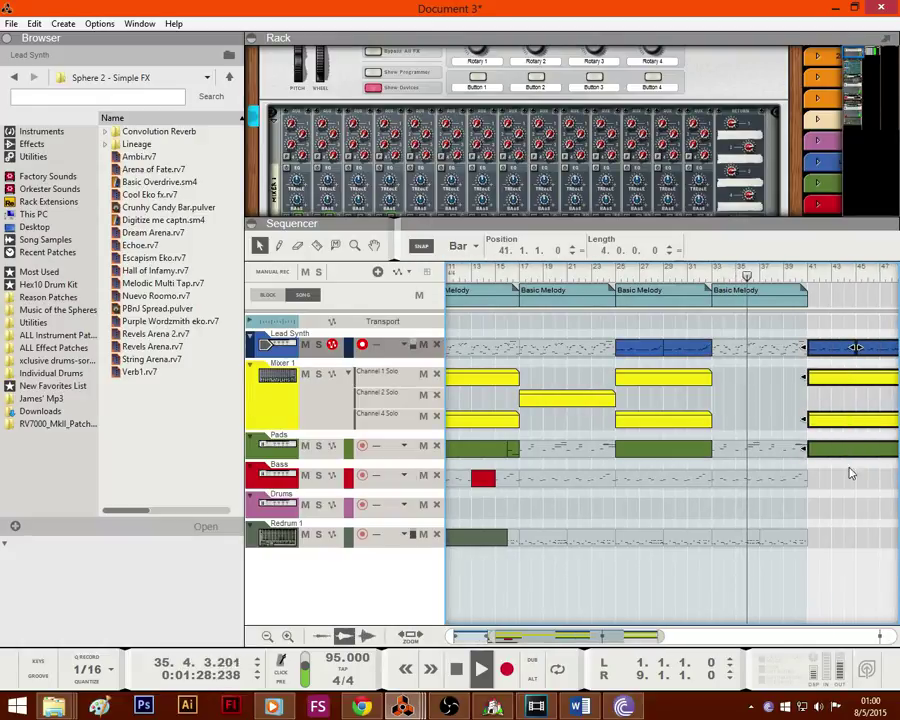
left_click(839, 525)
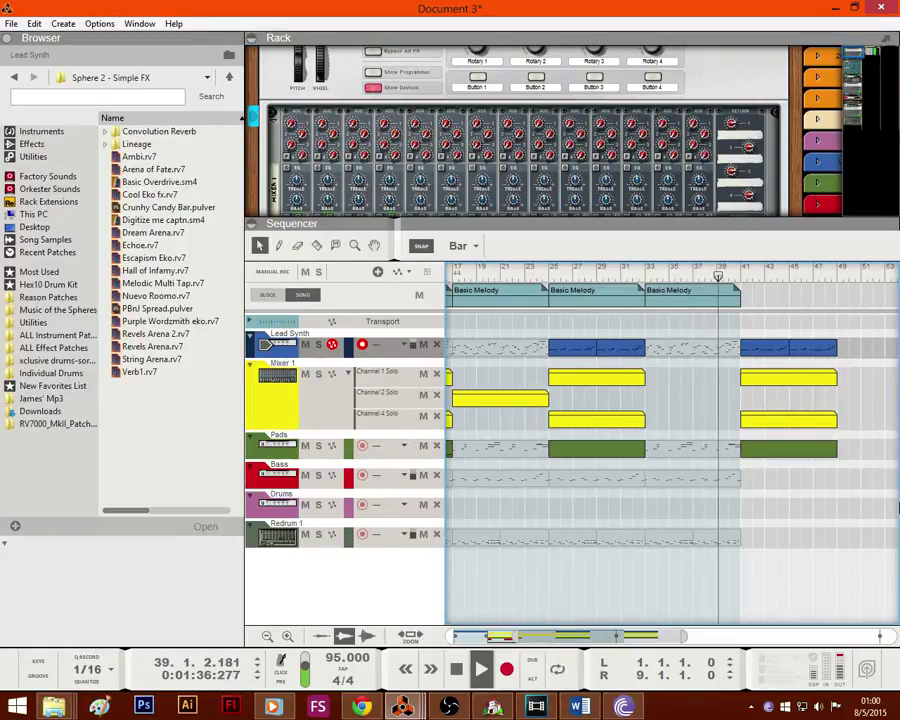
double_click(455, 670)
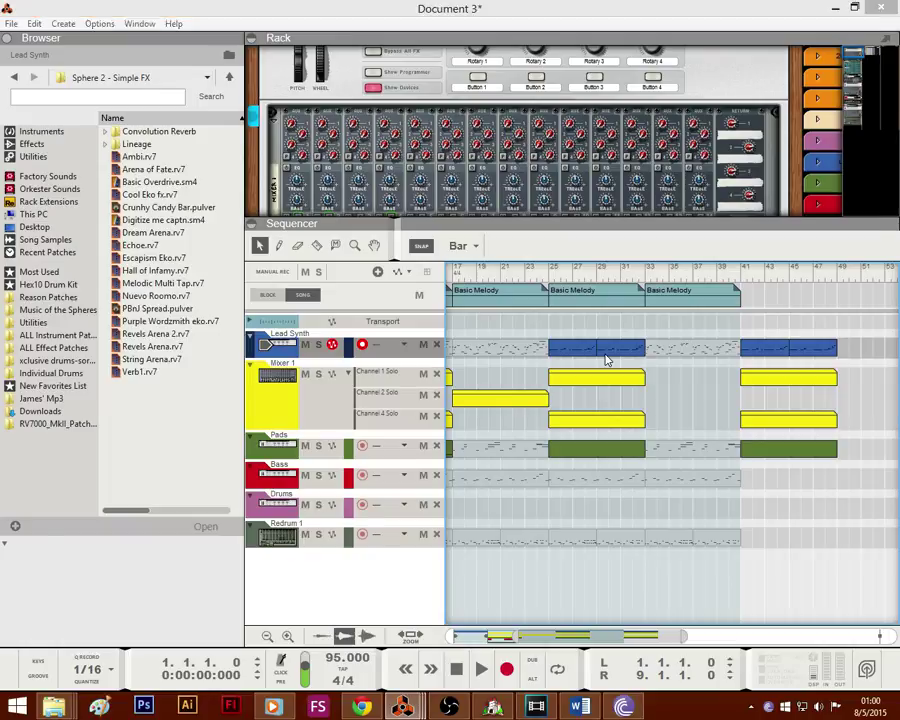
Step: Start saving the song and browse from the desktop through Apex RPG to the Apex Music folder
key("ctrl+s")
left_click(291, 37)
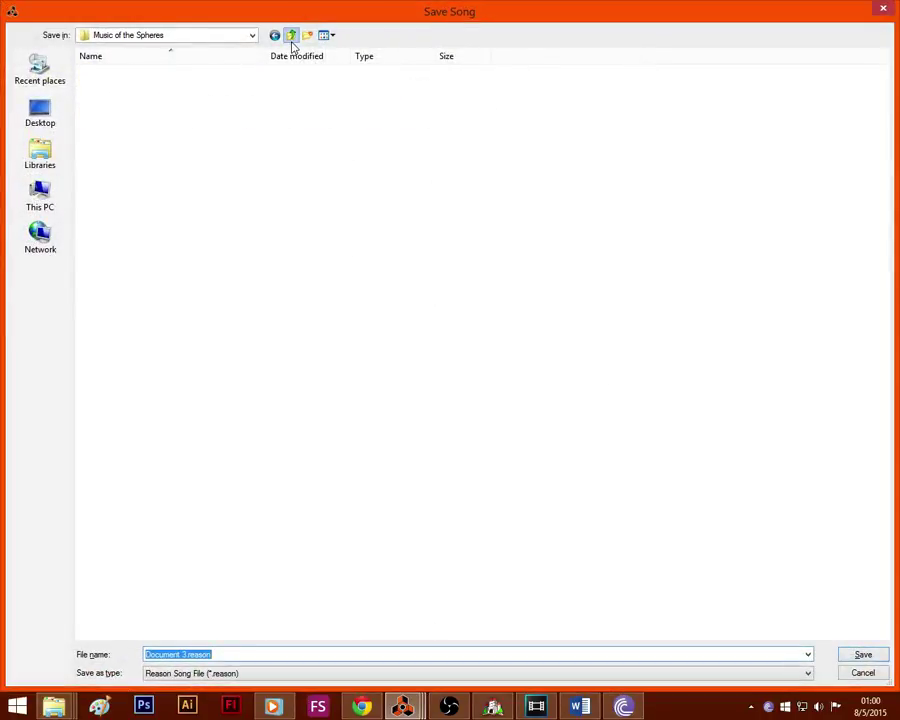
left_click(48, 116)
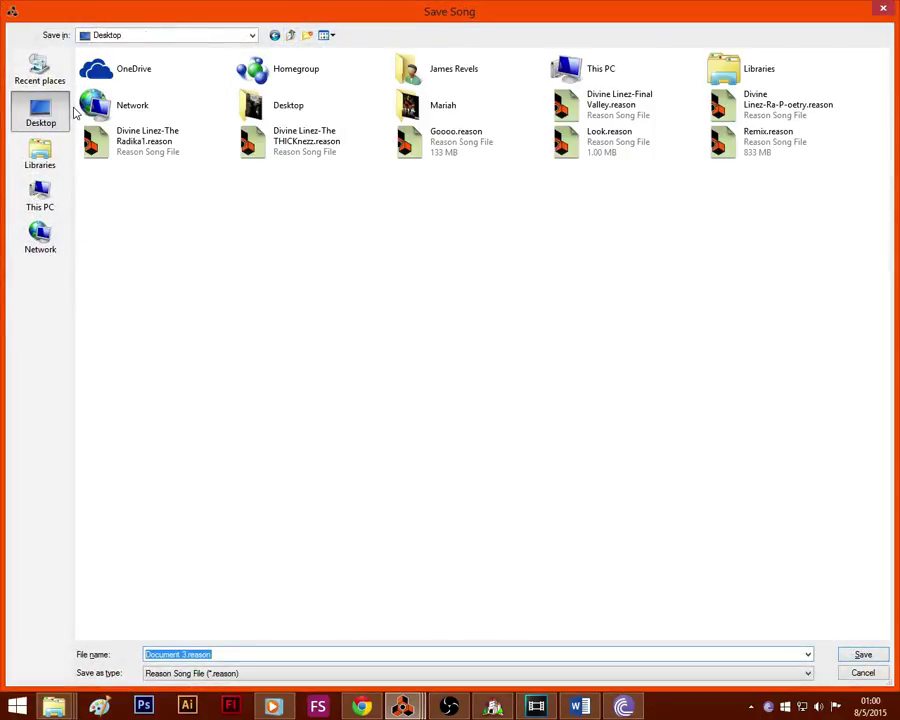
double_click(301, 110)
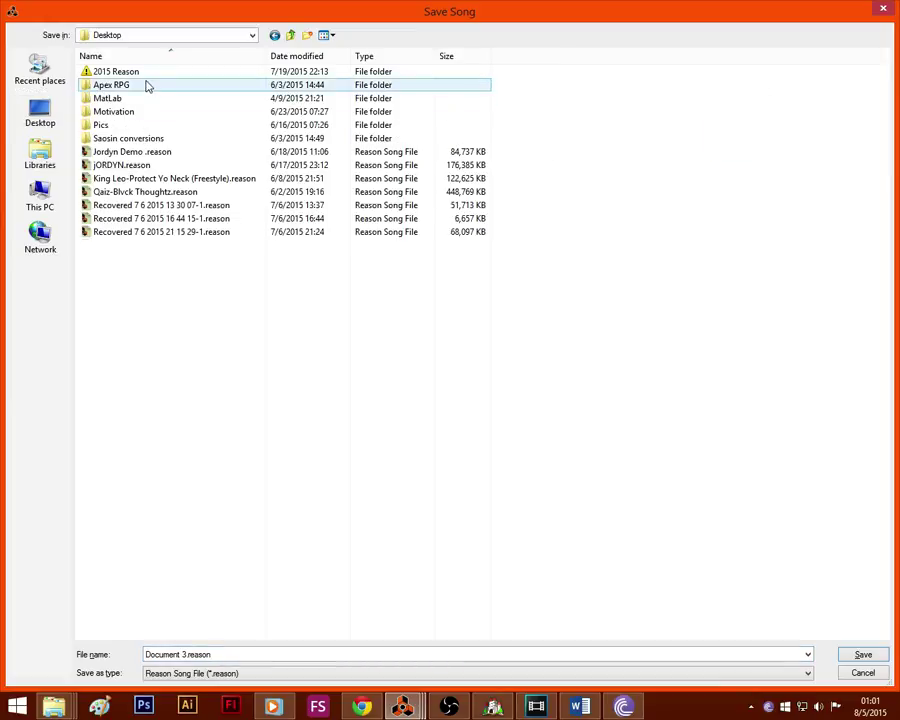
double_click(146, 85)
double_click(144, 86)
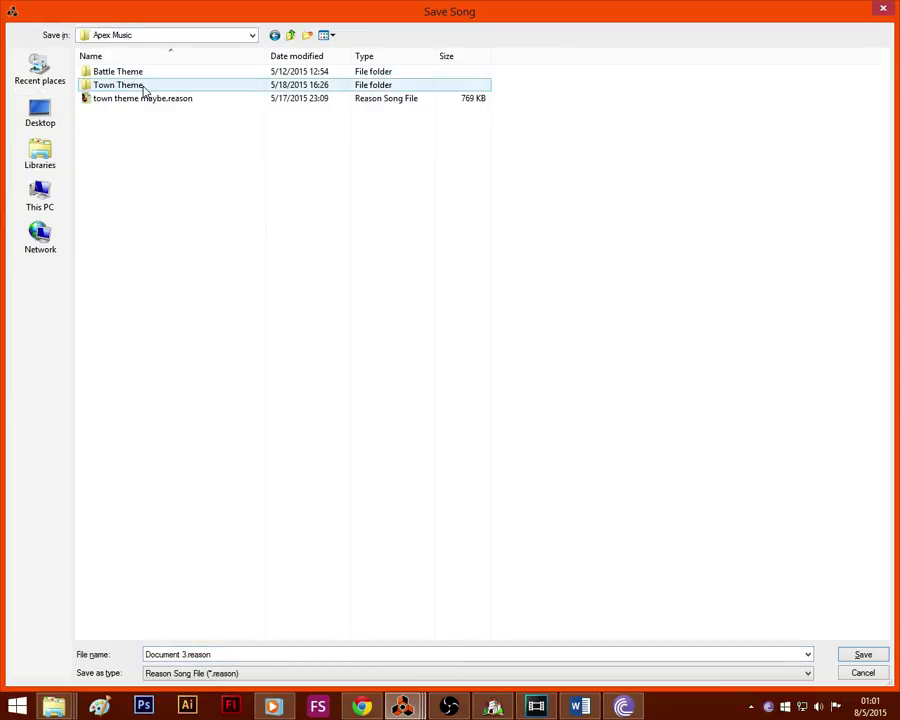
Step: Create a folder named Cave Theme inside Apex Music
left_click(308, 36)
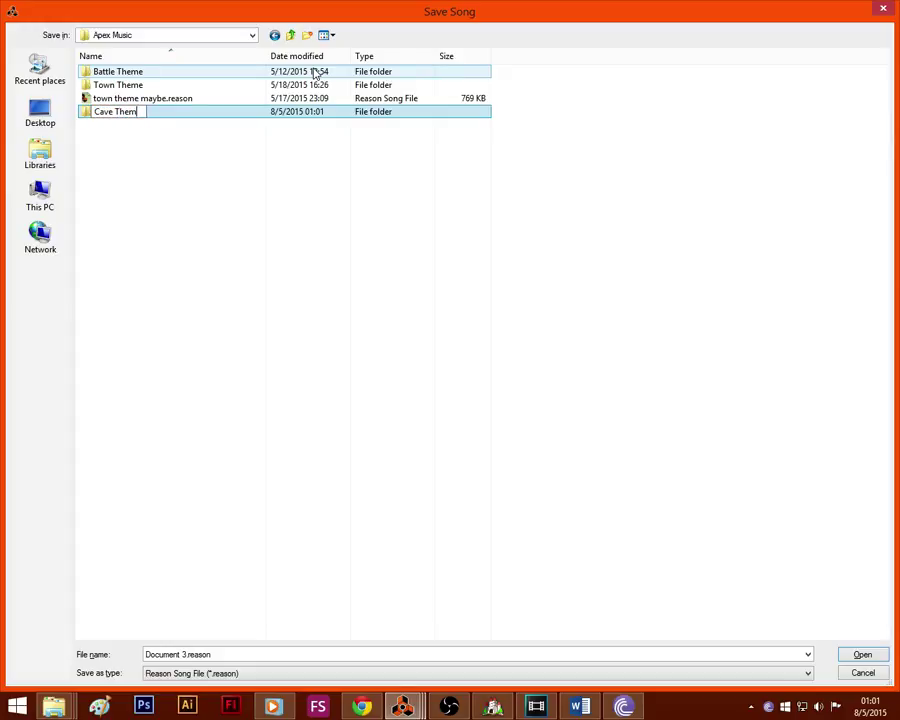
key("Return")
key("F2")
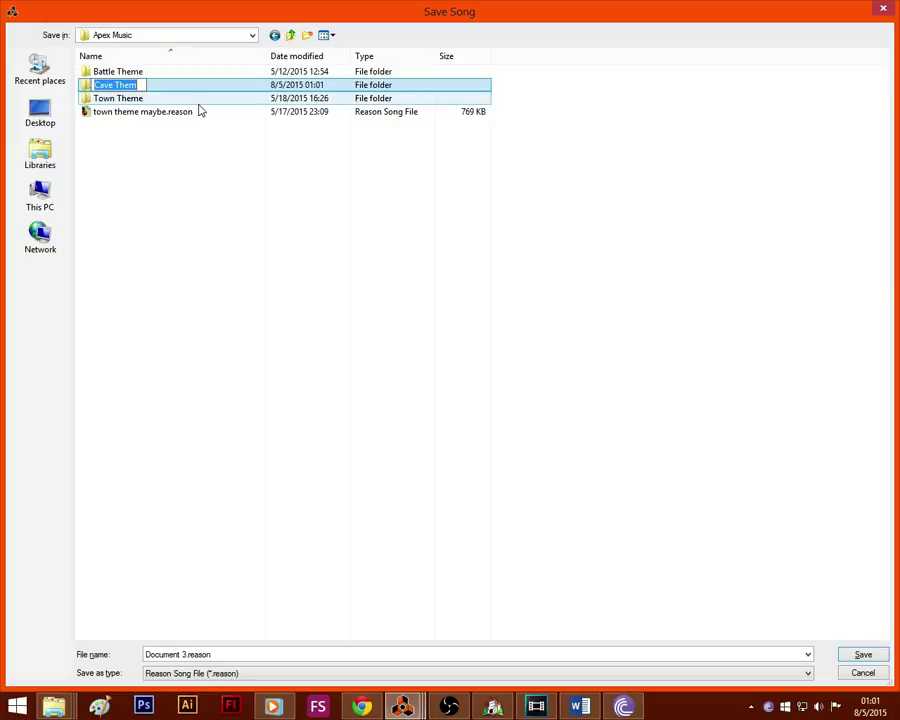
type("e")
key("Return")
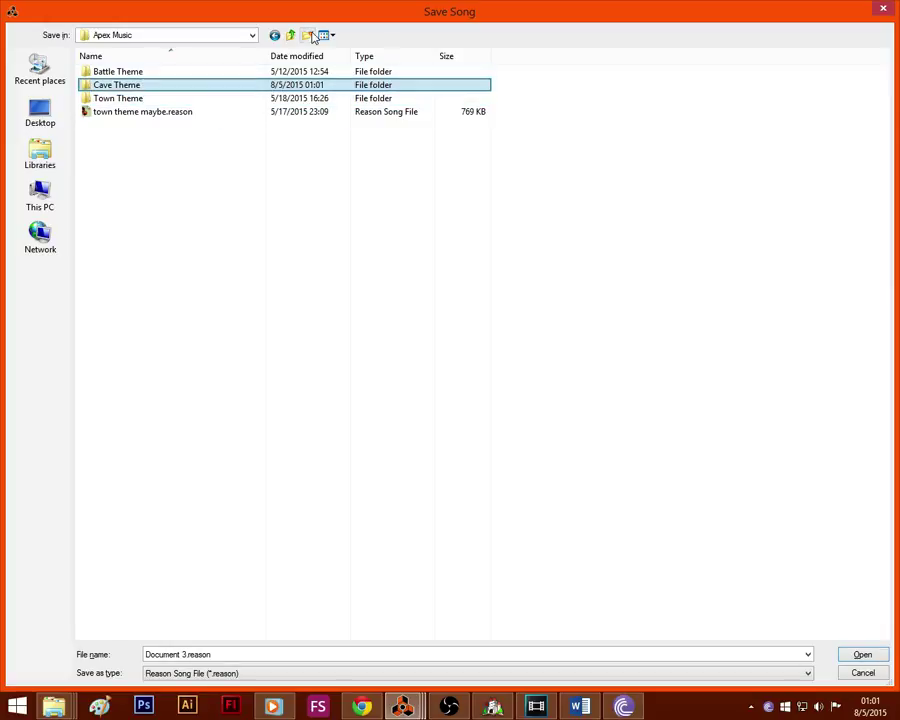
Step: Create a folder named WIP inside Apex Music
left_click(308, 36)
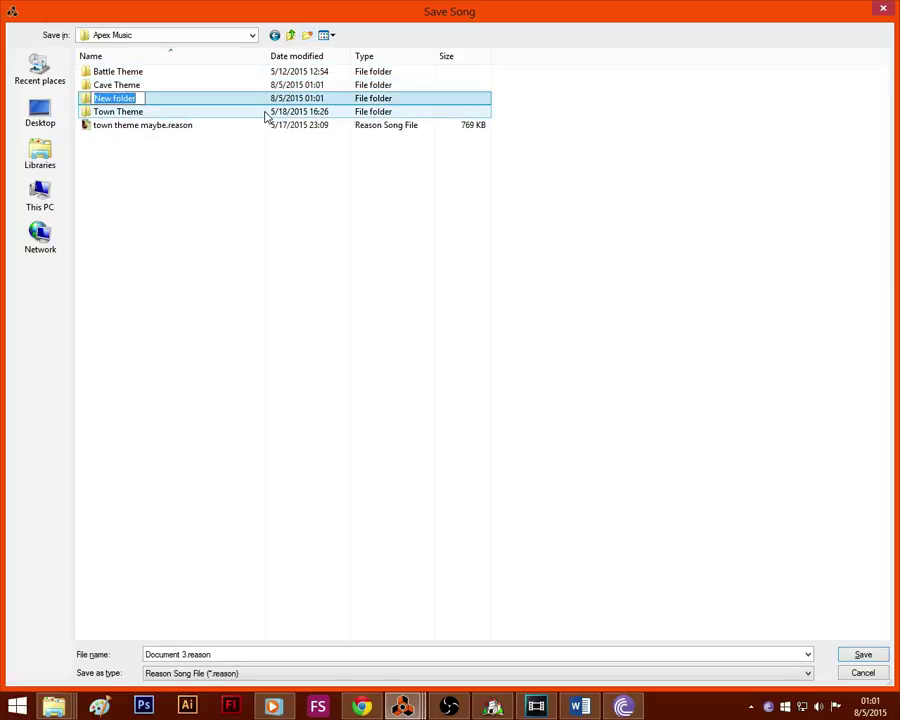
type("WIP")
key("Return")
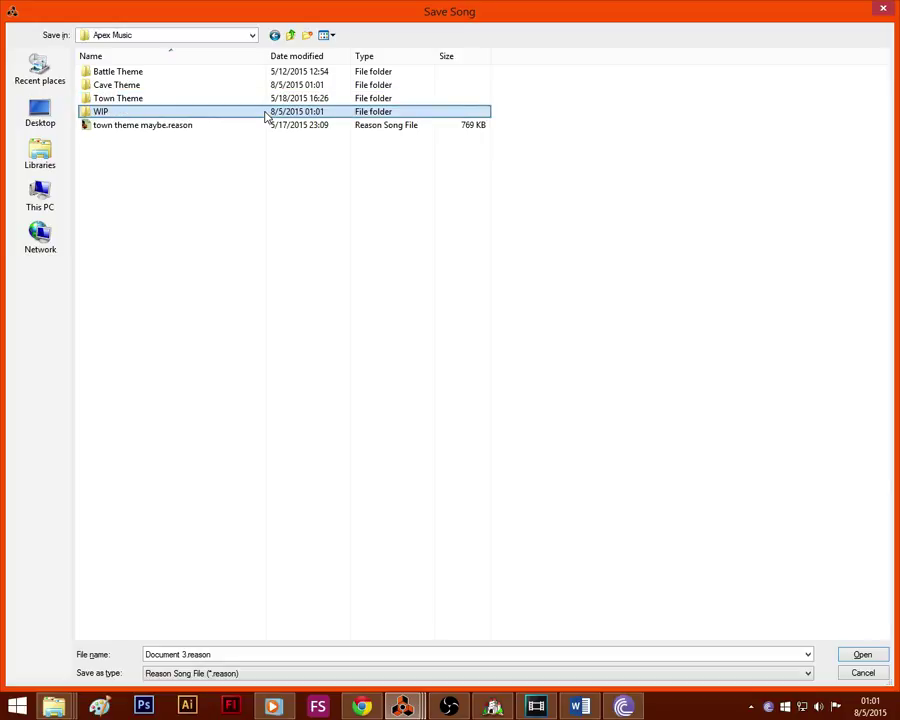
Step: Save the song as "Cave them possible" in the WIP folder and switch to Open Broadcaster Software
double_click(266, 114)
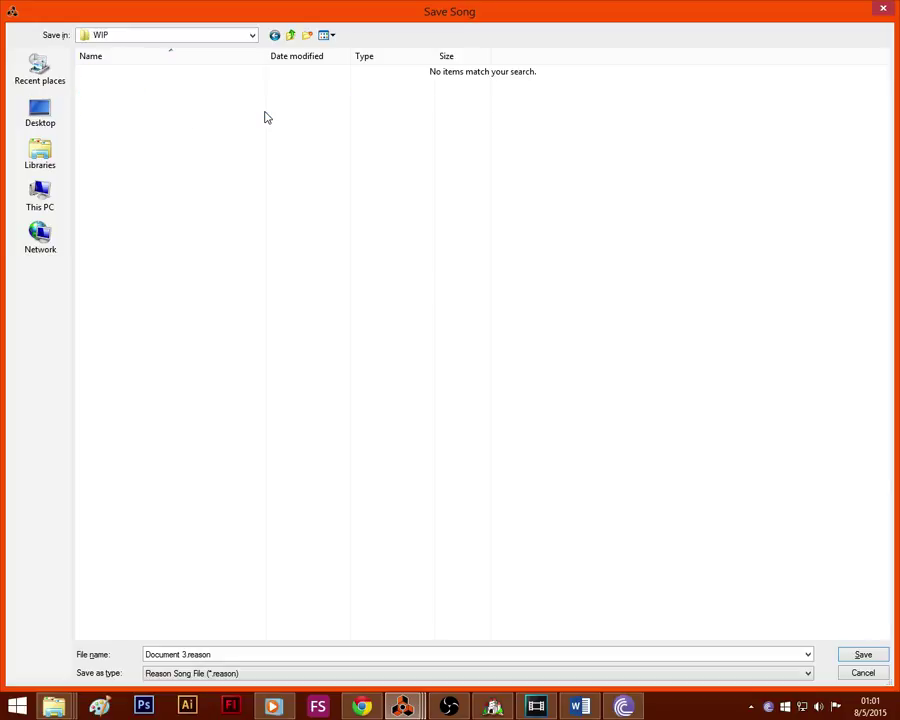
key("BackSpace")
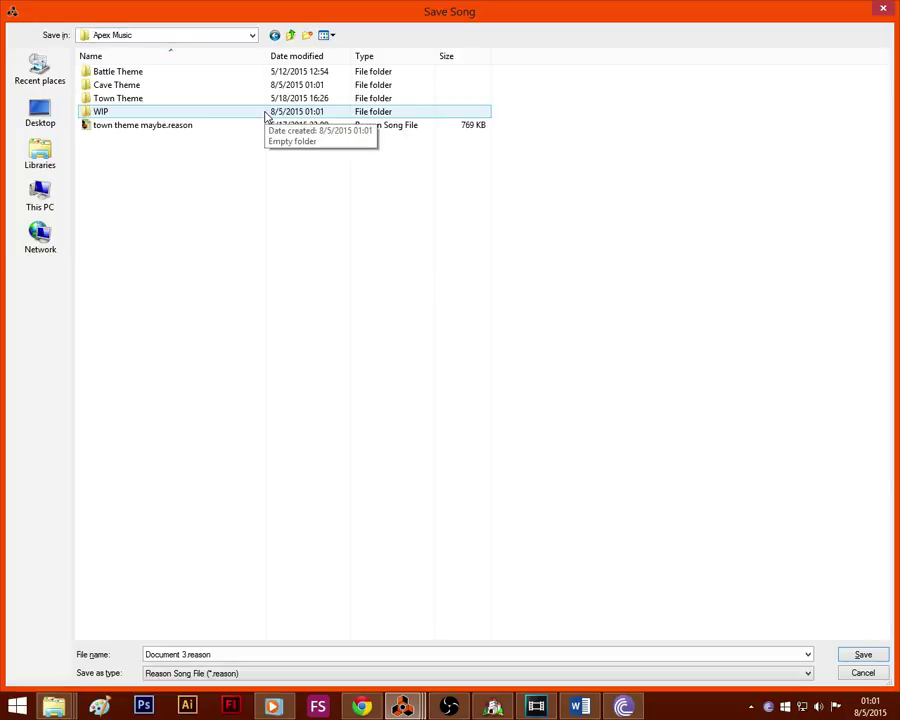
double_click(266, 114)
left_click(224, 656)
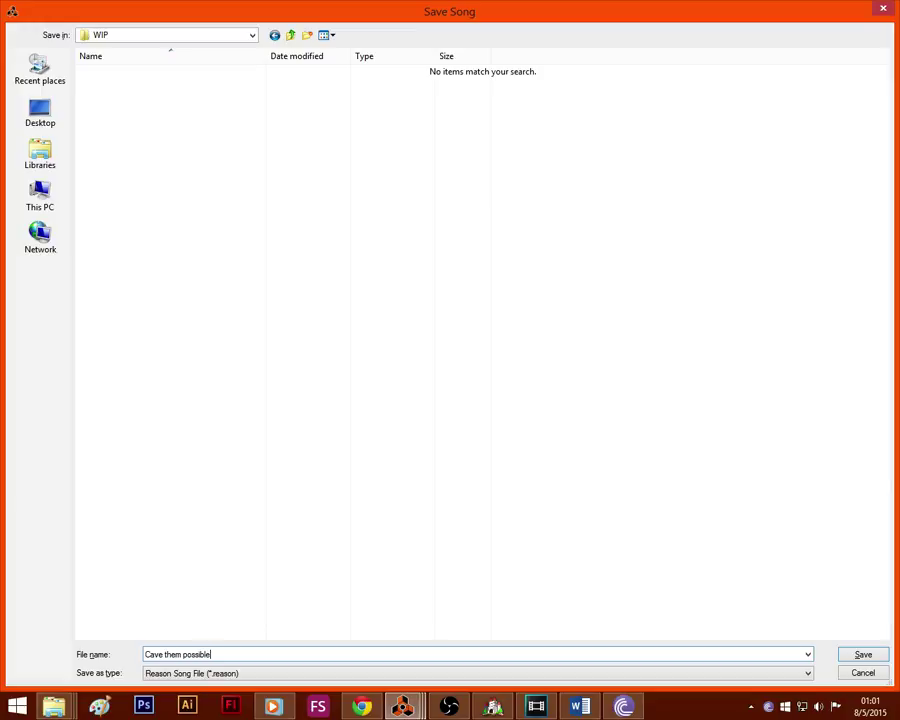
left_click(866, 658)
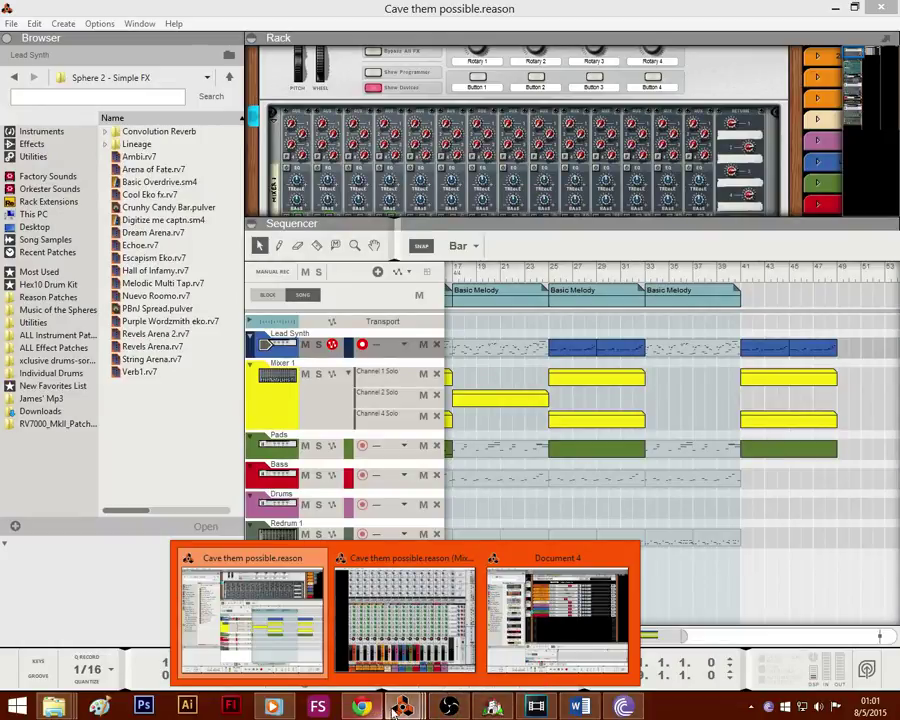
left_click(449, 706)
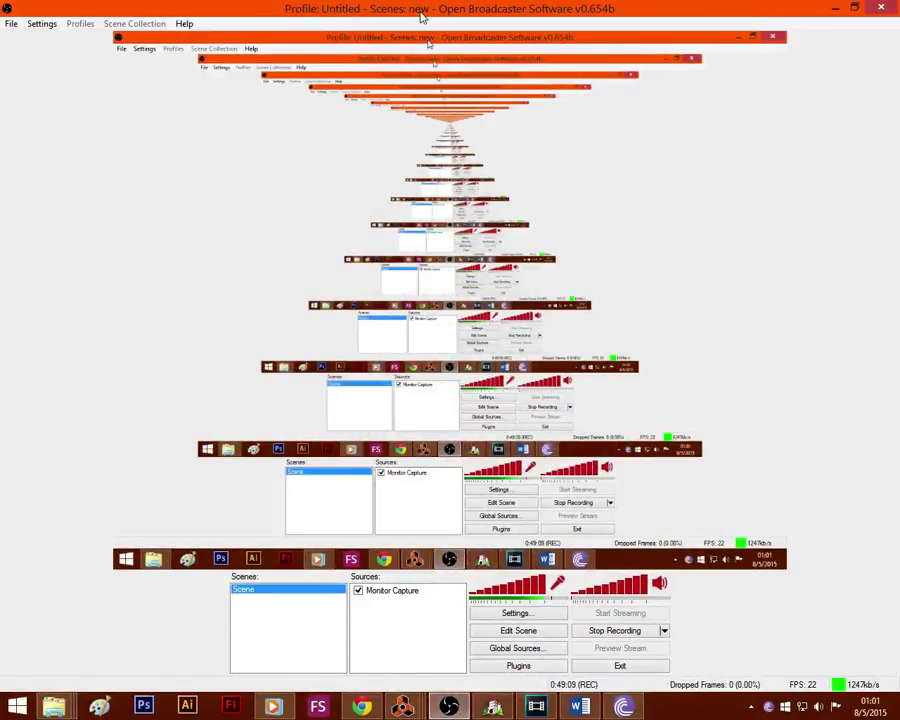